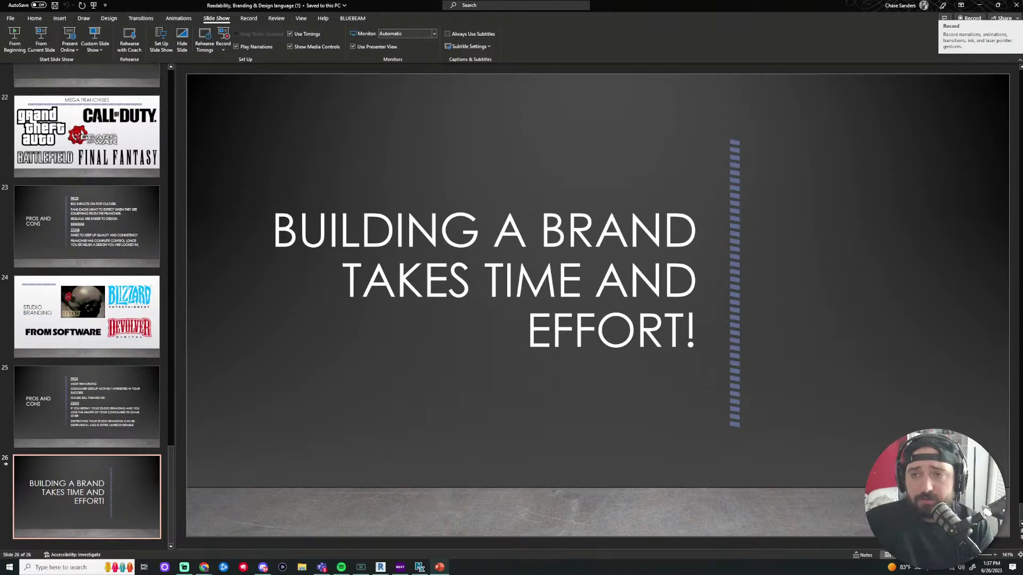
# Close the branding presentation and launch Adobe Illustrator 2022
pyautogui.click(1017, 4)
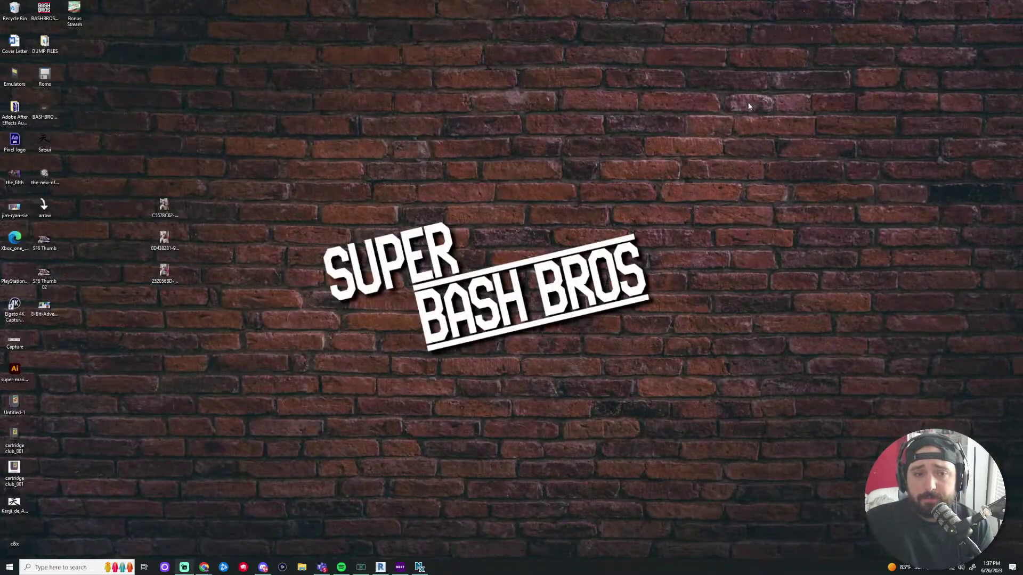
pyautogui.click(72, 567)
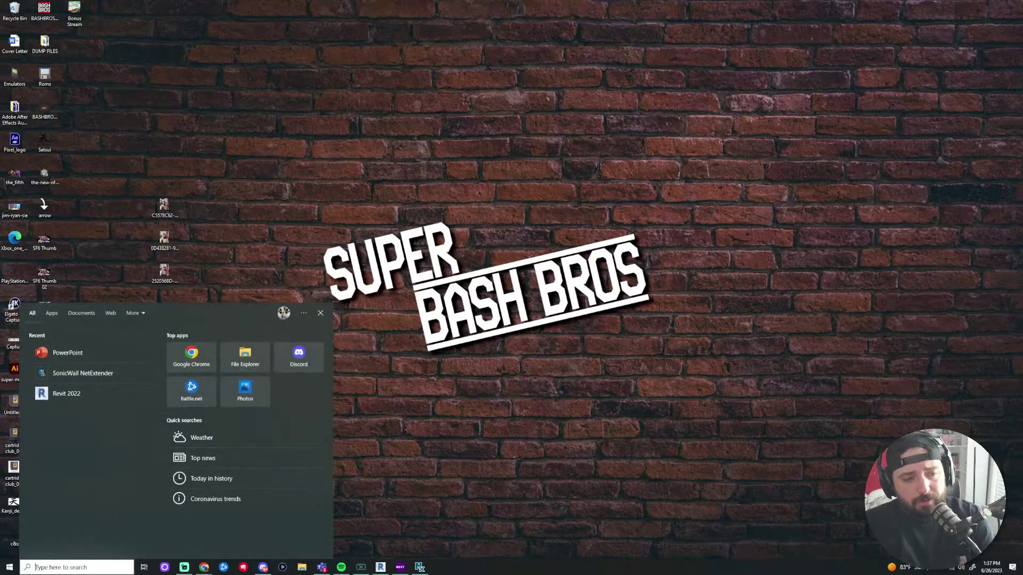
pyautogui.write('ado')
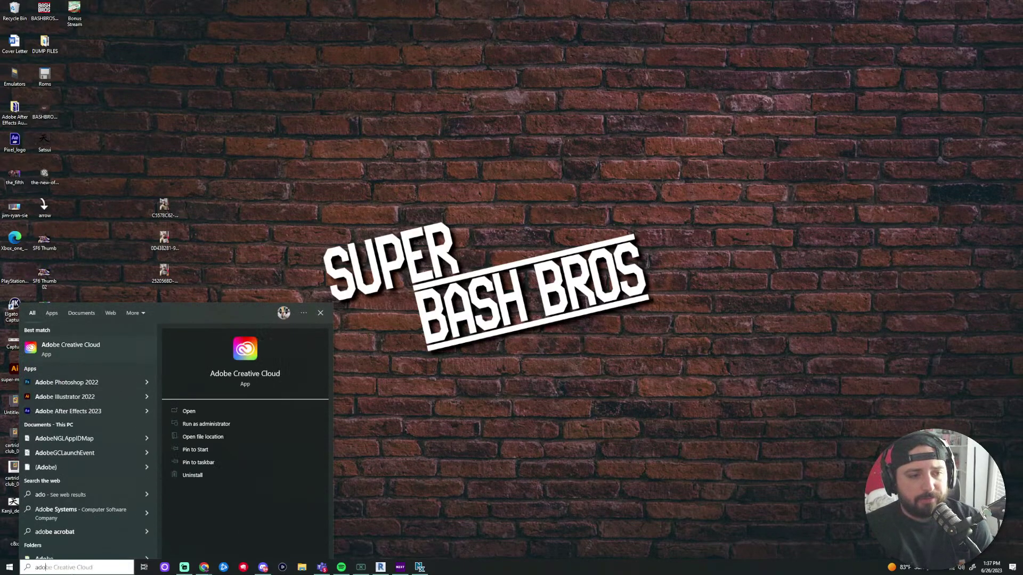
pyautogui.click(69, 397)
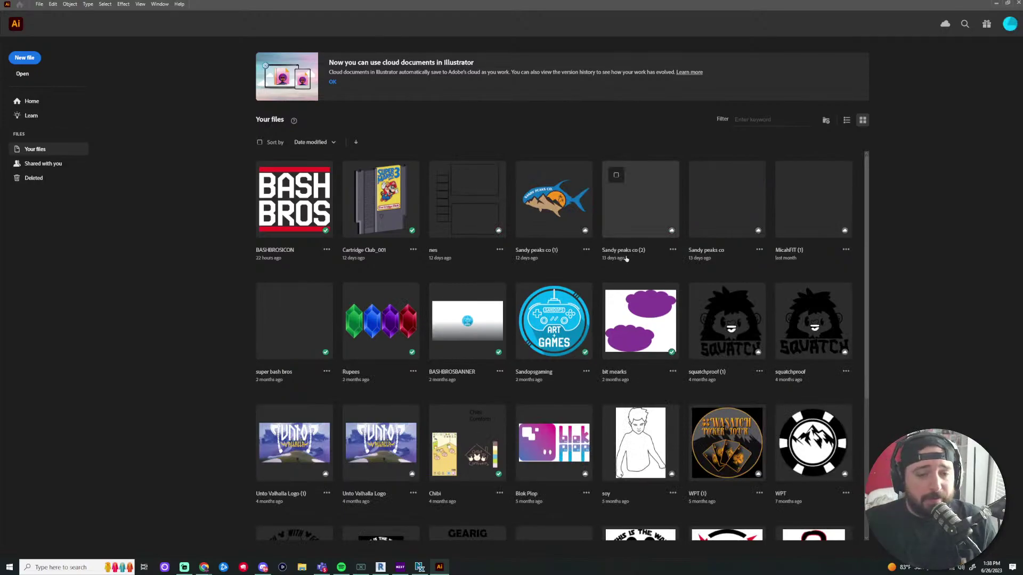
# Create a new document with a width of 2560 px and a height of 2560 px
pyautogui.scroll(-4, 695, 256)
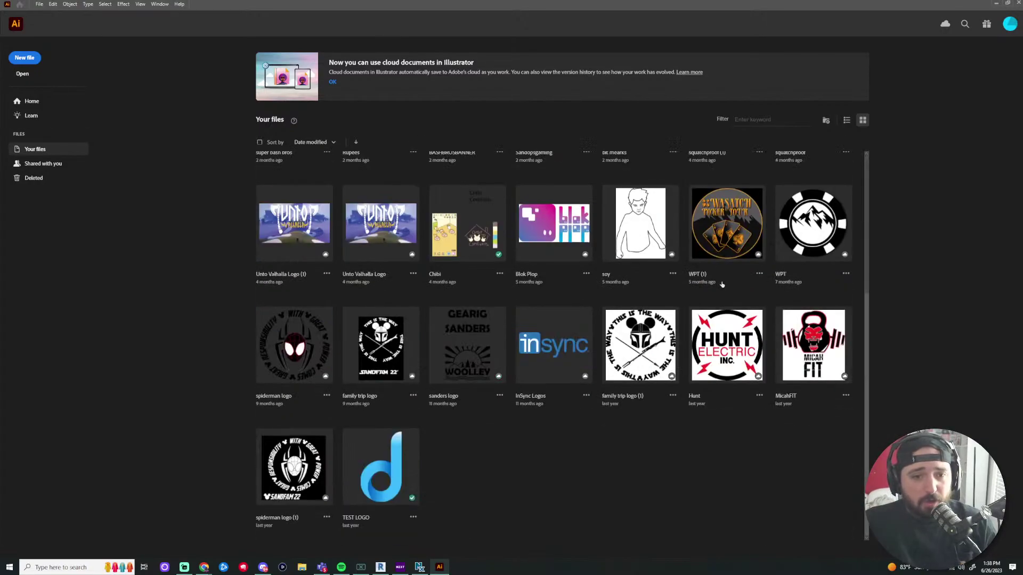
pyautogui.scroll(5, 723, 274)
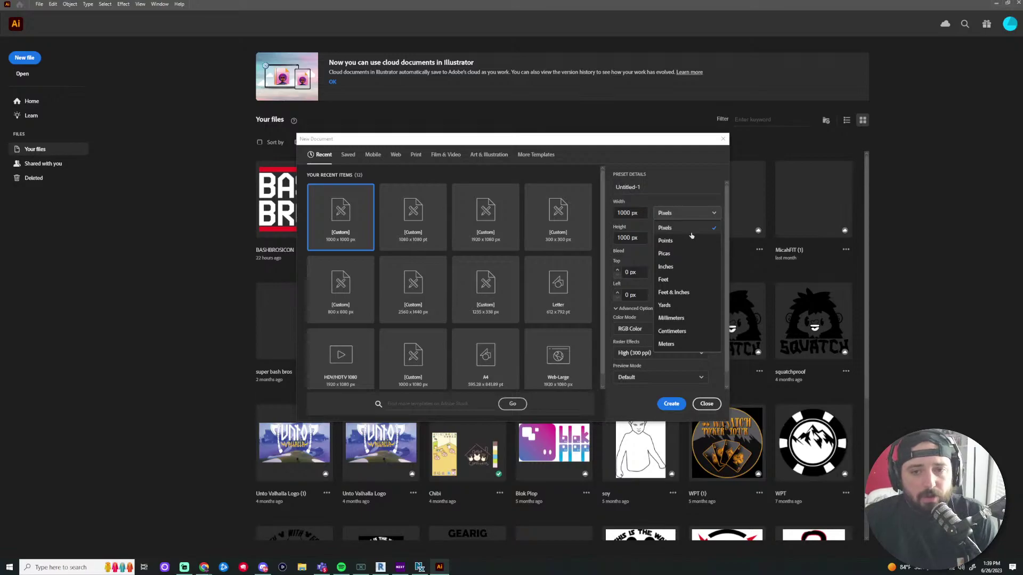
pyautogui.click(653, 180)
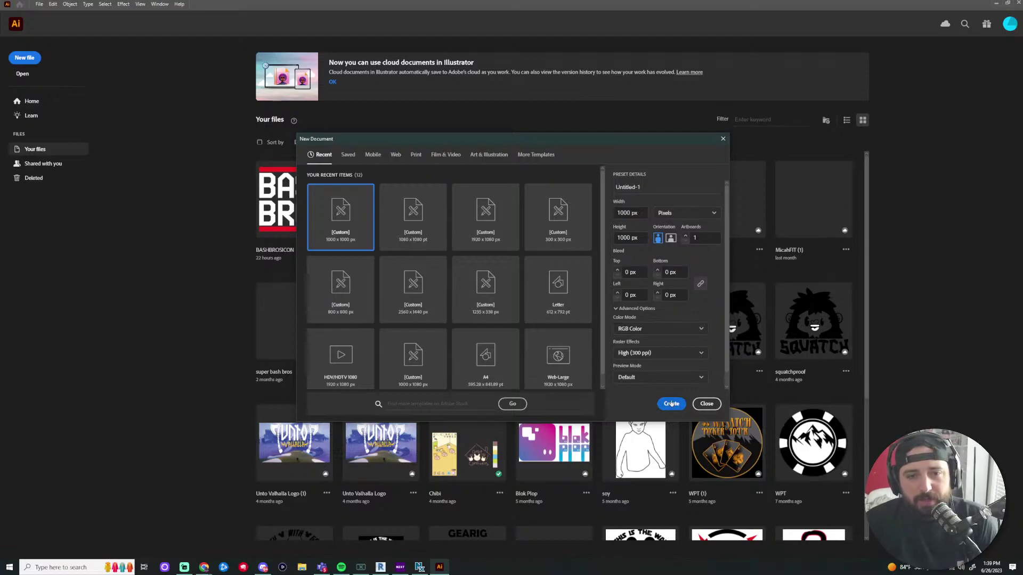
pyautogui.click(630, 212)
pyautogui.doubleClick(630, 212)
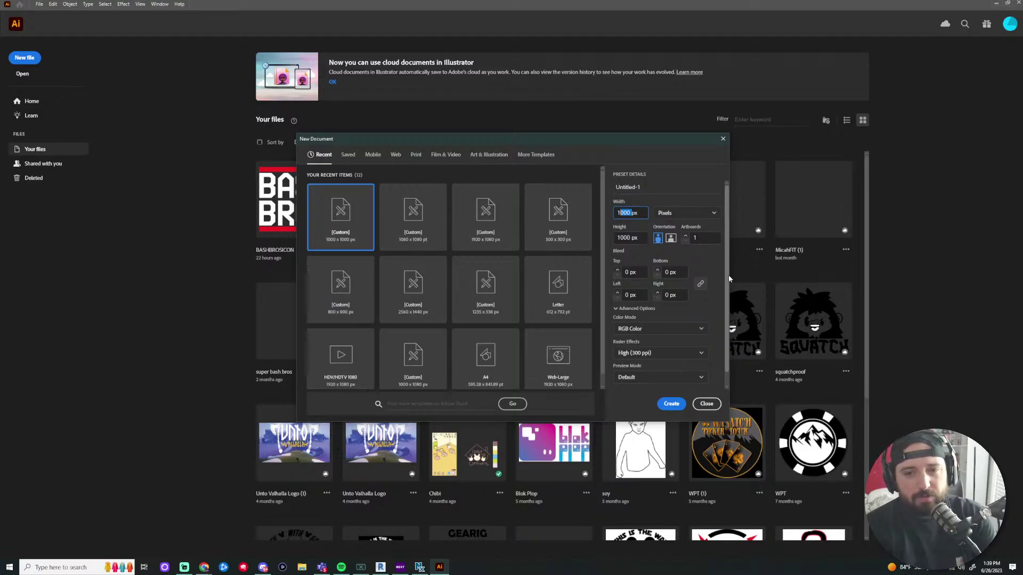
pyautogui.write('2560')
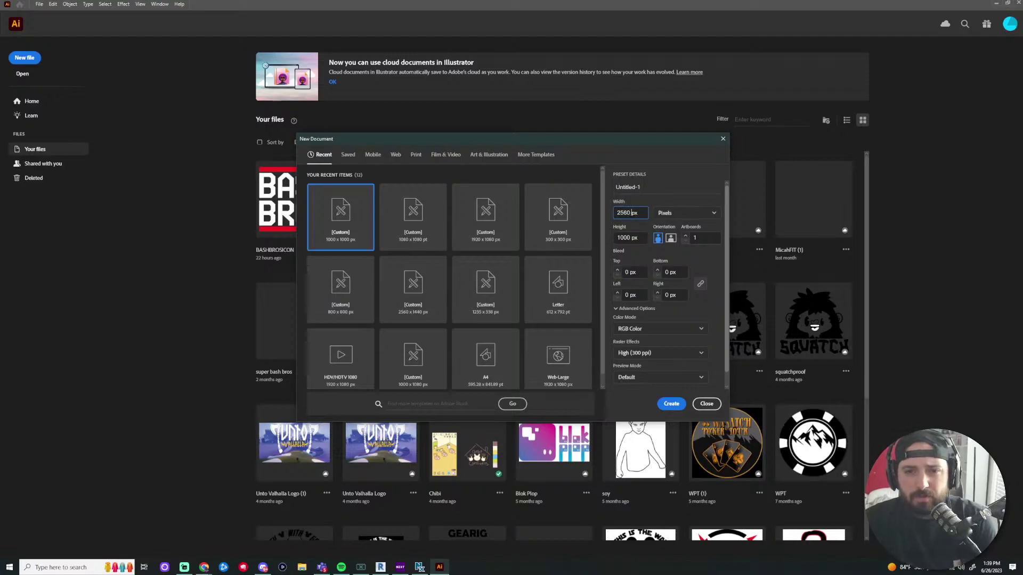
pyautogui.click(624, 238)
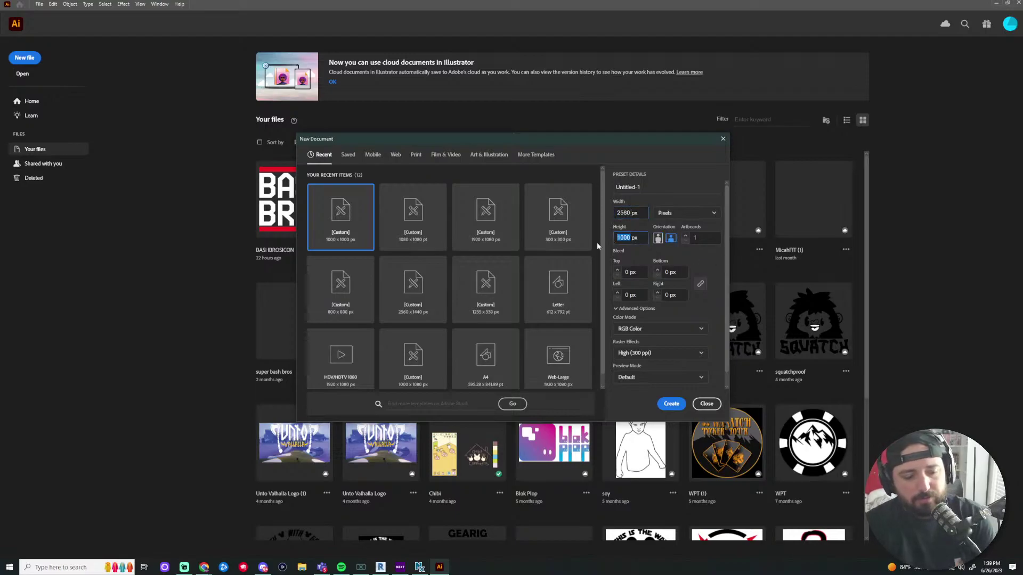
pyautogui.write('2560')
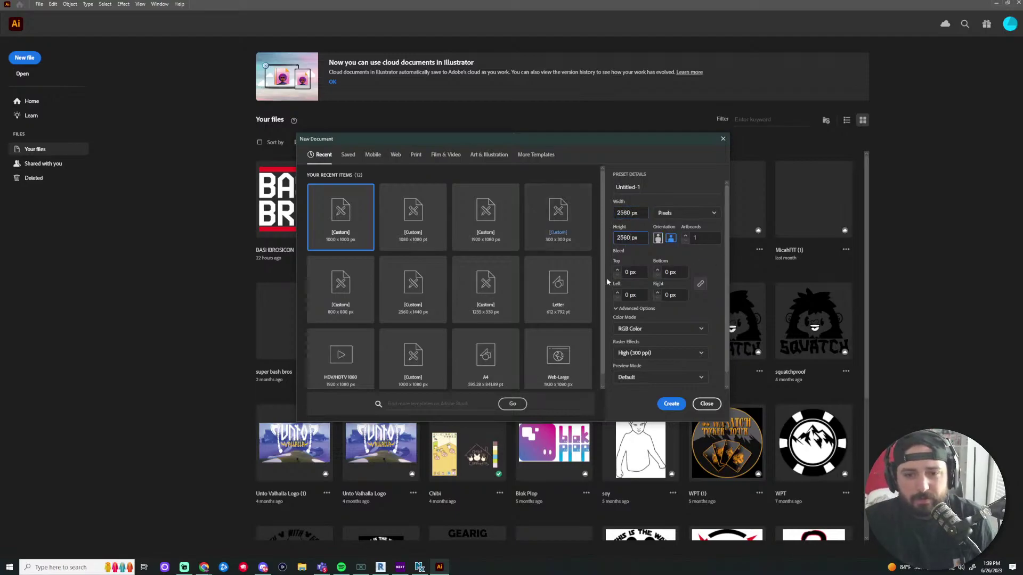
pyautogui.click(671, 407)
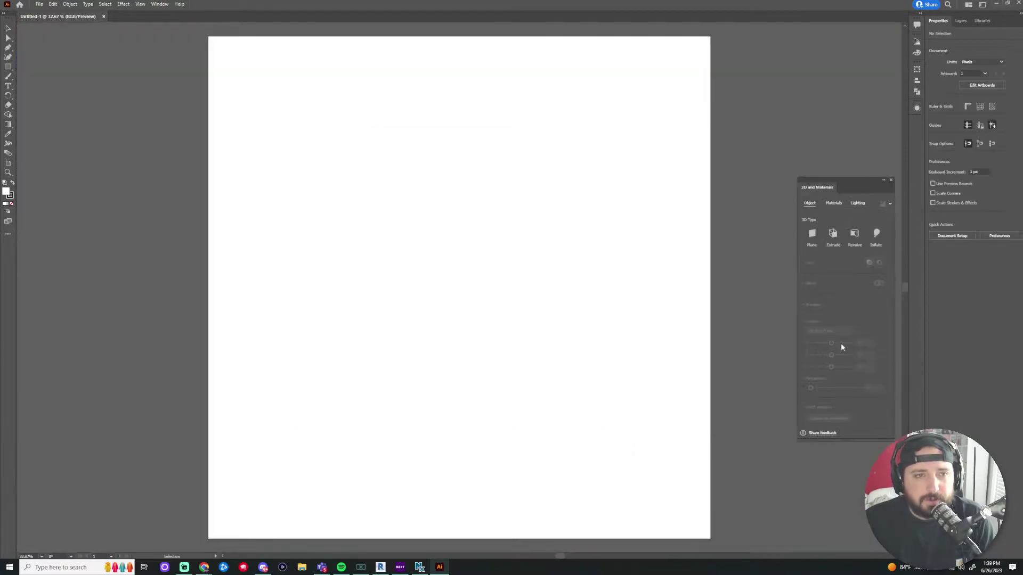
# Close the floating 3D and Materials panel to clear the workspace
pyautogui.scroll(-1, 622, 242)
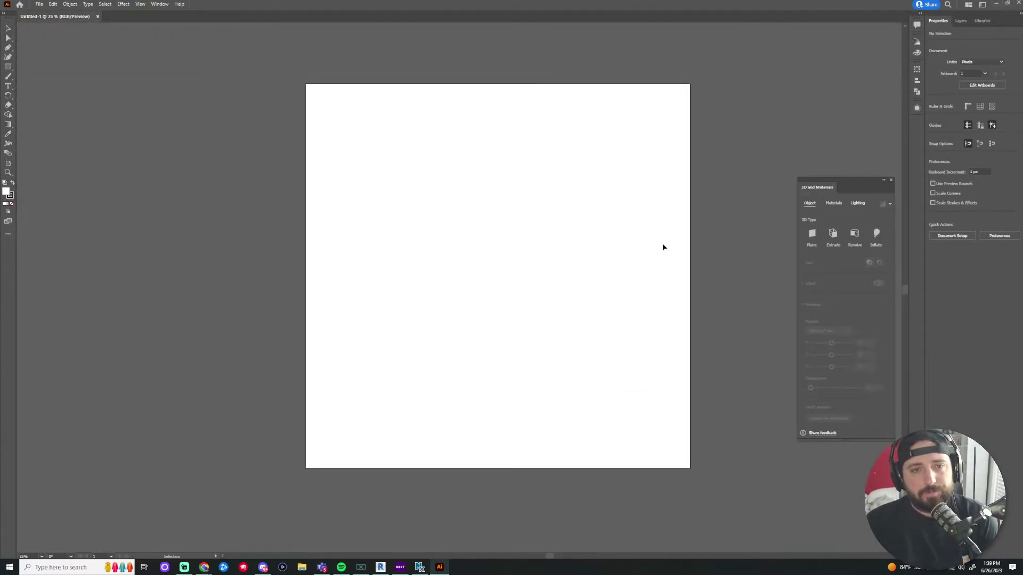
pyautogui.moveTo(736, 256)
pyautogui.mouseDown()
pyautogui.moveTo(698, 233)
pyautogui.moveTo(738, 261)
pyautogui.mouseUp()
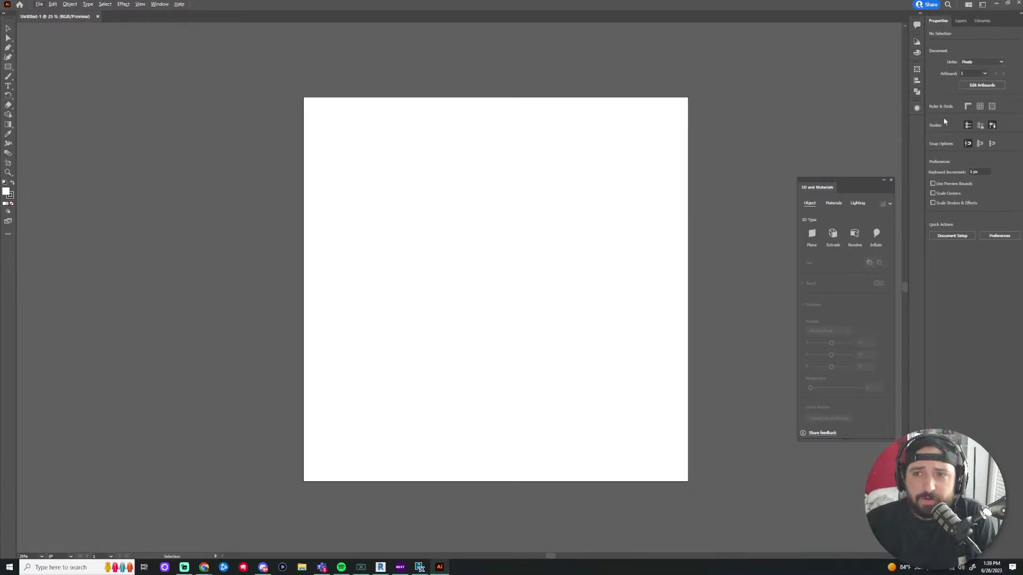
pyautogui.click(890, 181)
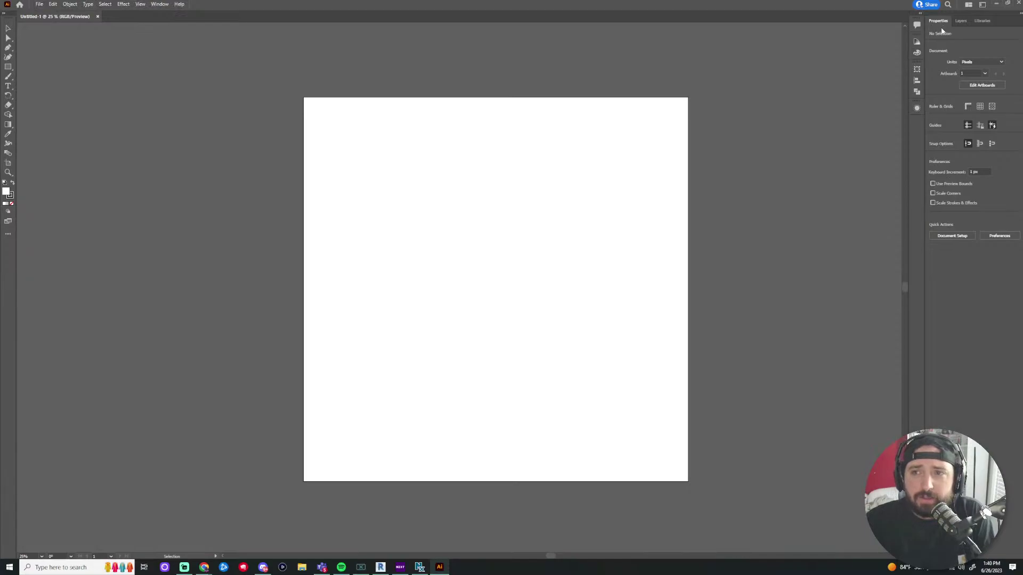
pyautogui.click(969, 5)
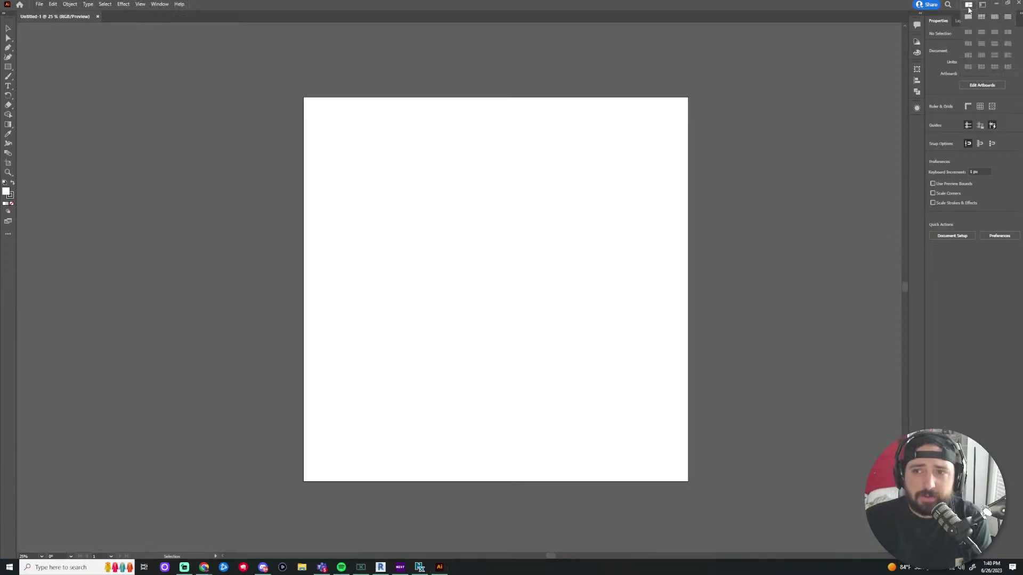
pyautogui.click(983, 4)
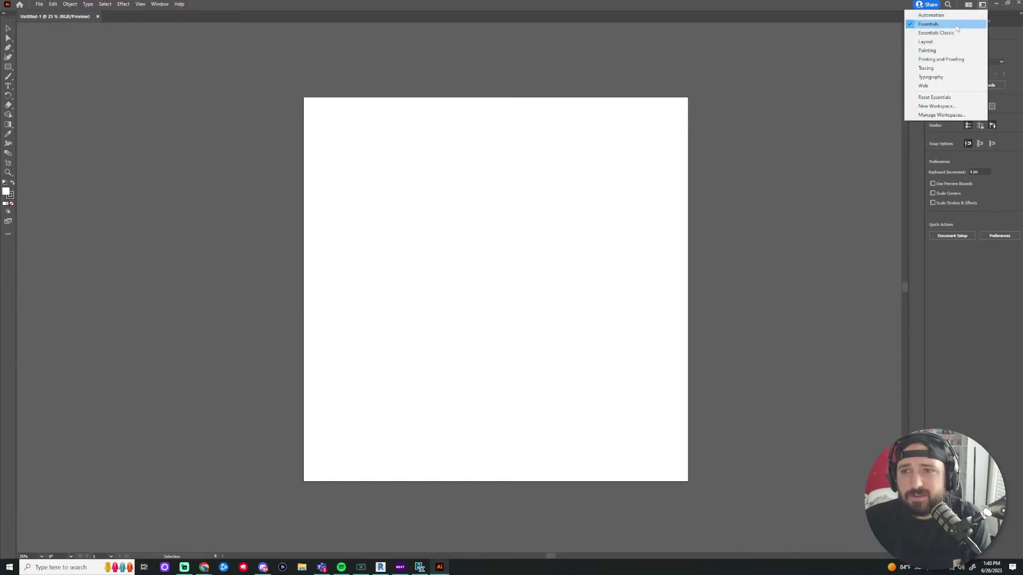
pyautogui.click(841, 102)
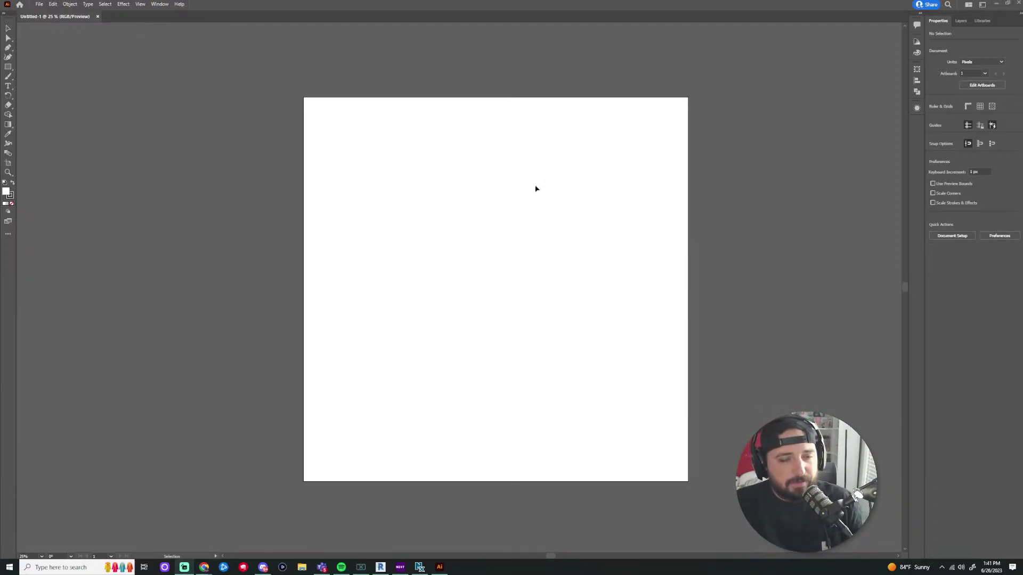
# Look over the blank artboard and the surrounding canvas at different zoom levels and from different view positions
pyautogui.scroll(2, 463, 196)
pyautogui.scroll(-2, 457, 196)
pyautogui.scroll(2, 457, 197)
pyautogui.scroll(-3, 448, 199)
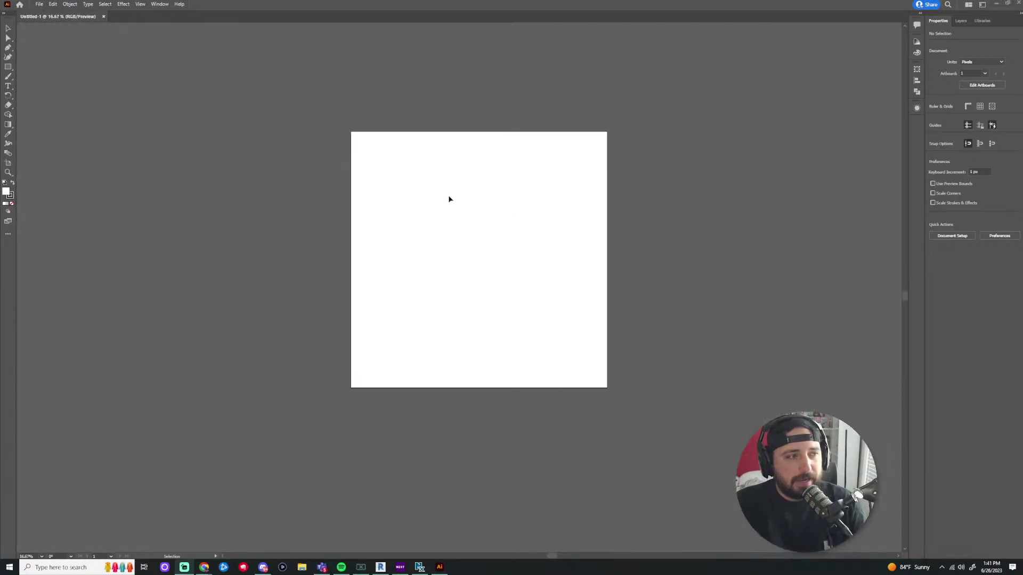
pyautogui.scroll(2, 455, 194)
pyautogui.scroll(-3, 468, 191)
pyautogui.scroll(3, 481, 188)
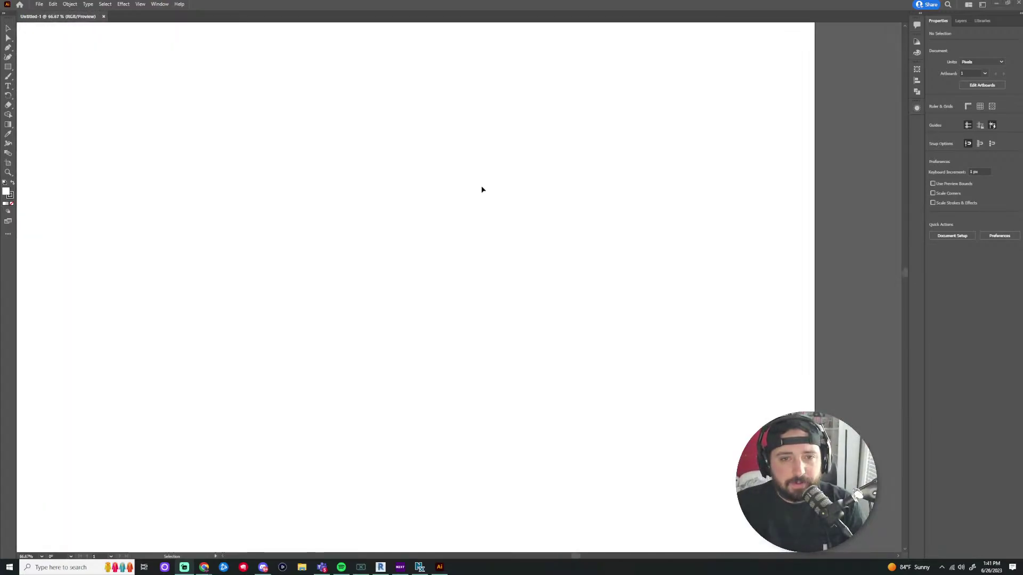
pyautogui.scroll(-2, 481, 189)
pyautogui.scroll(2, 481, 189)
pyautogui.scroll(-1, 480, 187)
pyautogui.scroll(1, 479, 187)
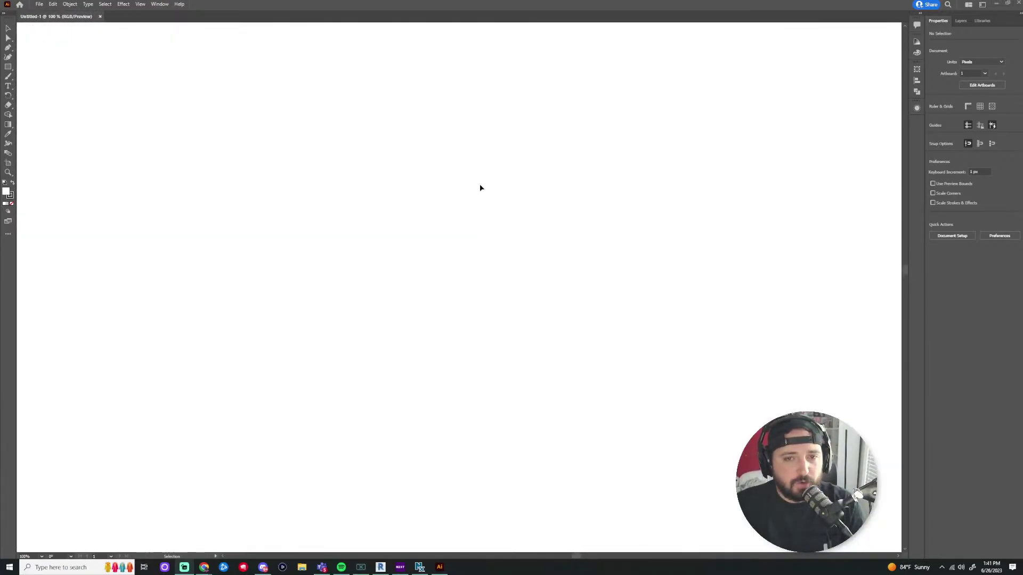
pyautogui.scroll(-3, 480, 190)
pyautogui.scroll(2, 400, 192)
pyautogui.scroll(1, 377, 191)
pyautogui.scroll(-2, 463, 208)
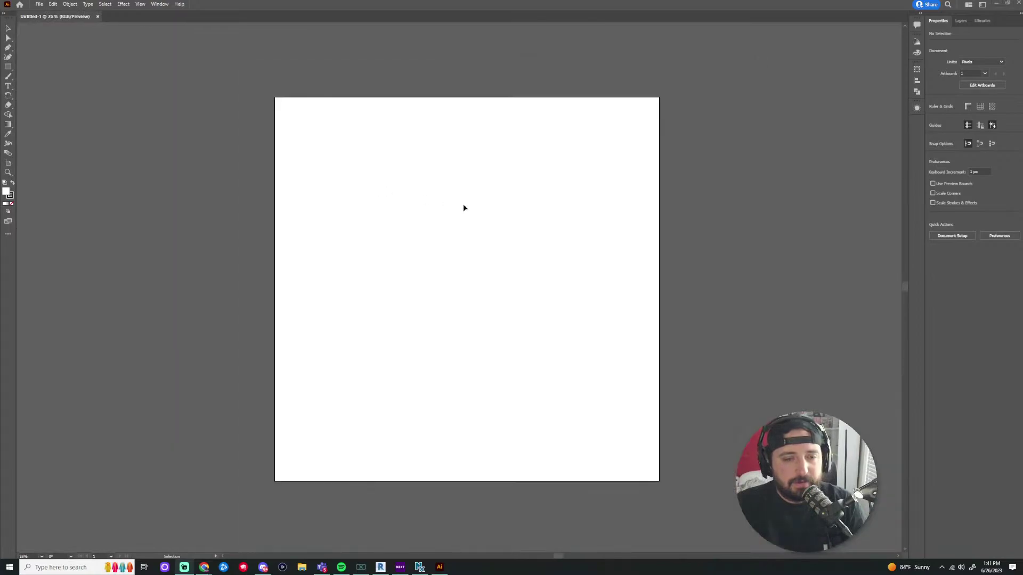
pyautogui.moveTo(508, 220); pyautogui.dragTo(301, 157)
pyautogui.scroll(-2, 484, 151)
pyautogui.moveTo(484, 151); pyautogui.dragTo(521, 235)
pyautogui.scroll(5, 478, 284)
pyautogui.scroll(-5, 477, 284)
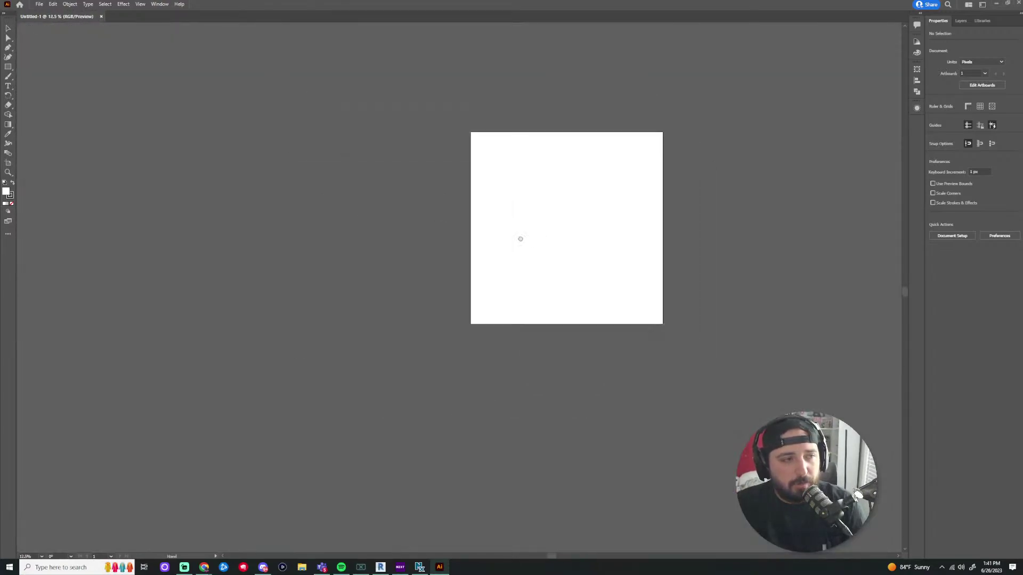
pyautogui.scroll(4, 447, 322)
pyautogui.scroll(-3, 446, 322)
pyautogui.moveTo(471, 315); pyautogui.dragTo(390, 342)
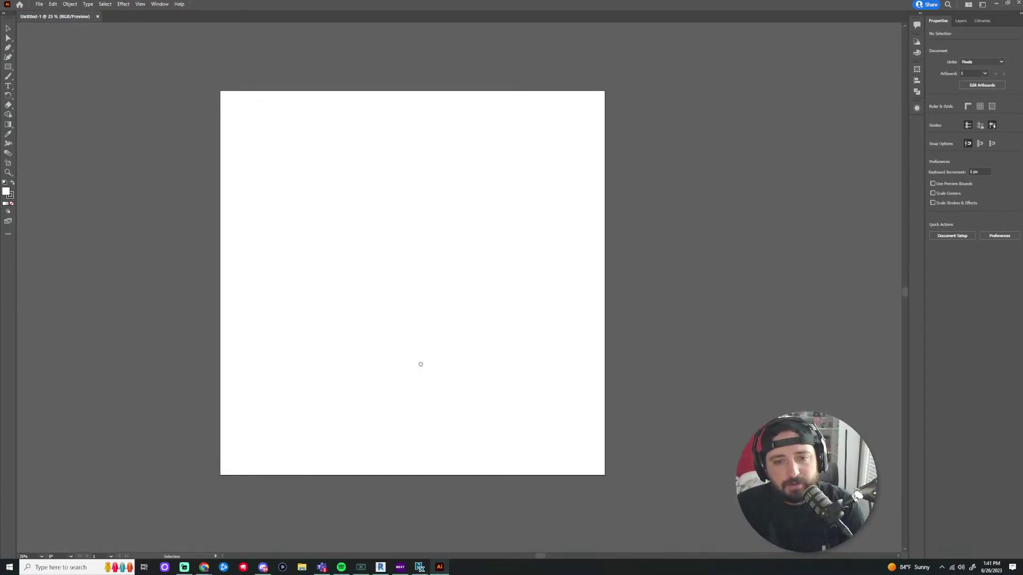
pyautogui.scroll(1, 453, 354)
pyautogui.scroll(-1, 453, 352)
pyautogui.hscroll(-1, 447, 341)
pyautogui.scroll(1, 428, 326)
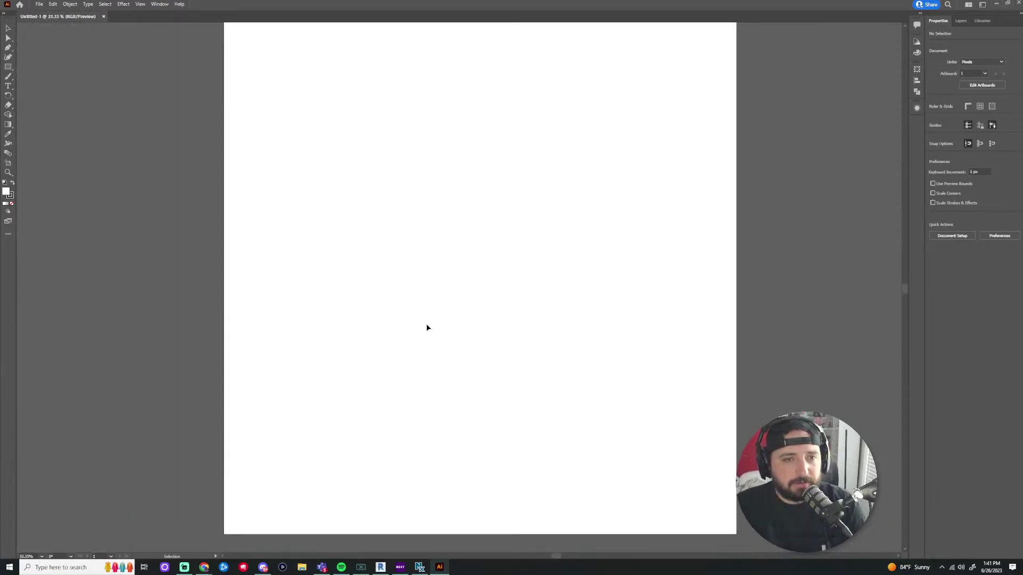
pyautogui.scroll(-1, 421, 321)
pyautogui.hscroll(-1, 442, 298)
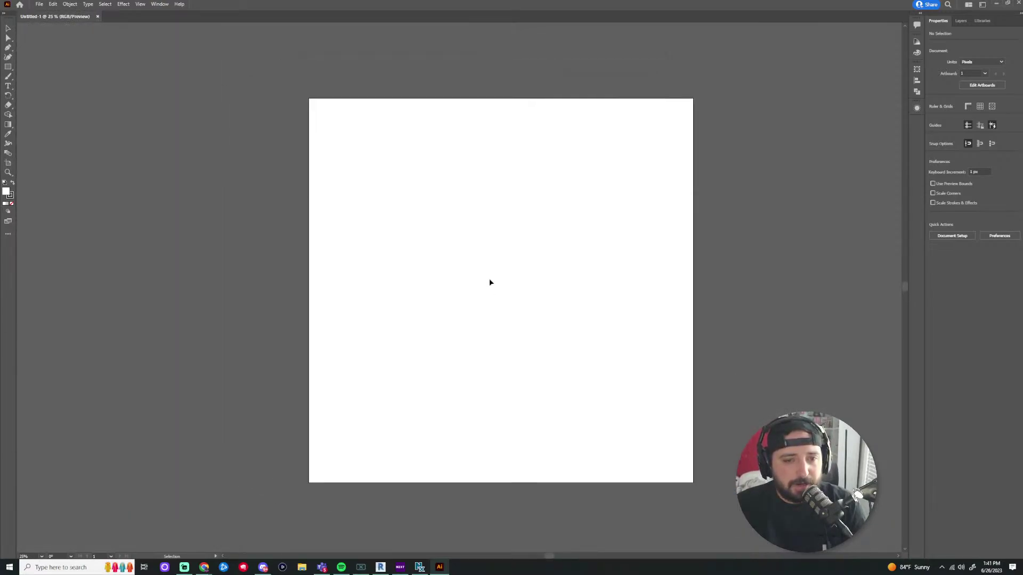
pyautogui.scroll(5, 506, 290)
pyautogui.scroll(-8, 526, 301)
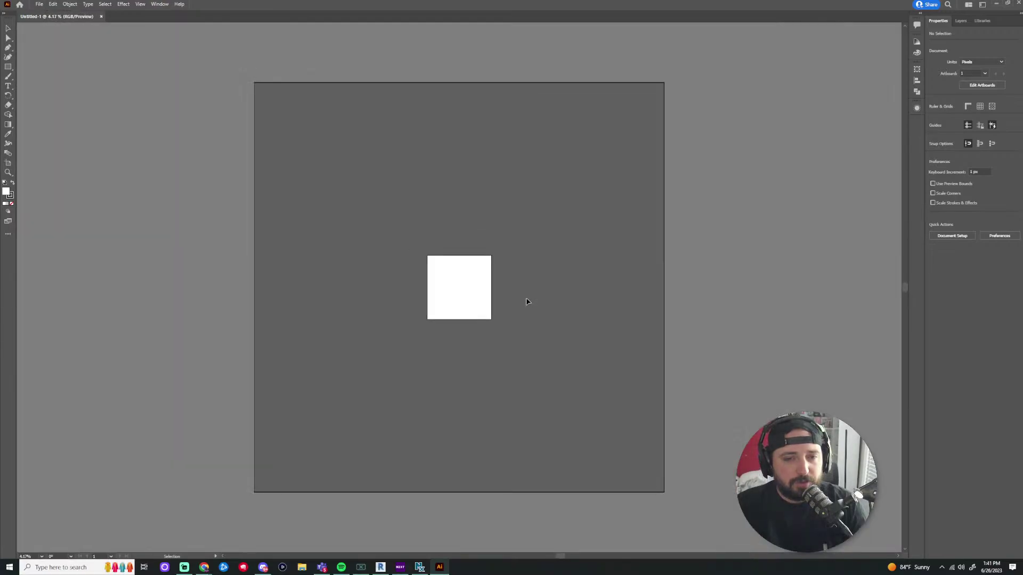
pyautogui.scroll(2, 421, 281)
pyautogui.scroll(1, 412, 276)
pyautogui.moveTo(373, 269); pyautogui.dragTo(465, 277)
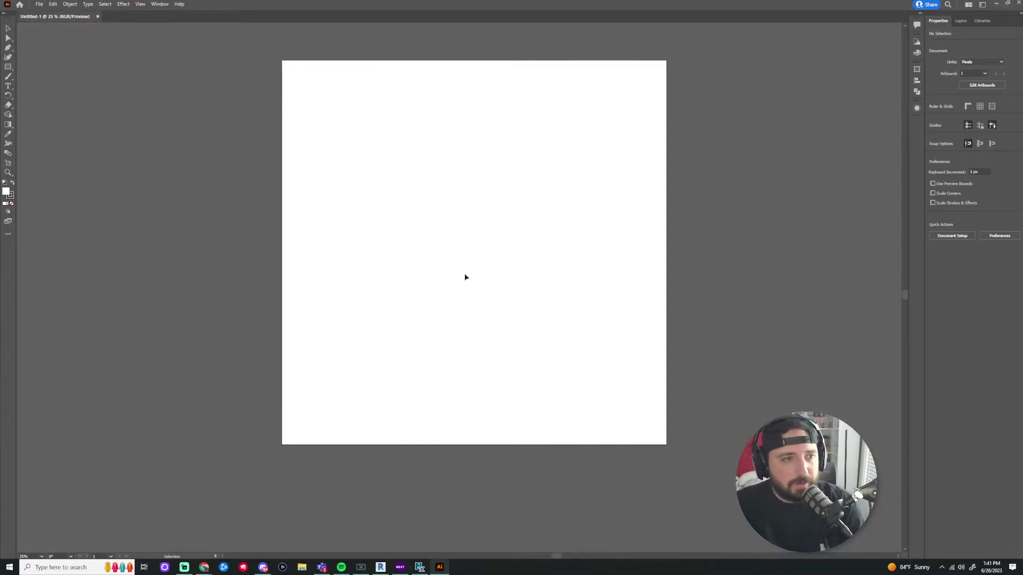
pyautogui.scroll(1, 433, 228)
pyautogui.scroll(-1, 452, 220)
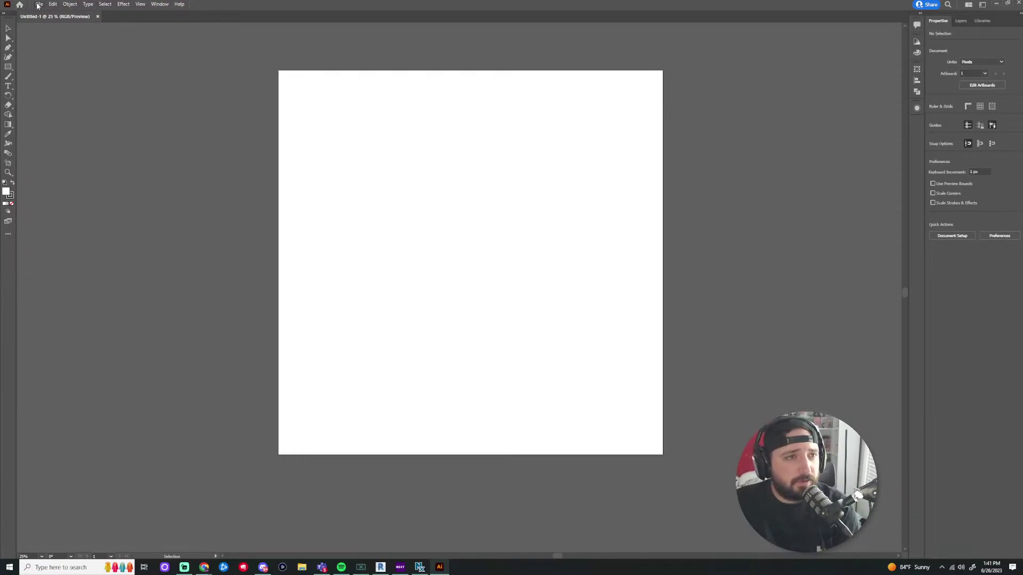
pyautogui.click(53, 5)
pyautogui.moveTo(65, 7)
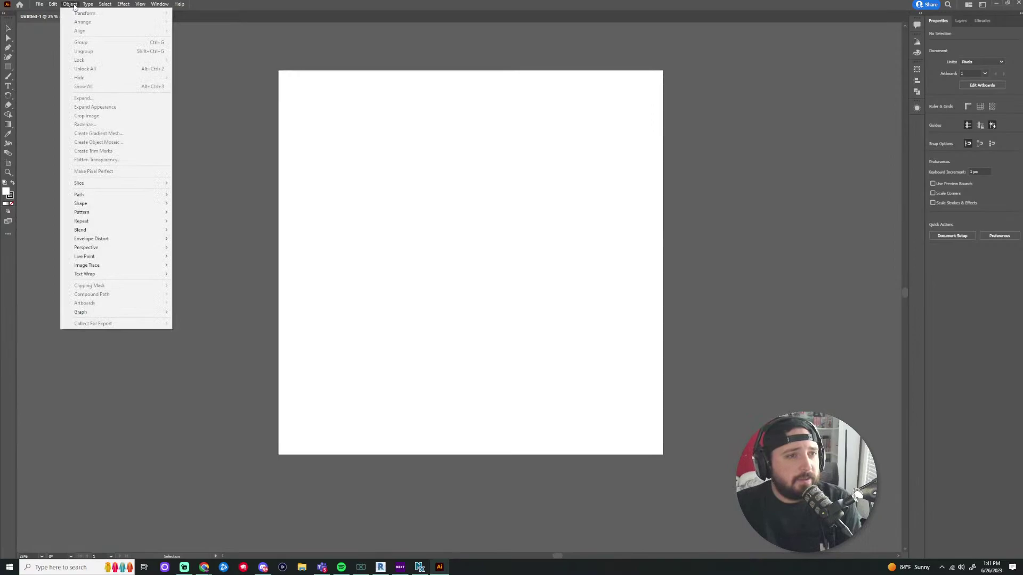
pyautogui.moveTo(142, 5)
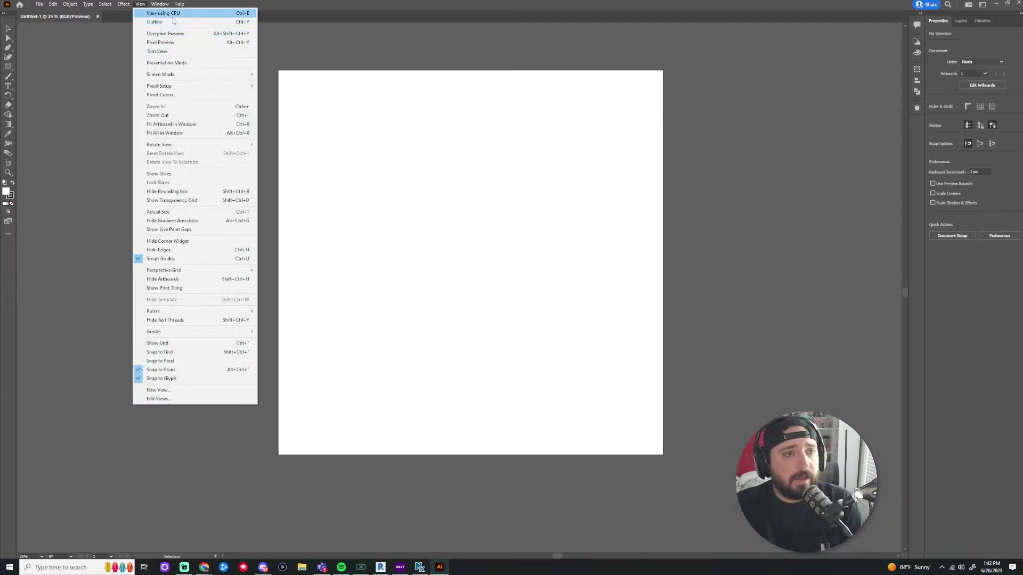
pyautogui.click(9, 29)
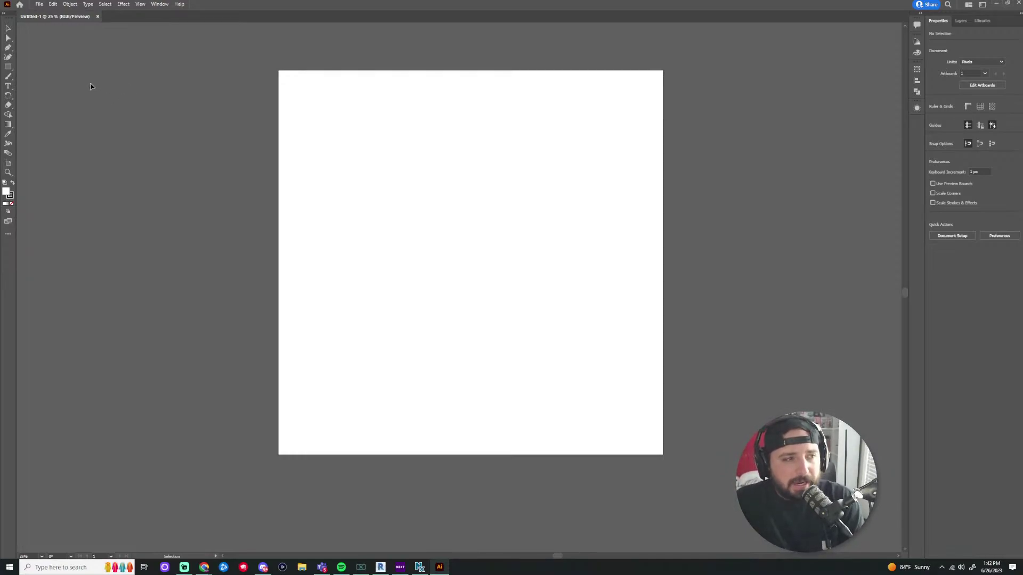
# Paint a winding test stroke diagonally across the artboard with the Paintbrush tool, and undo it
pyautogui.click(8, 76)
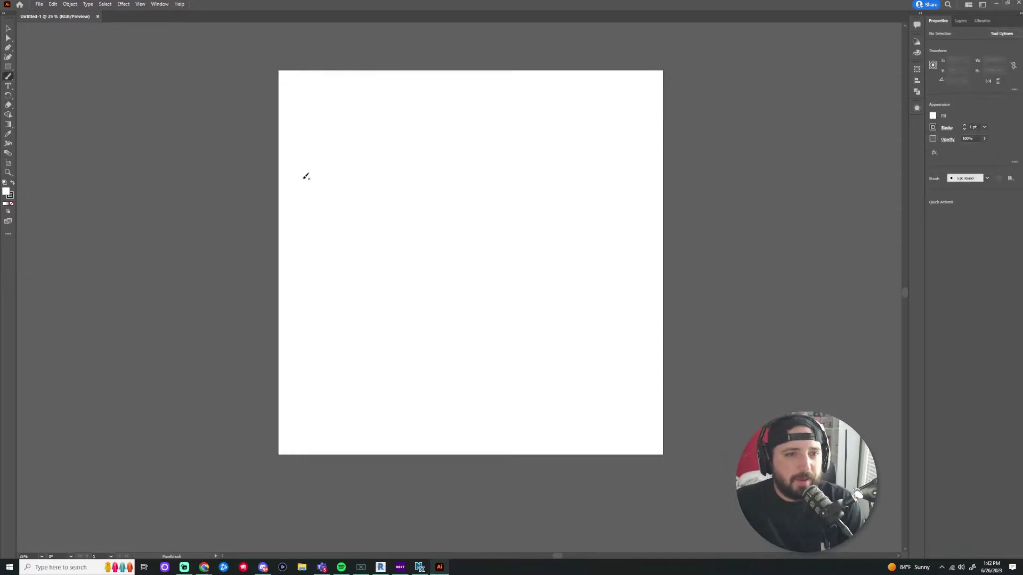
pyautogui.moveTo(313, 151); pyautogui.dragTo(572, 334)
pyautogui.scroll(3, 376, 133)
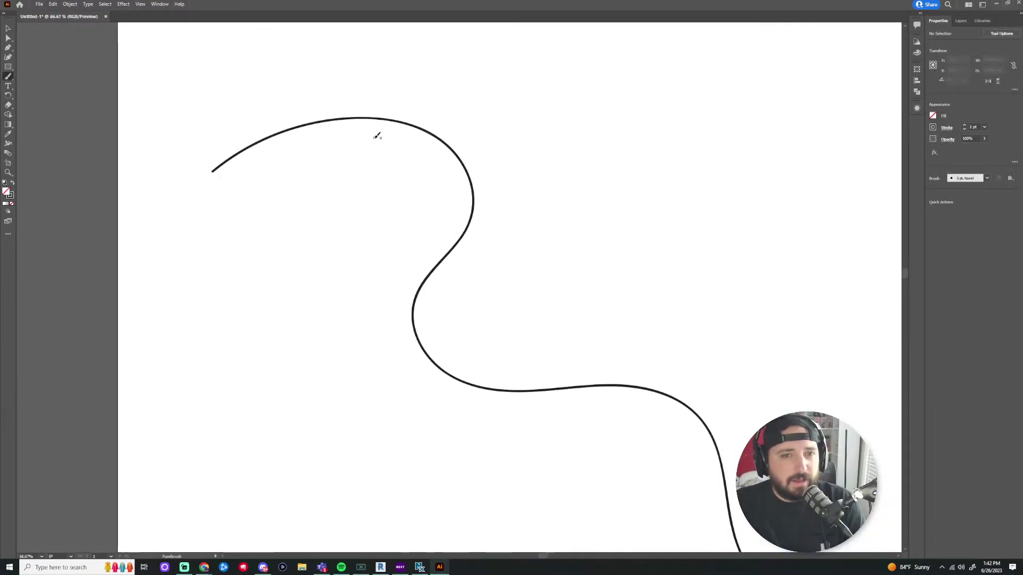
pyautogui.hotkey('ctrl', 'z')
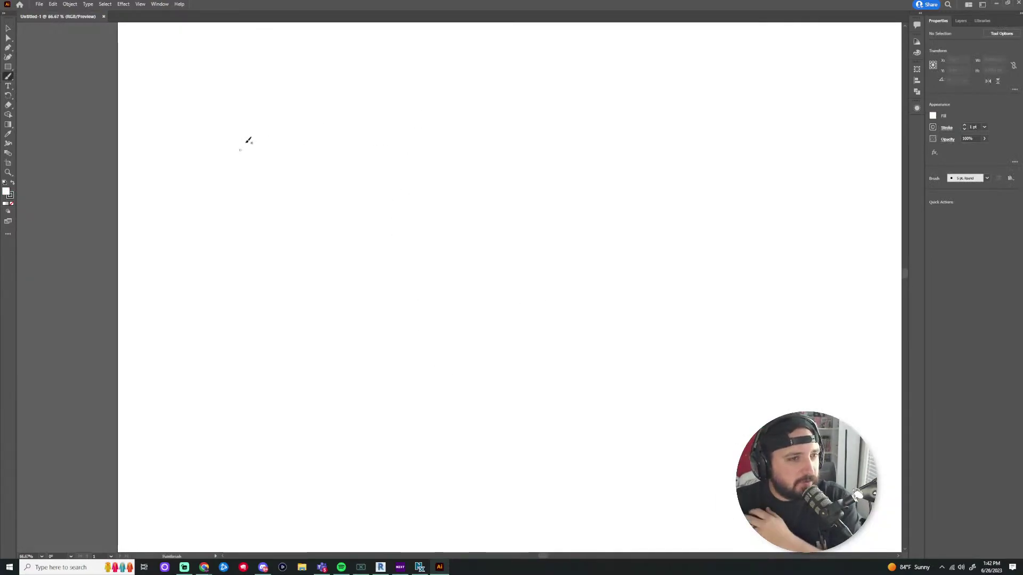
# Paint another winding Paintbrush stroke from the artboard's upper-left area down toward its middle, and delete the stroke
pyautogui.moveTo(155, 129)
pyautogui.mouseDown()
pyautogui.moveTo(155, 114)
pyautogui.moveTo(255, 243)
pyautogui.moveTo(557, 479)
pyautogui.mouseUp()
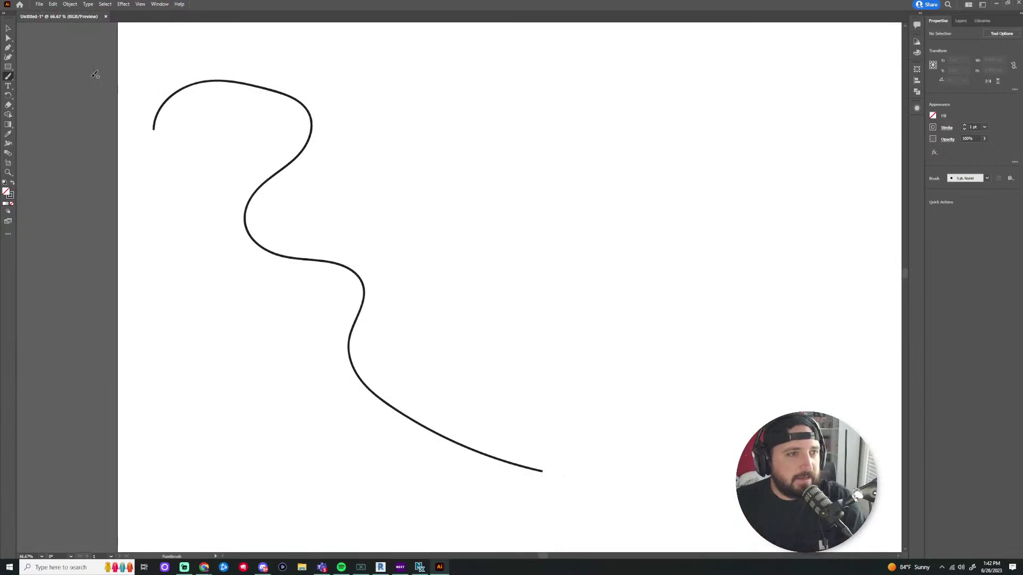
pyautogui.press('v')
pyautogui.click(238, 86)
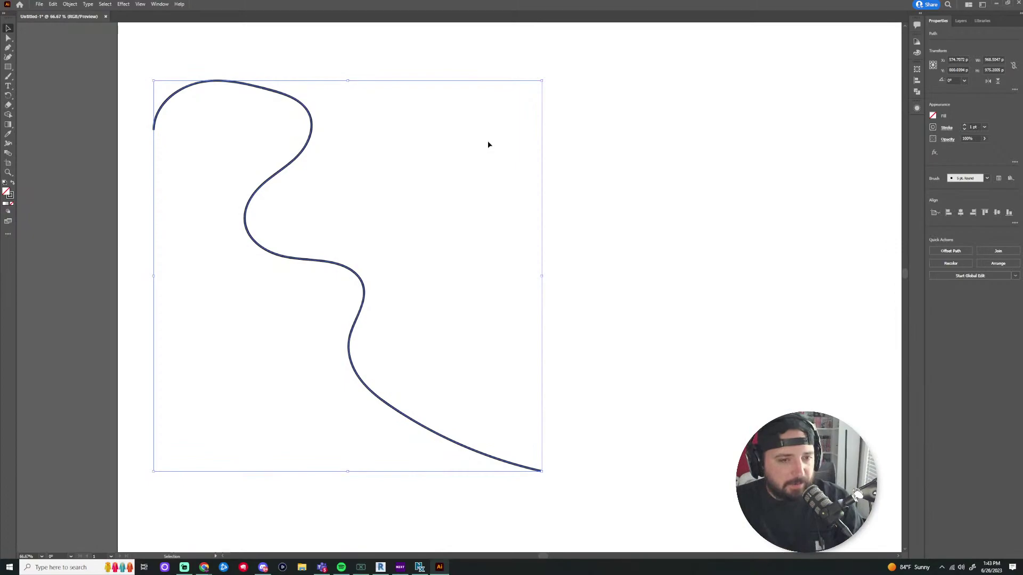
pyautogui.click(696, 242)
pyautogui.hotkey('ctrl', '-')
pyautogui.hotkey('ctrl', '-')
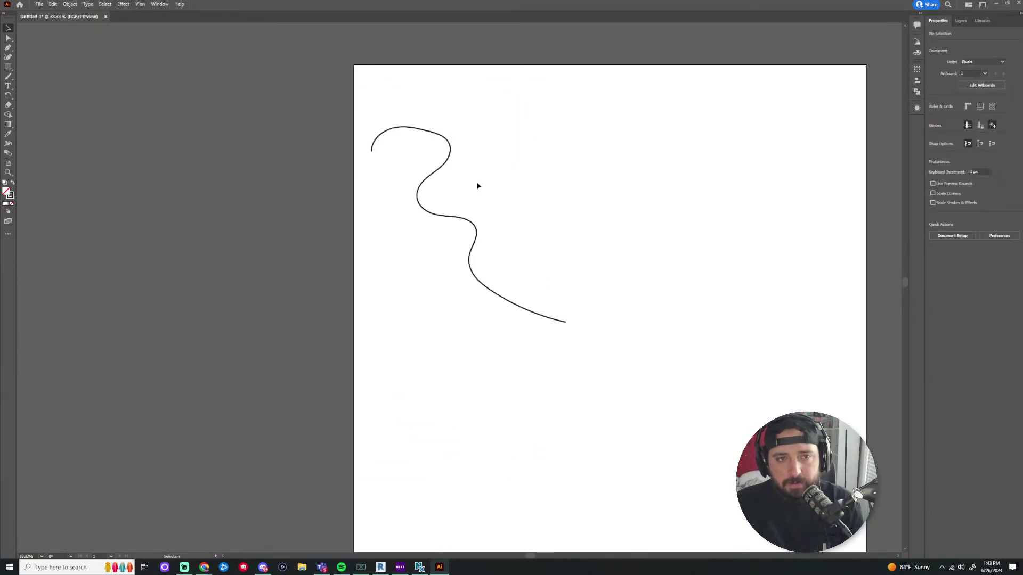
pyautogui.click(435, 170)
pyautogui.press('Delete')
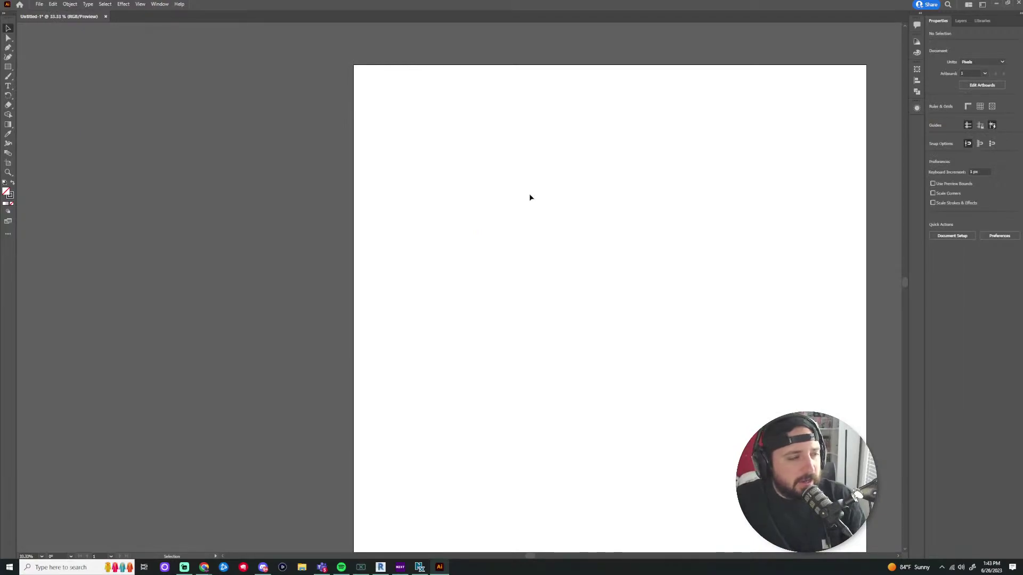
# Draw a rectangle about 1060 by 1168 px in the upper middle of the artboard with the Rectangle tool
pyautogui.scroll(-3, 572, 192)
pyautogui.moveTo(599, 208); pyautogui.dragTo(538, 184)
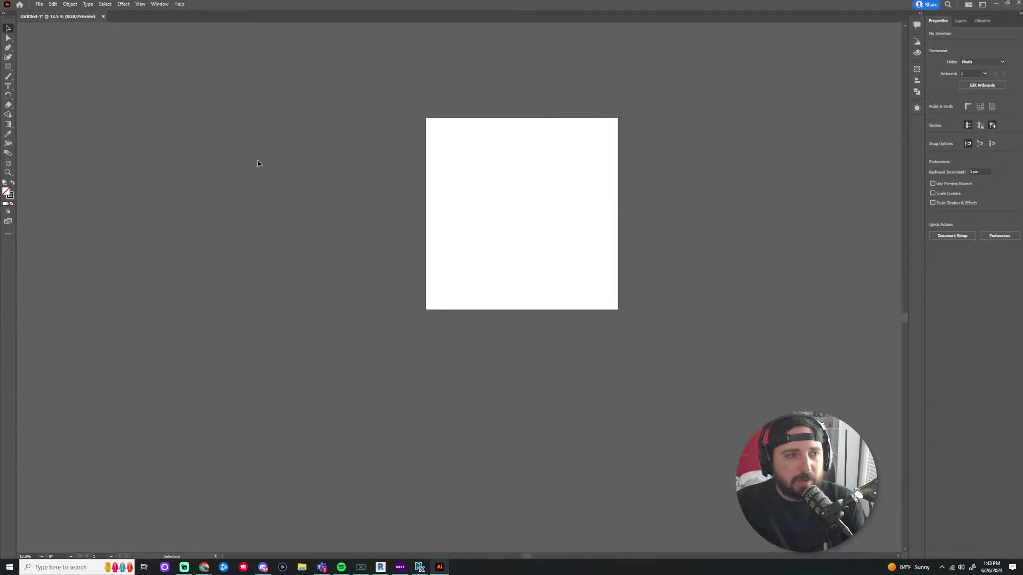
pyautogui.click(8, 68)
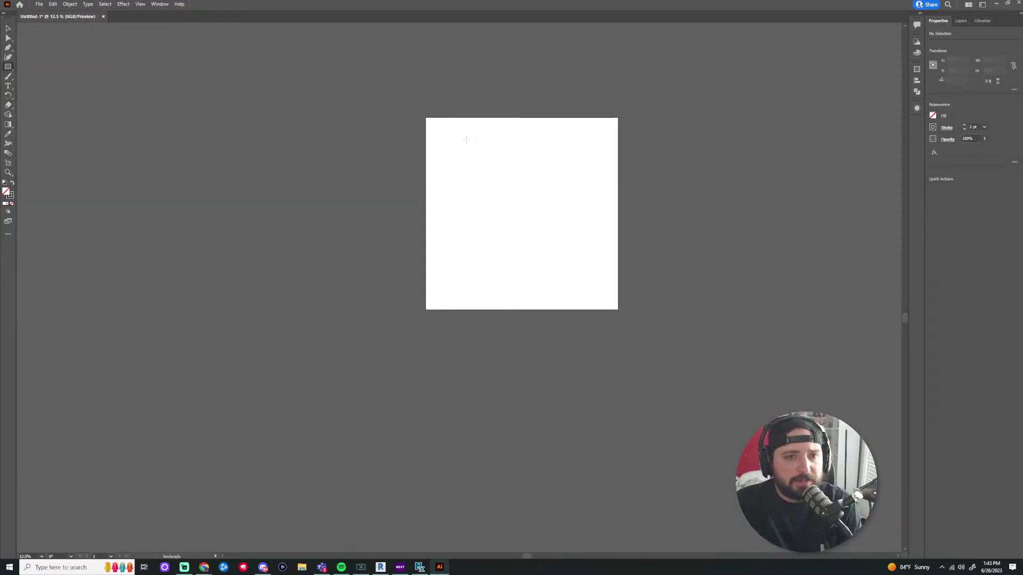
pyautogui.scroll(3, 520, 155)
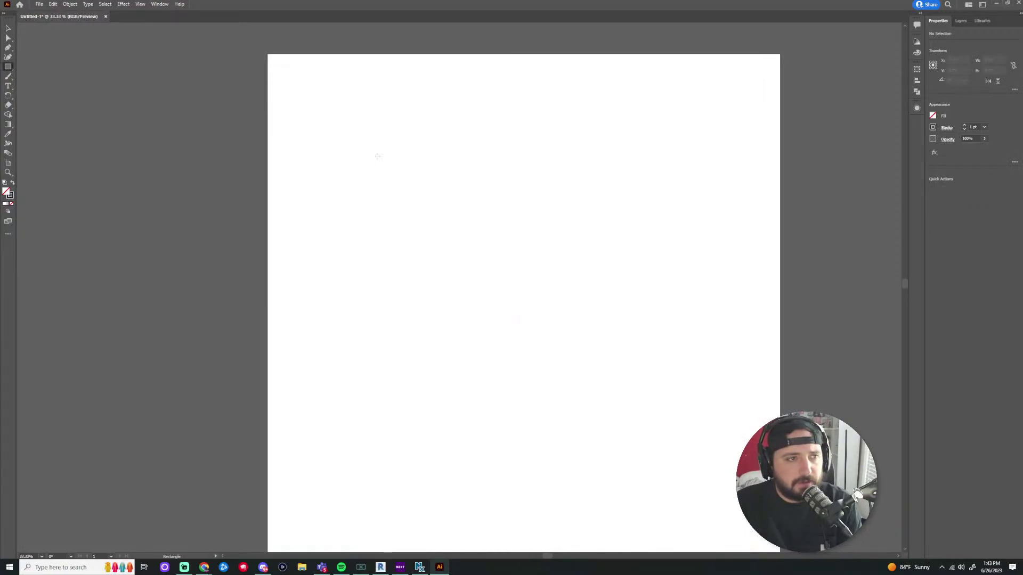
pyautogui.moveTo(415, 117); pyautogui.dragTo(627, 351)
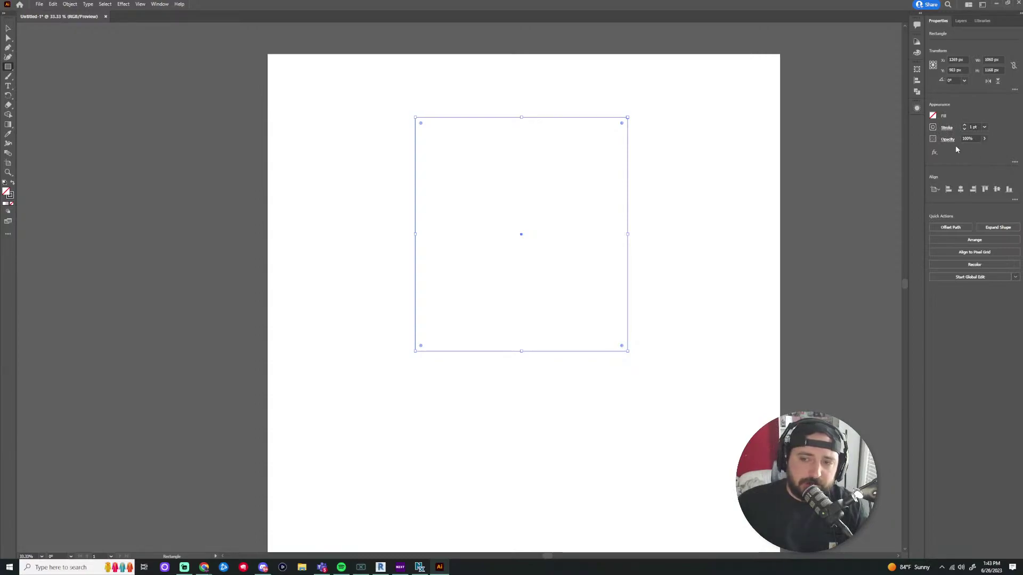
# Fill the rectangle with a blue swatch, and change the fill to a dark red swatch
pyautogui.click(931, 117)
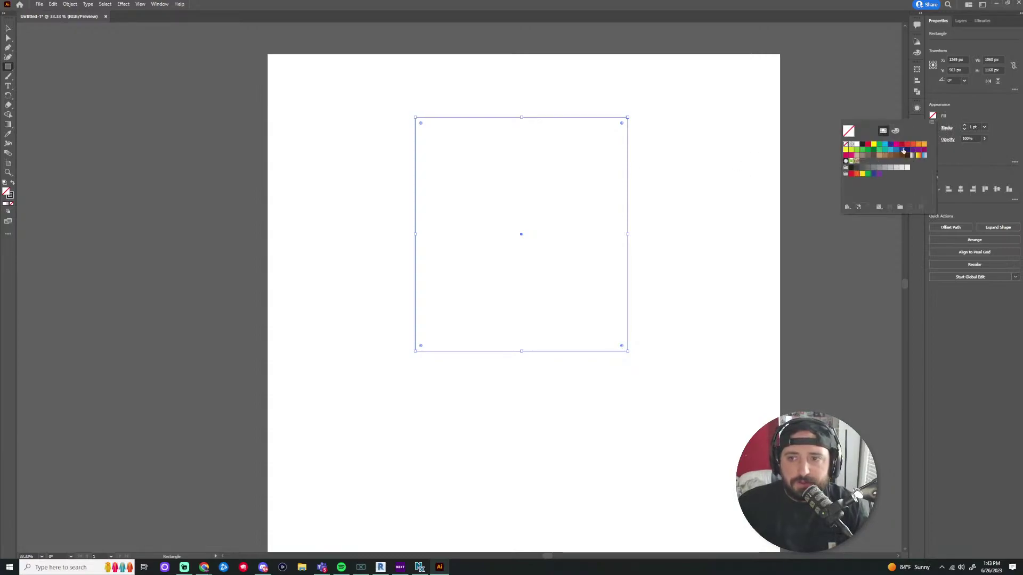
pyautogui.click(895, 151)
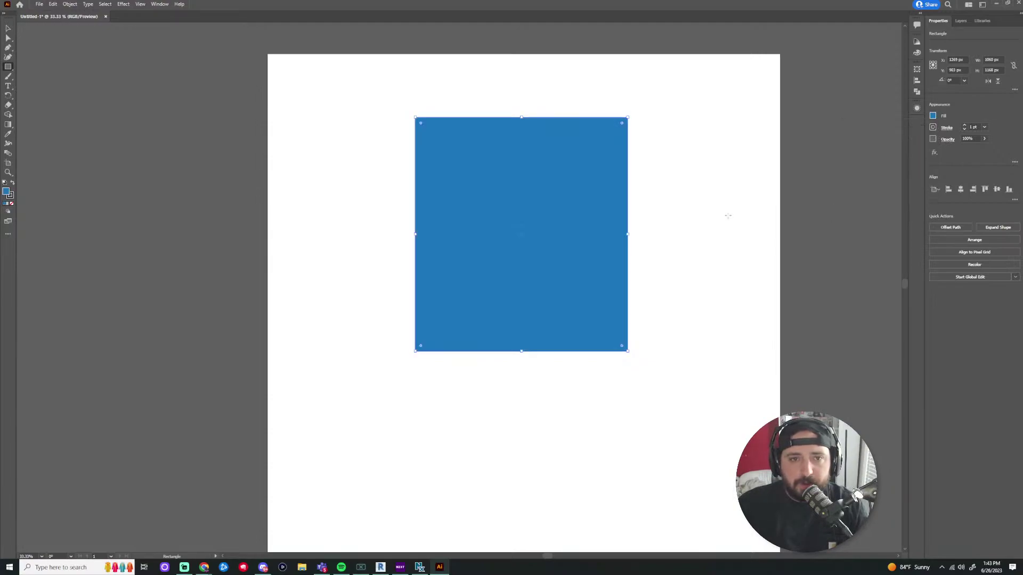
pyautogui.click(932, 116)
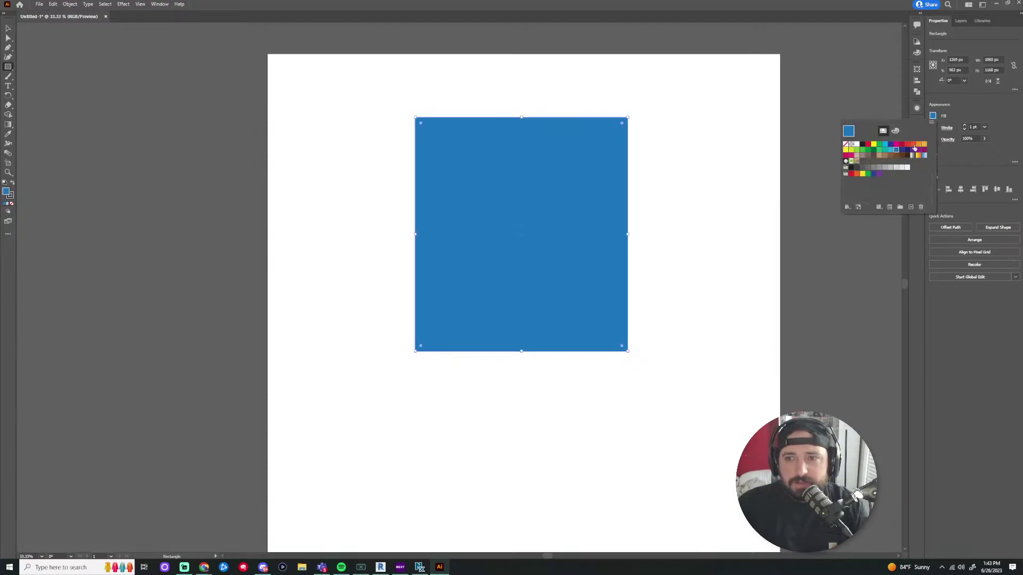
pyautogui.click(901, 145)
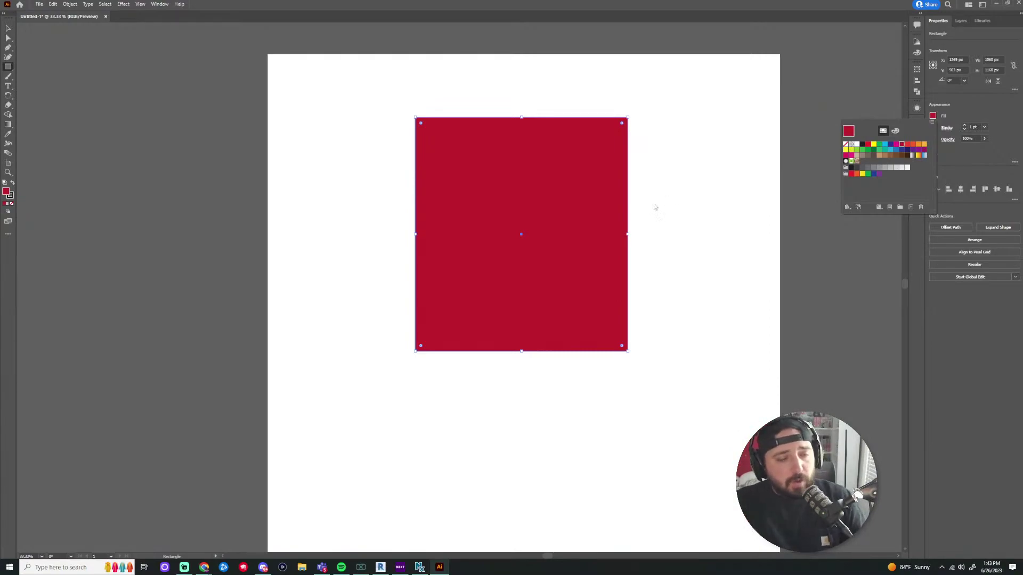
# Cut the red rectangle in two with a winding Eraser stroke running from its left edge to its lower right edge
pyautogui.scroll(2, 633, 154)
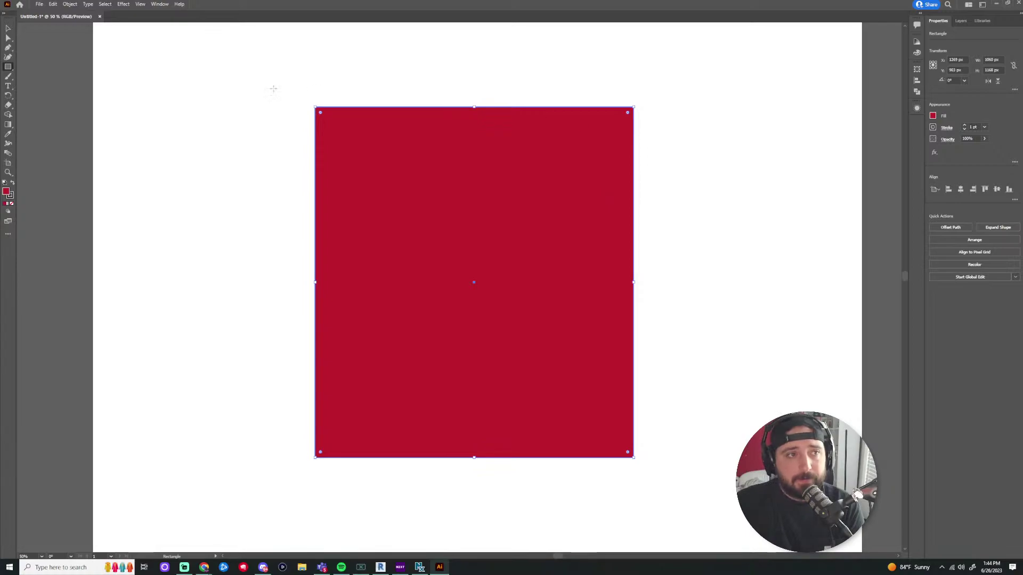
pyautogui.scroll(2, 303, 96)
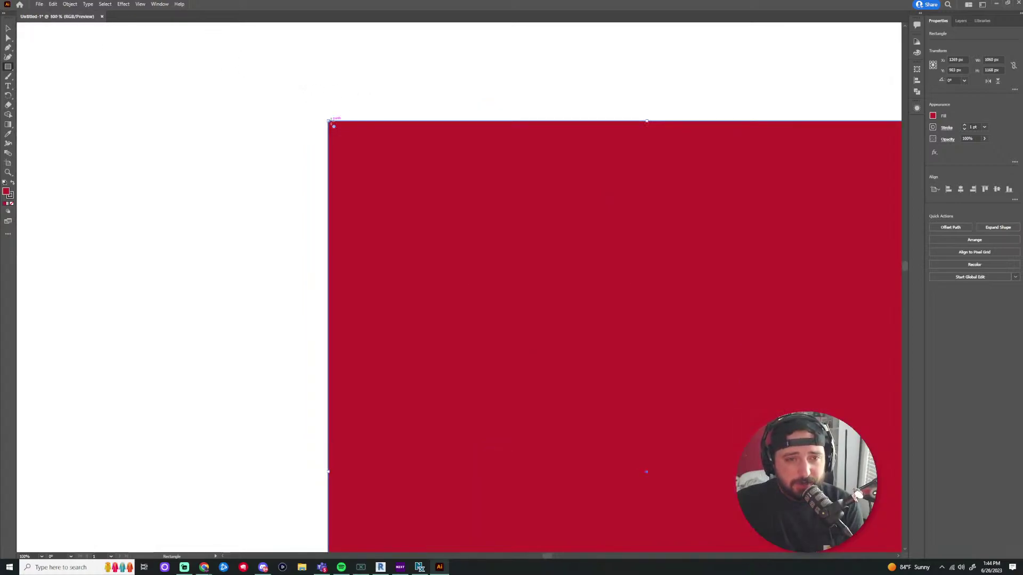
pyautogui.scroll(-3, 644, 116)
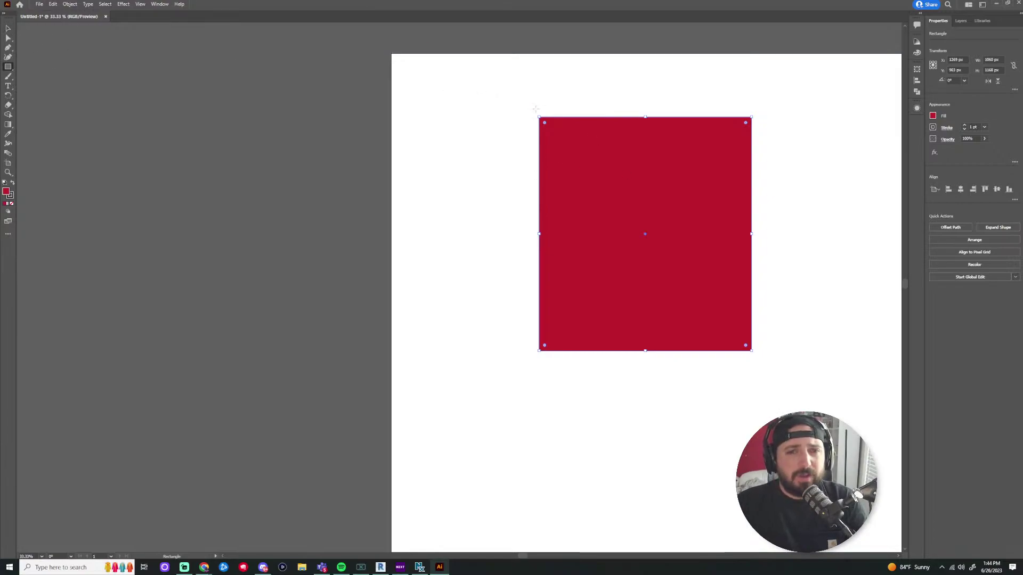
pyautogui.scroll(-3, 622, 136)
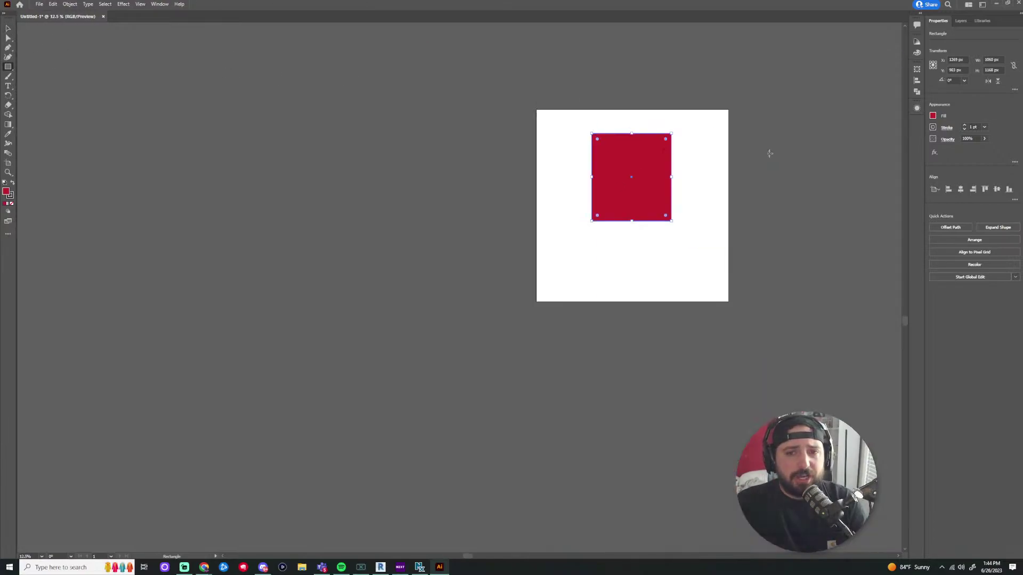
pyautogui.scroll(2, 726, 144)
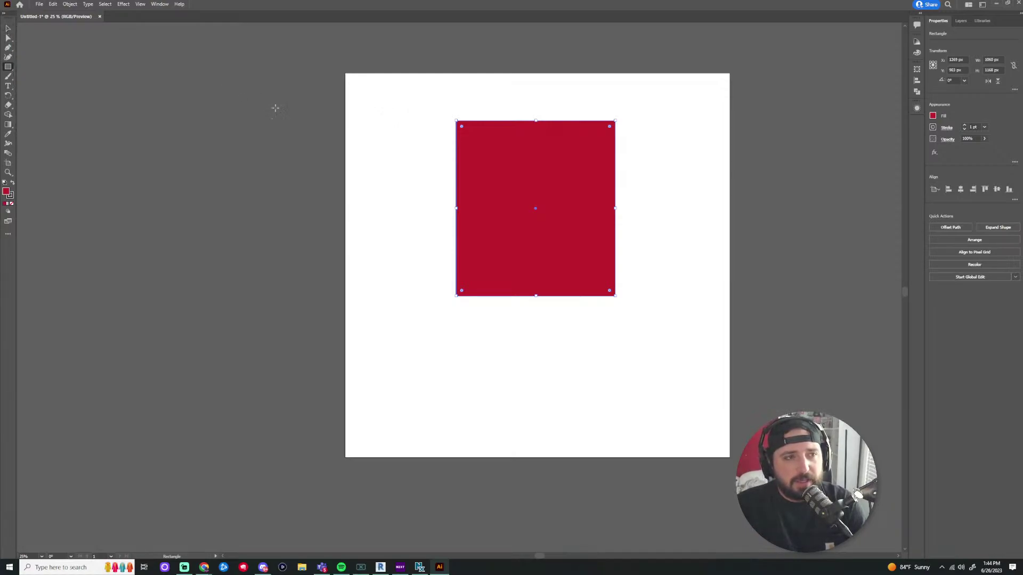
pyautogui.hotkey('shift', 'e')
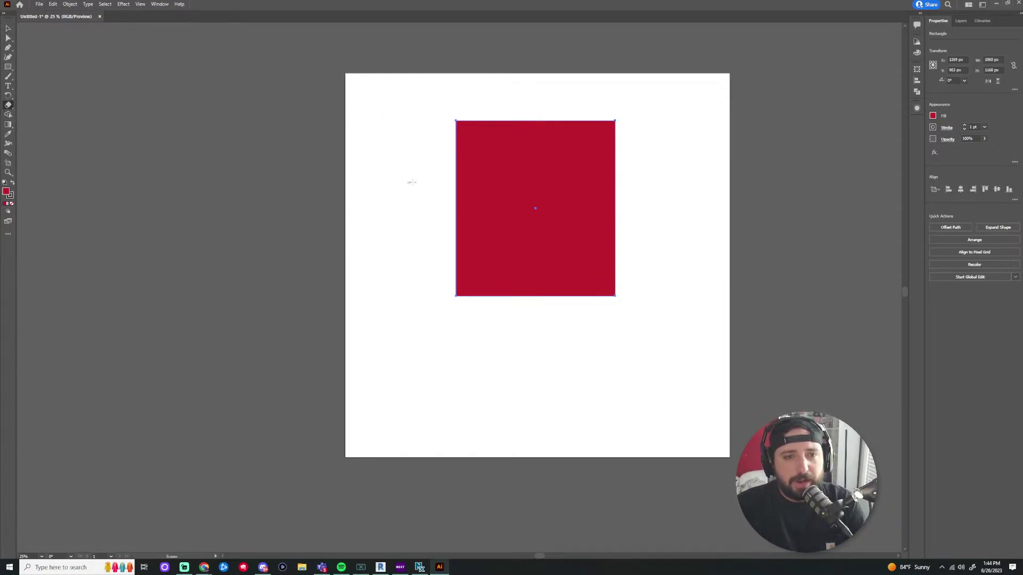
pyautogui.moveTo(412, 183)
pyautogui.mouseDown()
pyautogui.moveTo(511, 209)
pyautogui.moveTo(531, 253)
pyautogui.moveTo(619, 273)
pyautogui.mouseUp()
pyautogui.scroll(5, 549, 237)
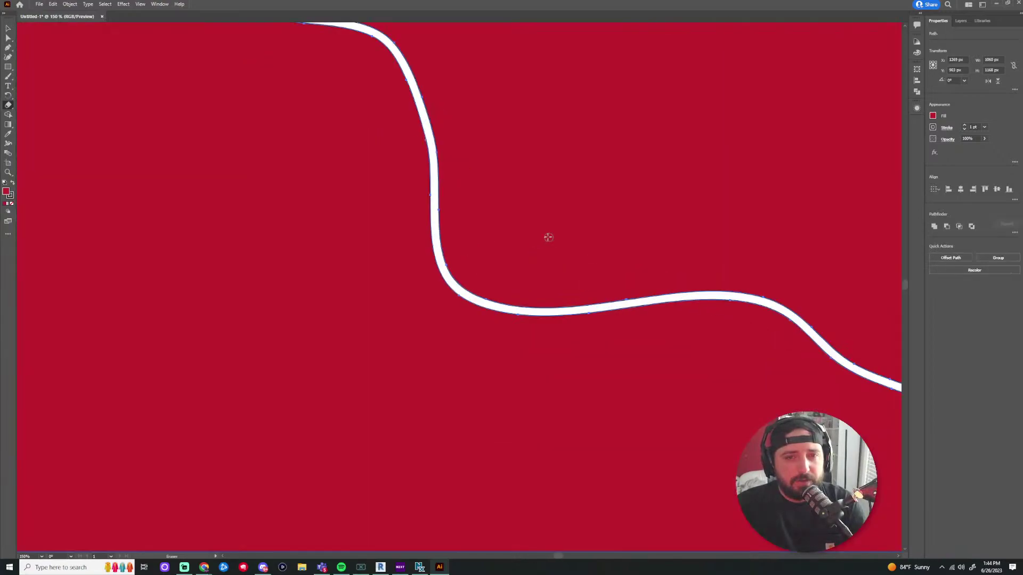
pyautogui.scroll(-5, 549, 237)
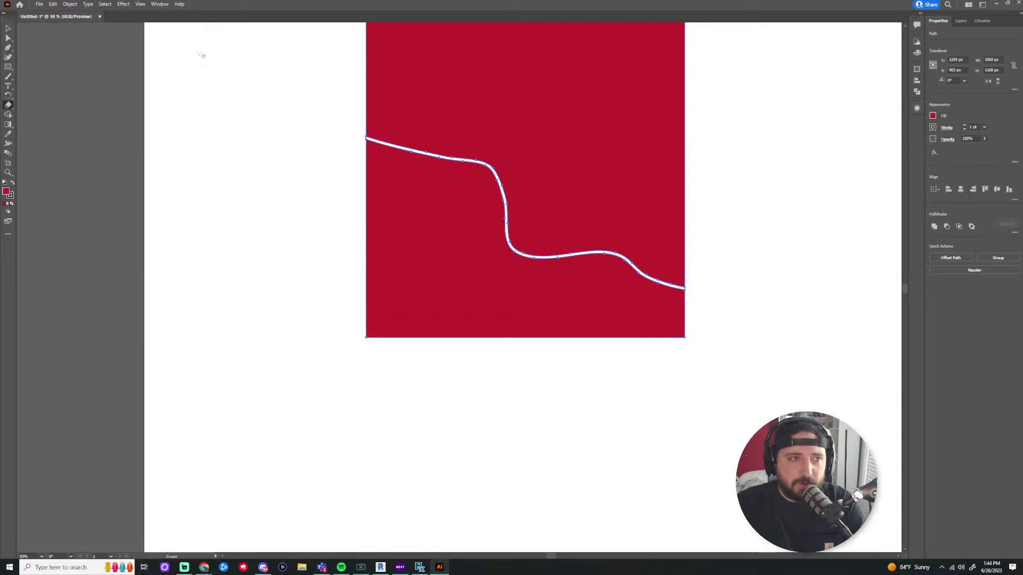
# Move the two cut pieces apart with the Selection tool, and undo both the moves and the eraser cut
pyautogui.click(11, 27)
pyautogui.click(247, 112)
pyautogui.scroll(-3, 392, 133)
pyautogui.moveTo(414, 165); pyautogui.dragTo(387, 224)
pyautogui.moveTo(436, 139); pyautogui.dragTo(450, 142)
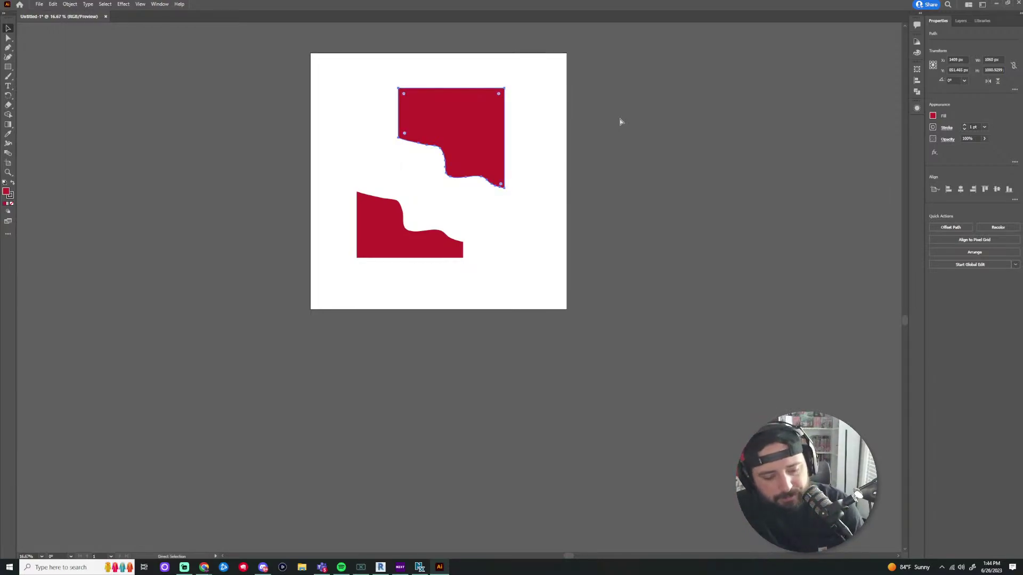
pyautogui.hotkey('ctrl', 'z')
pyautogui.scroll(2, 407, 98)
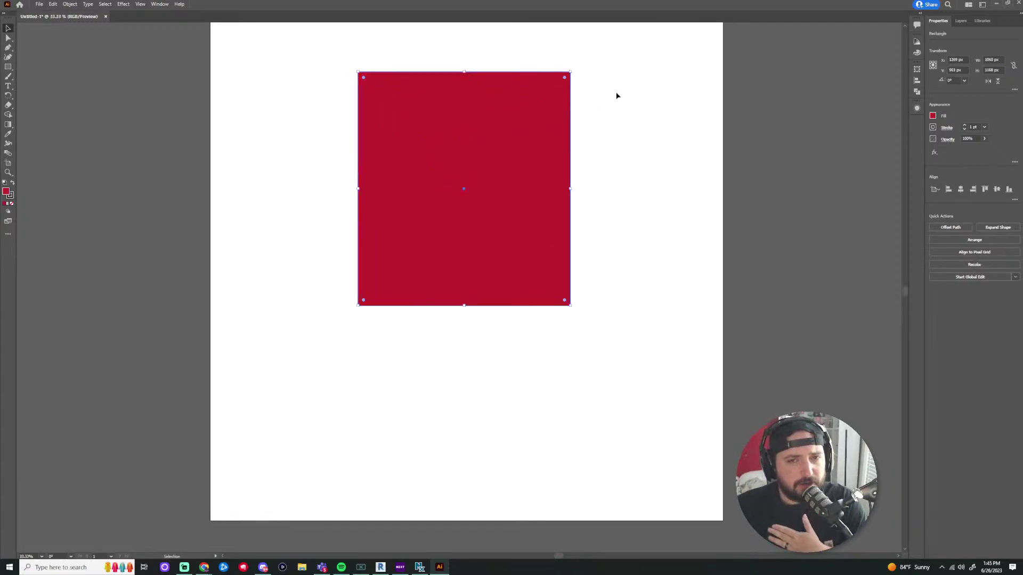
# Move only the rectangle's upper-left anchor point up and outward with the Direct Selection tool
pyautogui.moveTo(615, 94); pyautogui.dragTo(605, 129)
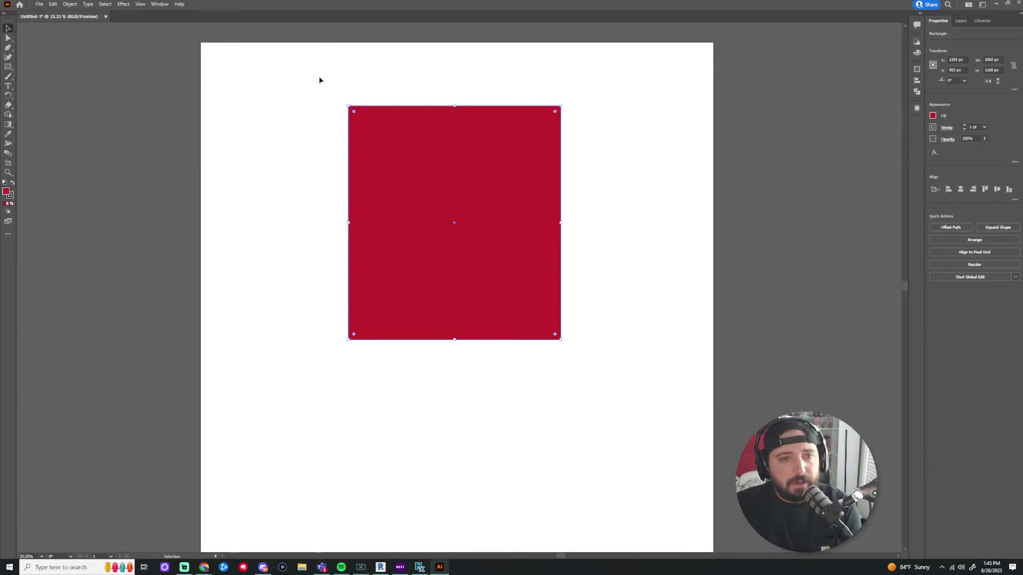
pyautogui.moveTo(295, 87); pyautogui.dragTo(644, 304)
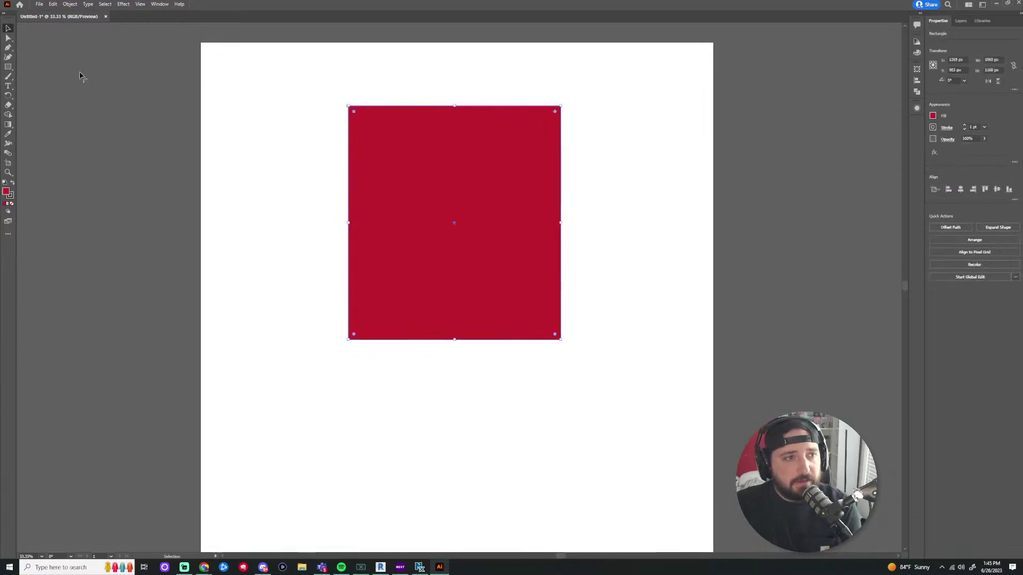
pyautogui.click(7, 39)
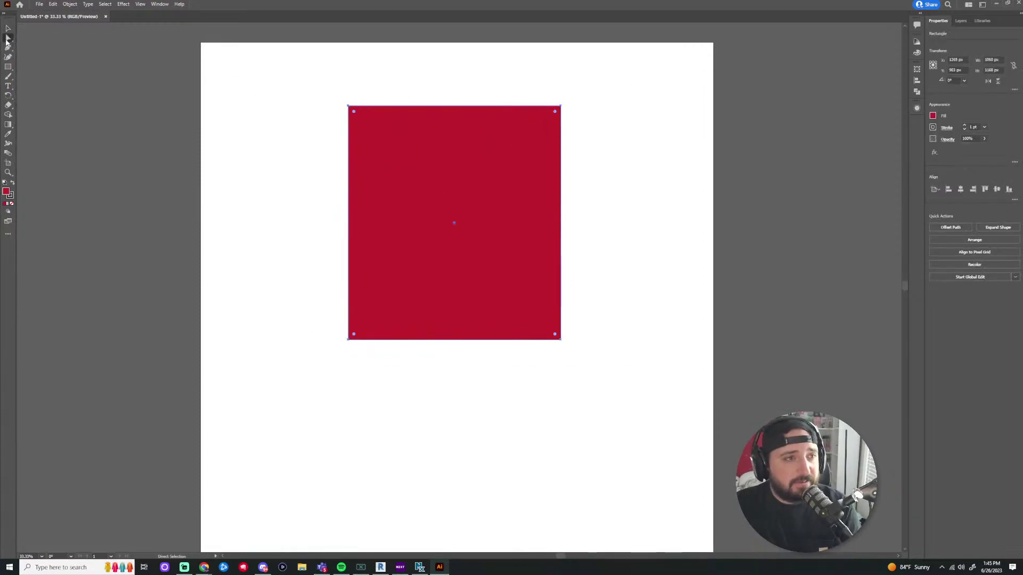
pyautogui.click(349, 109)
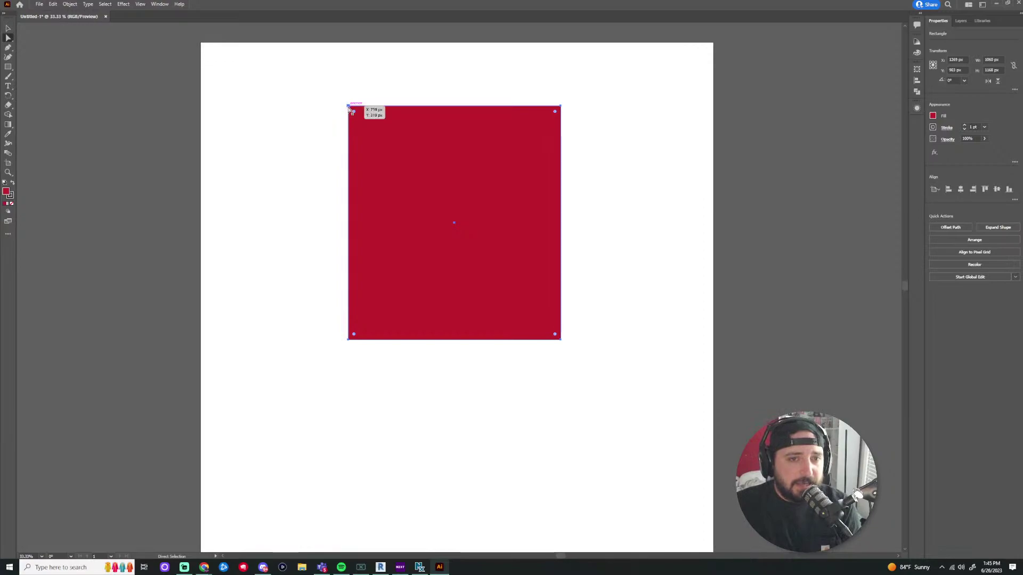
pyautogui.moveTo(349, 108); pyautogui.dragTo(314, 90)
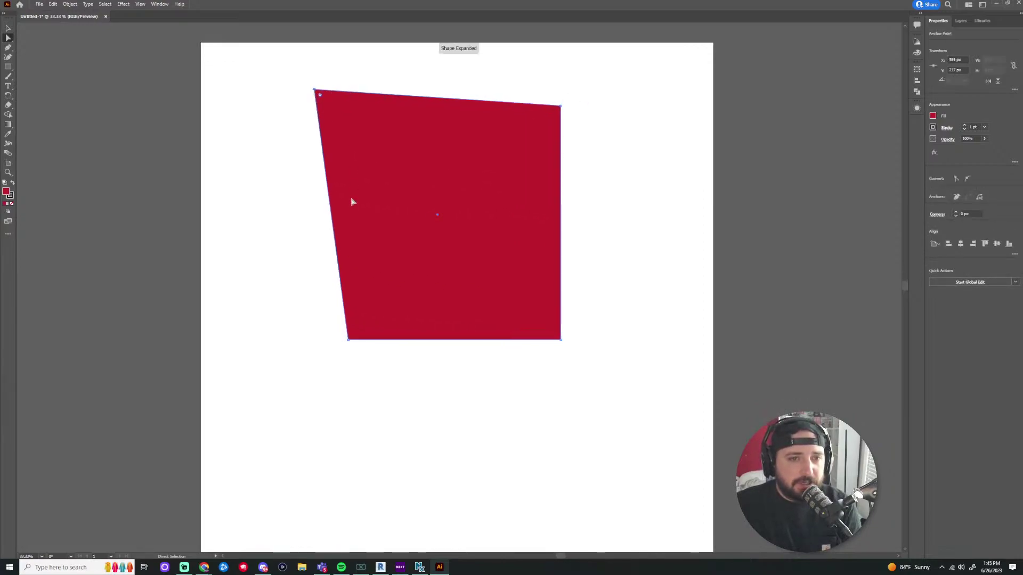
# Reshape the quadrilateral by shifting its left edge inward, its lower-left corner outward, and its bottom and right edges outward
pyautogui.click(327, 212)
pyautogui.moveTo(331, 212); pyautogui.dragTo(410, 199)
pyautogui.click(424, 330)
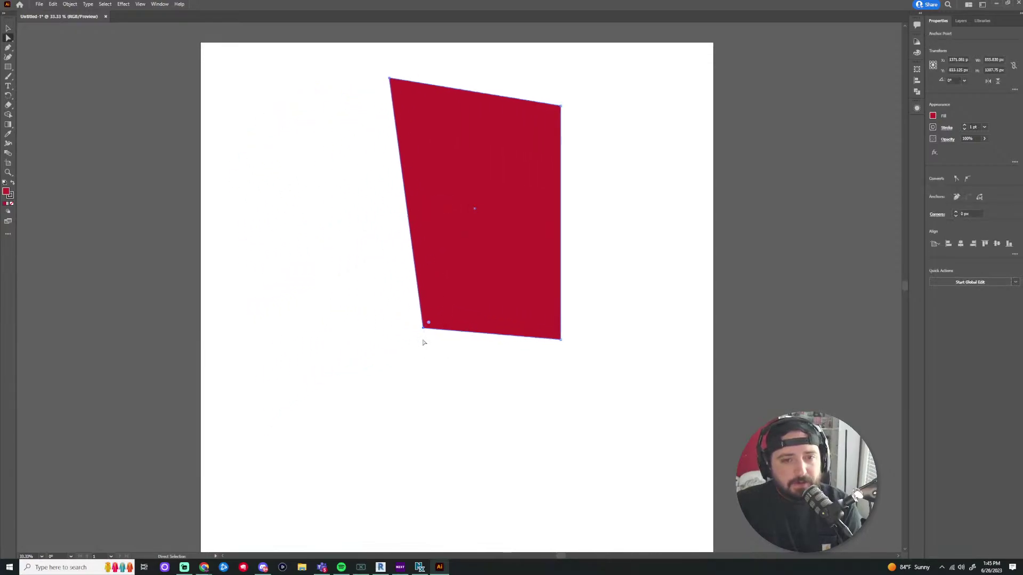
pyautogui.moveTo(426, 335); pyautogui.dragTo(291, 359)
pyautogui.moveTo(441, 351); pyautogui.dragTo(487, 354)
pyautogui.moveTo(584, 236); pyautogui.dragTo(635, 285)
# Reposition the whole red quadrilateral in the upper middle of the artboard with the Direct Selection tool
pyautogui.moveTo(509, 146); pyautogui.dragTo(484, 147)
pyautogui.moveTo(441, 204); pyautogui.dragTo(446, 178)
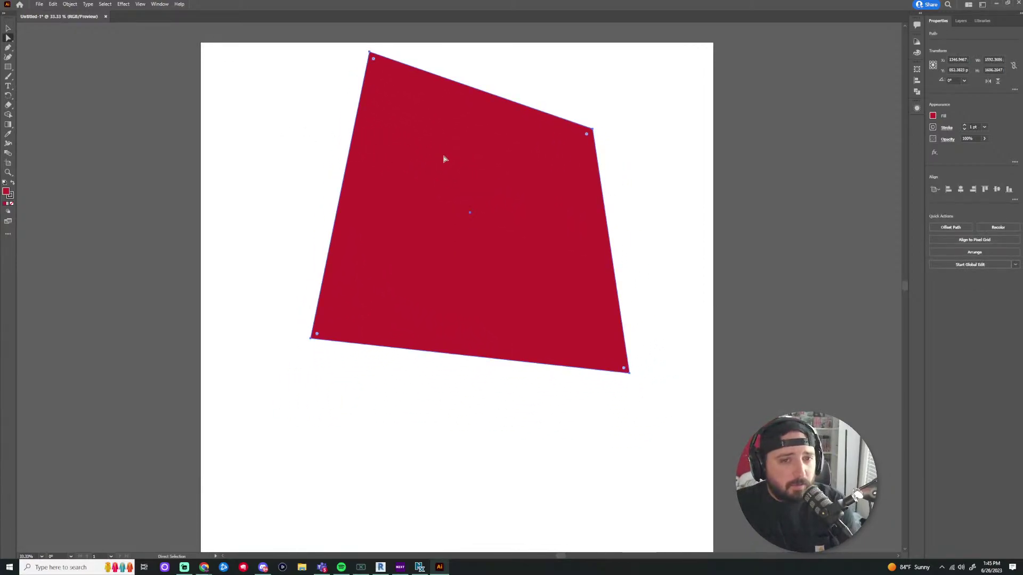
pyautogui.moveTo(435, 161); pyautogui.dragTo(426, 189)
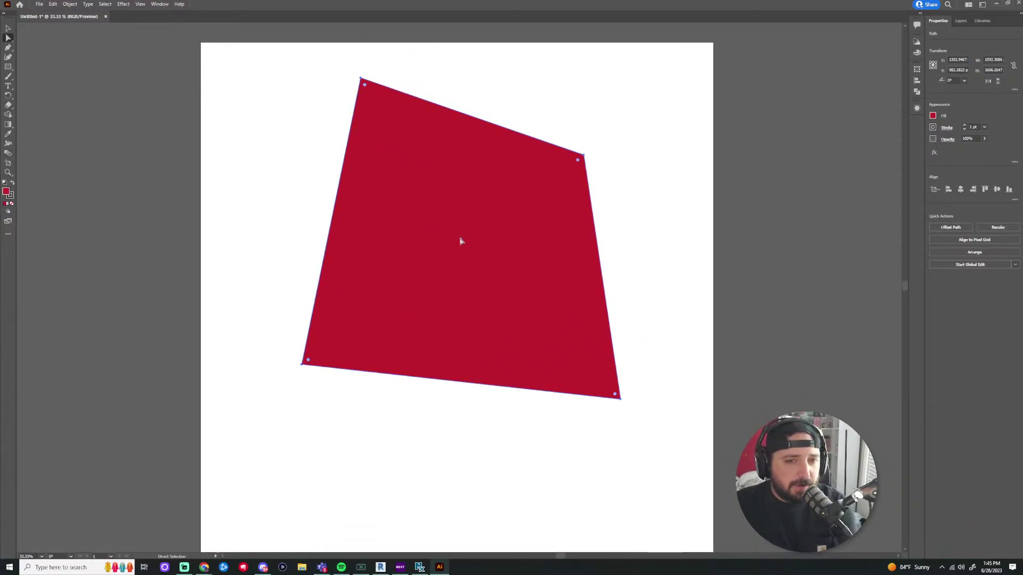
pyautogui.moveTo(463, 240); pyautogui.dragTo(455, 234)
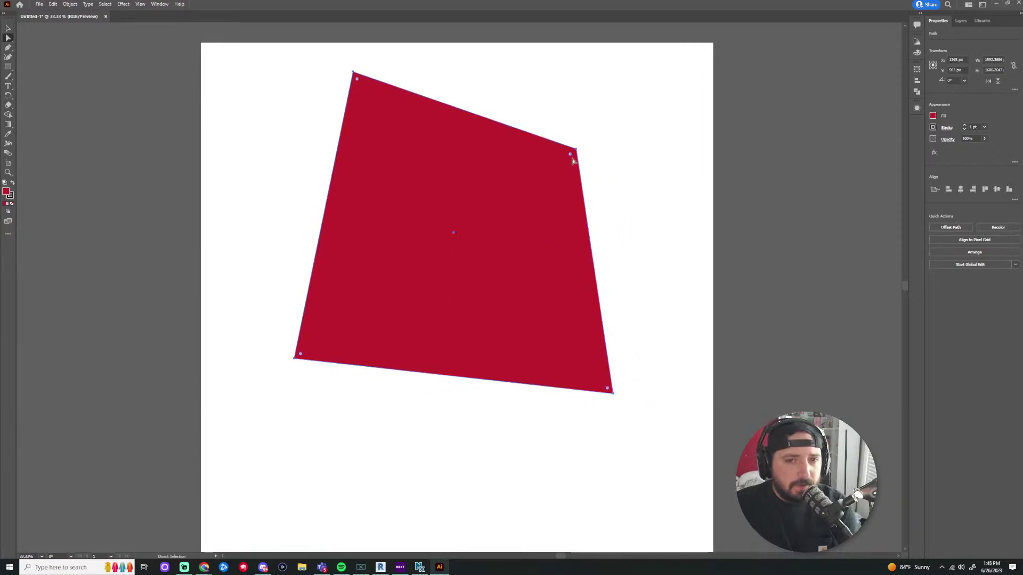
# Round all four corners of the red shape strongly, and shift its upper-left part upward to distort the outline
pyautogui.moveTo(569, 156); pyautogui.dragTo(525, 196)
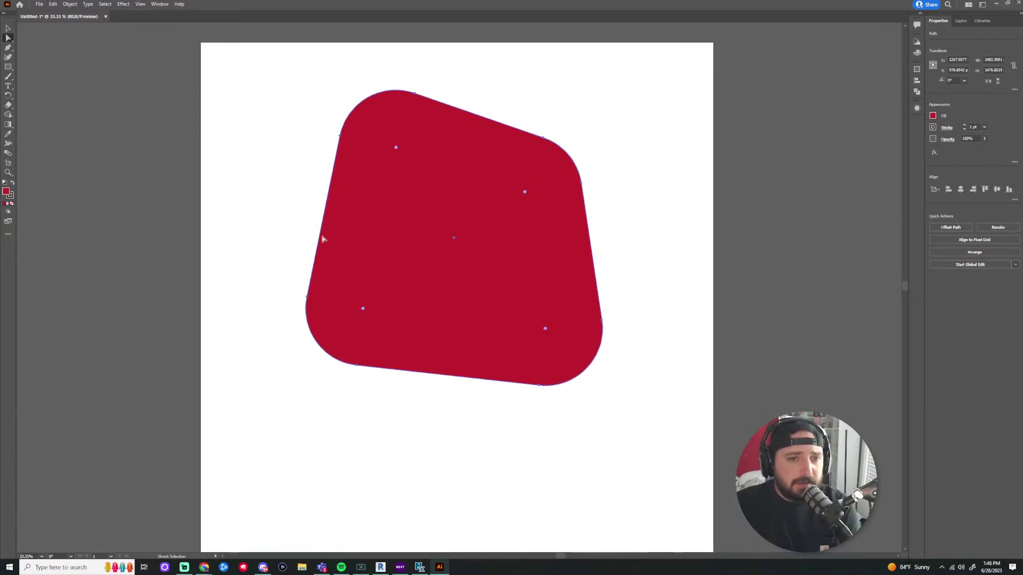
pyautogui.moveTo(322, 239)
pyautogui.mouseDown()
pyautogui.moveTo(349, 235)
pyautogui.moveTo(329, 232)
pyautogui.mouseUp()
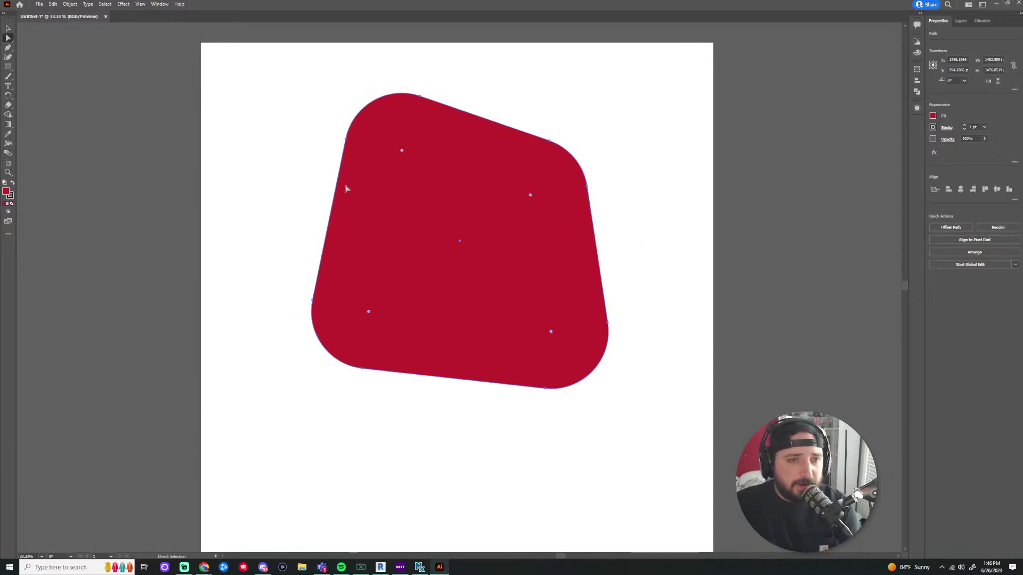
pyautogui.moveTo(335, 195); pyautogui.dragTo(328, 141)
# Deselect the rounded shape, and move it as a whole slightly down and to the right with the Selection tool
pyautogui.click(625, 277)
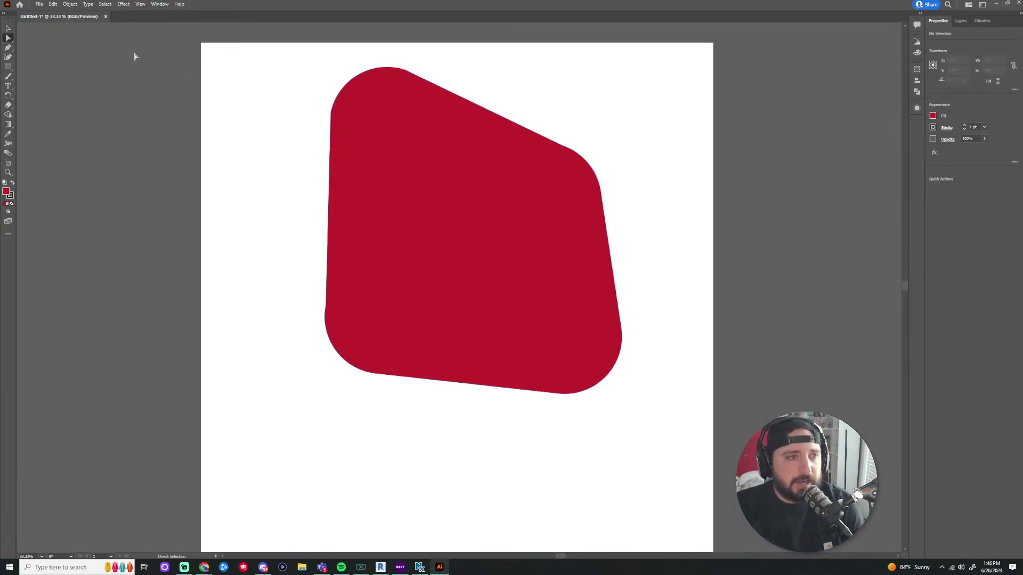
pyautogui.click(8, 28)
pyautogui.moveTo(442, 128); pyautogui.dragTo(450, 140)
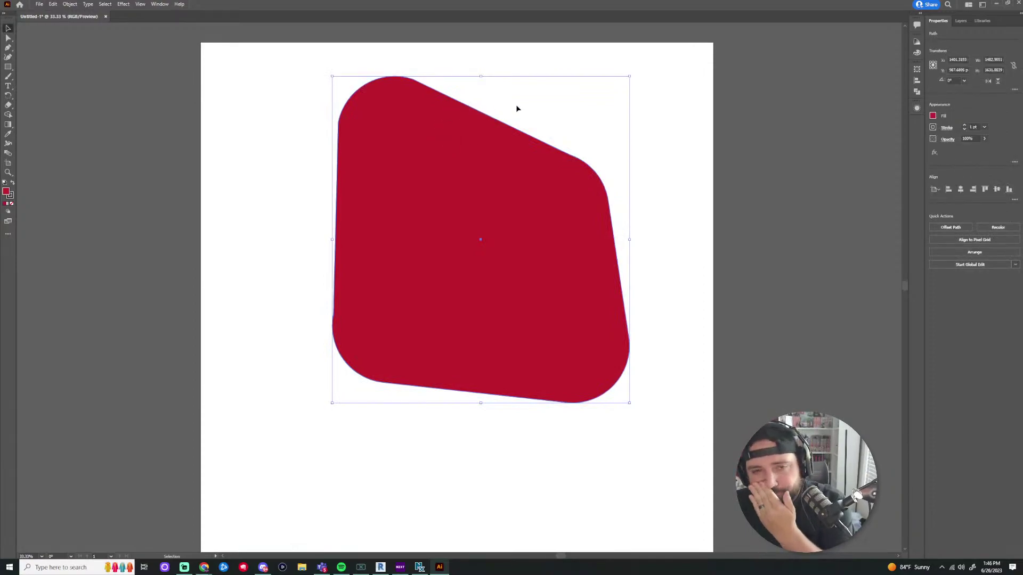
# Shrink the rounded red shape to about 1003 x 904 px, and reposition it in the upper part of the artboard
pyautogui.moveTo(629, 77); pyautogui.dragTo(538, 216)
pyautogui.moveTo(447, 316); pyautogui.dragTo(443, 198)
pyautogui.moveTo(545, 286); pyautogui.dragTo(531, 271)
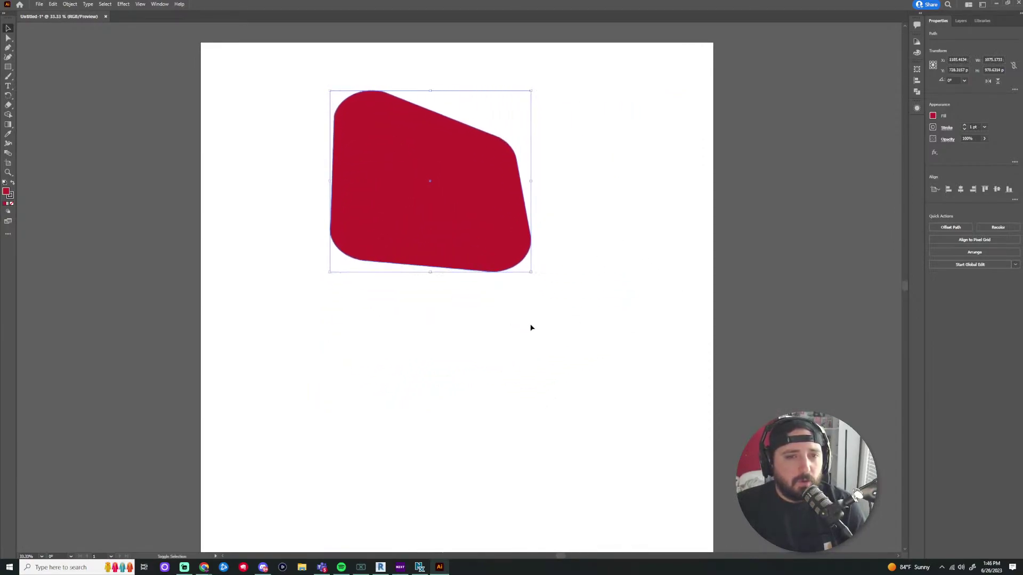
# Pull the anchor at the red shape's upper-right corner down and inward with the Direct Selection tool to form a notch, and deselect
pyautogui.press('a')
pyautogui.click(418, 155)
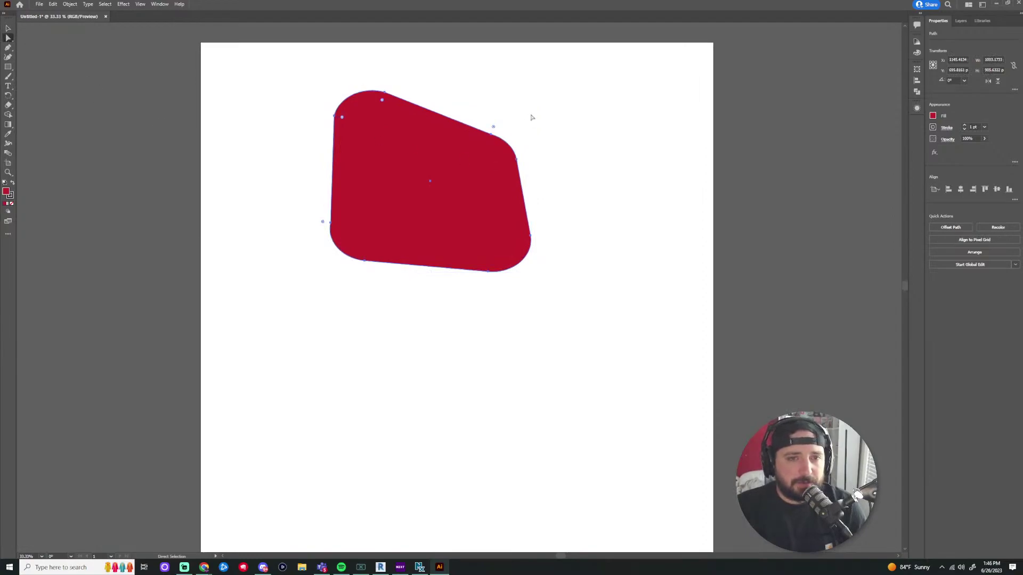
pyautogui.moveTo(490, 139); pyautogui.dragTo(510, 176)
pyautogui.click(584, 189)
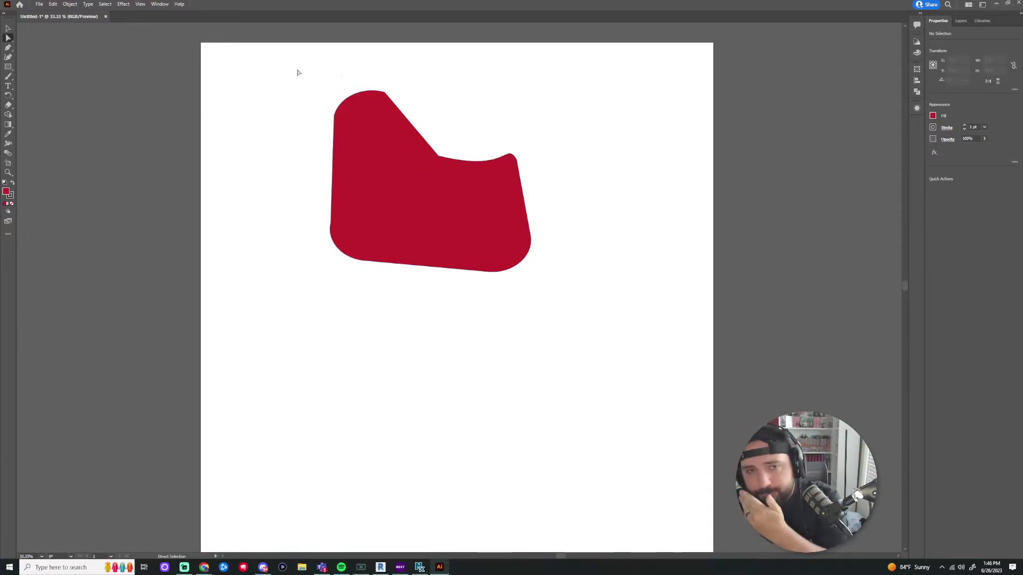
# Select the whole notched red shape with the Selection tool and delete it from the artboard
pyautogui.click(9, 28)
pyautogui.click(358, 187)
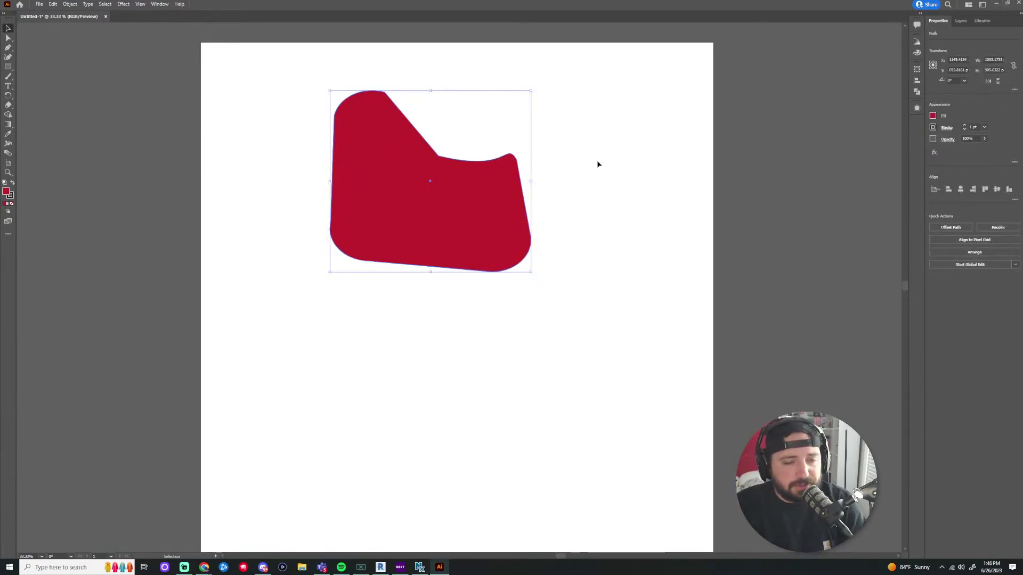
pyautogui.press('Delete')
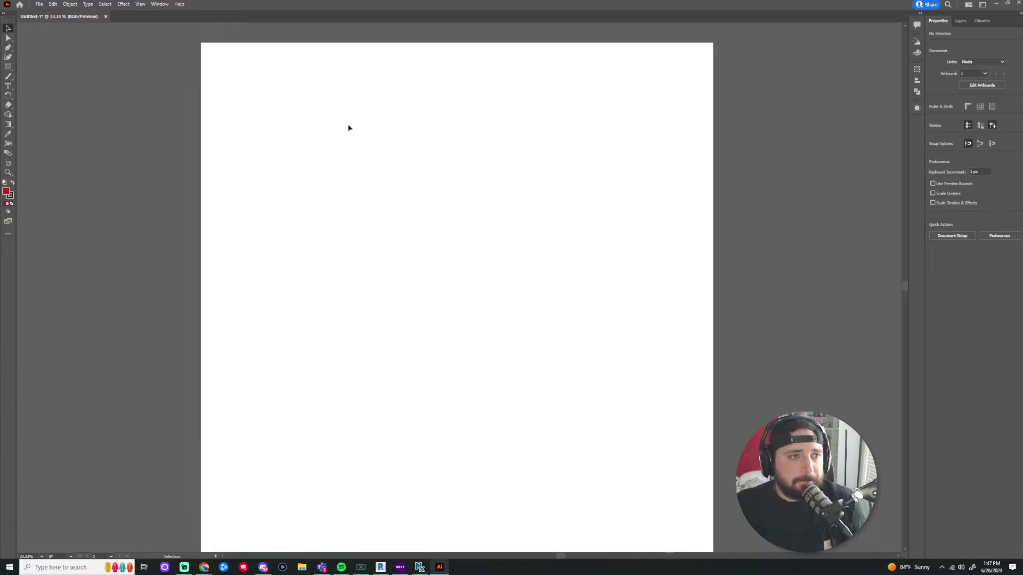
# Draw an open straight-sided path of six anchor points across the upper half of the artboard with the Pen tool
pyautogui.click(8, 48)
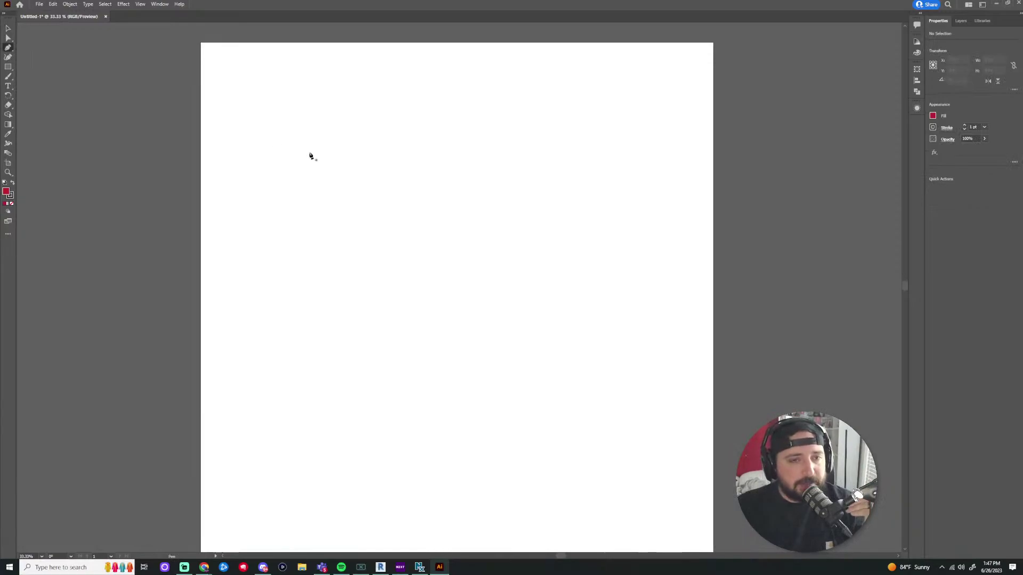
pyautogui.click(229, 107)
pyautogui.click(340, 164)
pyautogui.click(307, 235)
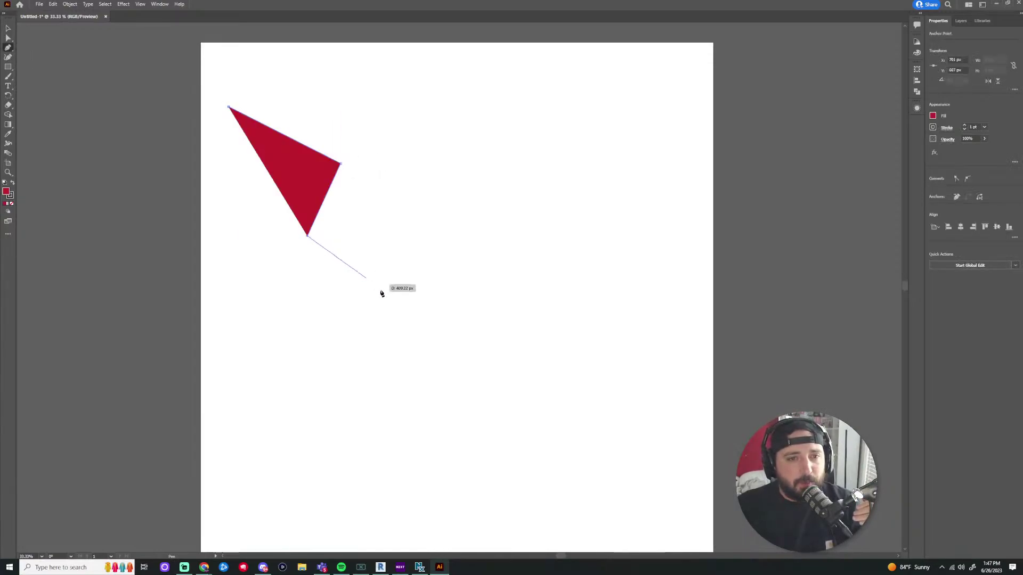
pyautogui.click(419, 322)
pyautogui.click(571, 227)
pyautogui.click(583, 140)
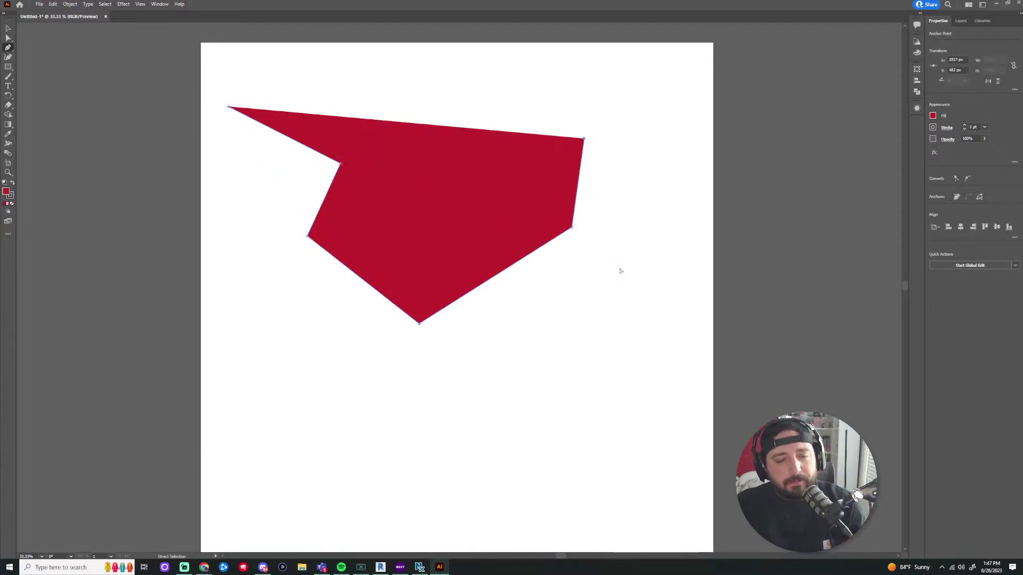
# Undo all anchor points of the straight-sided path
pyautogui.hotkey('ctrl', 'z')
pyautogui.hotkey('ctrl', 'z')
pyautogui.hotkey('ctrl', 'z')
pyautogui.hotkey('ctrl', 'z')
pyautogui.hotkey('ctrl', 'z')
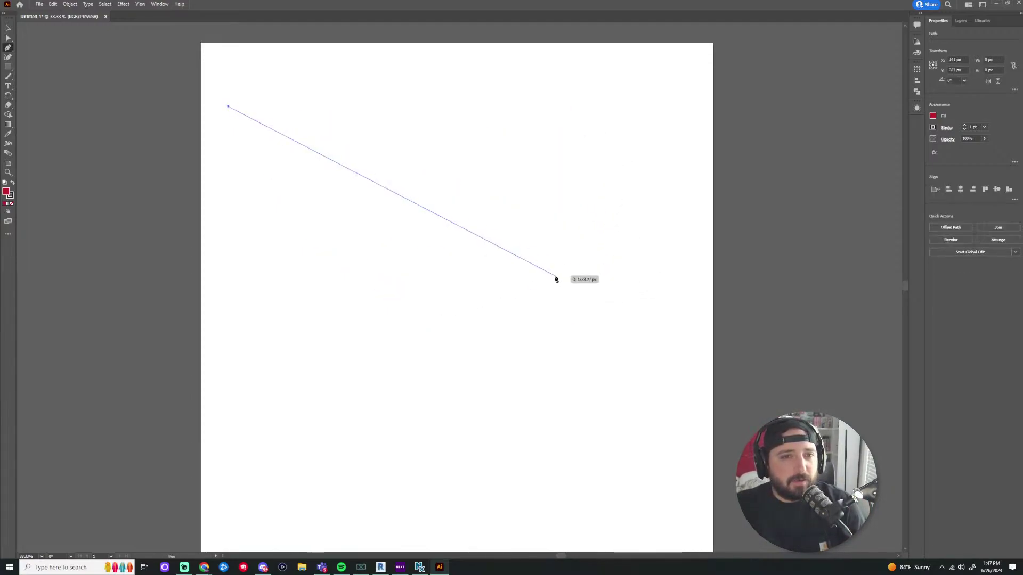
pyautogui.hotkey('ctrl', 'z')
# Draw an open wavy path of six anchor points with the Pen tool, from the artboard's upper left across and back, pulling out curve handles
pyautogui.click(229, 103)
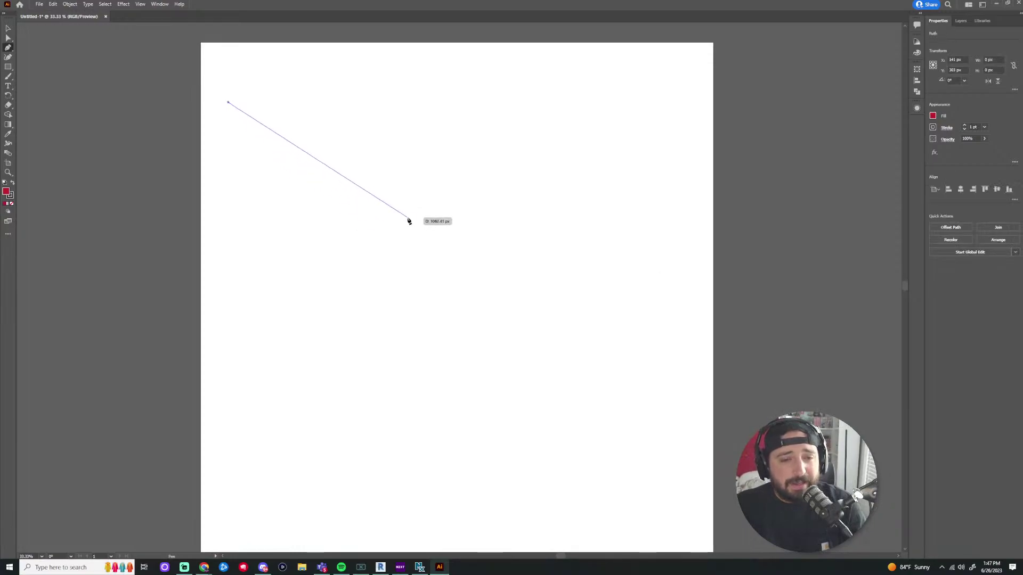
pyautogui.moveTo(391, 220); pyautogui.dragTo(563, 245)
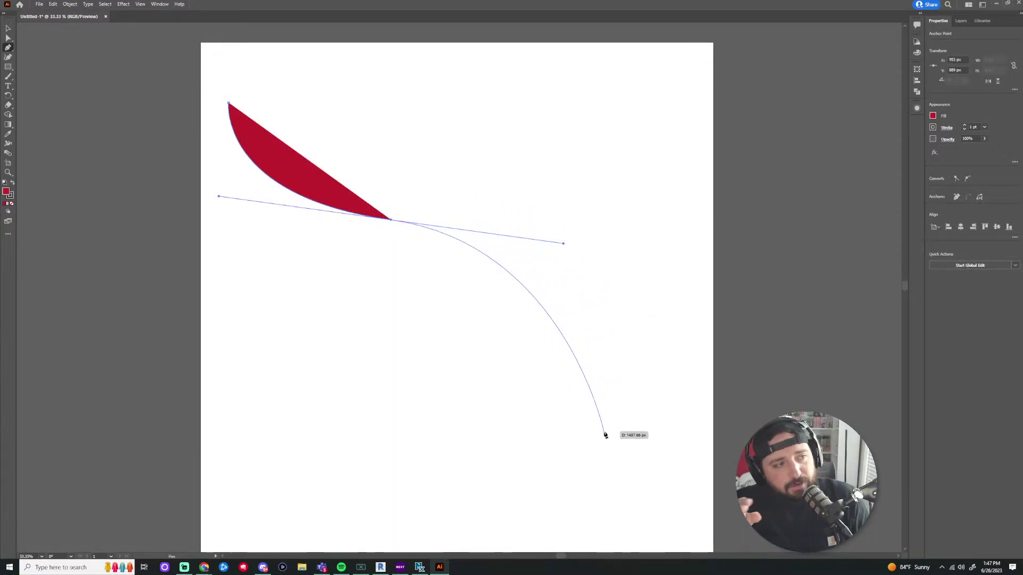
pyautogui.click(551, 338)
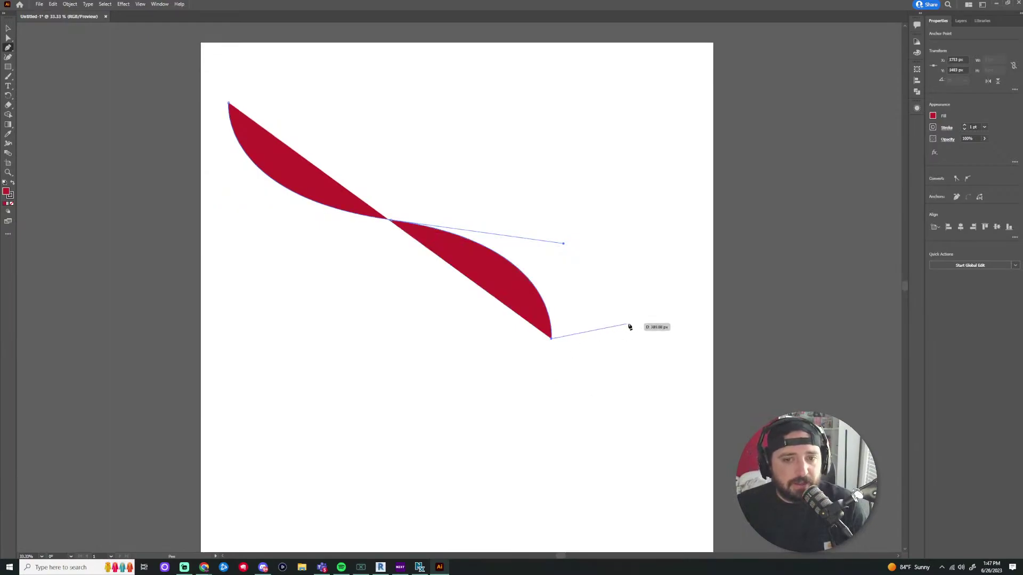
pyautogui.click(649, 166)
pyautogui.hotkey('ctrl', 'z')
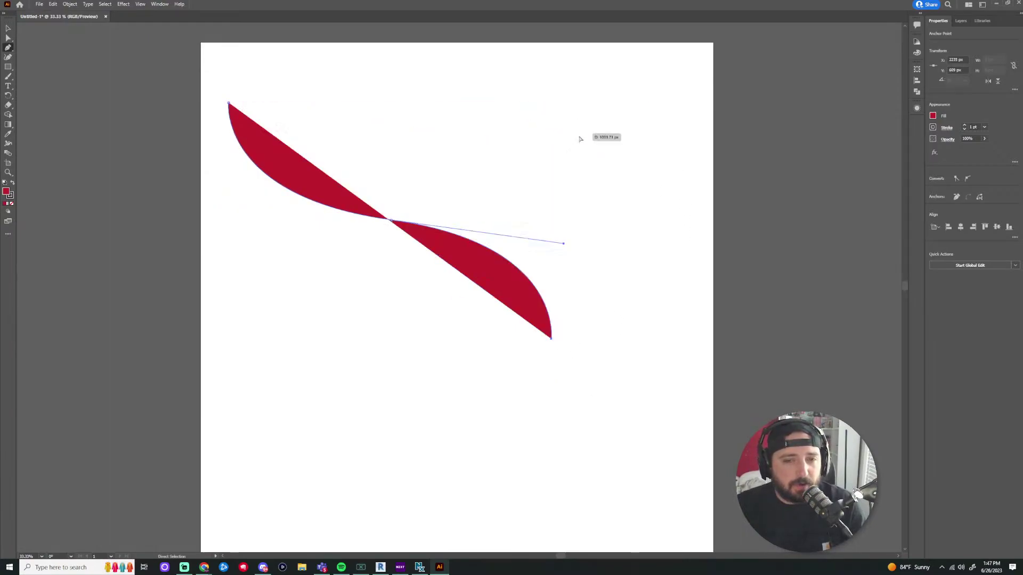
pyautogui.hotkey('ctrl', 'z')
pyautogui.moveTo(596, 298); pyautogui.dragTo(629, 478)
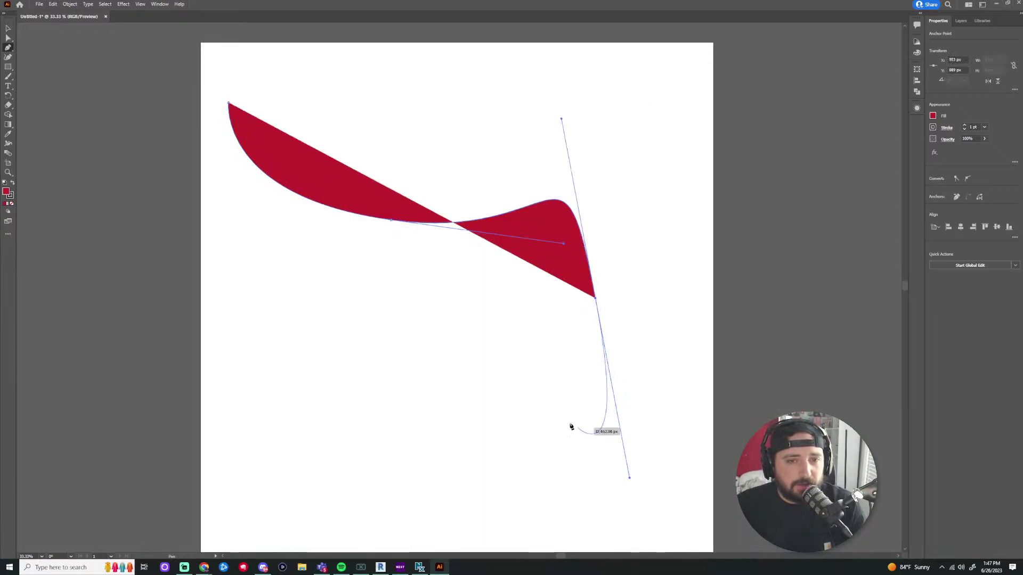
pyautogui.moveTo(483, 294); pyautogui.dragTo(408, 310)
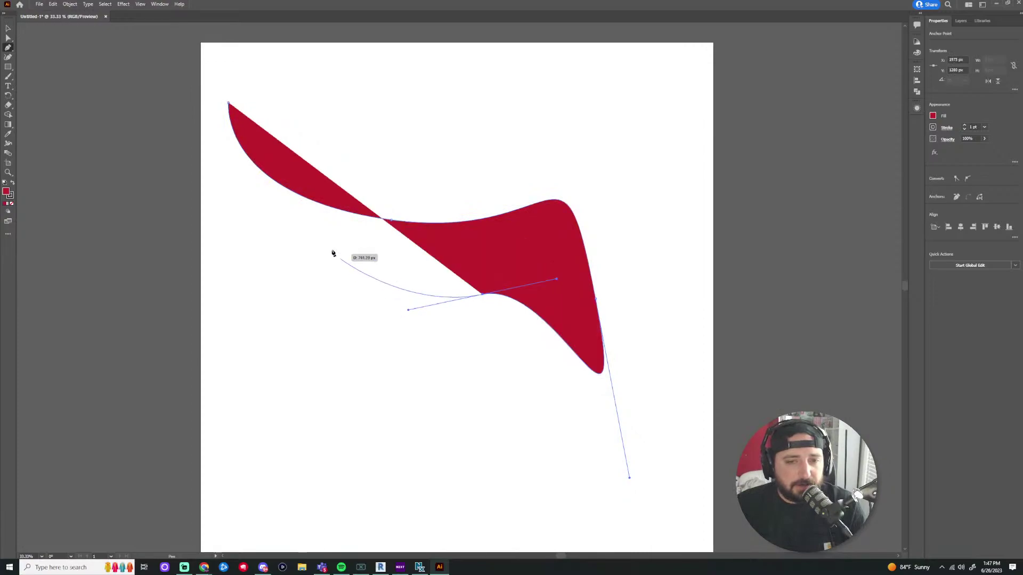
pyautogui.moveTo(307, 221); pyautogui.dragTo(286, 247)
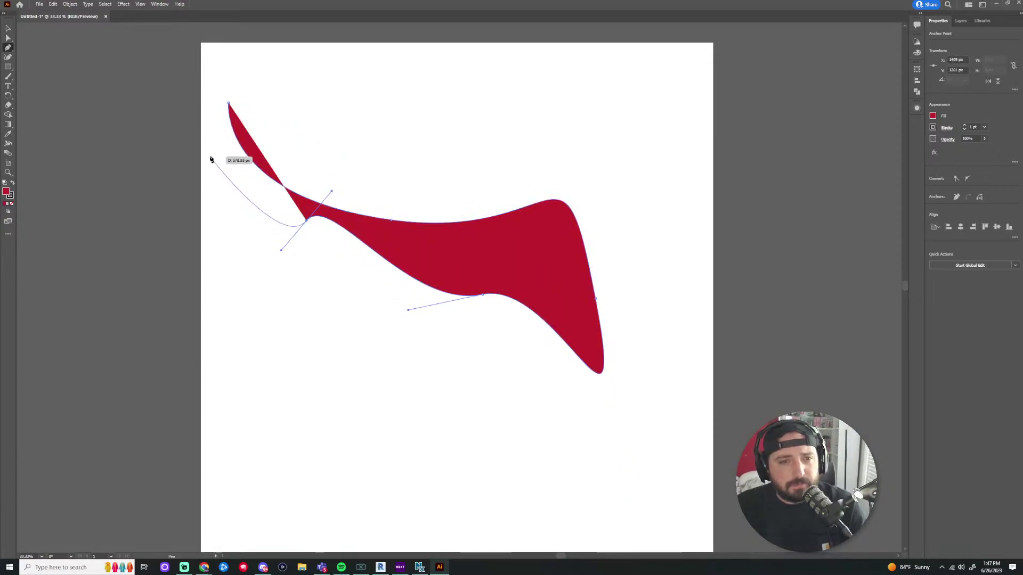
pyautogui.moveTo(210, 155); pyautogui.dragTo(165, 155)
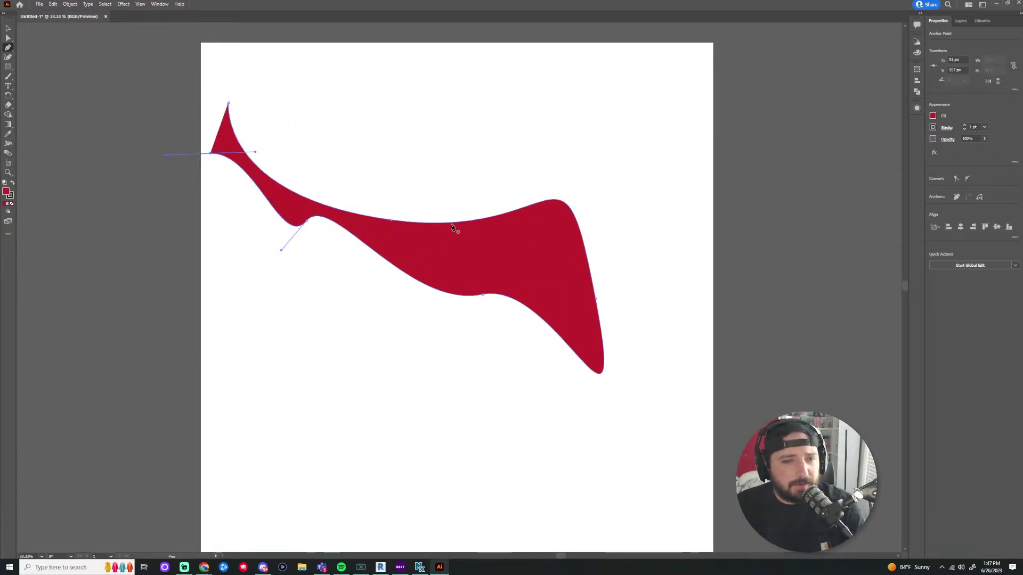
# Select the wavy red shape with the Selection tool and delete it
pyautogui.press('v')
pyautogui.click(462, 85)
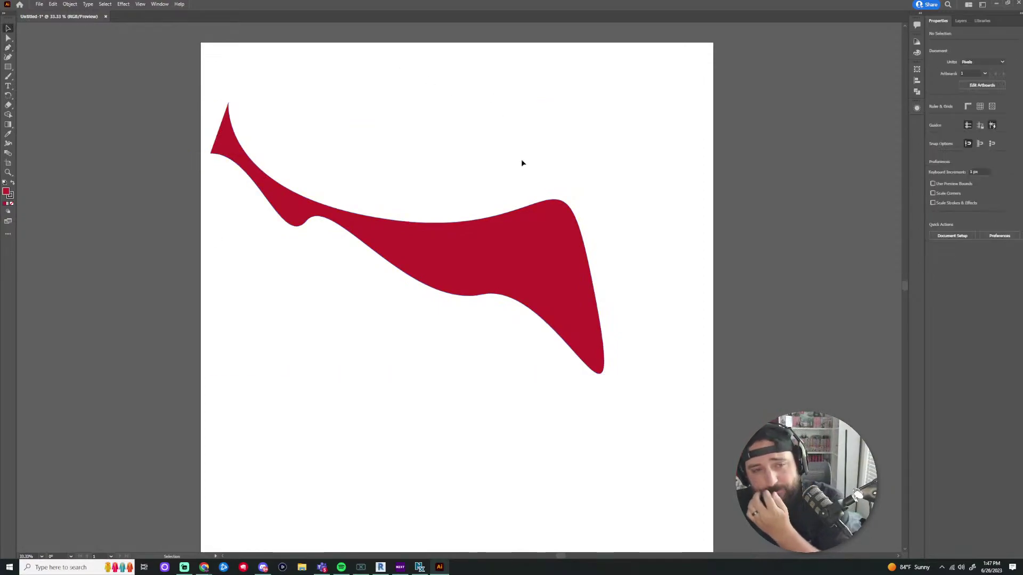
pyautogui.click(546, 238)
pyautogui.press('Delete')
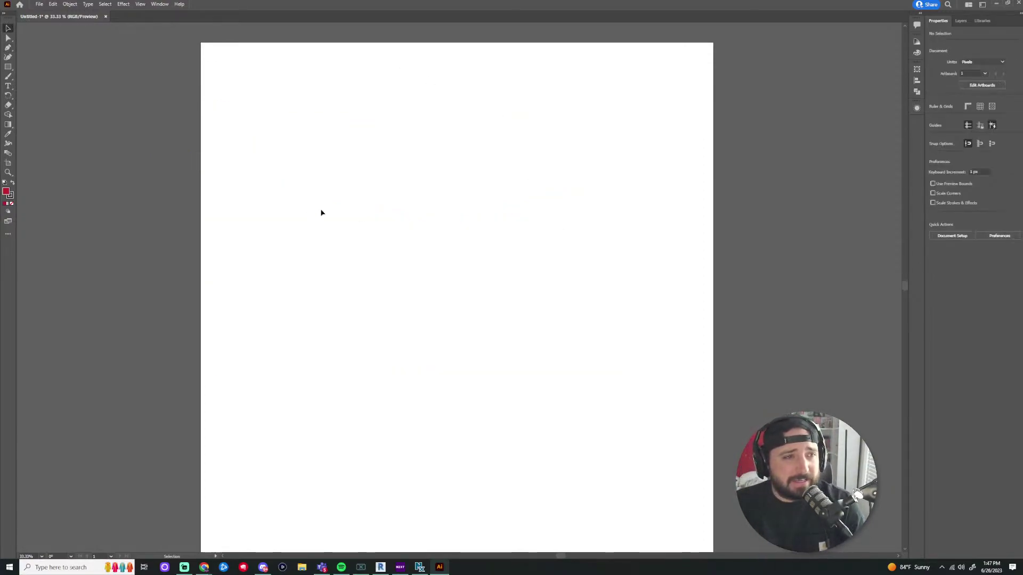
# Draw a cap-like shape with three curved Pen segments, remove the last anchor's outgoing handle, and close the path with a straight edge
pyautogui.click(8, 49)
pyautogui.click(226, 143)
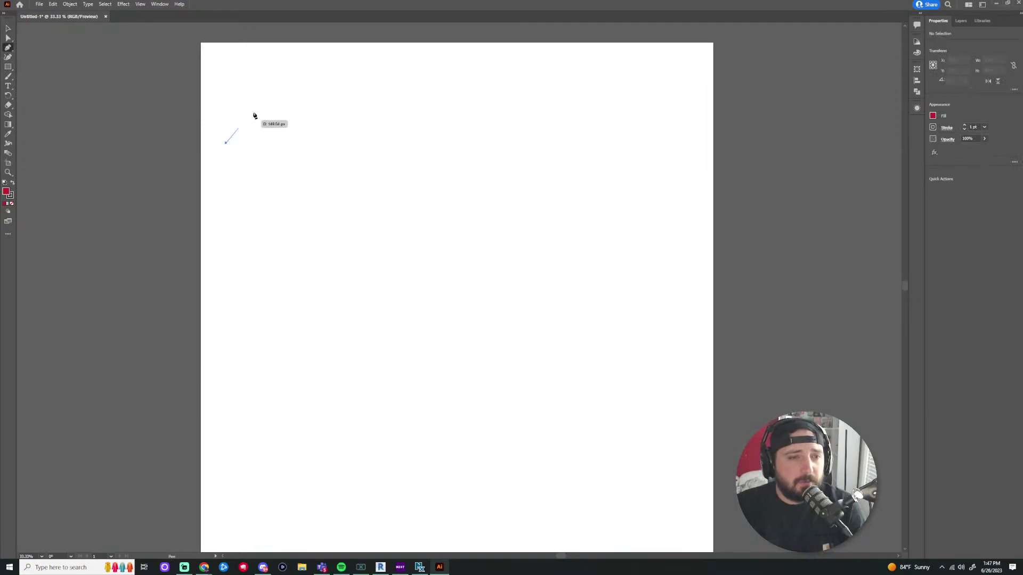
pyautogui.moveTo(365, 74); pyautogui.dragTo(493, 108)
pyautogui.moveTo(431, 194); pyautogui.dragTo(379, 278)
pyautogui.moveTo(529, 296); pyautogui.dragTo(515, 358)
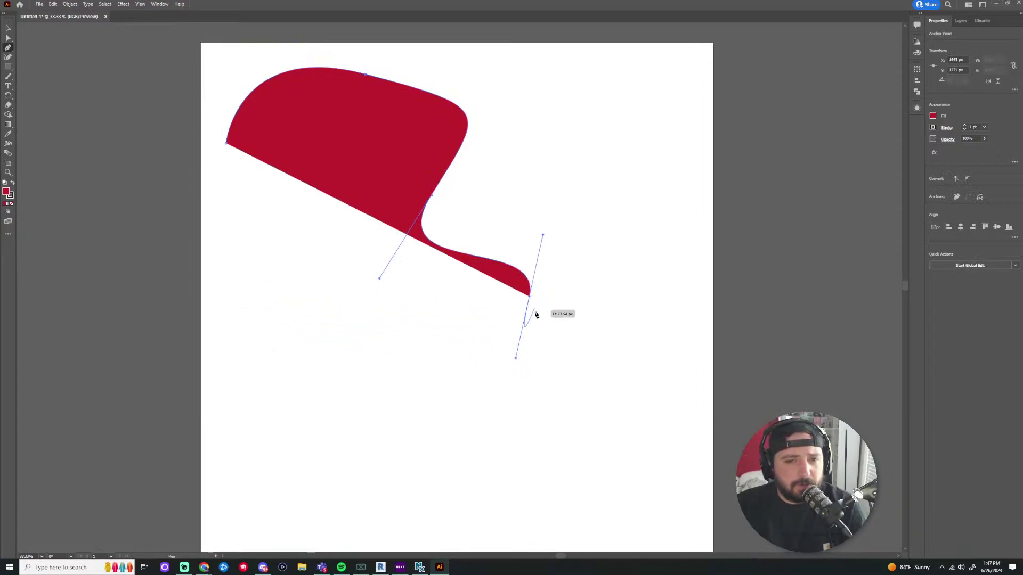
pyautogui.click(529, 296)
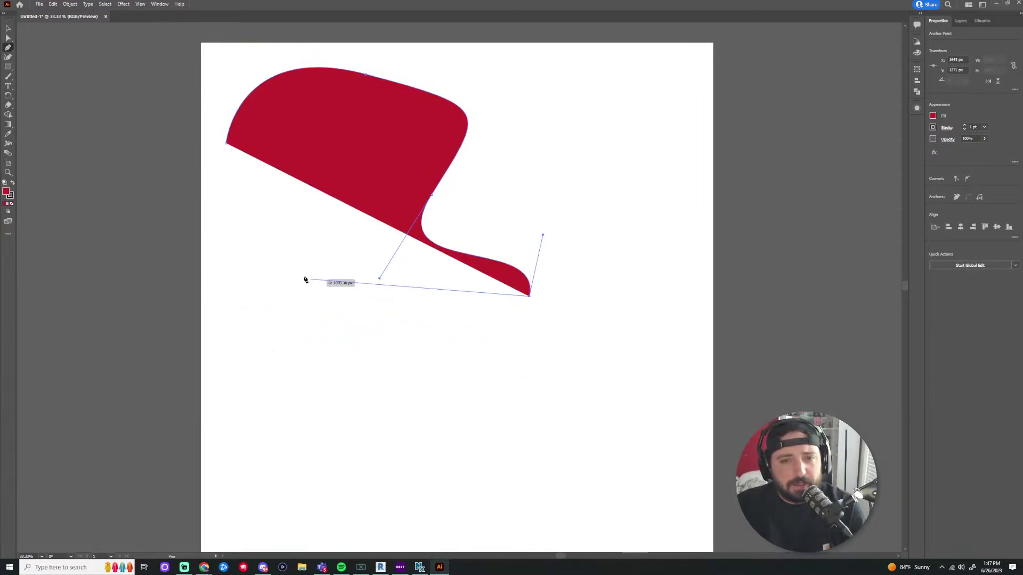
pyautogui.click(226, 143)
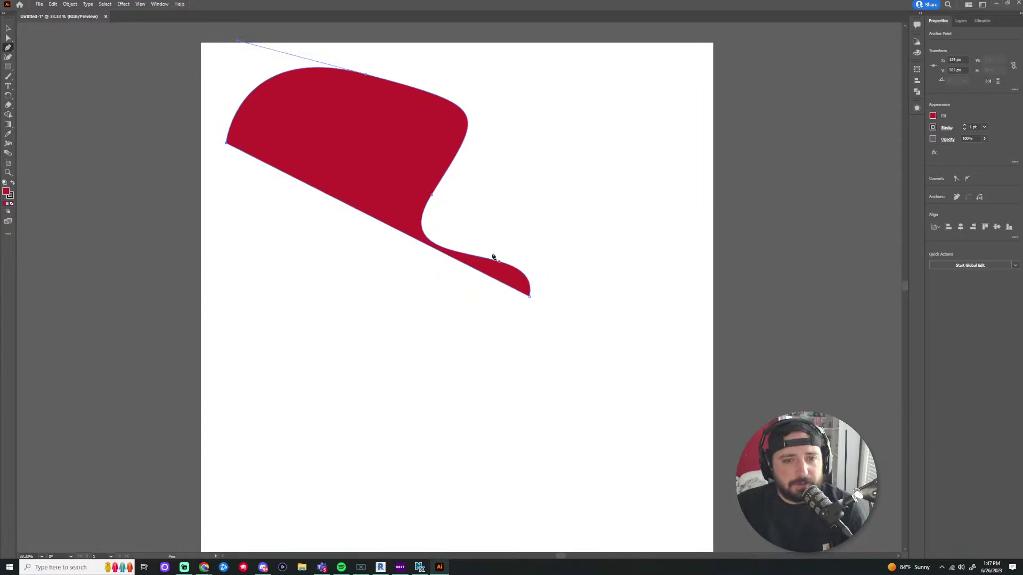
# Move the cap-like shape down and to the right, rotate it about 27° counterclockwise so its straight edge lies horizontal, and deselect it
pyautogui.click(9, 28)
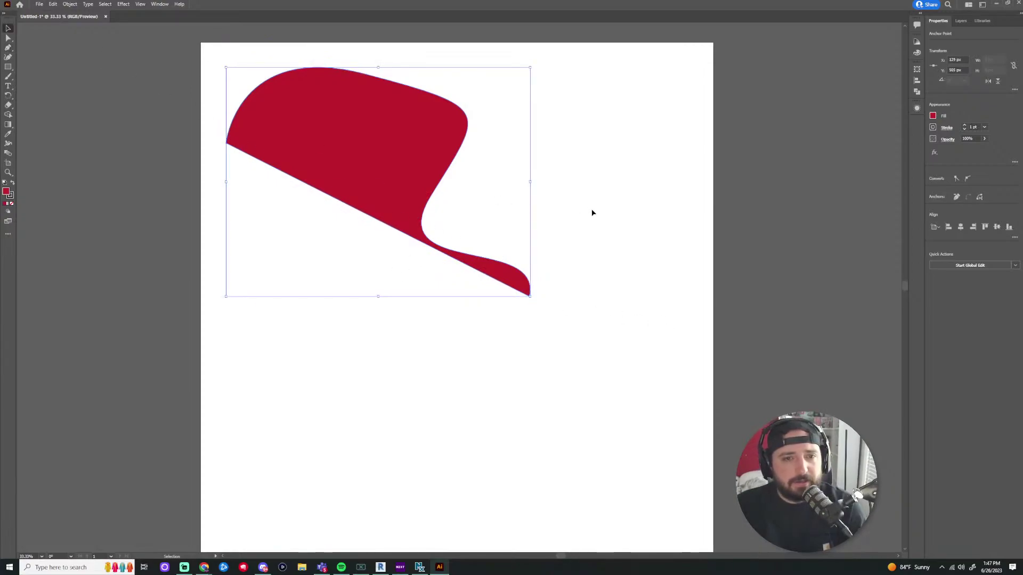
pyautogui.moveTo(388, 224); pyautogui.dragTo(460, 272)
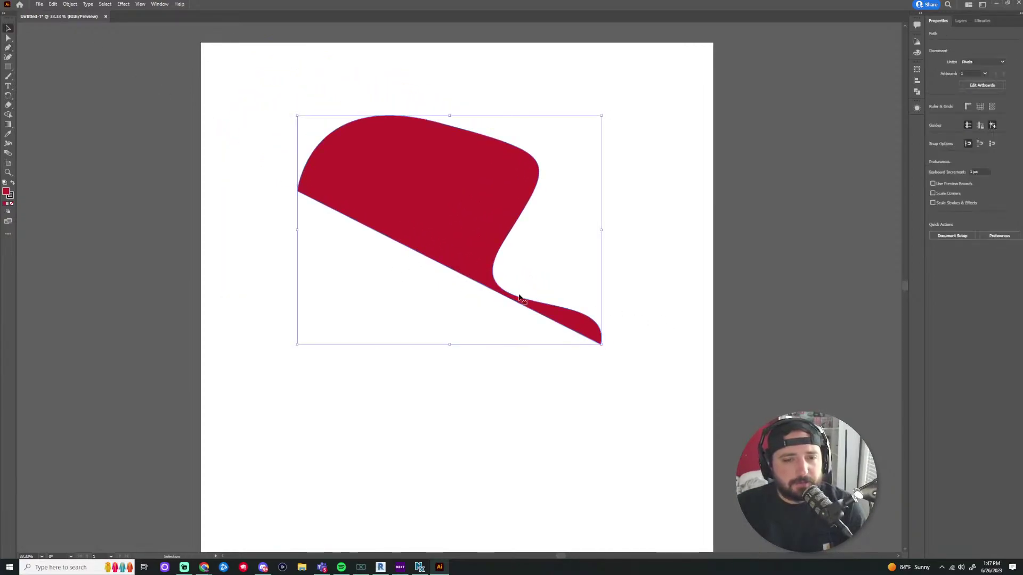
pyautogui.click(606, 113)
pyautogui.hotkey('ctrl', 'a')
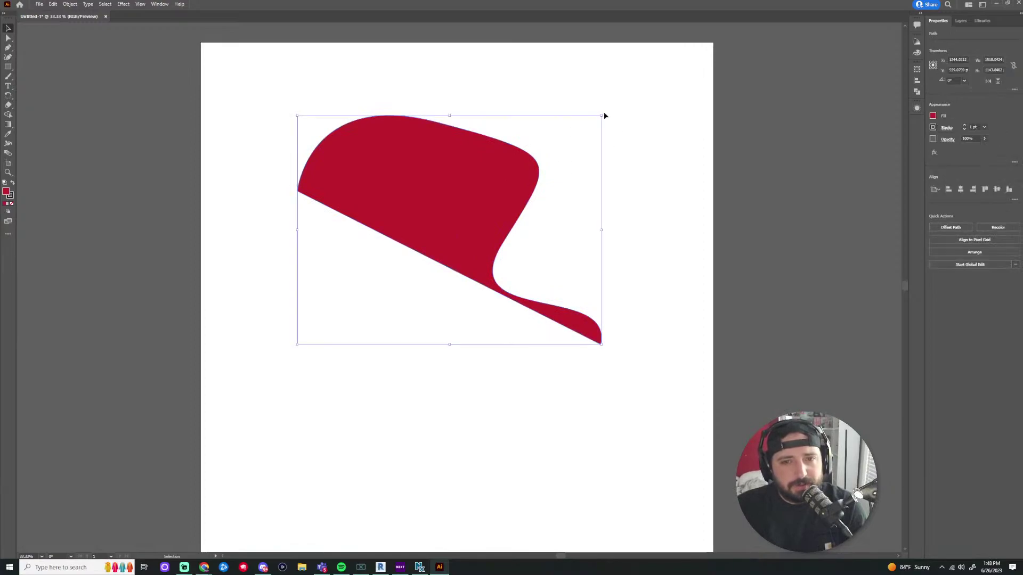
pyautogui.moveTo(604, 115); pyautogui.dragTo(517, 98)
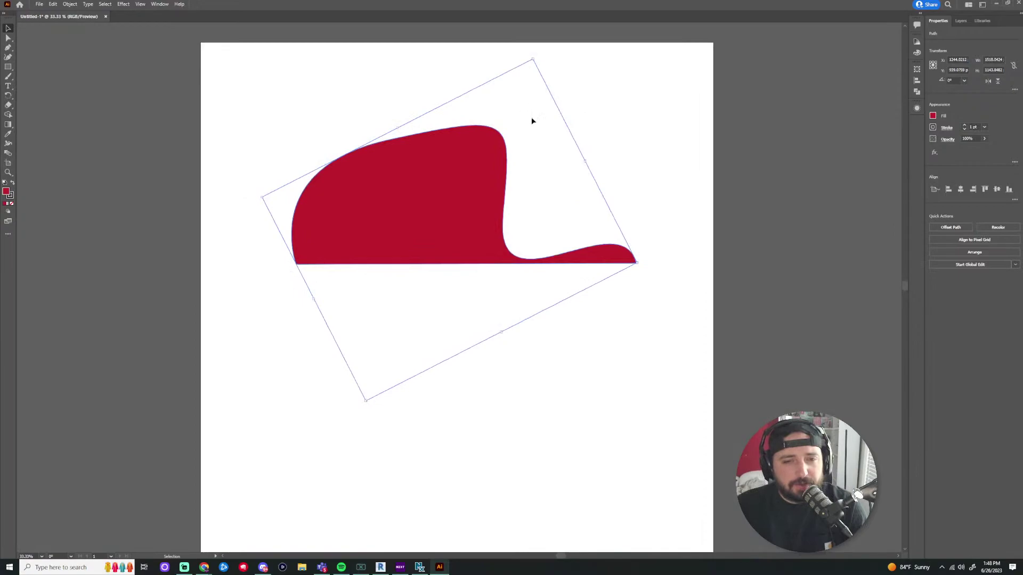
pyautogui.click(609, 324)
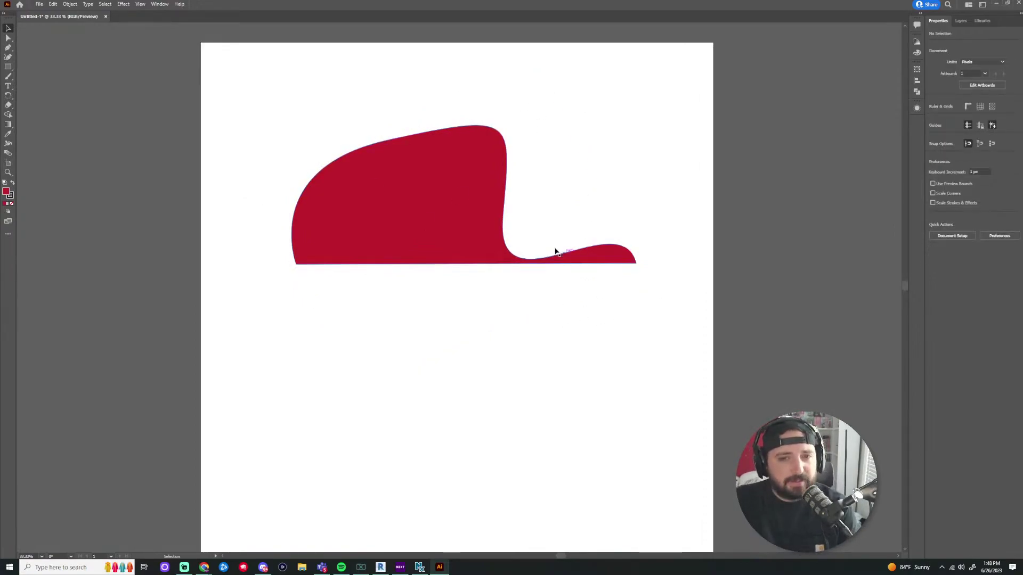
# Remove the black stroke from the cap-like shape, leaving only its red fill, and deselect it
pyautogui.scroll(6, 495, 160)
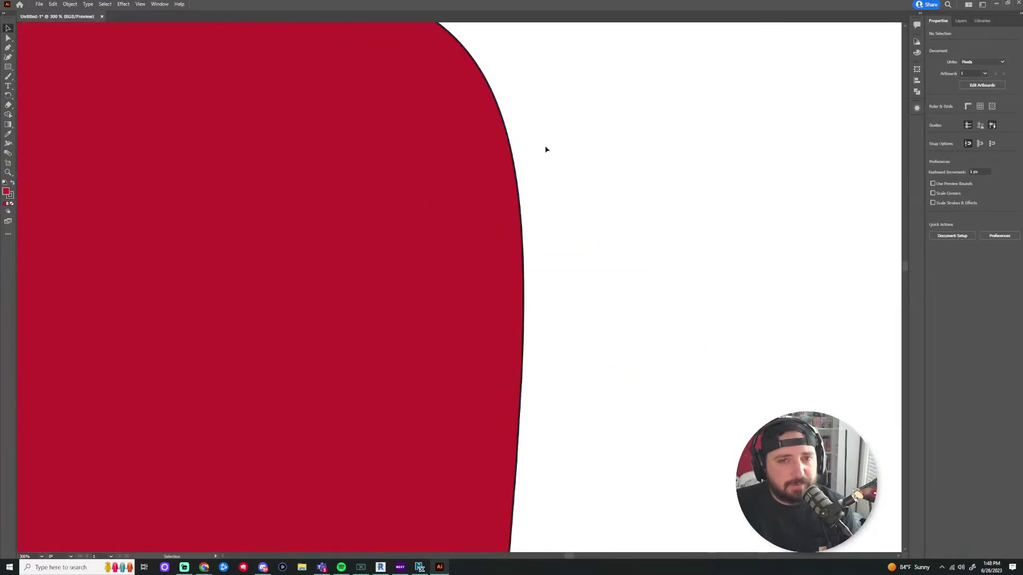
pyautogui.click(522, 183)
pyautogui.click(933, 127)
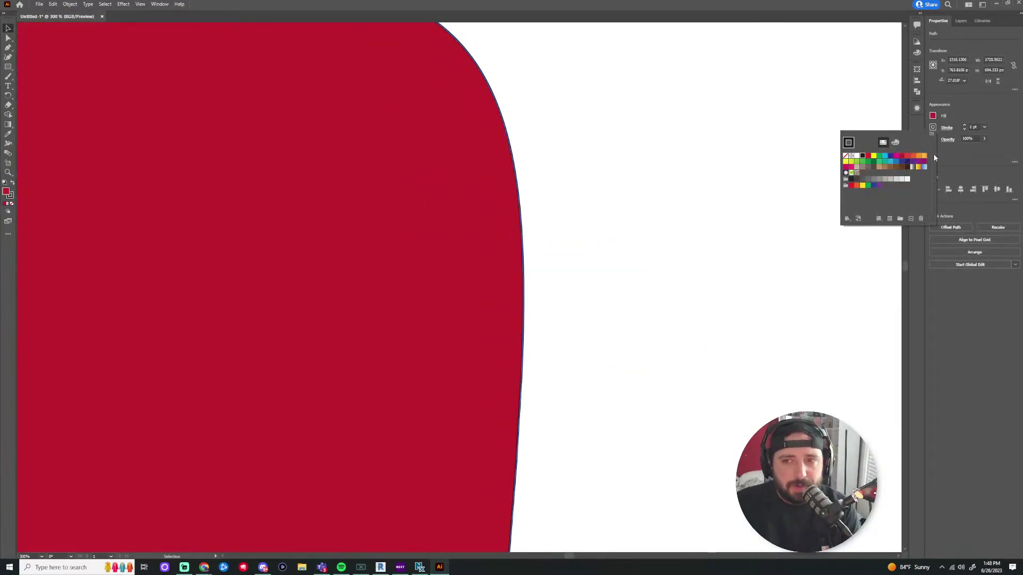
pyautogui.click(847, 142)
pyautogui.hotkey('ctrl', '0')
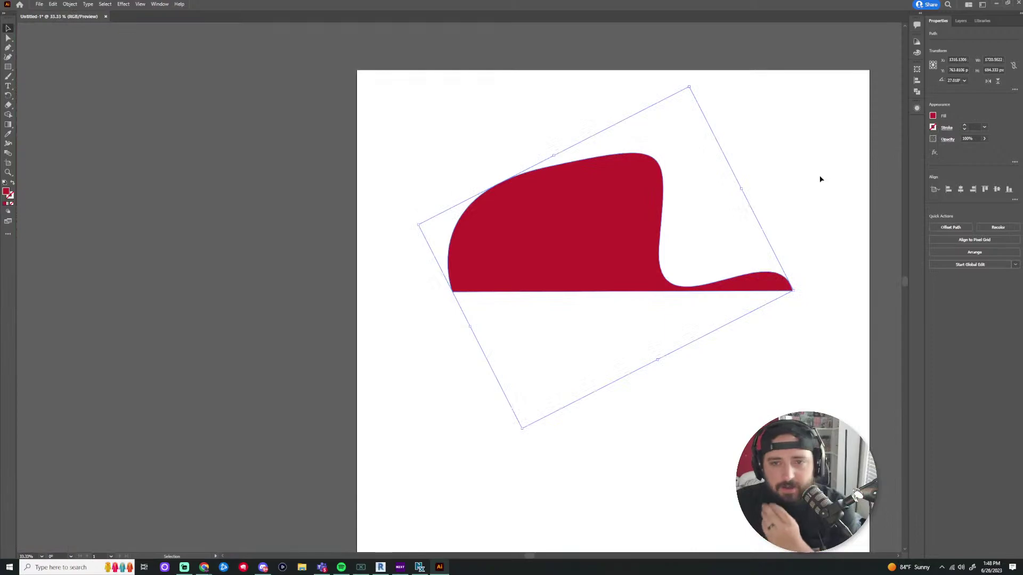
pyautogui.click(821, 176)
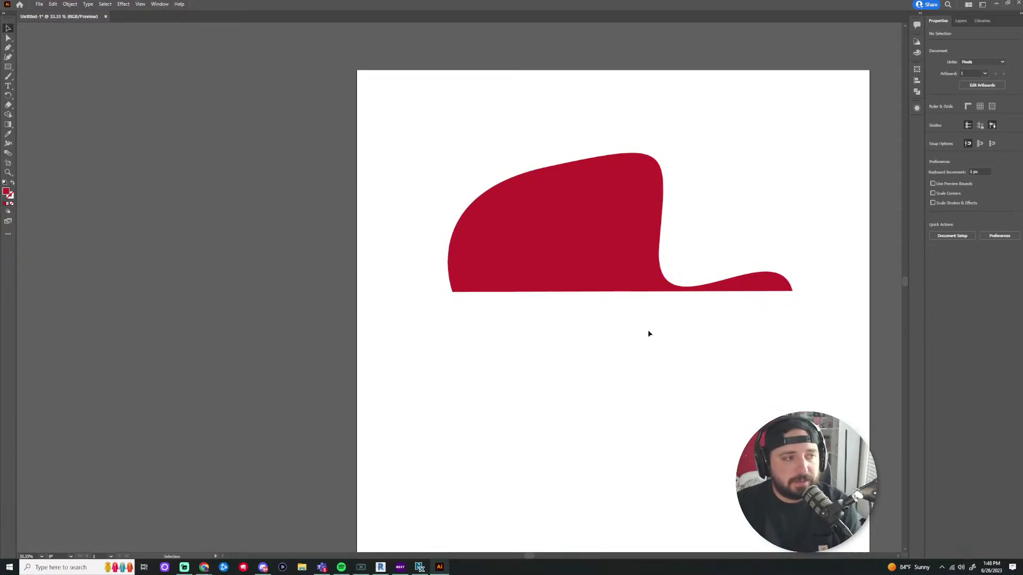
# Delete the cap-like red shape from the artboard
pyautogui.click(625, 228)
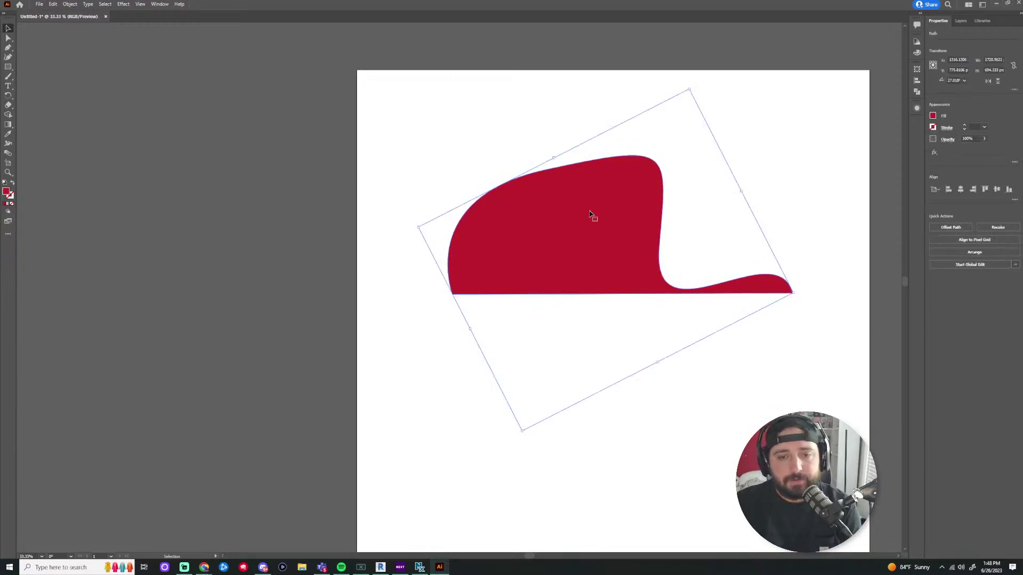
pyautogui.press('Delete')
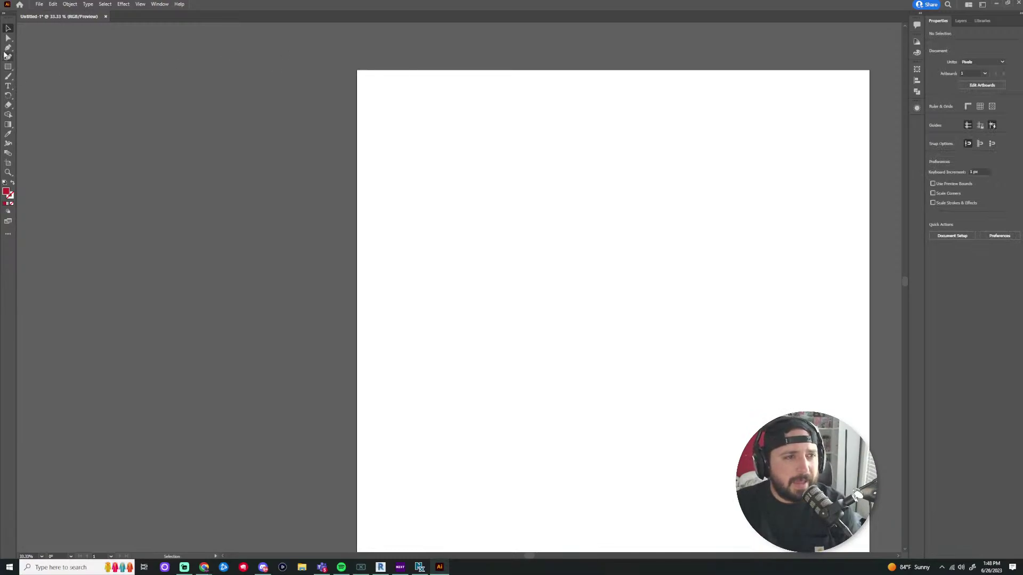
# Draw a closed Pen shape with two straight lower edges, a rounded end and a curved upper edge, and deselect it
pyautogui.click(7, 48)
pyautogui.click(372, 151)
pyautogui.click(487, 231)
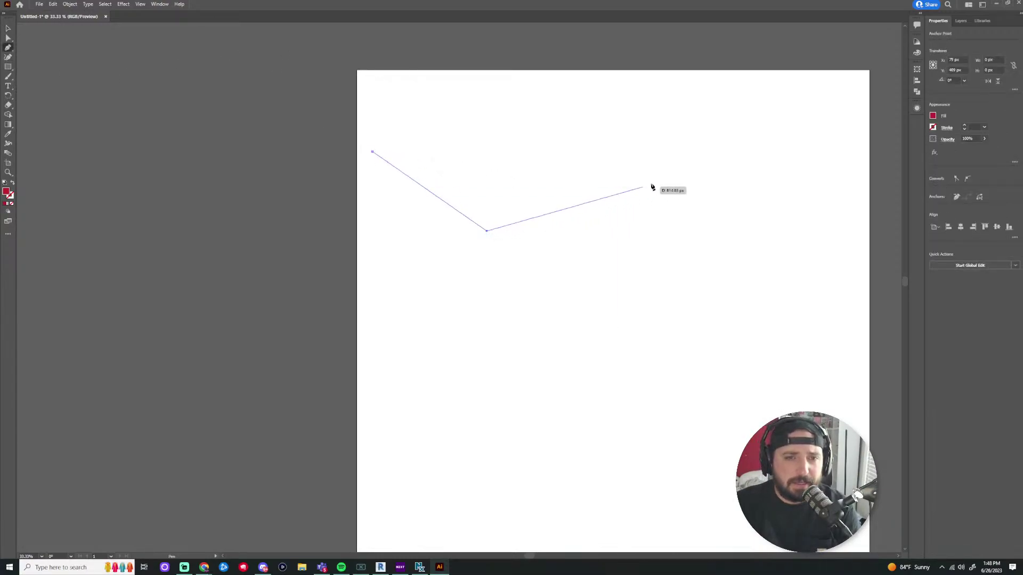
pyautogui.click(675, 177)
pyautogui.moveTo(654, 124); pyautogui.dragTo(573, 100)
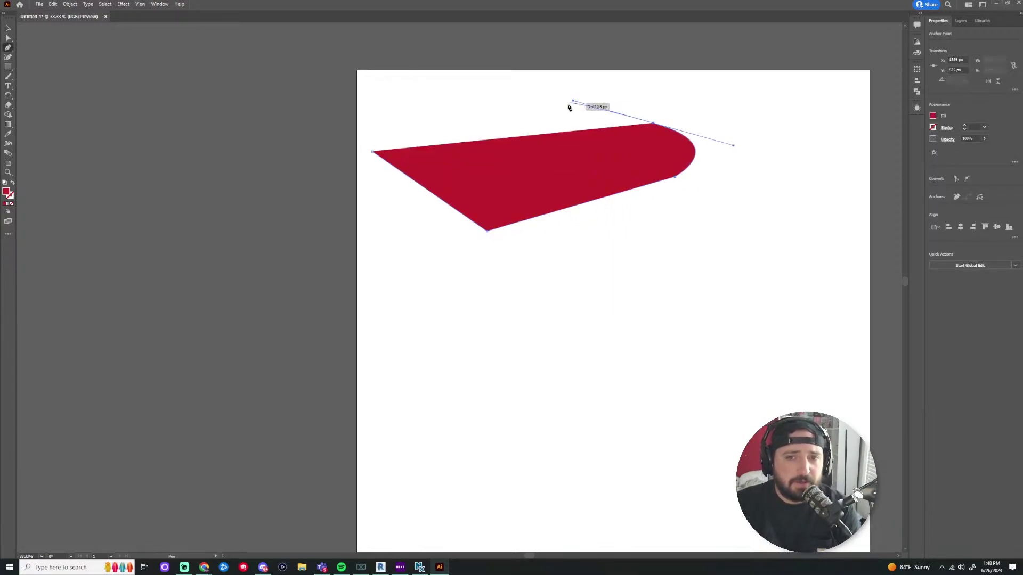
pyautogui.click(373, 153)
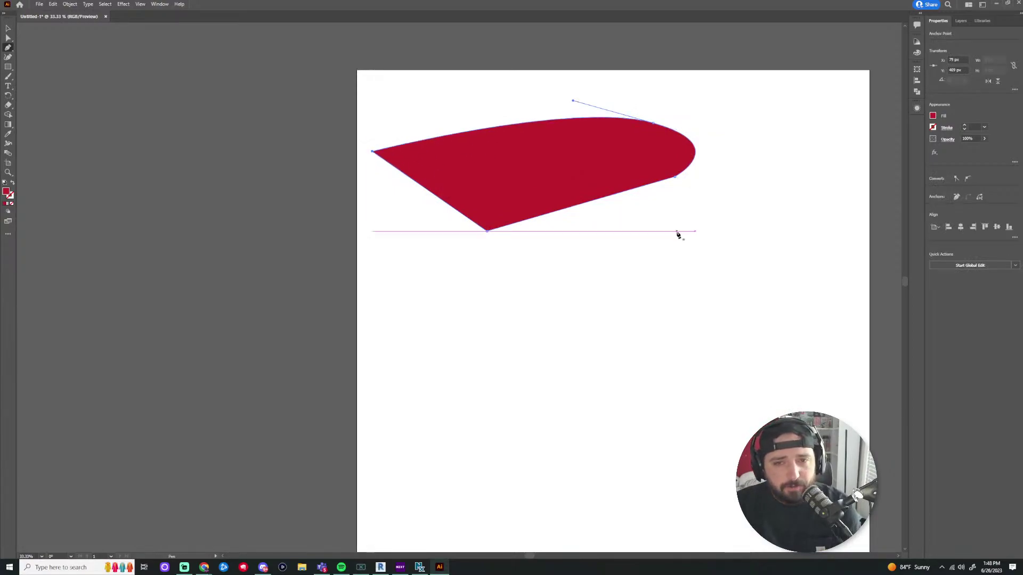
pyautogui.press('v')
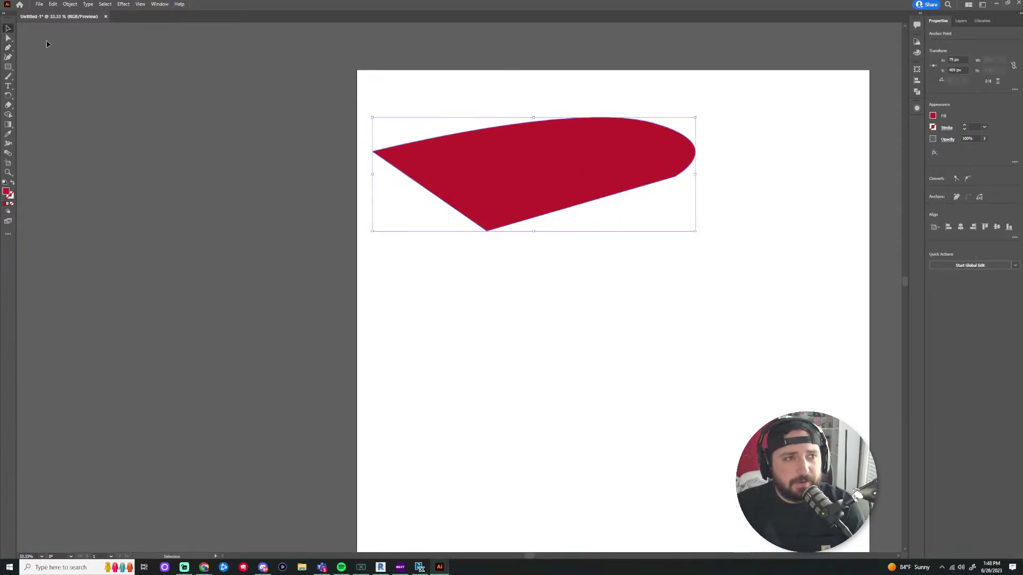
pyautogui.click(619, 284)
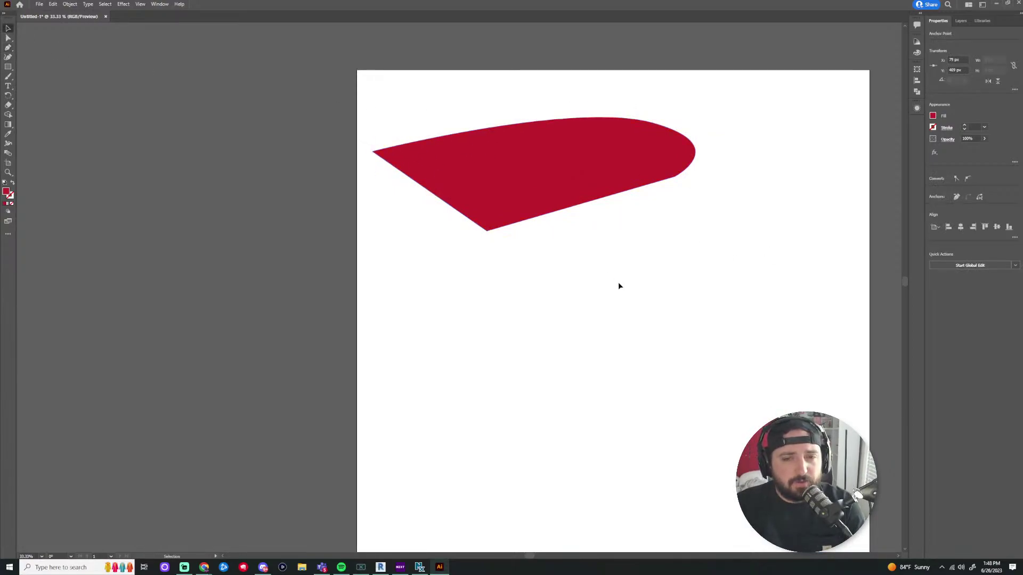
# Copy the red Pen shape and place a pasted duplicate just below the original
pyautogui.click(560, 186)
pyautogui.hotkey('ctrl', 'c')
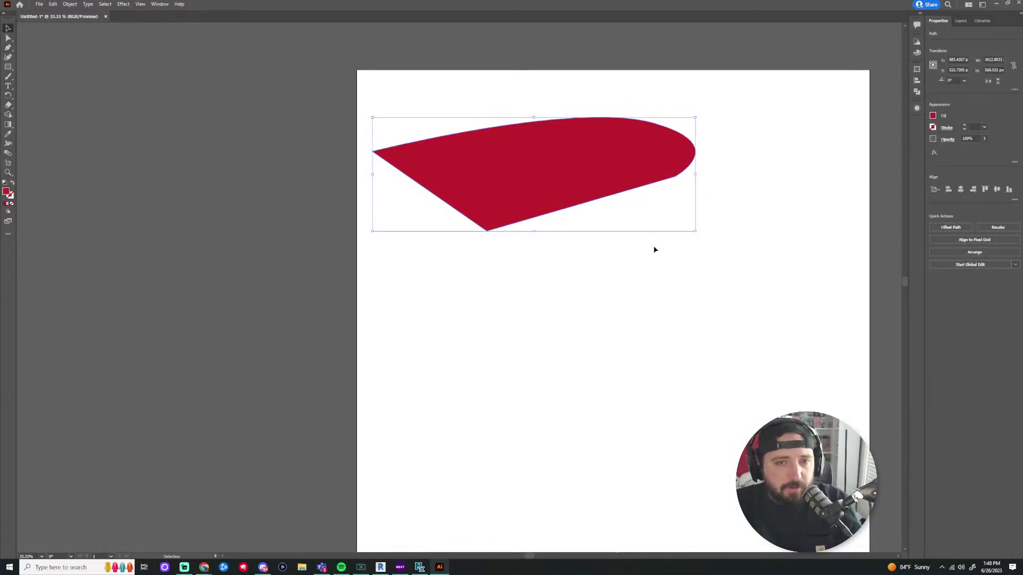
pyautogui.hotkey('ctrl', 'v')
pyautogui.moveTo(512, 270); pyautogui.dragTo(628, 257)
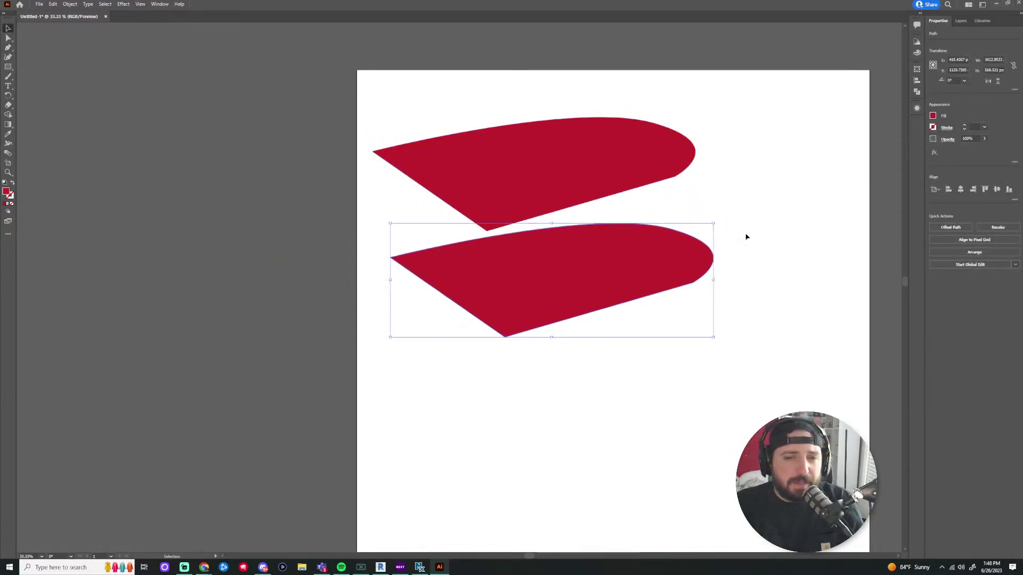
# Delete both the original red Pen shape and its duplicate from the artboard
pyautogui.click(589, 168)
pyautogui.press('Delete')
pyautogui.click(621, 269)
pyautogui.press('Delete')
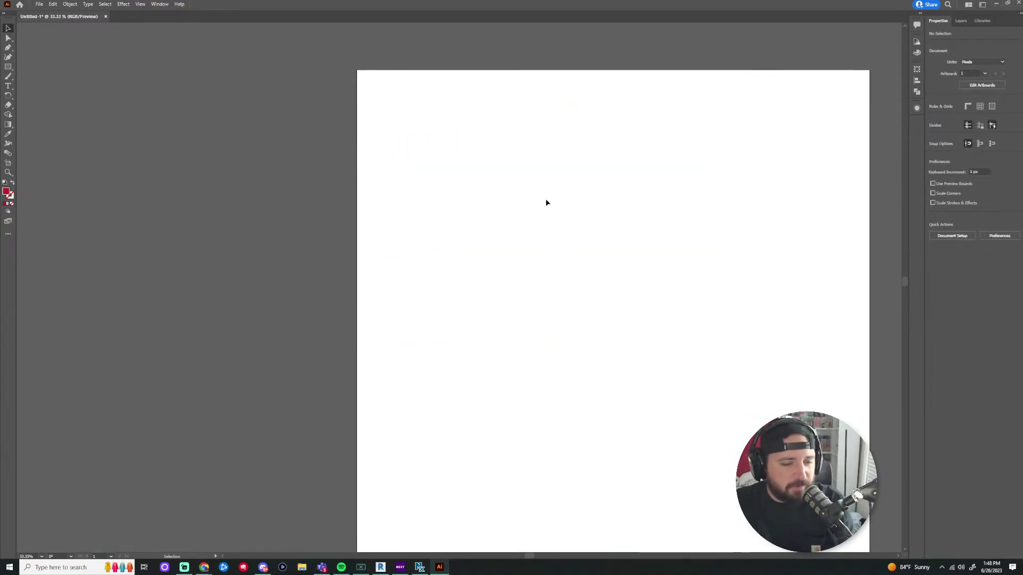
# Paste the copied shape onto the empty artboard, move it to the upper part, and delete it
pyautogui.hotkey('ctrl', 'v')
pyautogui.moveTo(482, 267); pyautogui.dragTo(596, 178)
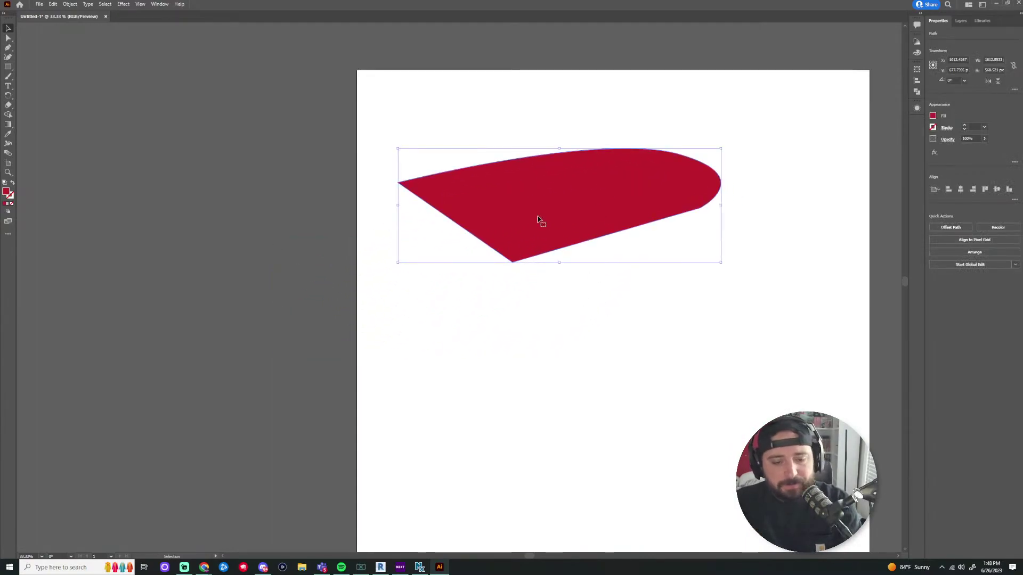
pyautogui.press('Delete')
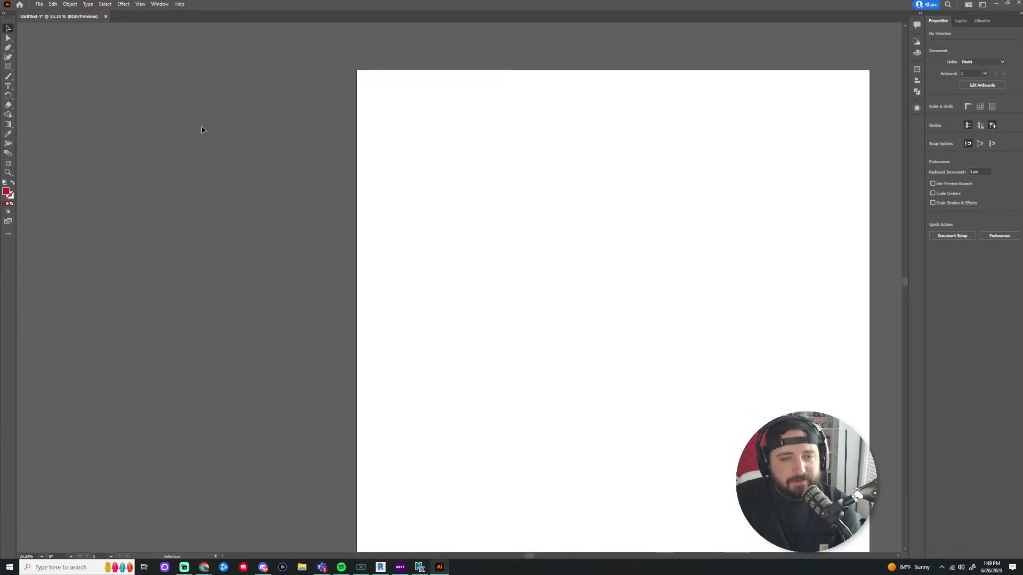
# Draw five separate red rectangles of different sizes across the artboard, the first about 585 px square near the upper-left corner
pyautogui.click(9, 66)
pyautogui.moveTo(378, 111); pyautogui.dragTo(496, 228)
pyautogui.moveTo(613, 173); pyautogui.dragTo(509, 300)
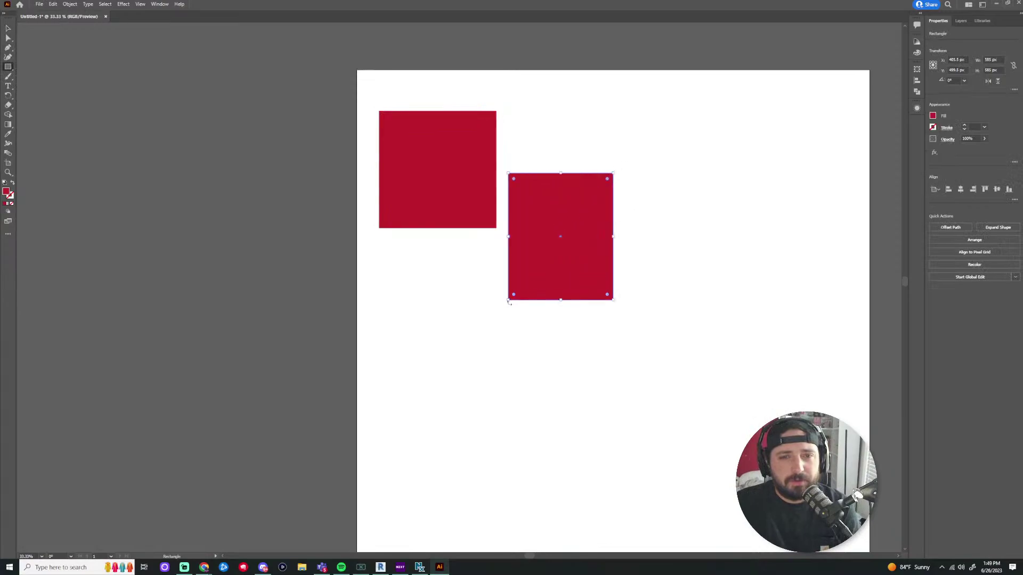
pyautogui.moveTo(434, 360); pyautogui.dragTo(489, 399)
pyautogui.moveTo(753, 322); pyautogui.dragTo(655, 414)
pyautogui.moveTo(757, 203); pyautogui.dragTo(714, 248)
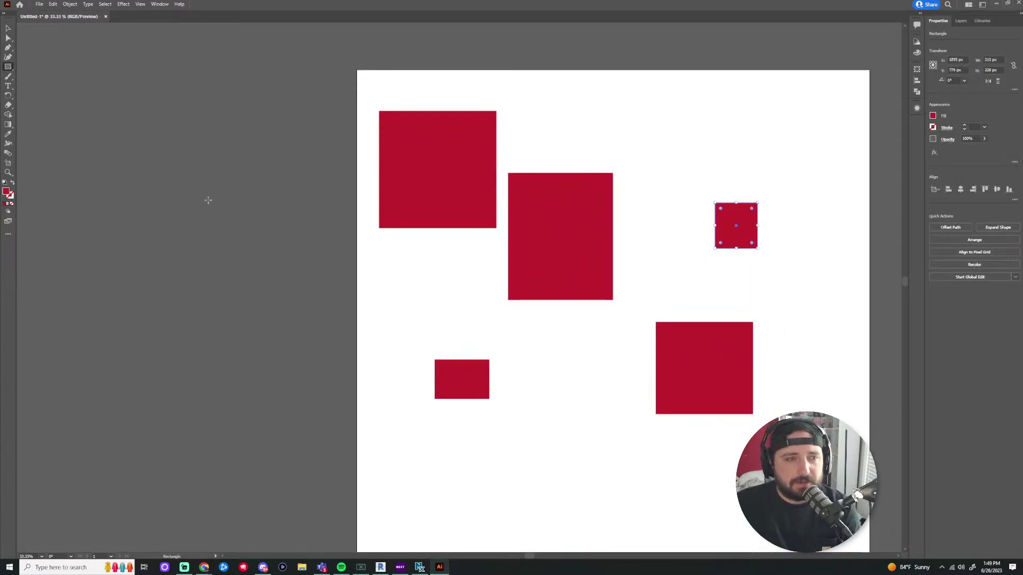
# Draw two wide ellipses, a nearly circular ellipse about 544 x 578 px, and a hexagon below and right of the smallest rectangle
pyautogui.moveTo(9, 69); pyautogui.dragTo(38, 80)
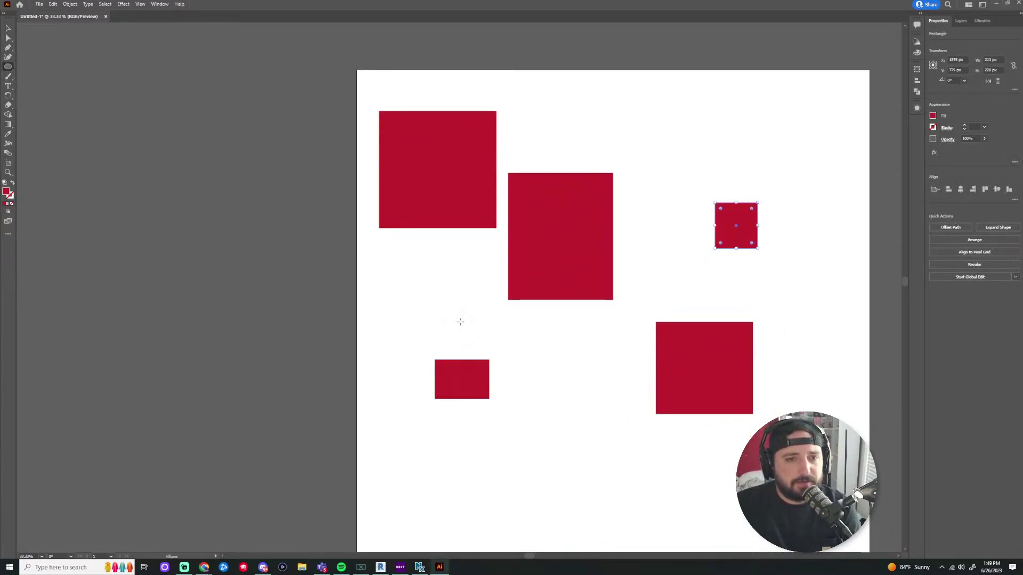
pyautogui.moveTo(377, 275); pyautogui.dragTo(500, 349)
pyautogui.moveTo(632, 393); pyautogui.dragTo(523, 508)
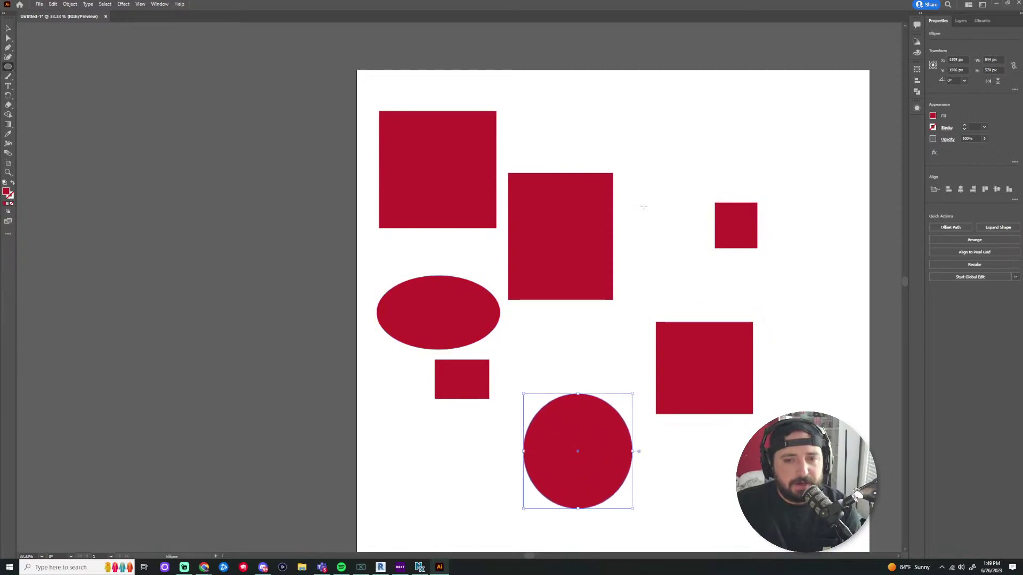
pyautogui.moveTo(619, 108); pyautogui.dragTo(730, 174)
pyautogui.moveTo(8, 66); pyautogui.dragTo(40, 87)
pyautogui.moveTo(796, 281); pyautogui.dragTo(762, 301)
# Create a nine-sided polygon with a radius of 206.1553 px beside the tall central rectangle
pyautogui.click(663, 288)
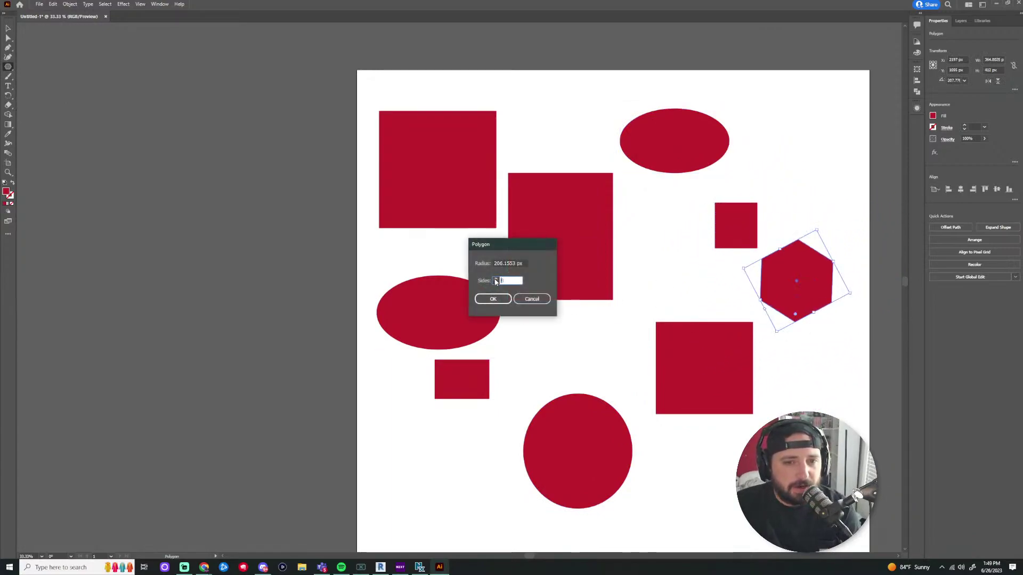
pyautogui.write('8')
pyautogui.click(492, 299)
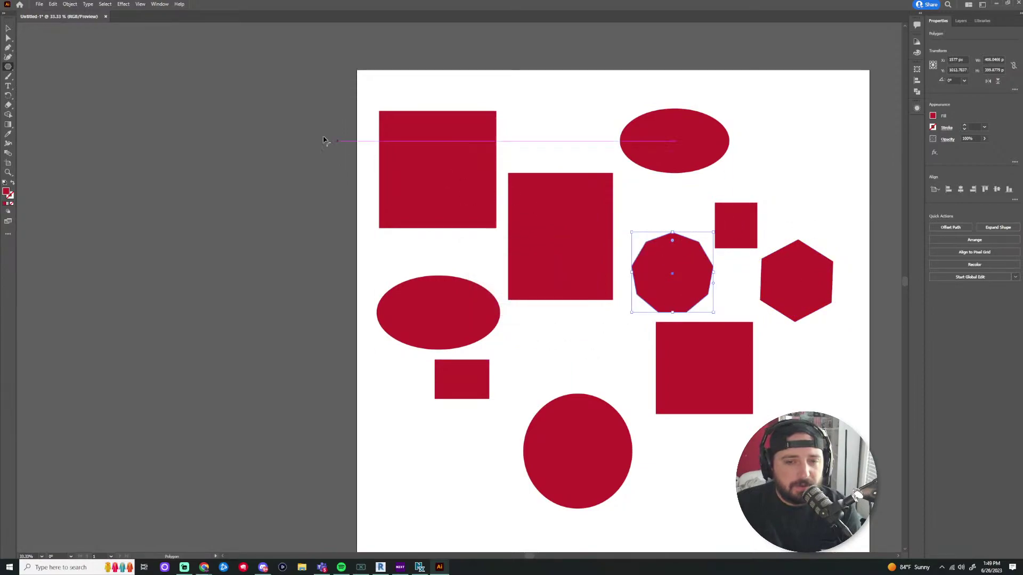
# Move the nine-sided polygon between the tall central rectangle and the circle, and delete it
pyautogui.press('v')
pyautogui.click(605, 338)
pyautogui.moveTo(678, 298); pyautogui.dragTo(581, 369)
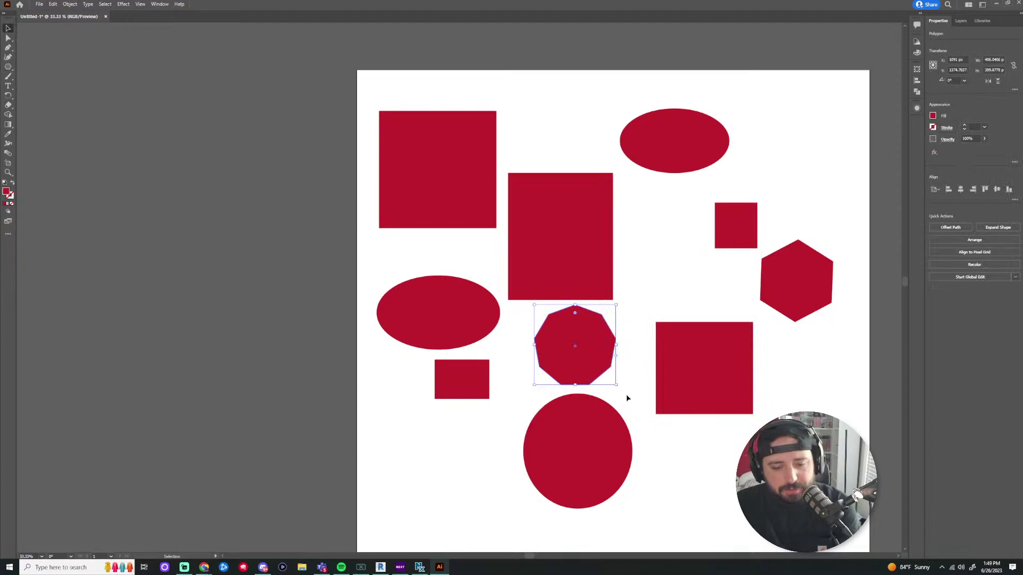
pyautogui.press('Delete')
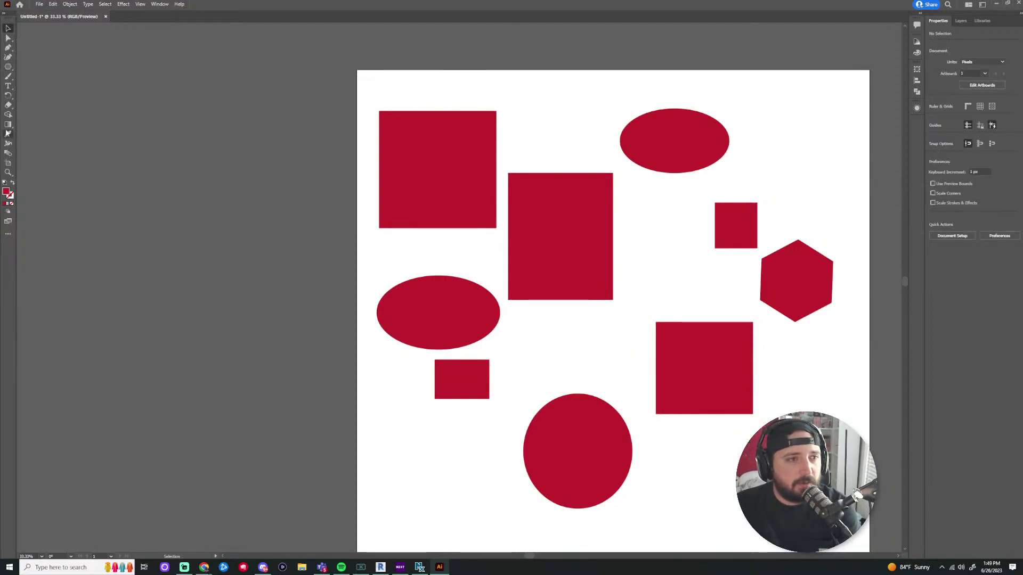
# Create a five-sided polygon with a radius of 206.1553 px, place it between the tall central rectangle and the circle, and deselect it
pyautogui.click(9, 67)
pyautogui.click(392, 394)
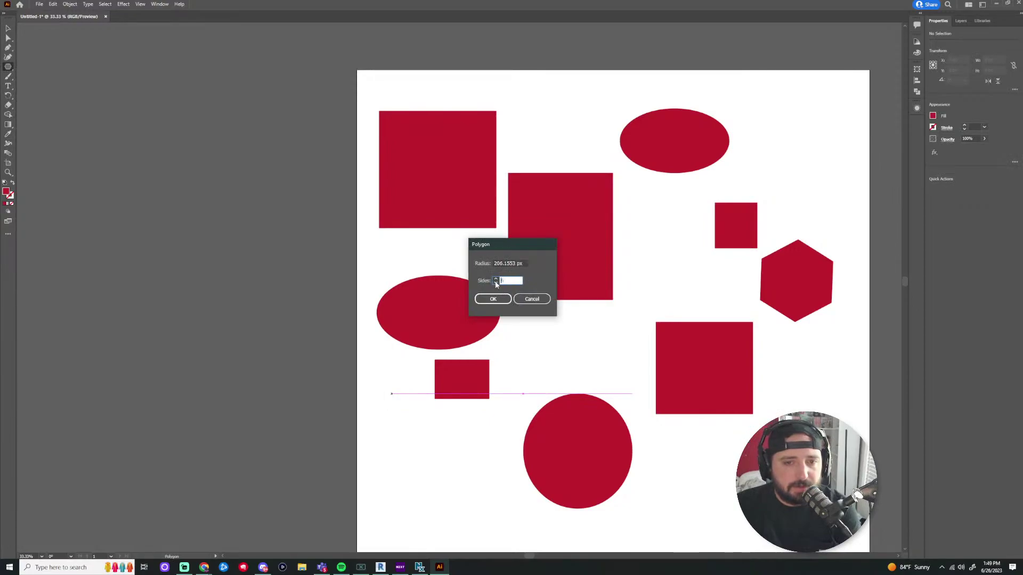
pyautogui.press('Return')
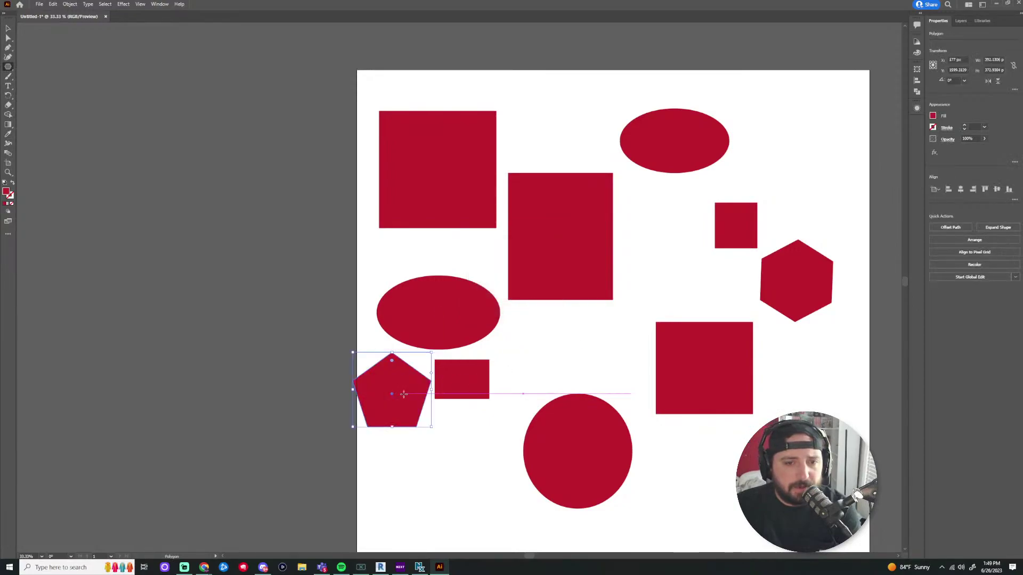
pyautogui.click(8, 29)
pyautogui.moveTo(411, 405); pyautogui.dragTo(584, 359)
pyautogui.click(516, 453)
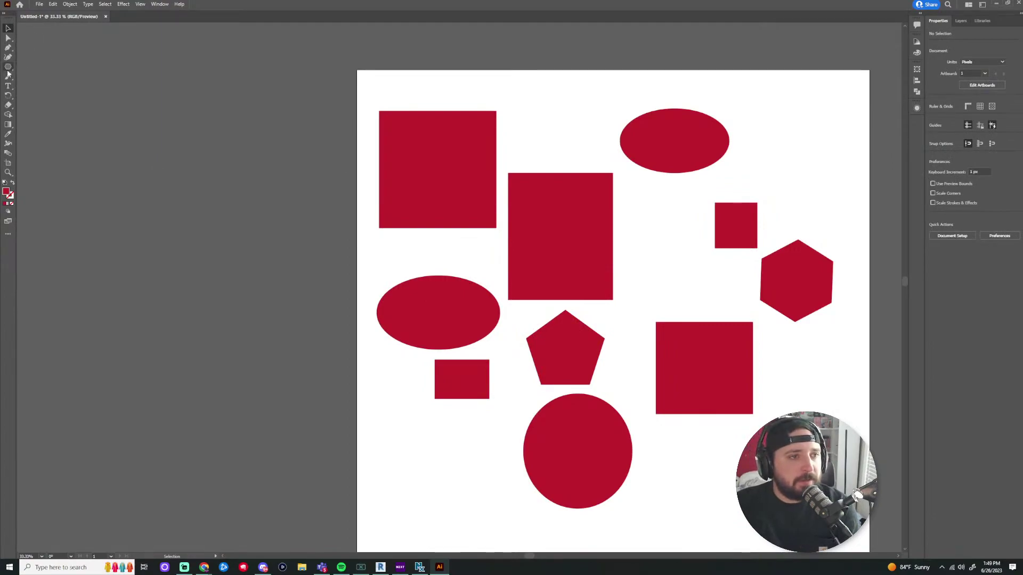
# Create an eight-pointed star with radii of 25 px and 50 px below the left ellipse
pyautogui.moveTo(8, 67); pyautogui.dragTo(43, 101)
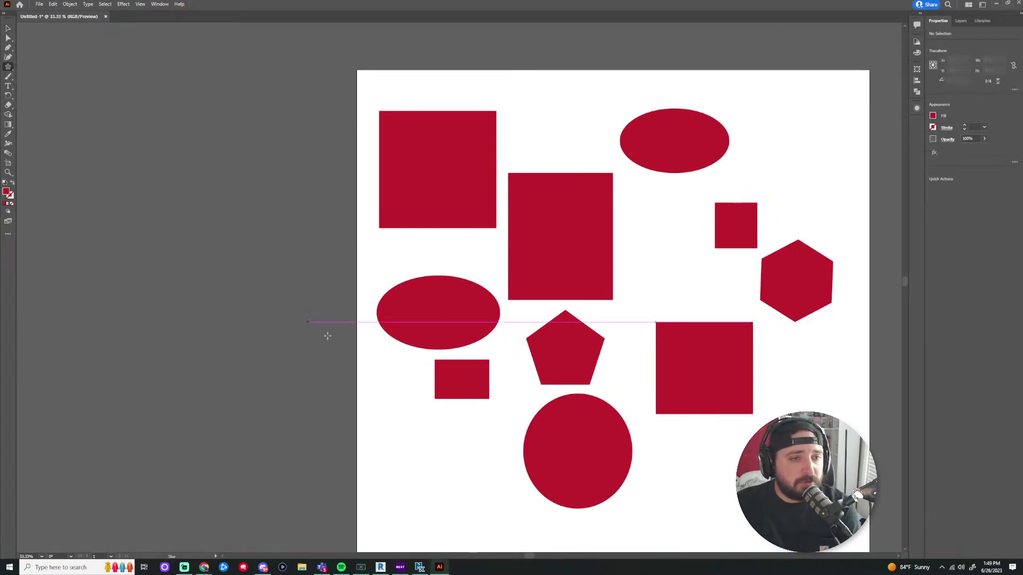
pyautogui.click(379, 367)
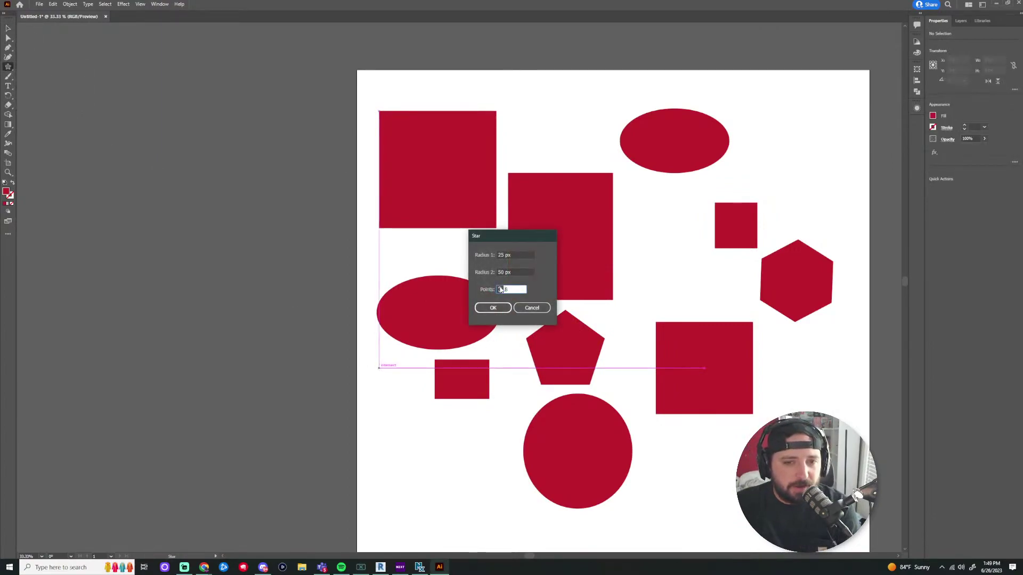
pyautogui.write('8')
pyautogui.click(492, 308)
# Enlarge the eight-pointed star to about 820 px wide and move it over the artboard's upper-right corner
pyautogui.click(8, 29)
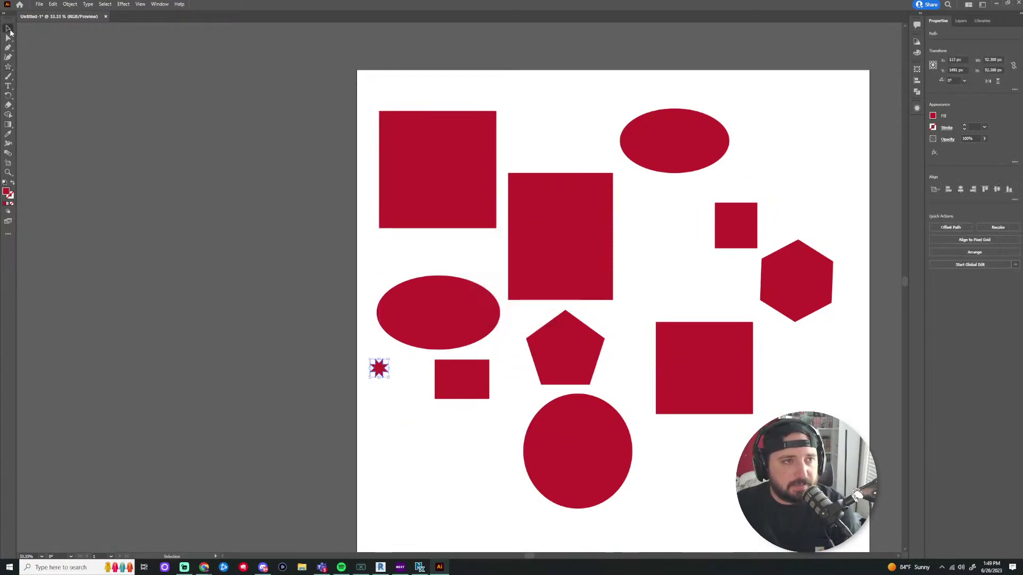
pyautogui.moveTo(384, 378); pyautogui.dragTo(532, 530)
pyautogui.moveTo(487, 399); pyautogui.dragTo(825, 140)
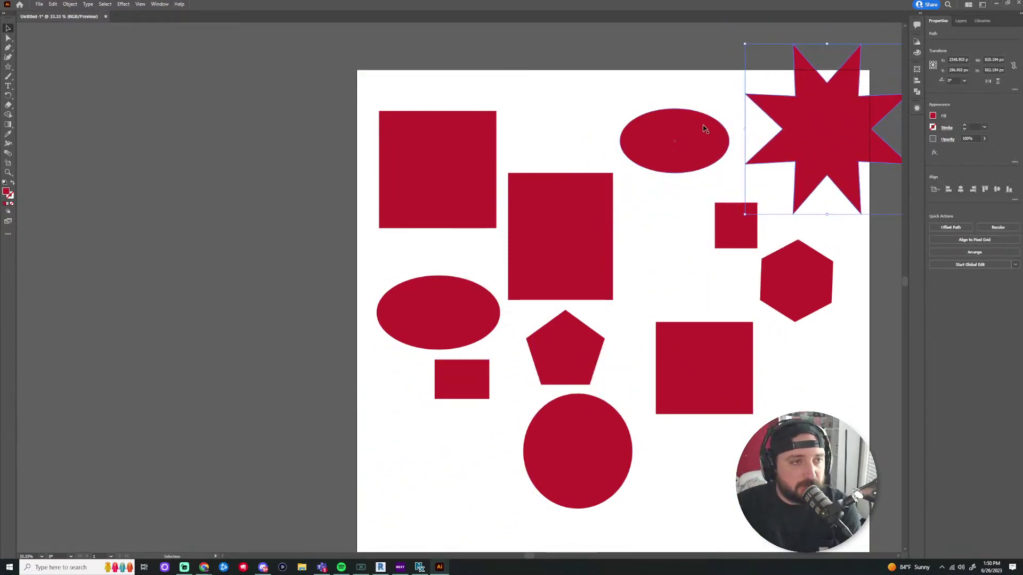
# Add a short line segment at 45° with the Line Segment tool below the small lower-left rectangle, and deselect it
pyautogui.click(8, 67)
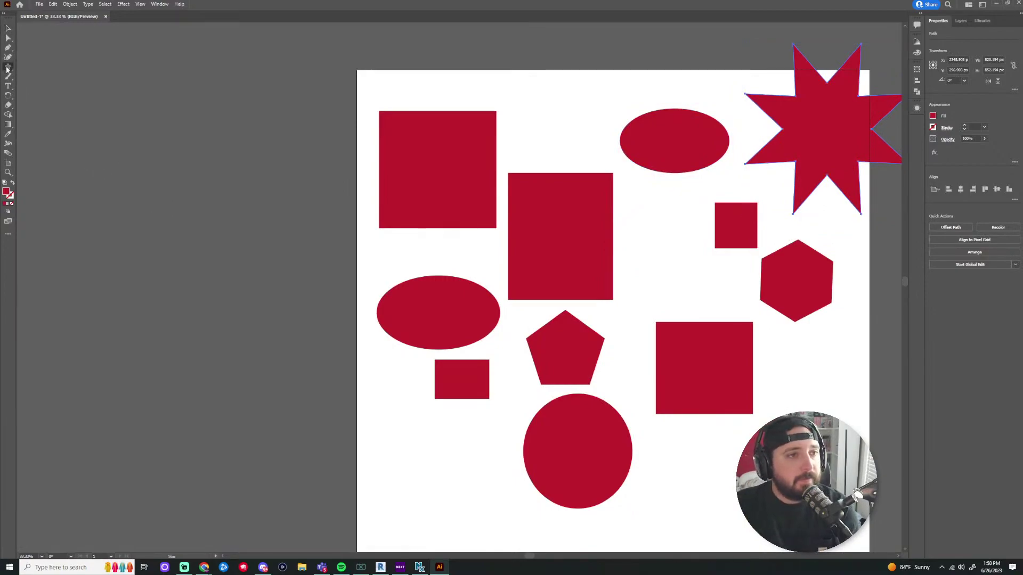
pyautogui.rightClick(7, 68)
pyautogui.click(71, 108)
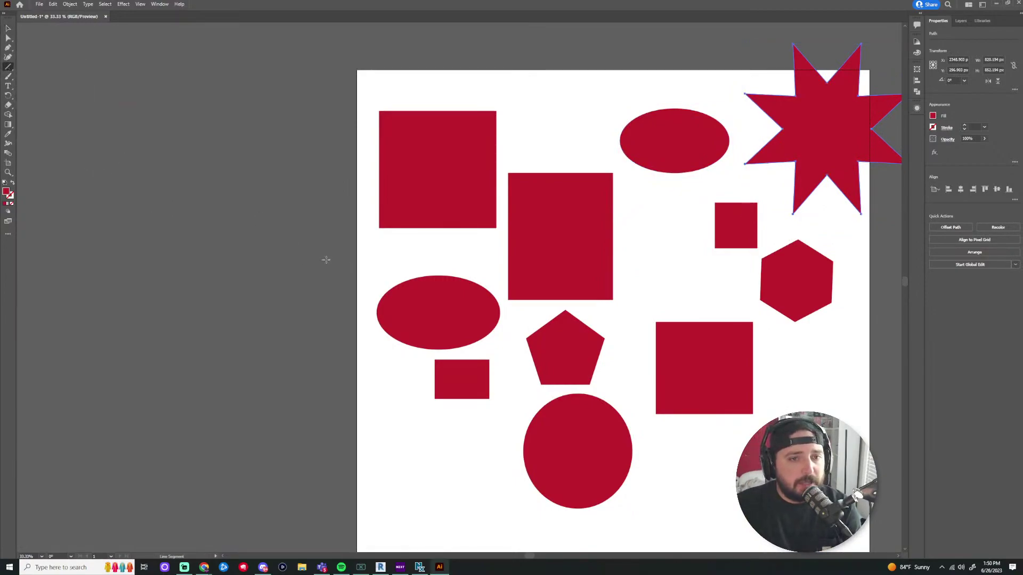
pyautogui.click(403, 433)
pyautogui.press('Return')
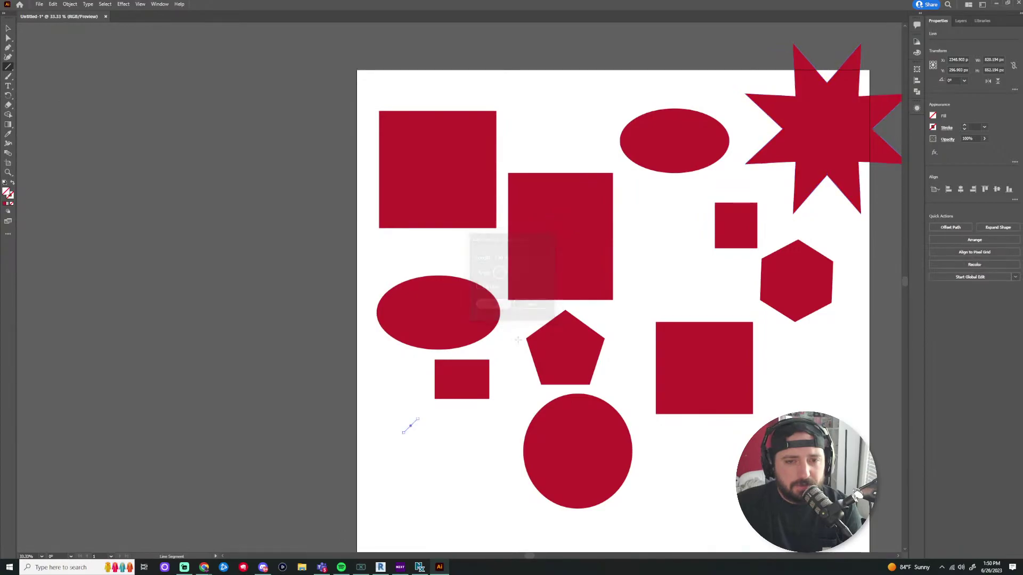
pyautogui.scroll(6, 425, 446)
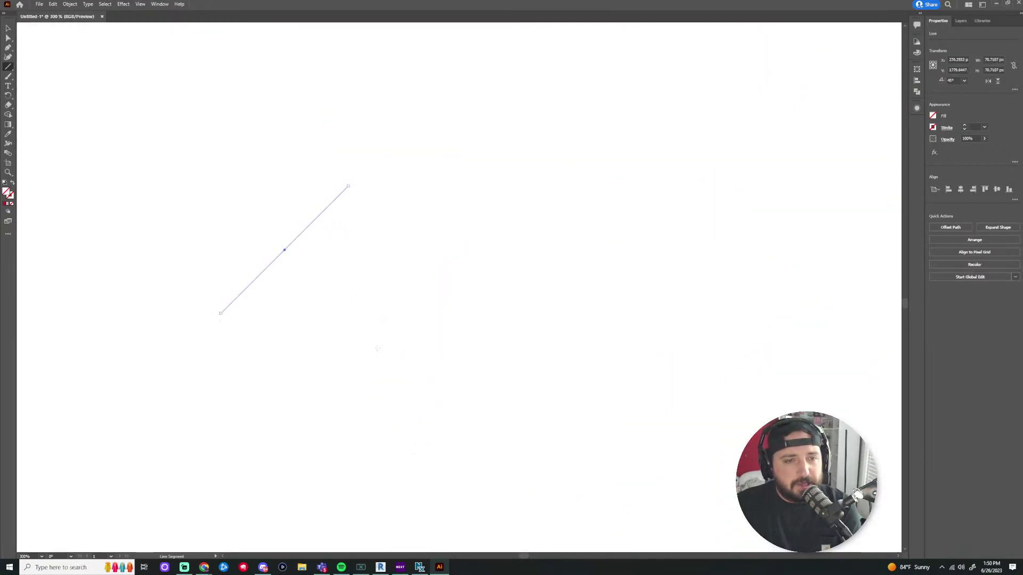
pyautogui.scroll(-5, 377, 348)
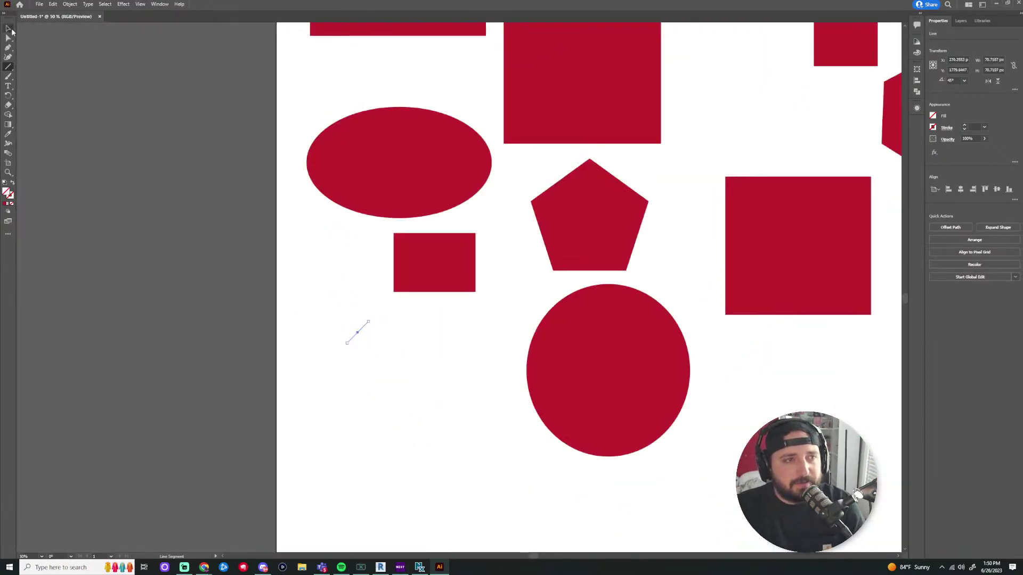
pyautogui.click(9, 28)
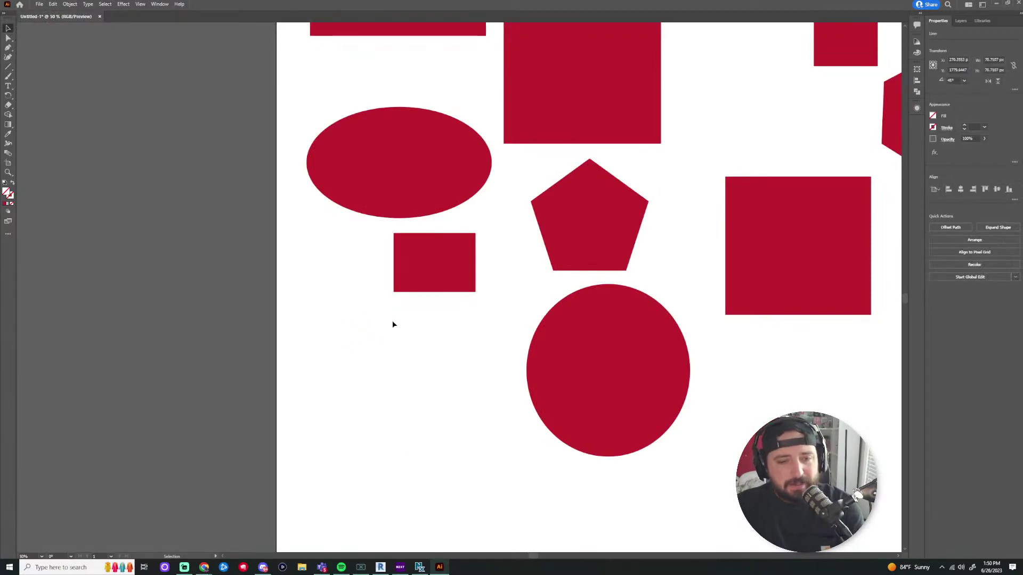
pyautogui.click(394, 324)
# Draw a long, slightly sloping straight line below the circle with the Pen tool, and undo it completely
pyautogui.click(8, 48)
pyautogui.click(318, 408)
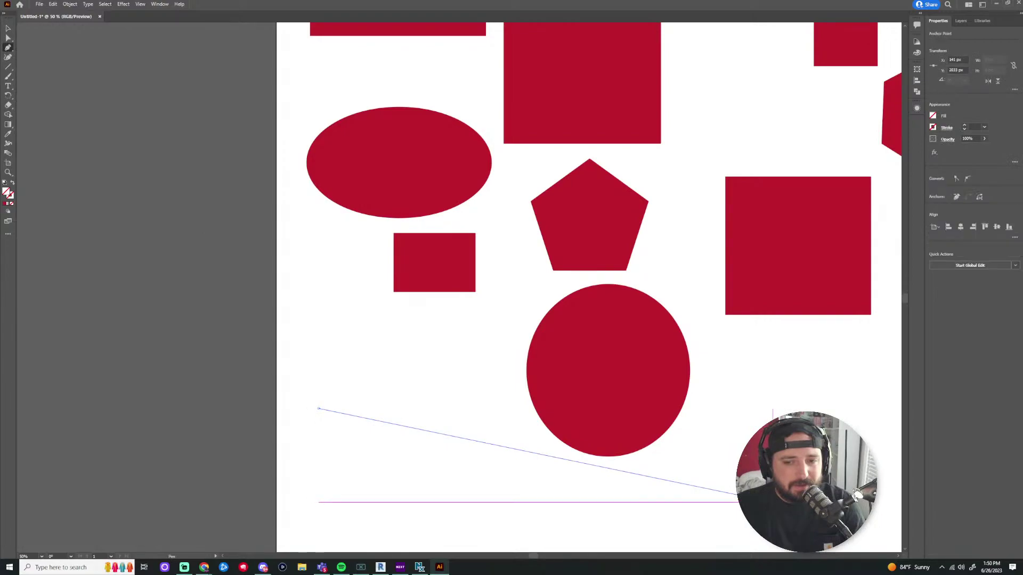
pyautogui.click(720, 491)
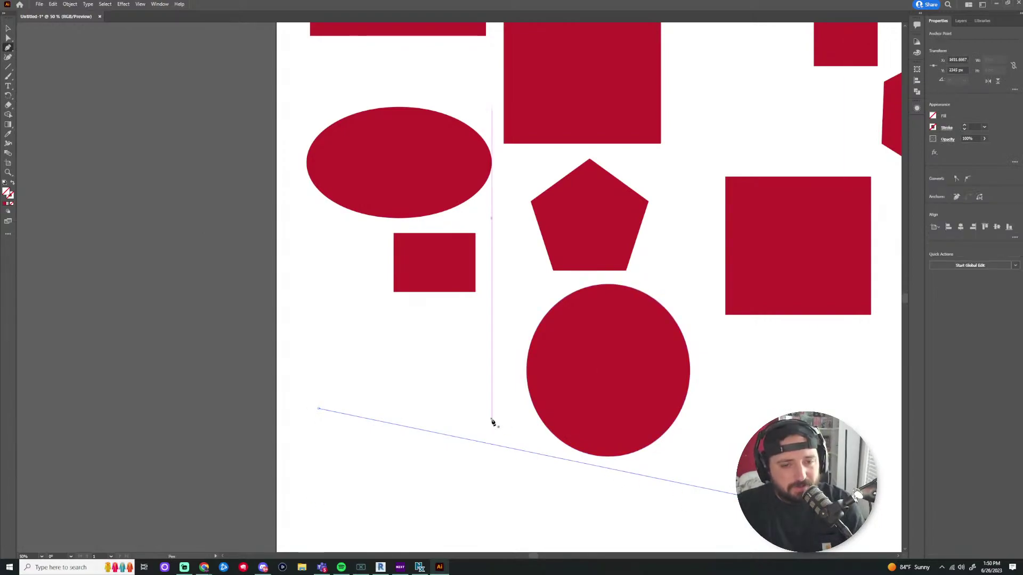
pyautogui.hotkey('ctrl', 'z')
pyautogui.hotkey('ctrl', 'shift', 'z')
pyautogui.hotkey('ctrl', 'z')
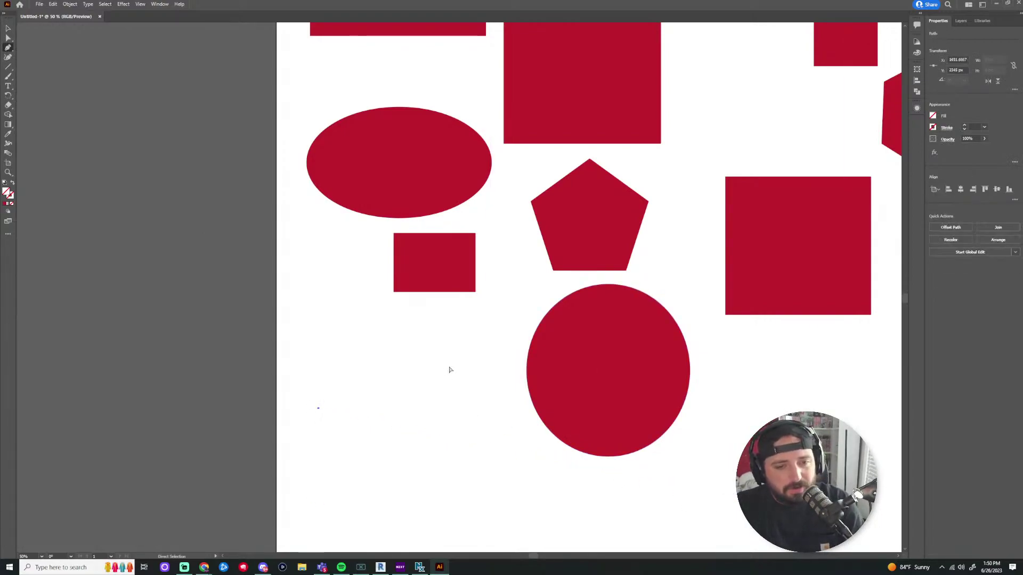
pyautogui.hotkey('ctrl', 'z')
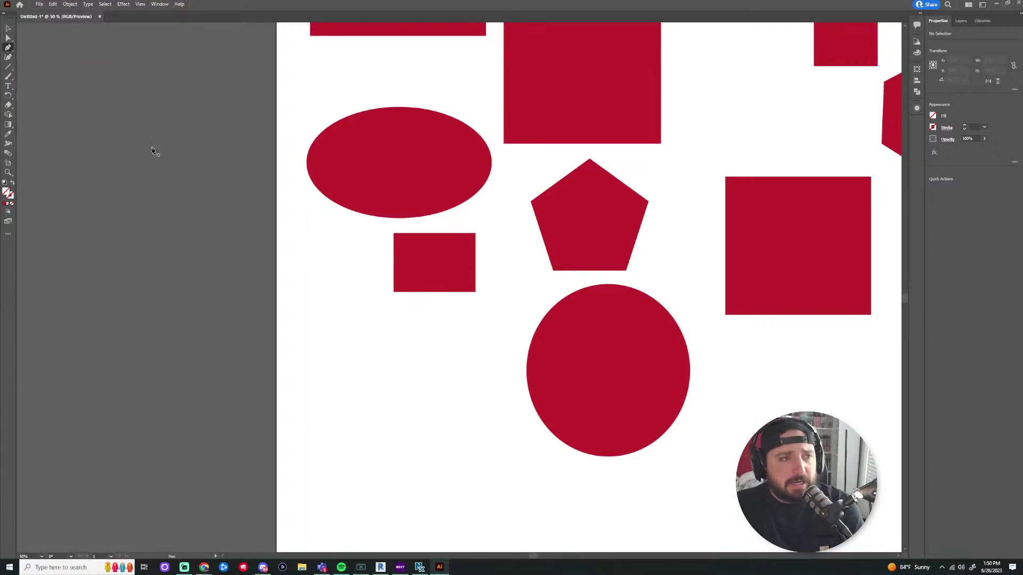
# Select all the artwork in the document and delete it to empty the artboard
pyautogui.hotkey('ctrl', '-')
pyautogui.hotkey('ctrl', '-')
pyautogui.hotkey('ctrl', '-')
pyautogui.hotkey('ctrl', '-')
pyautogui.hotkey('ctrl', '-')
pyautogui.press('v')
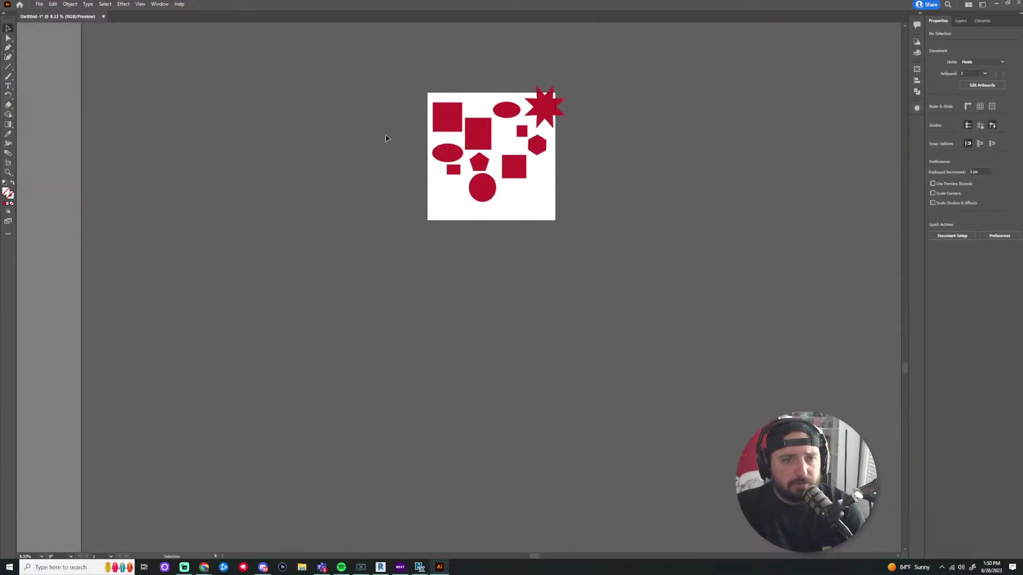
pyautogui.hotkey('ctrl', 'a')
pyautogui.press('Delete')
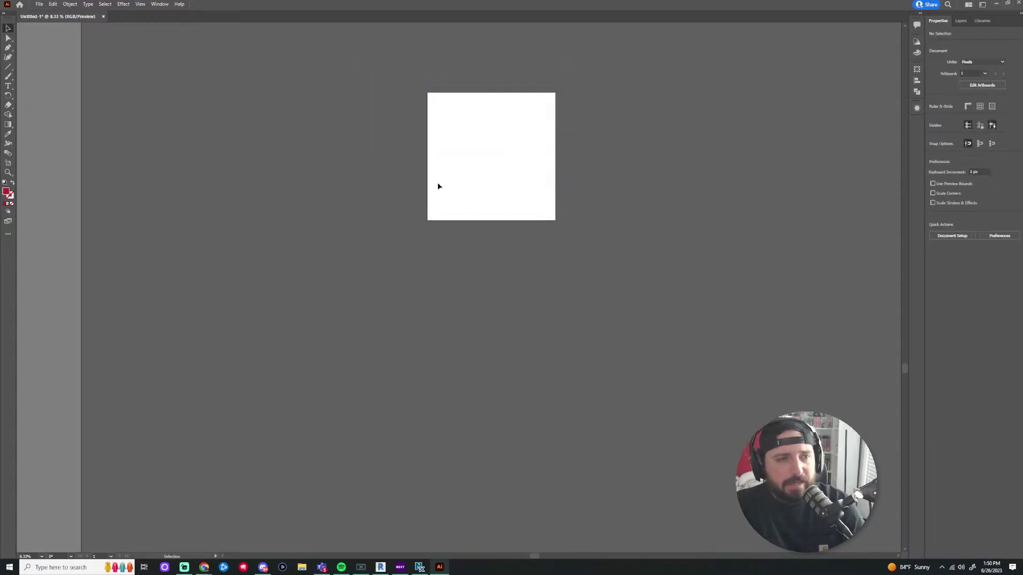
# Draw a closed, egg-like red shape through five points with the Curvature tool in the artboard's upper-left area
pyautogui.hotkey('ctrl', '+')
pyautogui.hotkey('ctrl', '+')
pyautogui.hotkey('ctrl', '+')
pyautogui.hotkey('ctrl', '+')
pyautogui.hotkey('ctrl', '+')
pyautogui.hotkey('ctrl', '-')
pyautogui.hotkey('ctrl', '-')
pyautogui.moveTo(582, 128); pyautogui.dragTo(330, 196)
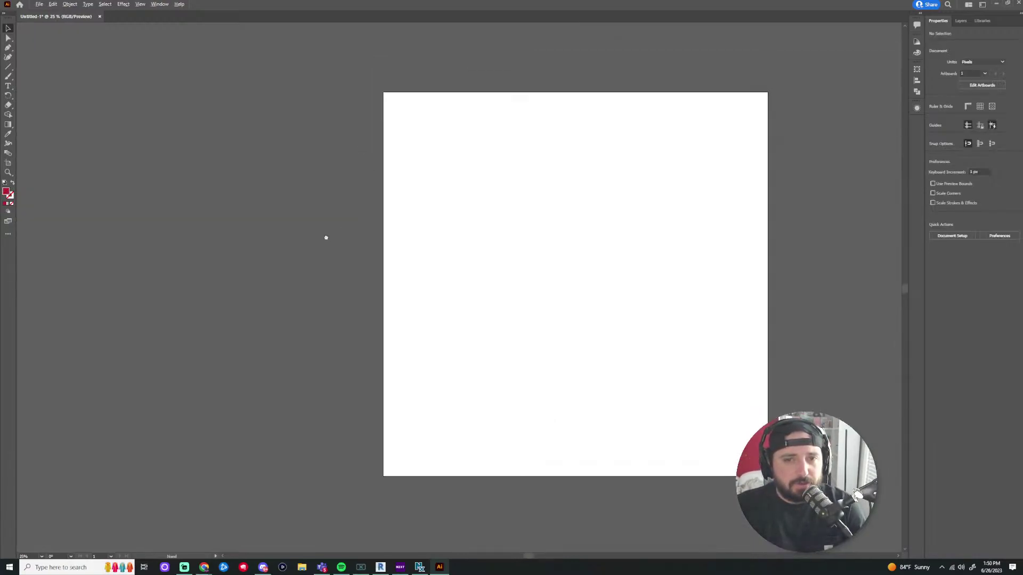
pyautogui.click(8, 57)
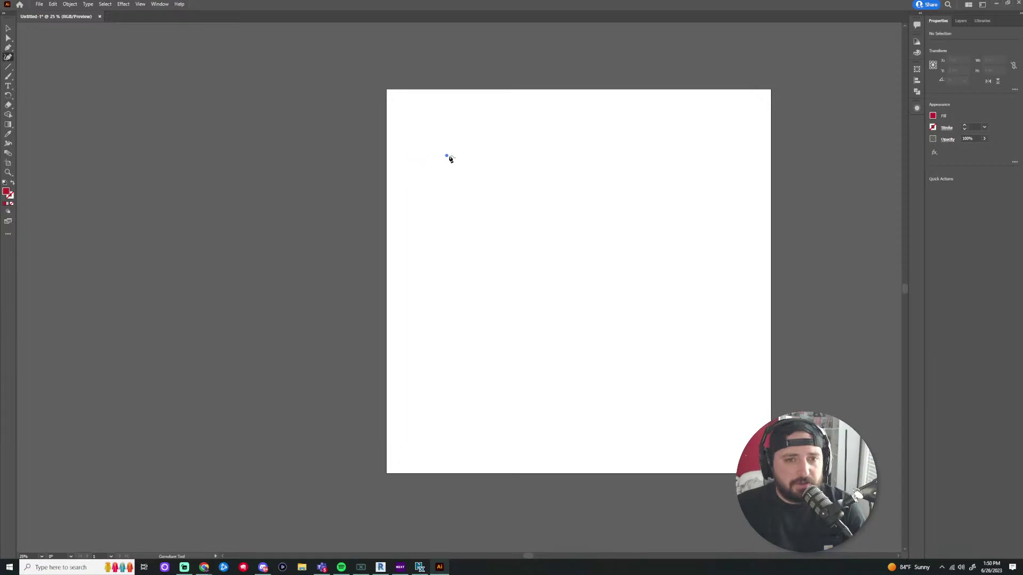
pyautogui.click(461, 157)
pyautogui.click(553, 187)
pyautogui.click(616, 280)
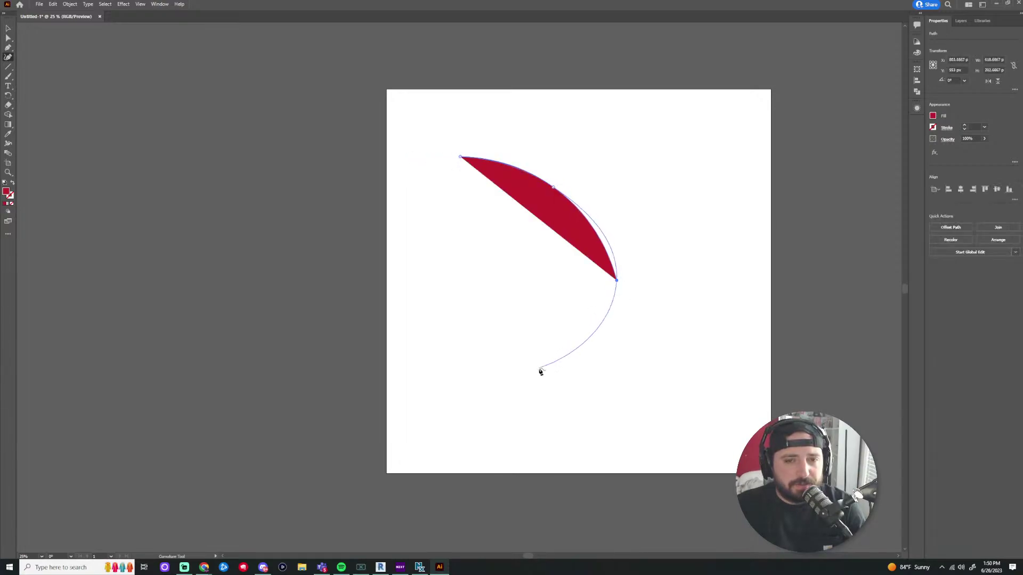
pyautogui.click(539, 368)
pyautogui.click(422, 346)
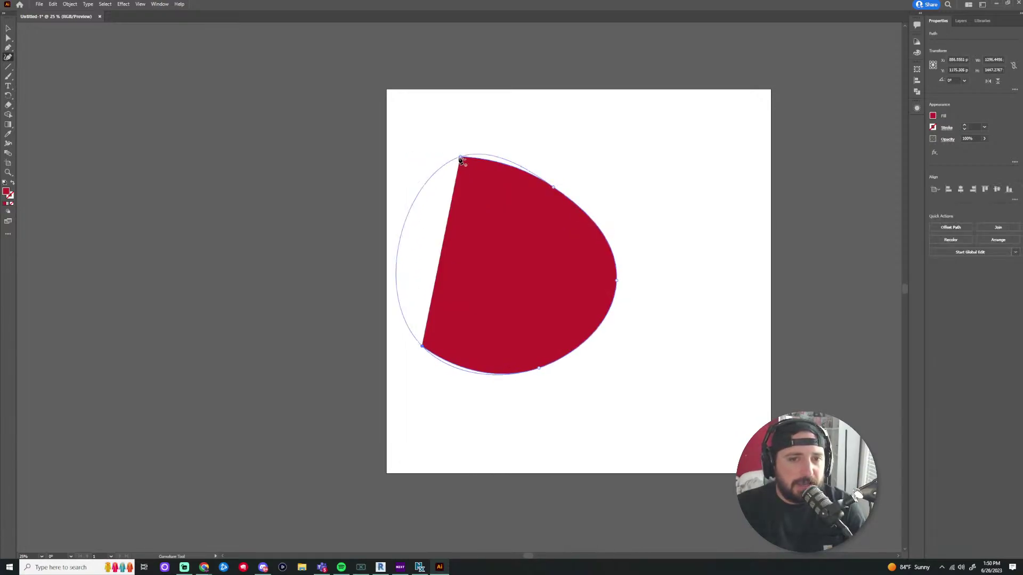
pyautogui.click(461, 158)
# Undo the whole egg-like Curvature shape point by point
pyautogui.hotkey('ctrl', 'z')
pyautogui.hotkey('ctrl', 'z')
pyautogui.hotkey('ctrl', 'z')
pyautogui.hotkey('ctrl', 'z')
pyautogui.hotkey('ctrl', 'z')
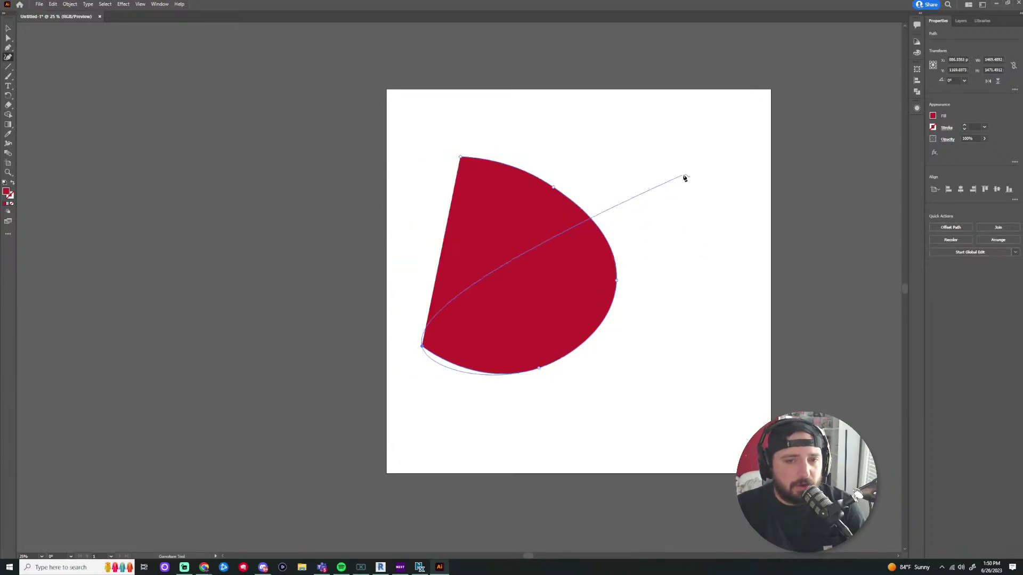
pyautogui.hotkey('ctrl', 'z')
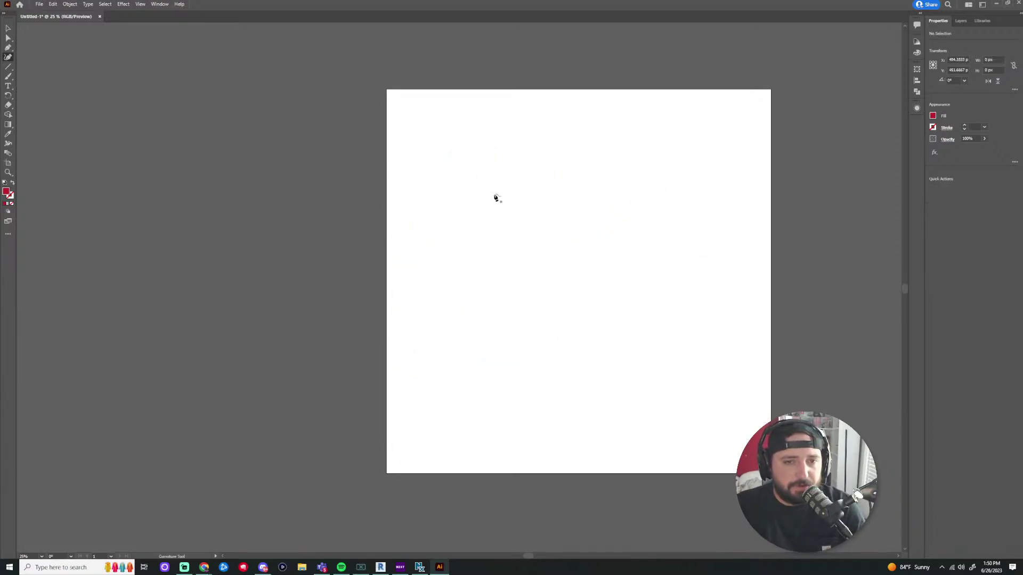
# Begin a wavy Curvature path with an arch near the artboard's upper-left corner that dips down and curves up toward the middle
pyautogui.scroll(3, 469, 157)
pyautogui.scroll(-4, 432, 169)
pyautogui.scroll(2, 413, 163)
pyautogui.click(400, 155)
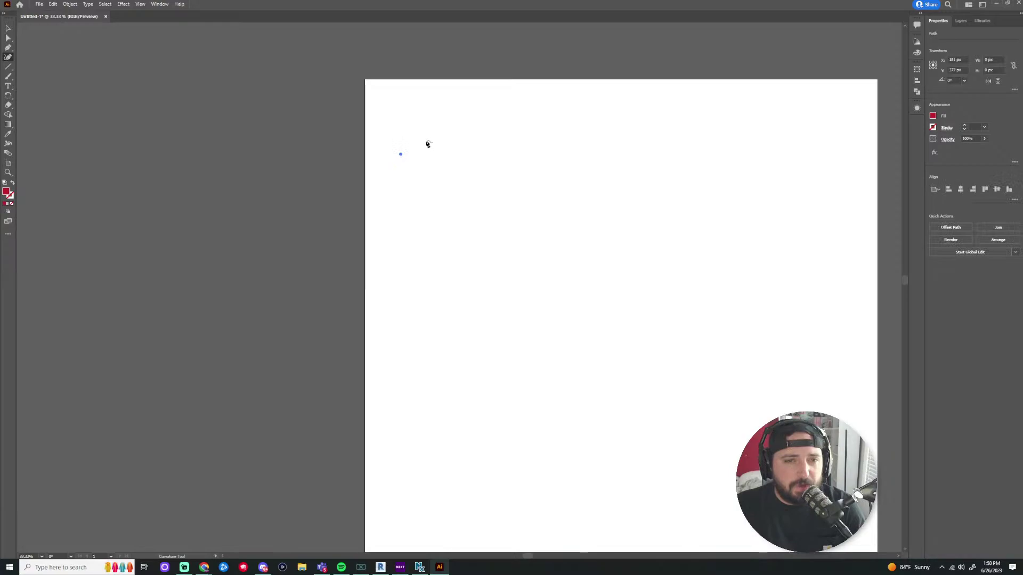
pyautogui.click(448, 135)
pyautogui.click(499, 150)
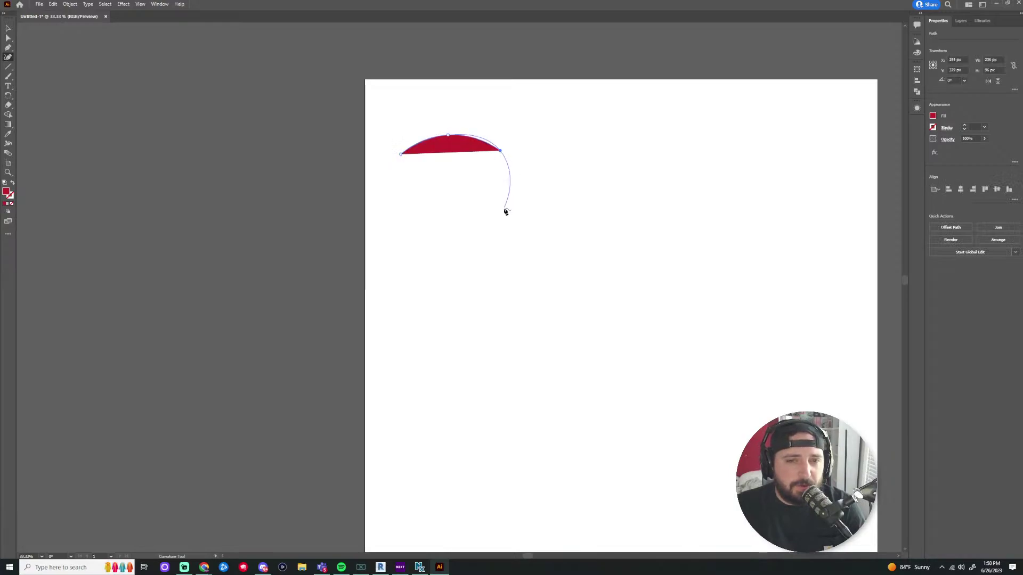
pyautogui.click(489, 220)
pyautogui.click(508, 266)
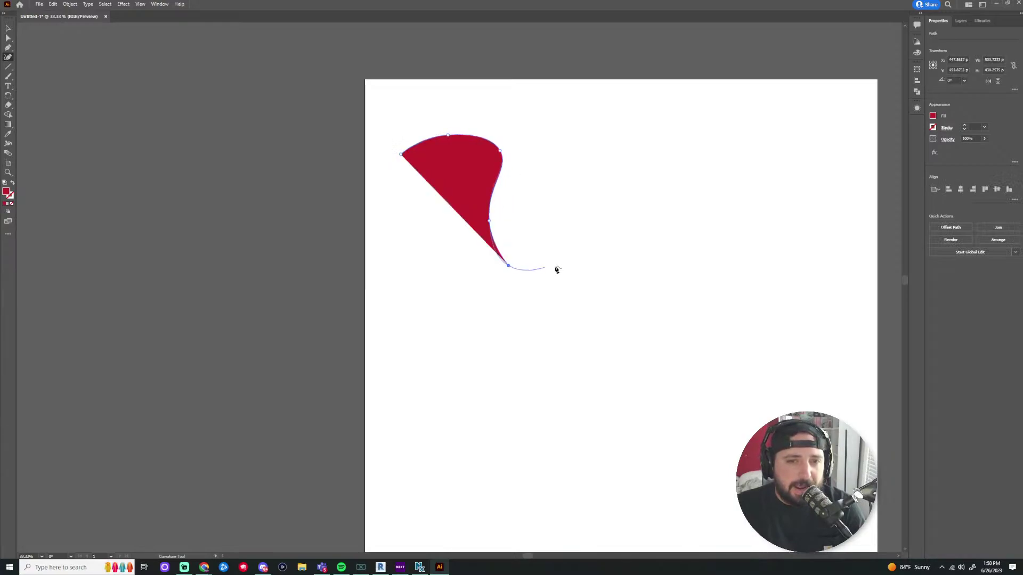
pyautogui.click(550, 280)
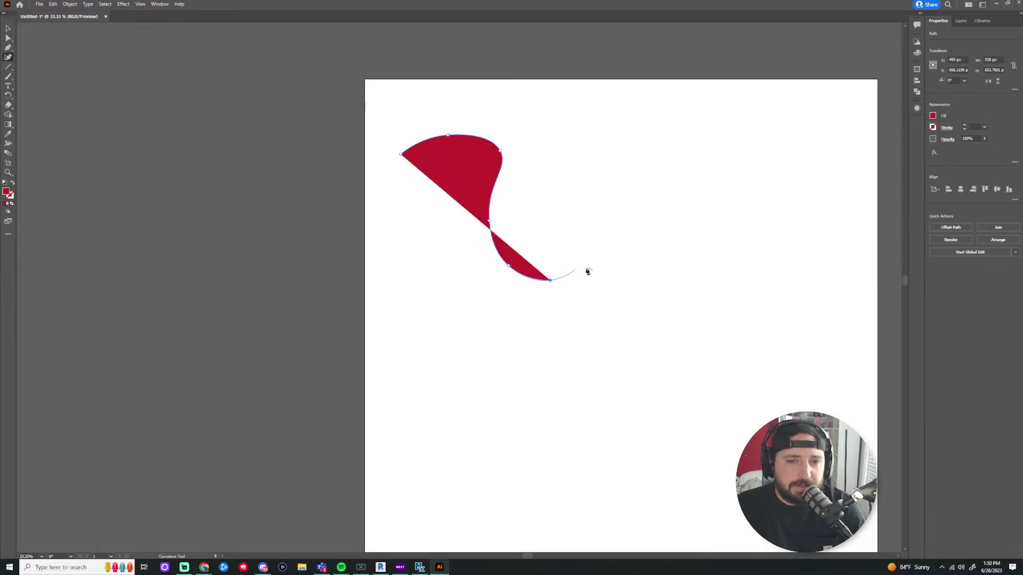
pyautogui.click(590, 255)
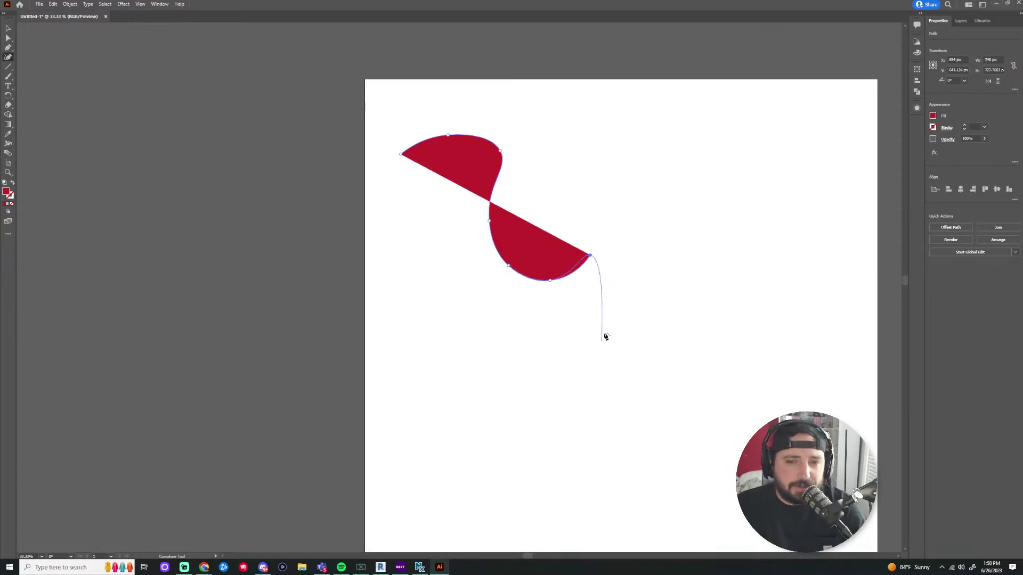
# Continue the wavy path around a large lower bulge and close it at its start as a blob about 1310 px wide
pyautogui.click(633, 269)
pyautogui.click(484, 379)
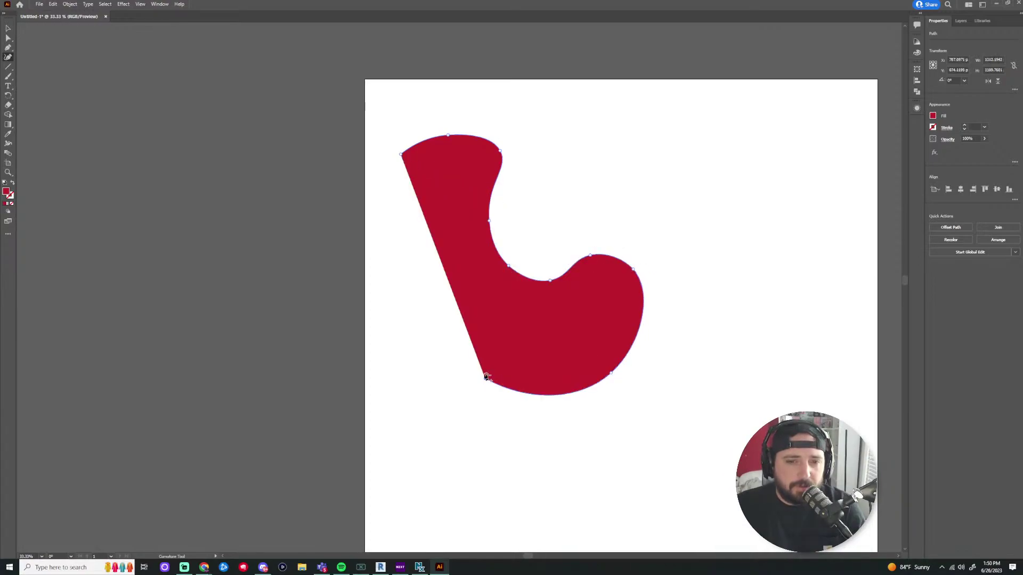
pyautogui.click(459, 274)
pyautogui.click(403, 255)
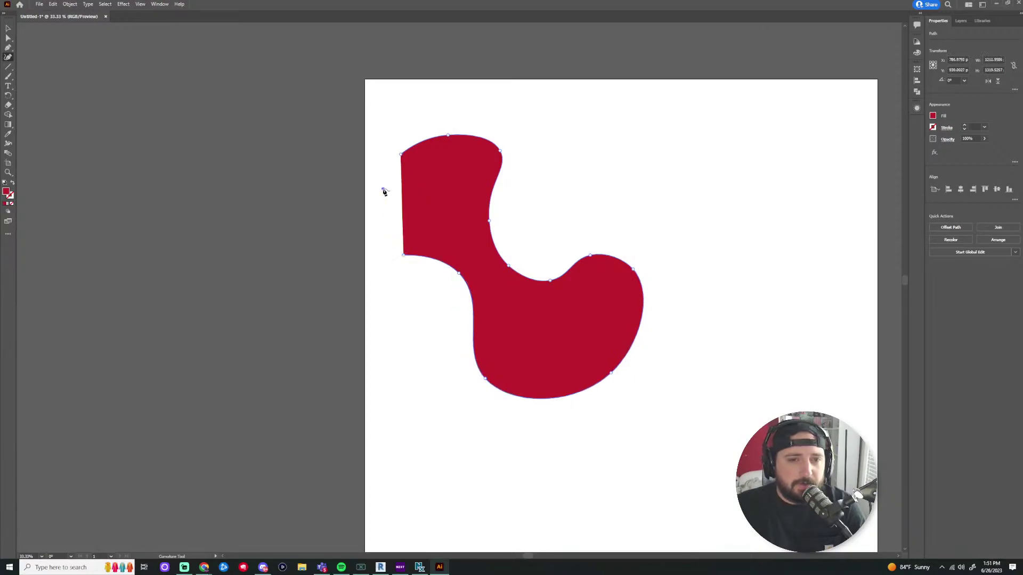
pyautogui.click(383, 189)
pyautogui.click(400, 154)
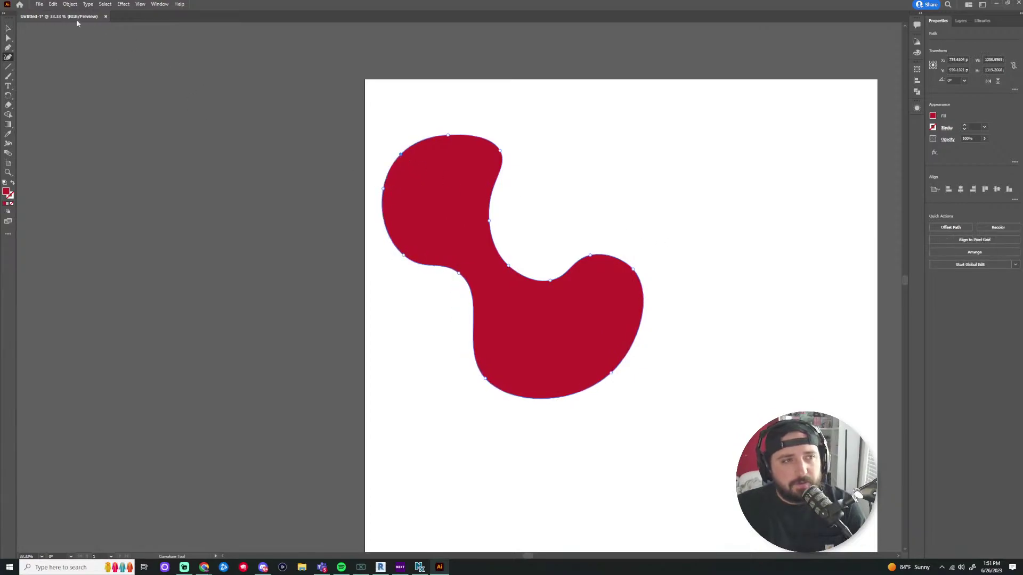
# Select the finished red blob and delete it from the artboard
pyautogui.press('v')
pyautogui.hotkey('ctrl', '-')
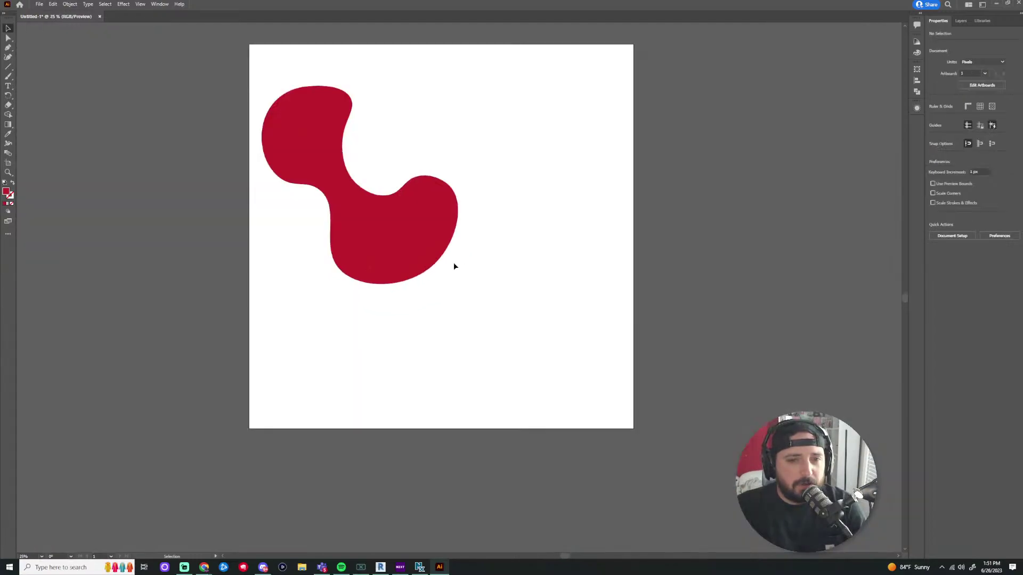
pyautogui.moveTo(453, 267); pyautogui.dragTo(540, 277)
pyautogui.press('Delete')
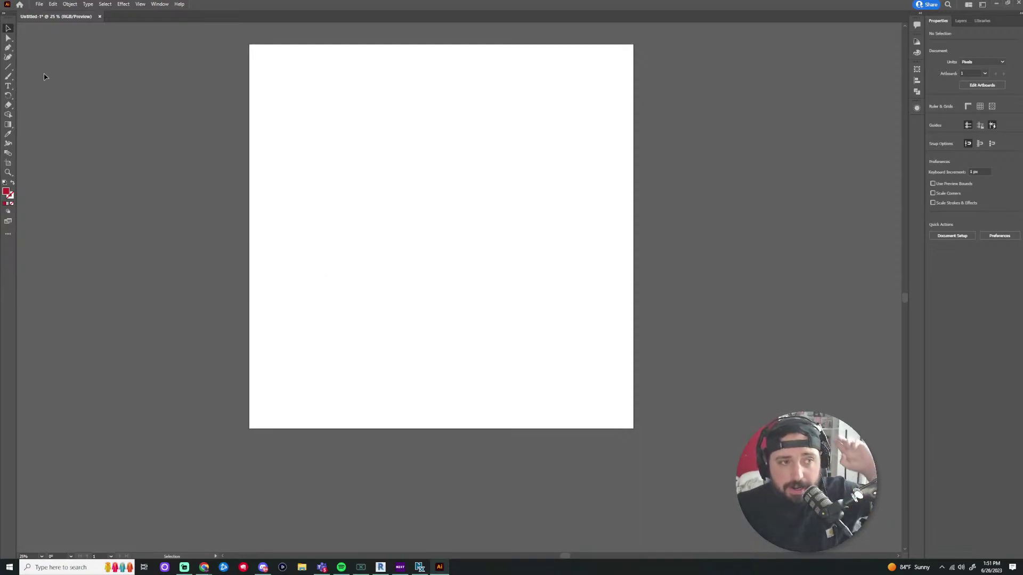
# Draw a short curved path with direction handles using the Pen tool near the artboard's upper-left corner, and undo it
pyautogui.press('p')
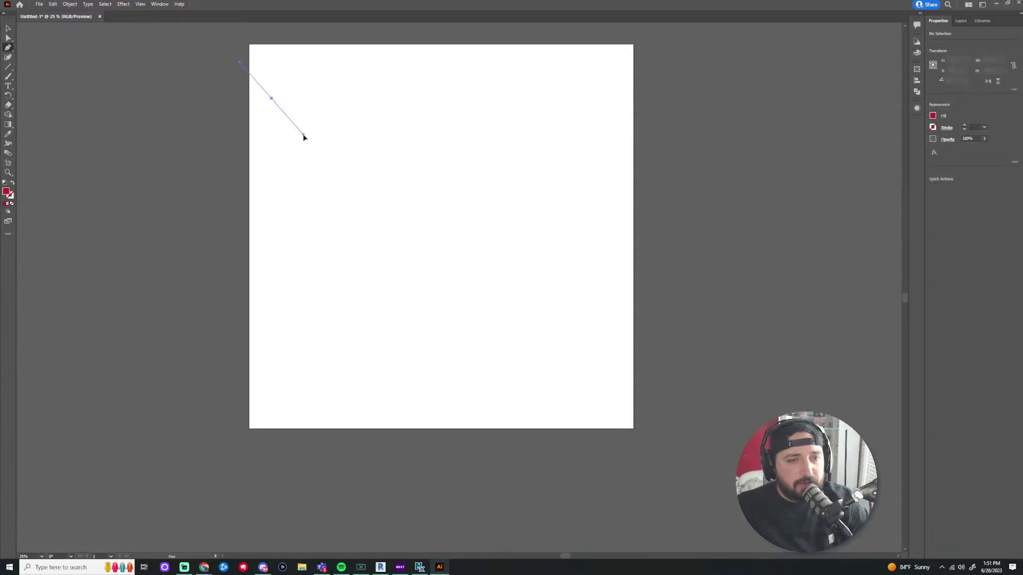
pyautogui.moveTo(304, 137); pyautogui.dragTo(304, 139)
pyautogui.moveTo(415, 162); pyautogui.dragTo(492, 138)
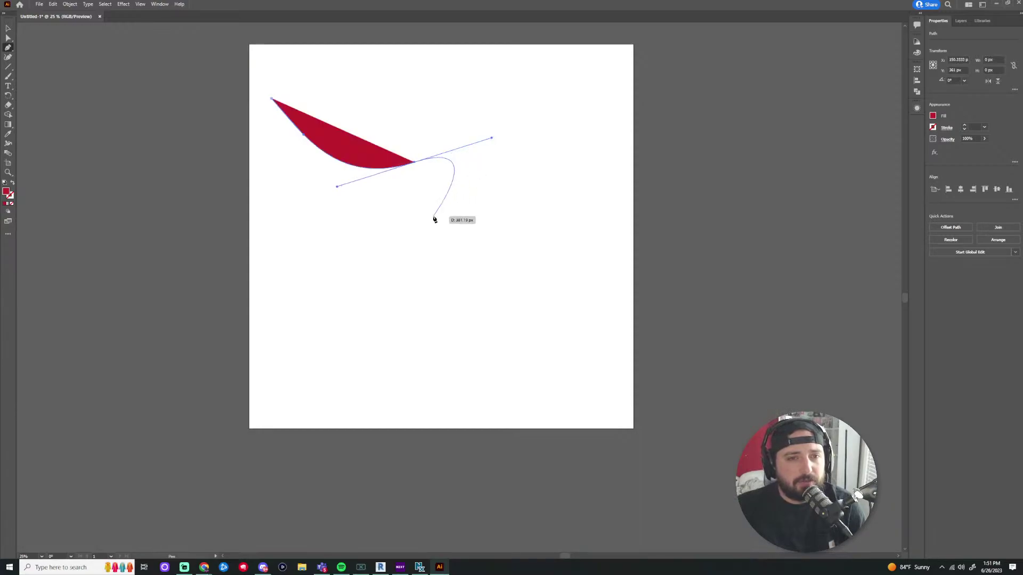
pyautogui.press('Escape')
pyautogui.press('v')
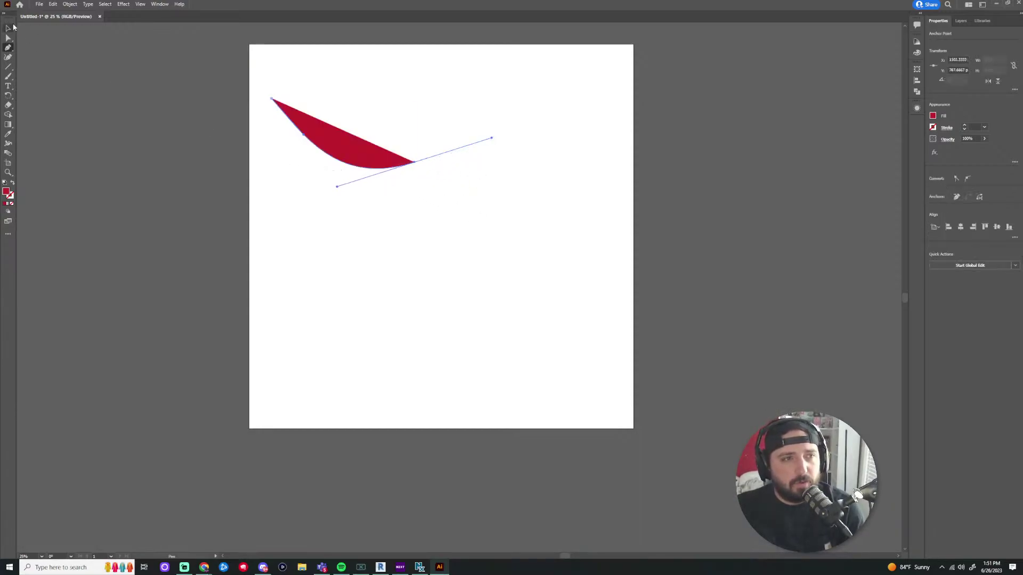
pyautogui.hotkey('ctrl', 'z')
pyautogui.hotkey('ctrl', 'z')
pyautogui.hotkey('ctrl', 'z')
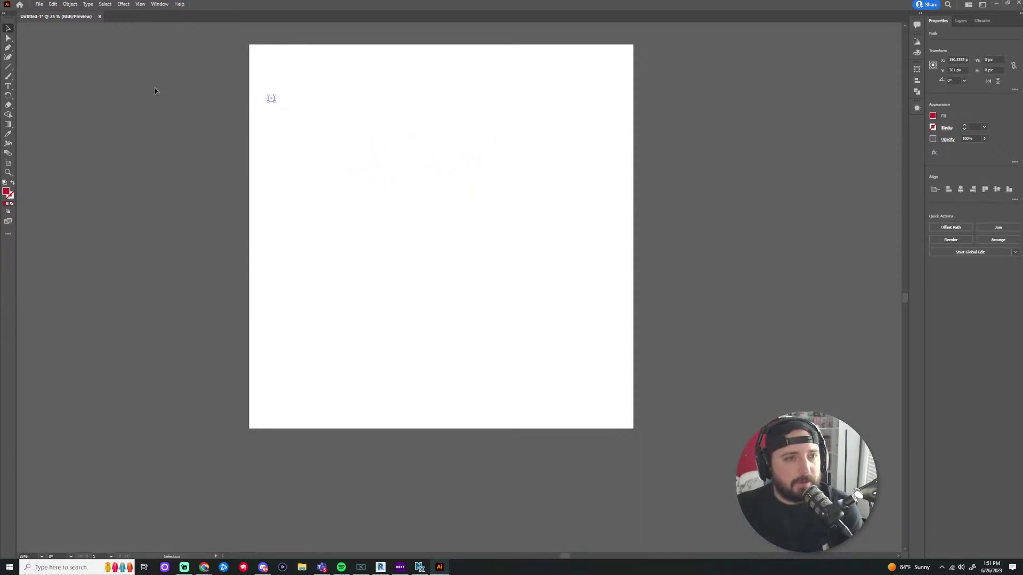
# Draw an open four-point path with the Curvature tool from the artboard's upper left, curving down and out to the right, and end it
pyautogui.click(8, 56)
pyautogui.click(296, 130)
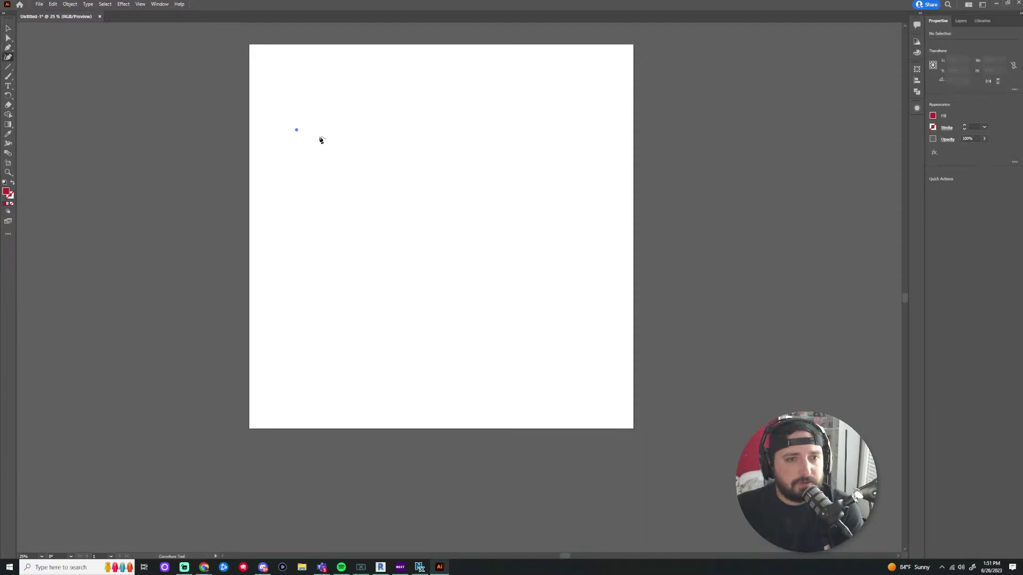
pyautogui.click(392, 208)
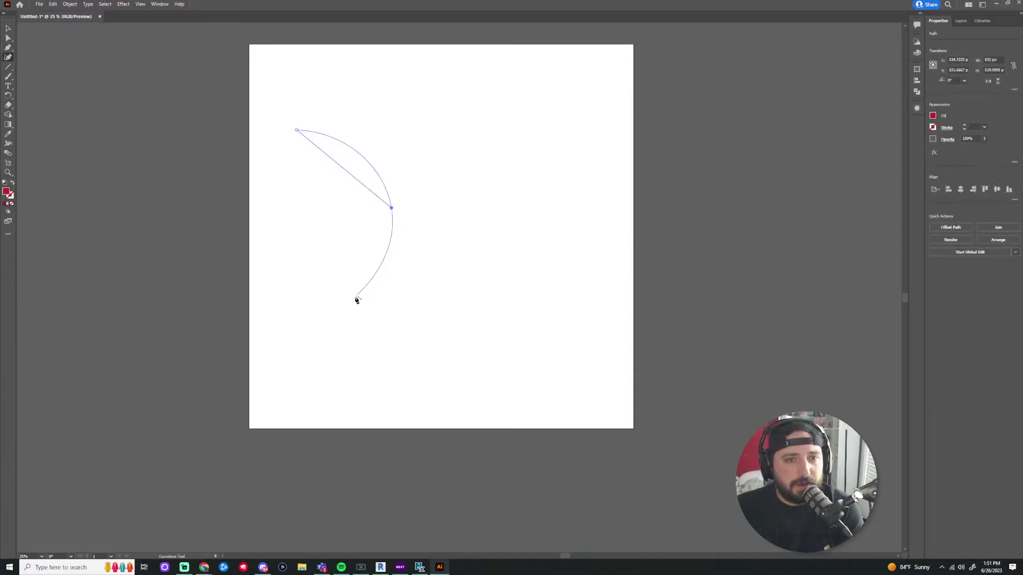
pyautogui.click(387, 272)
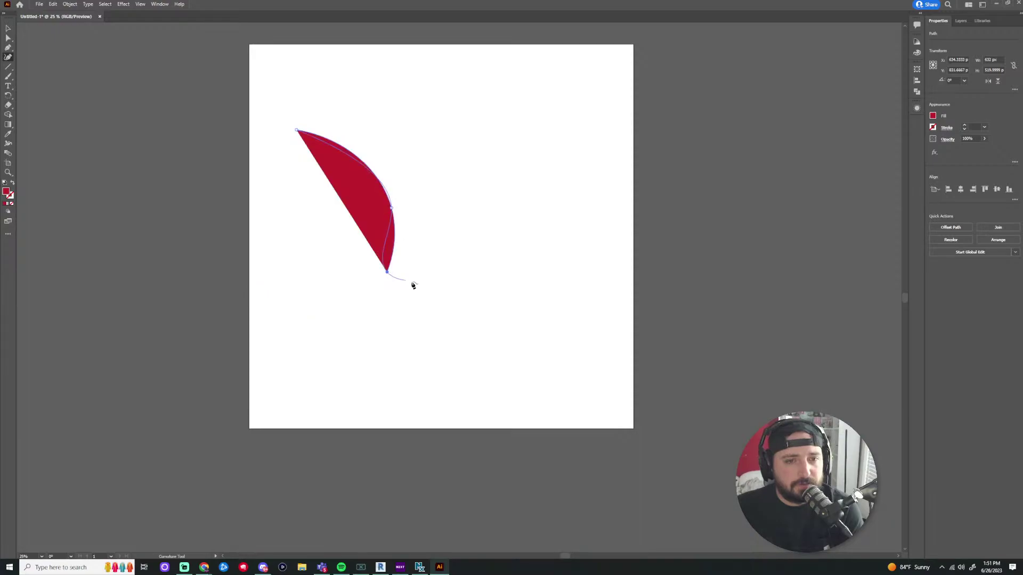
pyautogui.click(556, 242)
pyautogui.press('Escape')
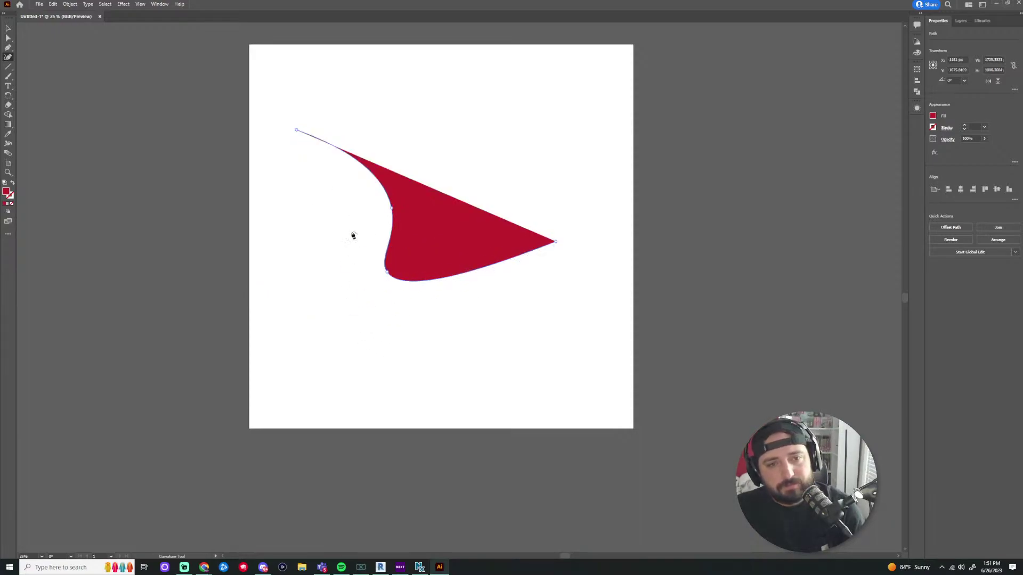
# Select the open four-point Curvature path and delete it
pyautogui.click(8, 29)
pyautogui.click(404, 110)
pyautogui.click(396, 210)
pyautogui.press('Delete')
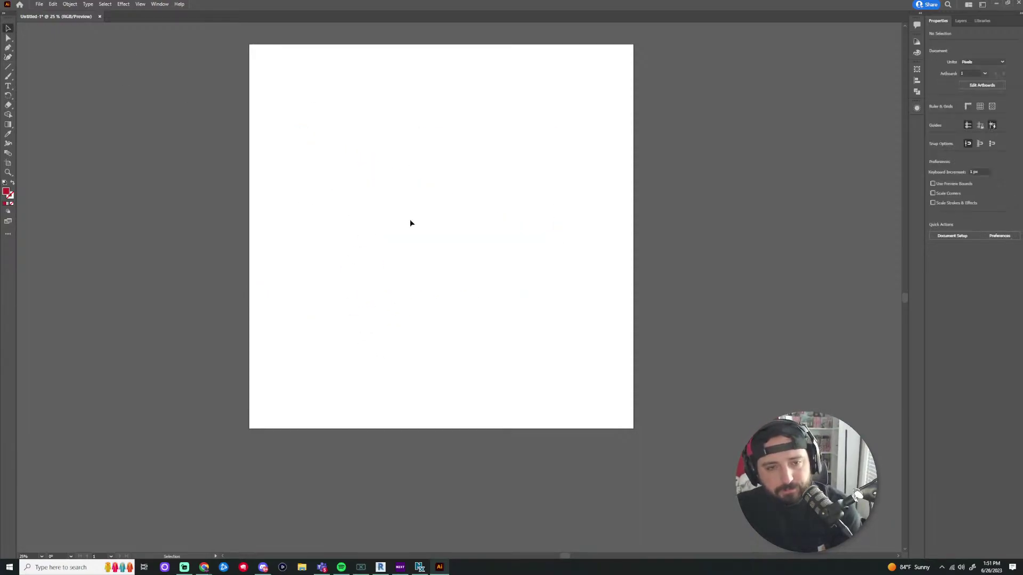
# Paint a winding freehand line with the Paintbrush tool across the artboard's upper-left half, and undo it
pyautogui.click(8, 76)
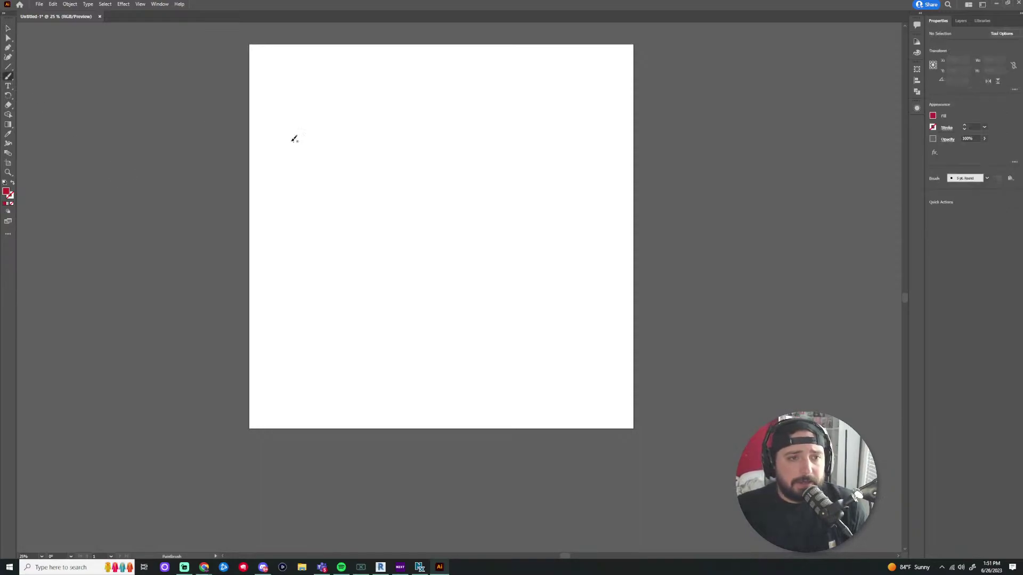
pyautogui.moveTo(273, 139)
pyautogui.mouseDown()
pyautogui.moveTo(435, 222)
pyautogui.moveTo(458, 272)
pyautogui.mouseUp()
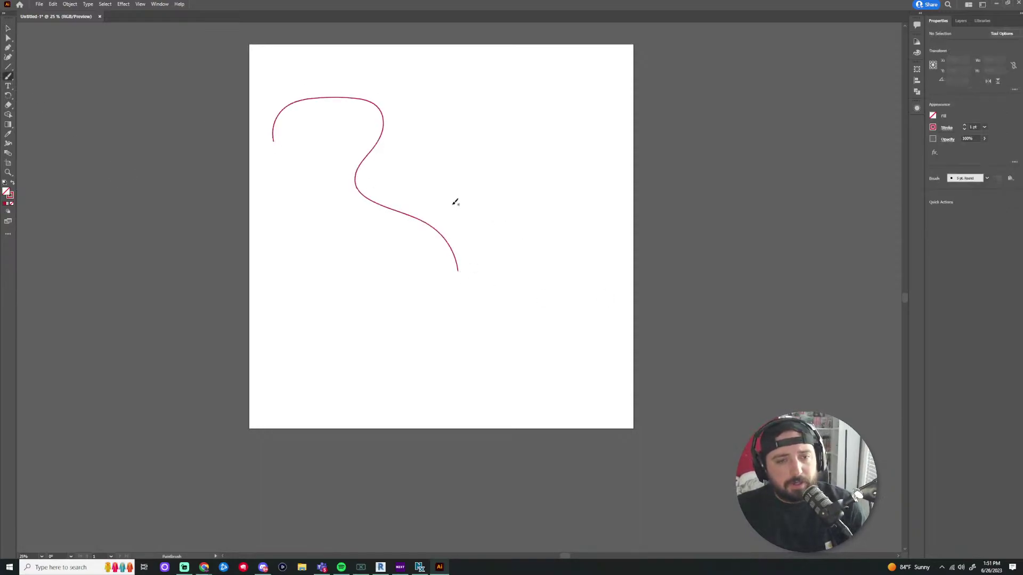
pyautogui.hotkey('ctrl', 'z')
# Swap fill and stroke so red becomes the stroke colour with no fill, paint a diagonal test stroke, and undo it
pyautogui.hotkey('shift', 'x')
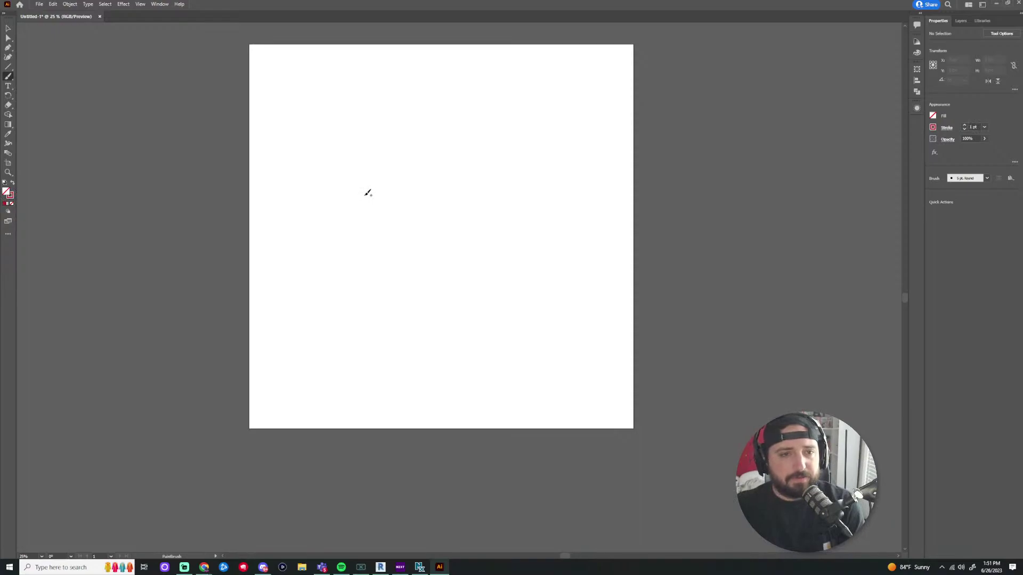
pyautogui.moveTo(266, 128)
pyautogui.mouseDown()
pyautogui.moveTo(312, 118)
pyautogui.moveTo(368, 266)
pyautogui.moveTo(521, 377)
pyautogui.mouseUp()
pyautogui.hotkey('ctrl', 'z')
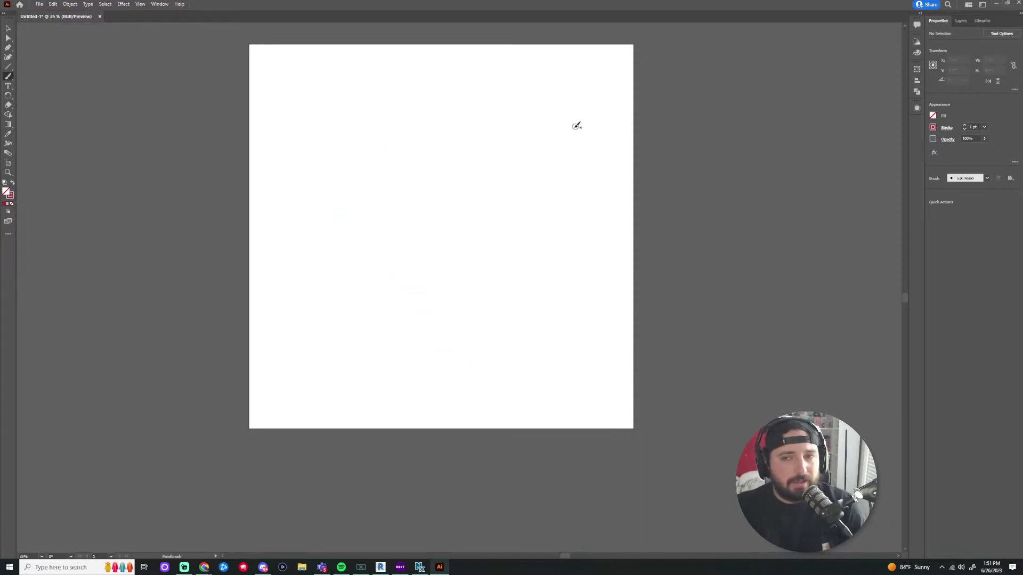
# Choose the rough, charcoal-like art brush for the Paintbrush, paint a freehand stroke across the artboard's left half, and inspect its texture up close
pyautogui.click(987, 179)
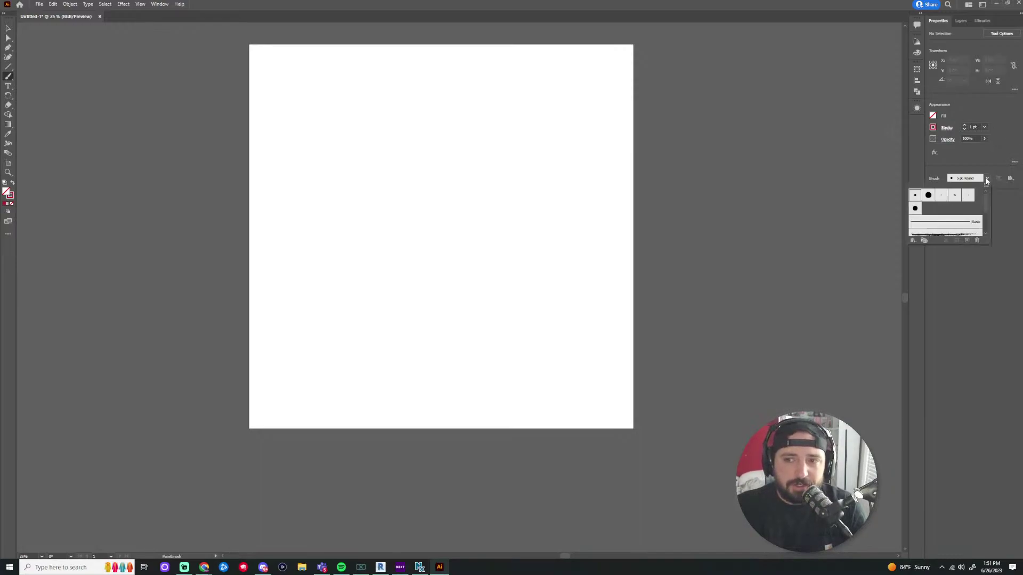
pyautogui.moveTo(985, 211); pyautogui.dragTo(984, 226)
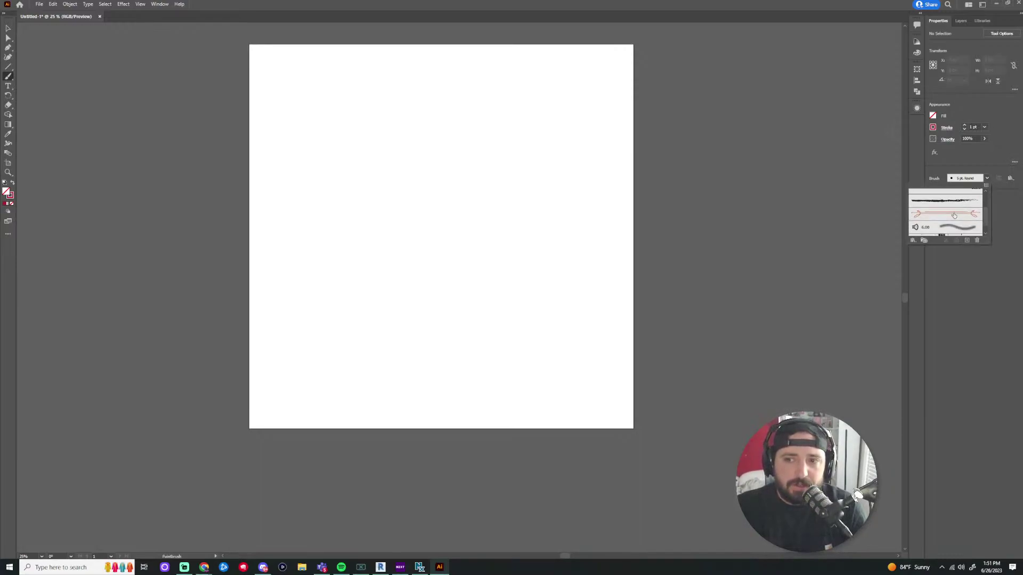
pyautogui.click(945, 201)
pyautogui.click(326, 218)
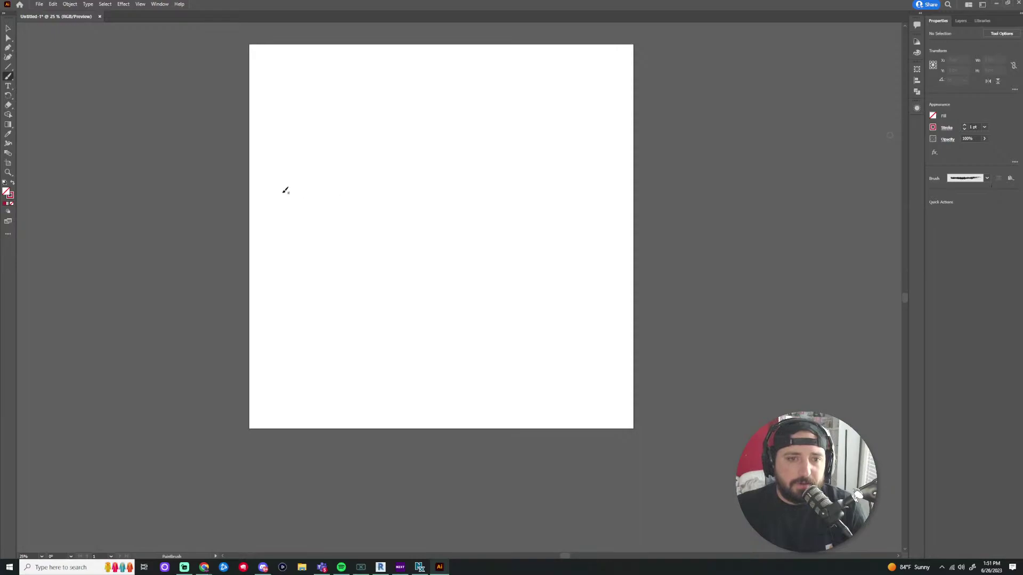
pyautogui.moveTo(283, 192)
pyautogui.mouseDown()
pyautogui.moveTo(414, 205)
pyautogui.moveTo(450, 320)
pyautogui.mouseUp()
pyautogui.scroll(6, 427, 233)
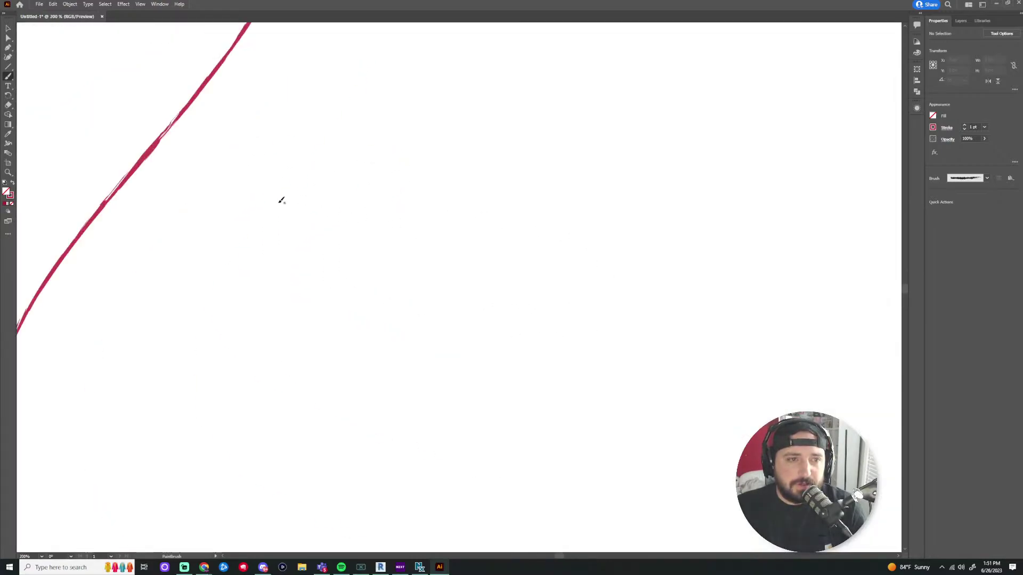
# Select the rough charcoal-textured brush stroke on the artboard and delete it
pyautogui.press('v')
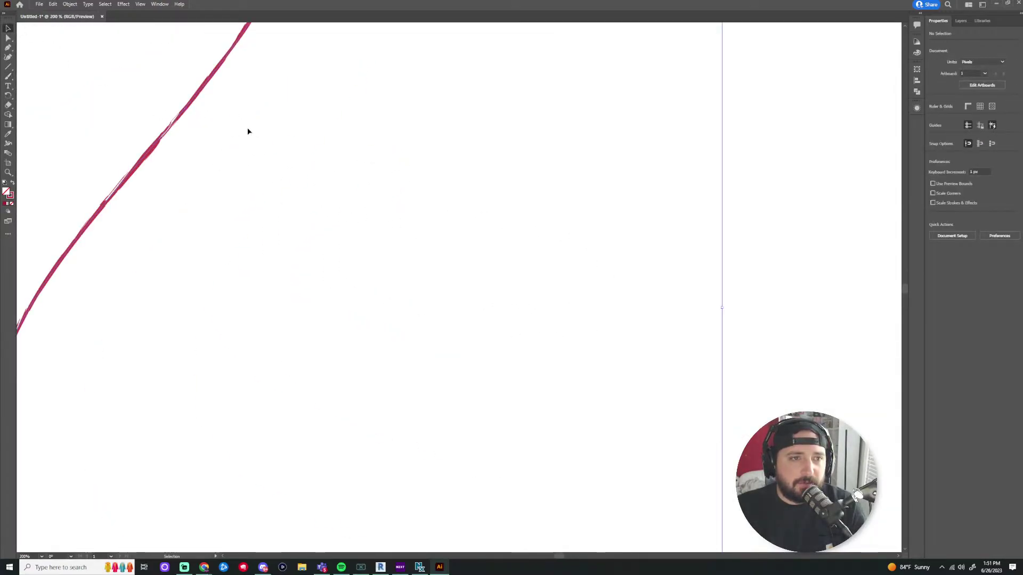
pyautogui.scroll(-2, 304, 144)
pyautogui.scroll(5, 459, 205)
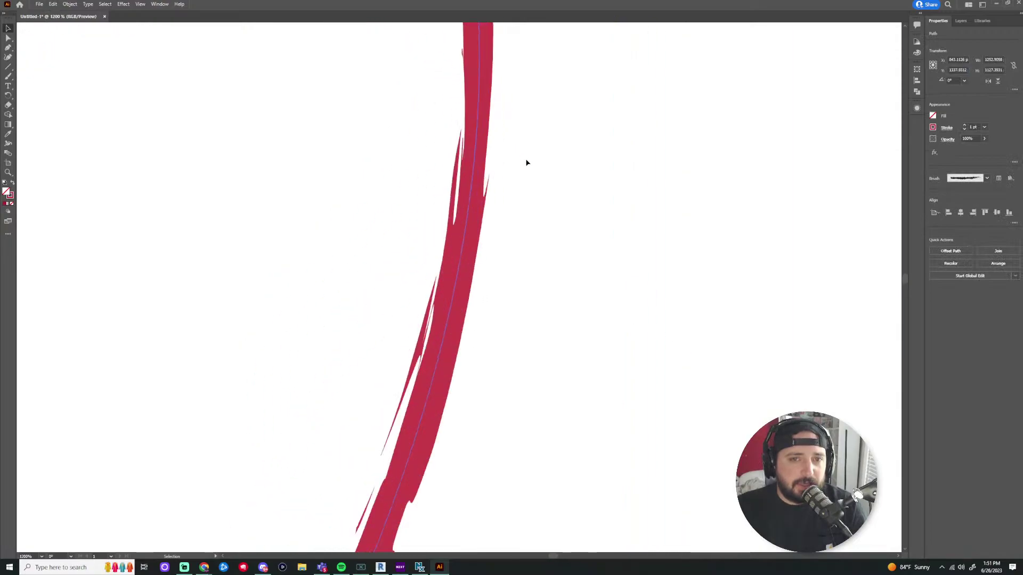
pyautogui.scroll(-4, 547, 199)
pyautogui.scroll(2, 536, 212)
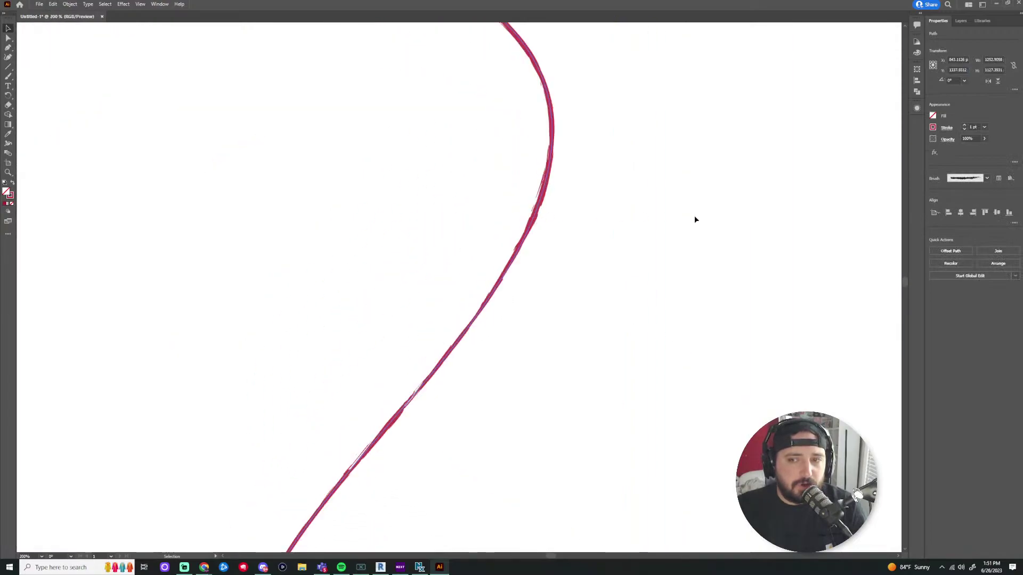
pyautogui.click(582, 227)
pyautogui.click(531, 220)
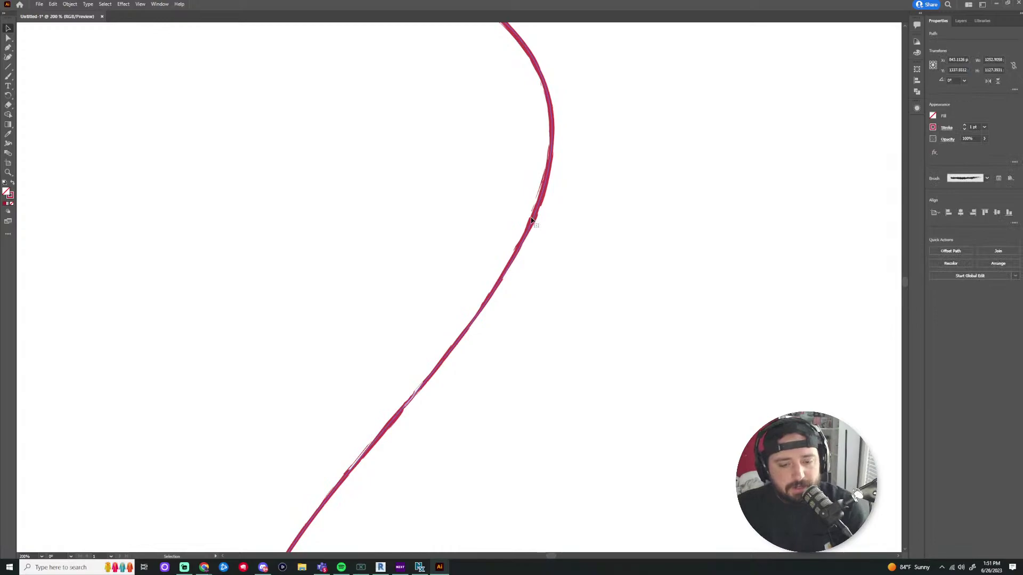
pyautogui.press('Delete')
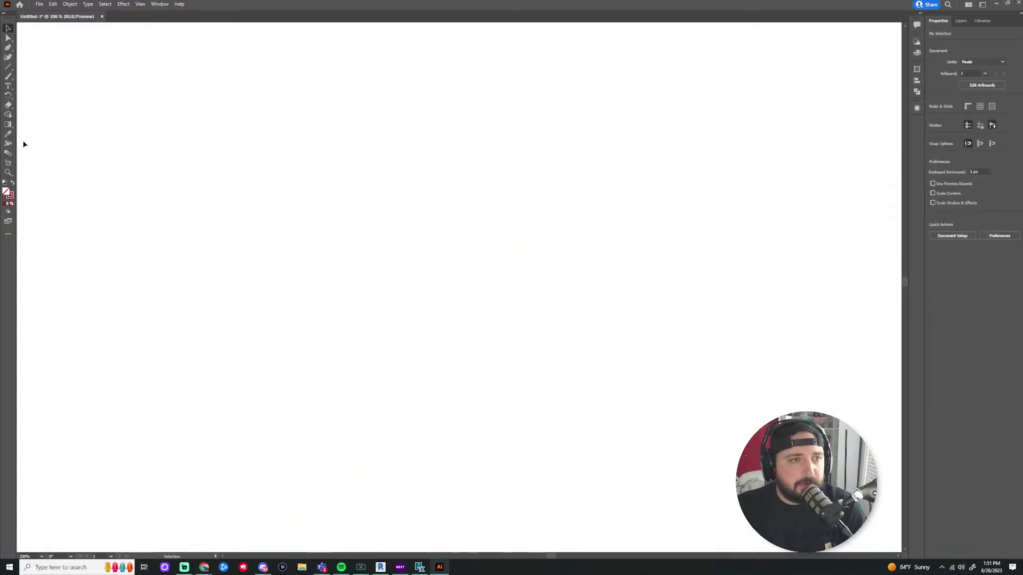
# Choose the large round brush from the brush list for the Paintbrush tool
pyautogui.click(8, 76)
pyautogui.click(987, 178)
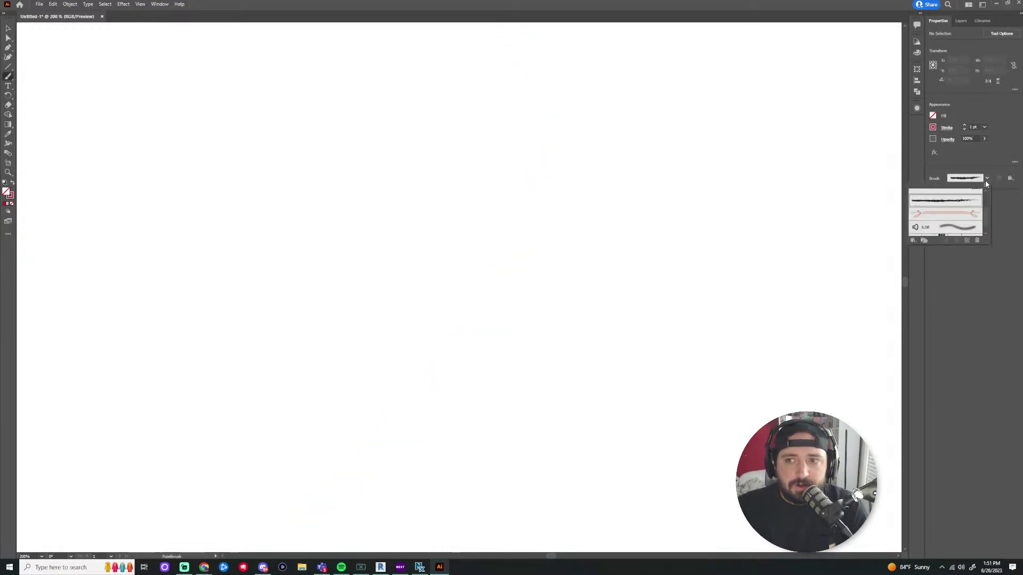
pyautogui.scroll(4, 946, 219)
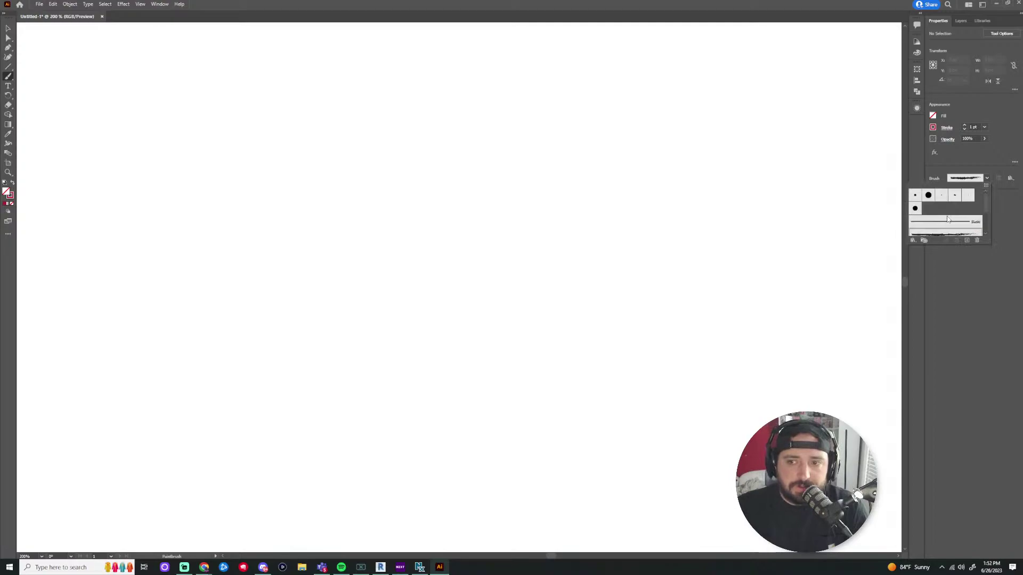
pyautogui.scroll(2, 947, 218)
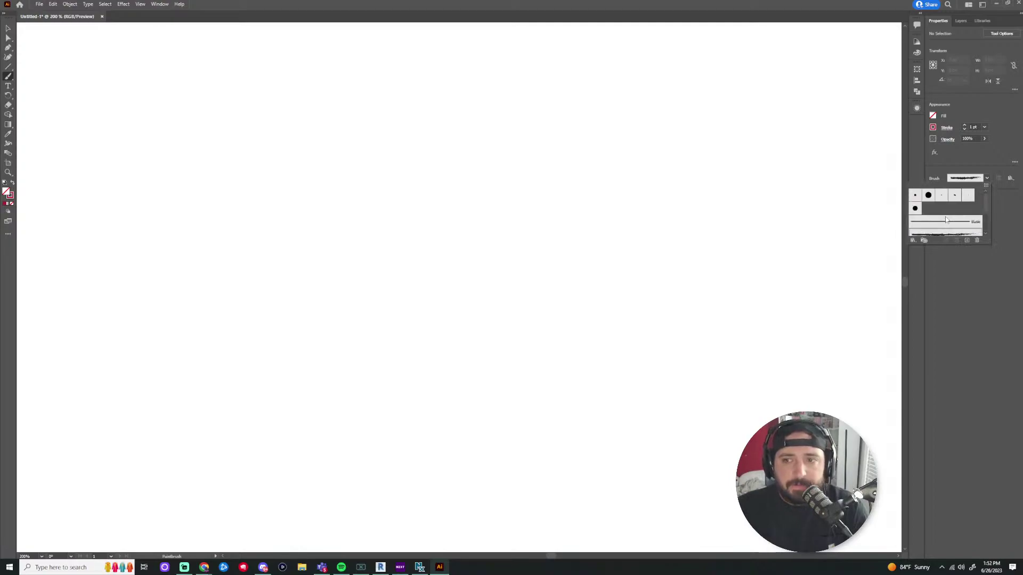
pyautogui.click(928, 195)
# Paint a dot and a diagonal test stroke with the large round brush, and undo them
pyautogui.click(397, 167)
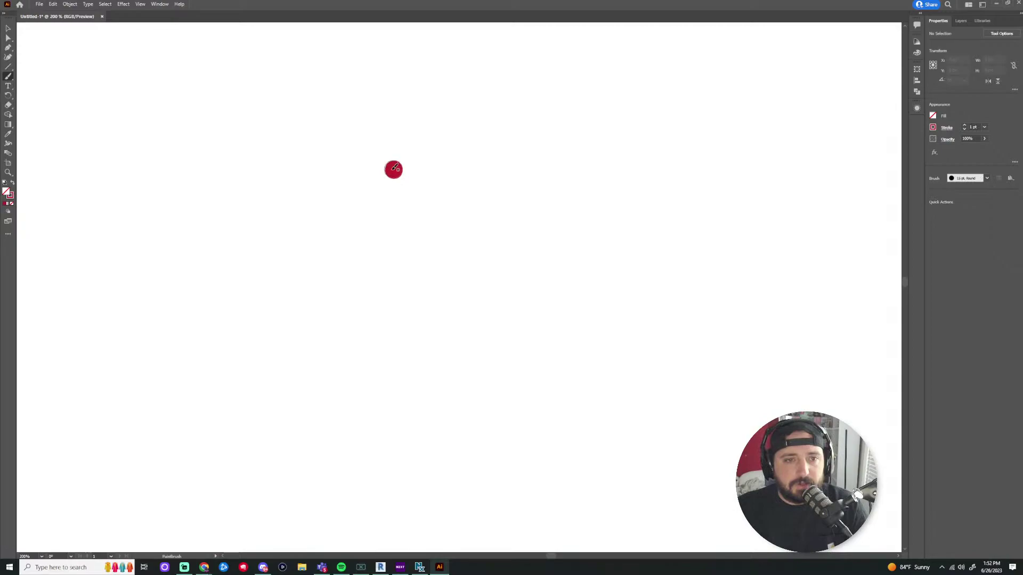
pyautogui.moveTo(320, 191)
pyautogui.mouseDown()
pyautogui.moveTo(566, 251)
pyautogui.moveTo(680, 393)
pyautogui.mouseUp()
pyautogui.scroll(-7, 750, 279)
pyautogui.press('v')
pyautogui.hotkey('ctrl', 'z')
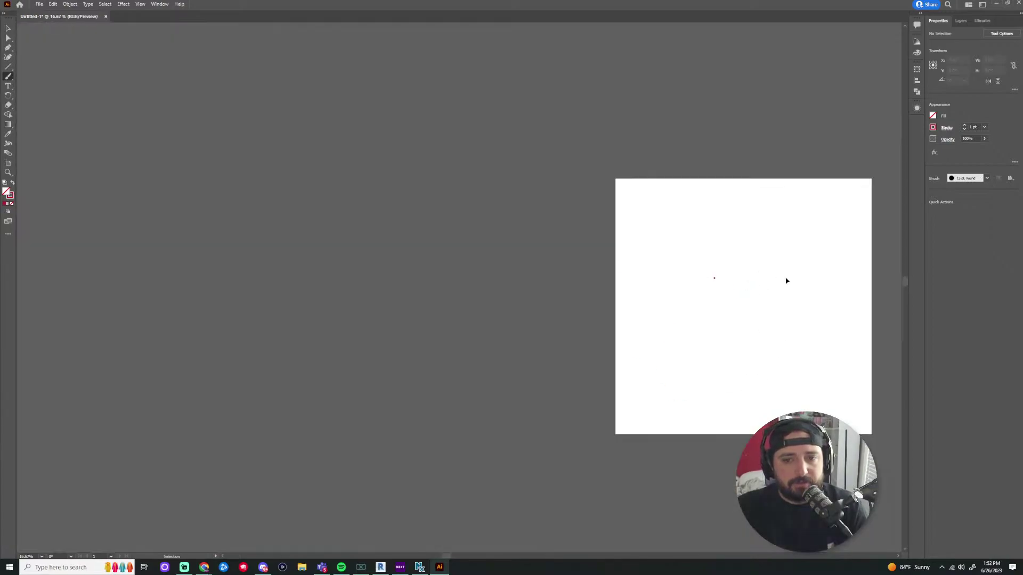
# Paint a winding freehand stroke running diagonally down across the artboard, and undo it
pyautogui.scroll(3, 783, 278)
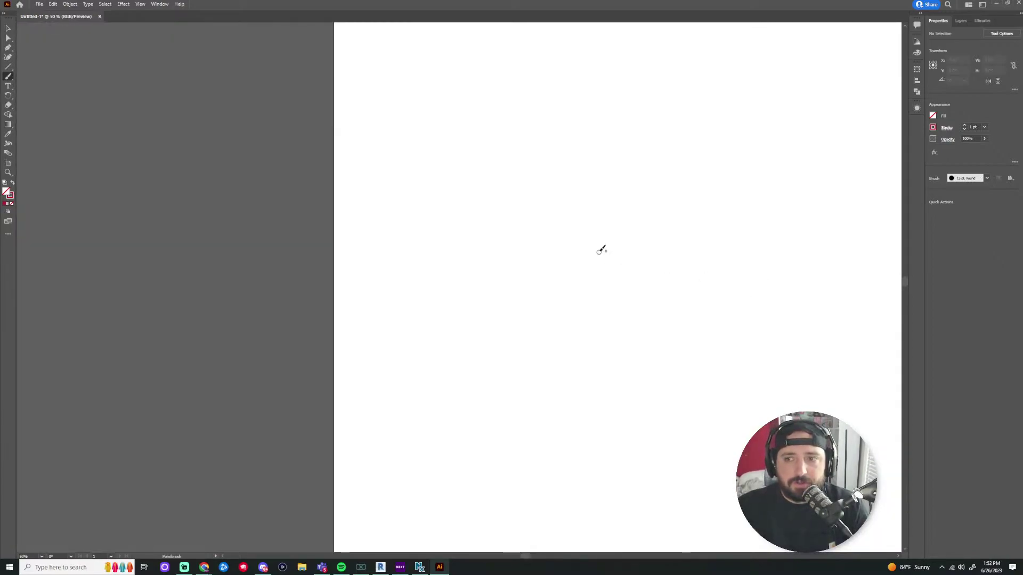
pyautogui.moveTo(423, 260)
pyautogui.mouseDown()
pyautogui.moveTo(503, 205)
pyautogui.moveTo(553, 313)
pyautogui.moveTo(681, 396)
pyautogui.moveTo(725, 447)
pyautogui.mouseUp()
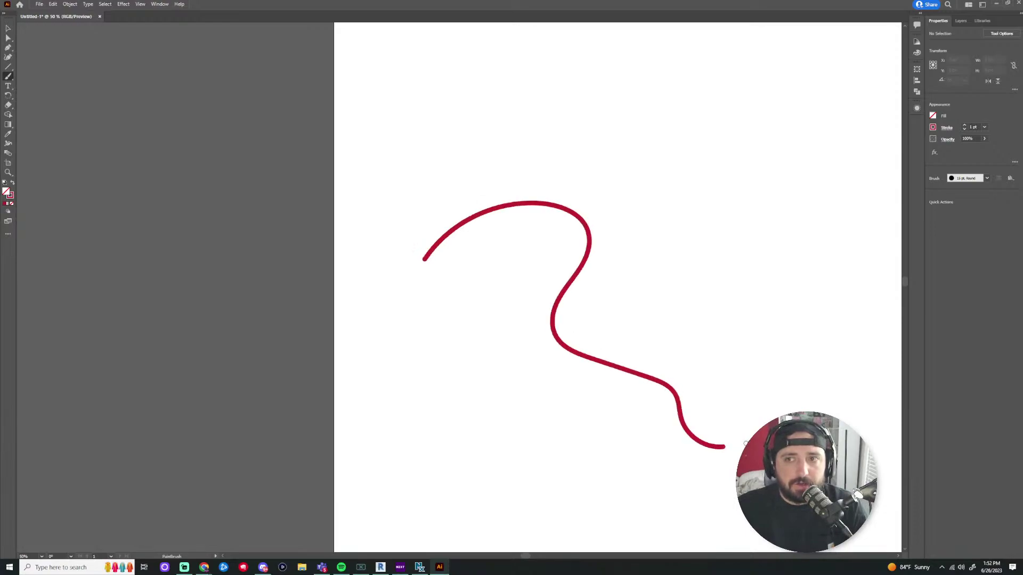
pyautogui.scroll(-3, 578, 320)
pyautogui.hotkey('ctrl', 'z')
pyautogui.scroll(4, 411, 304)
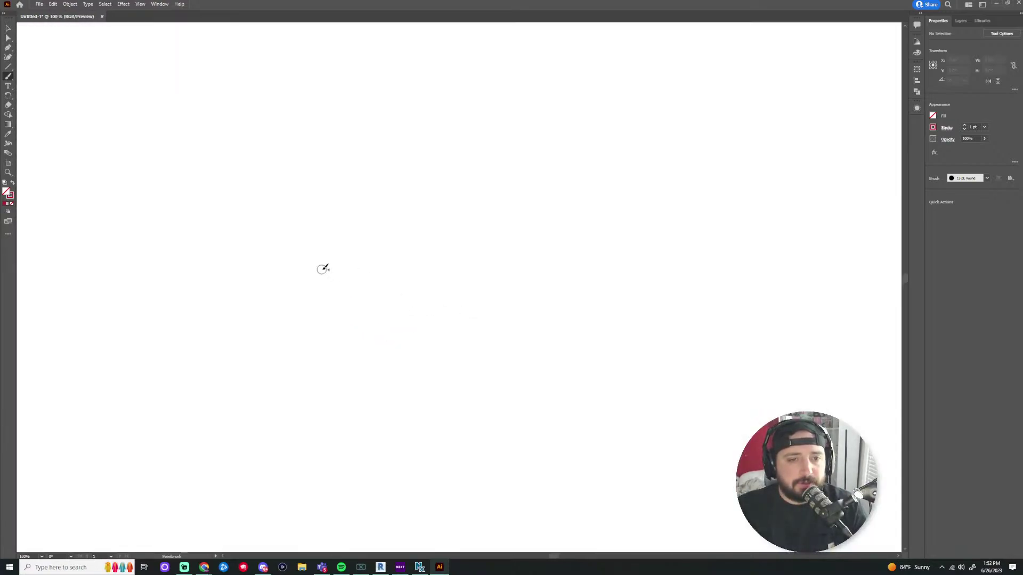
# Paint two more freehand test strokes starting near the artboard's upper-left corner, undoing each one
pyautogui.scroll(-2, 321, 266)
pyautogui.moveTo(174, 207)
pyautogui.mouseDown()
pyautogui.moveTo(269, 178)
pyautogui.moveTo(388, 206)
pyautogui.moveTo(376, 298)
pyautogui.moveTo(501, 402)
pyautogui.mouseUp()
pyautogui.hotkey('ctrl', 'z')
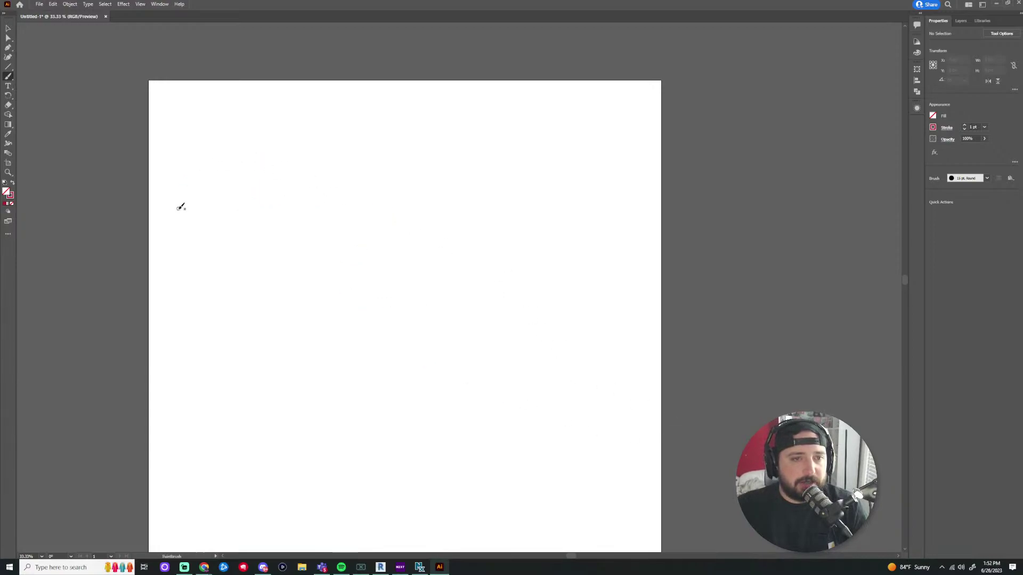
pyautogui.moveTo(178, 208)
pyautogui.mouseDown()
pyautogui.moveTo(180, 176)
pyautogui.moveTo(194, 166)
pyautogui.moveTo(366, 183)
pyautogui.mouseUp()
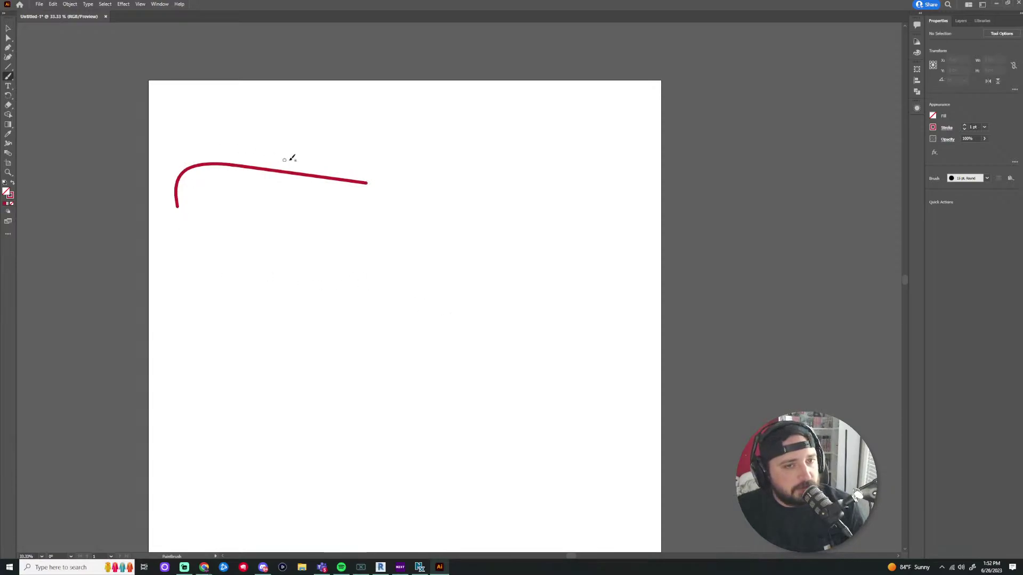
pyautogui.hotkey('ctrl', 'z')
# Set the Paintbrush fidelity fully to Accurate, paint a short test stroke near the artboard's upper-left corner, and undo it
pyautogui.click(1001, 33)
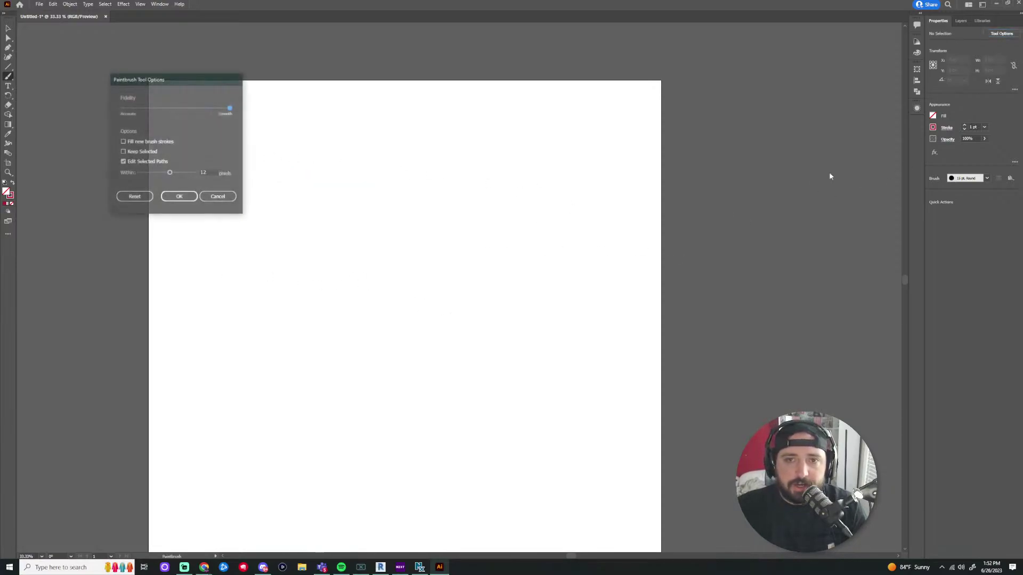
pyautogui.moveTo(140, 88)
pyautogui.mouseDown()
pyautogui.moveTo(713, 109)
pyautogui.moveTo(708, 91)
pyautogui.moveTo(724, 101)
pyautogui.mouseUp()
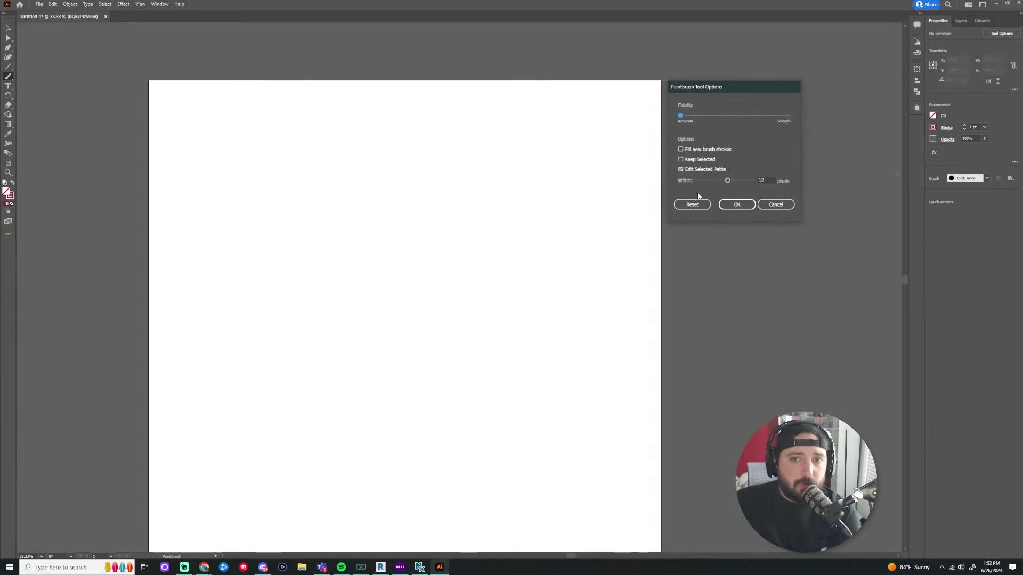
pyautogui.click(732, 204)
pyautogui.moveTo(191, 173)
pyautogui.mouseDown()
pyautogui.moveTo(233, 159)
pyautogui.moveTo(315, 158)
pyautogui.mouseUp()
pyautogui.hotkey('ctrl', 'z')
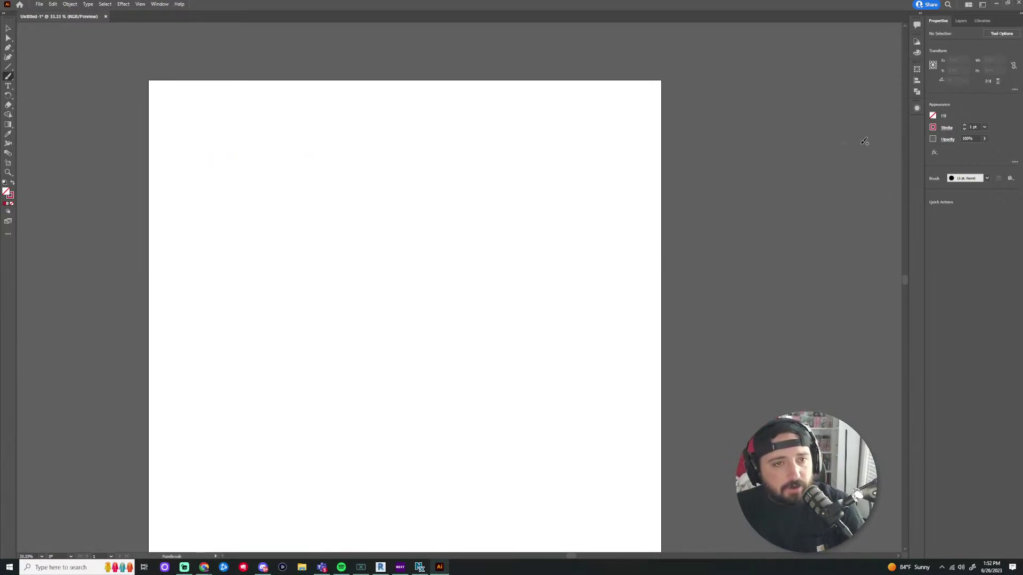
# Set the Paintbrush fidelity midway between Accurate and Smooth, paint a wavy test stroke along the artboard's upper left, and undo it
pyautogui.click(1001, 33)
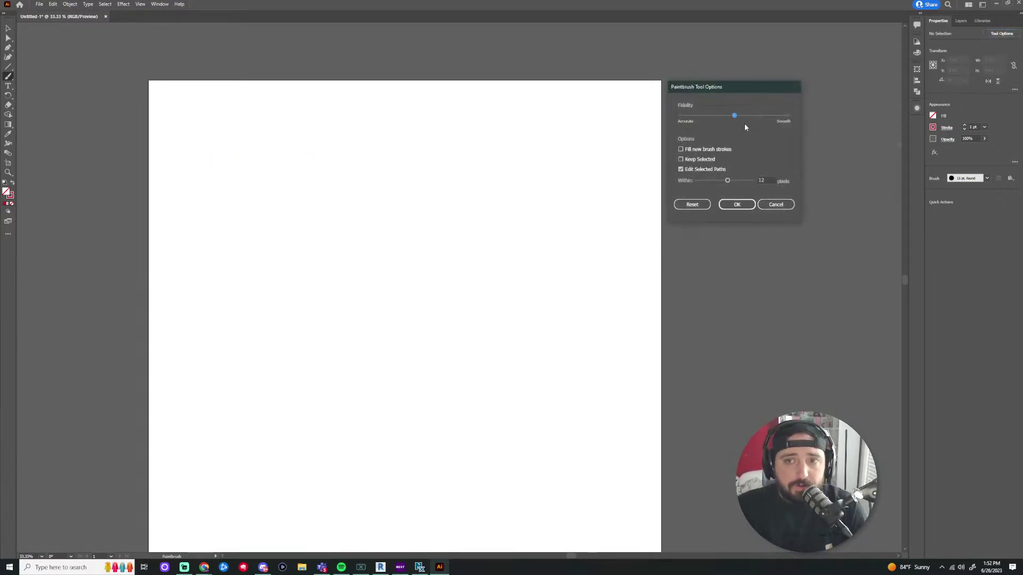
pyautogui.click(737, 204)
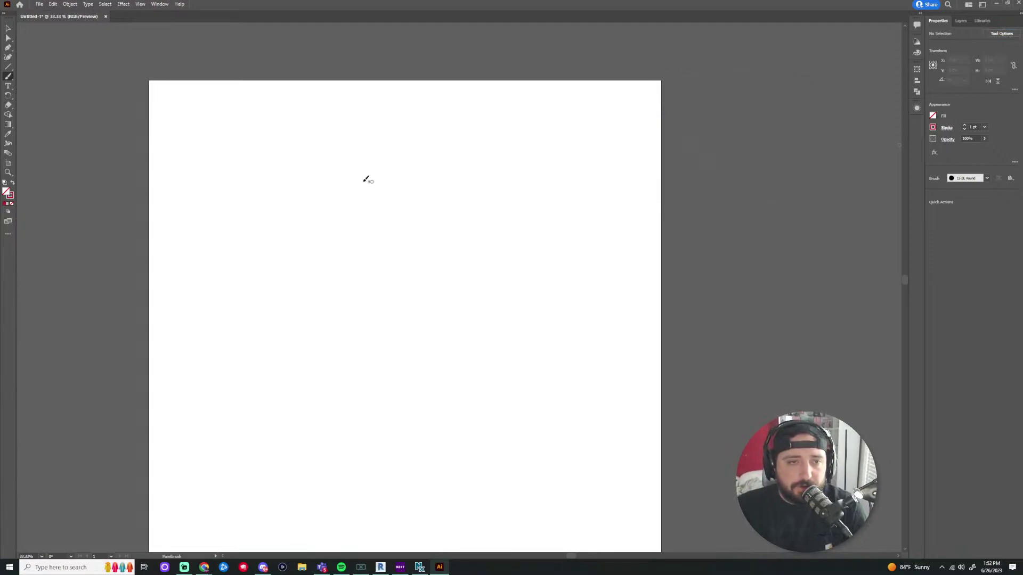
pyautogui.moveTo(186, 155)
pyautogui.mouseDown()
pyautogui.moveTo(251, 141)
pyautogui.moveTo(405, 157)
pyautogui.mouseUp()
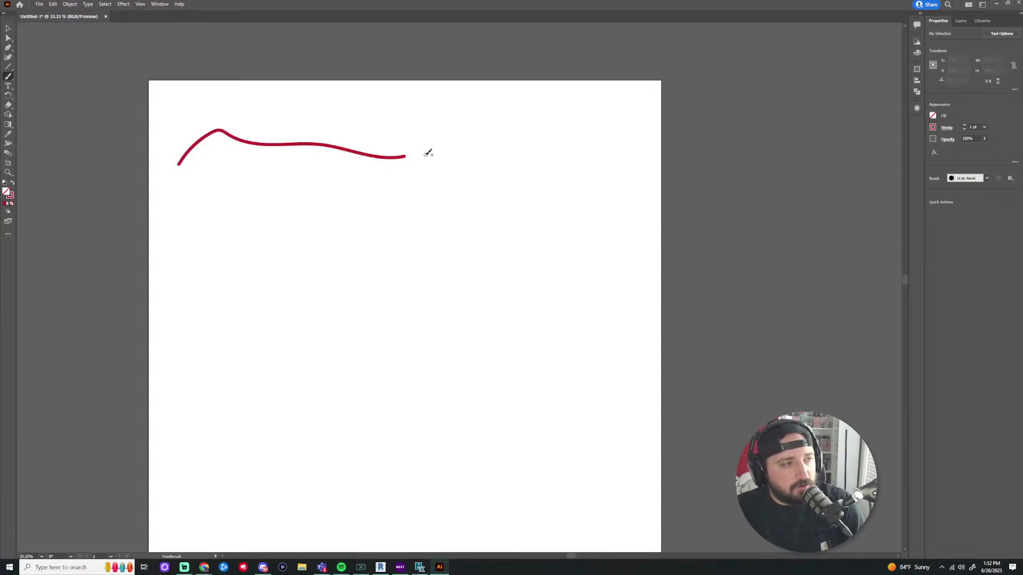
pyautogui.hotkey('ctrl', 'z')
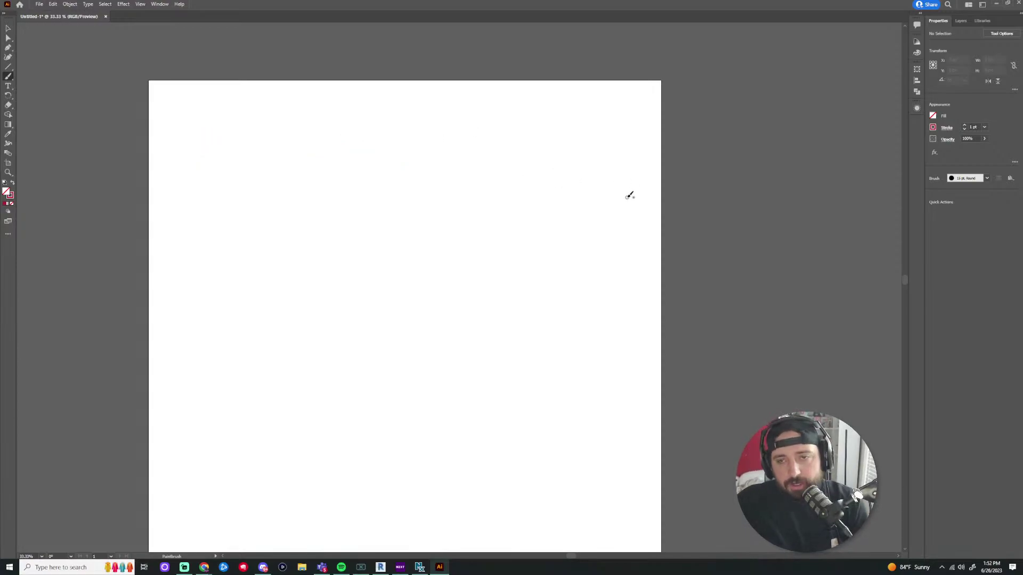
# Paint two nearly closed, blob-shaped freehand outlines on the artboard, undoing each one
pyautogui.moveTo(211, 254)
pyautogui.mouseDown()
pyautogui.moveTo(217, 127)
pyautogui.moveTo(434, 244)
pyautogui.moveTo(514, 371)
pyautogui.moveTo(320, 351)
pyautogui.moveTo(251, 277)
pyautogui.moveTo(213, 258)
pyautogui.mouseUp()
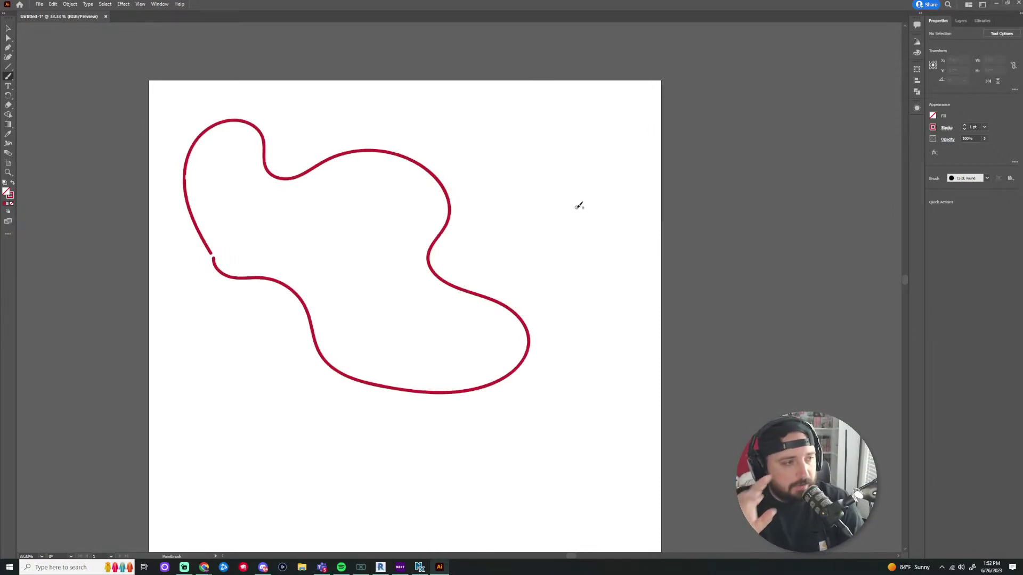
pyautogui.hotkey('ctrl', 'z')
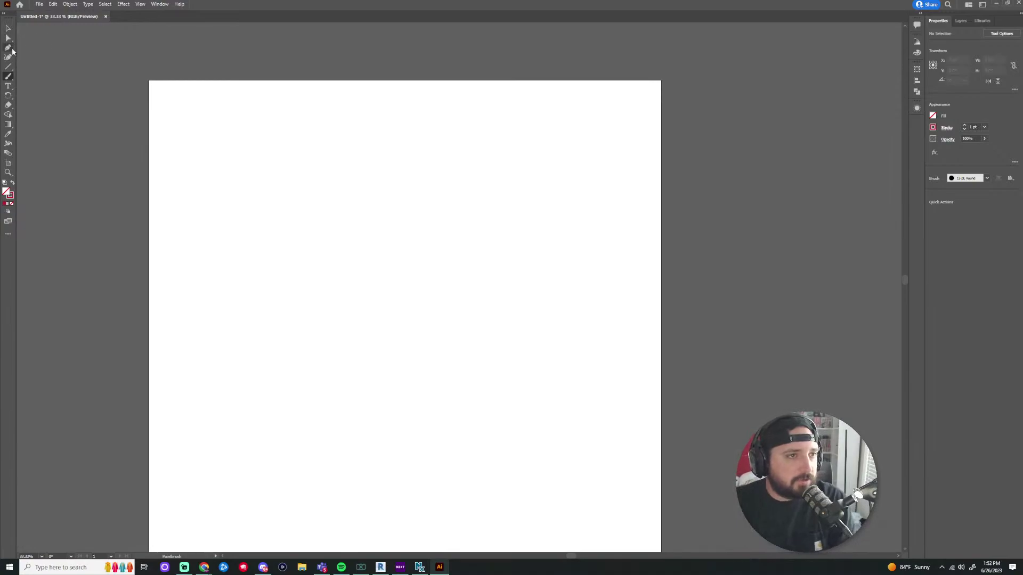
pyautogui.moveTo(297, 131)
pyautogui.mouseDown()
pyautogui.moveTo(228, 195)
pyautogui.moveTo(365, 272)
pyautogui.moveTo(482, 205)
pyautogui.moveTo(406, 140)
pyautogui.moveTo(292, 142)
pyautogui.mouseUp()
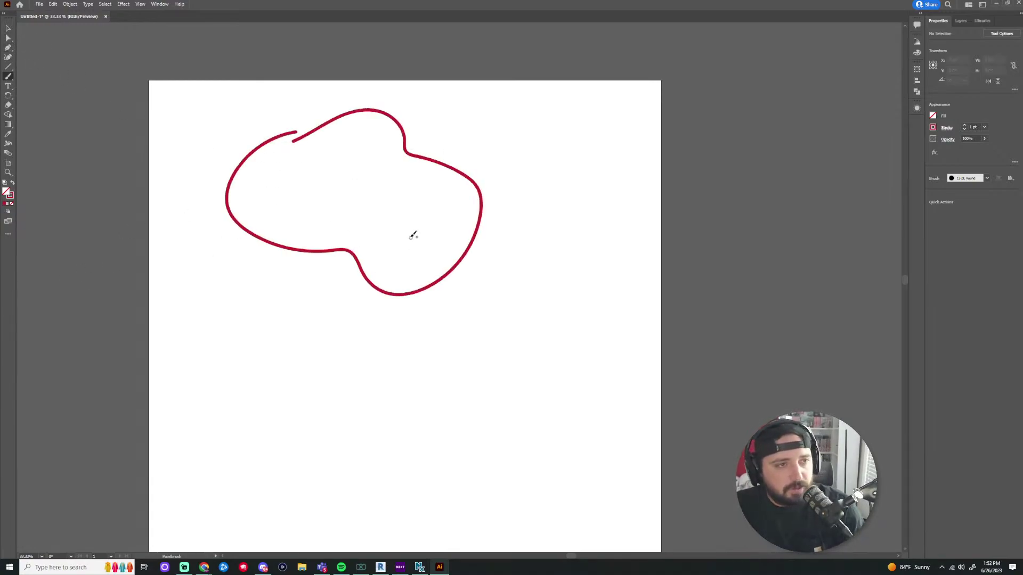
pyautogui.hotkey('ctrl', 'z')
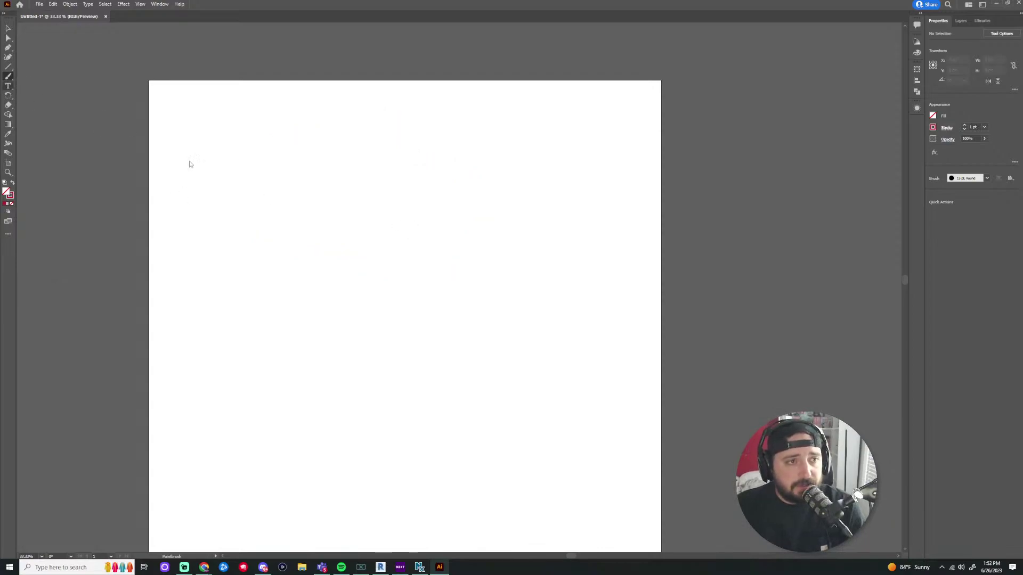
# Create a placeholder text area about 2070 x 1140 px in the artboard's upper half, and delete it
pyautogui.press('t')
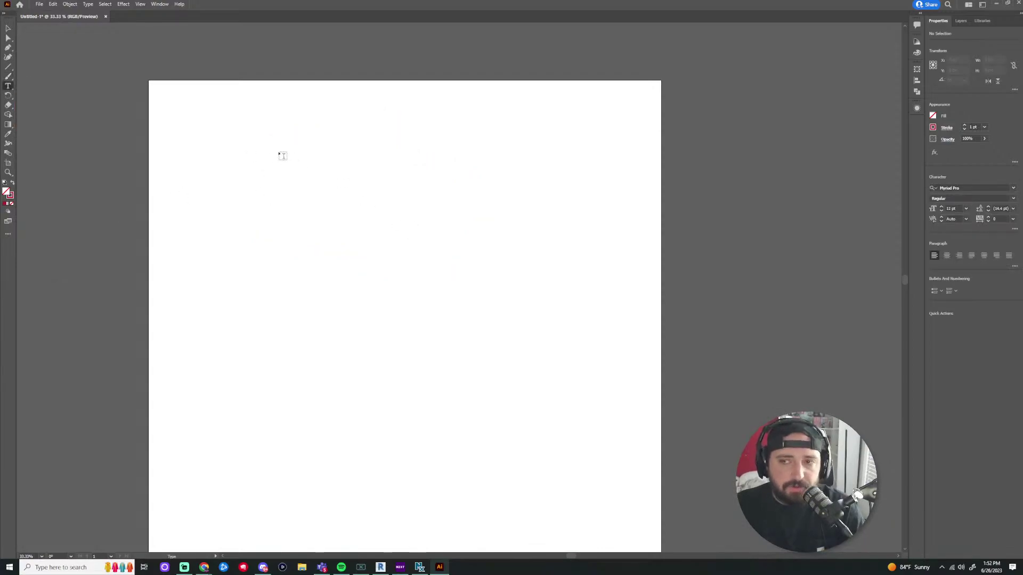
pyautogui.moveTo(193, 110); pyautogui.dragTo(607, 339)
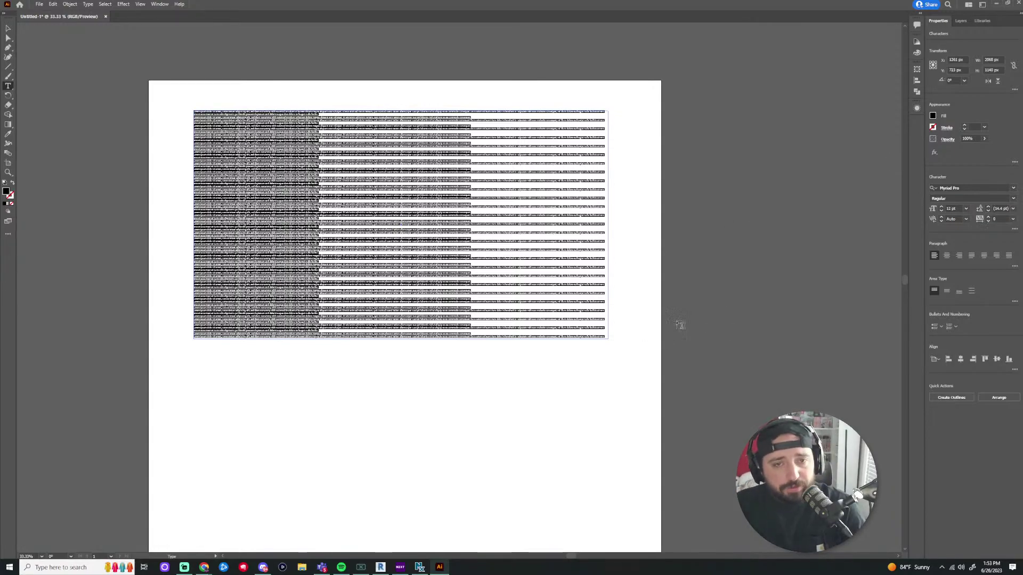
pyautogui.click(8, 28)
pyautogui.click(330, 86)
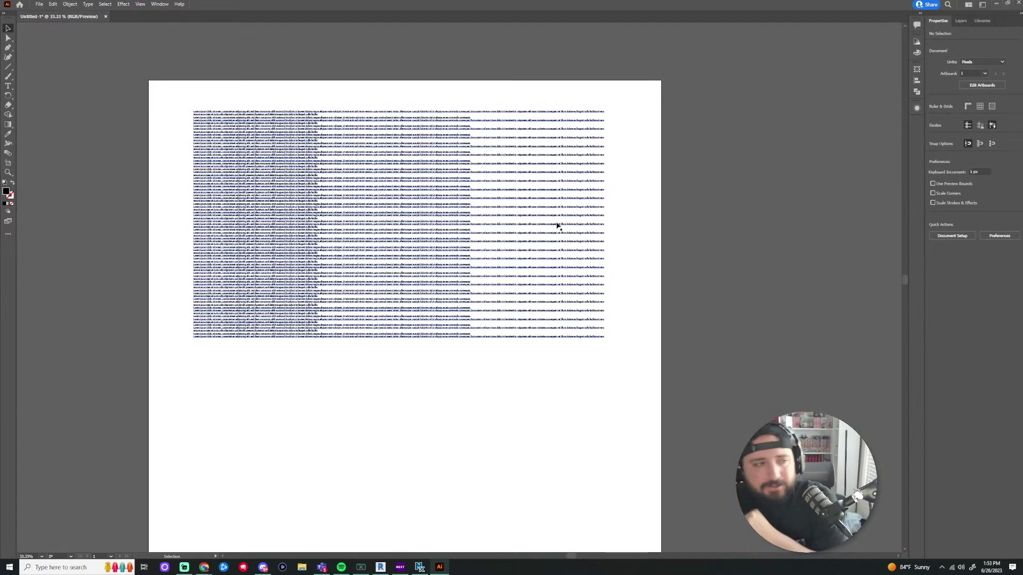
pyautogui.click(230, 117)
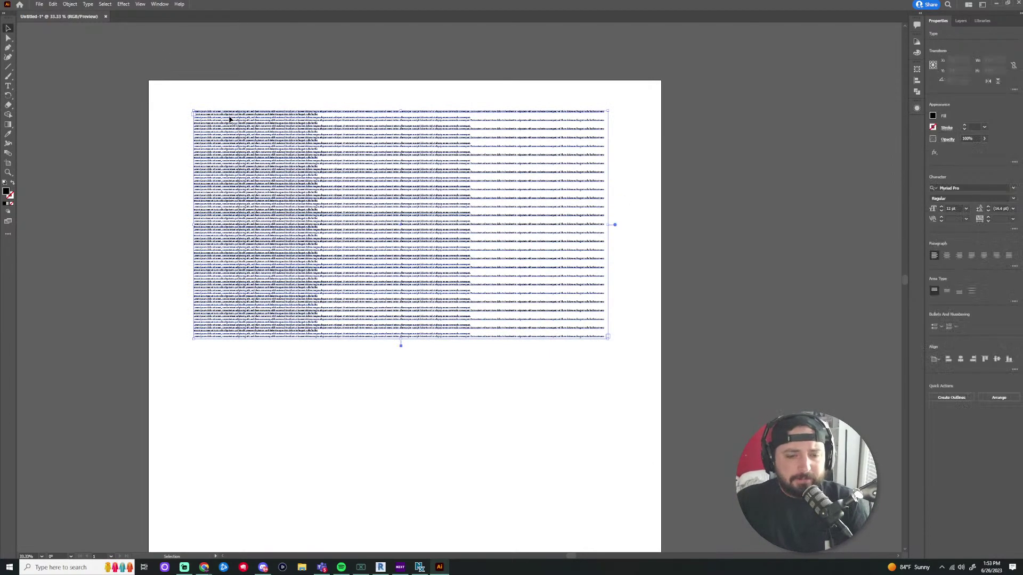
pyautogui.press('Delete')
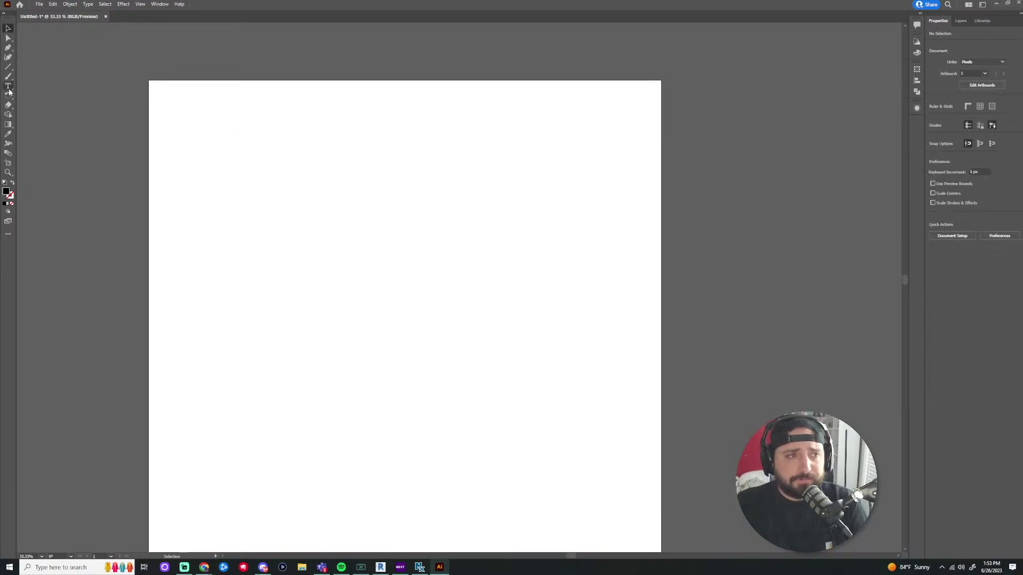
# Create a placeholder text area about 1770 x 1000 px in the artboard's upper half and set its font size to 100 pt
pyautogui.click(9, 88)
pyautogui.moveTo(244, 130); pyautogui.dragTo(598, 330)
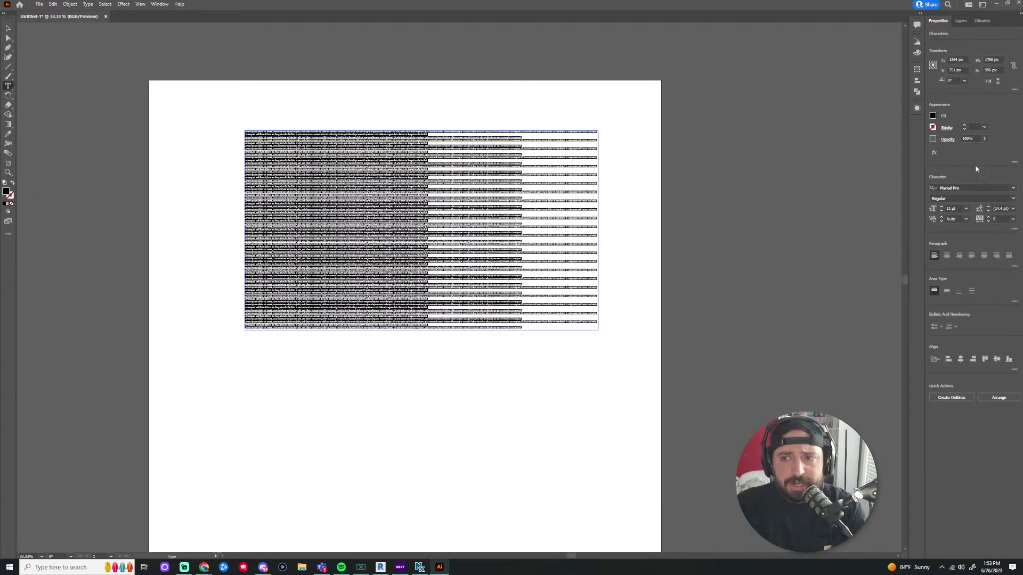
pyautogui.click(957, 208)
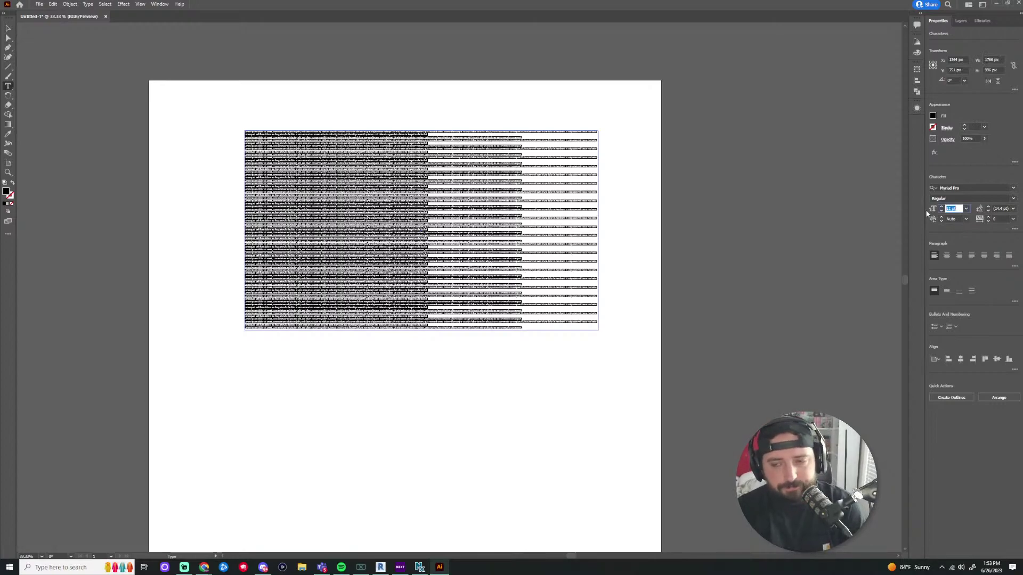
pyautogui.write('10')
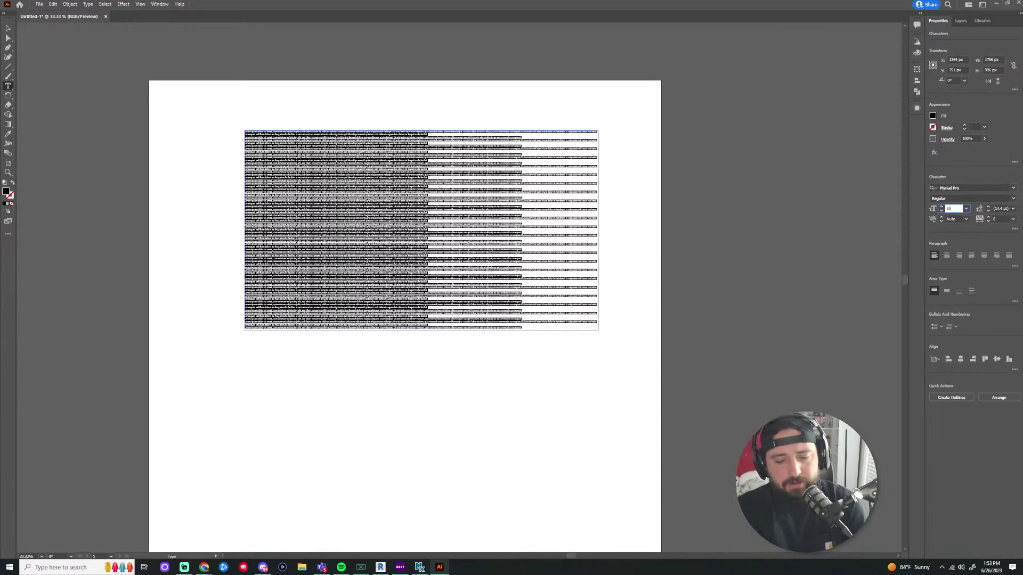
pyautogui.write('0')
pyautogui.press('Return')
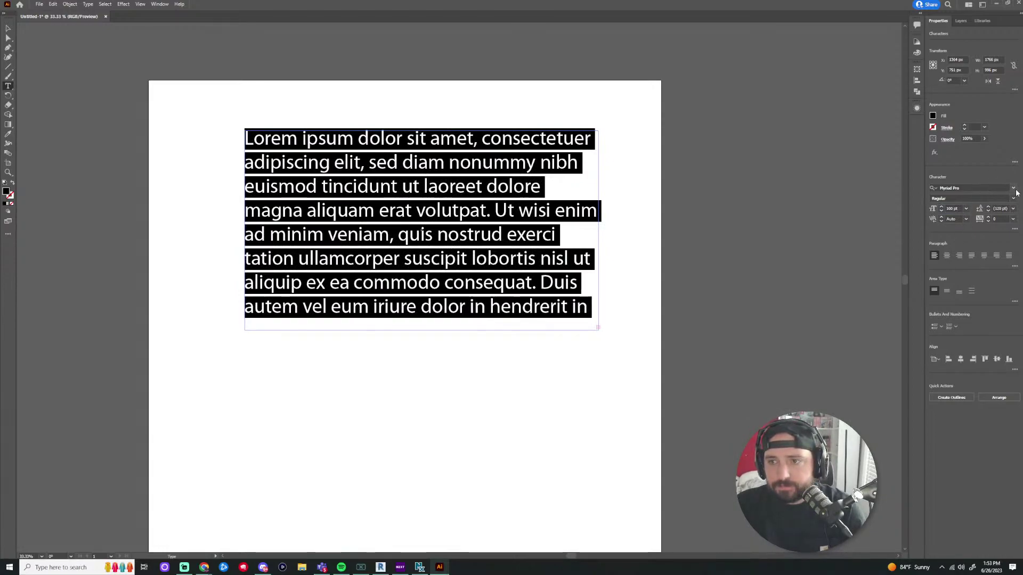
# Change the placeholder text's font to Bank Gothic Medium BT
pyautogui.click(985, 189)
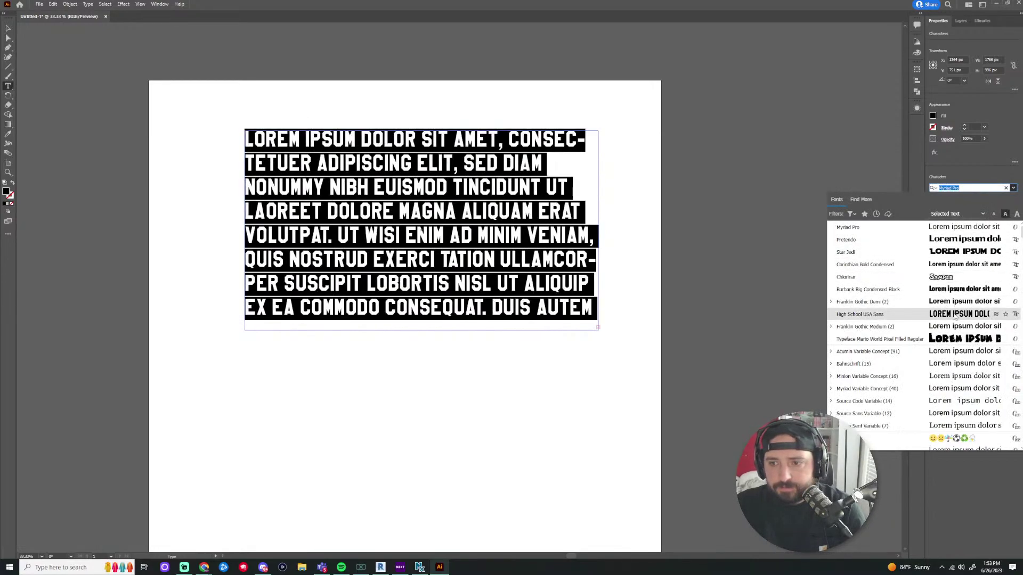
pyautogui.scroll(-5, 952, 320)
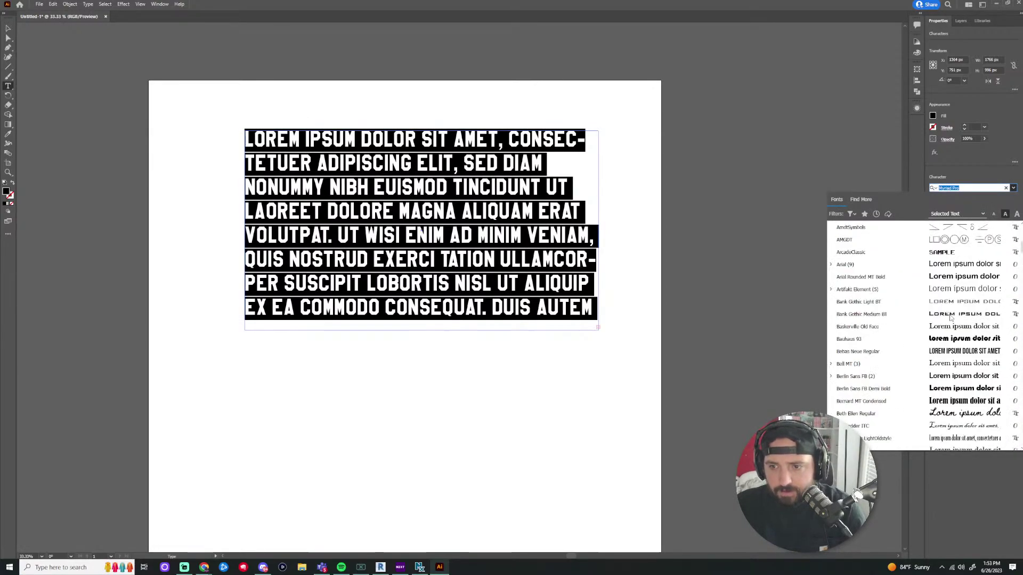
pyautogui.click(948, 315)
pyautogui.click(584, 348)
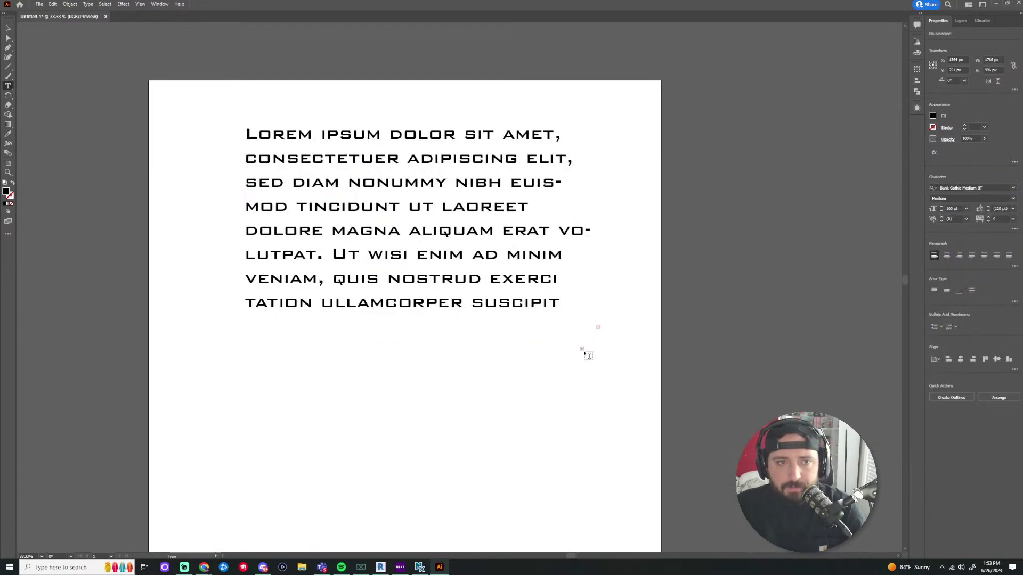
# Try replacing the visible placeholder paragraph with "TEST", and undo the replacement
pyautogui.moveTo(565, 309); pyautogui.dragTo(220, 114)
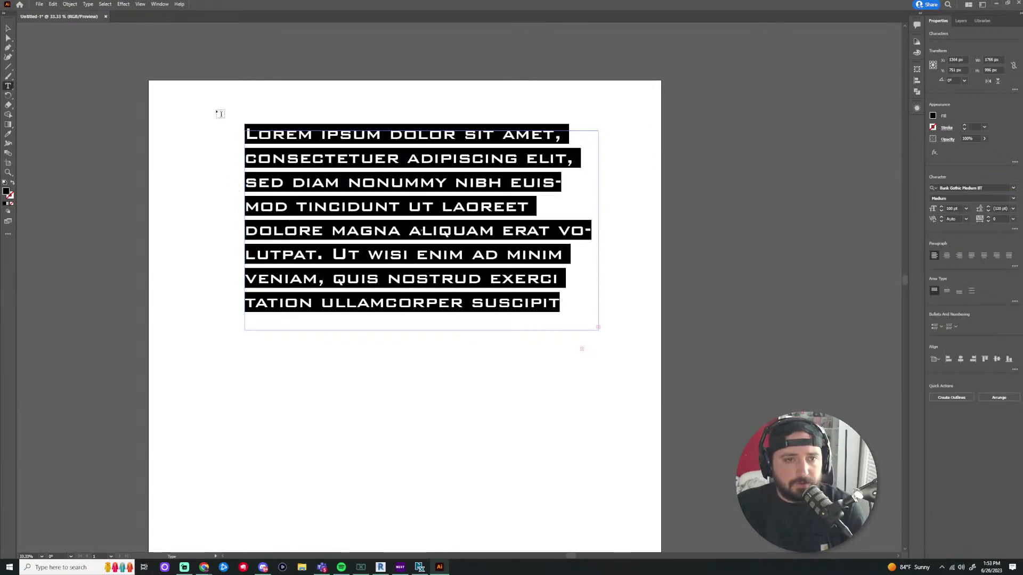
pyautogui.write('TEST lobortis nisl ut aliquip')
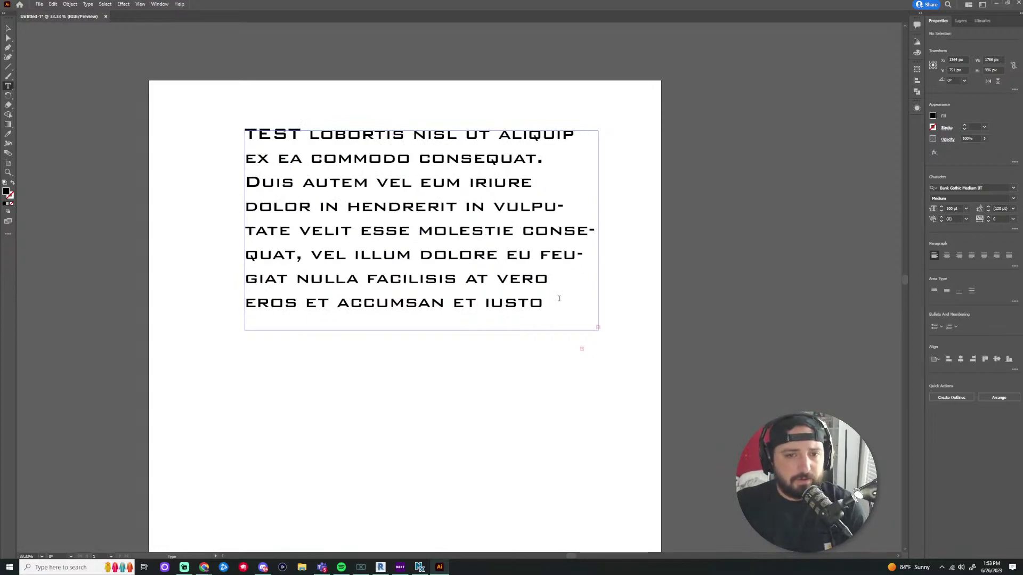
pyautogui.tripleClick(525, 282)
pyautogui.hotkey('ctrl', 'z')
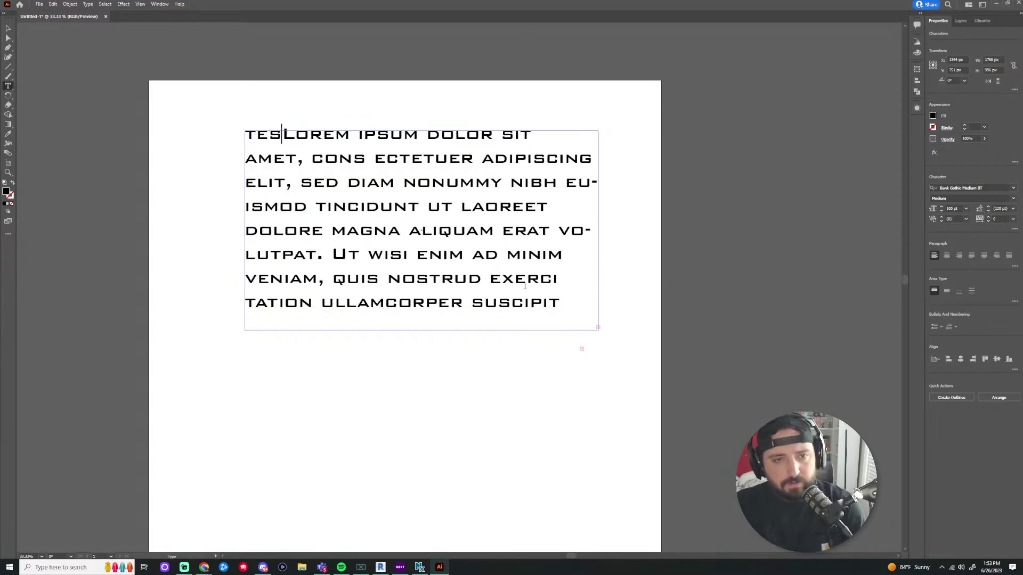
# Clear the visible placeholder lines and delete the whole text area from the artboard
pyautogui.moveTo(566, 302); pyautogui.dragTo(232, 79)
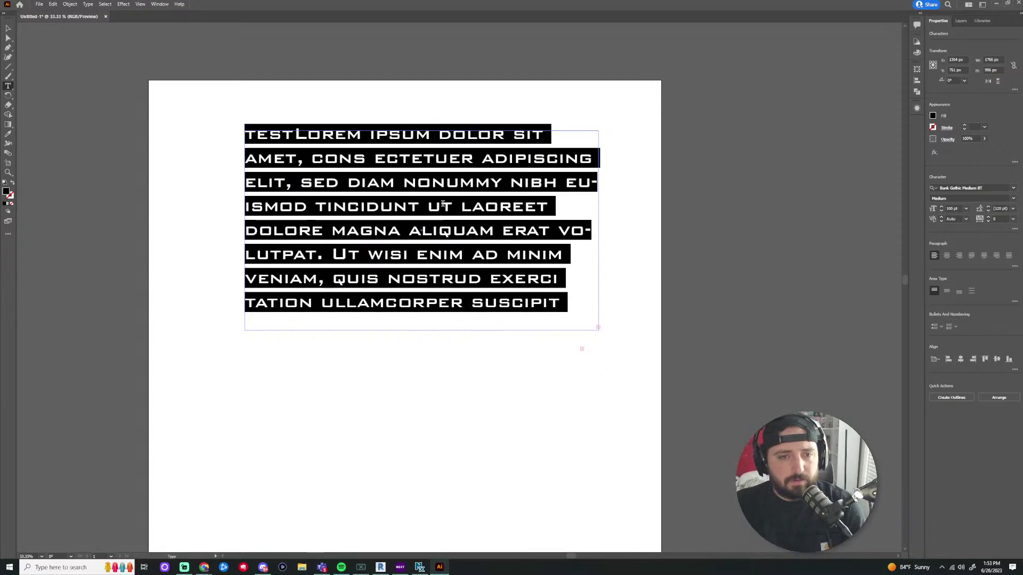
pyautogui.press('Delete')
pyautogui.press('Escape')
pyautogui.press('v')
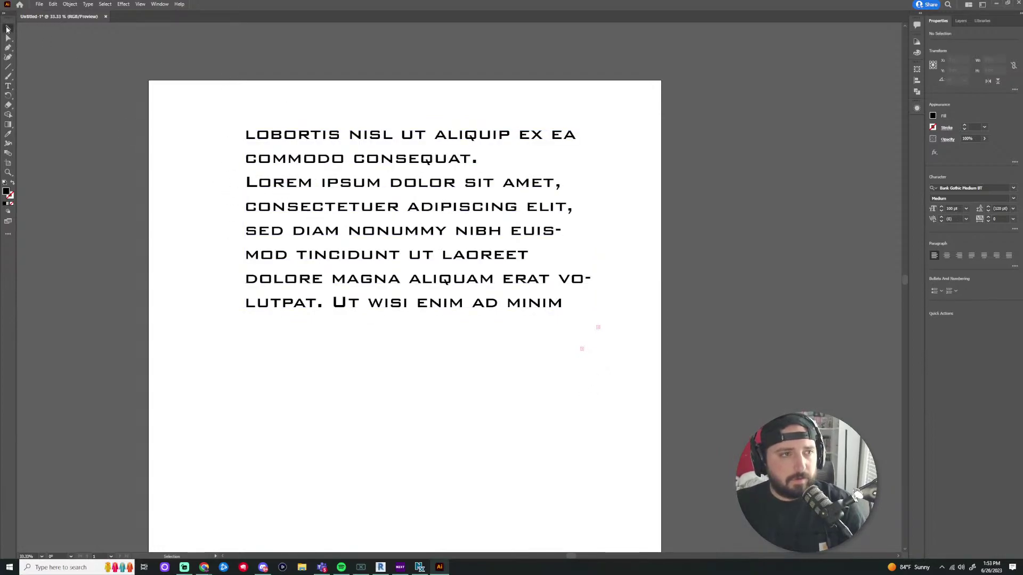
pyautogui.click(287, 205)
pyautogui.press('Delete')
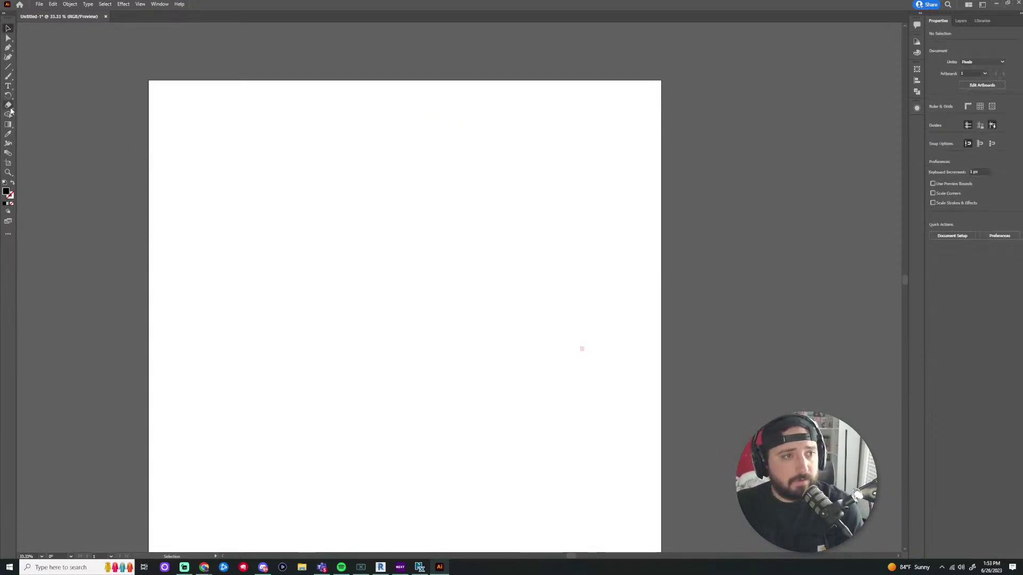
# Place point text reading "test" in the upper middle of the artboard, and finish text editing
pyautogui.click(8, 85)
pyautogui.click(357, 202)
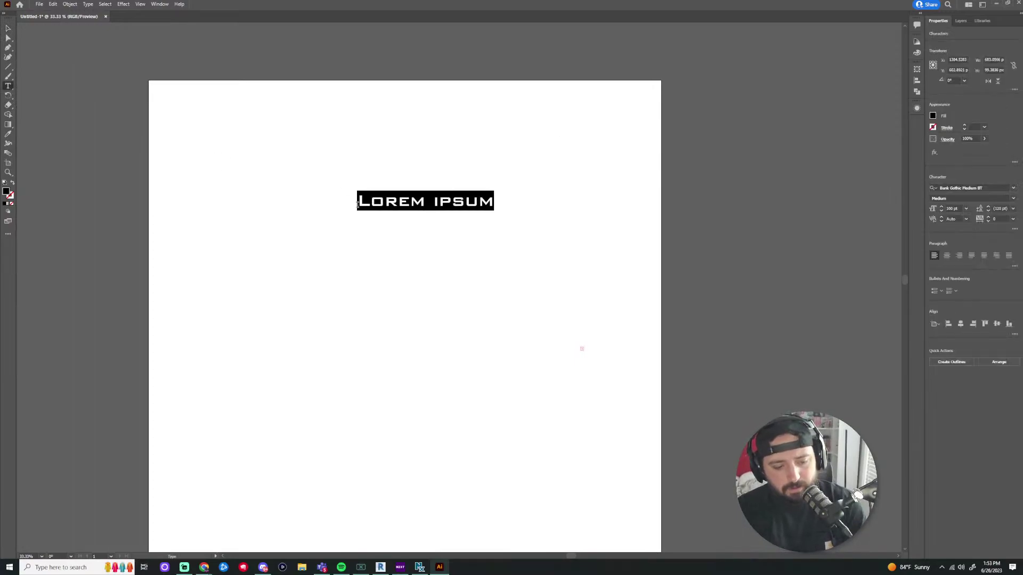
pyautogui.write('test')
pyautogui.click(8, 28)
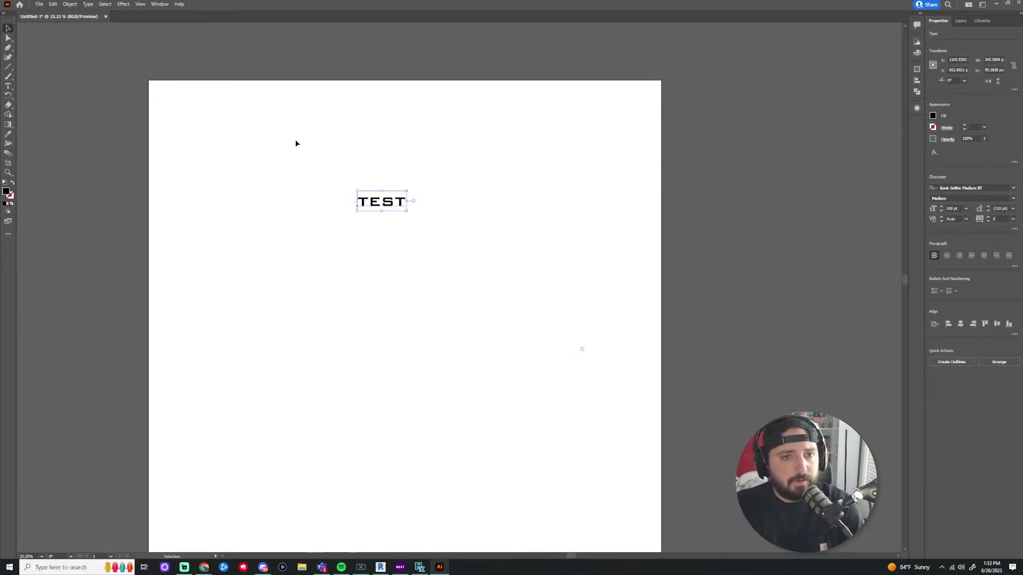
# Set the font size of the TEST text to 500 pt
pyautogui.moveTo(469, 164); pyautogui.dragTo(405, 203)
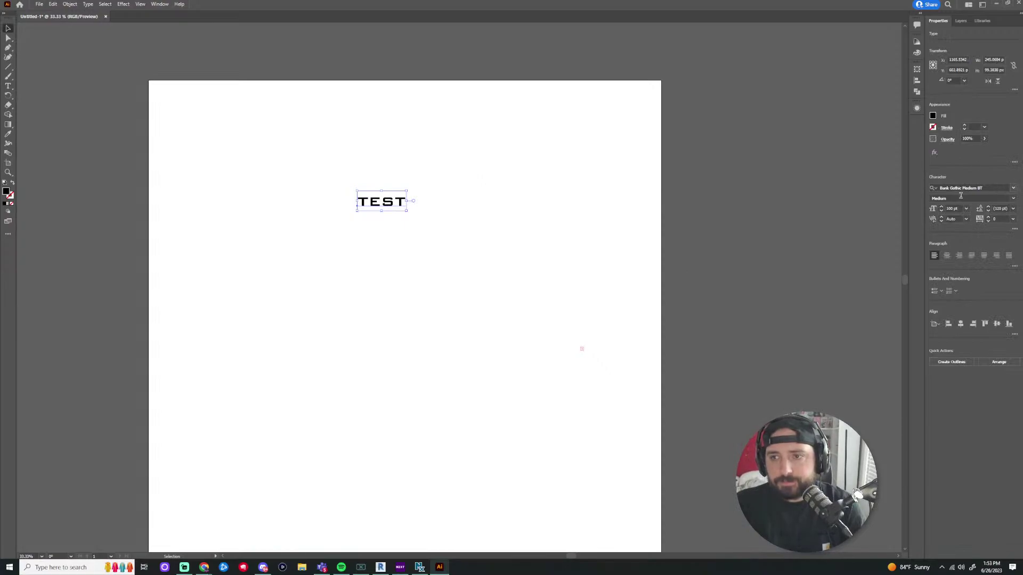
pyautogui.click(965, 208)
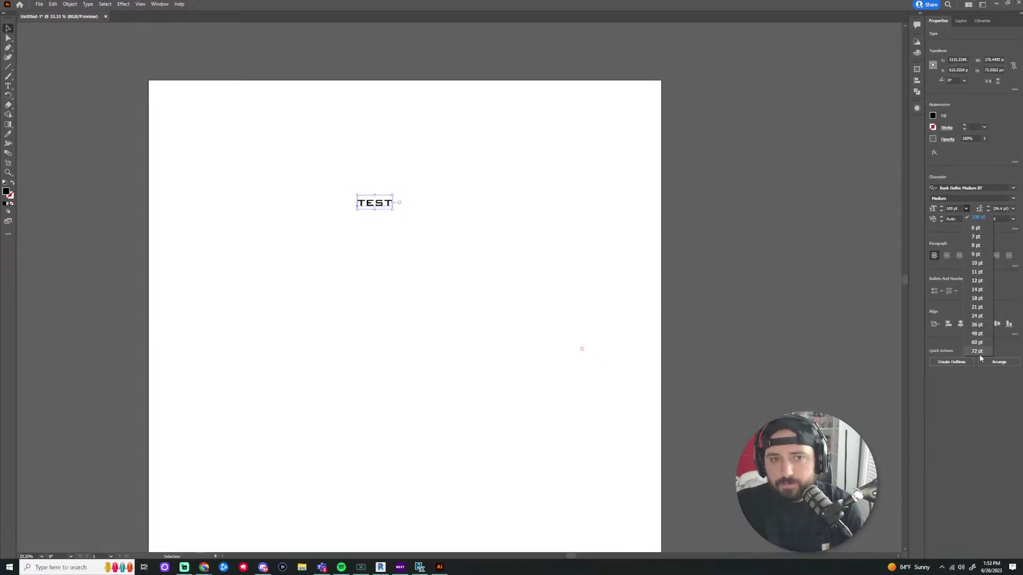
pyautogui.click(952, 209)
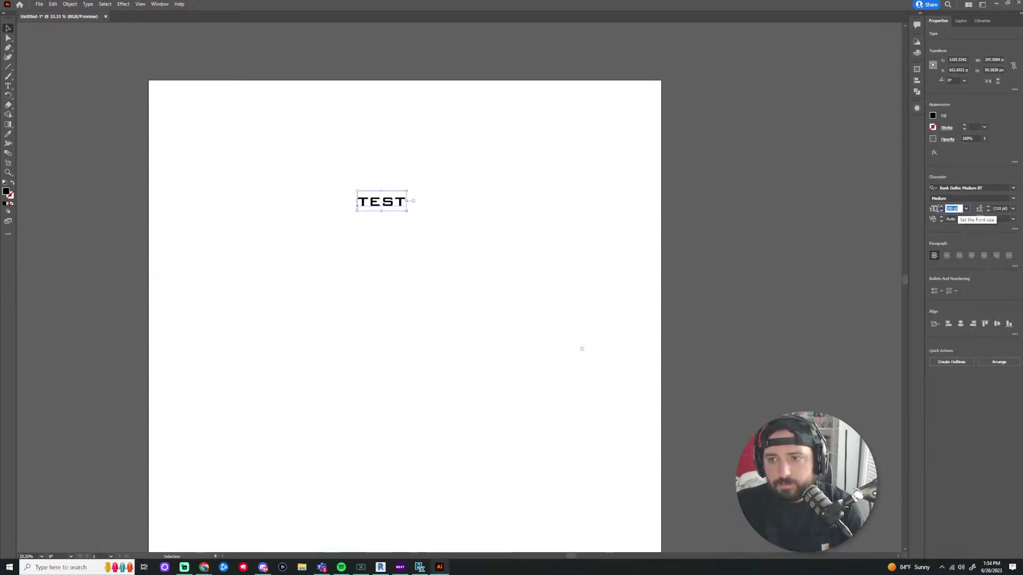
pyautogui.write('500')
pyautogui.press('Return')
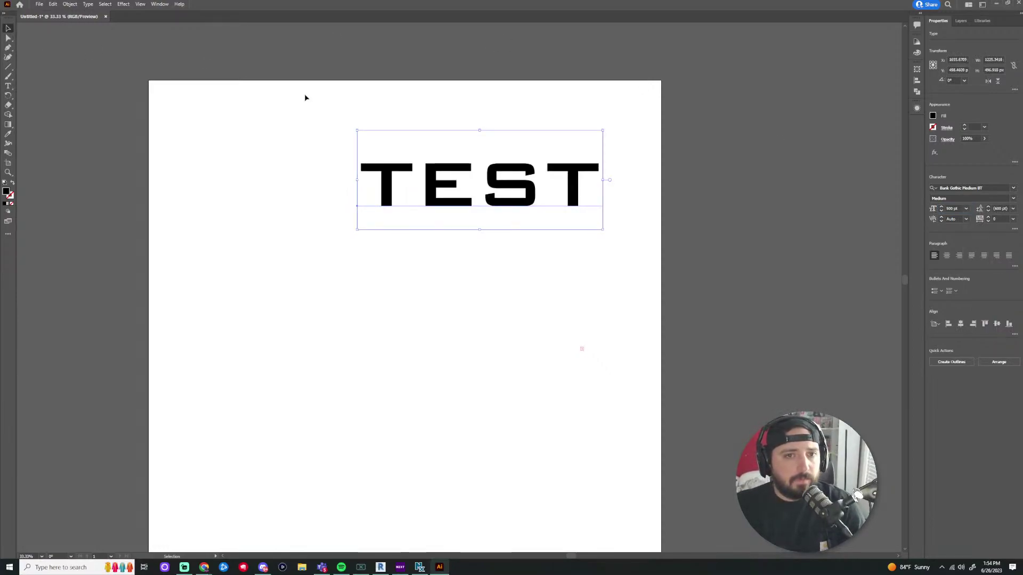
# Move the TEST text down and to the left on the artboard, try enlarging it, and undo the enlargement
pyautogui.click(330, 120)
pyautogui.moveTo(434, 197); pyautogui.dragTo(344, 229)
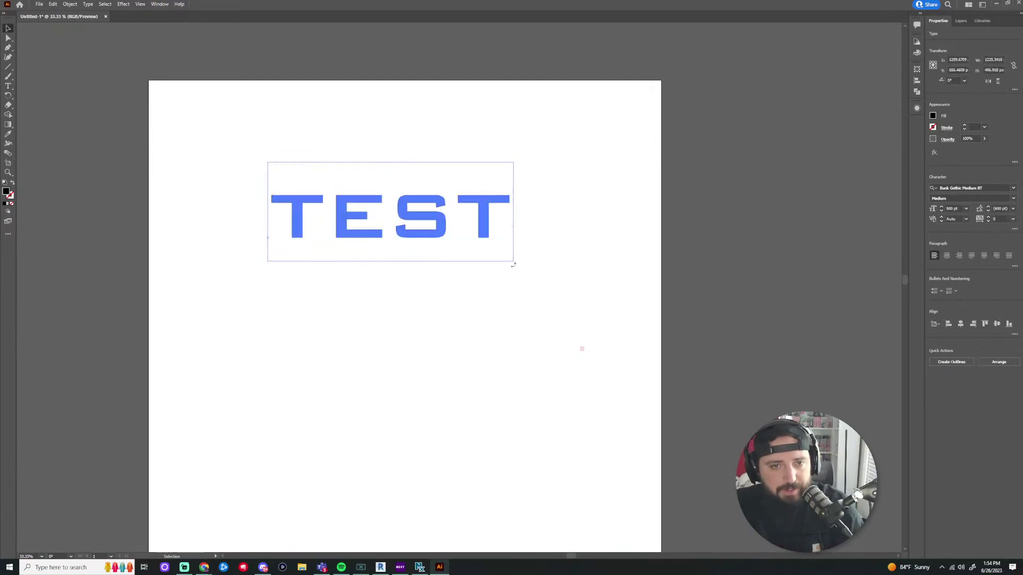
pyautogui.hotkey('ctrl', 'z')
pyautogui.moveTo(510, 261); pyautogui.dragTo(631, 336)
pyautogui.hotkey('ctrl', 'z')
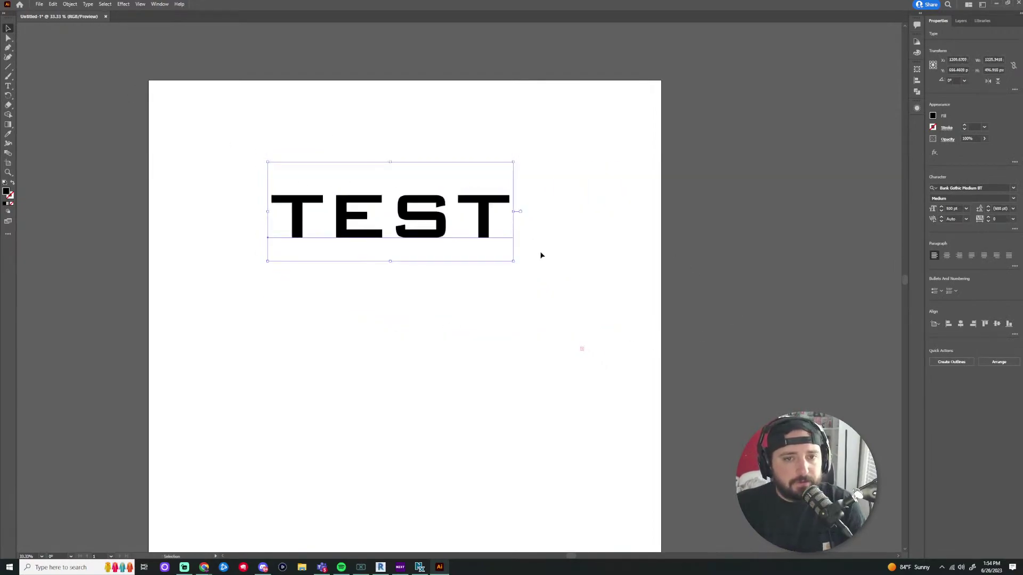
# Enlarge the TEST text to about 1770 x 716 px and center it horizontally in the artboard's upper half
pyautogui.moveTo(513, 261); pyautogui.dragTo(644, 349)
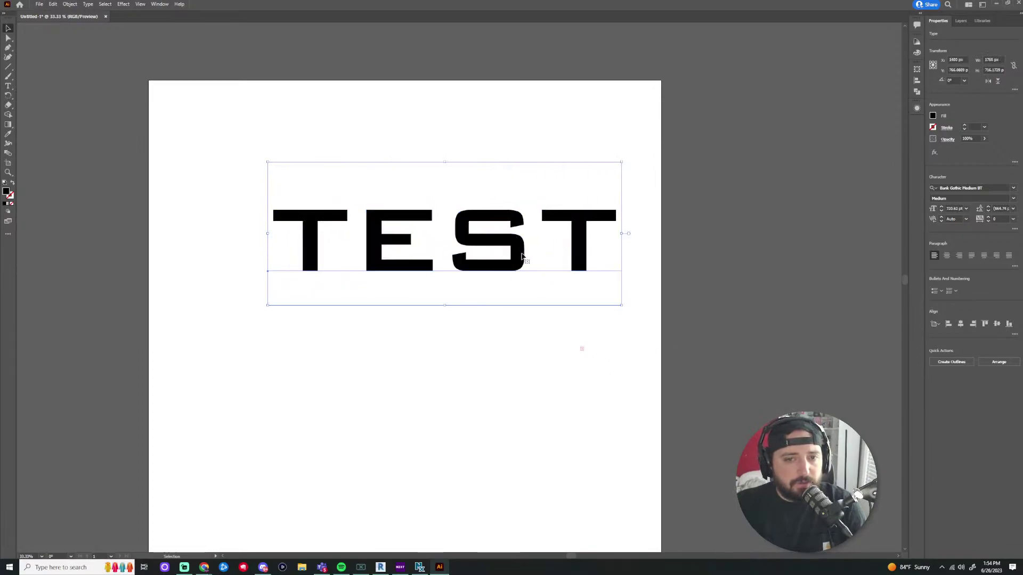
pyautogui.moveTo(521, 257); pyautogui.dragTo(506, 290)
pyautogui.scroll(-5, 600, 303)
pyautogui.scroll(5, 395, 326)
pyautogui.click(396, 325)
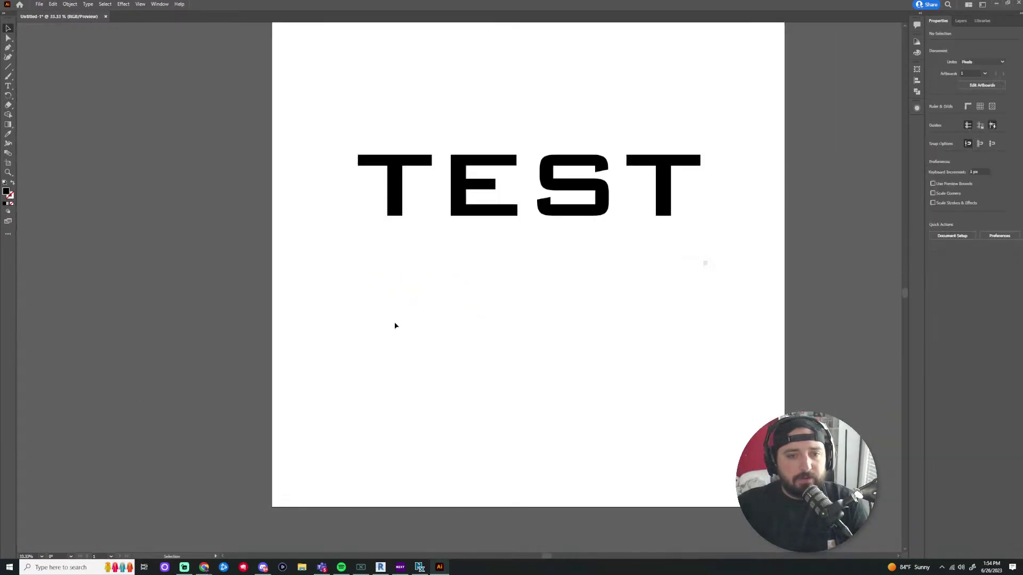
# Highlight the letter E inside the TEST text with the Type tool, and leave text editing without altering it
pyautogui.click(596, 224)
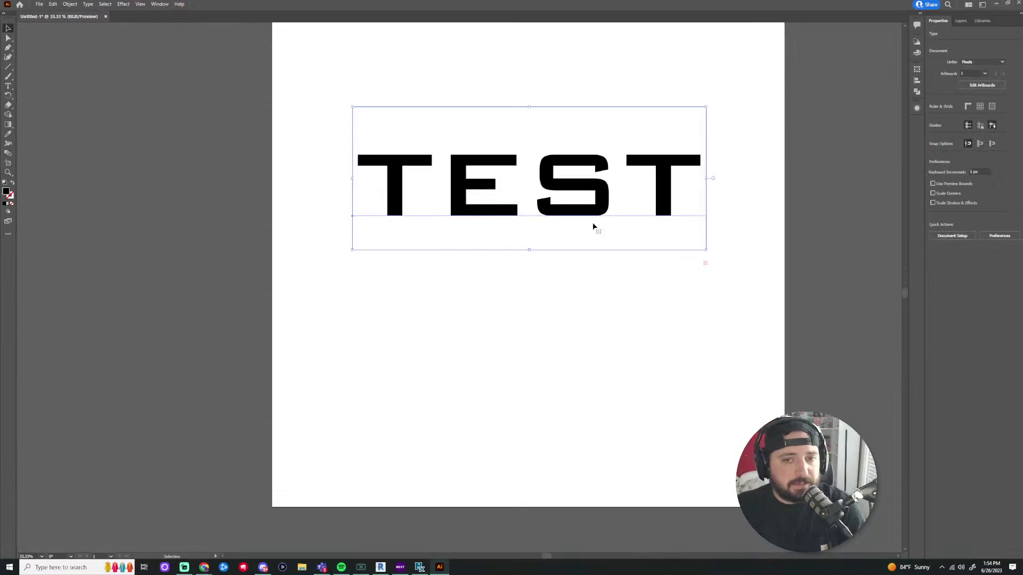
pyautogui.click(8, 85)
pyautogui.moveTo(445, 193); pyautogui.dragTo(527, 192)
pyautogui.press('Escape')
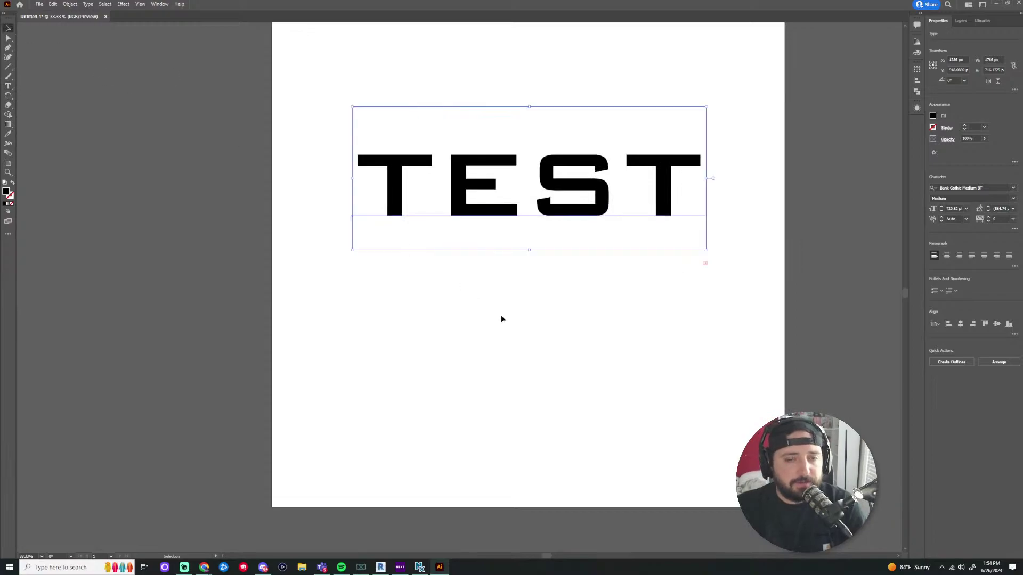
pyautogui.click(501, 319)
# Expand the TEST text into vector shapes with Object and Fill enabled
pyautogui.click(500, 207)
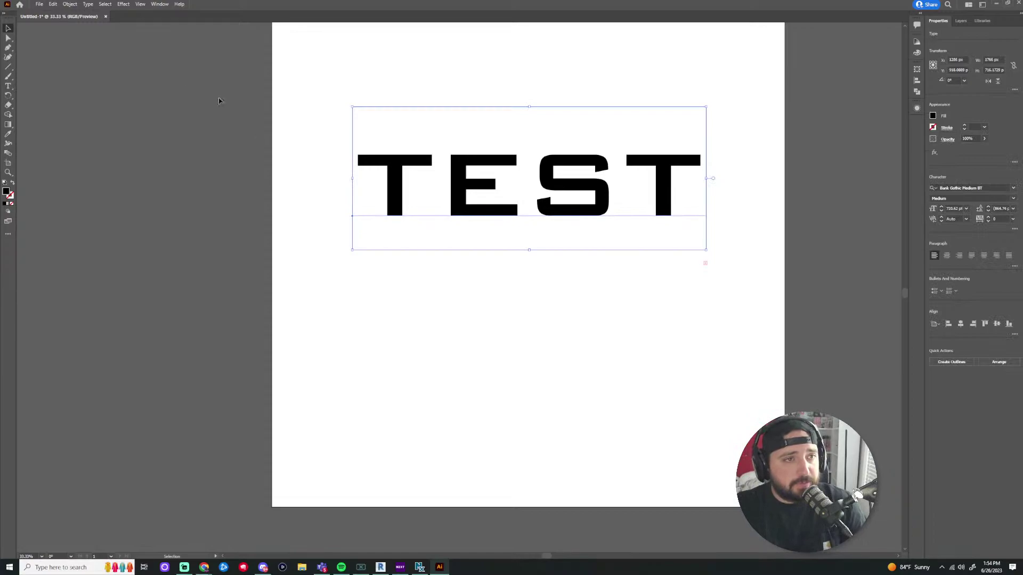
pyautogui.click(71, 5)
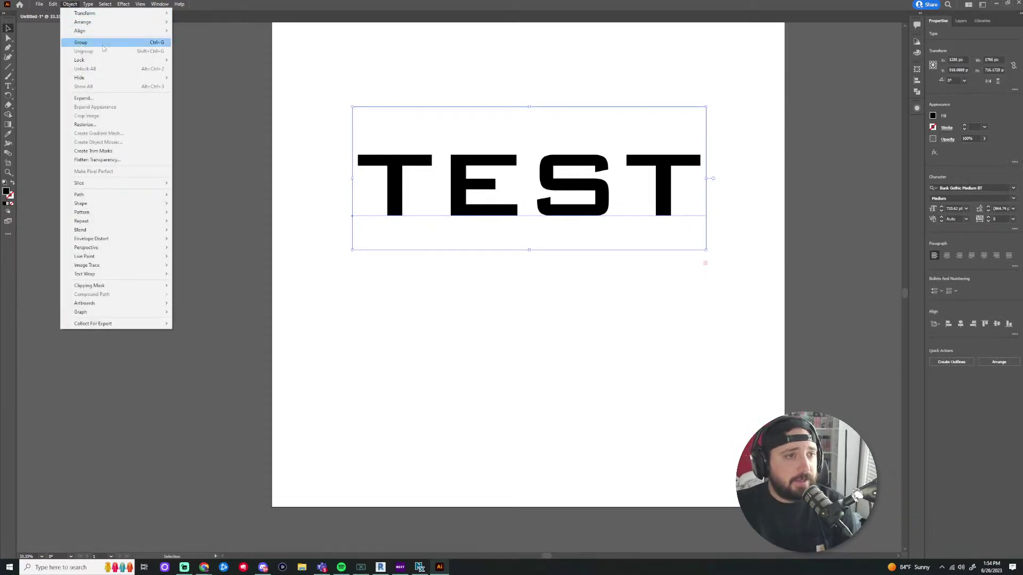
pyautogui.click(104, 99)
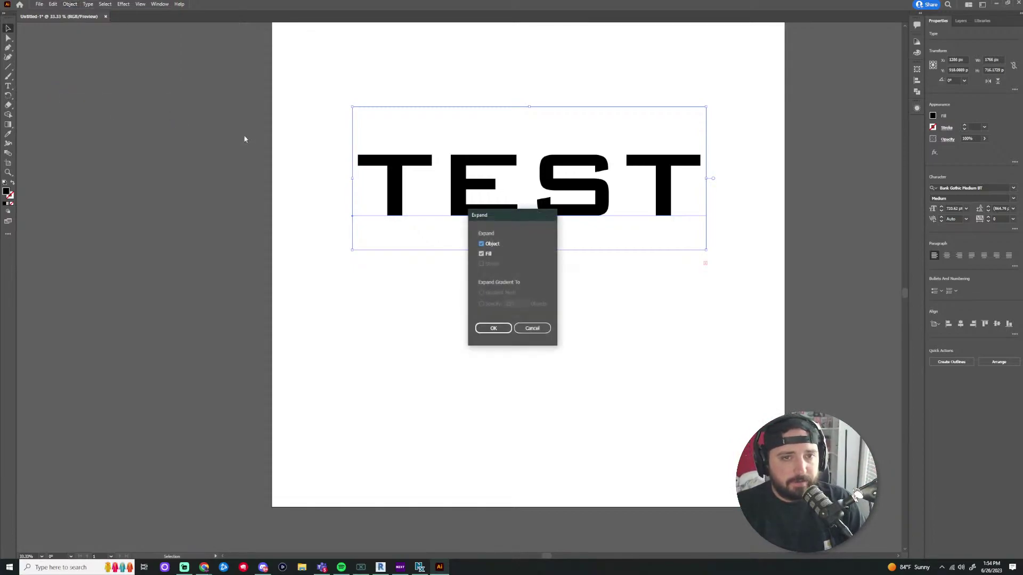
pyautogui.click(494, 328)
pyautogui.click(535, 266)
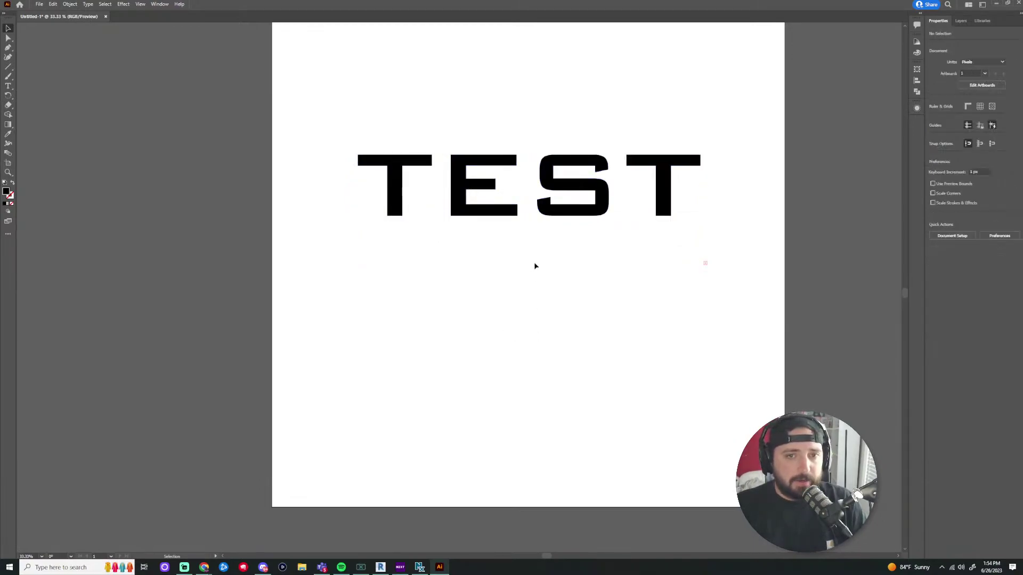
# Slightly round all corners of the expanded TEST letters with Direct Selection, and undo the rounding
pyautogui.hotkey('ctrl', 'a')
pyautogui.scroll(5, 507, 225)
pyautogui.scroll(-3, 466, 189)
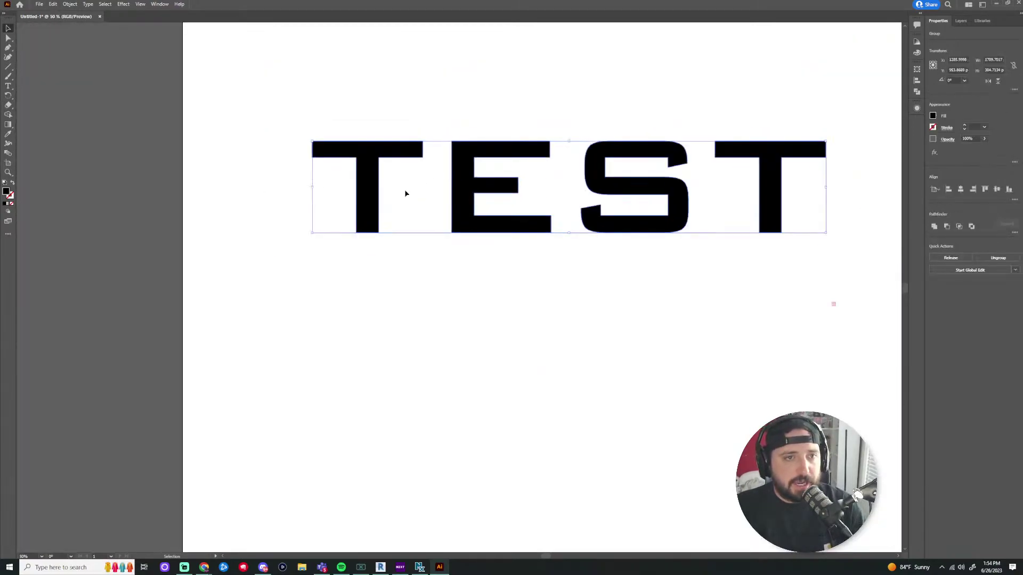
pyautogui.press('a')
pyautogui.scroll(3, 341, 146)
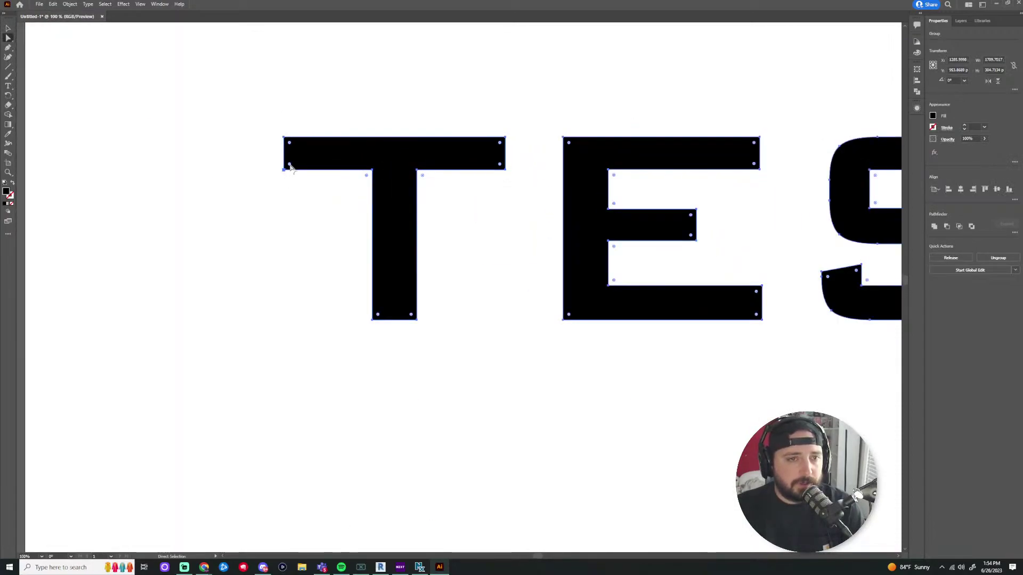
pyautogui.moveTo(290, 165); pyautogui.dragTo(307, 155)
pyautogui.scroll(2, 293, 159)
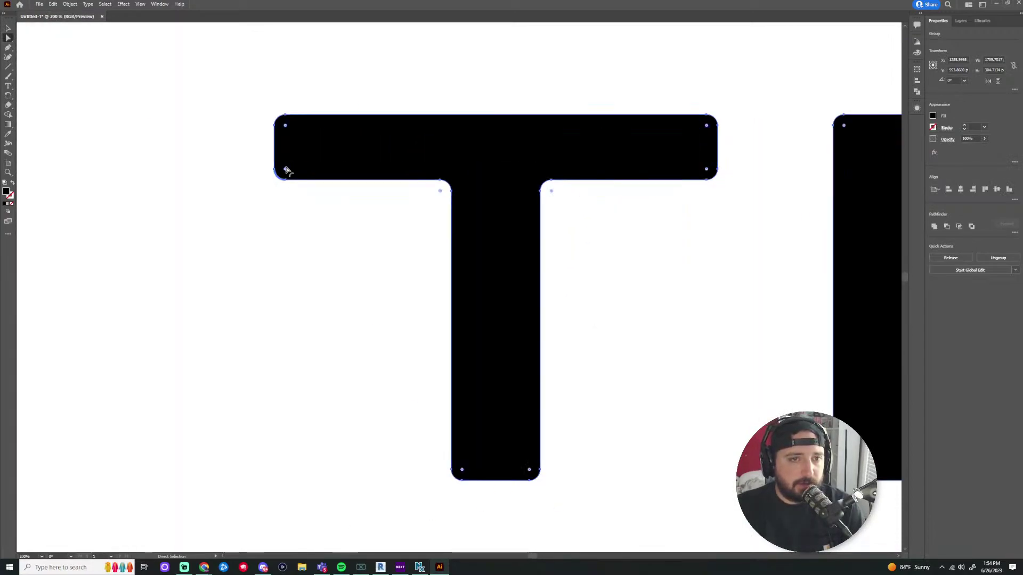
pyautogui.click(604, 228)
pyautogui.scroll(-5, 748, 256)
pyautogui.scroll(2, 730, 276)
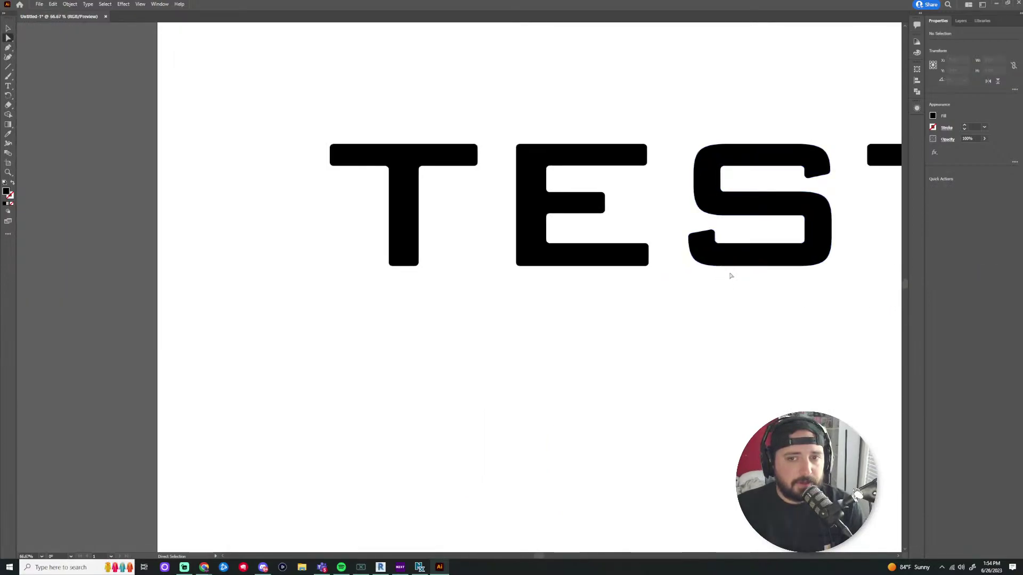
pyautogui.hotkey('ctrl', 'a')
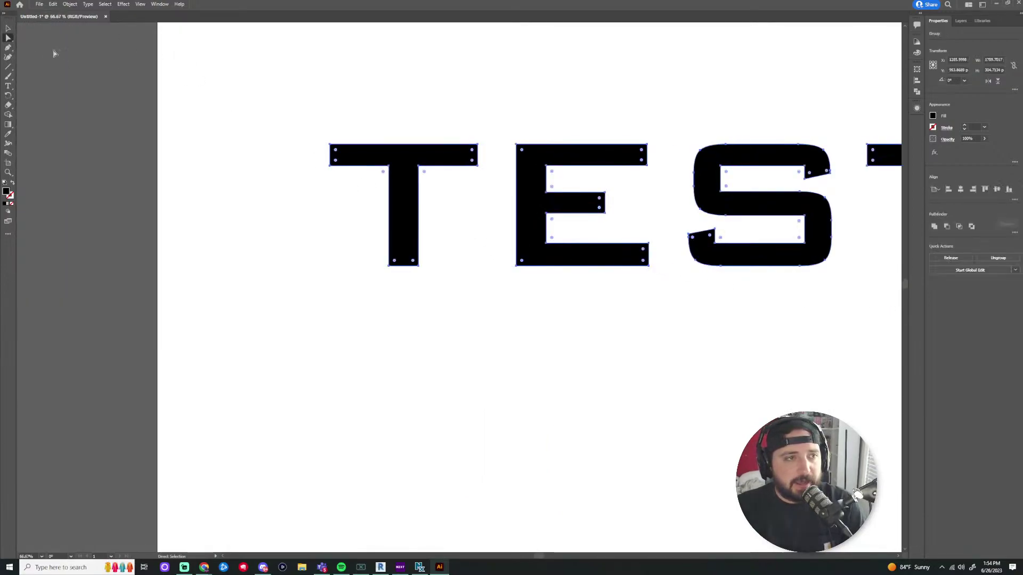
pyautogui.click(9, 30)
pyautogui.press('a')
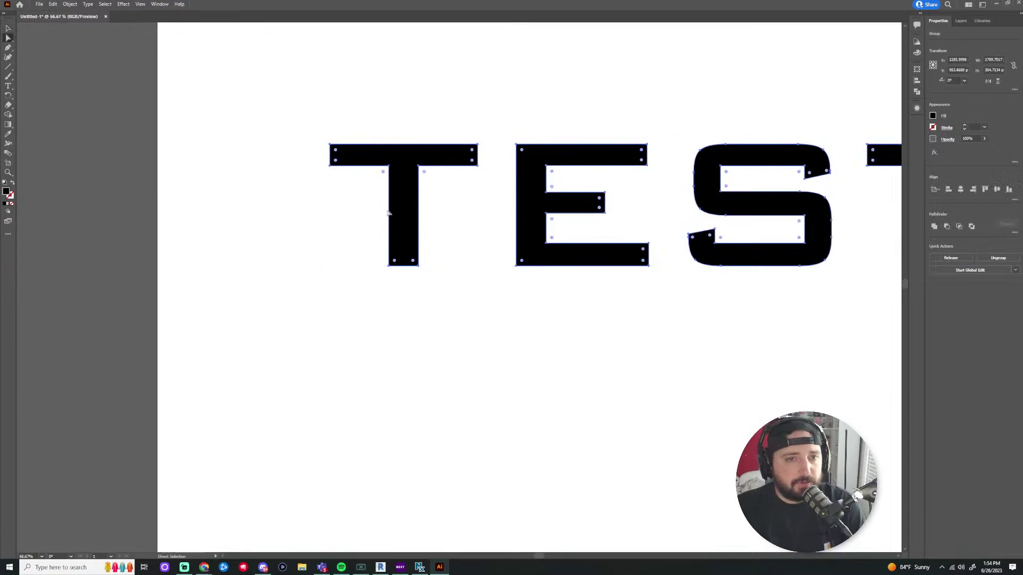
pyautogui.moveTo(388, 212)
pyautogui.mouseDown()
pyautogui.moveTo(360, 225)
pyautogui.moveTo(395, 225)
pyautogui.mouseUp()
pyautogui.click(51, 55)
pyautogui.scroll(-5, 549, 220)
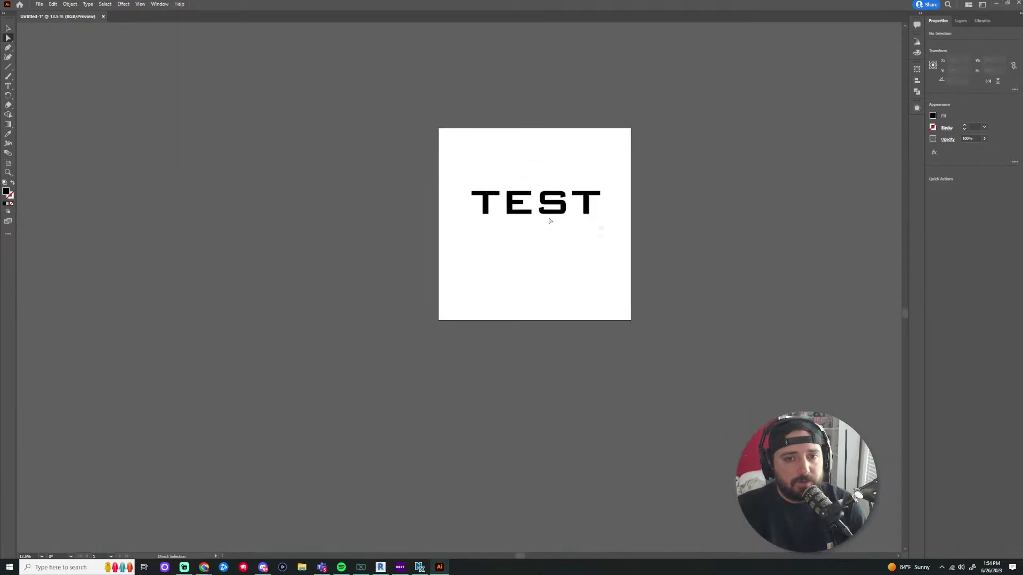
# Stretch the letter S to about 340 px tall by pulling its two bottom anchor points down, and lower its inner bottom edge
pyautogui.scroll(8, 551, 219)
pyautogui.click(554, 213)
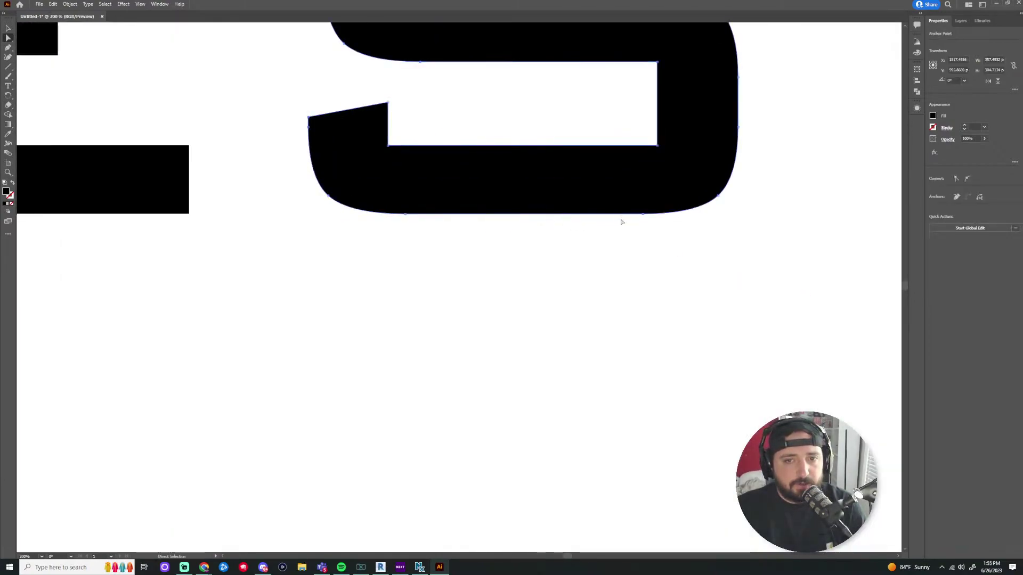
pyautogui.moveTo(641, 216); pyautogui.dragTo(651, 249)
pyautogui.moveTo(405, 214); pyautogui.dragTo(401, 259)
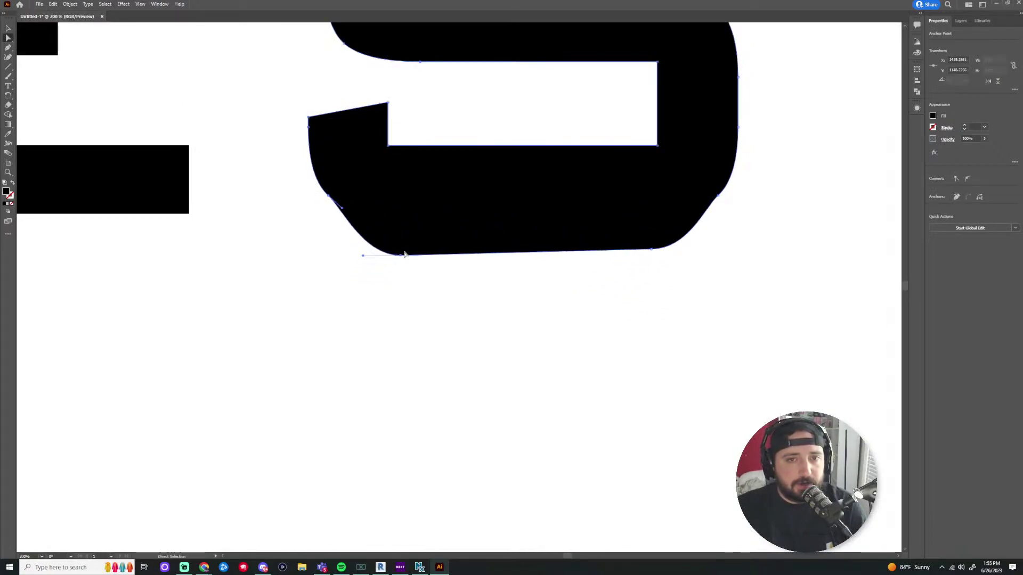
pyautogui.click(521, 147)
pyautogui.moveTo(521, 148); pyautogui.dragTo(532, 183)
pyautogui.scroll(-5, 631, 234)
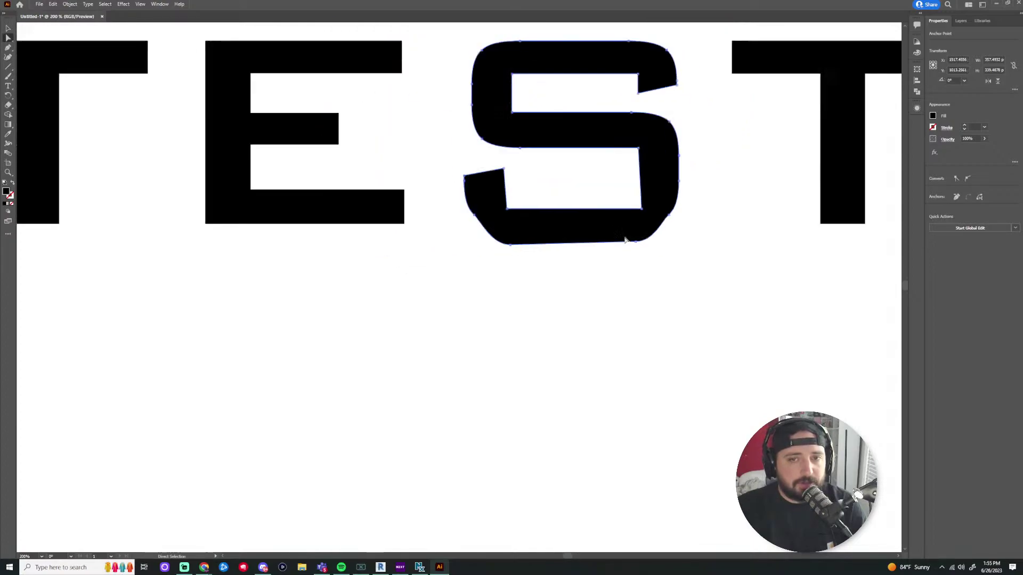
# Pull the letter S's top edge upward, and undo all reshaping of the letter
pyautogui.moveTo(570, 245); pyautogui.dragTo(572, 207)
pyautogui.click(651, 180)
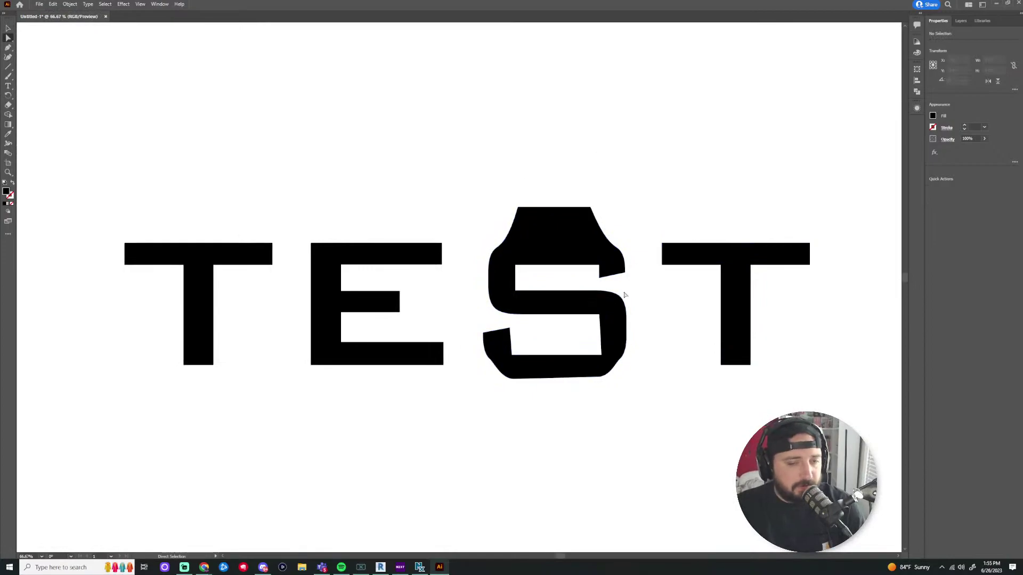
pyautogui.hotkey('ctrl', 'z')
pyautogui.hotkey('ctrl', 'z')
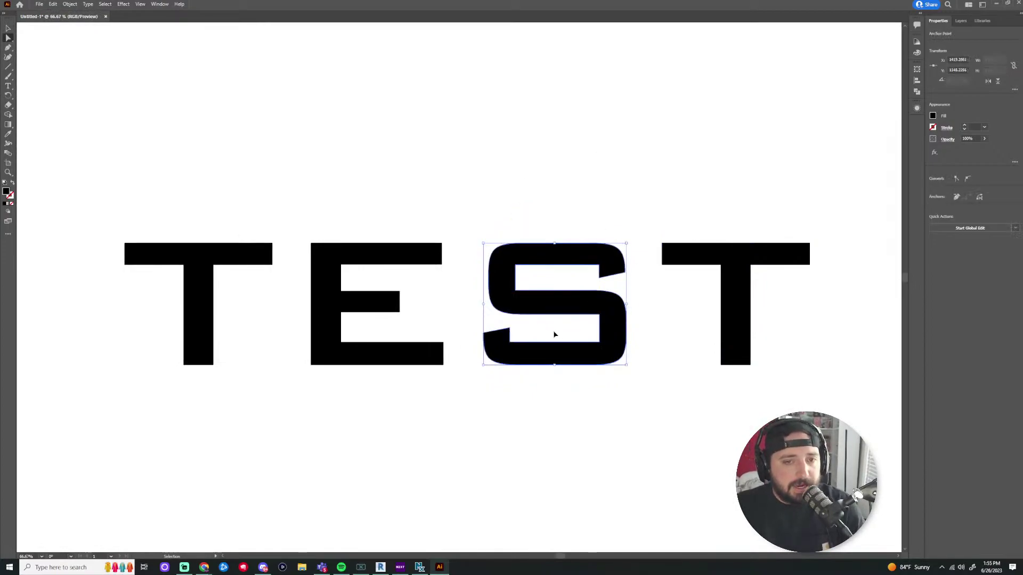
# Draw a diagonal line about 2148 px wide and 1024 px tall across the TEST letters with the Line Segment tool, and deselect it
pyautogui.hotkey('ctrl', 'a')
pyautogui.scroll(-4, 639, 388)
pyautogui.click(527, 390)
pyautogui.hotkey('ctrl', 'a')
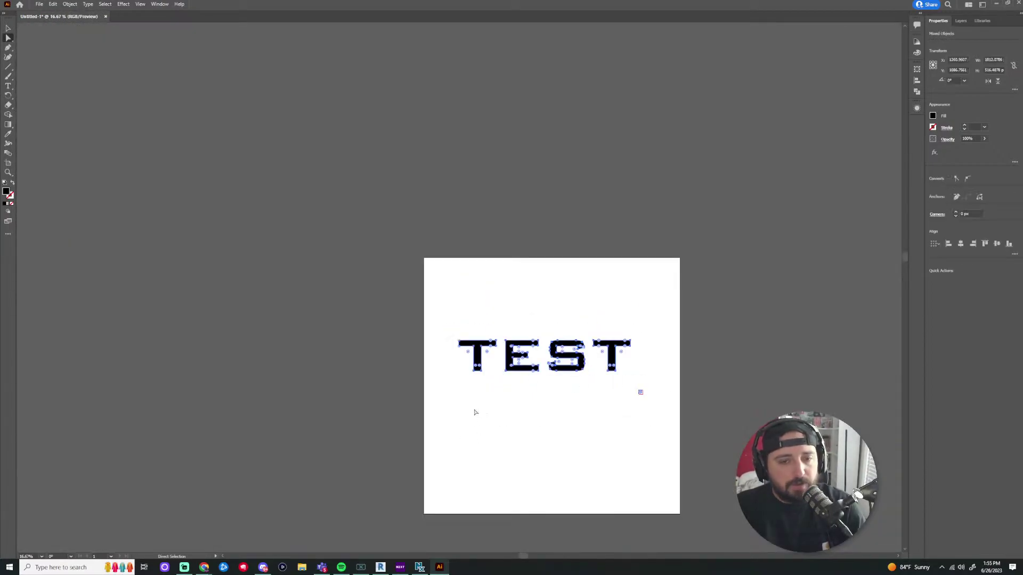
pyautogui.press('\\')
pyautogui.moveTo(439, 325); pyautogui.dragTo(637, 426)
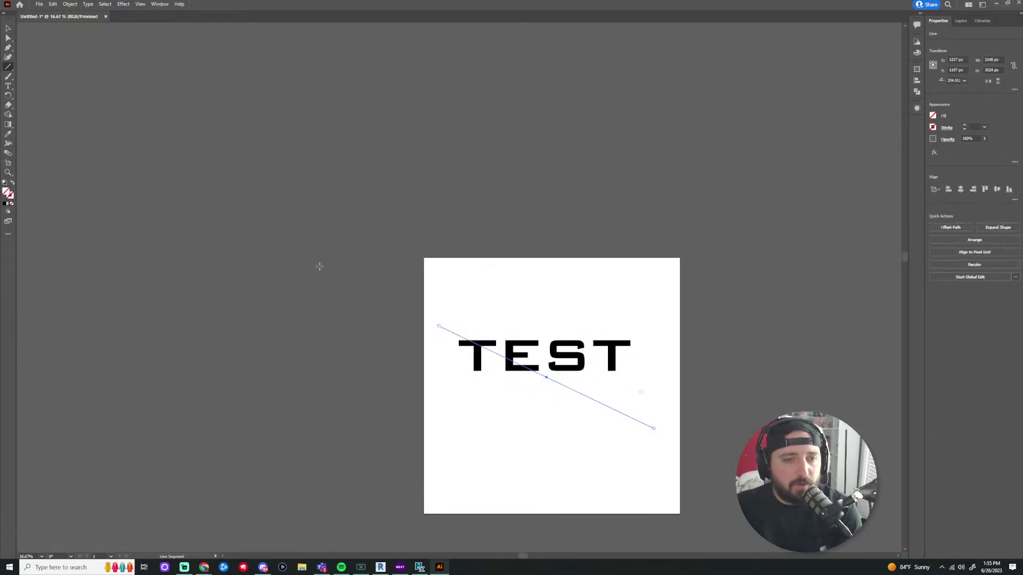
pyautogui.click(9, 29)
pyautogui.click(597, 315)
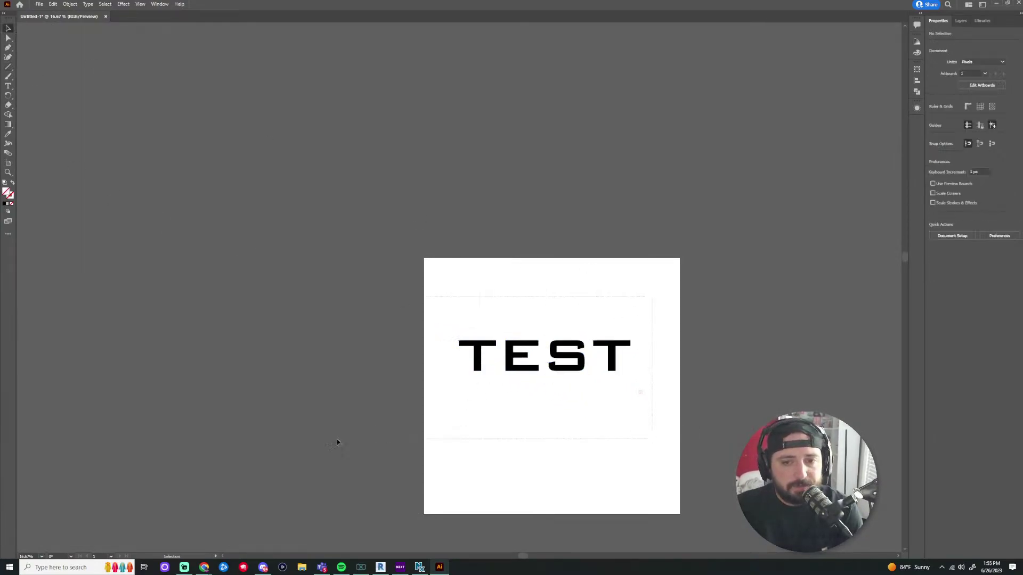
# Try to draw a second line across the letters, sloping the opposite way to the first, and undo it
pyautogui.hotkey('ctrl', 'a')
pyautogui.press('\\')
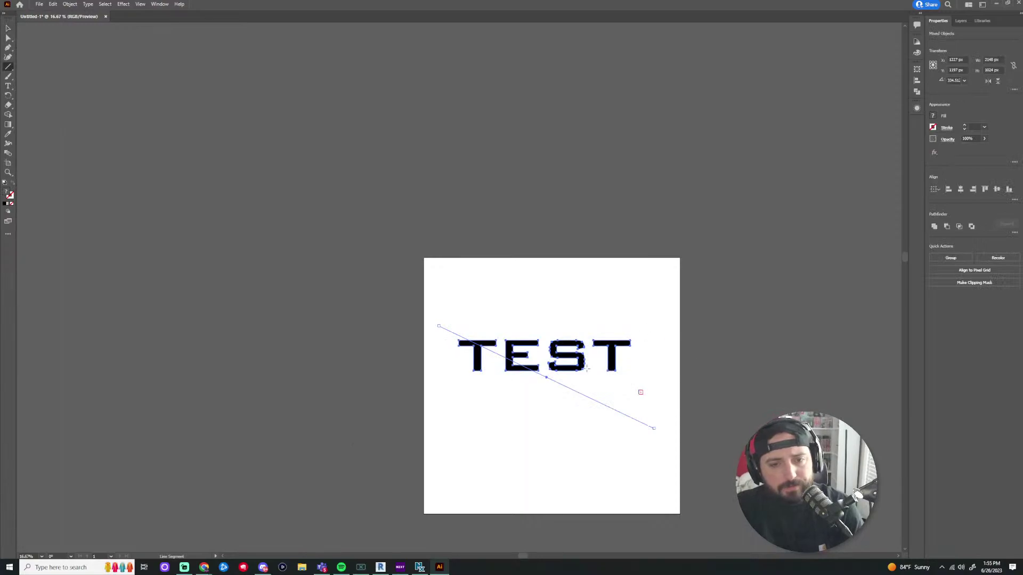
pyautogui.moveTo(657, 320); pyautogui.dragTo(435, 421)
pyautogui.hotkey('ctrl', 'z')
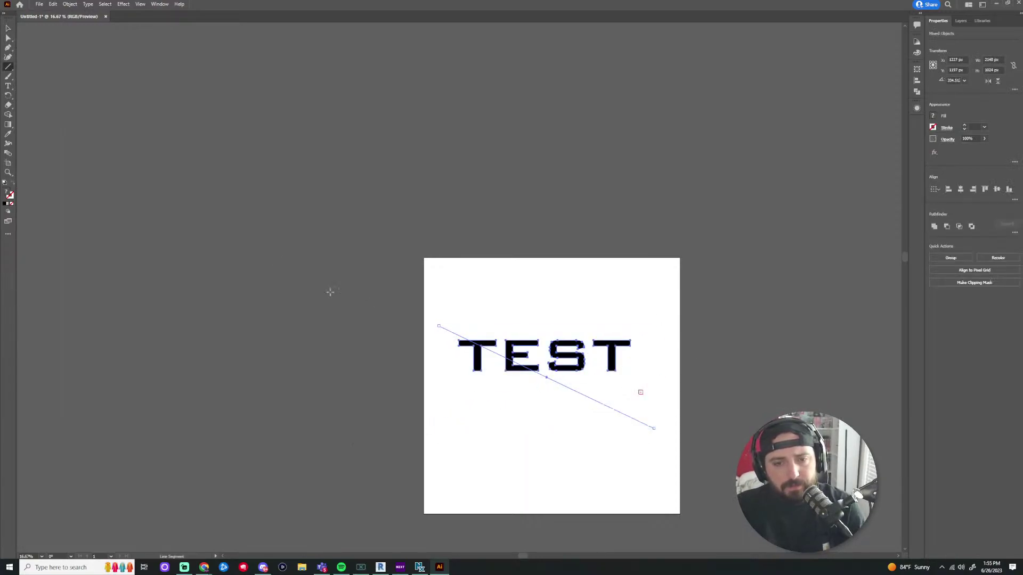
# Delete the TEST letters and the diagonal line so the artboard is empty
pyautogui.click(9, 29)
pyautogui.click(392, 241)
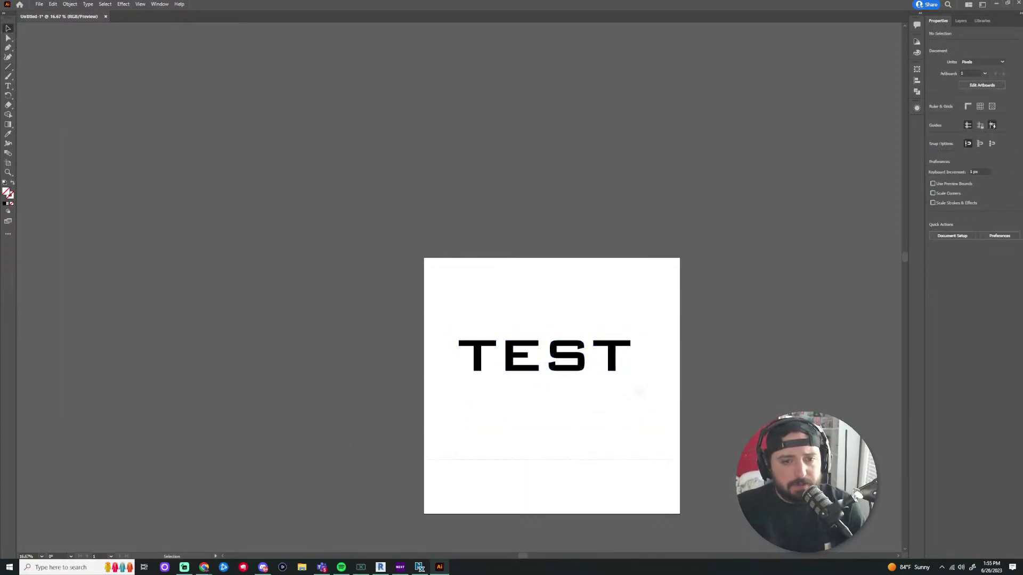
pyautogui.moveTo(342, 206); pyautogui.dragTo(674, 372)
pyautogui.press('Delete')
pyautogui.scroll(1, 634, 373)
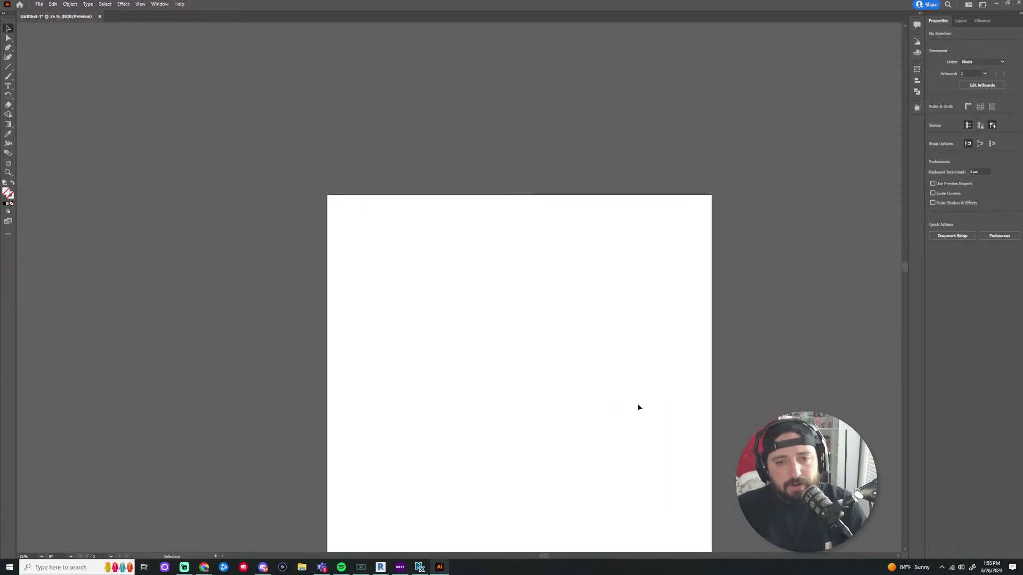
pyautogui.scroll(-3, 589, 334)
pyautogui.hscroll(2, 589, 333)
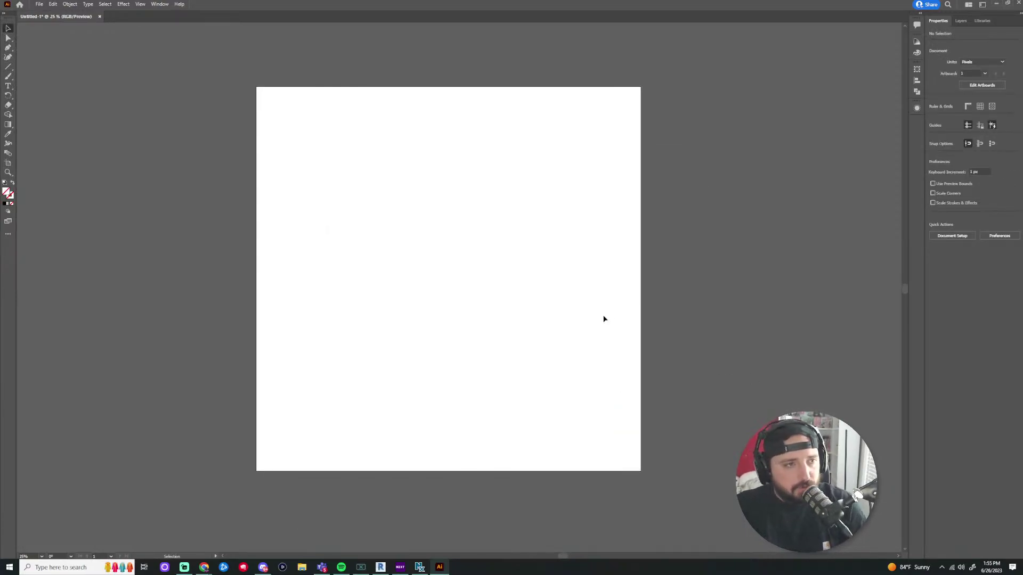
# Make Reflect the active transform tool, and paint a vertical S-shaped stroke about 257 by 710 px with the Paintbrush in the artboard's left half
pyautogui.click(9, 96)
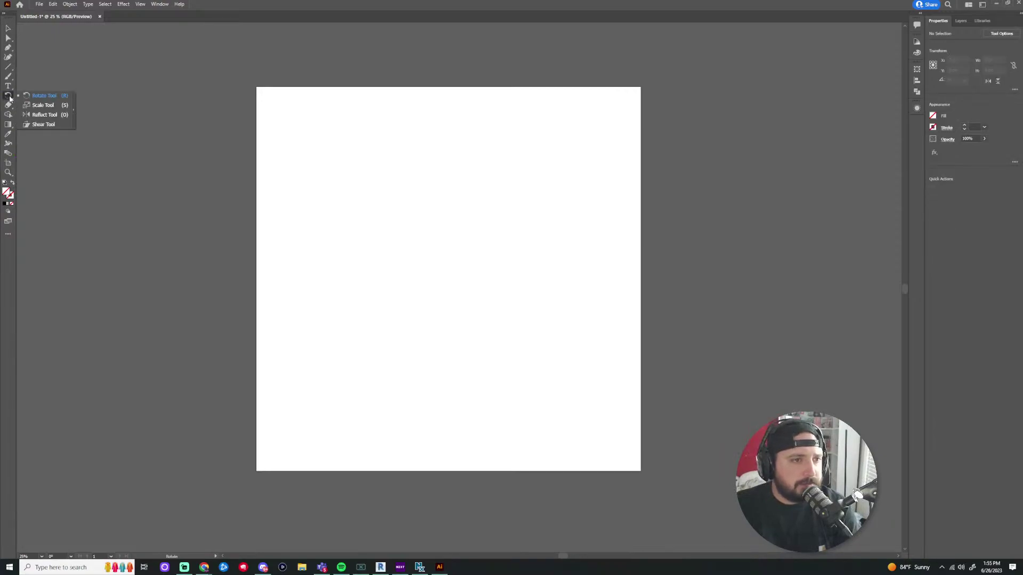
pyautogui.click(44, 115)
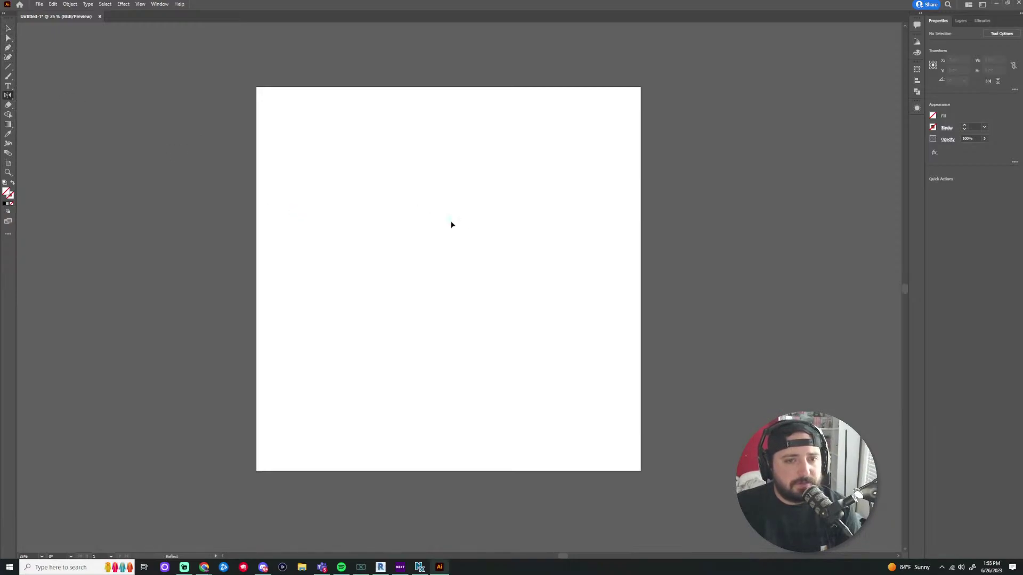
pyautogui.click(8, 77)
pyautogui.moveTo(402, 190); pyautogui.dragTo(372, 298)
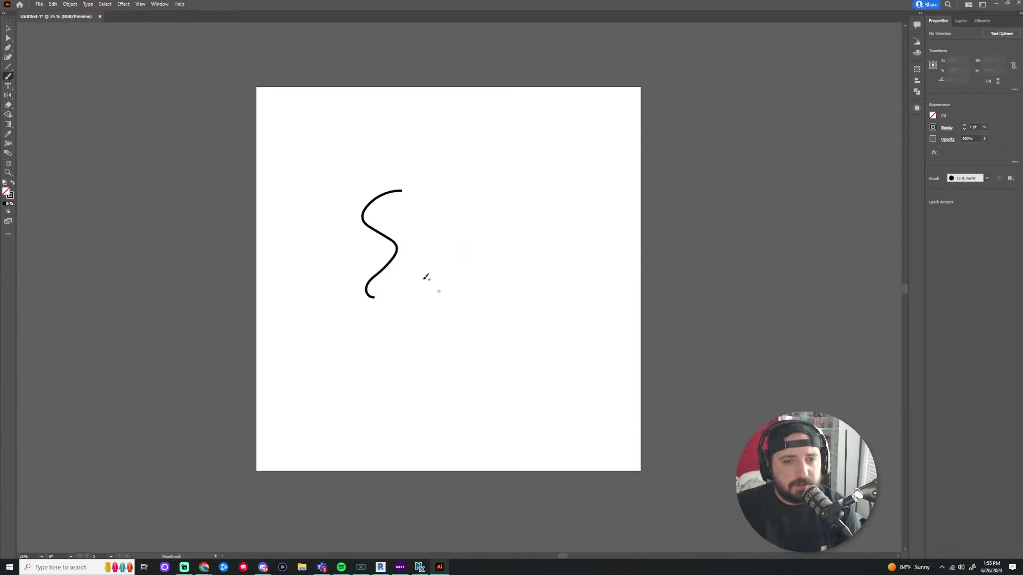
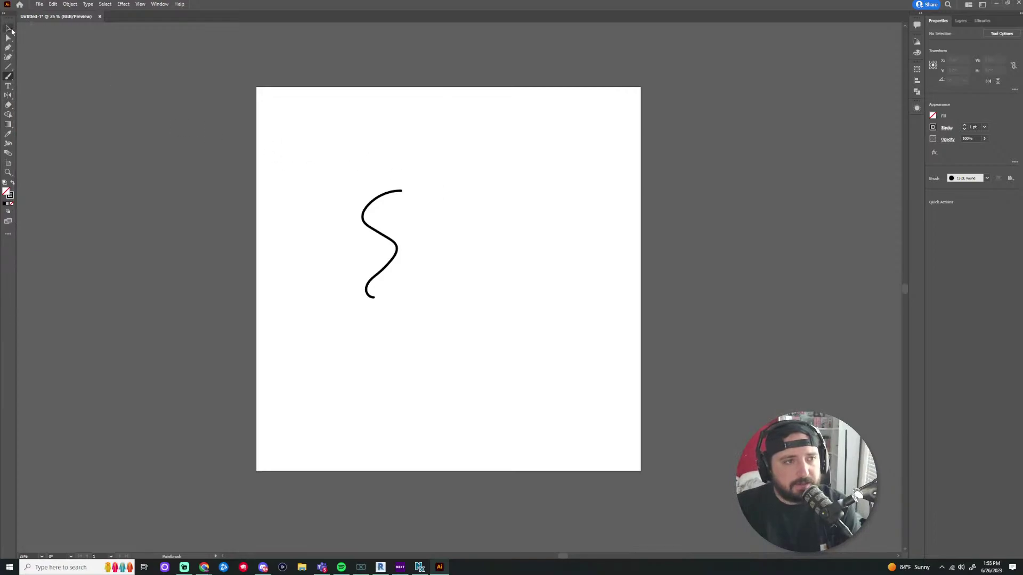
# Mirror the painted stroke across a nearly vertical axis just to its right with the Reflect tool
pyautogui.click(9, 29)
pyautogui.hotkey('ctrl', 'a')
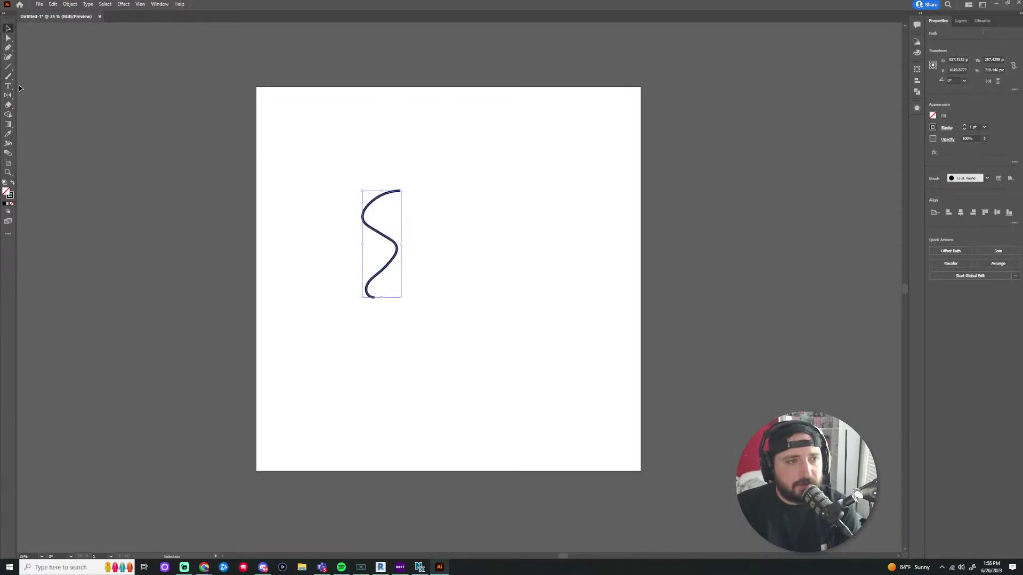
pyautogui.click(9, 96)
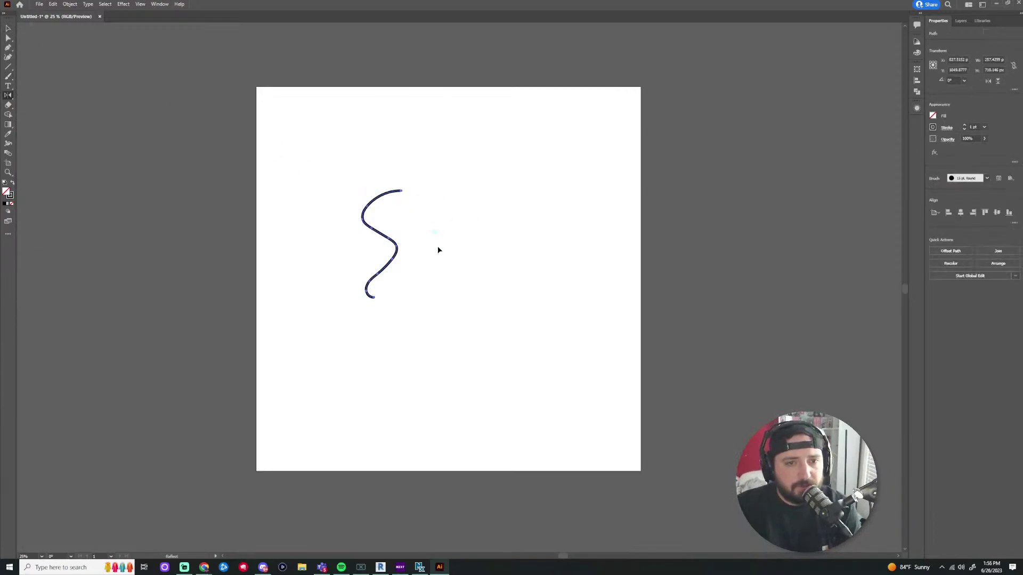
pyautogui.moveTo(434, 250); pyautogui.dragTo(442, 256)
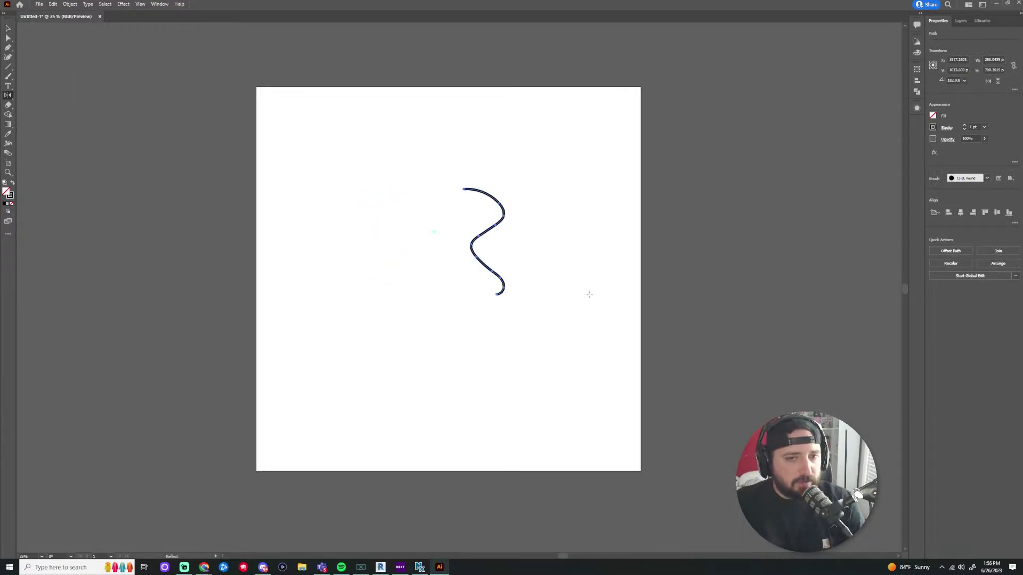
pyautogui.press('v')
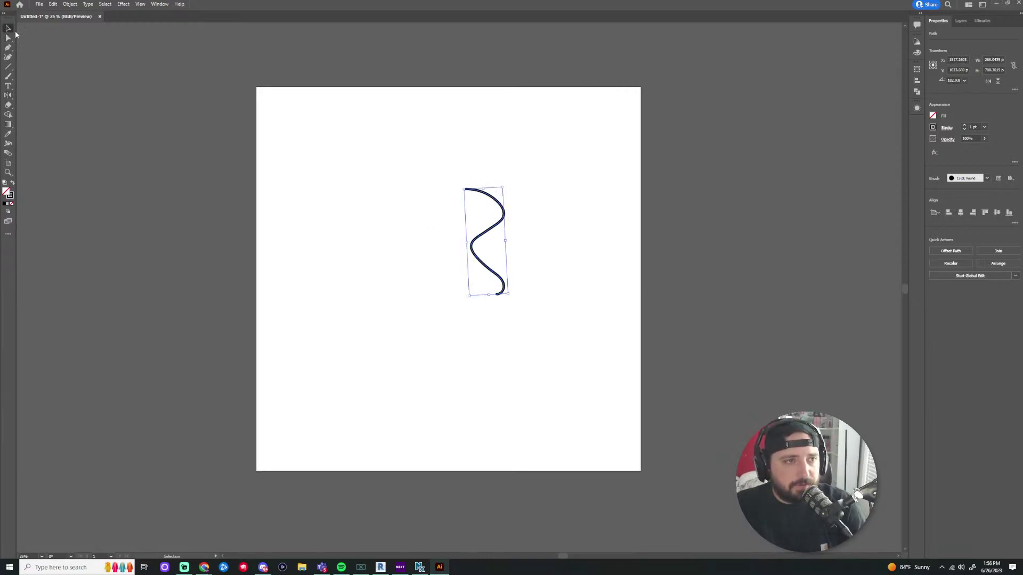
# Duplicate the mirrored stroke, placing the copy slightly to its left and a little lower
pyautogui.click(555, 219)
pyautogui.click(503, 223)
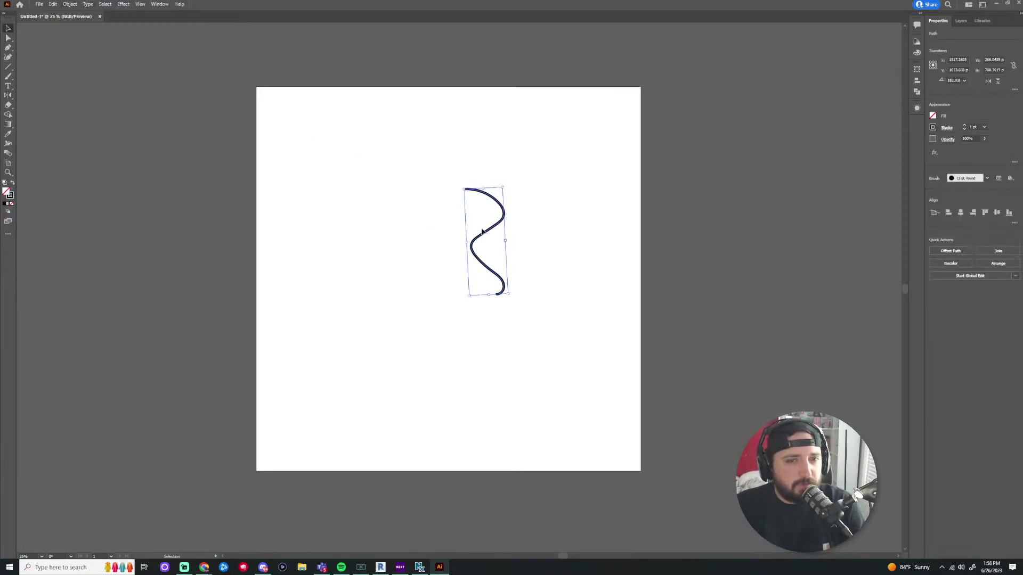
pyautogui.click(535, 262)
pyautogui.click(496, 236)
pyautogui.moveTo(496, 236); pyautogui.dragTo(449, 244)
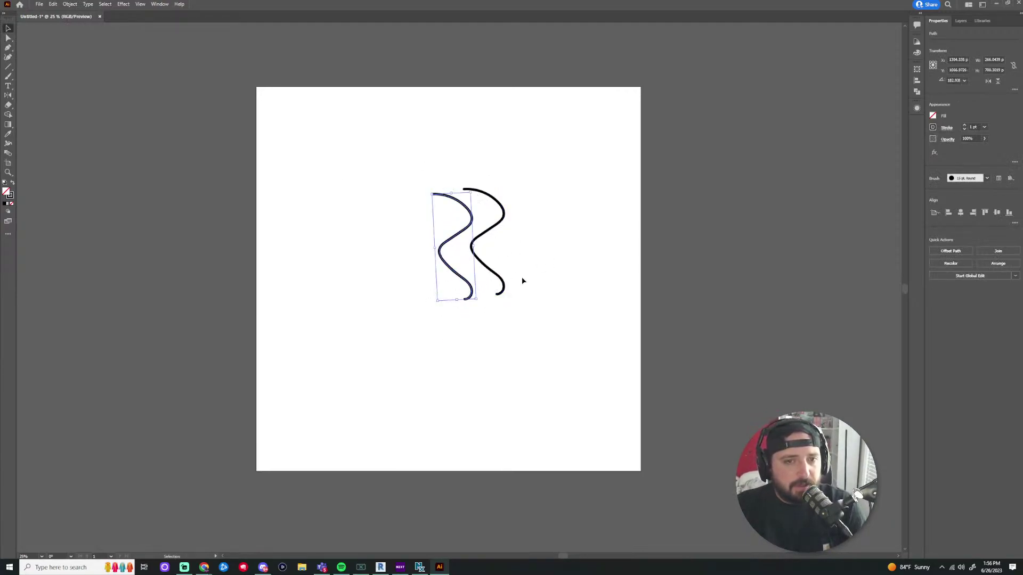
# Reflect the copied stroke at an axis angle of 91.47° using the Reflect dialog with Preview enabled
pyautogui.click(78, 6)
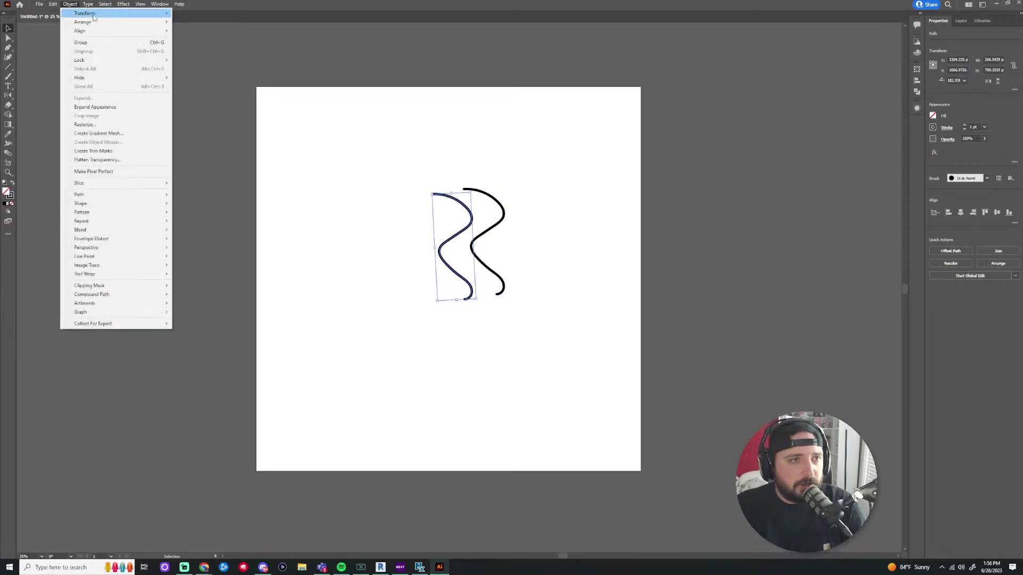
pyautogui.moveTo(106, 12)
pyautogui.click(192, 43)
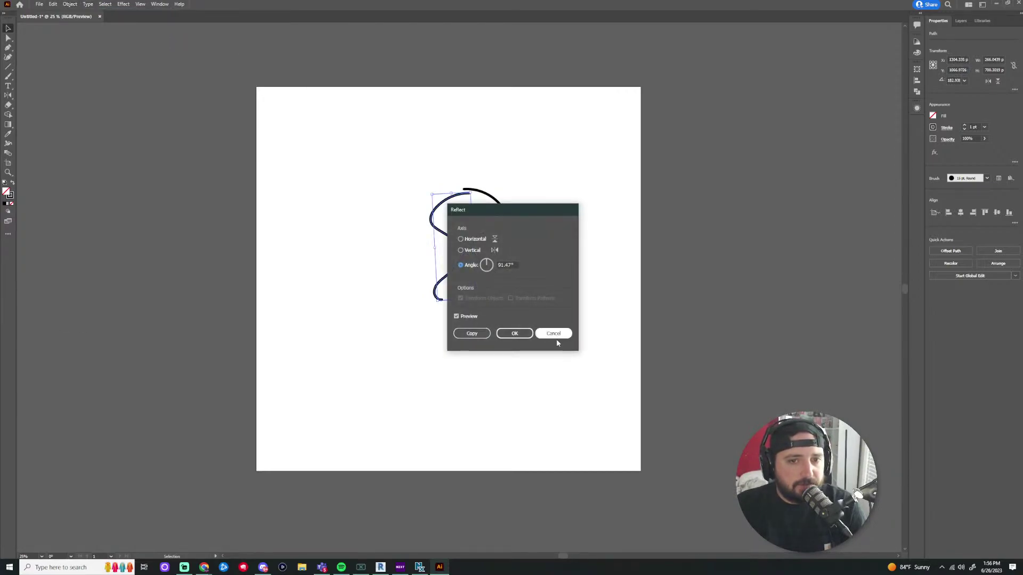
pyautogui.click(512, 335)
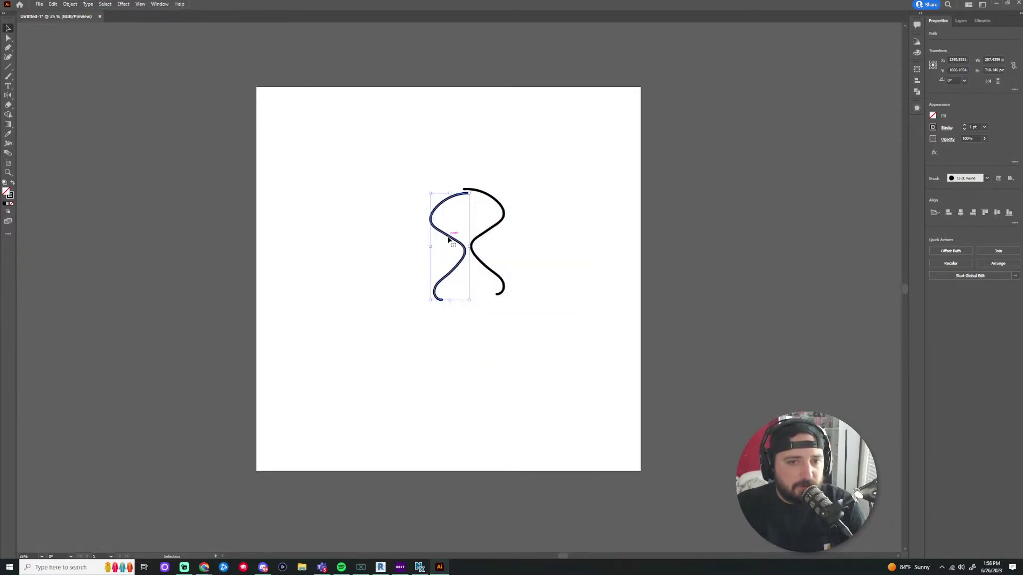
# Move the reflected copy so its top end meets the top end of the other stroke
pyautogui.moveTo(449, 240); pyautogui.dragTo(441, 235)
pyautogui.click(555, 255)
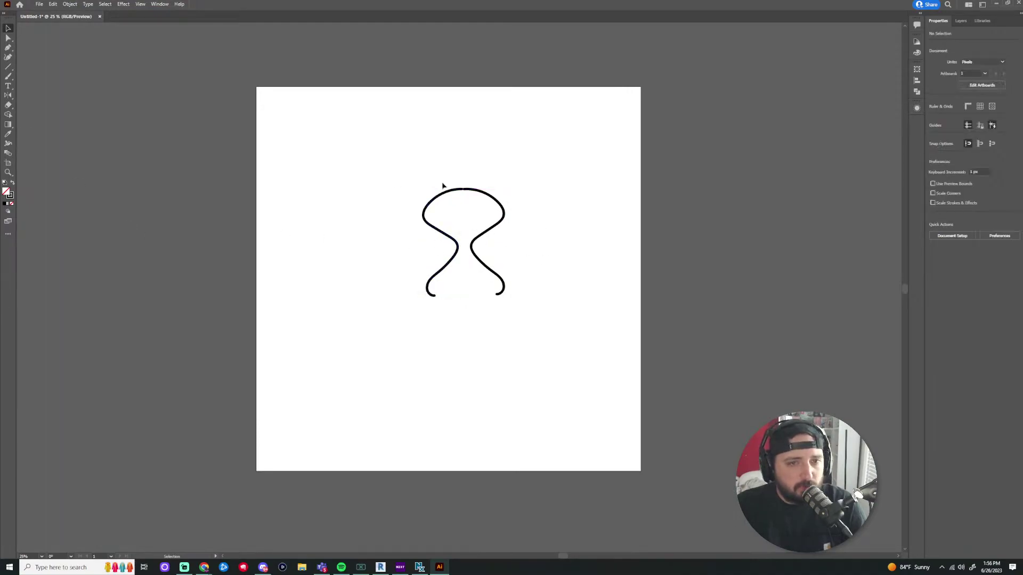
pyautogui.scroll(6, 443, 186)
pyautogui.moveTo(506, 212); pyautogui.dragTo(516, 212)
pyautogui.click(524, 278)
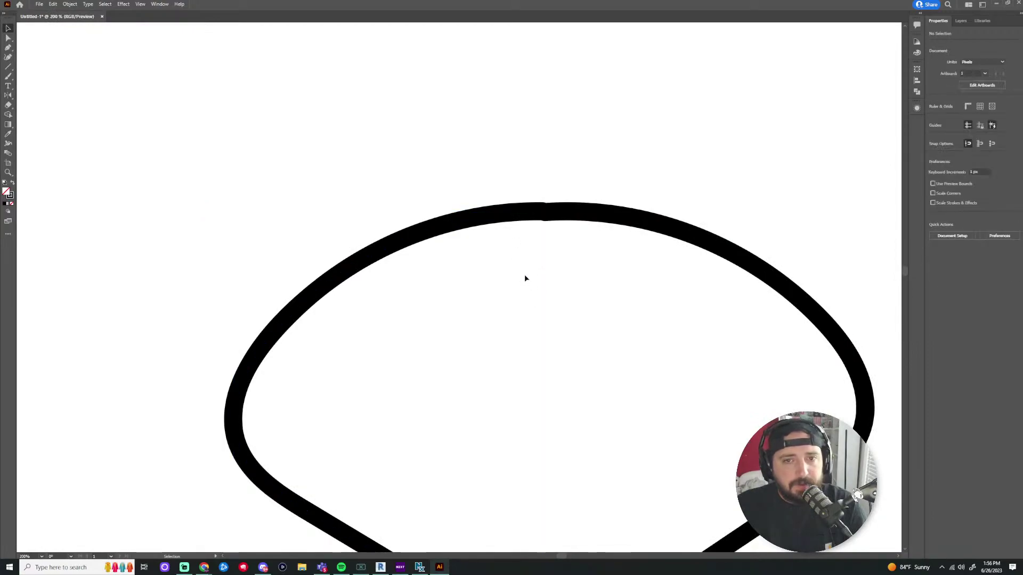
# Shift the right stroke slightly to the right to leave a small gap between the two strokes' top ends
pyautogui.scroll(-7, 554, 267)
pyautogui.scroll(4, 586, 278)
pyautogui.scroll(-2, 582, 262)
pyautogui.moveTo(603, 207); pyautogui.dragTo(415, 258)
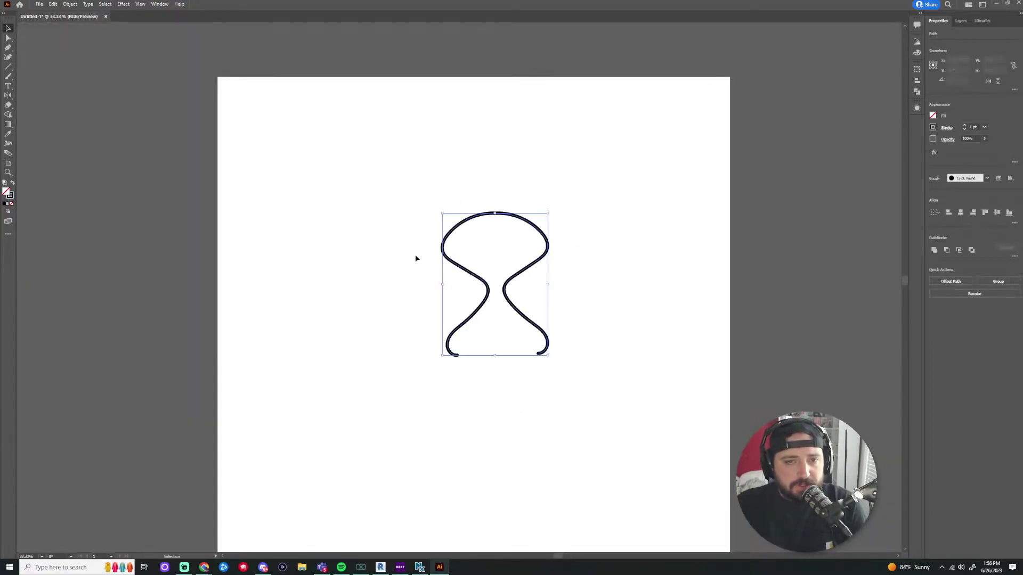
pyautogui.click(131, 89)
pyautogui.scroll(3, 520, 206)
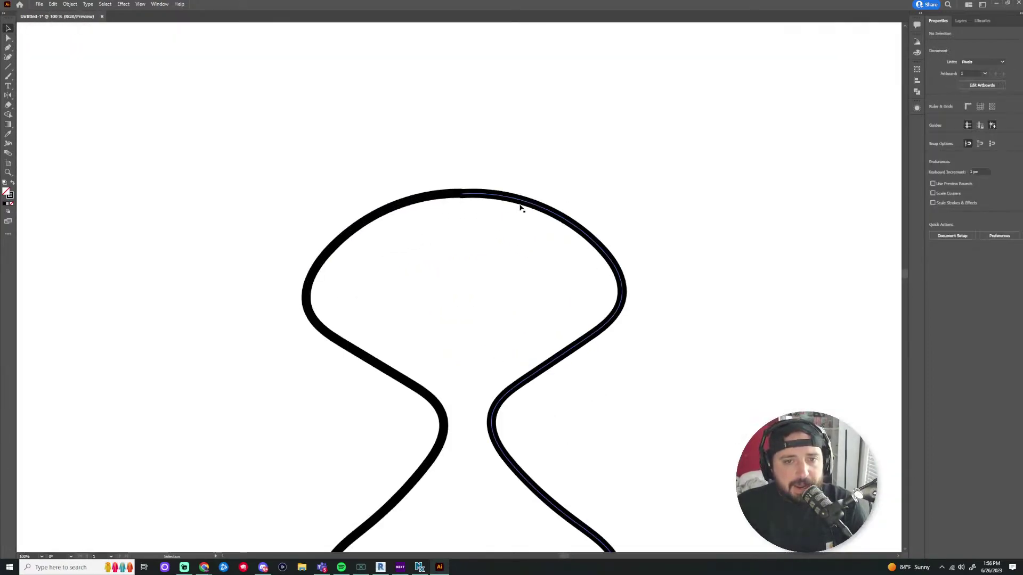
pyautogui.moveTo(521, 205)
pyautogui.mouseDown()
pyautogui.moveTo(539, 200)
pyautogui.moveTo(519, 200)
pyautogui.mouseUp()
pyautogui.scroll(-5, 619, 243)
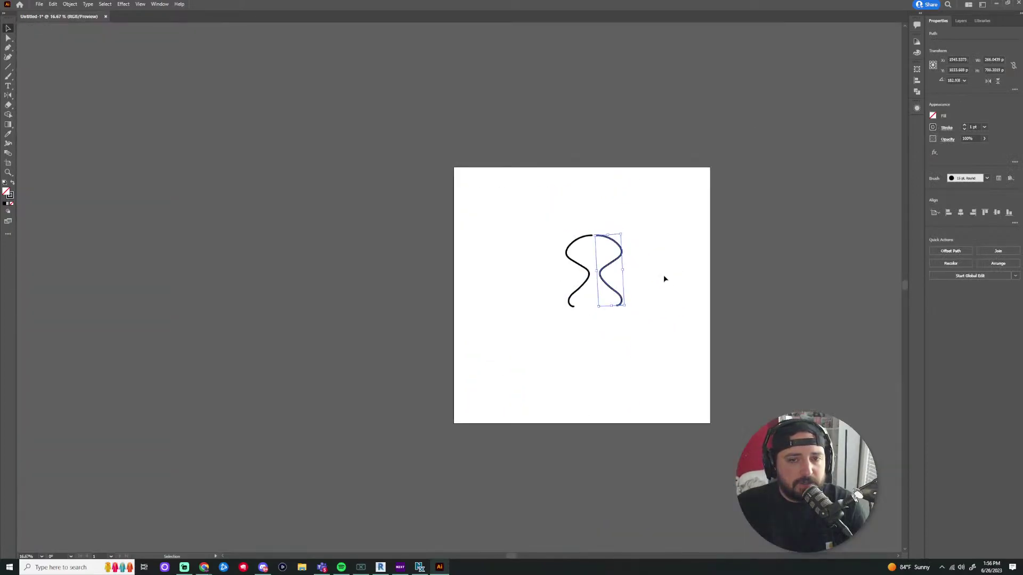
# Move both strokes together about 190 px left and 85 px down on the artboard, and deselect them
pyautogui.click(676, 313)
pyautogui.hotkey('ctrl', 'a')
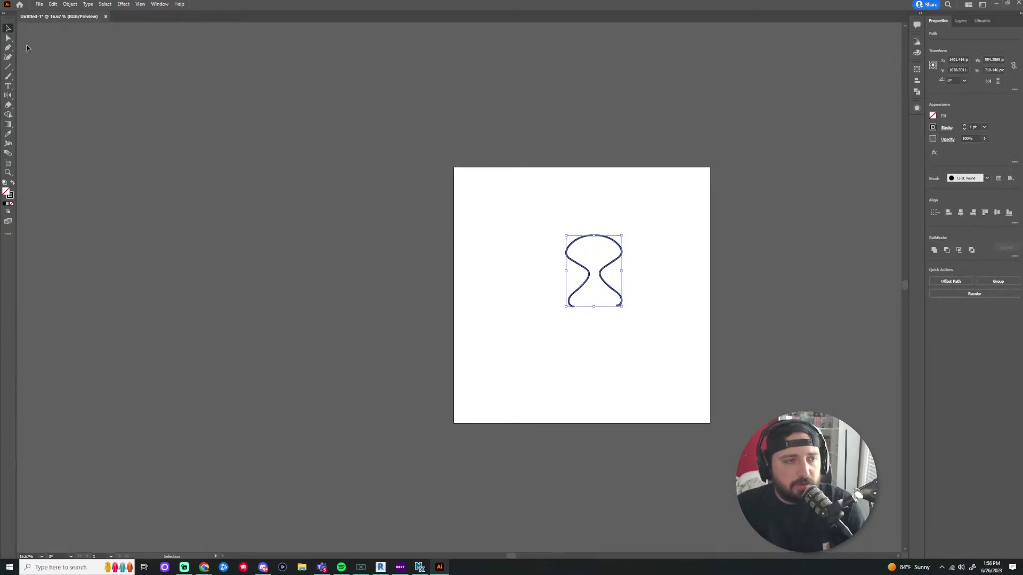
pyautogui.scroll(3, 635, 278)
pyautogui.moveTo(534, 238); pyautogui.dragTo(488, 256)
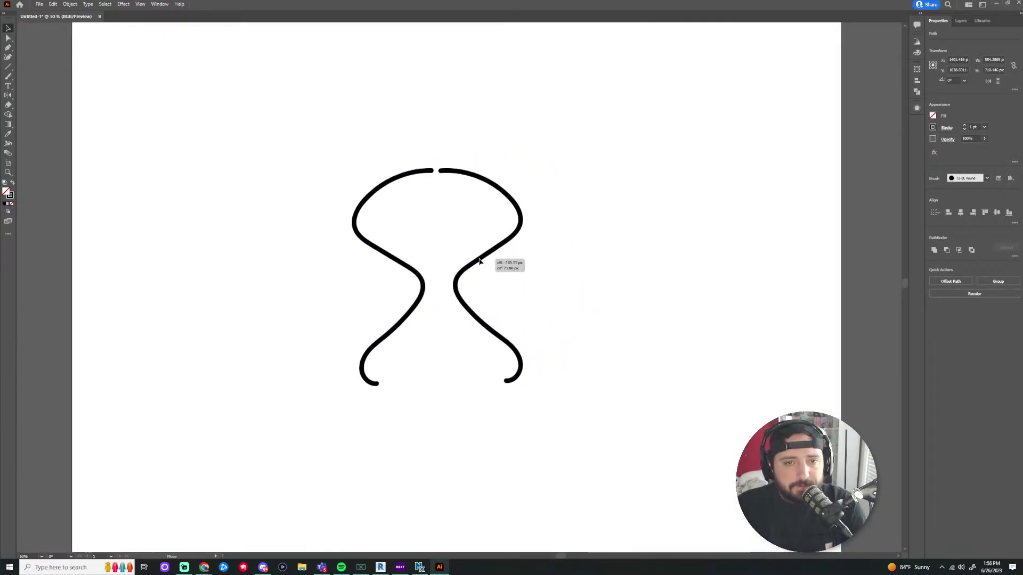
pyautogui.click(604, 304)
pyautogui.scroll(3, 513, 170)
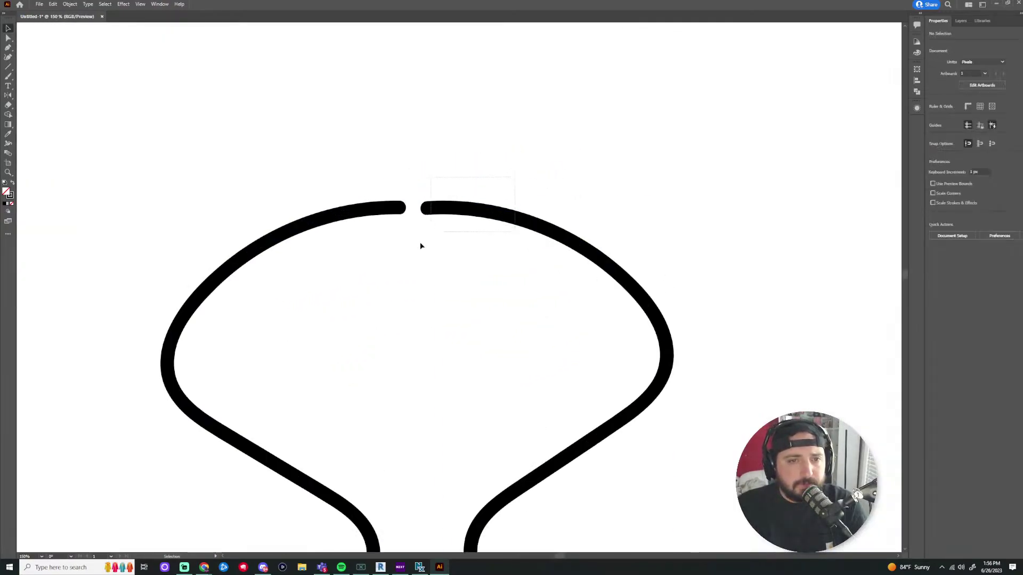
# Select both strokes with Direct Selection and connect their top ends using the Join path command
pyautogui.moveTo(421, 246); pyautogui.dragTo(456, 181)
pyautogui.click(456, 181)
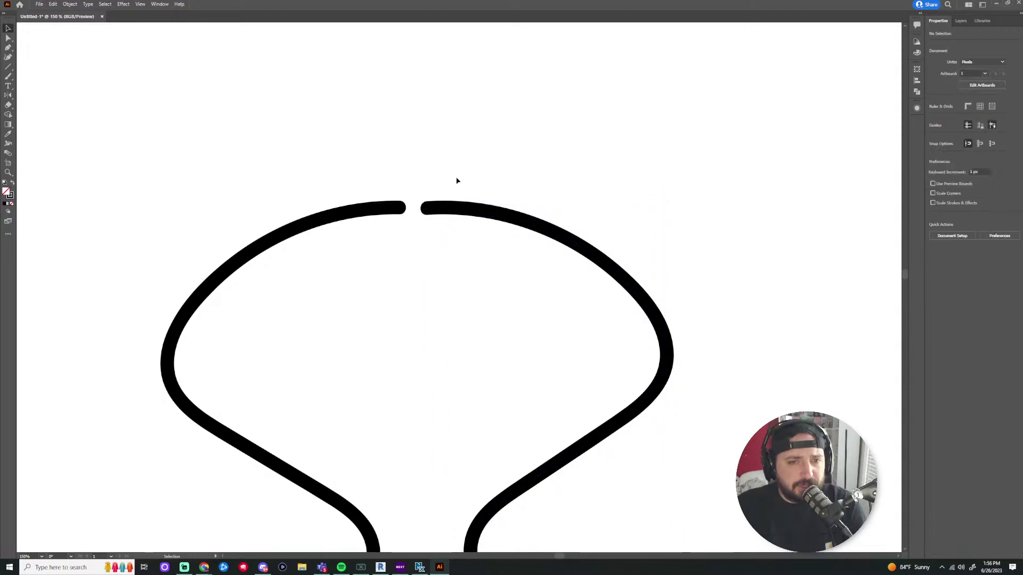
pyautogui.click(9, 37)
pyautogui.moveTo(344, 281); pyautogui.dragTo(331, 290)
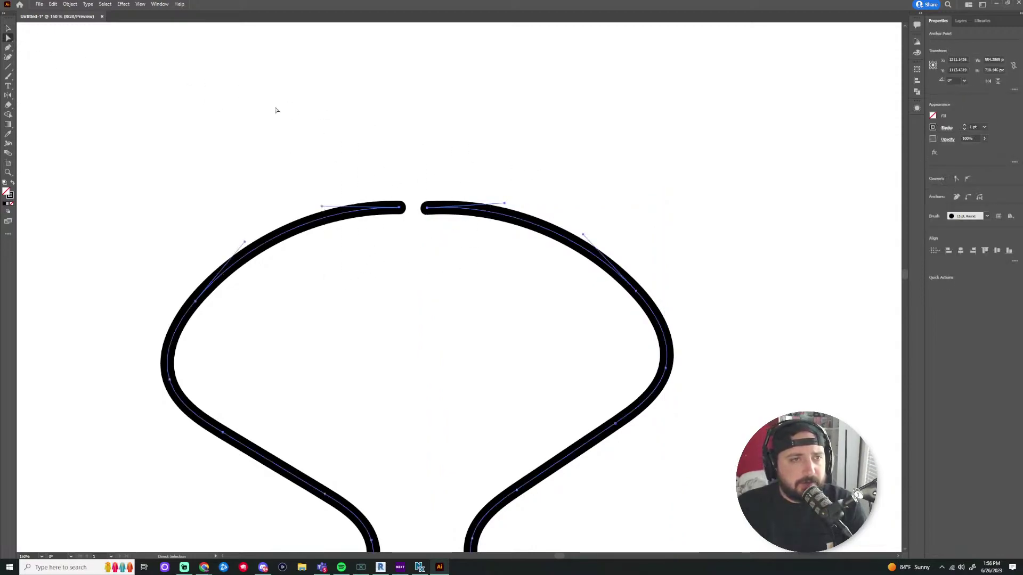
pyautogui.moveTo(421, 210); pyautogui.dragTo(354, 258)
pyautogui.click(69, 4)
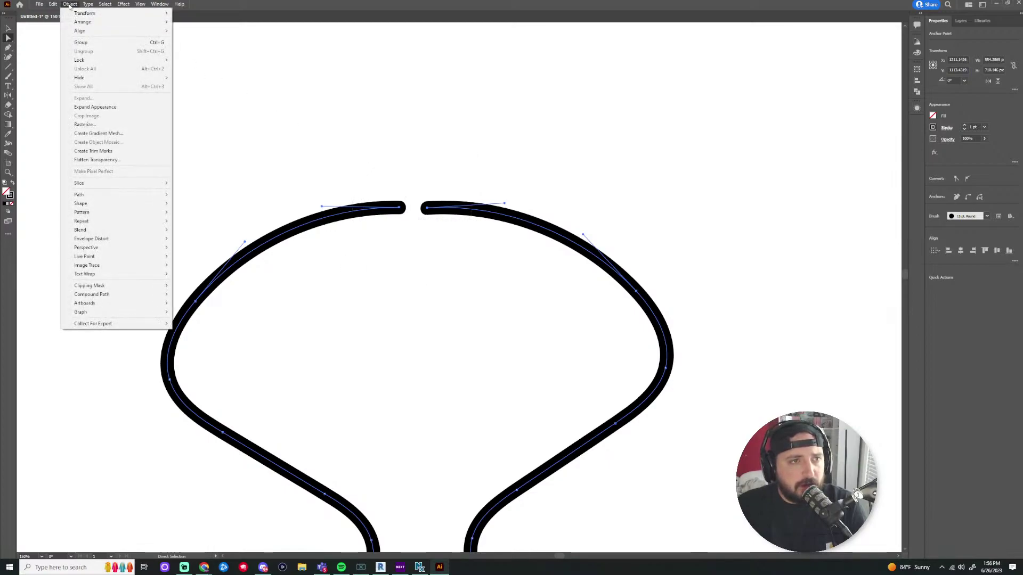
pyautogui.moveTo(130, 198)
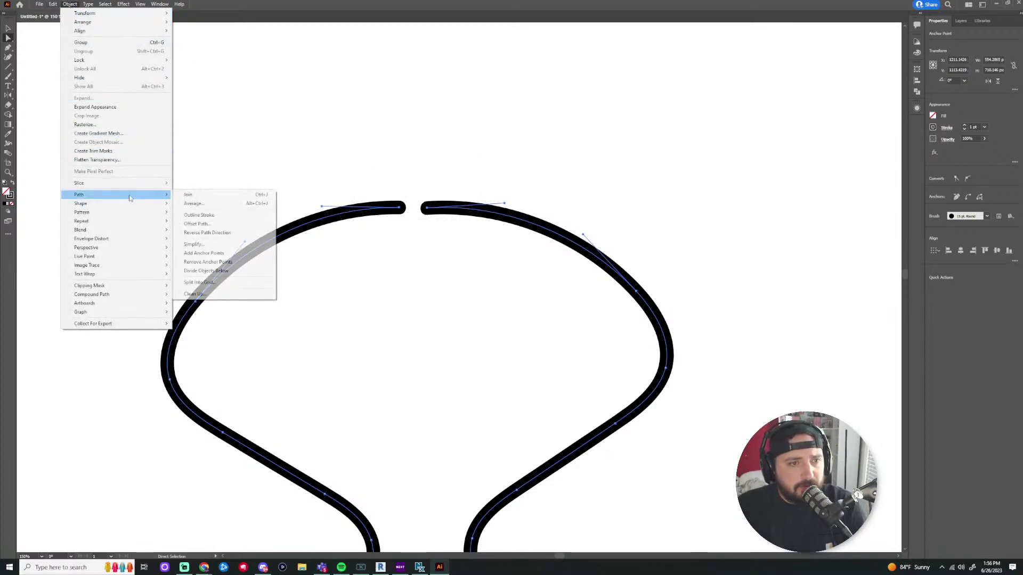
pyautogui.click(200, 194)
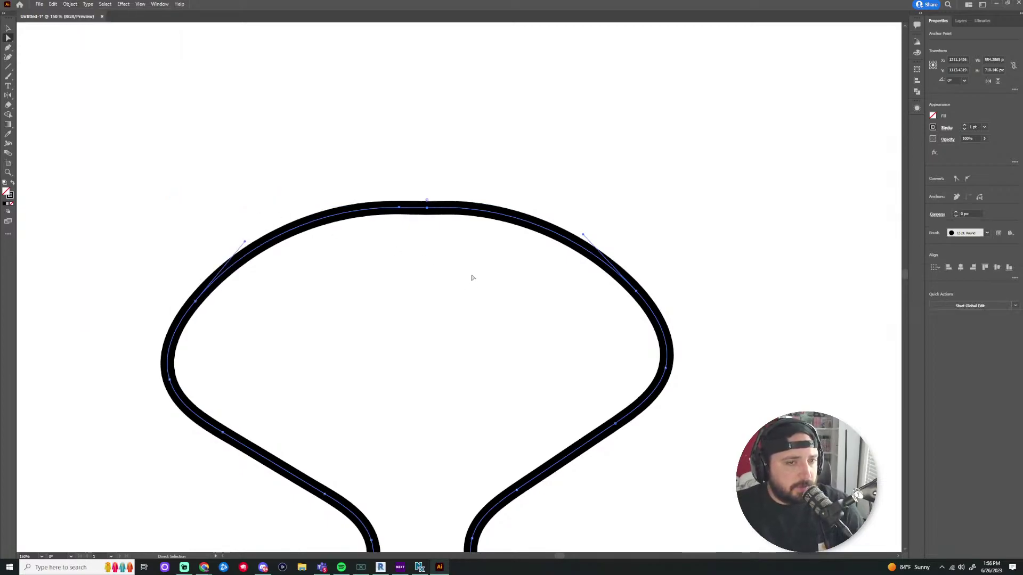
# Close the open bottom of the outline with a straight Pen tool segment between its two lower ends
pyautogui.keyDown('alt'); pyautogui.scroll(-2, 466, 272); pyautogui.keyUp('alt')
pyautogui.press('p')
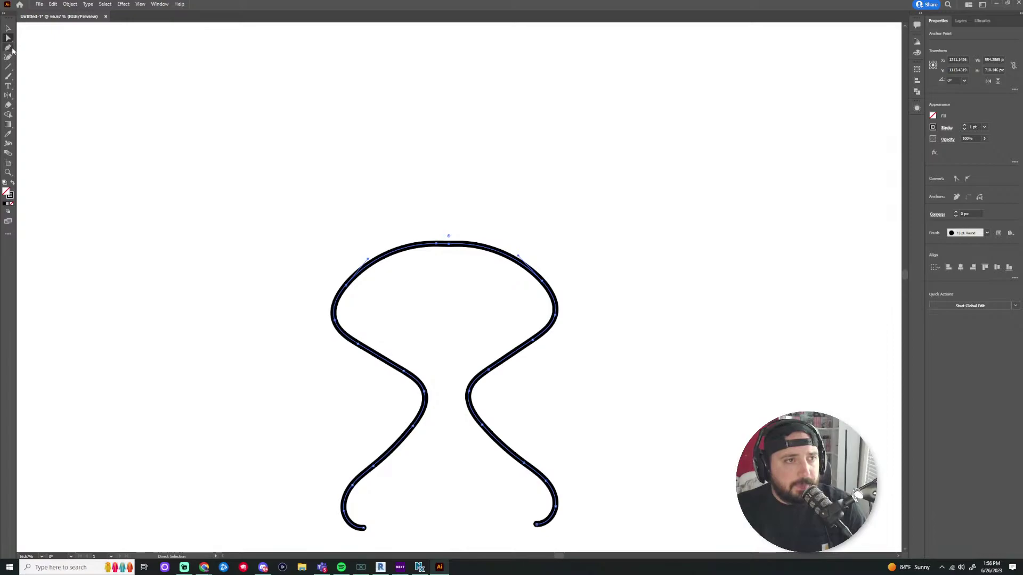
pyautogui.keyDown('alt'); pyautogui.scroll(2, 465, 411); pyautogui.keyUp('alt')
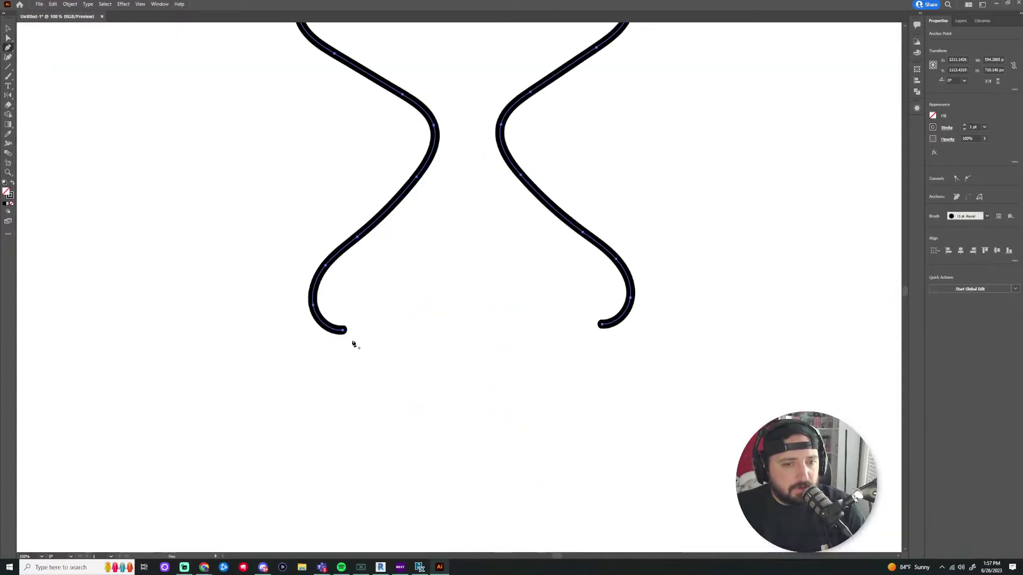
pyautogui.click(344, 329)
pyautogui.click(602, 324)
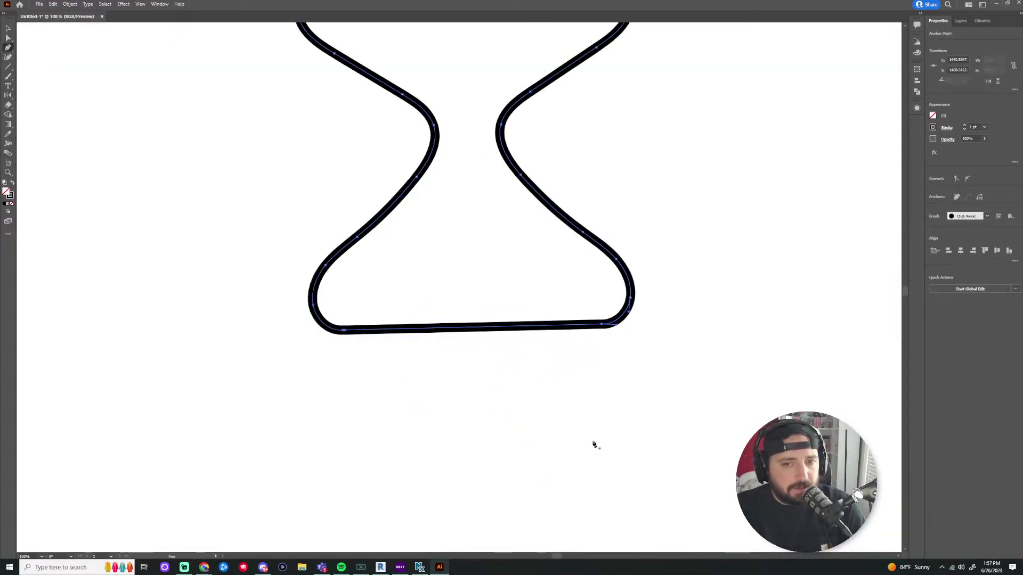
# Move the closed outline about 50 px left and 20 px down, and deselect it
pyautogui.press('v')
pyautogui.click(470, 239)
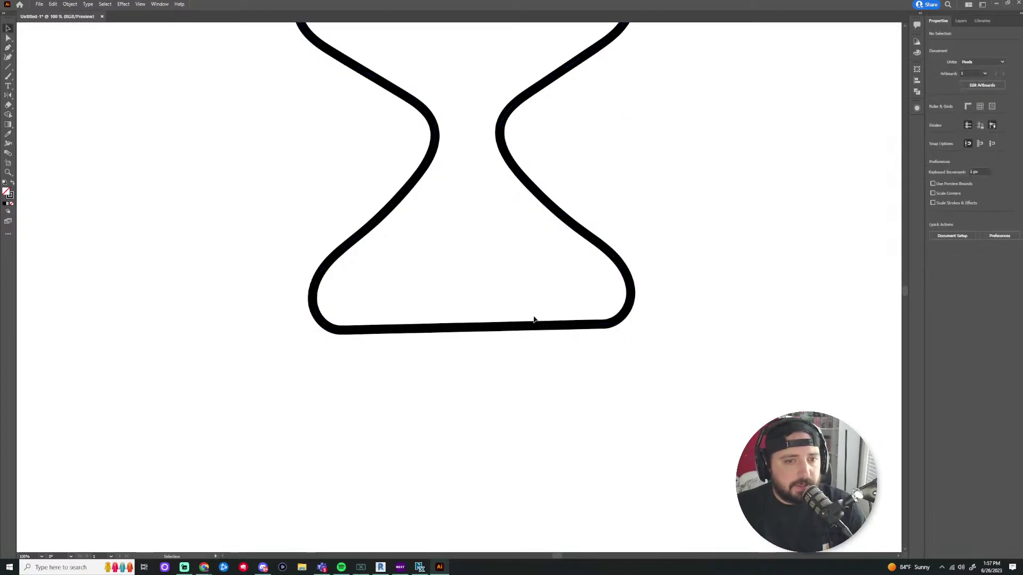
pyautogui.moveTo(450, 330); pyautogui.dragTo(422, 342)
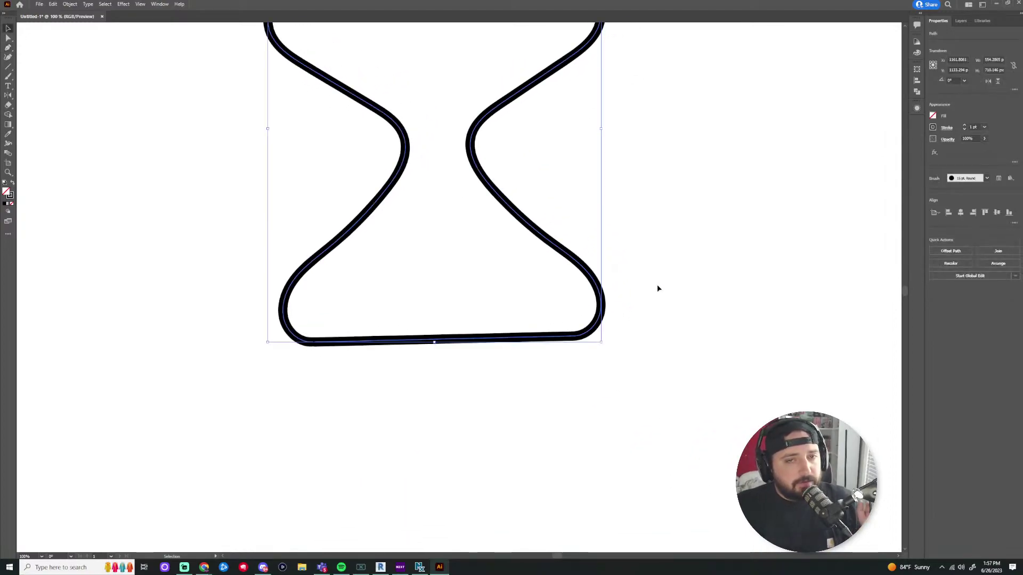
pyautogui.click(671, 198)
# Remove the two anchor points at the top centre of the outline with the Pen tool
pyautogui.scroll(-2, 672, 198)
pyautogui.scroll(3, 580, 68)
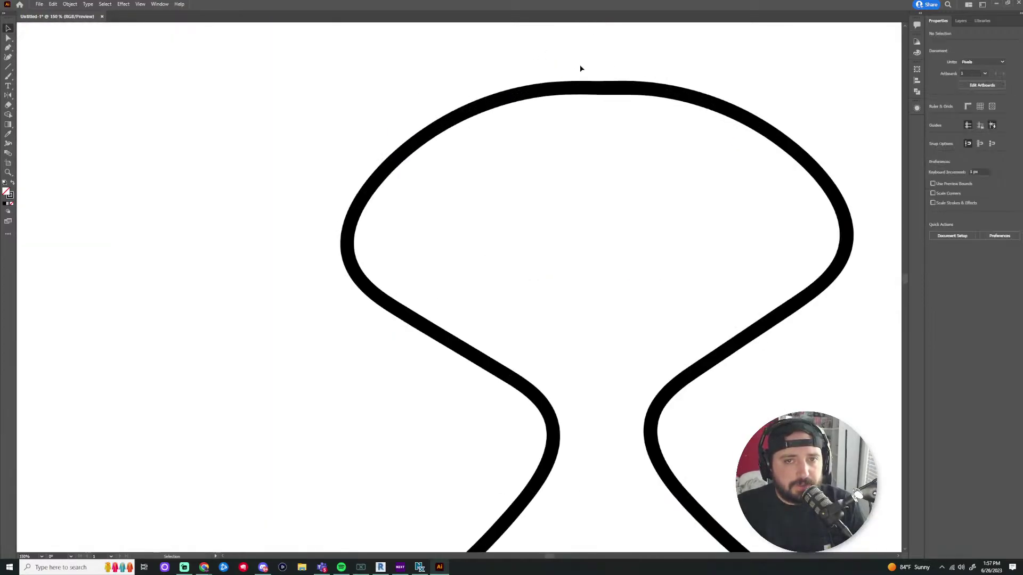
pyautogui.click(9, 48)
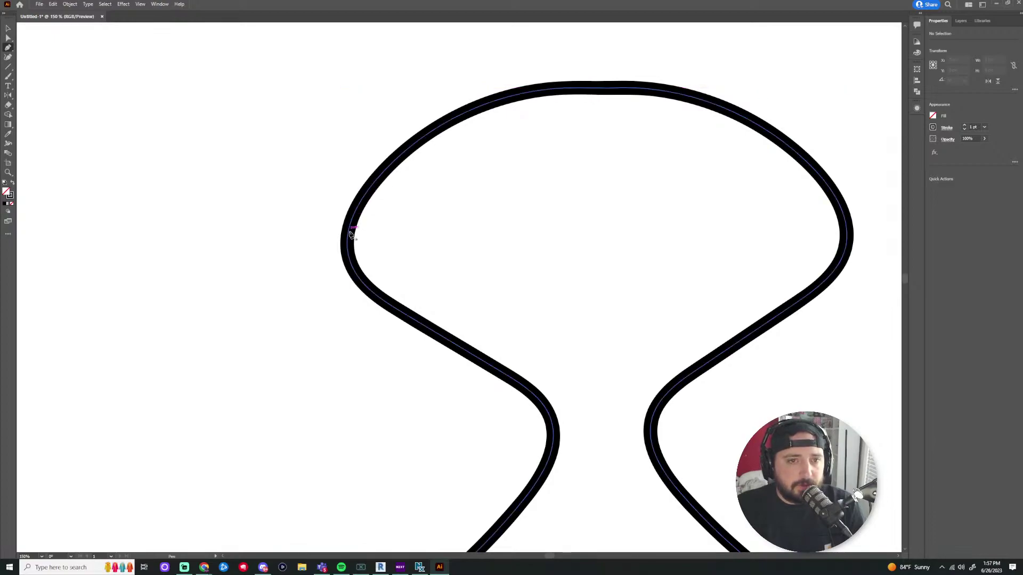
pyautogui.click(8, 38)
pyautogui.click(390, 162)
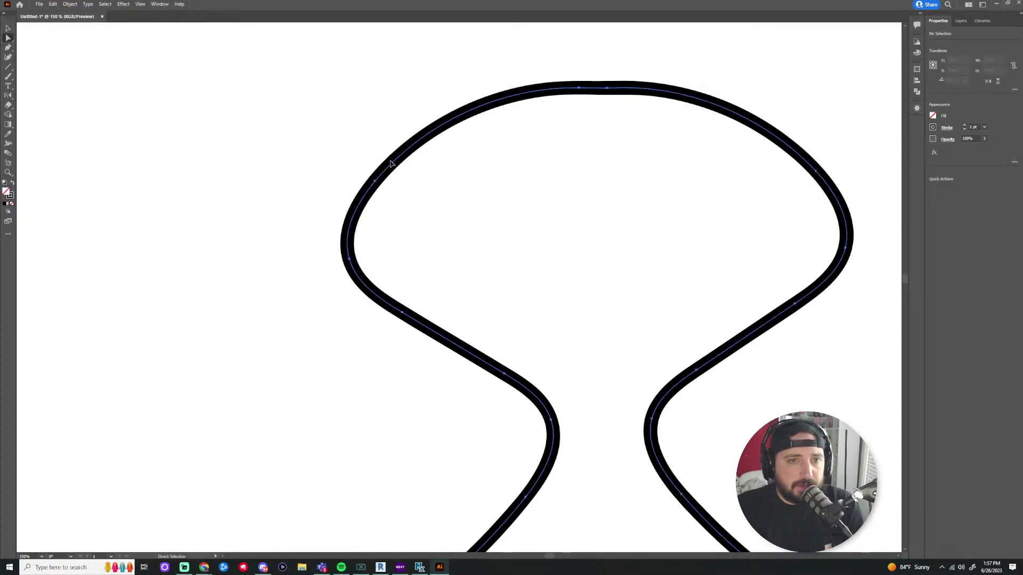
pyautogui.click(9, 48)
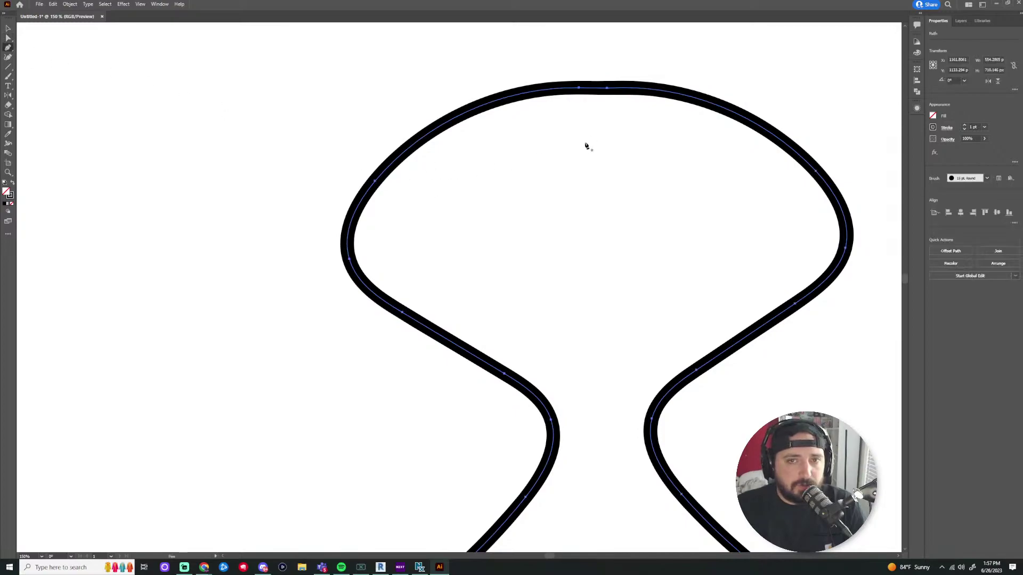
pyautogui.click(607, 89)
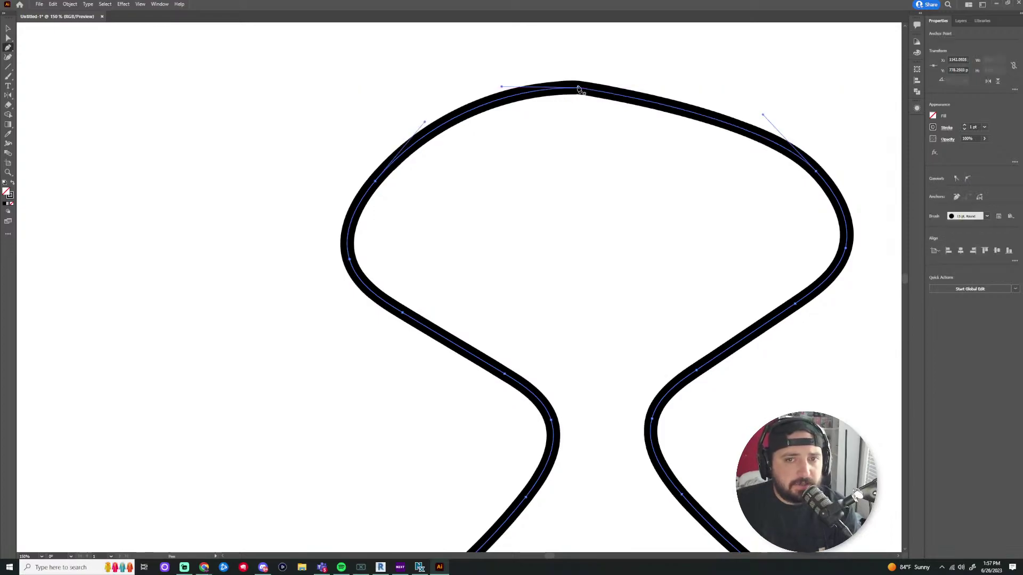
pyautogui.click(580, 89)
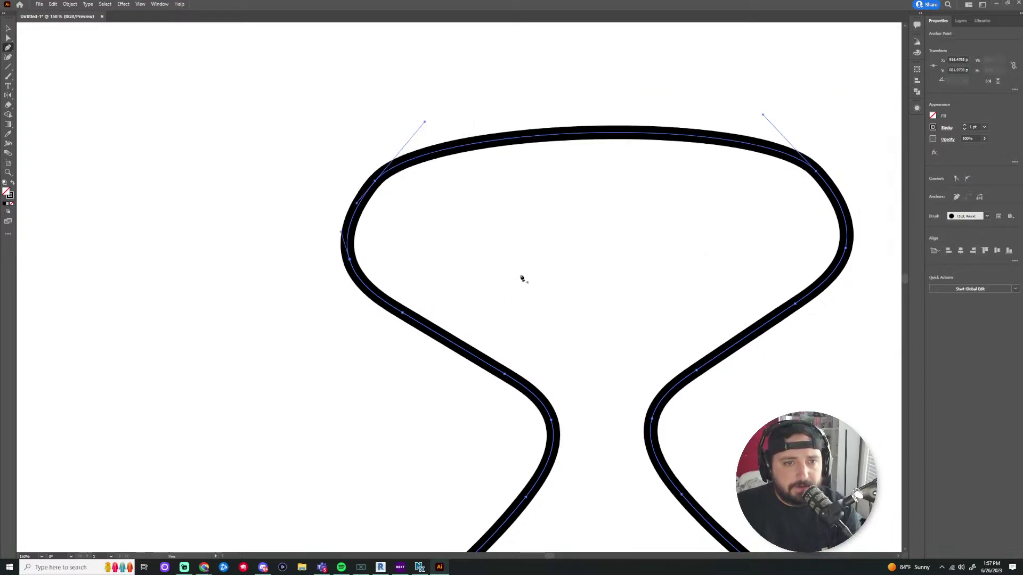
# Remove the anchor point just above the rounded lower corner on each side of the outline
pyautogui.scroll(-5, 634, 302)
pyautogui.scroll(5, 637, 388)
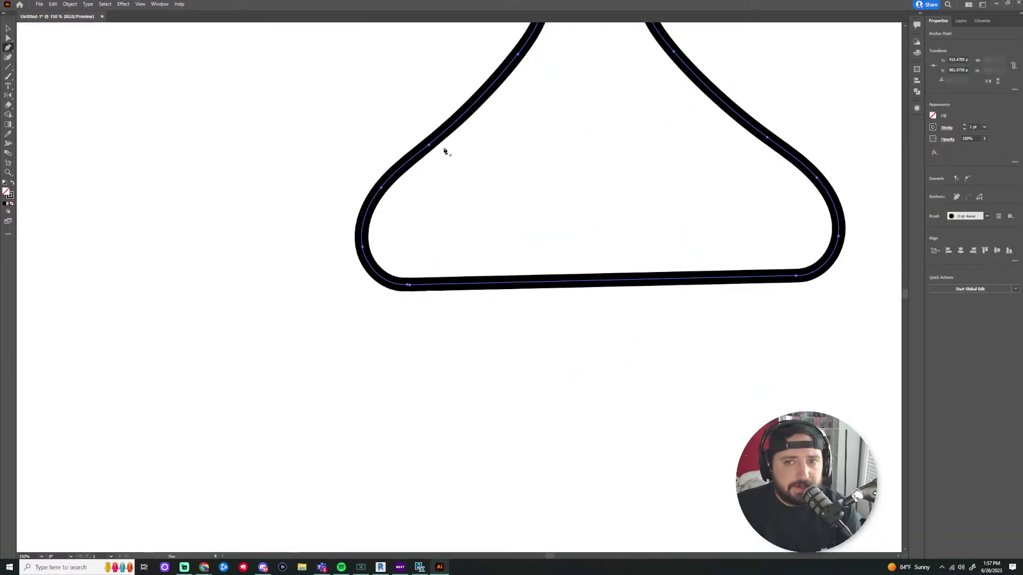
pyautogui.click(429, 145)
pyautogui.click(767, 137)
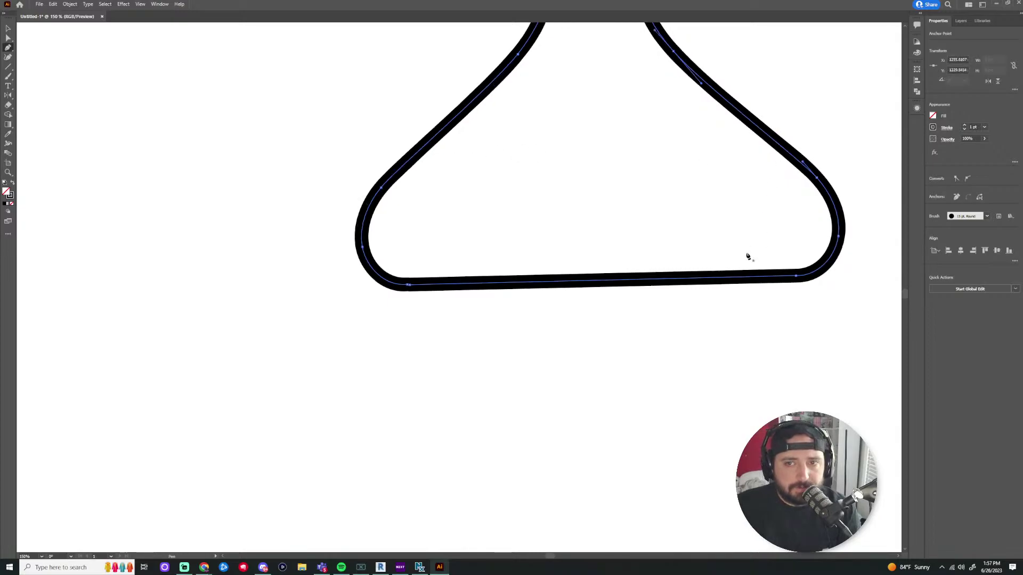
# Add one anchor point on each slanted side of the outline, just below the narrow neck
pyautogui.scroll(-5, 665, 229)
pyautogui.scroll(6, 664, 228)
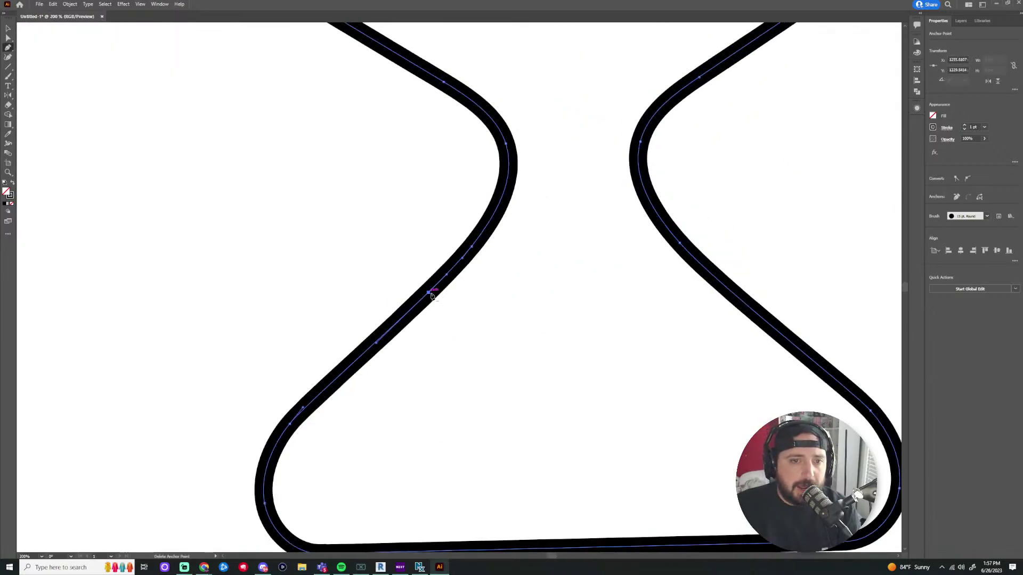
pyautogui.click(719, 281)
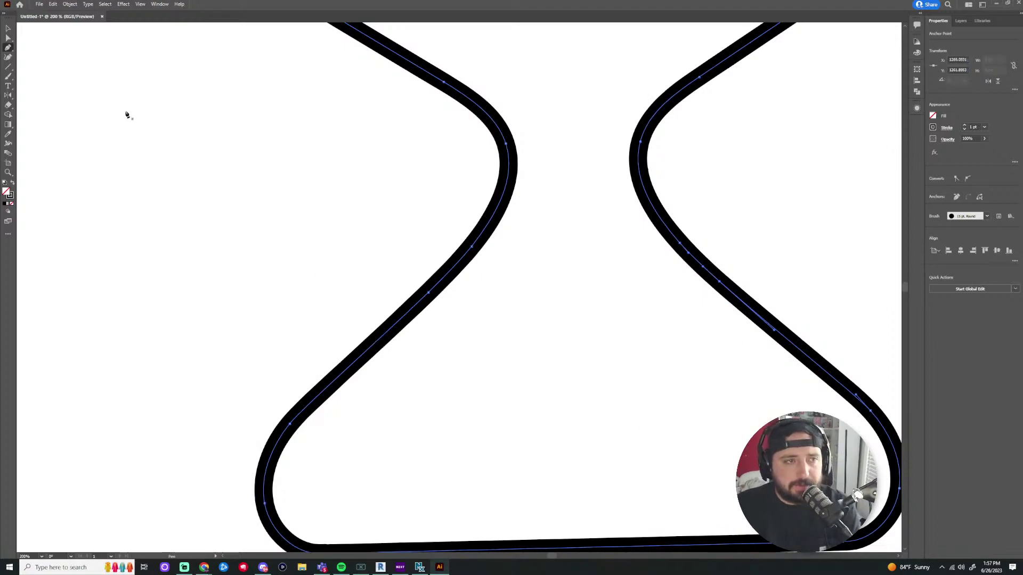
# Pull the two new side anchor points outward with Direct Selection to form shoulders above the base, and deselect the outline
pyautogui.click(8, 38)
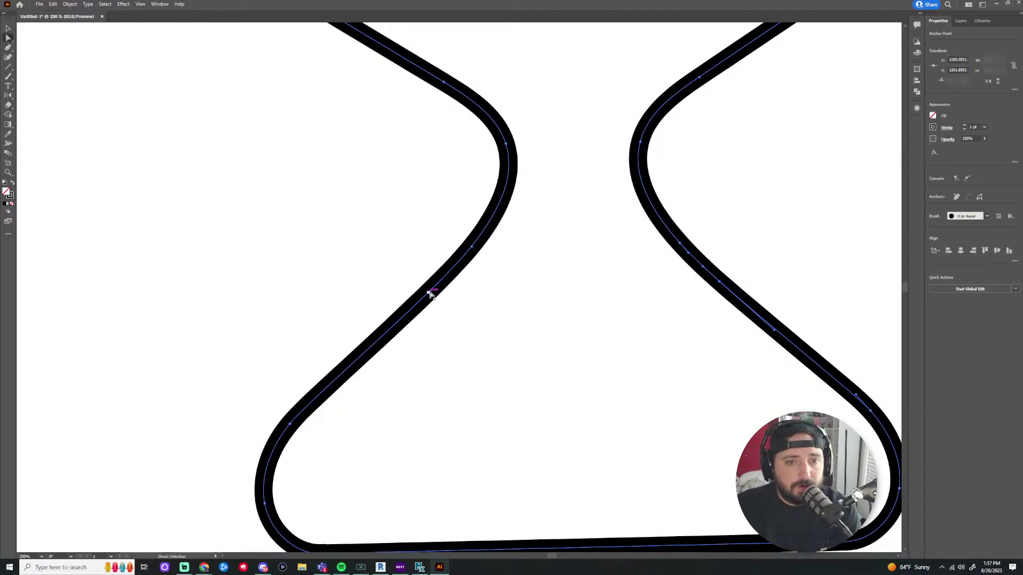
pyautogui.moveTo(429, 292); pyautogui.dragTo(322, 272)
pyautogui.moveTo(719, 287); pyautogui.dragTo(705, 233)
pyautogui.click(796, 204)
pyautogui.scroll(-4, 791, 223)
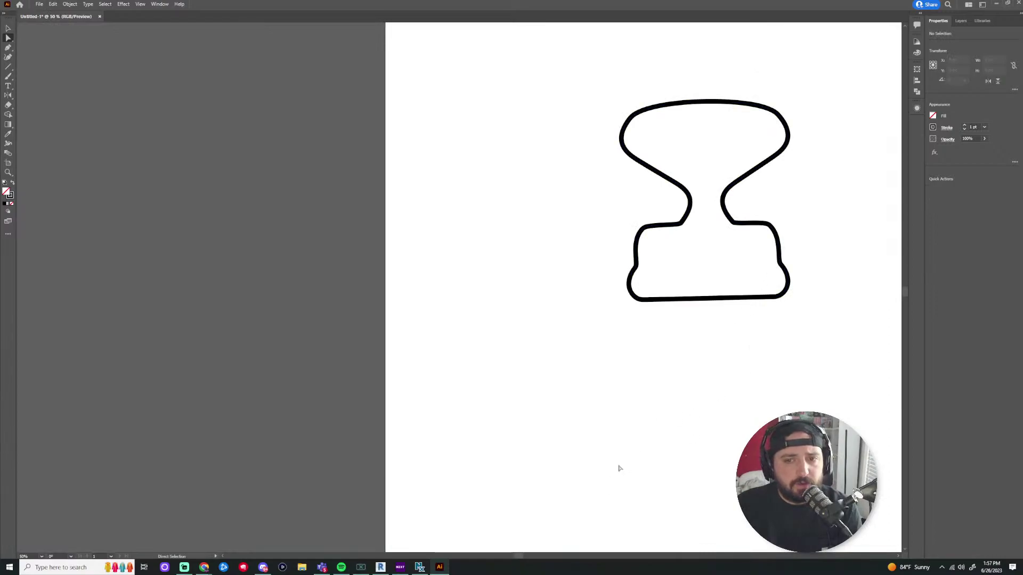
pyautogui.moveTo(520, 555); pyautogui.dragTo(549, 556)
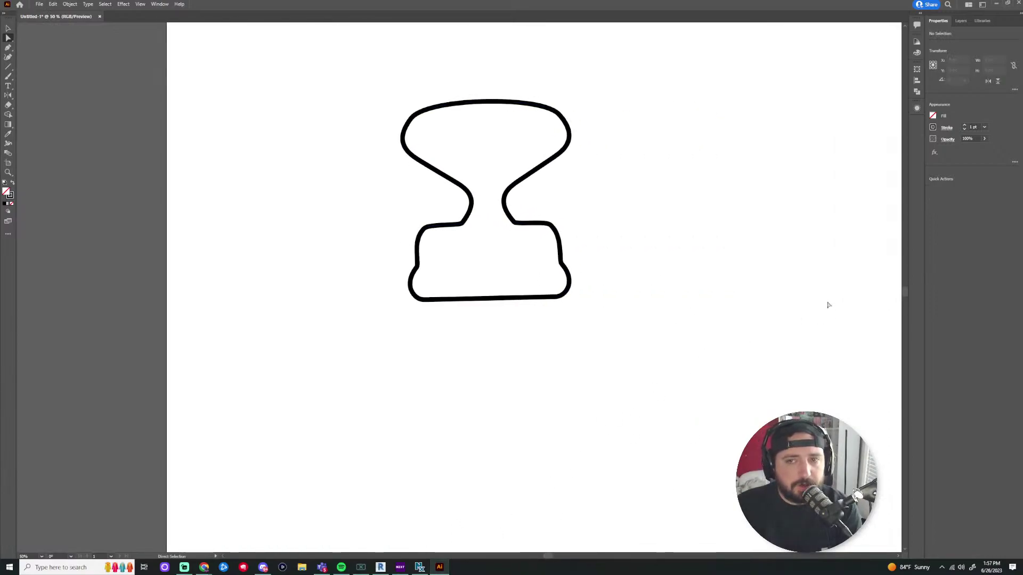
pyautogui.scroll(3, 905, 289)
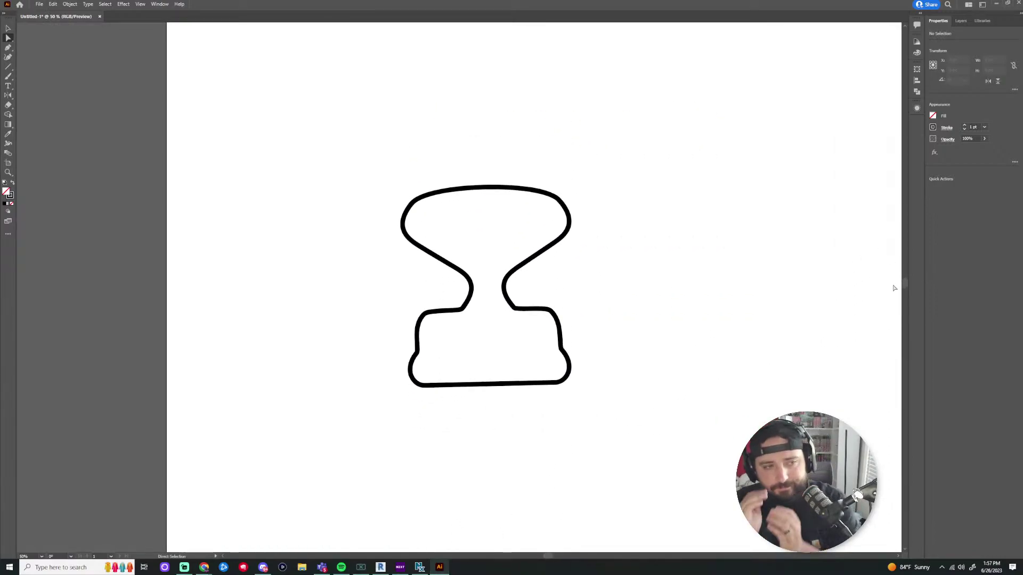
# Delete the right side segment between the shoulder and the base, and delete the rest of the outline
pyautogui.click(558, 324)
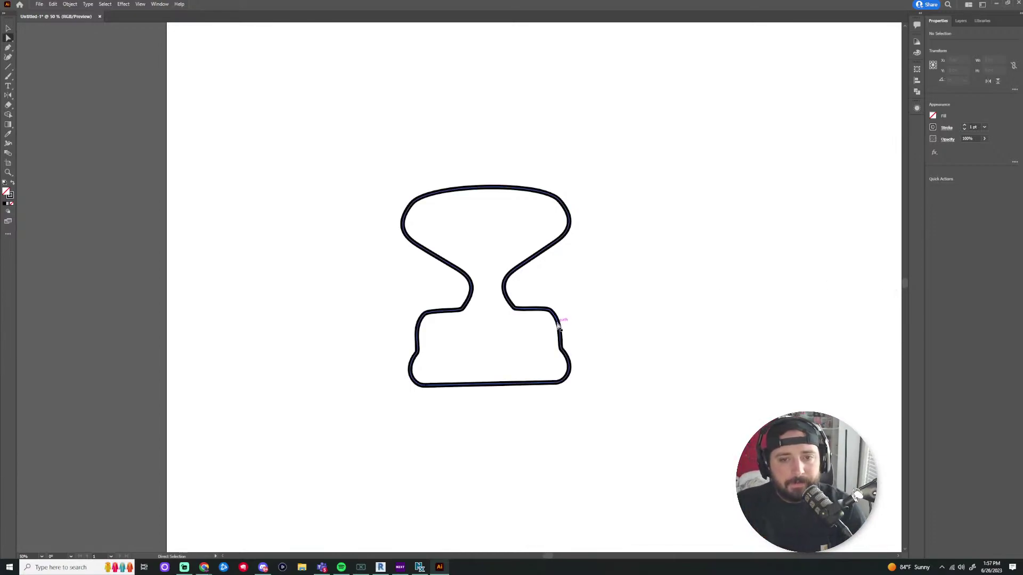
pyautogui.press('Delete')
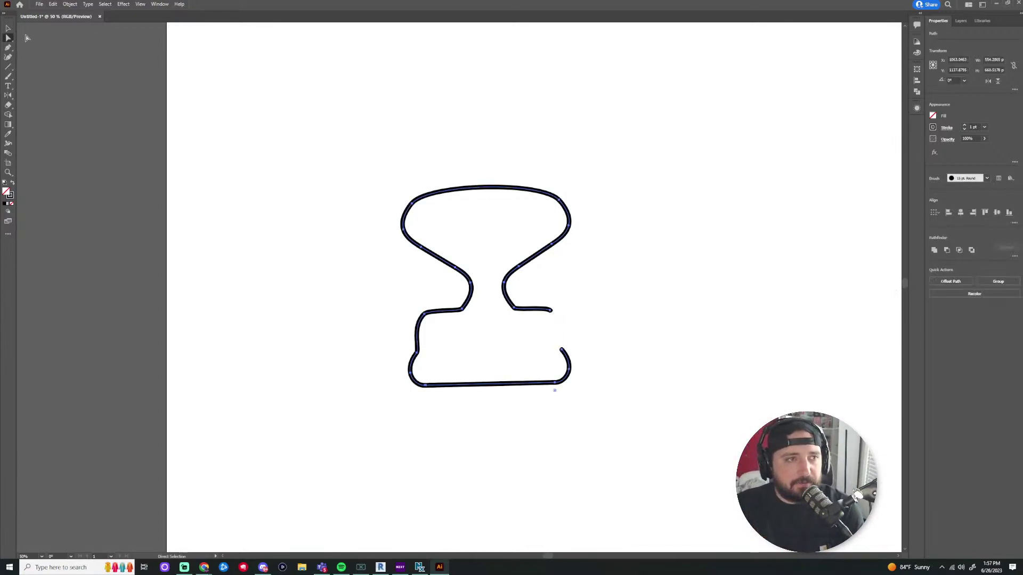
pyautogui.press('v')
pyautogui.press('Delete')
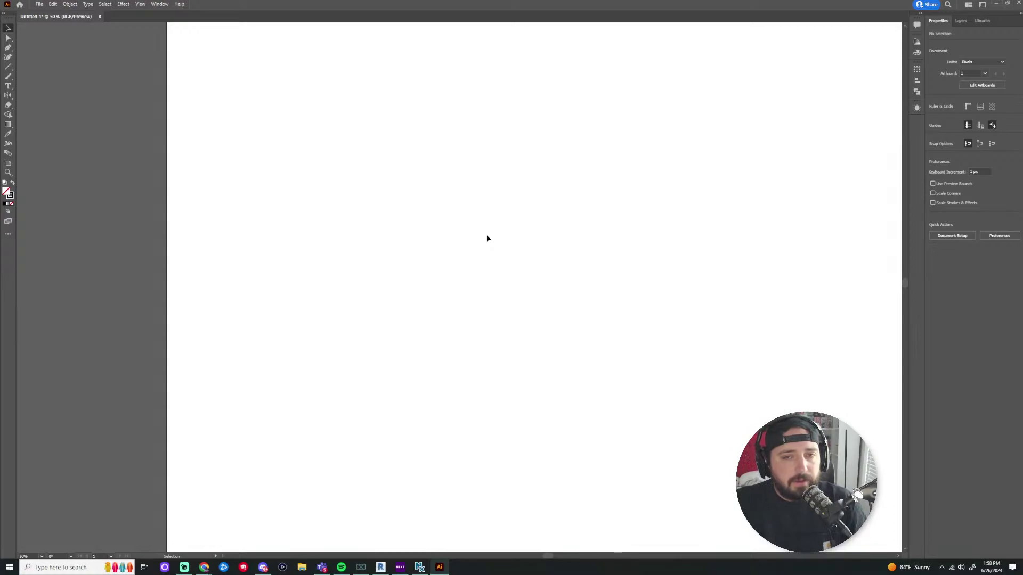
pyautogui.hotkey('ctrl', '-')
pyautogui.hotkey('ctrl', '-')
pyautogui.hotkey('ctrl', '-')
pyautogui.moveTo(400, 191); pyautogui.dragTo(461, 190)
pyautogui.scroll(1, 461, 202)
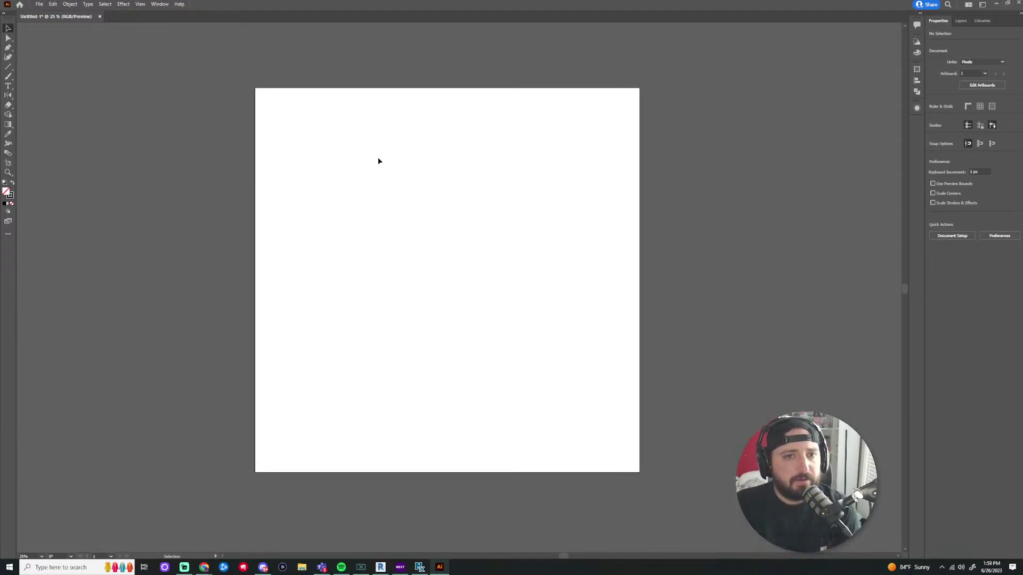
pyautogui.scroll(1, 309, 152)
pyautogui.scroll(-1, 397, 155)
pyautogui.scroll(-1, 403, 160)
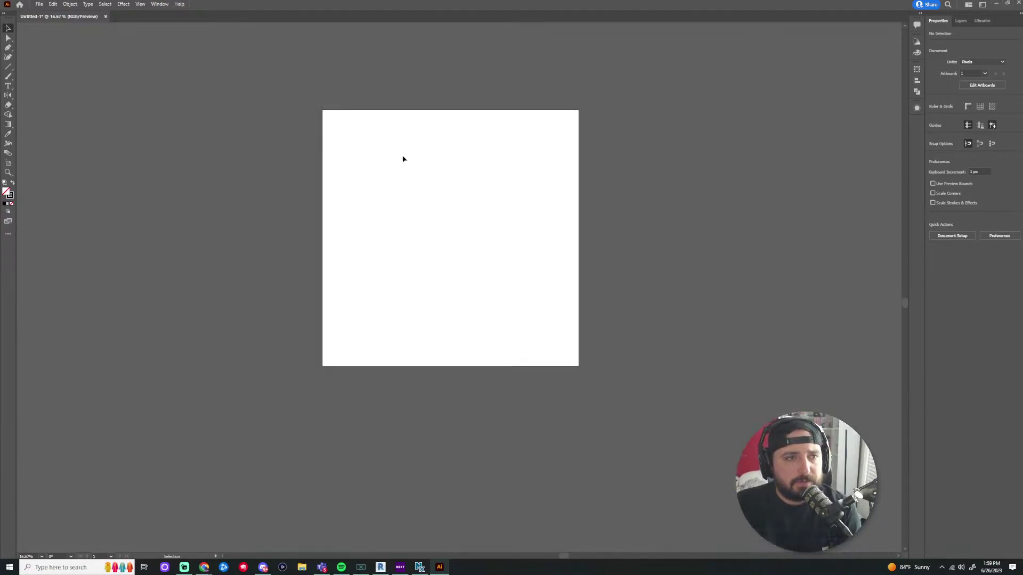
pyautogui.scroll(1, 413, 176)
pyautogui.moveTo(419, 188); pyautogui.dragTo(450, 174)
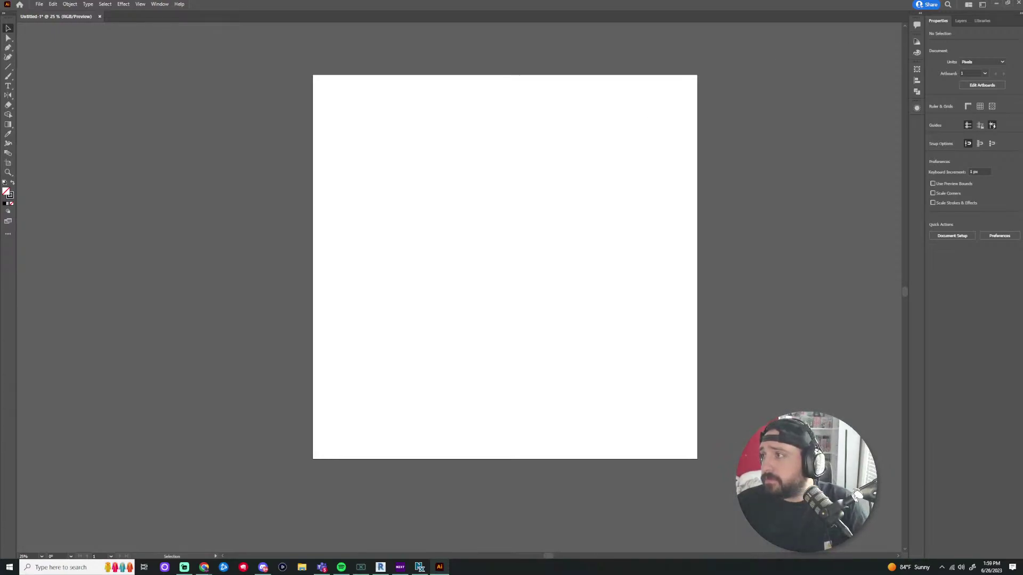
pyautogui.hotkey('alt', 'Tab')
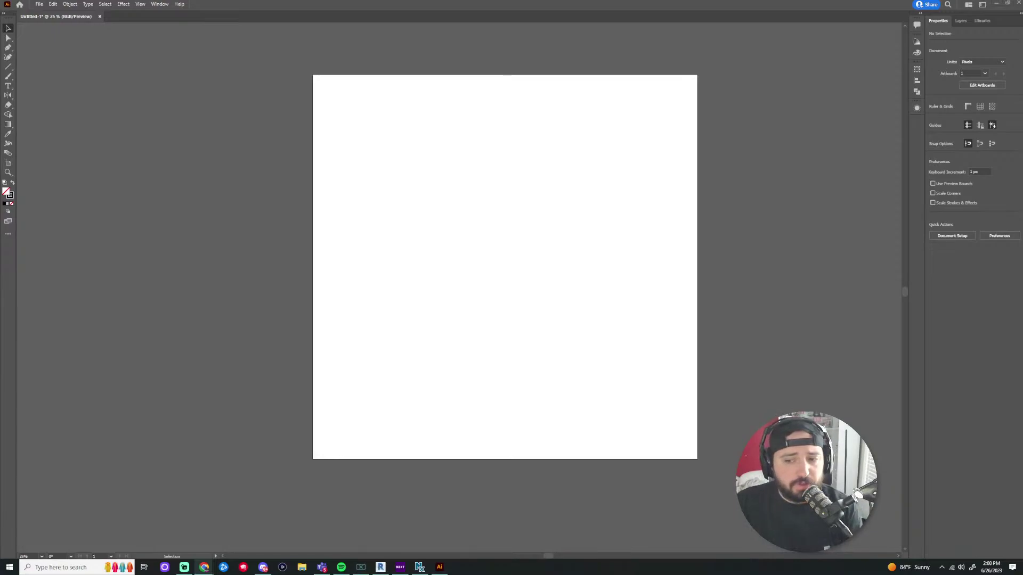
pyautogui.click(985, 571)
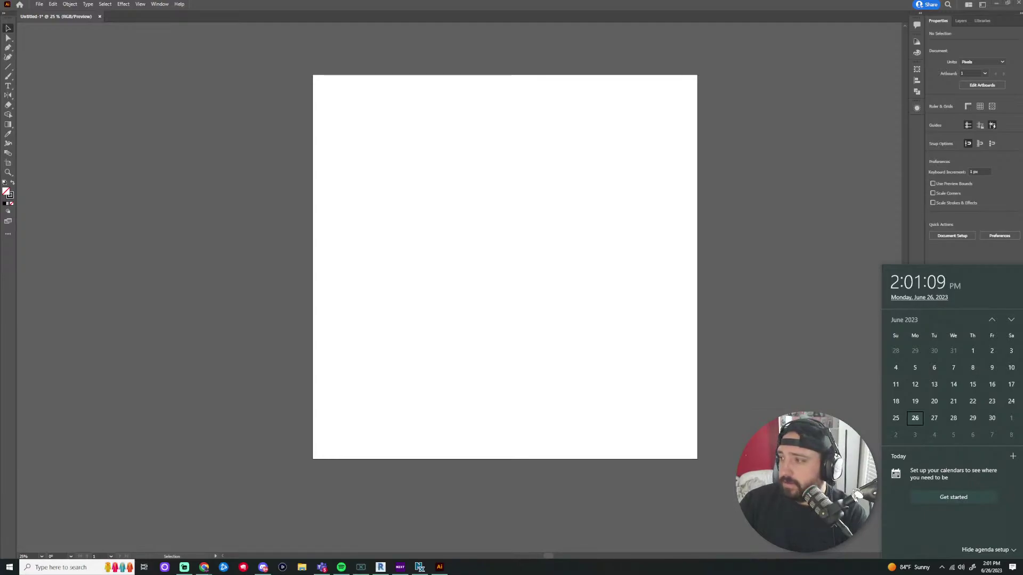
pyautogui.press('Escape')
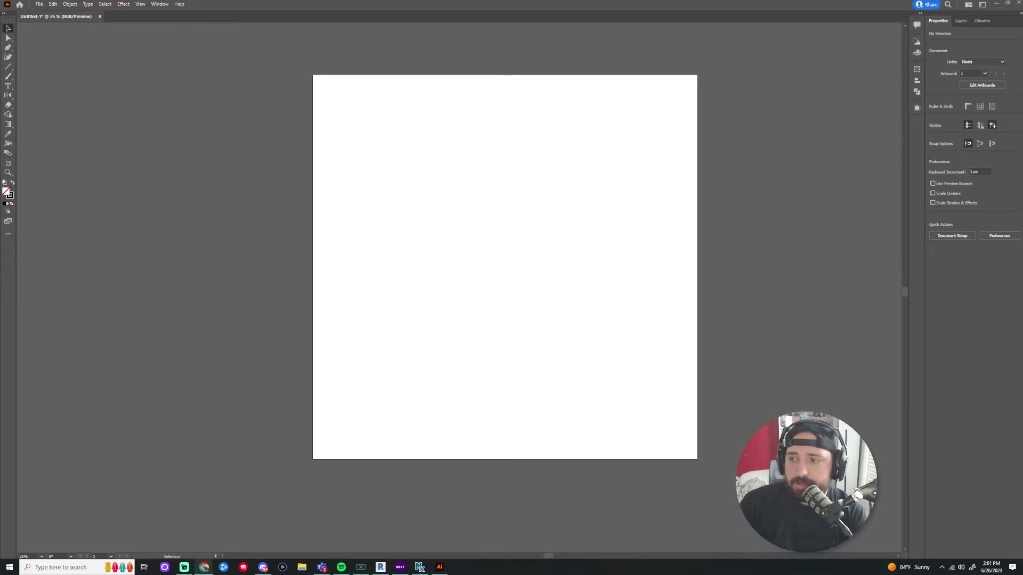
# Drop the line of text from the other window onto the artboard slightly above and right of its centre, and deselect it
pyautogui.moveTo(1022, 255); pyautogui.dragTo(539, 238)
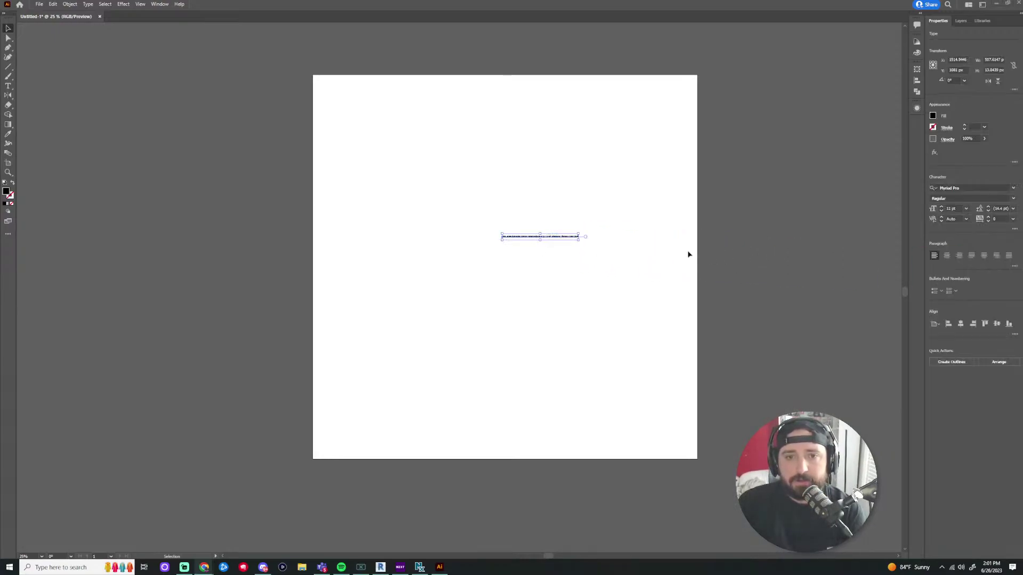
pyautogui.click(543, 258)
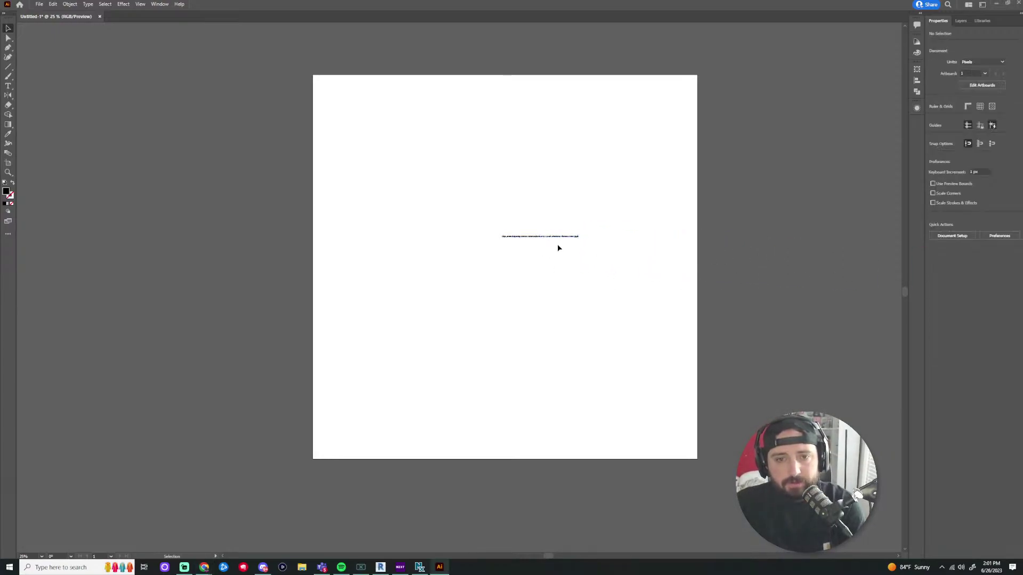
# Remove the dropped line of text from the artboard
pyautogui.moveTo(557, 244); pyautogui.dragTo(555, 240)
pyautogui.click(703, 273)
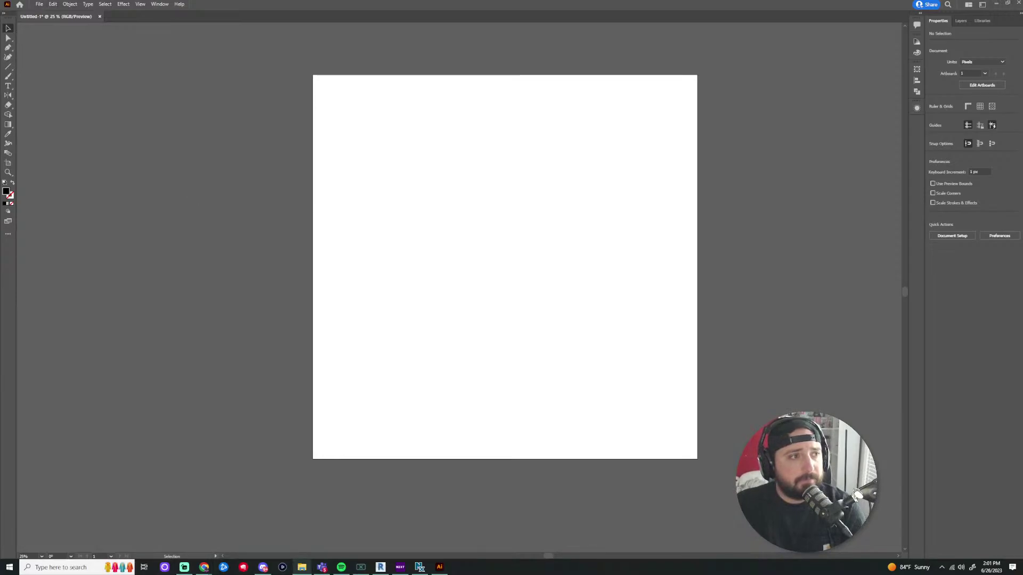
# Bring the pixel-art village image in from the file window as a linked file, place it beside the artboard's left edge, and deselect it
pyautogui.moveTo(0, 149); pyautogui.dragTo(1022, 159)
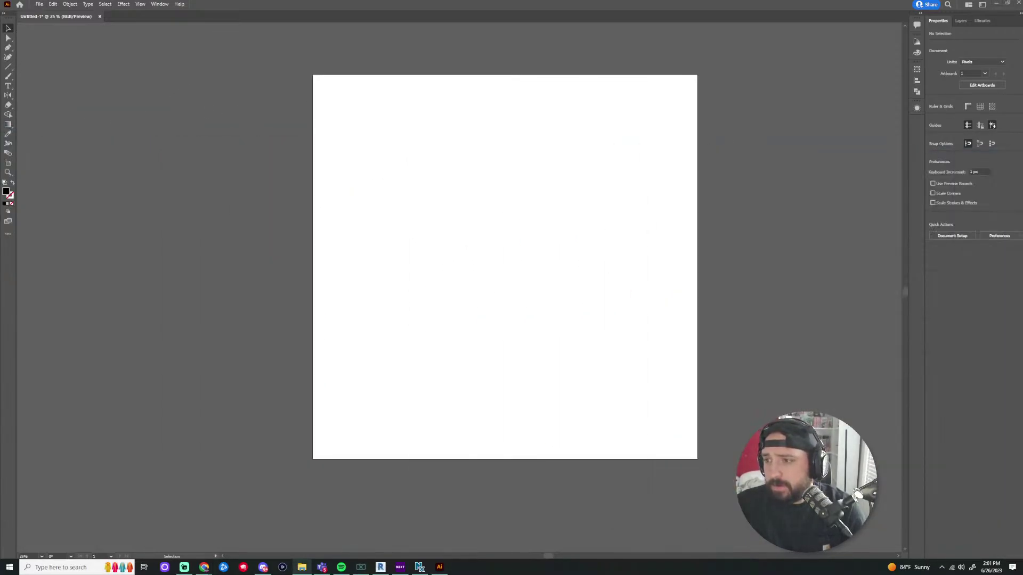
pyautogui.moveTo(1022, 263); pyautogui.dragTo(895, 468)
pyautogui.moveTo(751, 379); pyautogui.dragTo(208, 252)
pyautogui.scroll(-3, 208, 253)
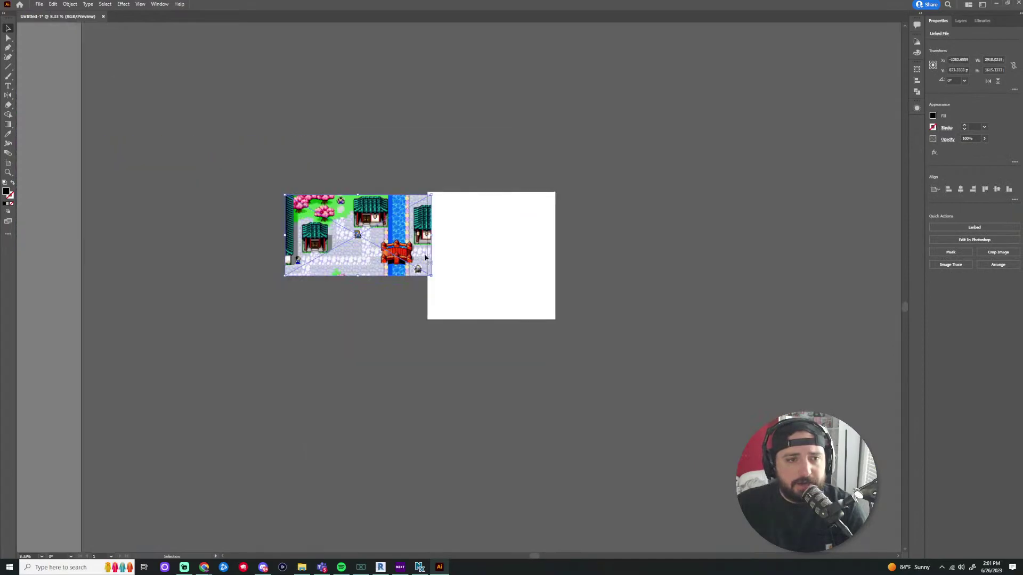
pyautogui.scroll(4, 364, 242)
pyautogui.scroll(-3, 364, 242)
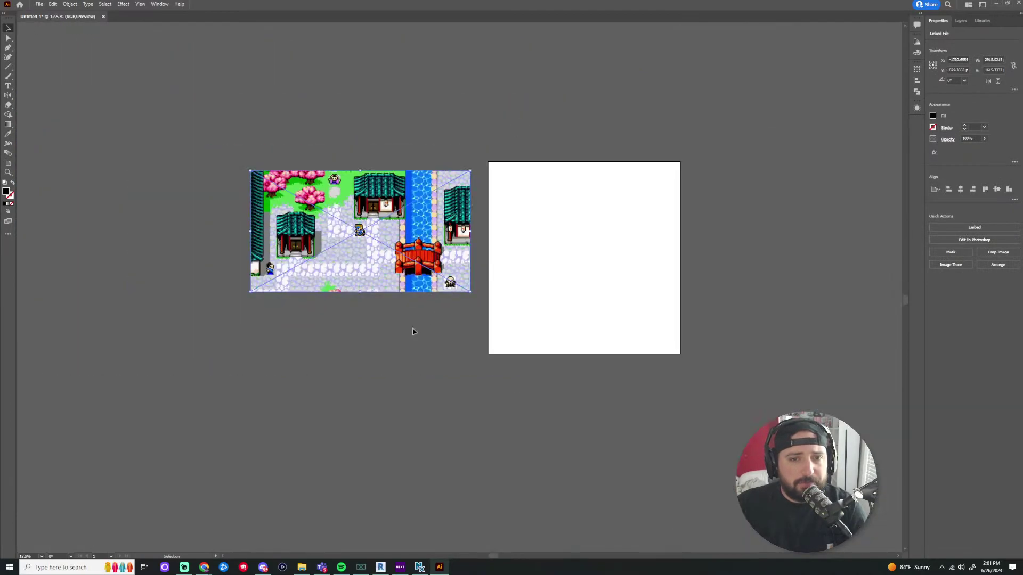
pyautogui.click(492, 309)
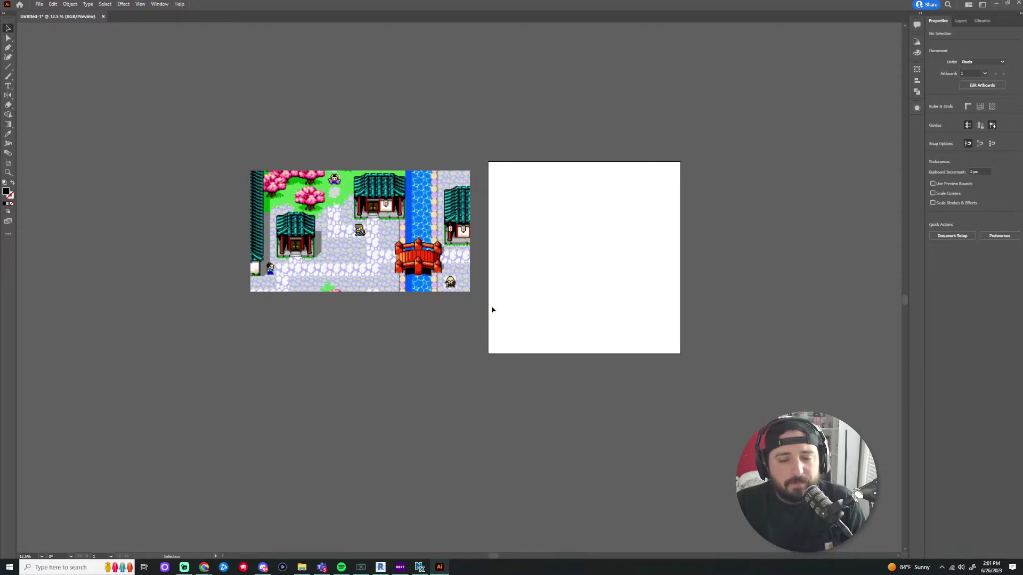
# Enlarge the village image from its lower-right corner to about 3115 x 1724 px, and deselect it
pyautogui.click(459, 283)
pyautogui.scroll(3, 473, 288)
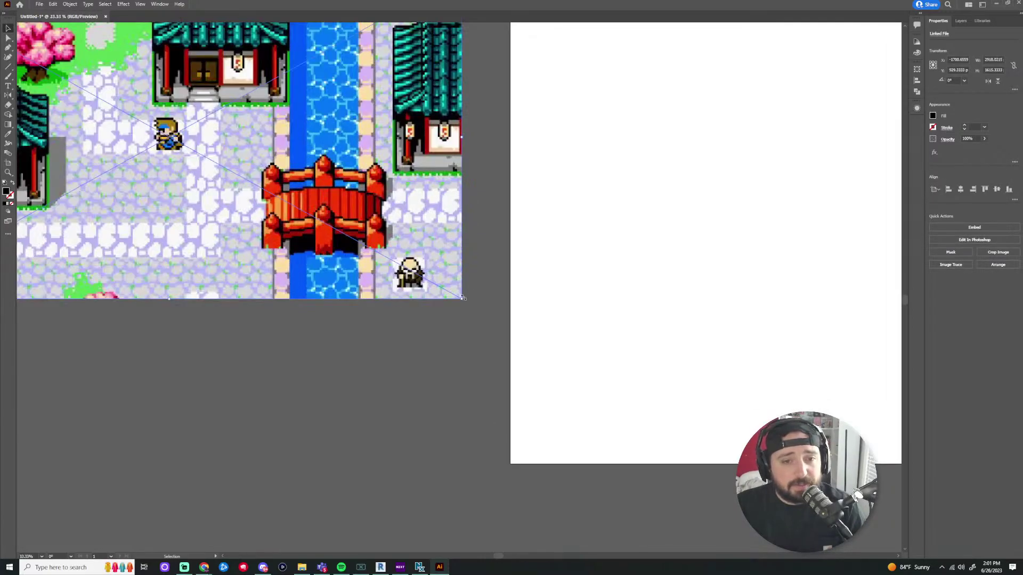
pyautogui.moveTo(462, 297); pyautogui.dragTo(502, 332)
pyautogui.scroll(-3, 501, 332)
pyautogui.scroll(2, 537, 240)
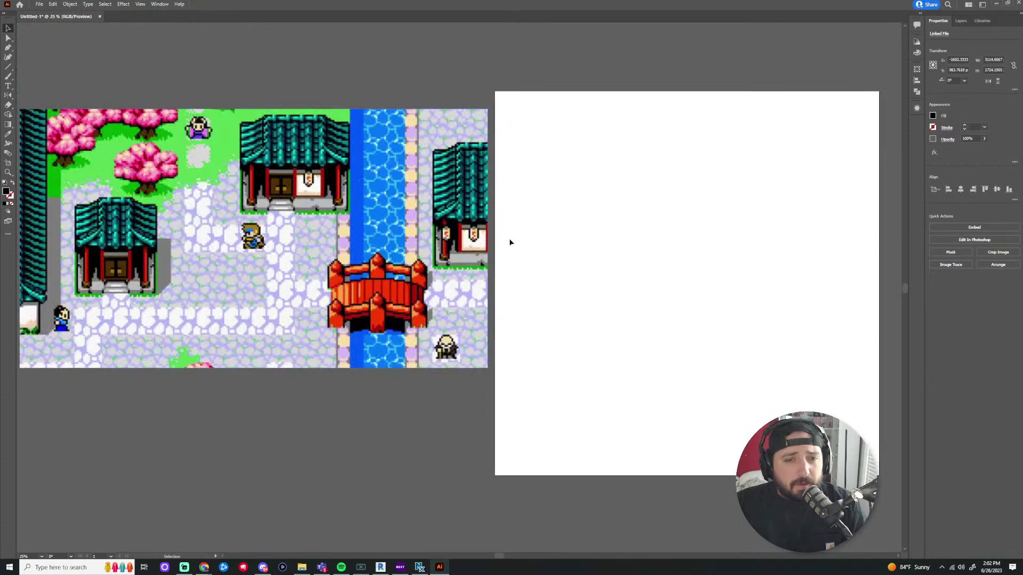
pyautogui.click(581, 249)
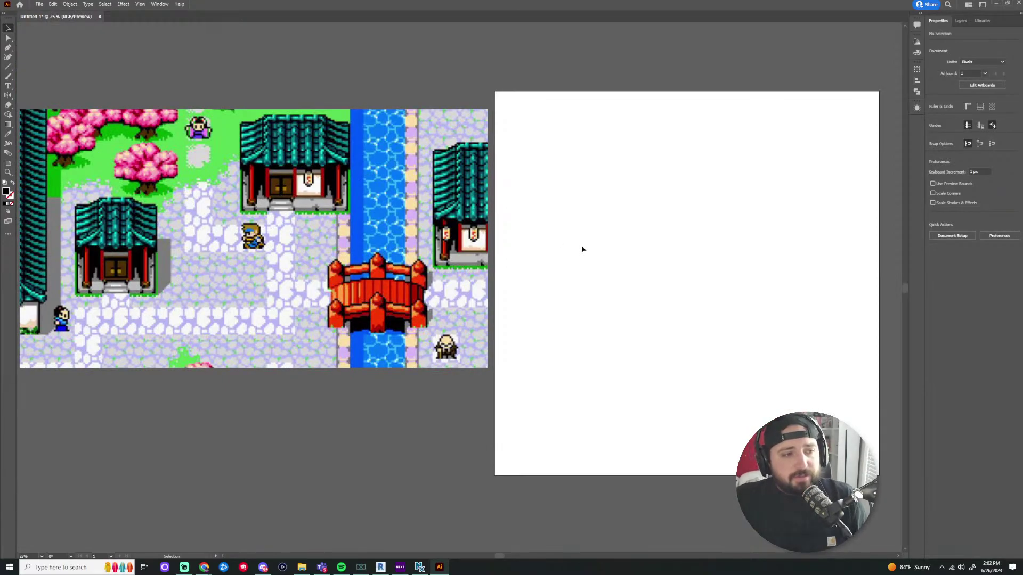
# Switch to the Chrome image search for phantasy star, examine the results, and preview the SEGA AGES Phantasy Star cover
pyautogui.scroll(-1, 554, 261)
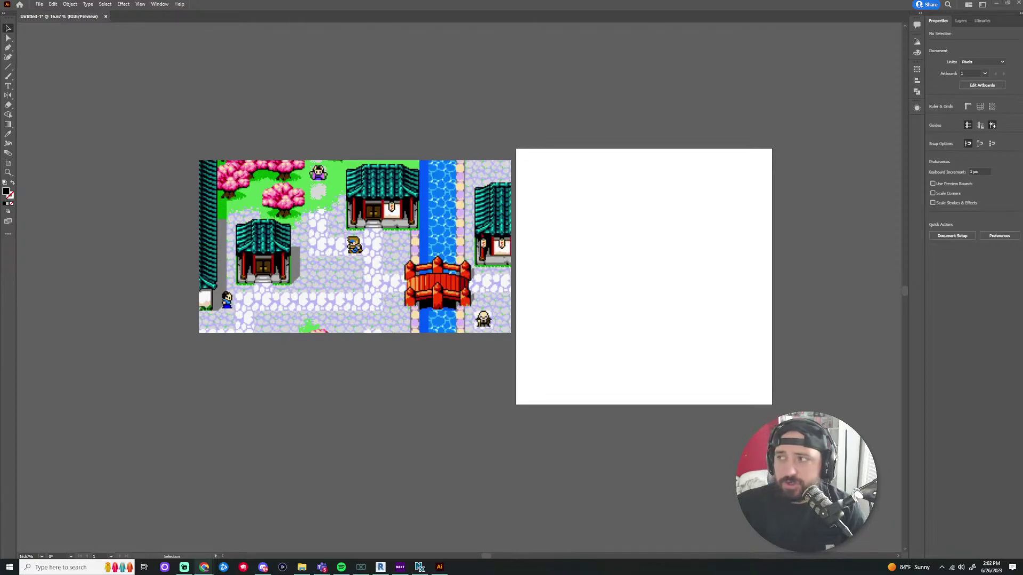
pyautogui.hotkey('alt', 'Tab')
pyautogui.scroll(-2, 698, 163)
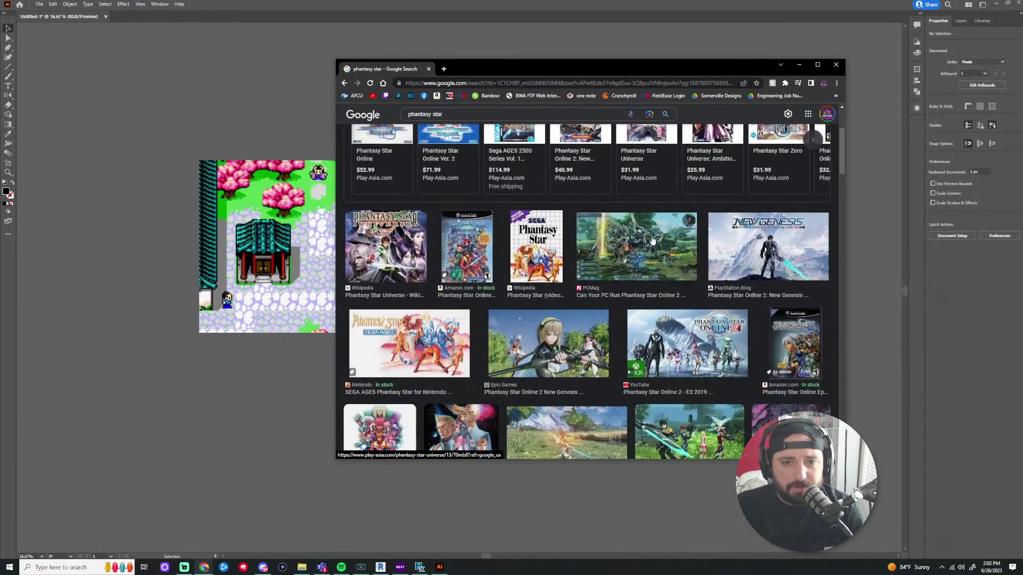
pyautogui.scroll(1, 596, 235)
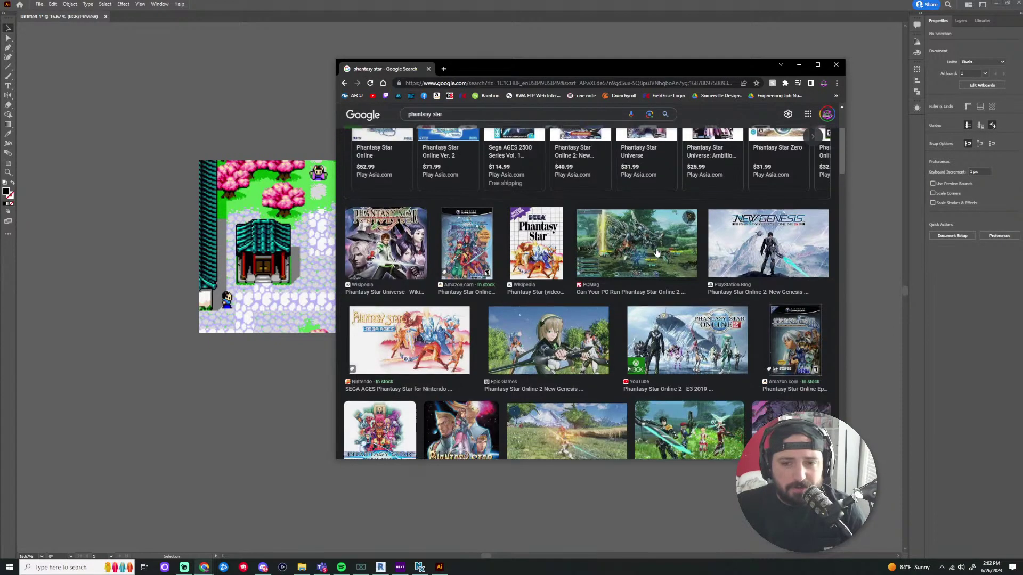
pyautogui.scroll(-2, 655, 251)
pyautogui.click(421, 239)
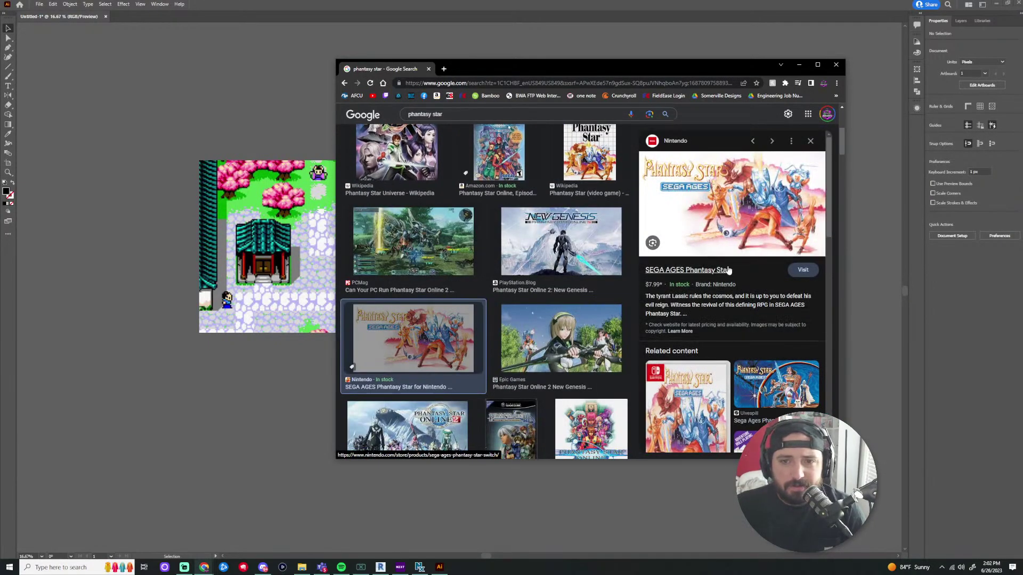
pyautogui.scroll(-2, 669, 250)
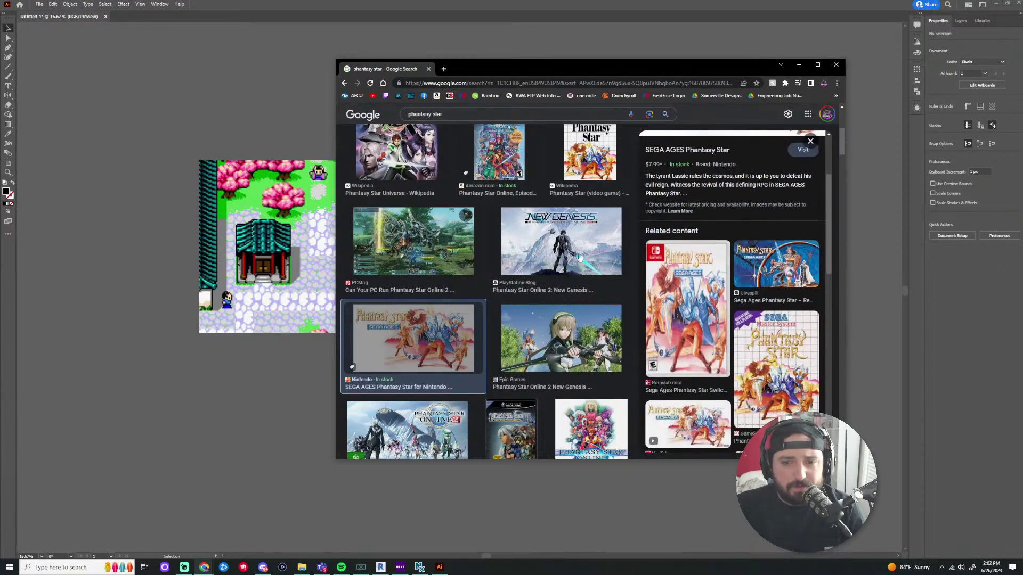
pyautogui.scroll(-4, 547, 278)
pyautogui.scroll(6, 547, 278)
pyautogui.scroll(3, 546, 277)
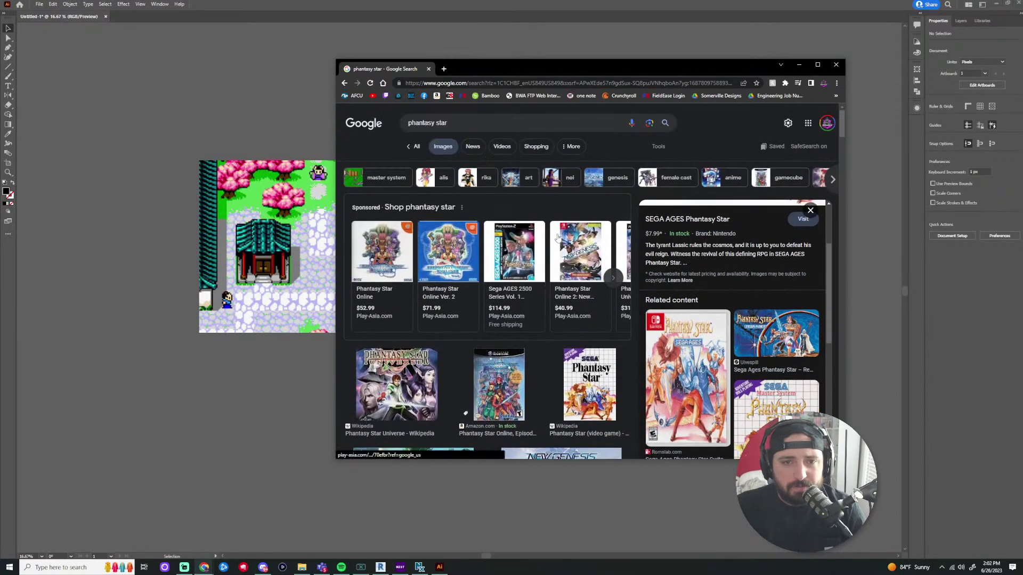
# Search Google Images for dragon quest, preview the Nintendo Switch DRAGON QUEST cover, and return to Illustrator
pyautogui.moveTo(452, 124); pyautogui.dragTo(327, 134)
pyautogui.press('BackSpace')
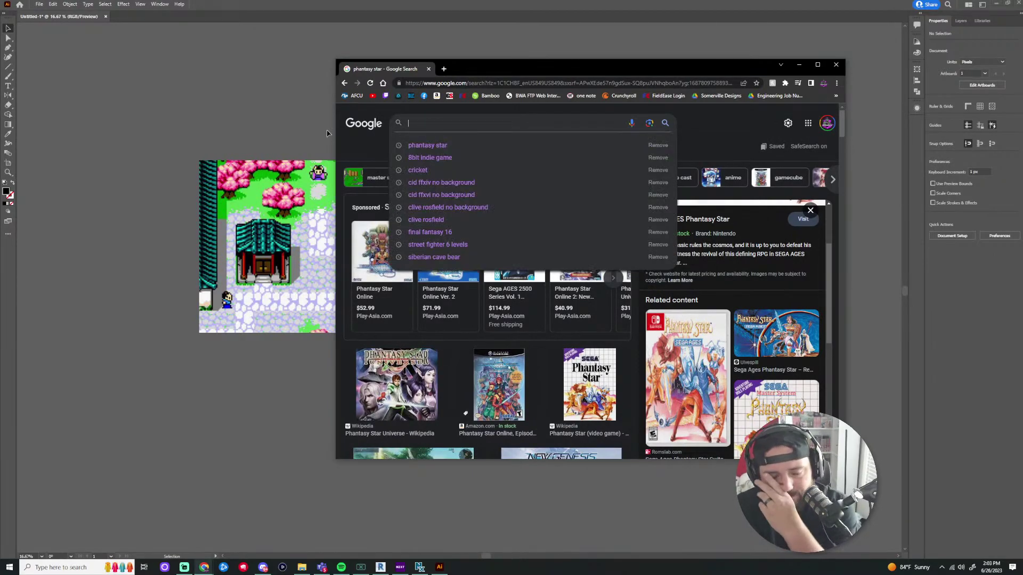
pyautogui.write('dra')
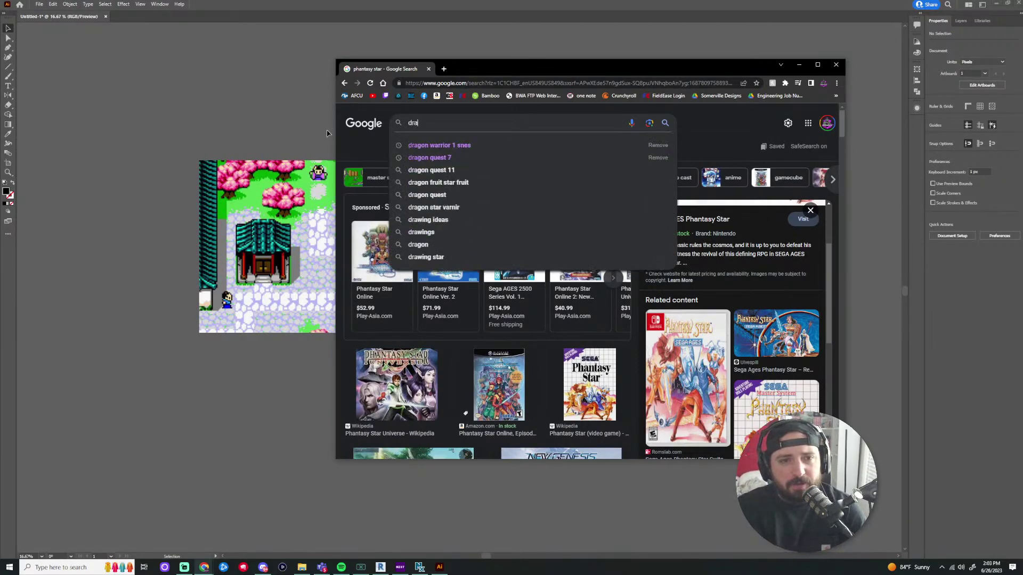
pyautogui.write('gon quest')
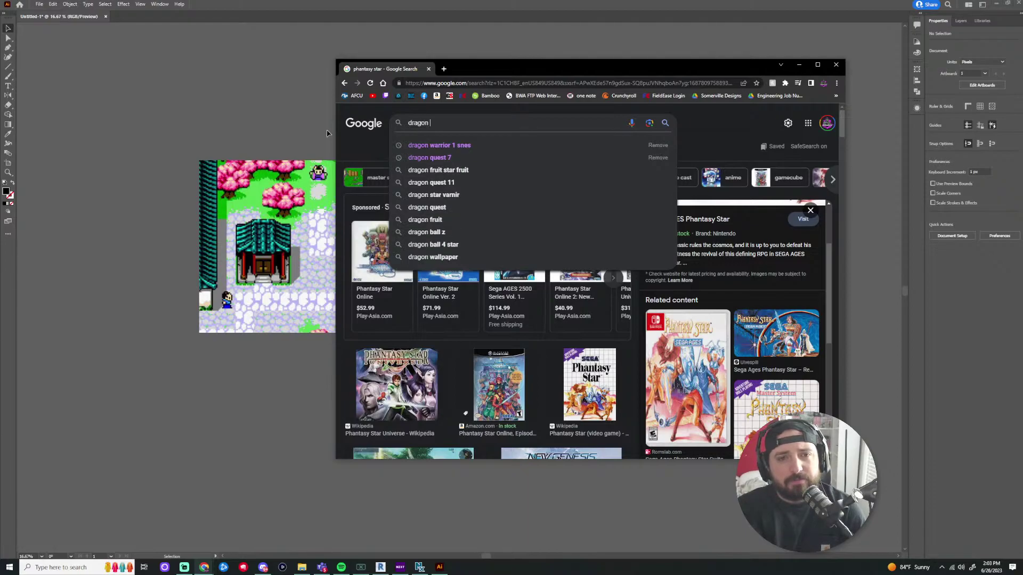
pyautogui.press('Return')
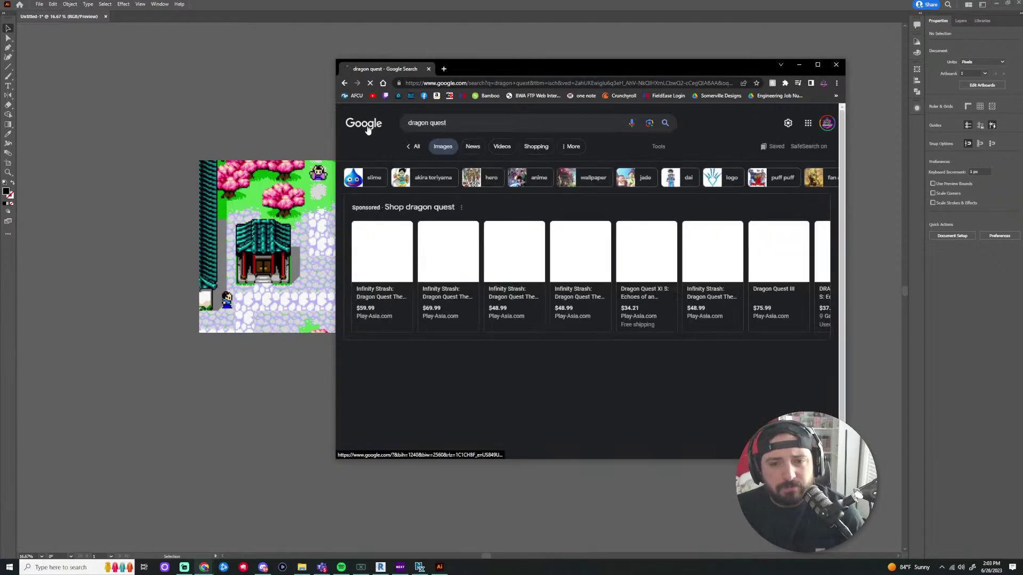
pyautogui.scroll(-3, 580, 244)
pyautogui.scroll(-2, 581, 243)
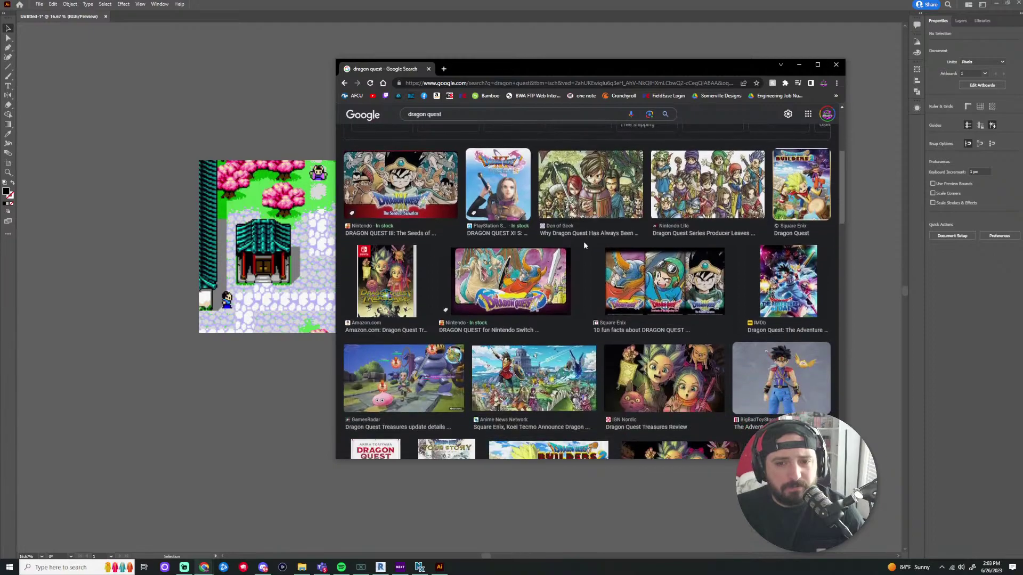
pyautogui.click(534, 303)
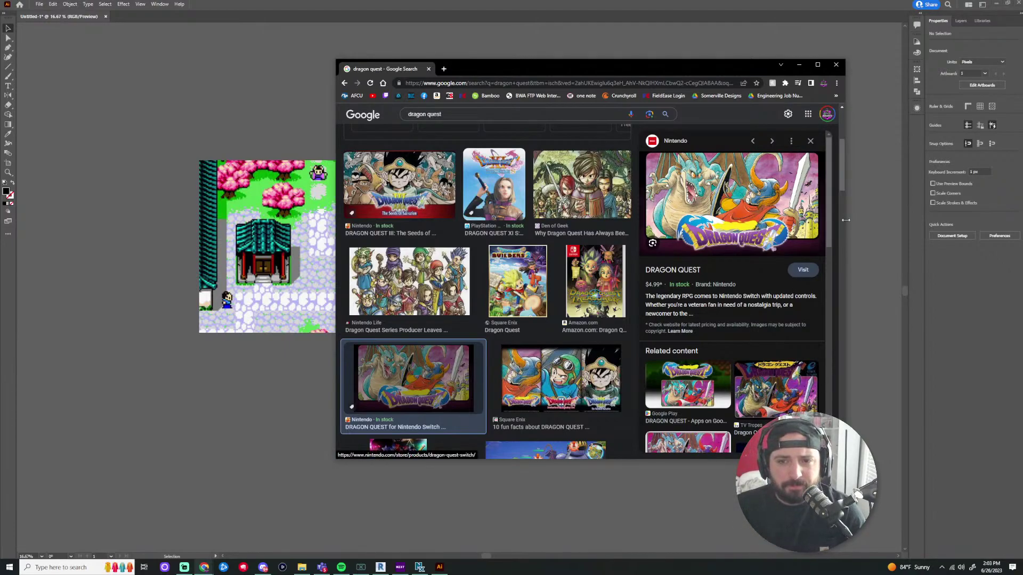
pyautogui.click(799, 65)
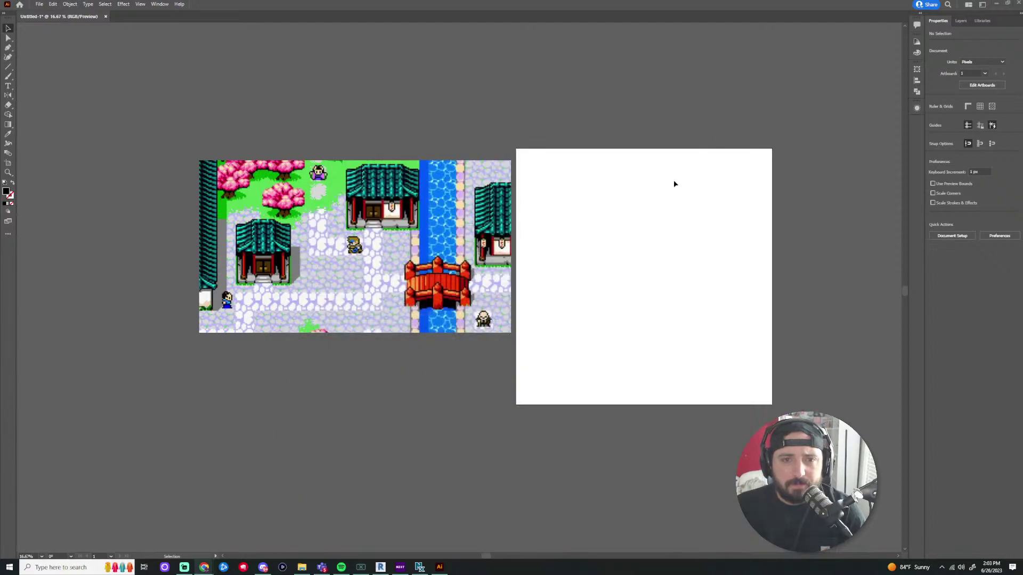
# Move the village image directly above the artboard, roughly centred over it, and deselect it
pyautogui.moveTo(642, 245); pyautogui.dragTo(458, 241)
pyautogui.scroll(1, 263, 235)
pyautogui.scroll(-2, 374, 249)
pyautogui.moveTo(376, 247); pyautogui.dragTo(407, 267)
pyautogui.scroll(1, 403, 256)
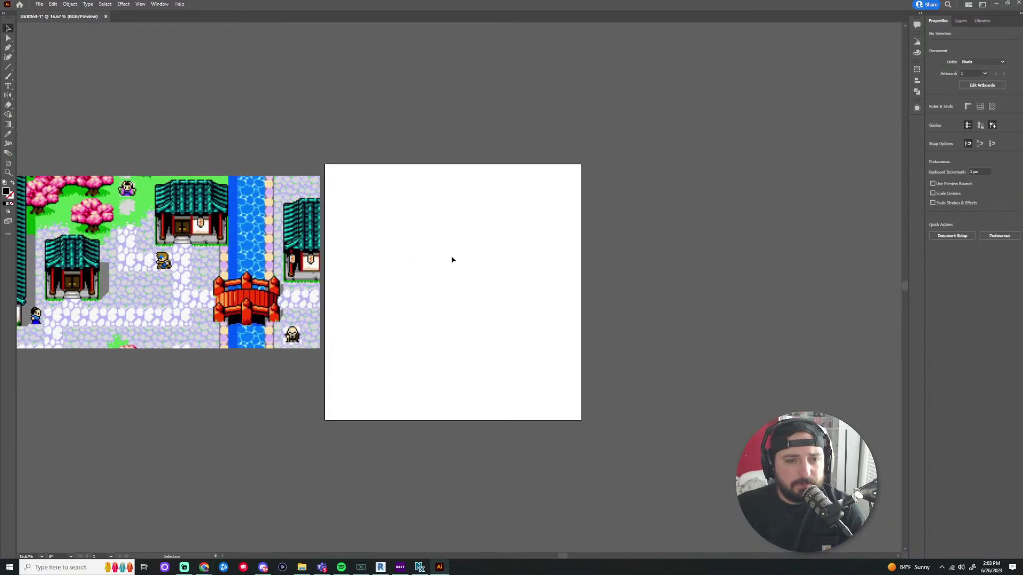
pyautogui.moveTo(206, 226); pyautogui.dragTo(476, 38)
pyautogui.scroll(-2, 413, 231)
pyautogui.scroll(2, 431, 251)
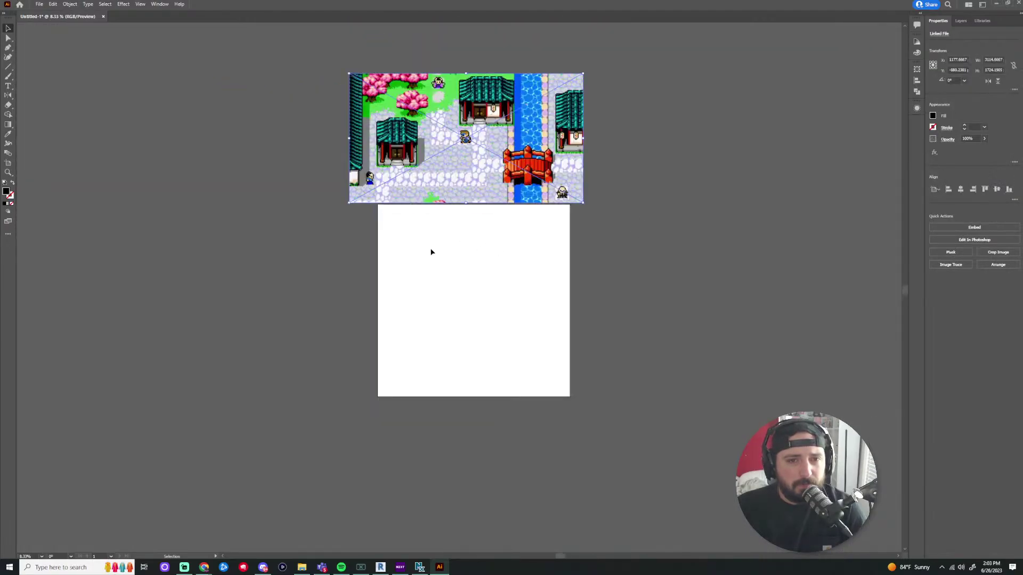
pyautogui.scroll(2, 518, 256)
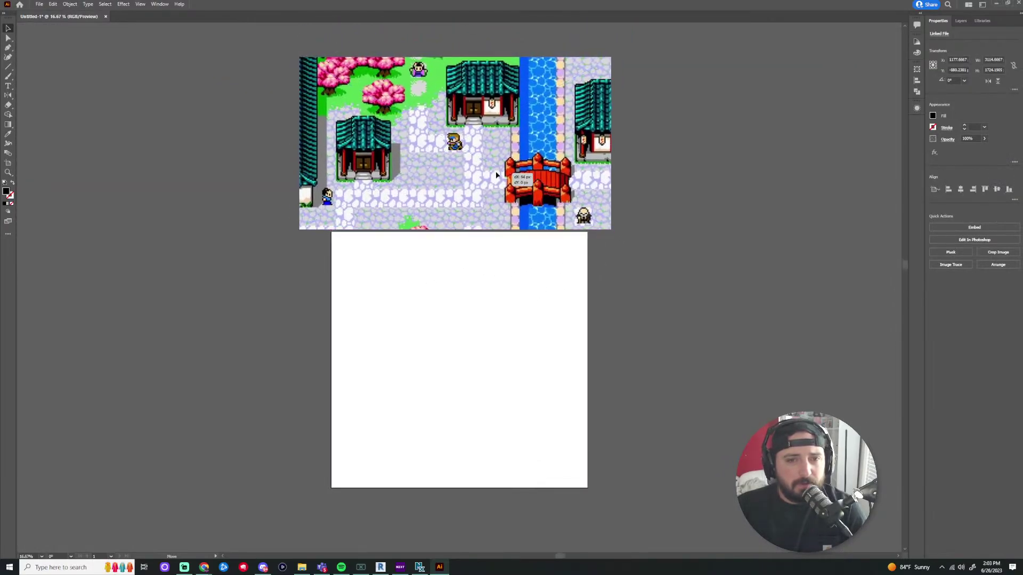
pyautogui.moveTo(537, 194); pyautogui.dragTo(538, 193)
pyautogui.click(99, 139)
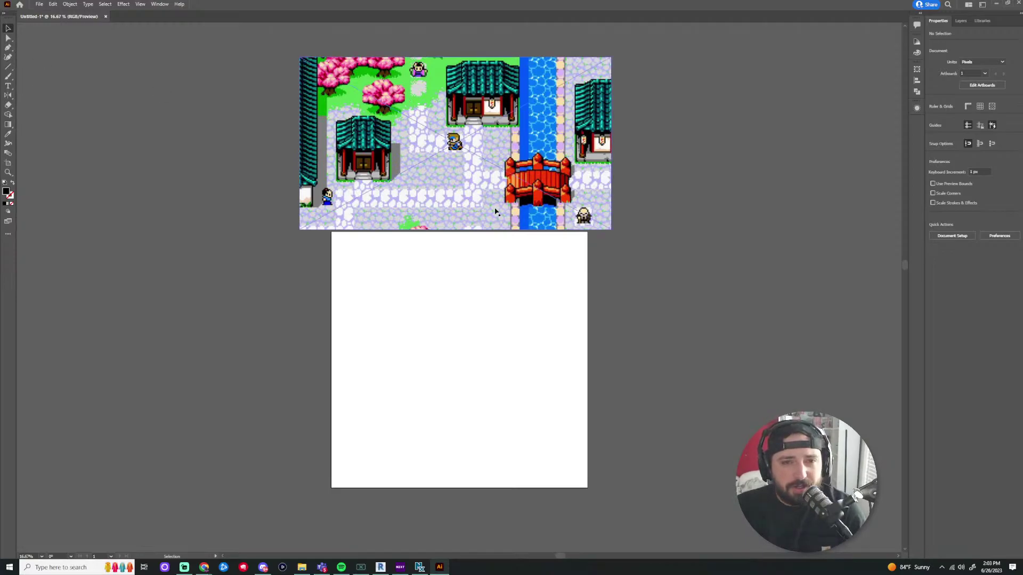
# Create an area text reading "SAKURA BLADE" in the artboard's upper half, and enlarge its frame to about 2037 x 1107 px
pyautogui.scroll(4, 461, 130)
pyautogui.scroll(-1, 450, 155)
pyautogui.scroll(-1, 437, 184)
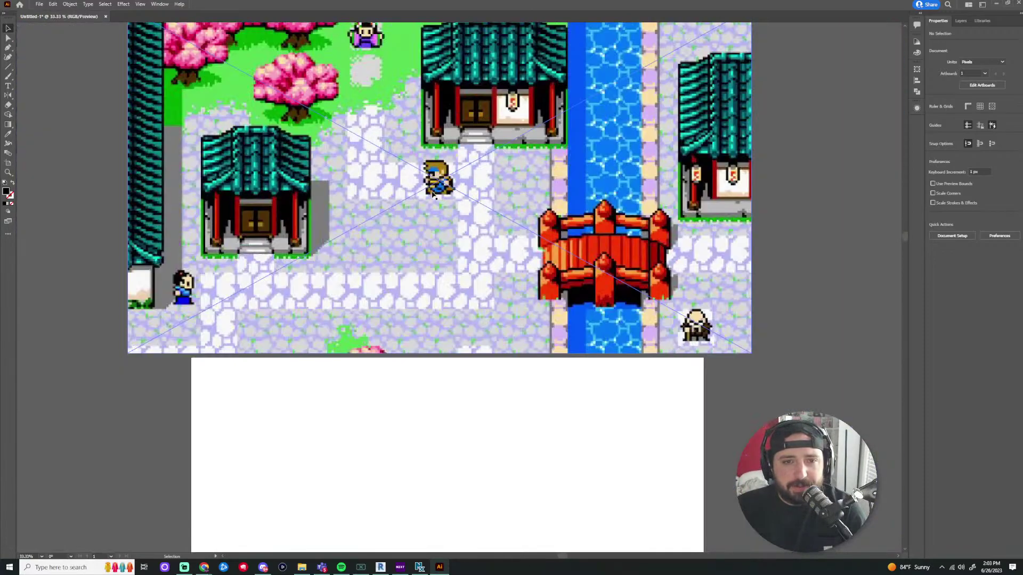
pyautogui.scroll(1, 437, 185)
pyautogui.scroll(-1, 439, 187)
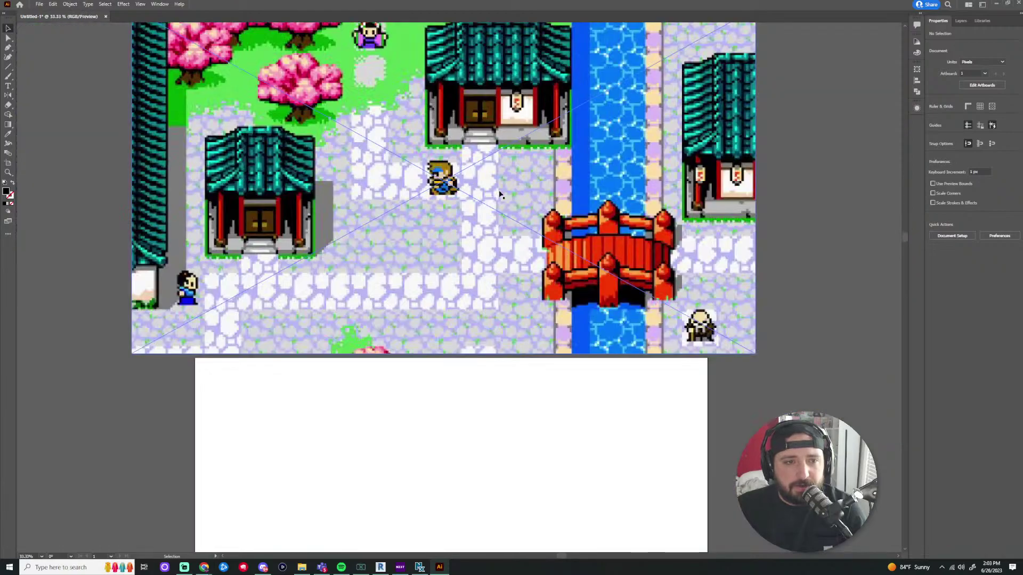
pyautogui.click(8, 85)
pyautogui.scroll(-3, 257, 149)
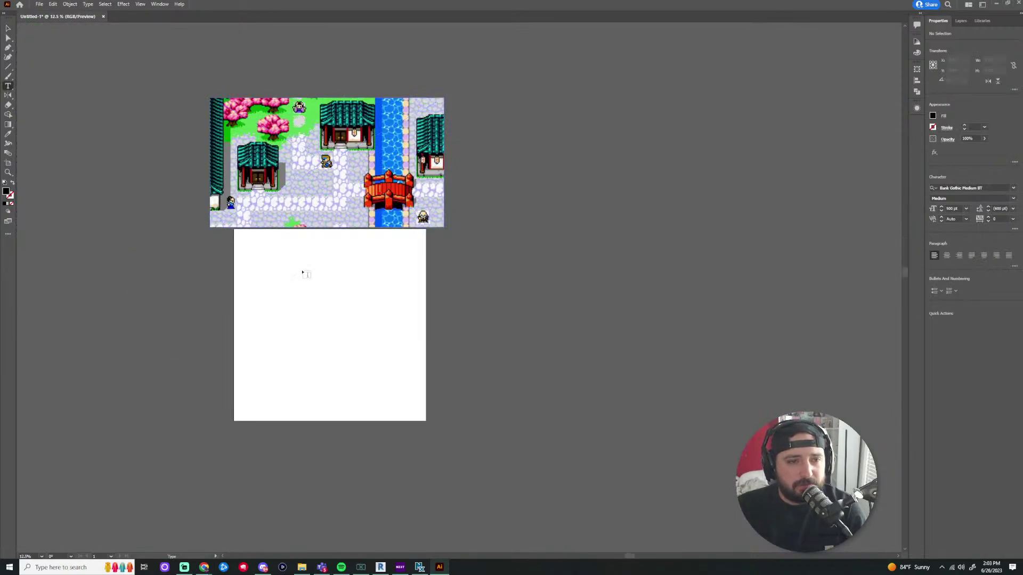
pyautogui.moveTo(264, 257); pyautogui.dragTo(382, 322)
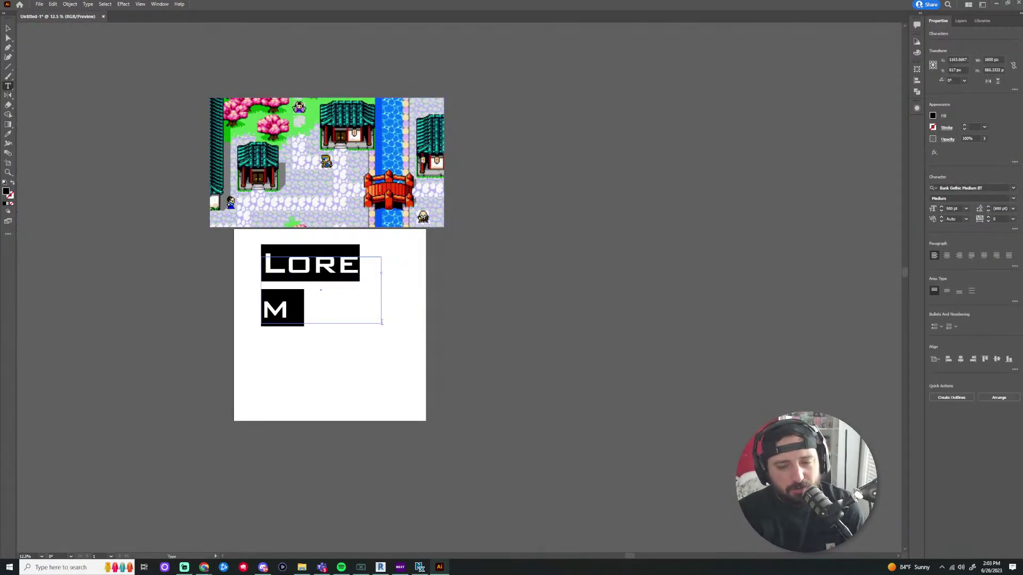
pyautogui.write('SAKURA')
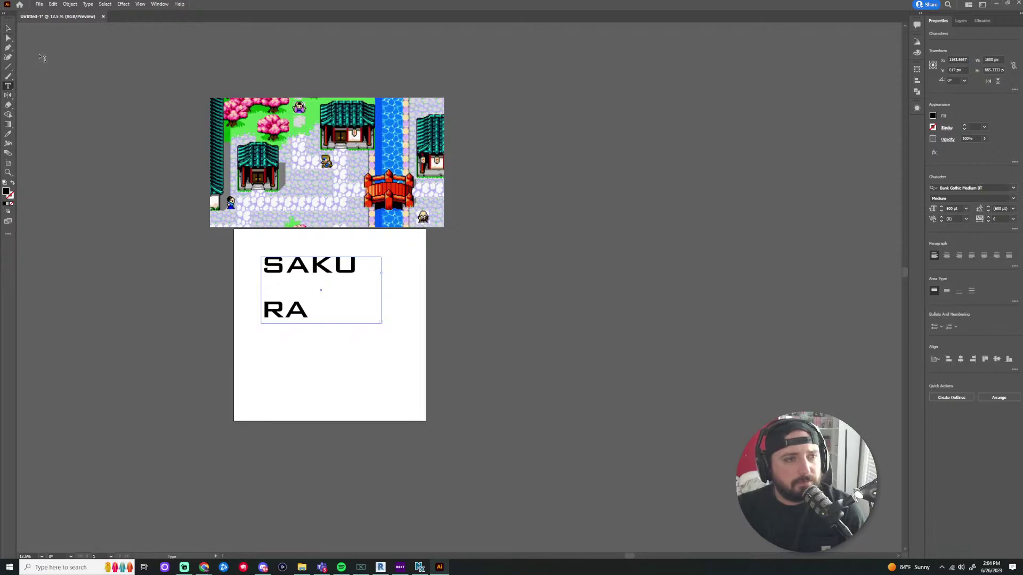
pyautogui.press('Escape')
pyautogui.moveTo(382, 323); pyautogui.dragTo(419, 345)
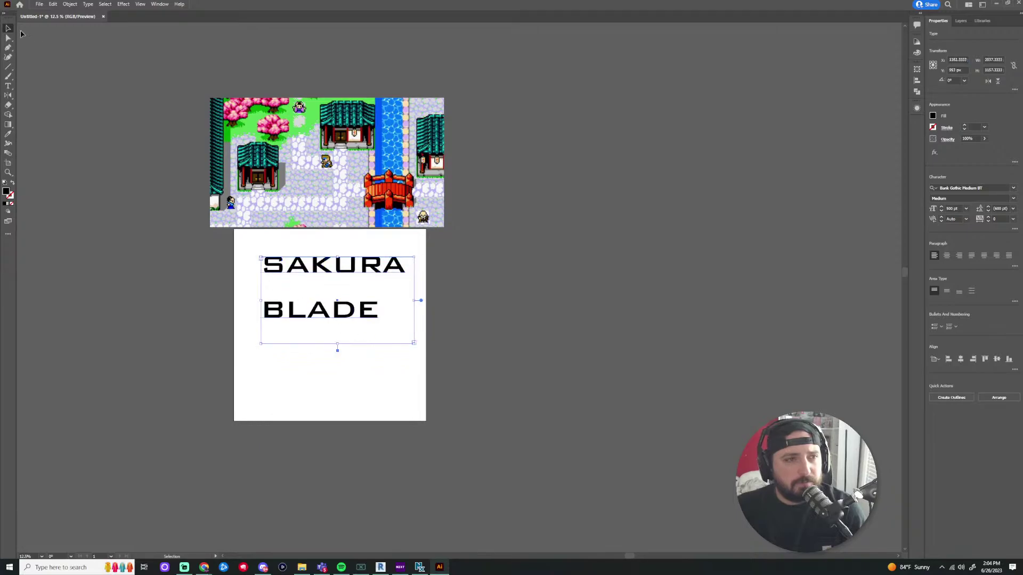
# Move the SAKURA BLADE text block slightly up and left on the artboard
pyautogui.click(339, 335)
pyautogui.hotkey('ctrl', '=')
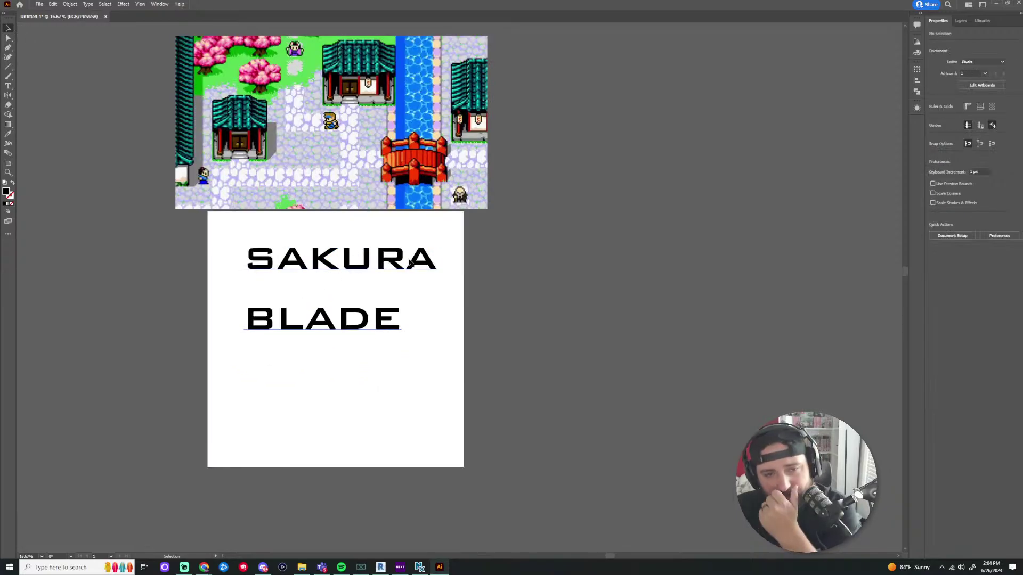
pyautogui.moveTo(402, 258); pyautogui.dragTo(398, 241)
pyautogui.click(8, 86)
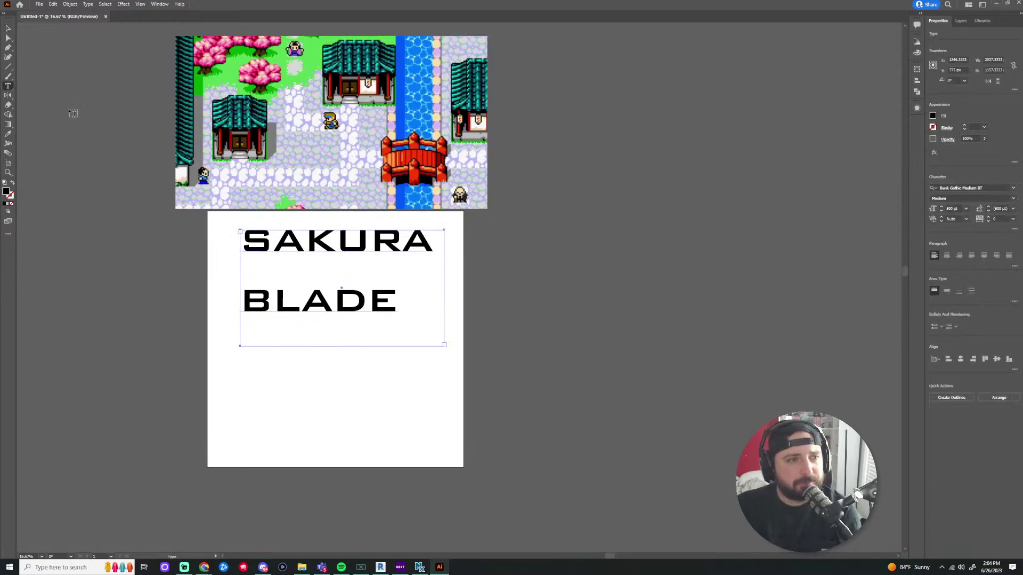
pyautogui.moveTo(403, 305); pyautogui.dragTo(328, 346)
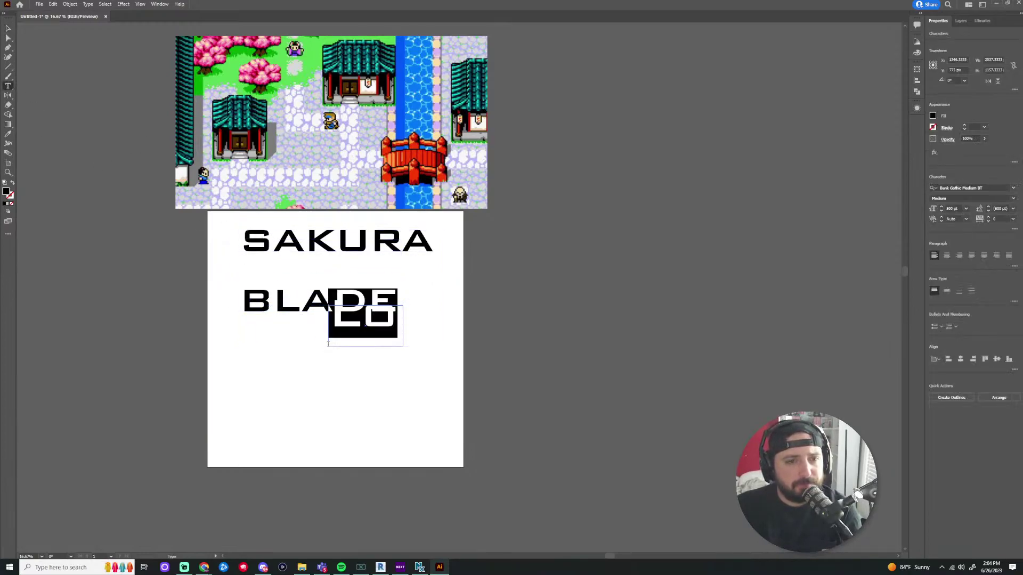
pyautogui.hotkey('ctrl', 'z')
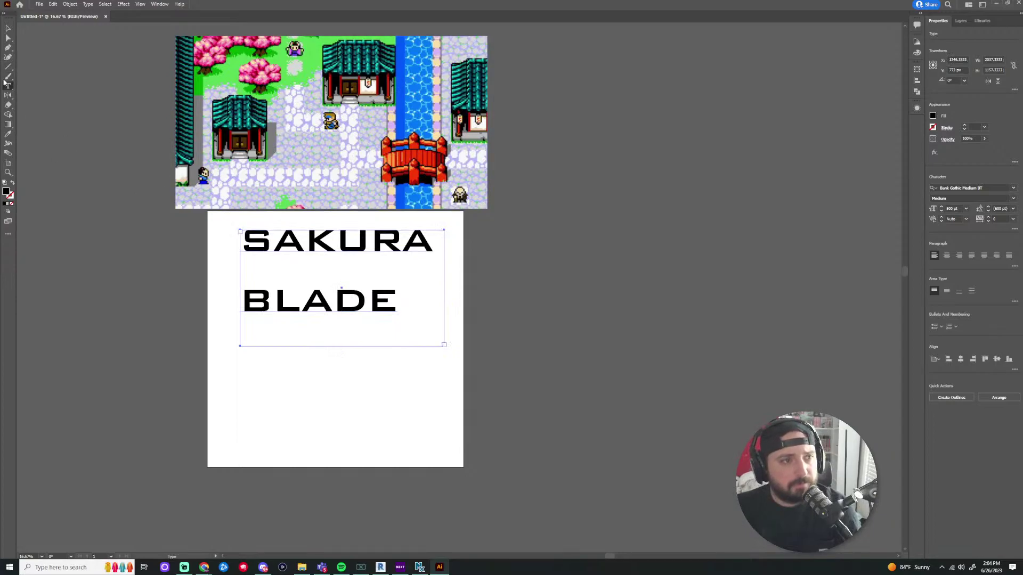
# Move the SAKURA BLADE text off the artboard to the empty canvas on its right and deselect it
pyautogui.press('v')
pyautogui.moveTo(305, 311); pyautogui.dragTo(571, 304)
pyautogui.click(631, 438)
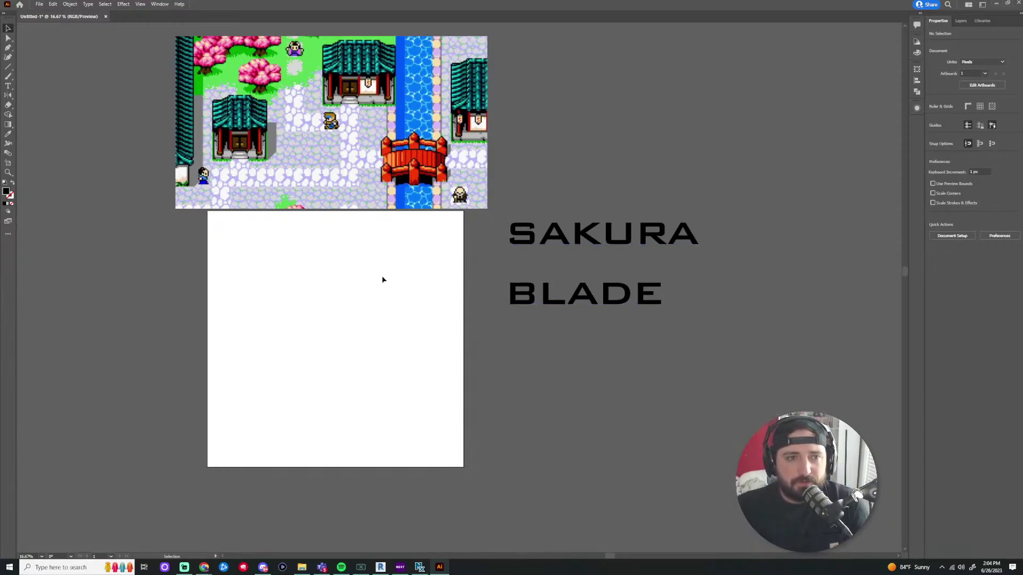
pyautogui.scroll(1, 383, 276)
pyautogui.scroll(-1, 389, 278)
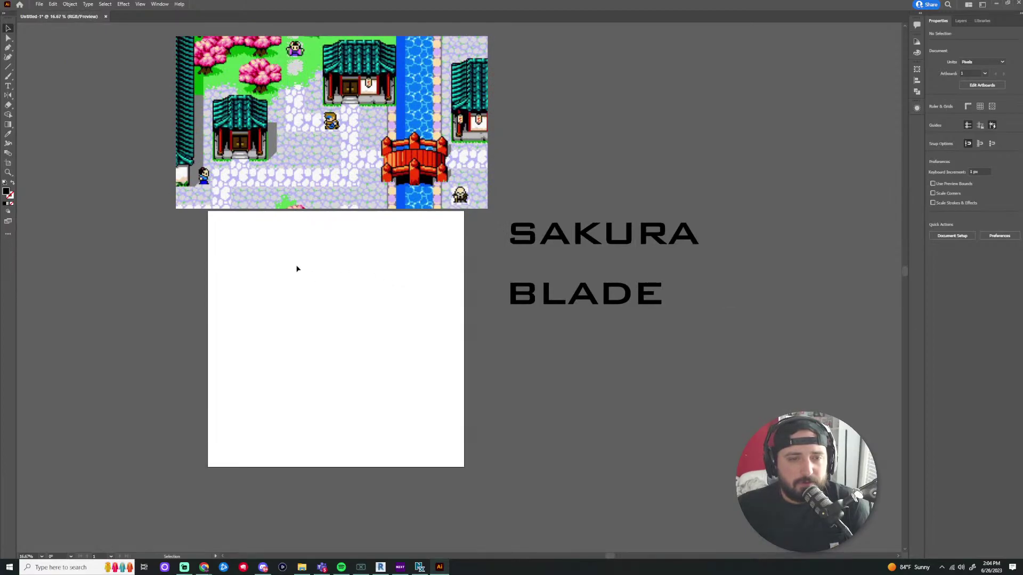
pyautogui.scroll(1, 296, 269)
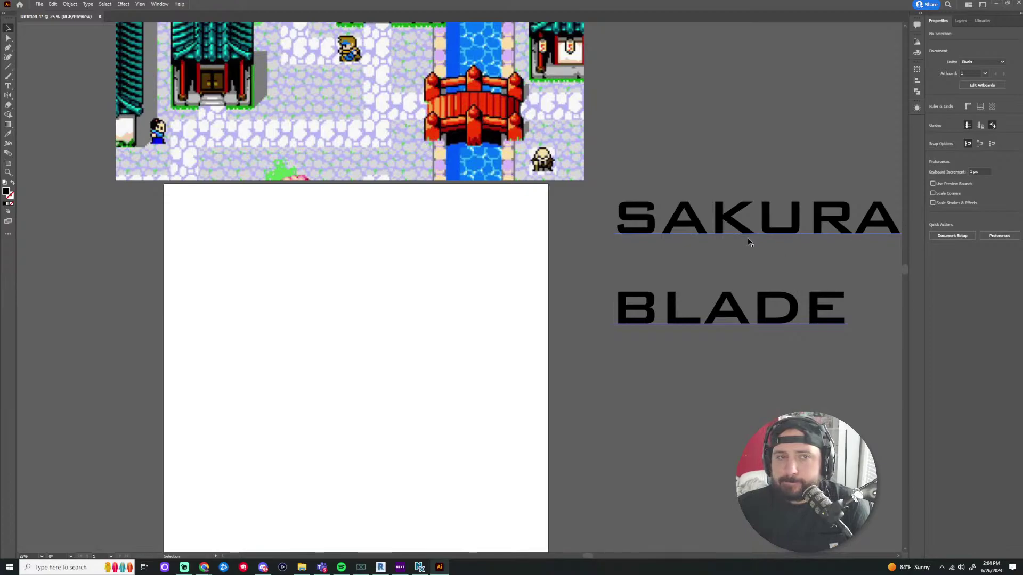
pyautogui.scroll(-2, 687, 238)
pyautogui.scroll(2, 638, 234)
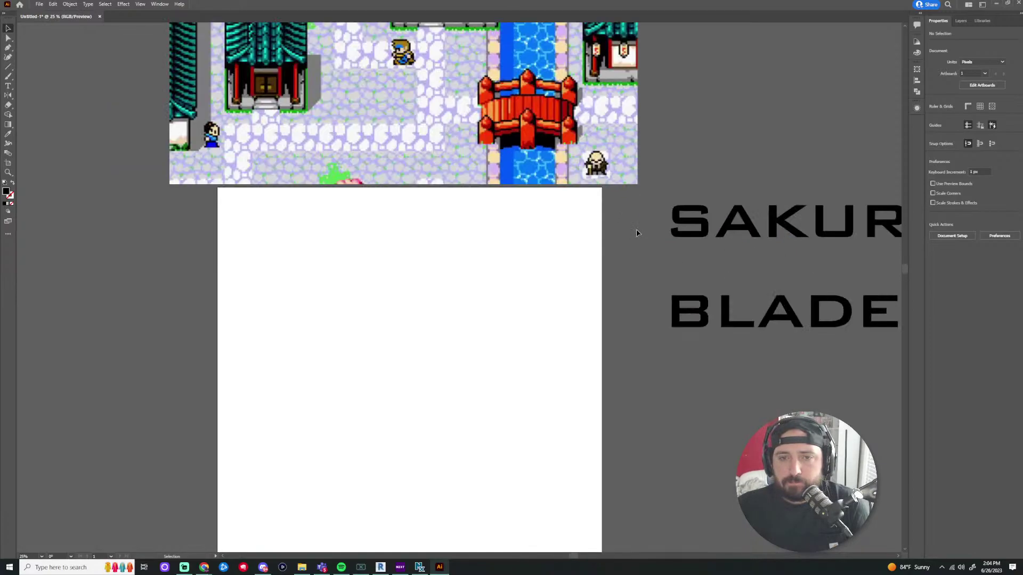
pyautogui.scroll(-1, 639, 234)
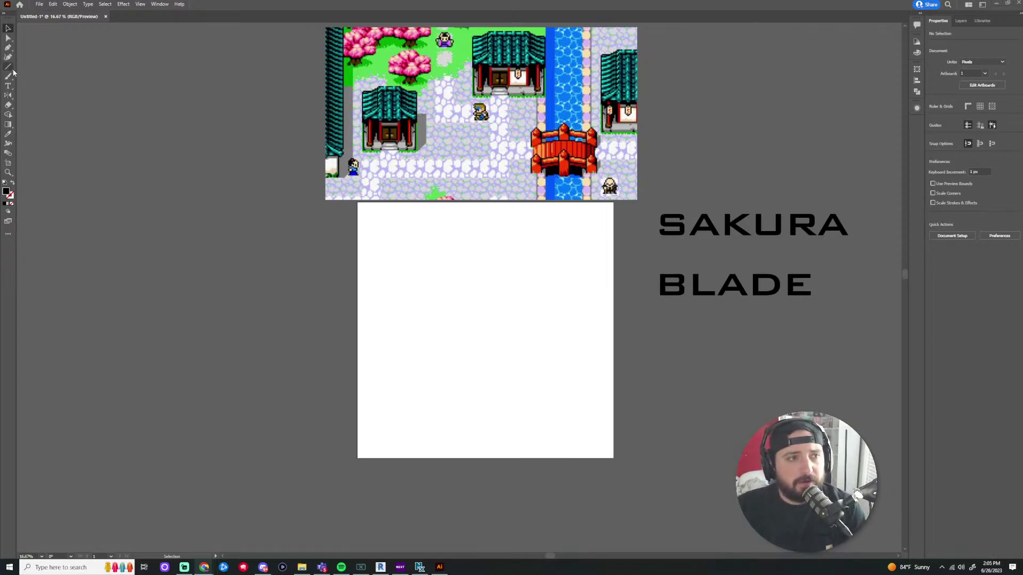
# Draw a black half-petal about 143 x 616 px in the artboard's upper middle with the Pen tool, with a curved left side and notched tip
pyautogui.hotkey('ctrl', '=')
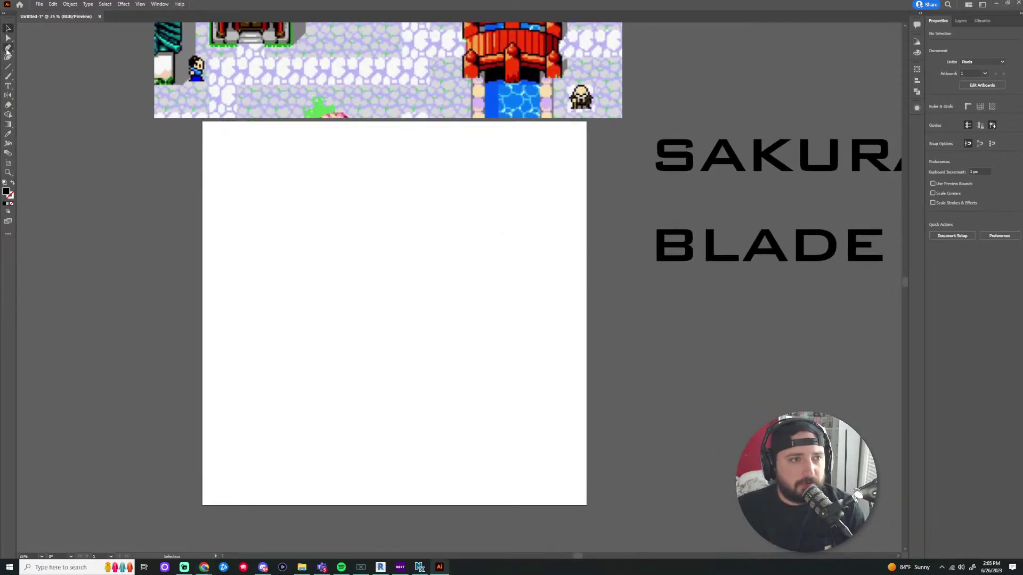
pyautogui.click(8, 48)
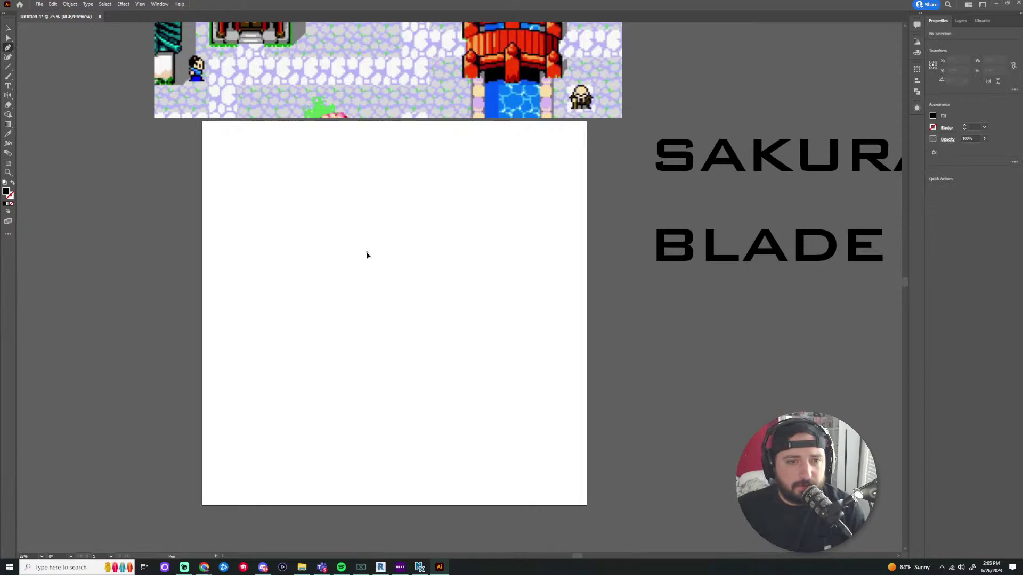
pyautogui.click(367, 253)
pyautogui.moveTo(345, 196); pyautogui.dragTo(349, 168)
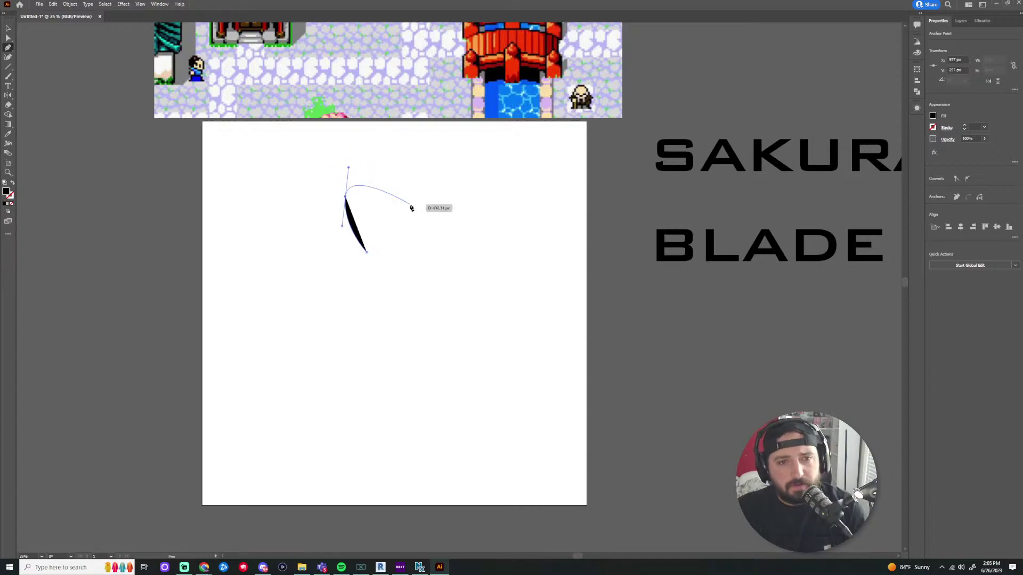
pyautogui.click(355, 159)
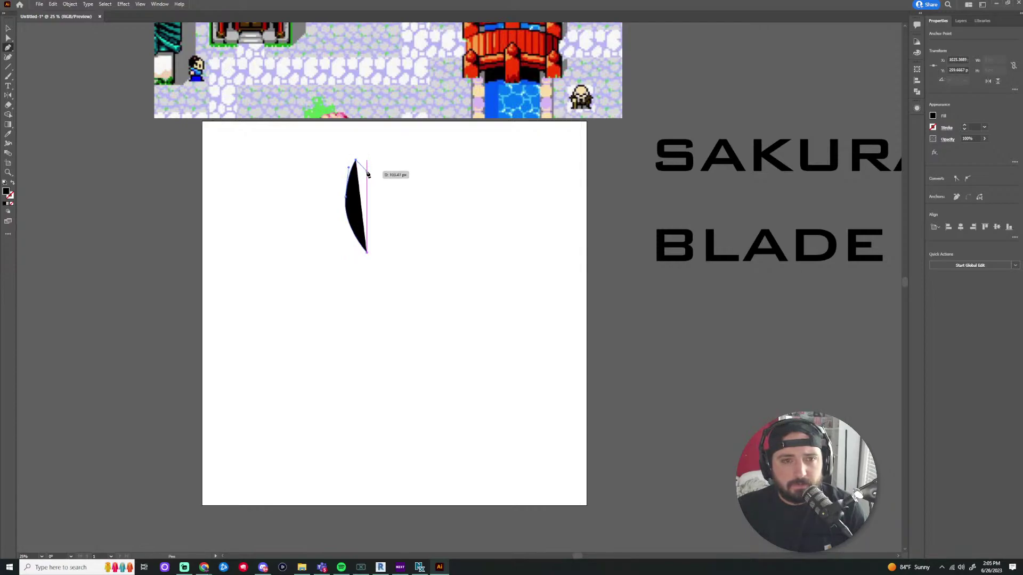
pyautogui.click(367, 171)
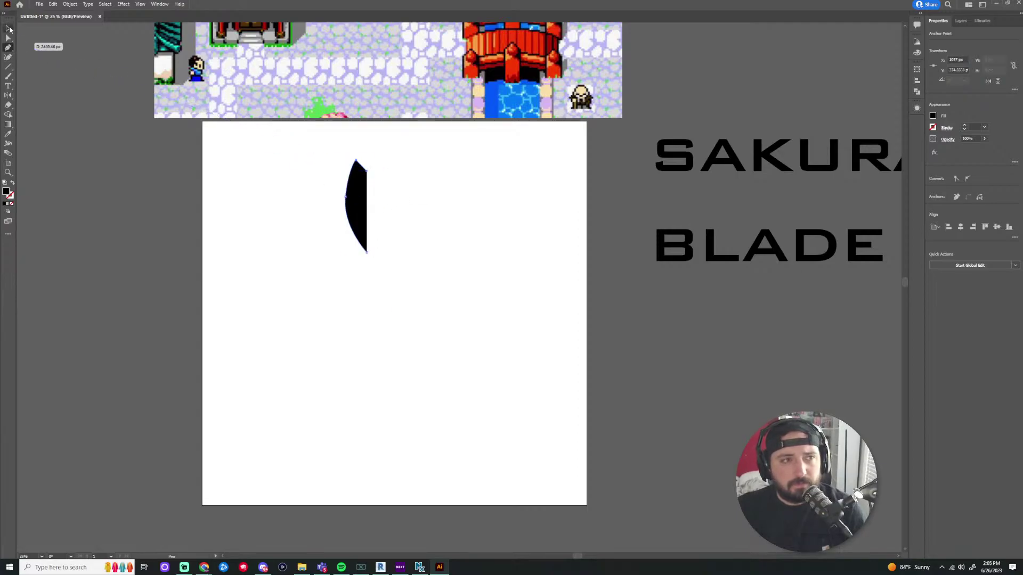
# Select the half-petal shape and paste a copy of it
pyautogui.click(10, 29)
pyautogui.click(356, 213)
pyautogui.scroll(3, 324, 235)
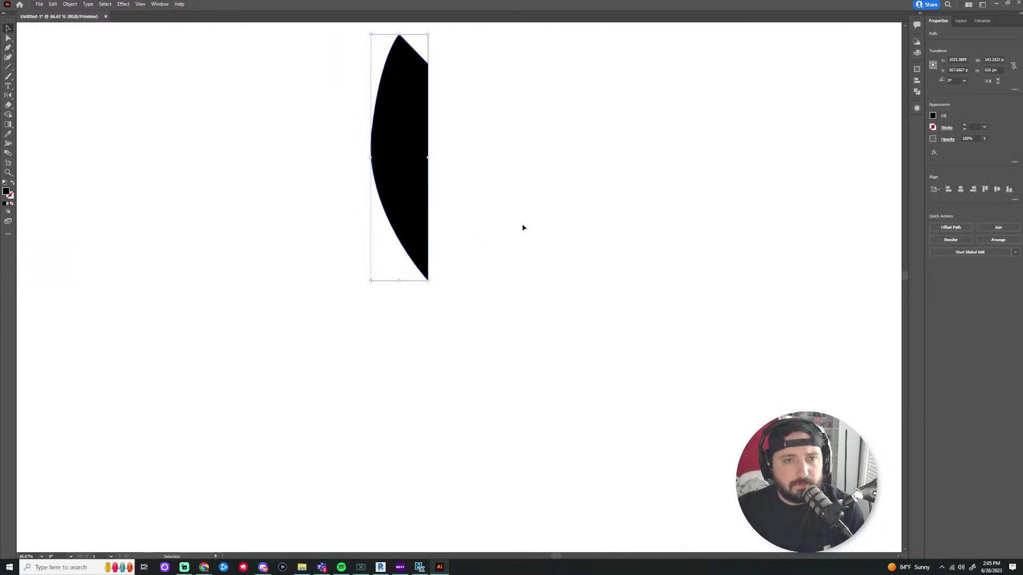
pyautogui.scroll(-1, 522, 228)
pyautogui.scroll(1, 528, 197)
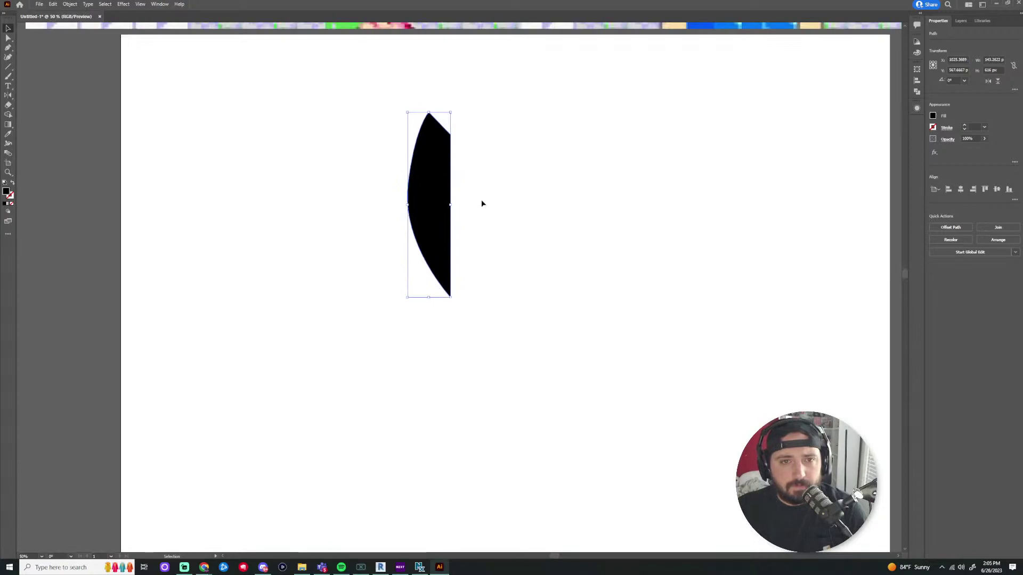
pyautogui.hotkey('ctrl', 'c')
pyautogui.hotkey('ctrl', 'v')
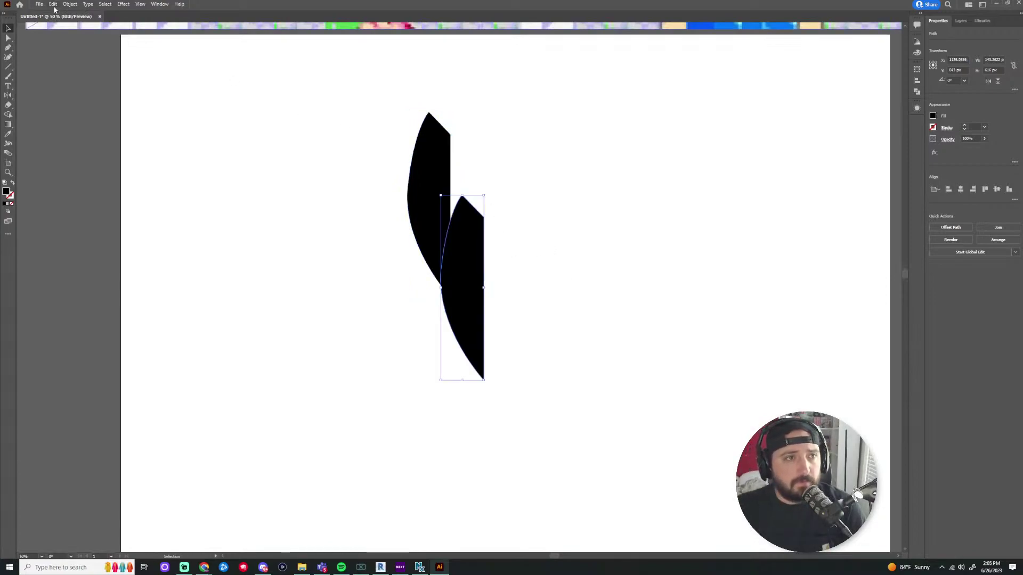
# Reflect the copied half-petal across an axis angled at 91.47° and place it to the right of the original
pyautogui.click(70, 4)
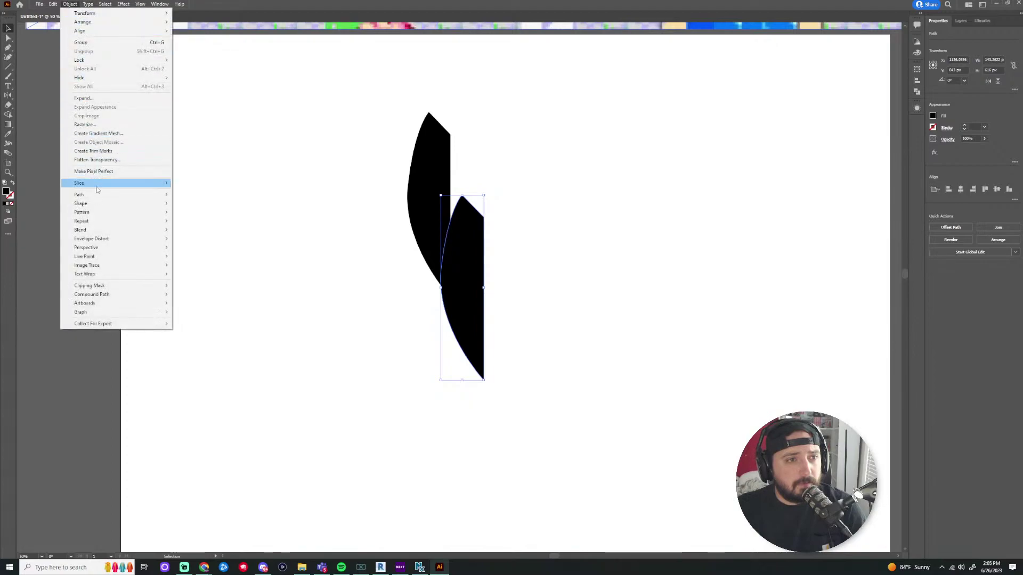
pyautogui.moveTo(99, 12)
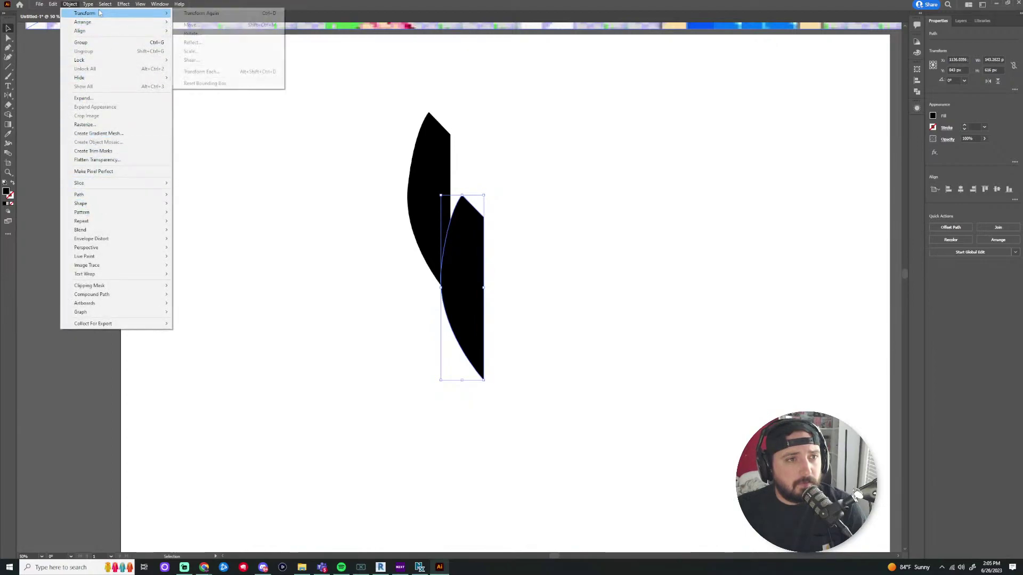
pyautogui.click(193, 42)
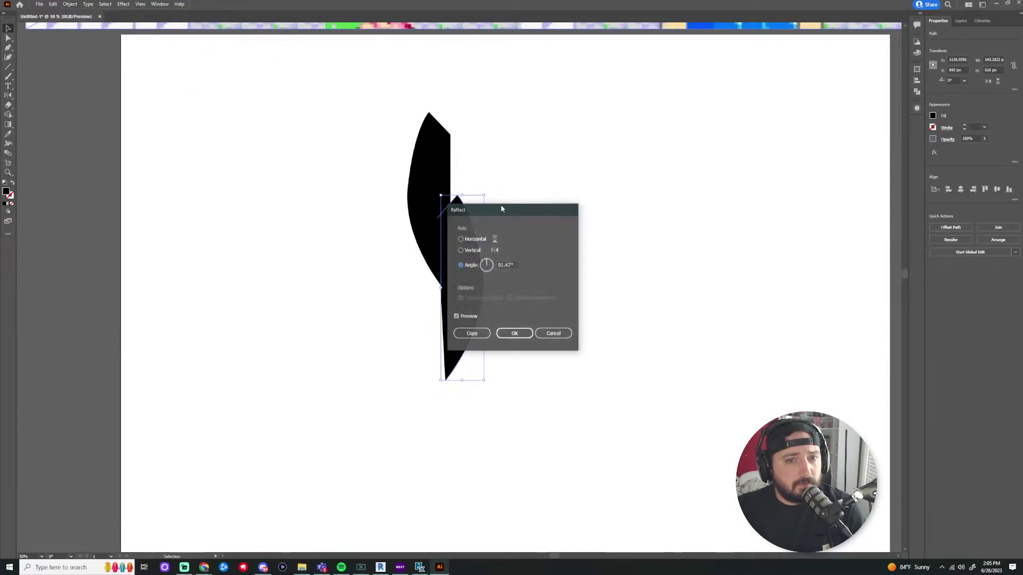
pyautogui.click(508, 335)
pyautogui.moveTo(463, 276); pyautogui.dragTo(511, 224)
pyautogui.hotkey('ctrl', 'z')
pyautogui.hotkey('ctrl', 'z')
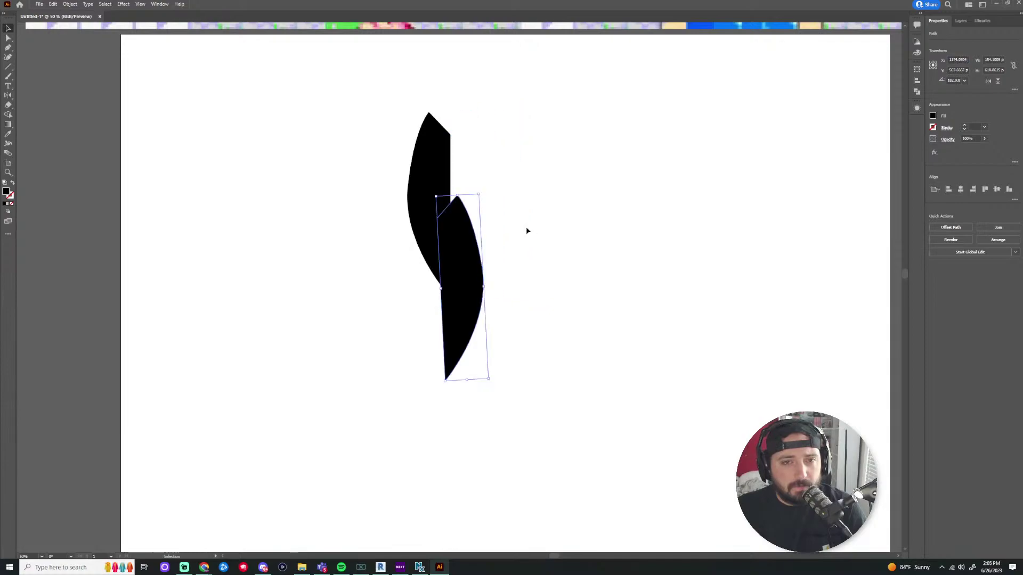
pyautogui.hotkey('ctrl', 'z')
pyautogui.hotkey('ctrl', 'z')
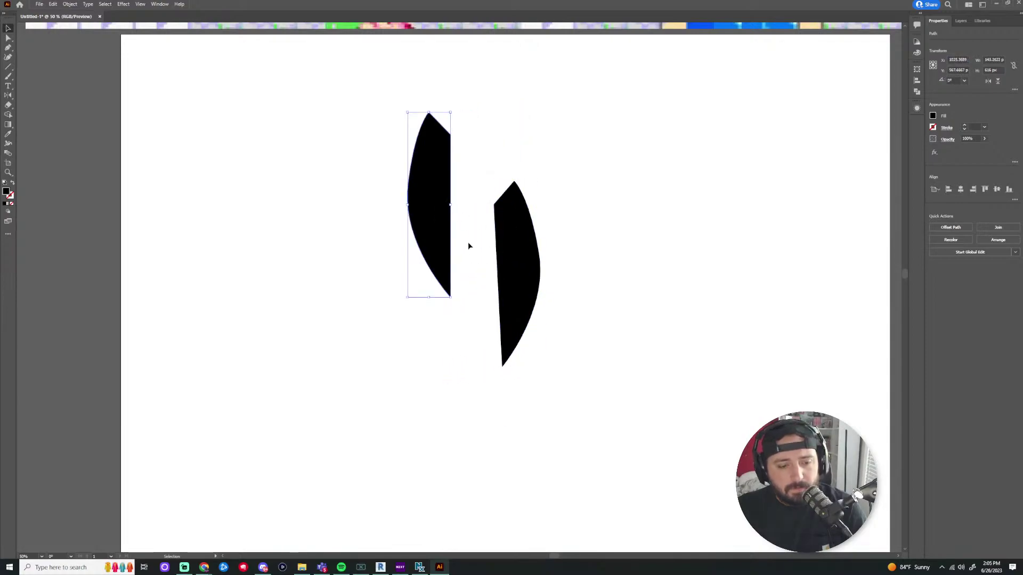
# Paste another copy of the original half-petal and select the reflected one
pyautogui.press('a')
pyautogui.hotkey('ctrl', 'v')
pyautogui.press('v')
pyautogui.click(491, 229)
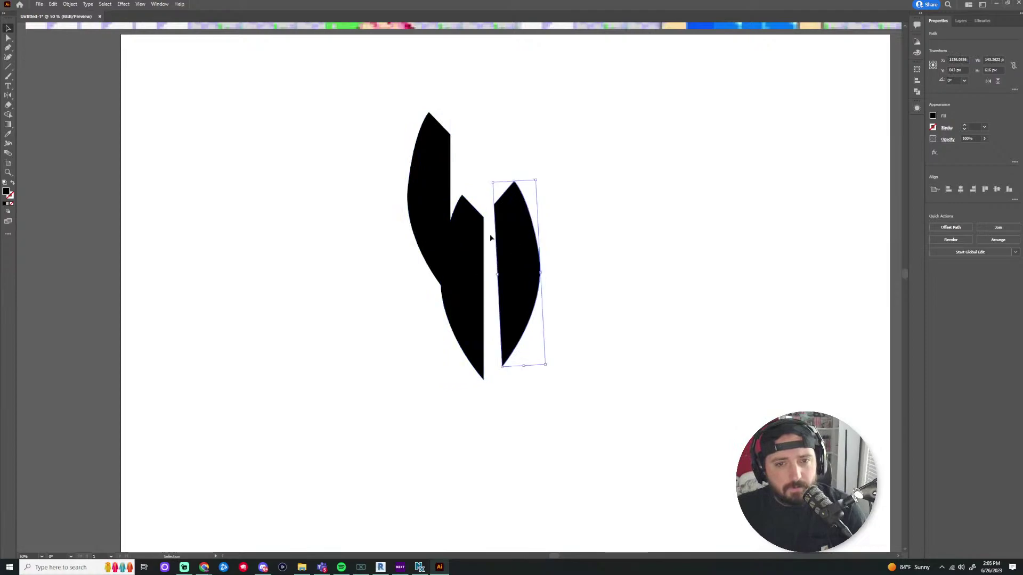
# Replace the tilted half-petal with the lower half reflected about a 90° axis and fitted against the other half's straight edge
pyautogui.press('Delete')
pyautogui.click(465, 253)
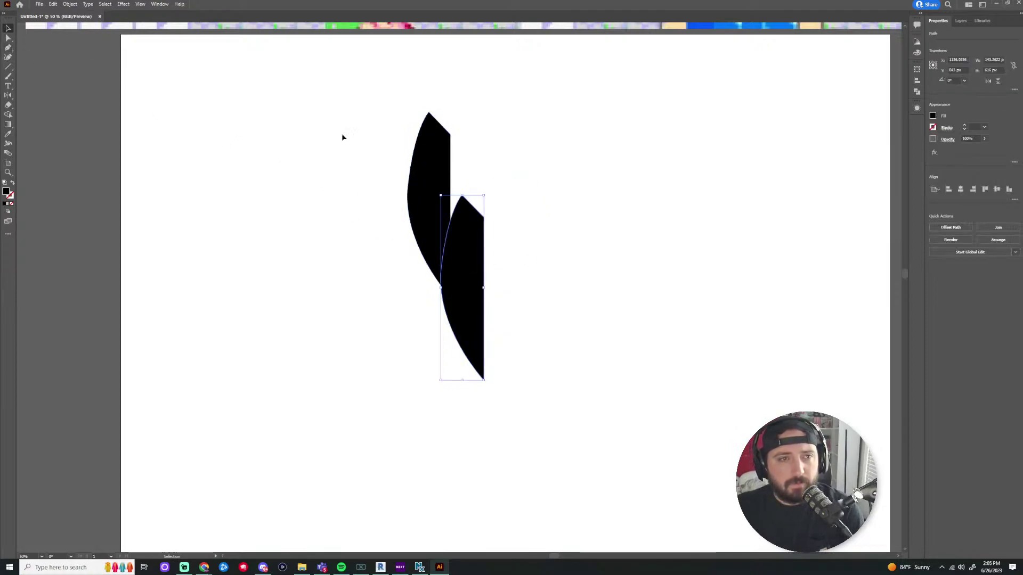
pyautogui.click(70, 4)
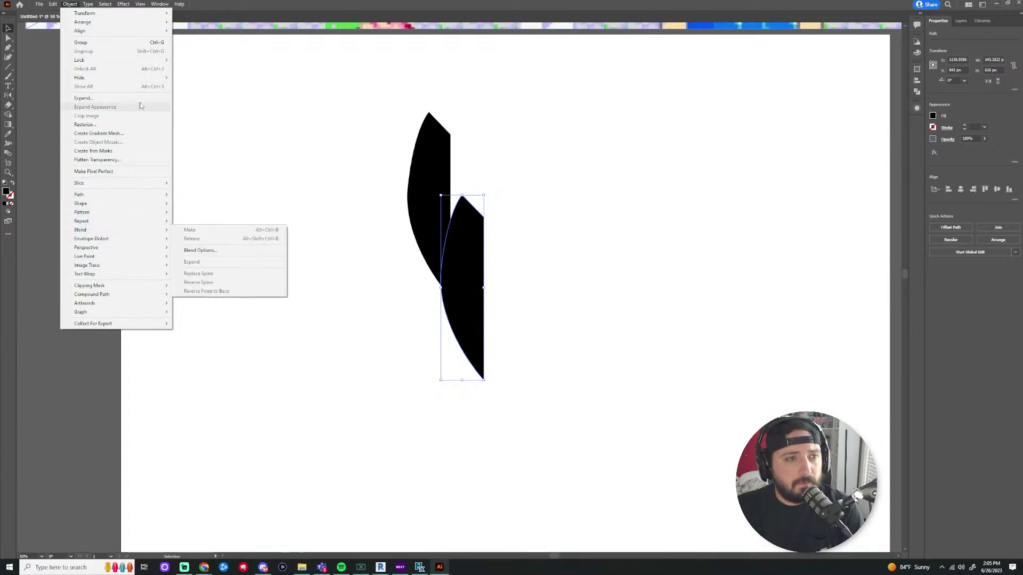
pyautogui.moveTo(130, 14)
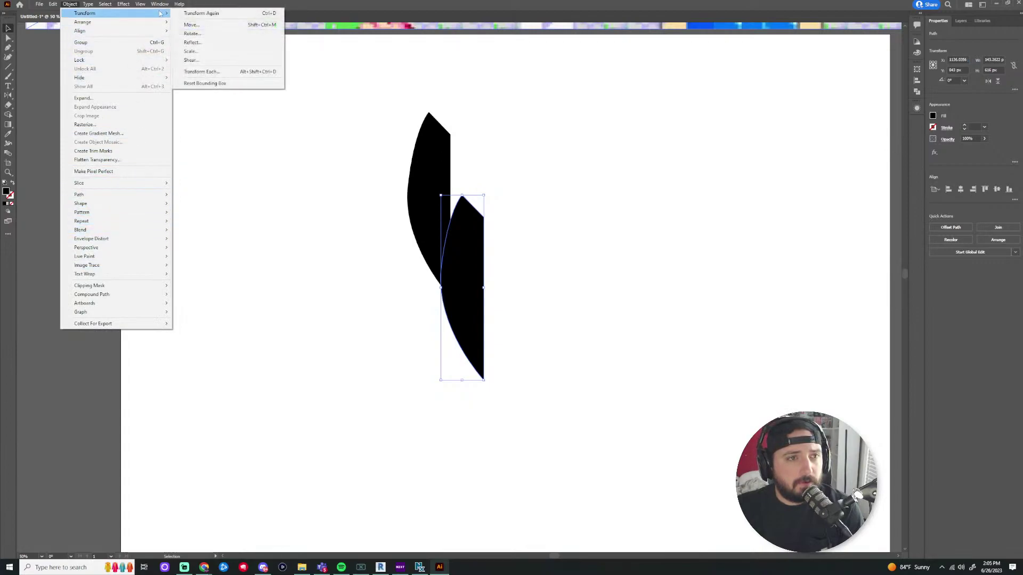
pyautogui.click(210, 43)
pyautogui.click(515, 264)
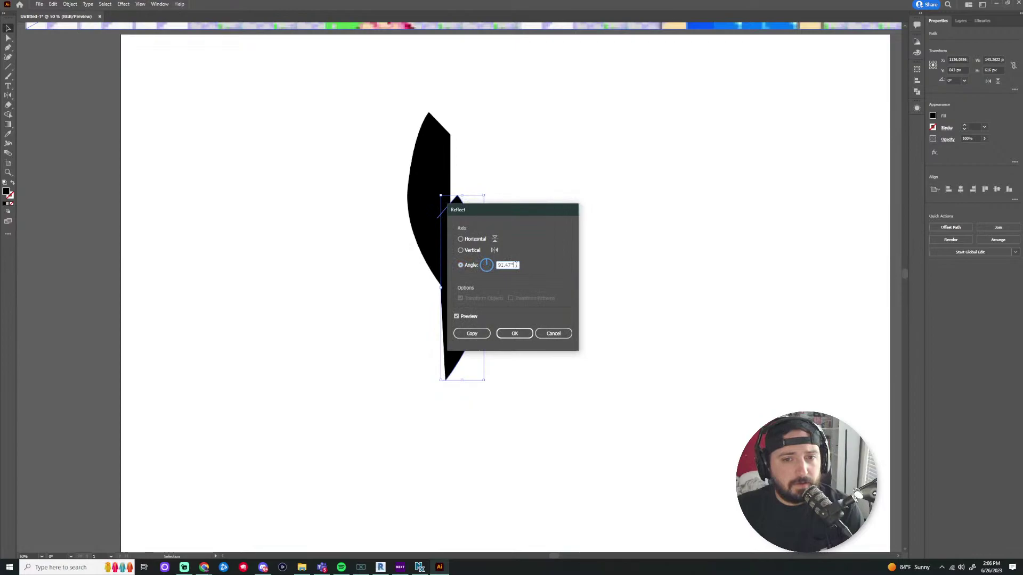
pyautogui.write('90')
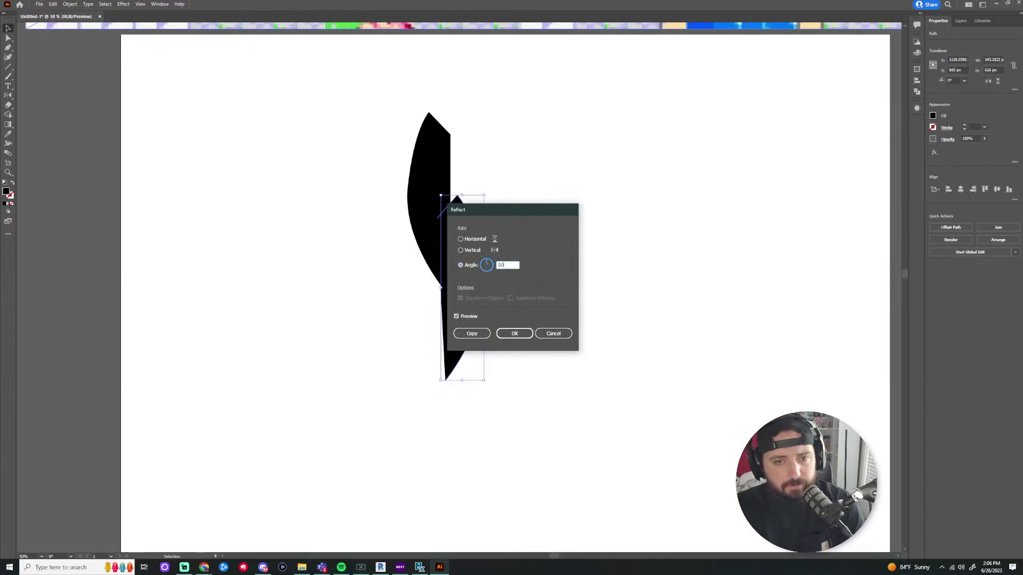
pyautogui.click(503, 334)
pyautogui.moveTo(465, 247); pyautogui.dragTo(486, 171)
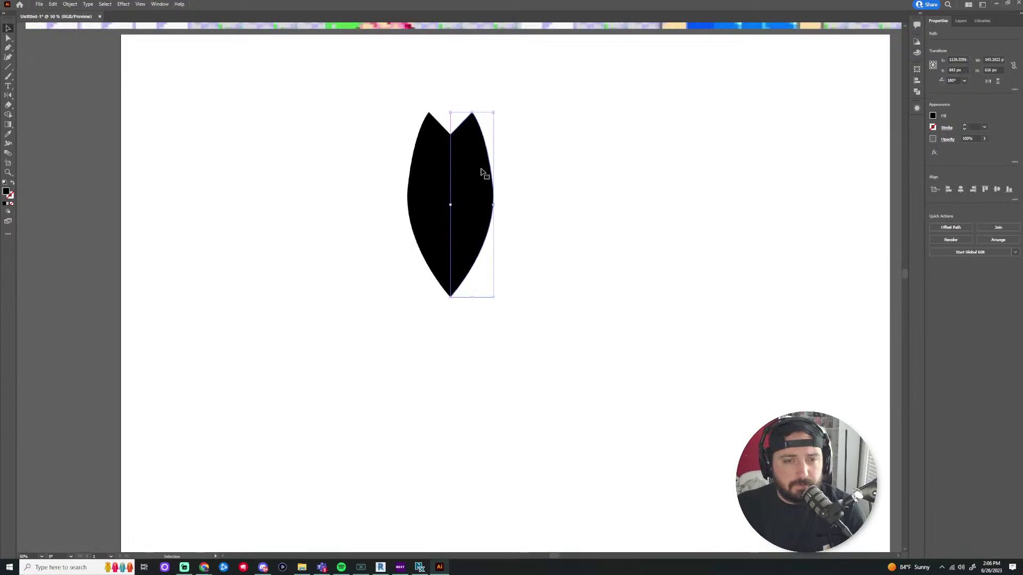
pyautogui.click(596, 226)
pyautogui.moveTo(589, 169); pyautogui.dragTo(274, 379)
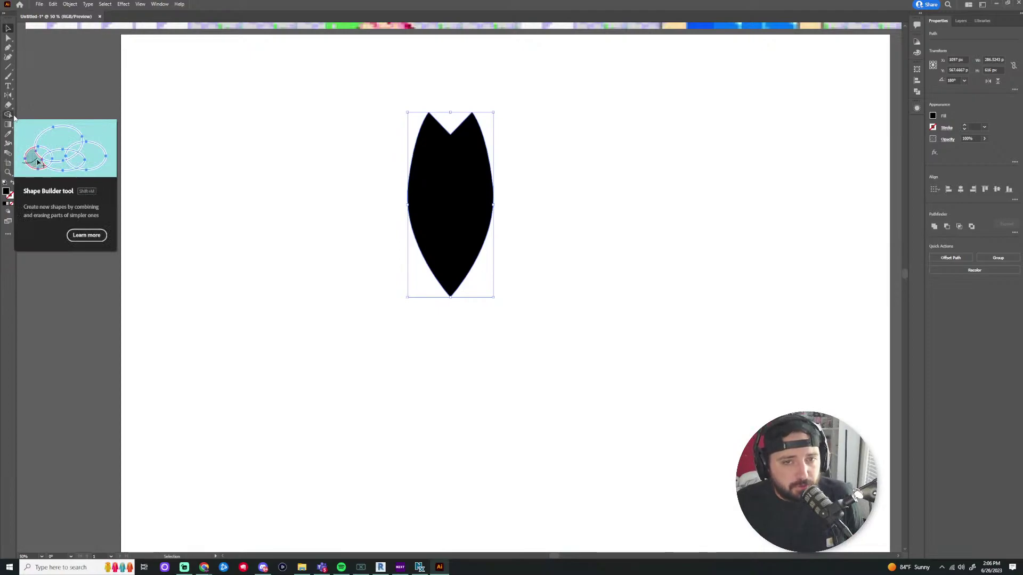
pyautogui.click(222, 135)
pyautogui.click(8, 114)
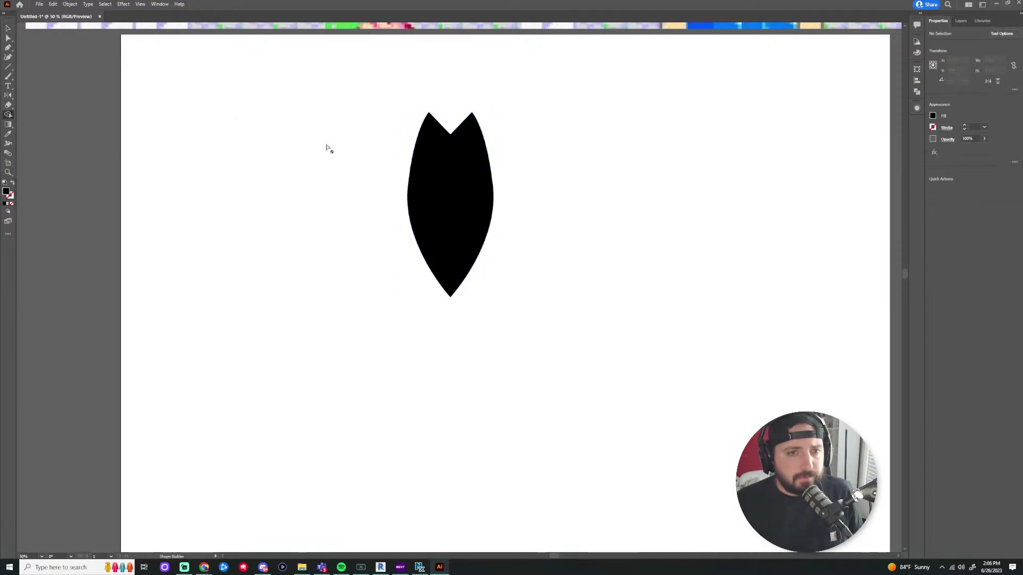
pyautogui.click(8, 28)
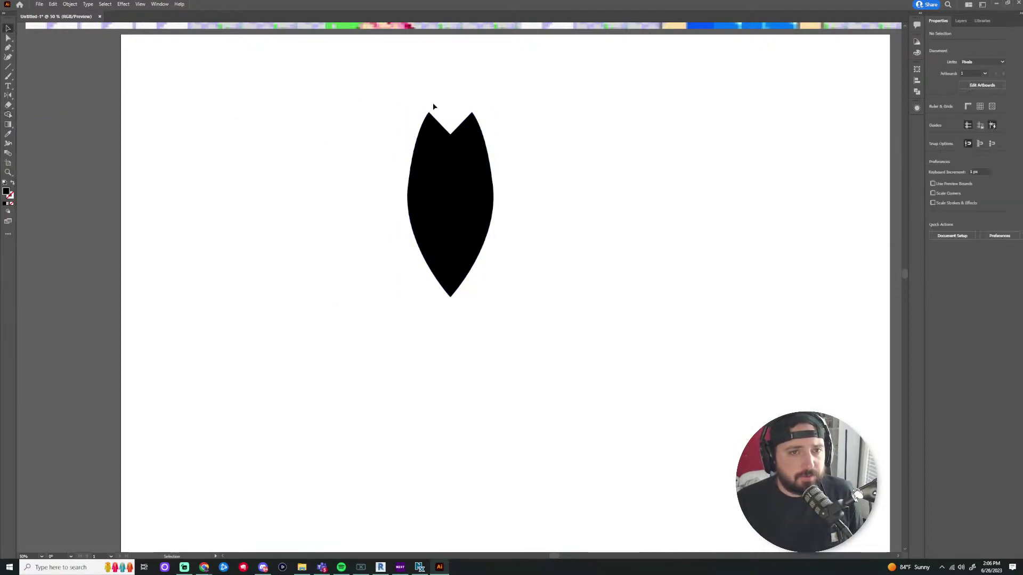
pyautogui.moveTo(557, 81); pyautogui.dragTo(374, 298)
pyautogui.moveTo(480, 177)
pyautogui.mouseDown()
pyautogui.moveTo(541, 190)
pyautogui.moveTo(542, 180)
pyautogui.moveTo(483, 173)
pyautogui.mouseUp()
pyautogui.click(574, 176)
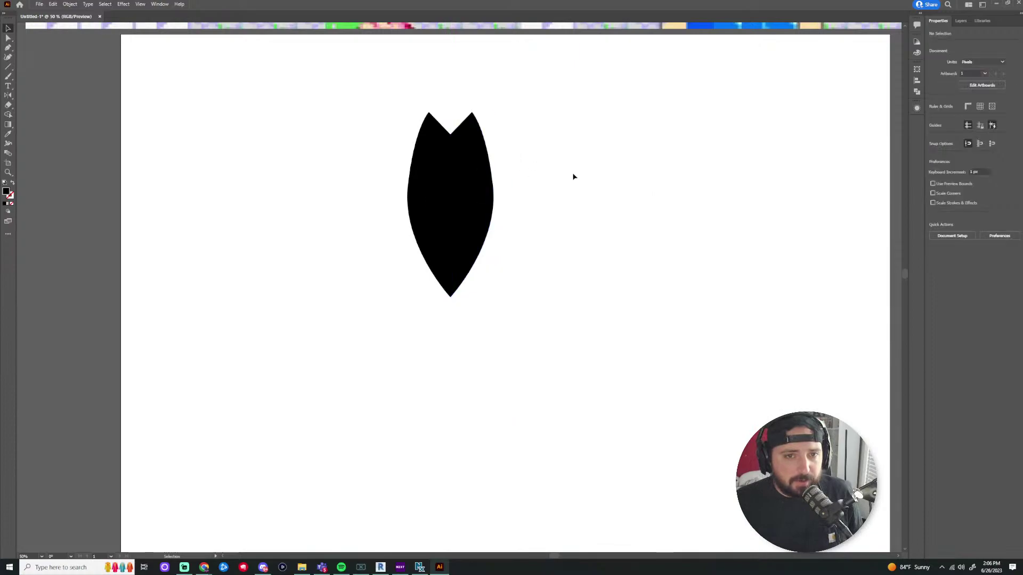
# Merge the two adjoining half-petals into a single petal shape with the Shape Builder tool
pyautogui.moveTo(582, 69); pyautogui.dragTo(315, 349)
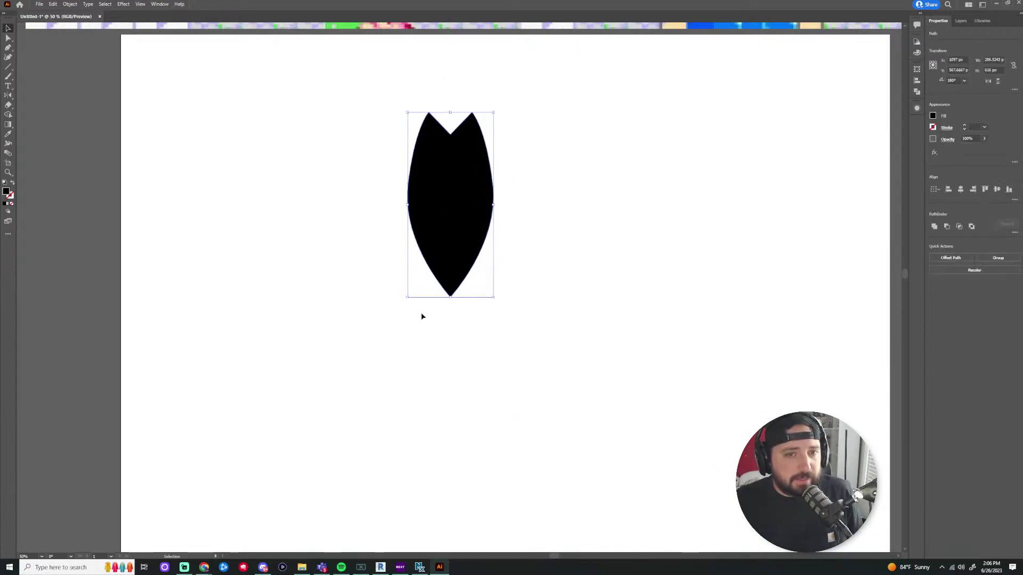
pyautogui.click(9, 115)
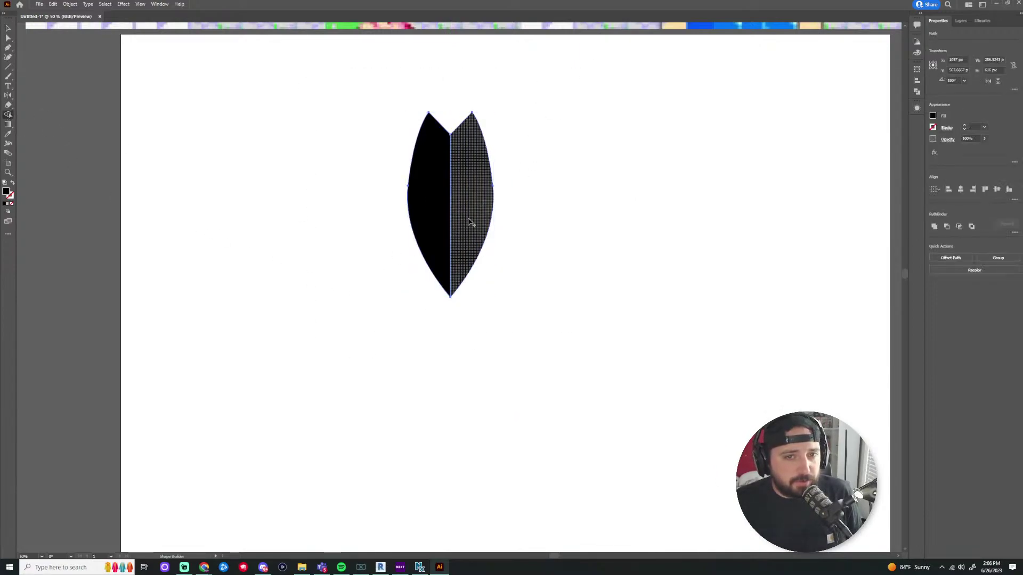
pyautogui.moveTo(473, 196); pyautogui.dragTo(429, 212)
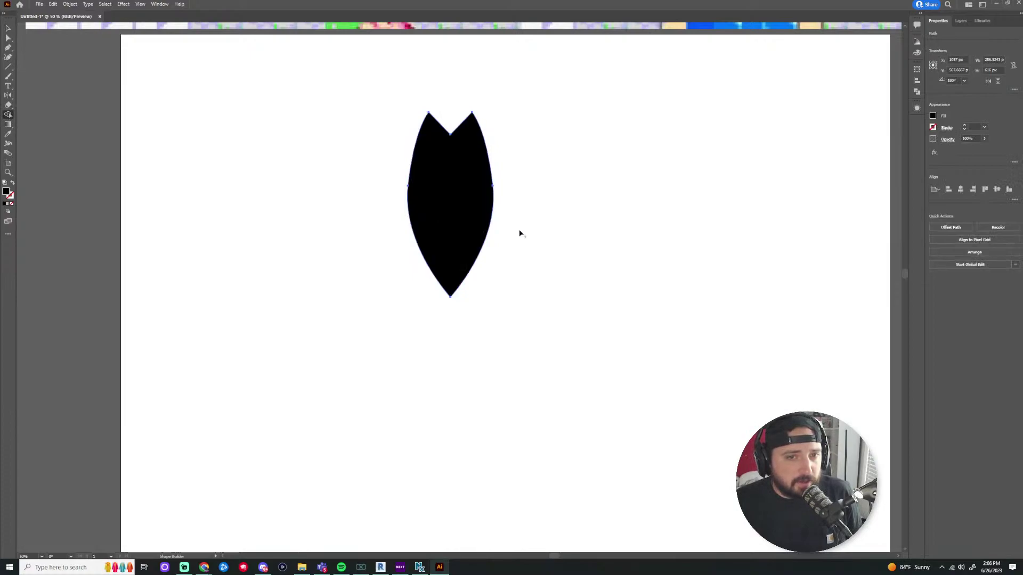
pyautogui.scroll(4, 454, 153)
pyautogui.scroll(-1, 467, 160)
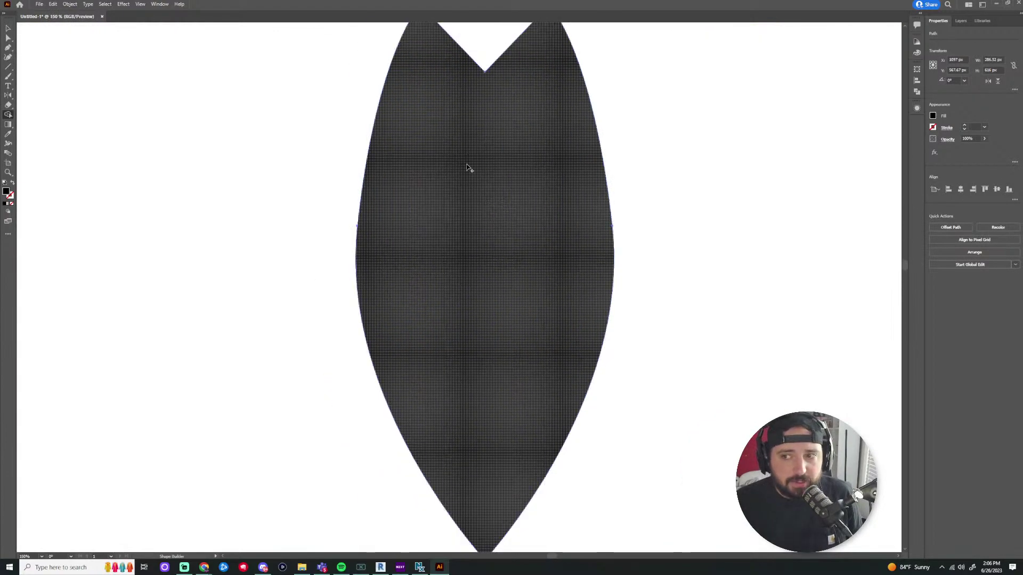
pyautogui.scroll(-2, 471, 160)
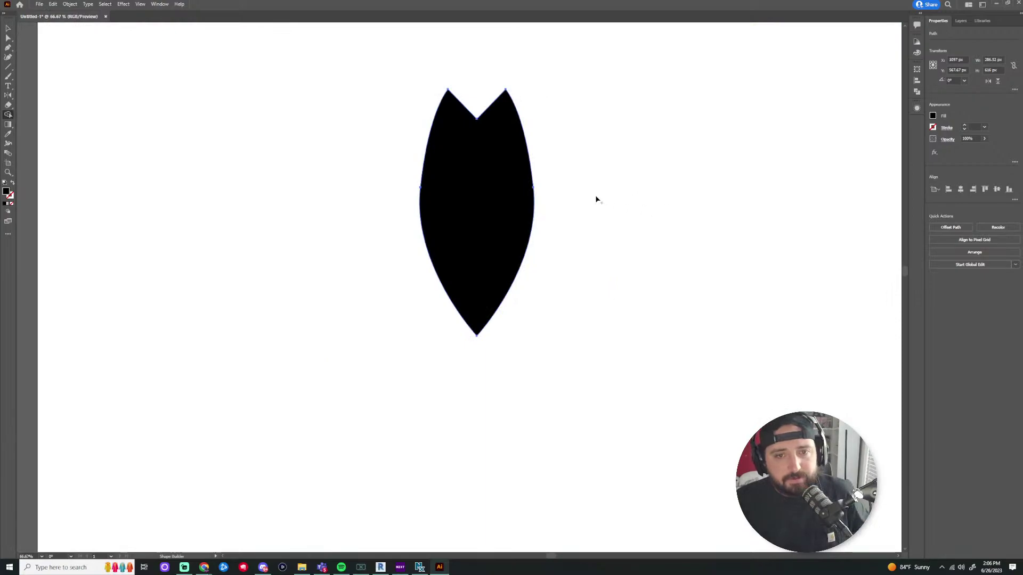
pyautogui.scroll(2, 464, 167)
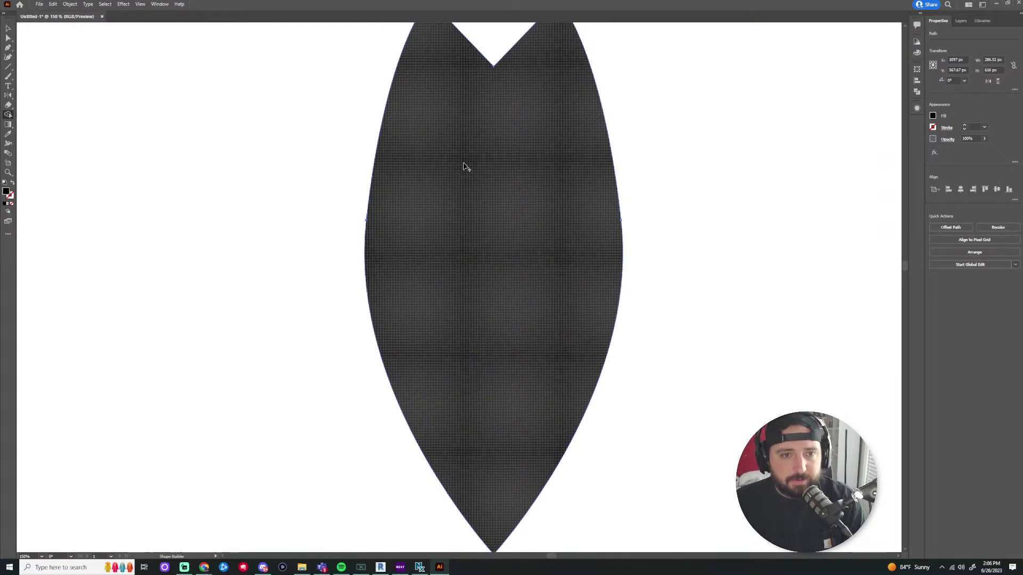
pyautogui.scroll(-1, 465, 167)
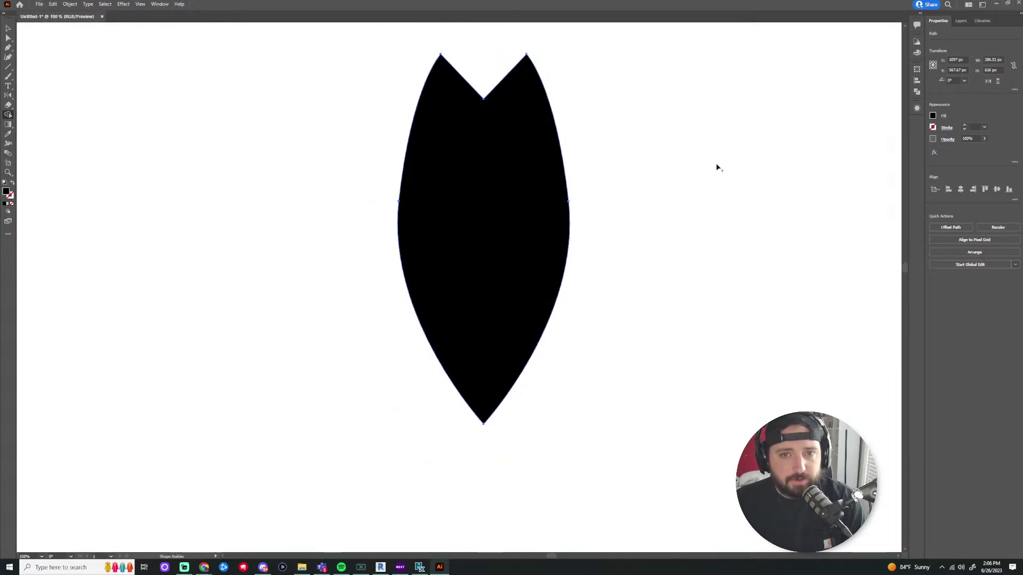
pyautogui.scroll(-2, 485, 229)
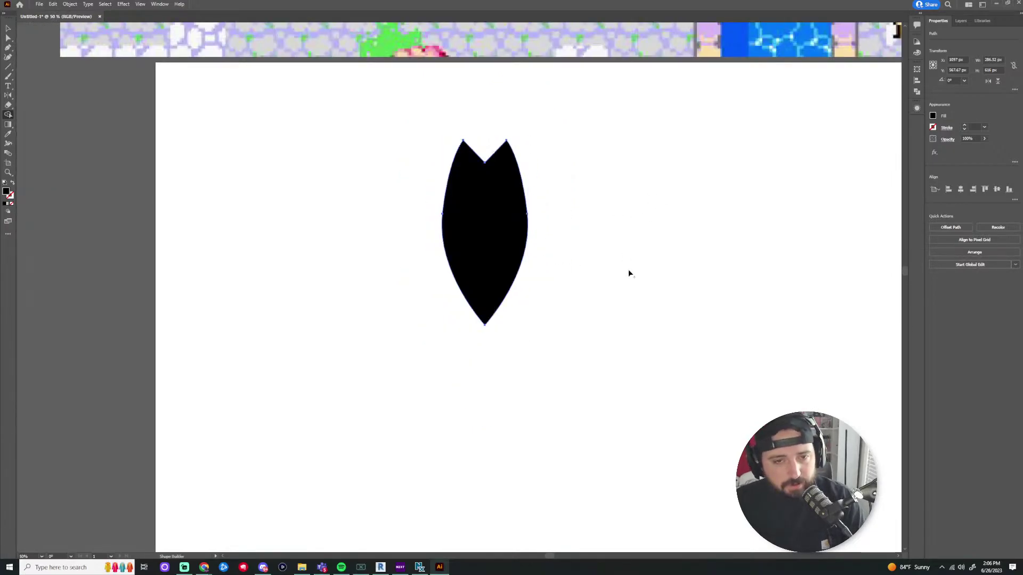
# Duplicate the merged petal, rotate the copy to 180°, and place it directly below the original with their tips overlapping
pyautogui.moveTo(500, 235); pyautogui.dragTo(475, 289)
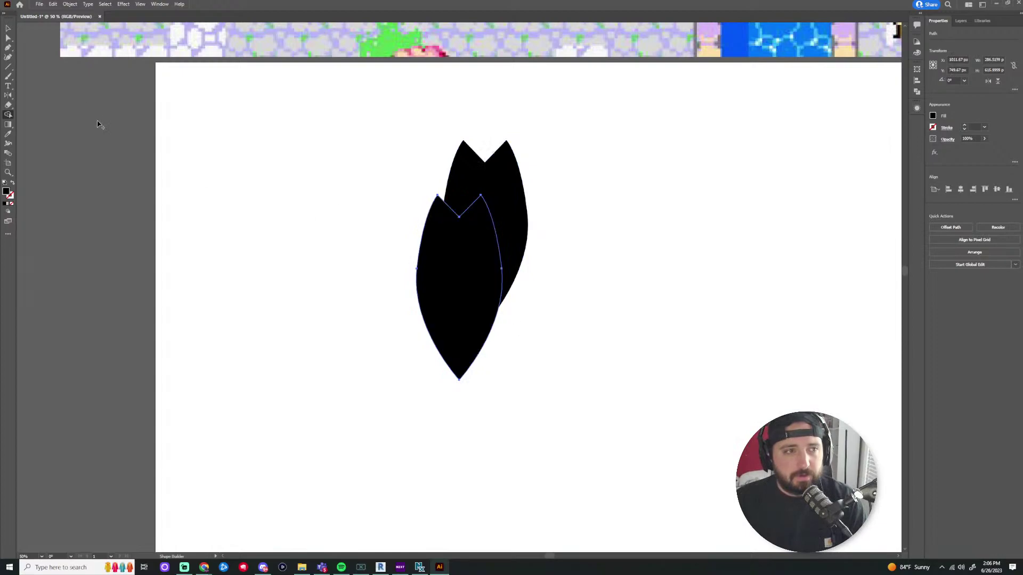
pyautogui.press('v')
pyautogui.press('v')
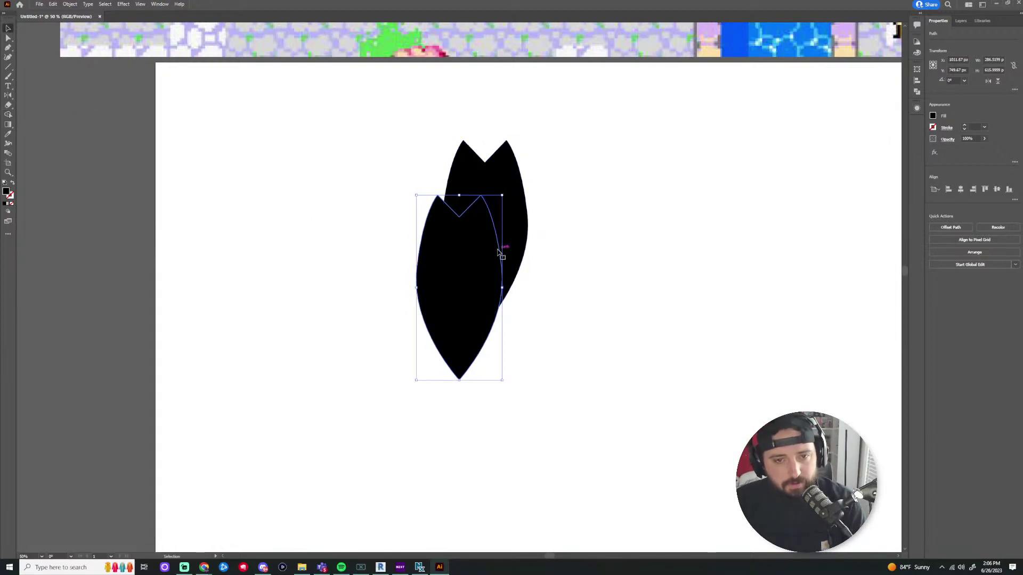
pyautogui.moveTo(504, 194); pyautogui.dragTo(402, 422)
pyautogui.moveTo(470, 308); pyautogui.dragTo(493, 383)
pyautogui.click(586, 309)
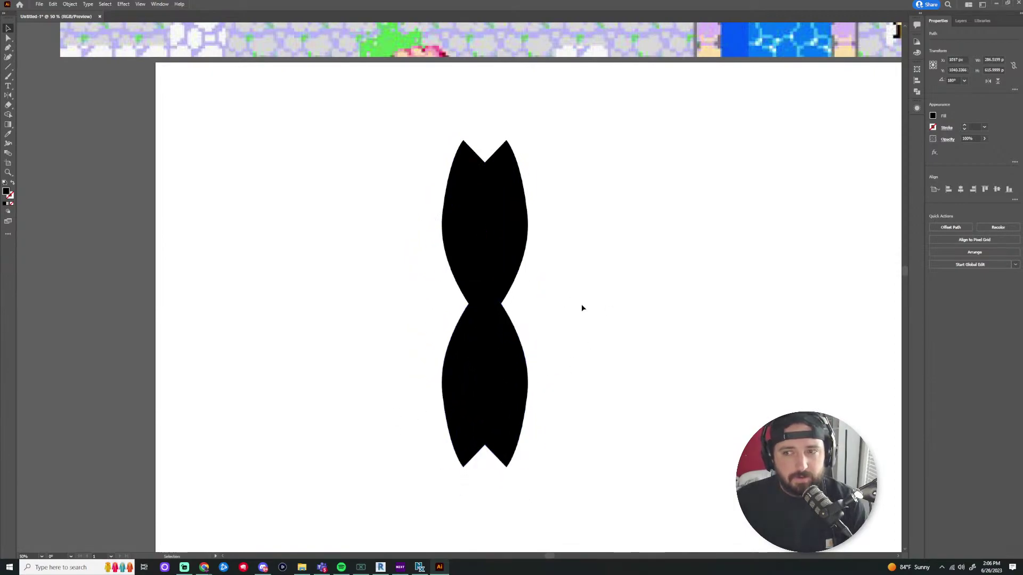
# Rotate the lower petal to 135° and attach its pointed tip to the base of the upright petal as the lower-left petal
pyautogui.click(496, 247)
pyautogui.click(500, 389)
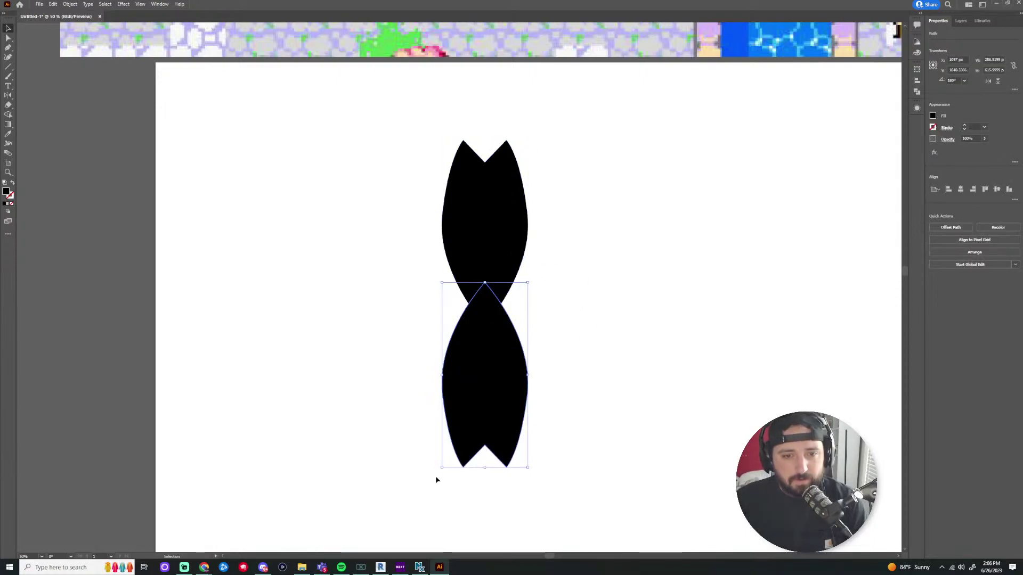
pyautogui.moveTo(437, 471); pyautogui.dragTo(362, 465)
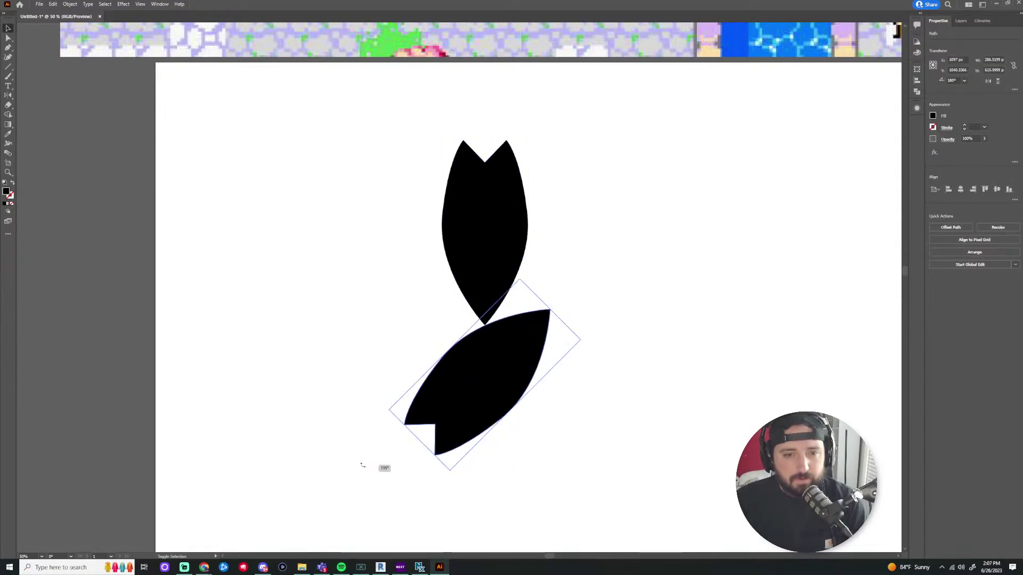
pyautogui.moveTo(481, 407); pyautogui.dragTo(423, 417)
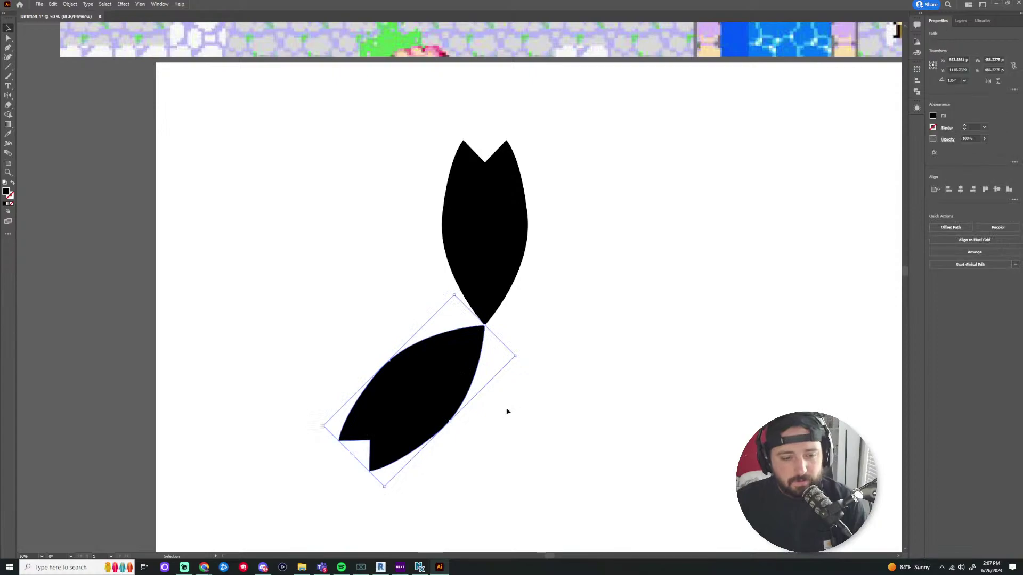
# Duplicate the lower-left petal, rotate the copy to 225°, and attach its tip at the flower's centre as the lower-right petal
pyautogui.hotkey('ctrl', 'c')
pyautogui.hotkey('ctrl', 'v')
pyautogui.moveTo(472, 294); pyautogui.dragTo(611, 382)
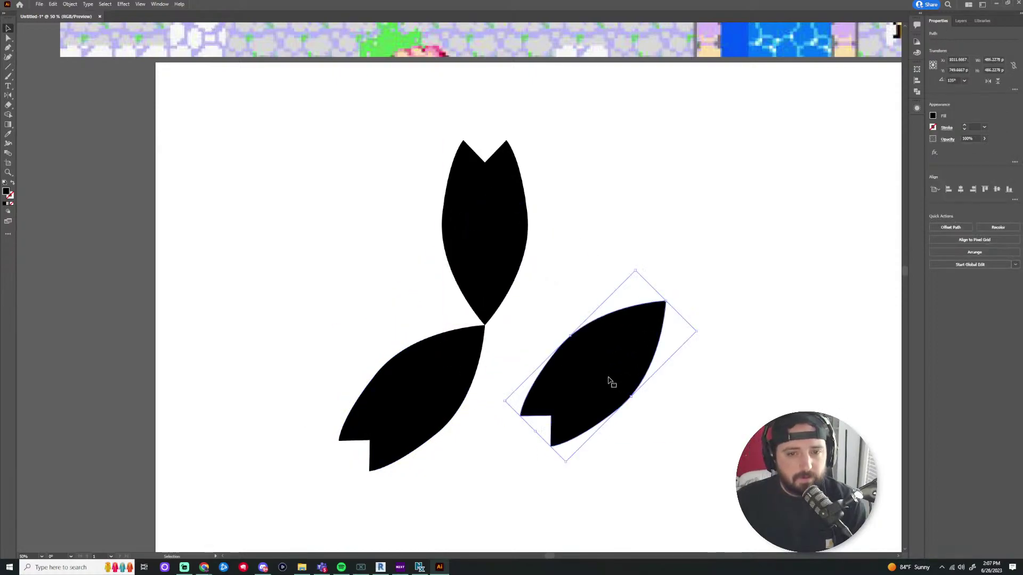
pyautogui.moveTo(565, 466); pyautogui.dragTo(719, 475)
pyautogui.moveTo(607, 387); pyautogui.dragTo(555, 410)
pyautogui.click(701, 335)
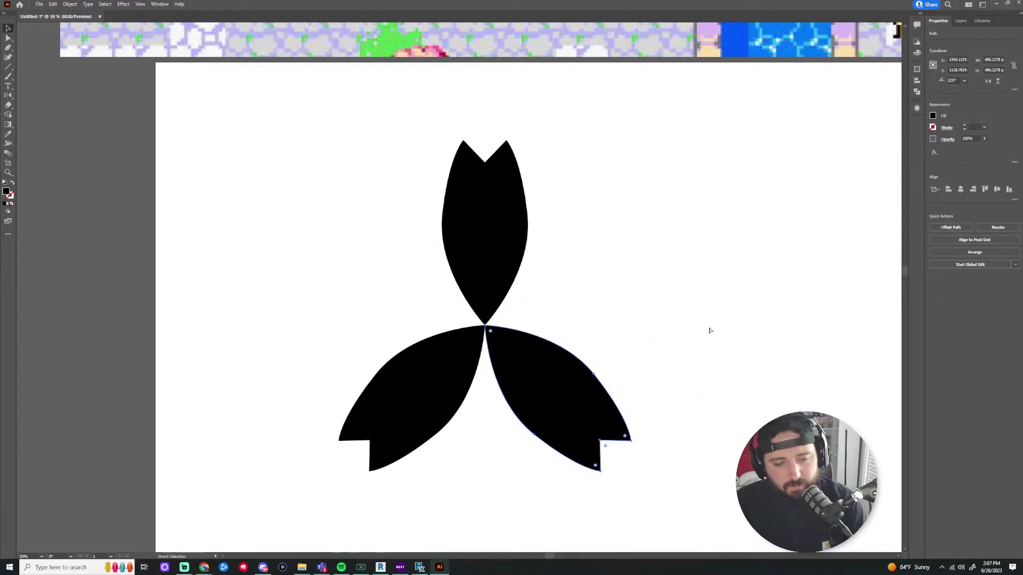
# Duplicate the lower-right petal, rotate the copy to about 56.5°, and attach its tip at the flower's centre as the upper-left petal
pyautogui.click(551, 397)
pyautogui.moveTo(560, 381); pyautogui.dragTo(373, 251)
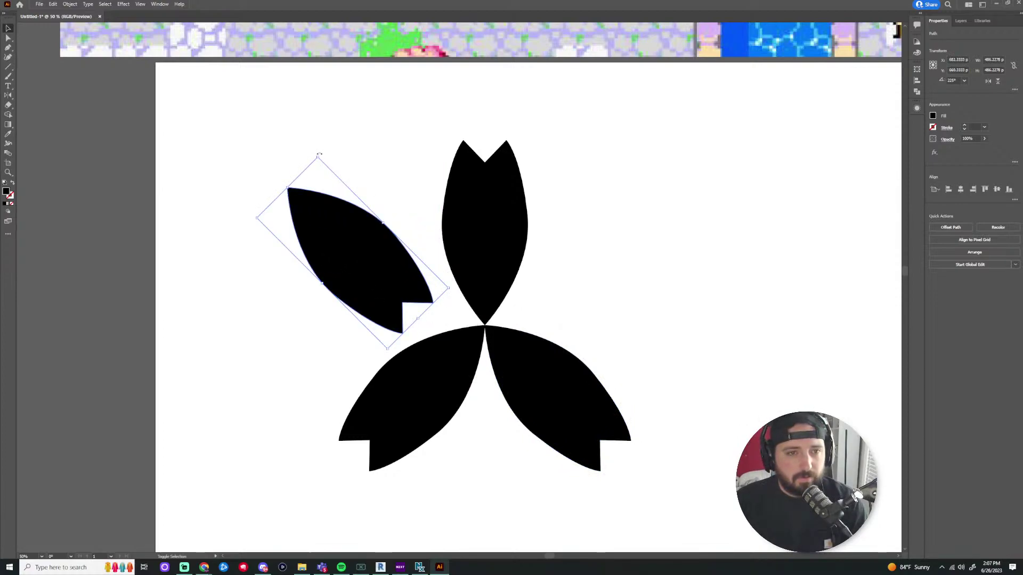
pyautogui.moveTo(318, 155); pyautogui.dragTo(414, 295)
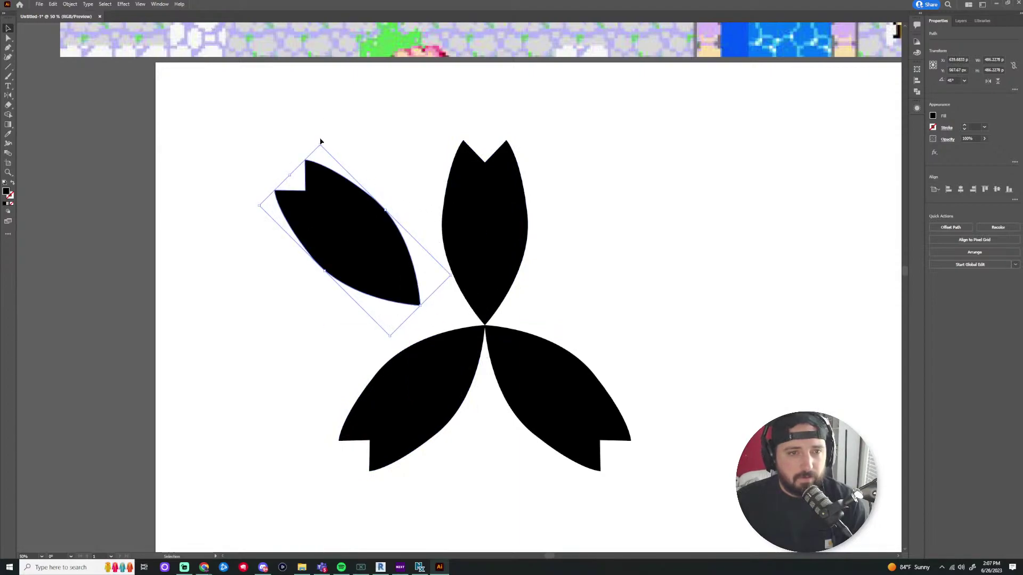
pyautogui.moveTo(317, 141); pyautogui.dragTo(290, 139)
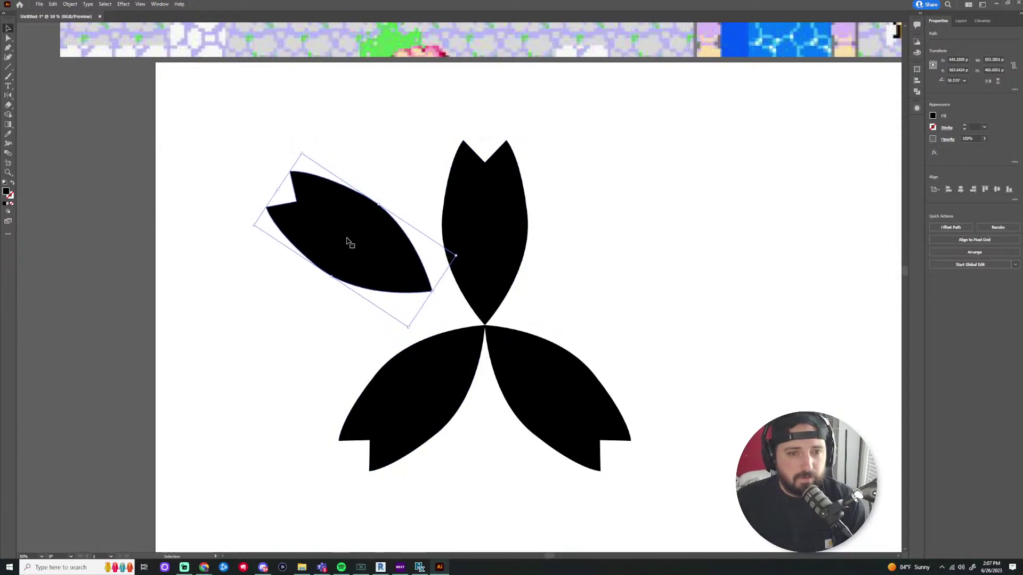
pyautogui.moveTo(347, 240); pyautogui.dragTo(415, 292)
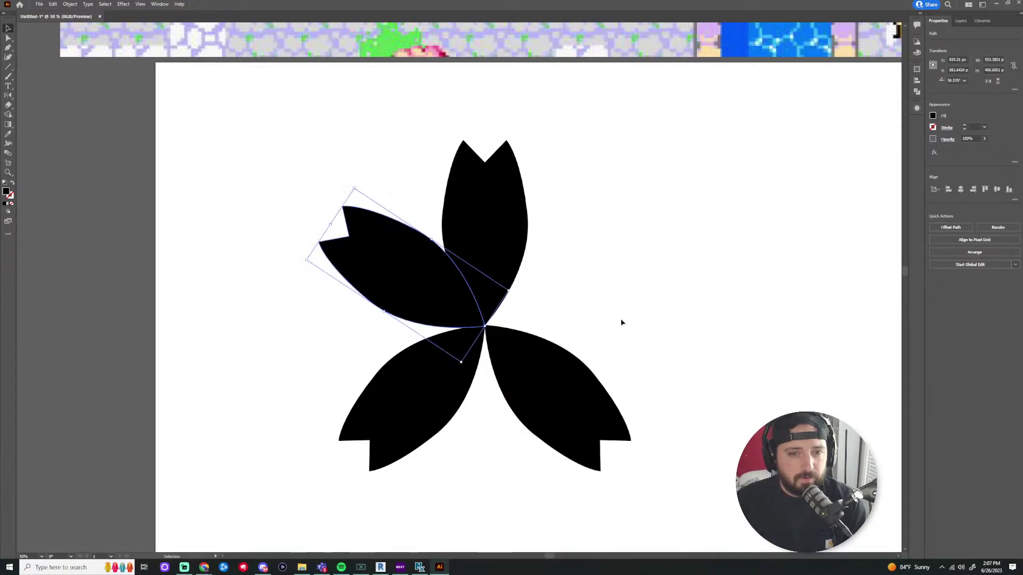
pyautogui.click(624, 322)
pyautogui.click(460, 307)
pyautogui.press('a')
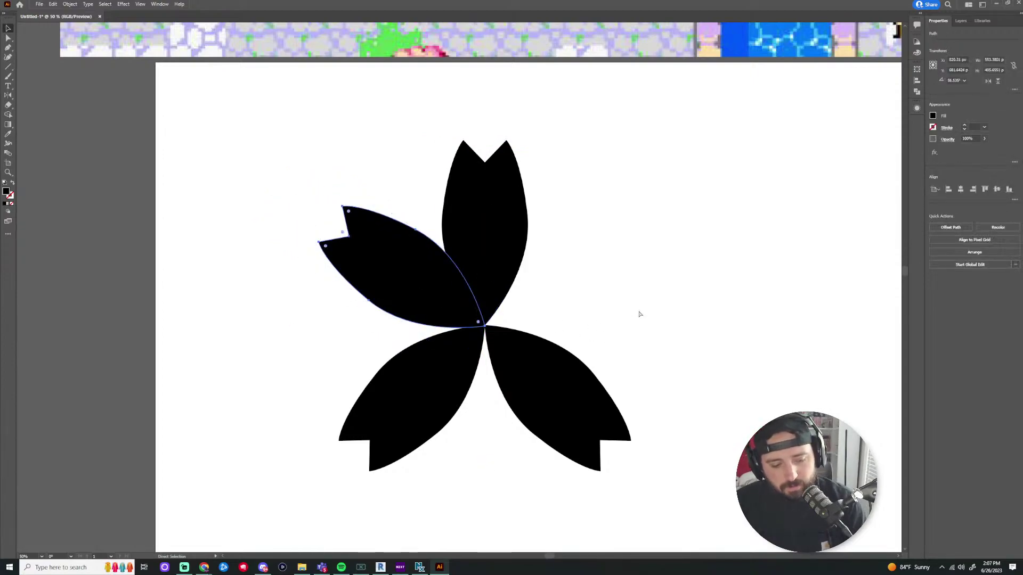
pyautogui.press('v')
pyautogui.moveTo(484, 296); pyautogui.dragTo(679, 226)
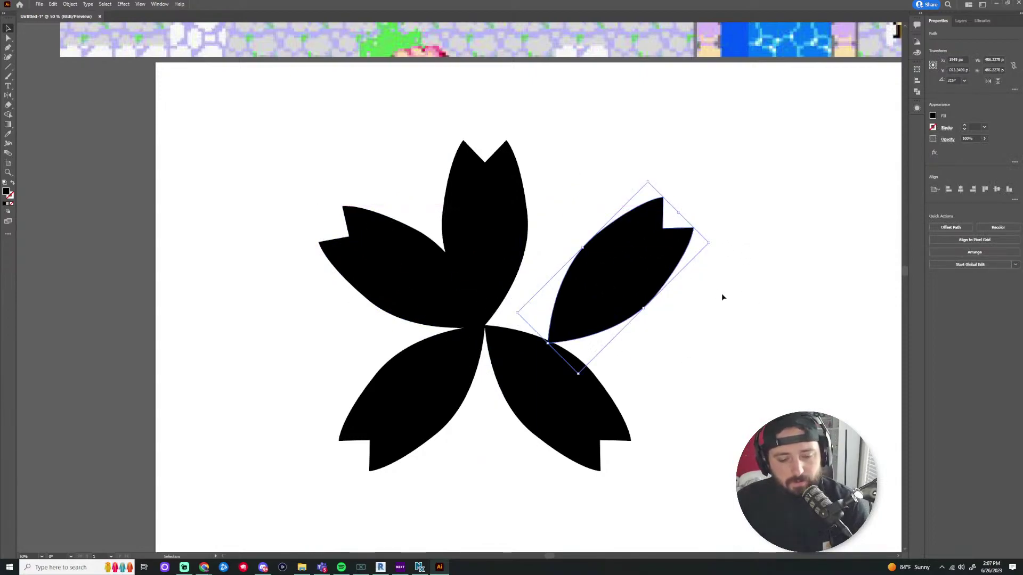
pyautogui.press('Delete')
# Place a copy of the upper-left petal on the opposite side of the flower and reflect it across the vertical axis
pyautogui.click(426, 277)
pyautogui.press('v')
pyautogui.moveTo(403, 276); pyautogui.dragTo(657, 274)
pyautogui.click(71, 5)
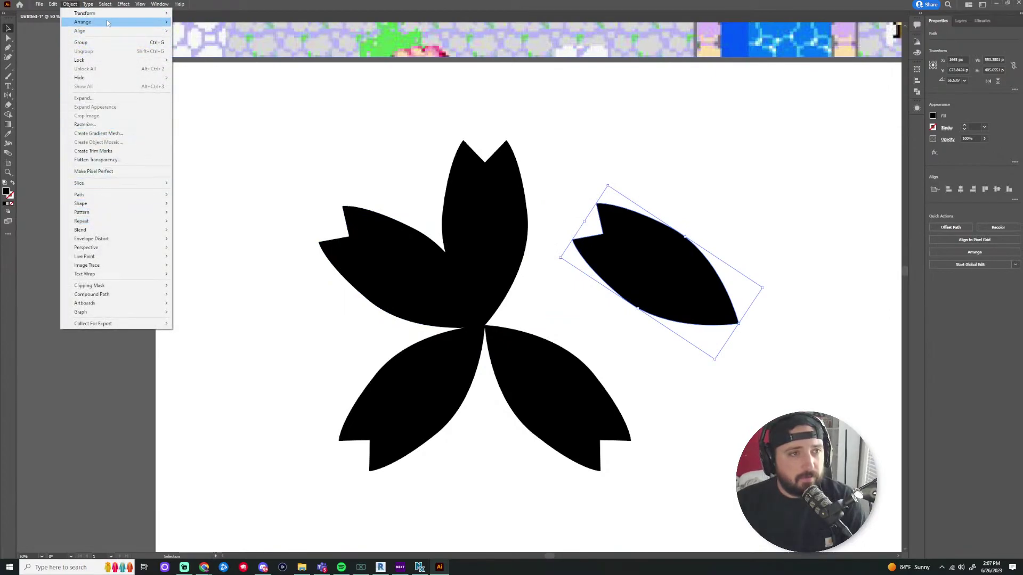
pyautogui.moveTo(109, 13)
pyautogui.click(191, 43)
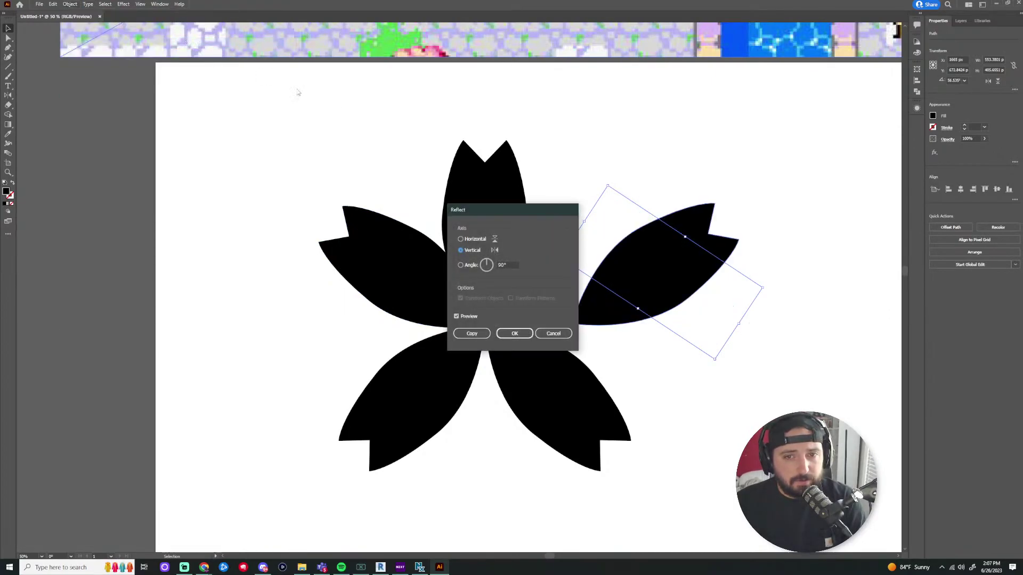
pyautogui.click(514, 341)
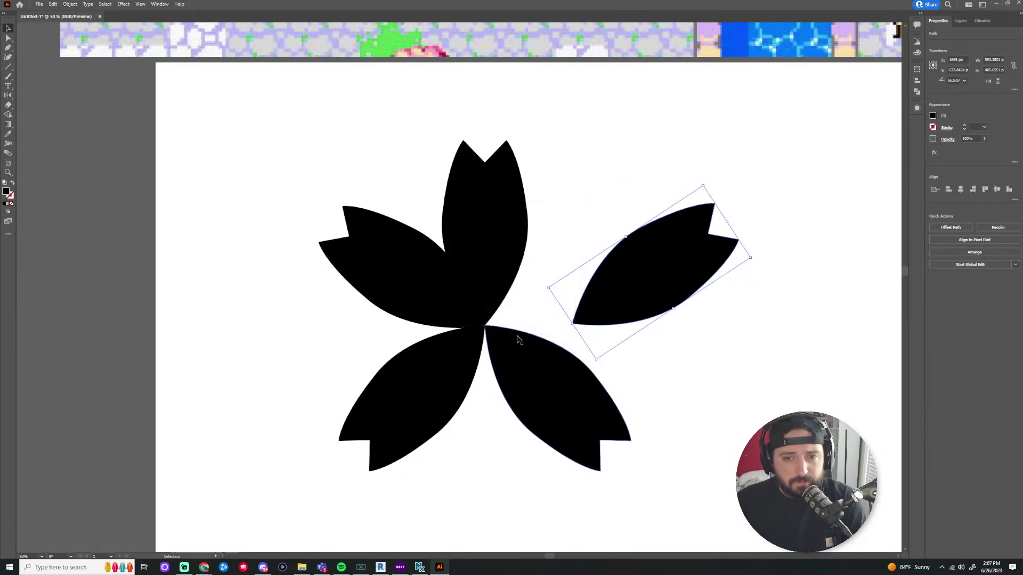
# Attach the upper-right petal's tip at the flower's centre and shift the two lower petals together as a pair
pyautogui.moveTo(592, 290); pyautogui.dragTo(523, 292)
pyautogui.click(679, 369)
pyautogui.moveTo(526, 366); pyautogui.dragTo(514, 346)
pyautogui.moveTo(469, 319); pyautogui.dragTo(452, 346)
pyautogui.moveTo(541, 354); pyautogui.dragTo(547, 400)
pyautogui.moveTo(628, 353); pyautogui.dragTo(388, 429)
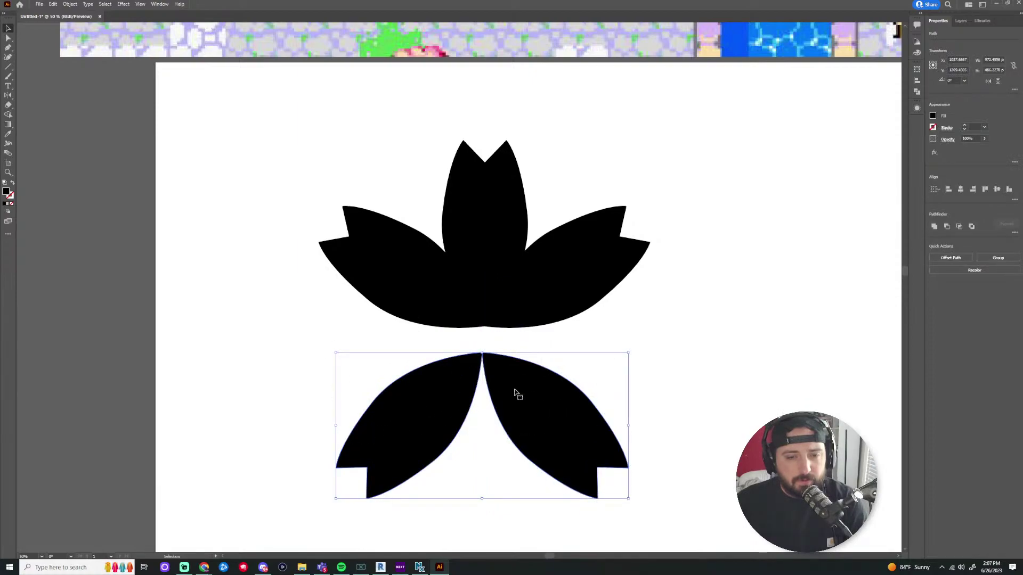
pyautogui.moveTo(516, 392); pyautogui.dragTo(506, 365)
# Move the lower-left and lower-right petals inward so they overlap at the flower's centre
pyautogui.click(516, 372)
pyautogui.moveTo(427, 369); pyautogui.dragTo(443, 371)
pyautogui.moveTo(522, 370); pyautogui.dragTo(521, 378)
pyautogui.moveTo(439, 374); pyautogui.dragTo(434, 388)
pyautogui.click(673, 373)
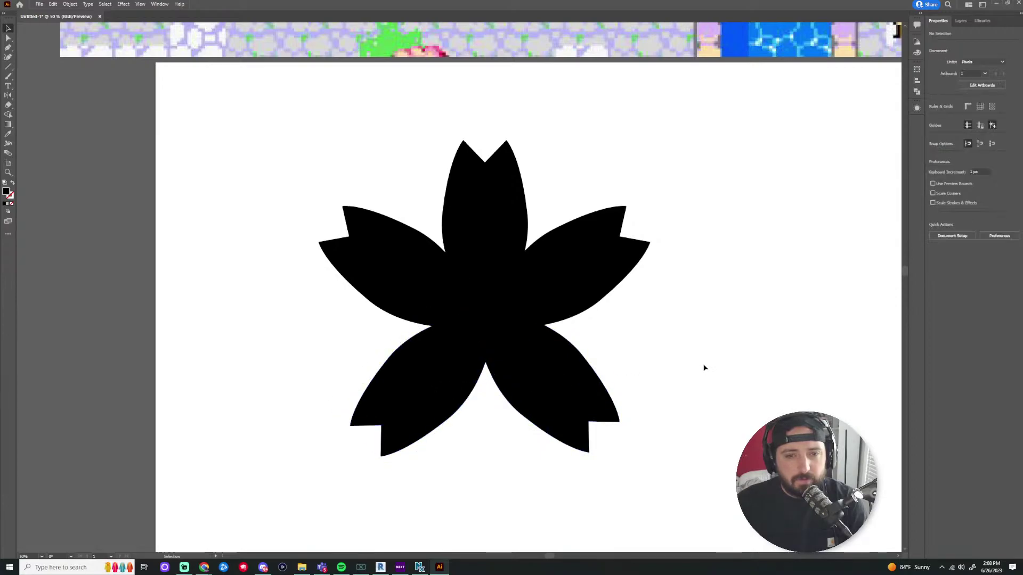
# Fine-tune the positions of the side and lower petals to even out the spacing around the flower
pyautogui.scroll(-3, 676, 347)
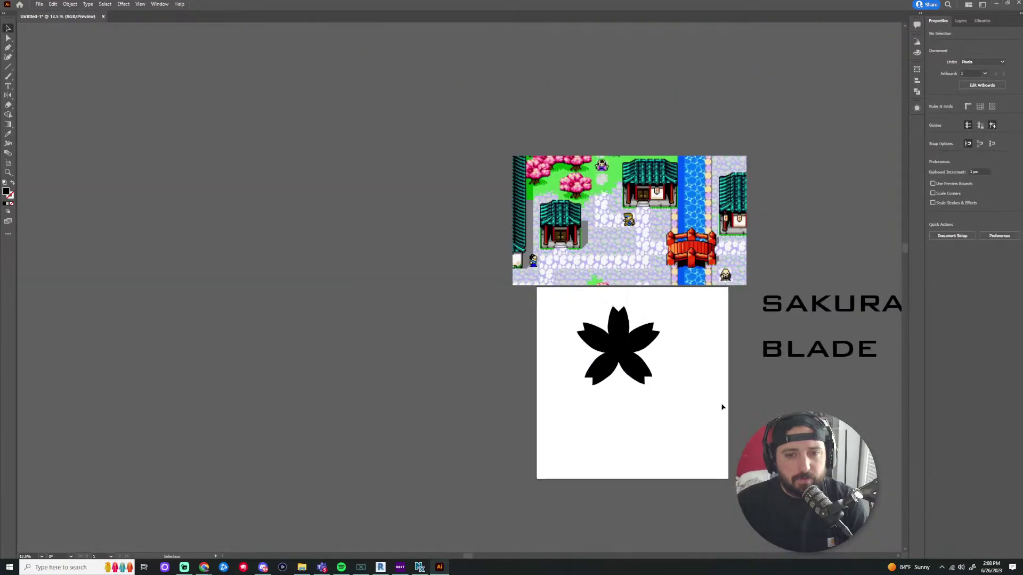
pyautogui.scroll(2, 721, 406)
pyautogui.moveTo(501, 306); pyautogui.dragTo(504, 309)
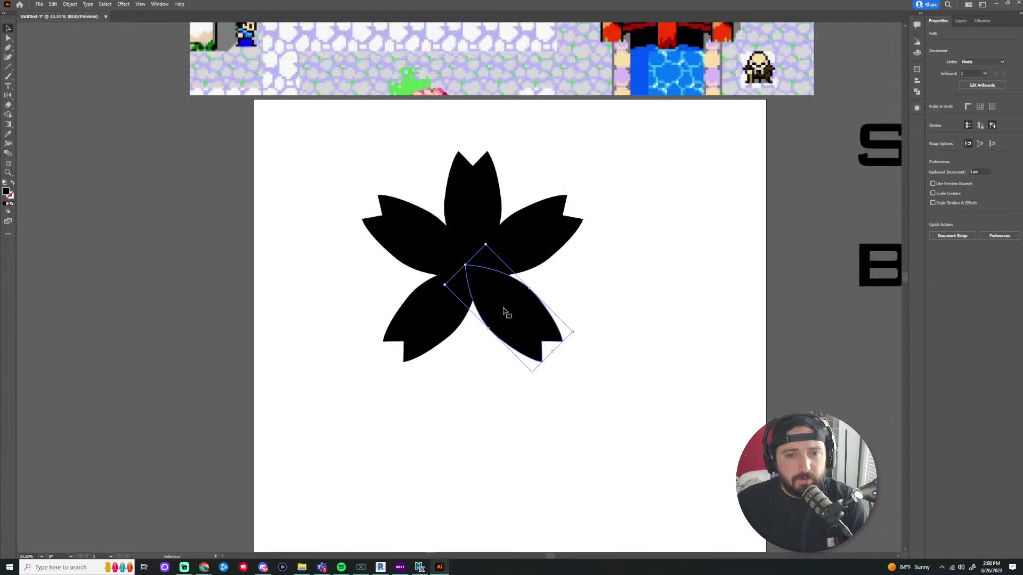
pyautogui.click(657, 334)
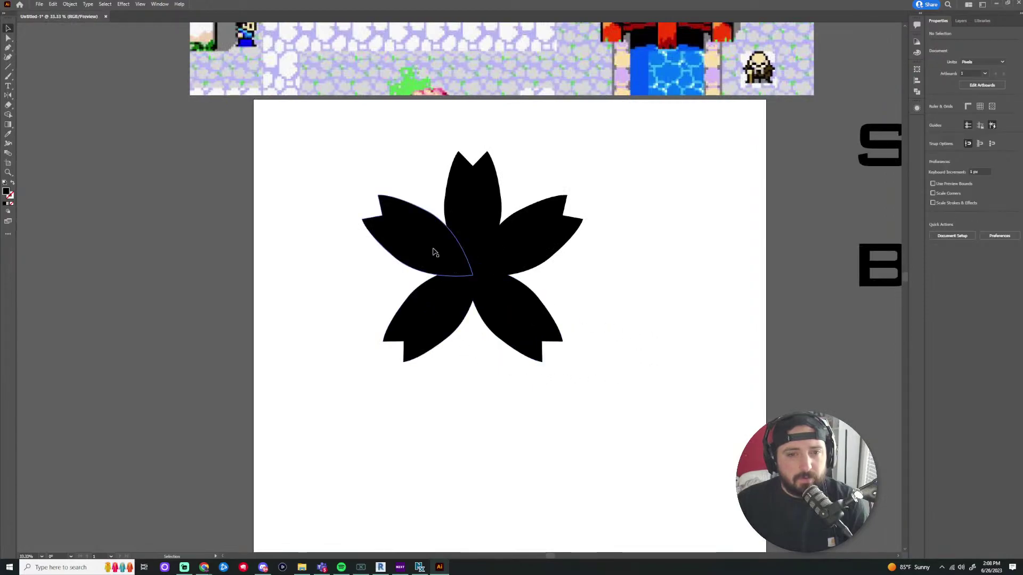
pyautogui.moveTo(422, 247); pyautogui.dragTo(477, 211)
pyautogui.moveTo(522, 235); pyautogui.dragTo(518, 248)
pyautogui.click(637, 304)
pyautogui.moveTo(525, 311); pyautogui.dragTo(516, 306)
pyautogui.moveTo(431, 319)
pyautogui.mouseDown()
pyautogui.moveTo(434, 303)
pyautogui.moveTo(439, 311)
pyautogui.mouseUp()
pyautogui.click(585, 306)
# Delete all five petals of the black flower from the artboard
pyautogui.scroll(2, 529, 288)
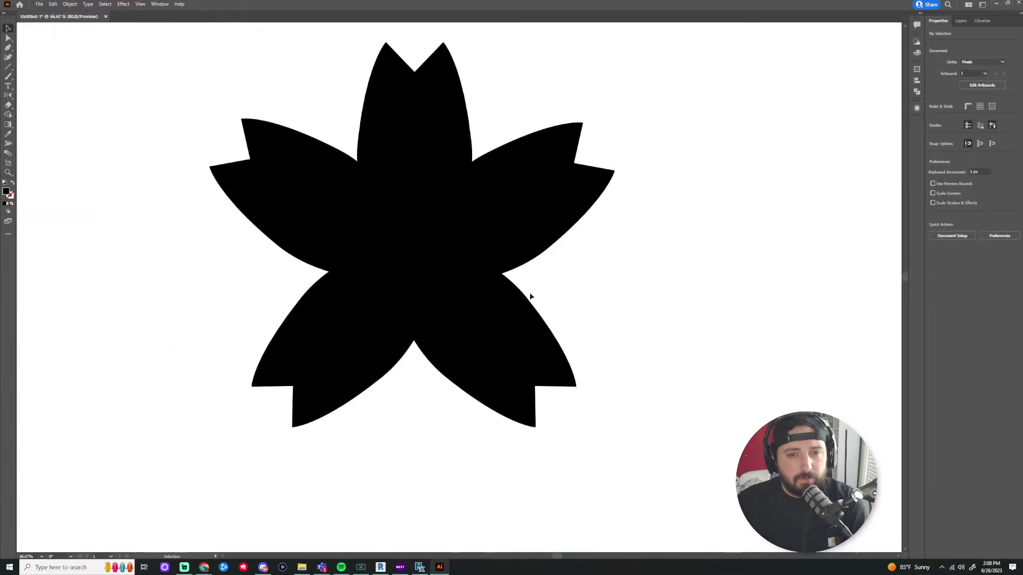
pyautogui.scroll(-3, 706, 364)
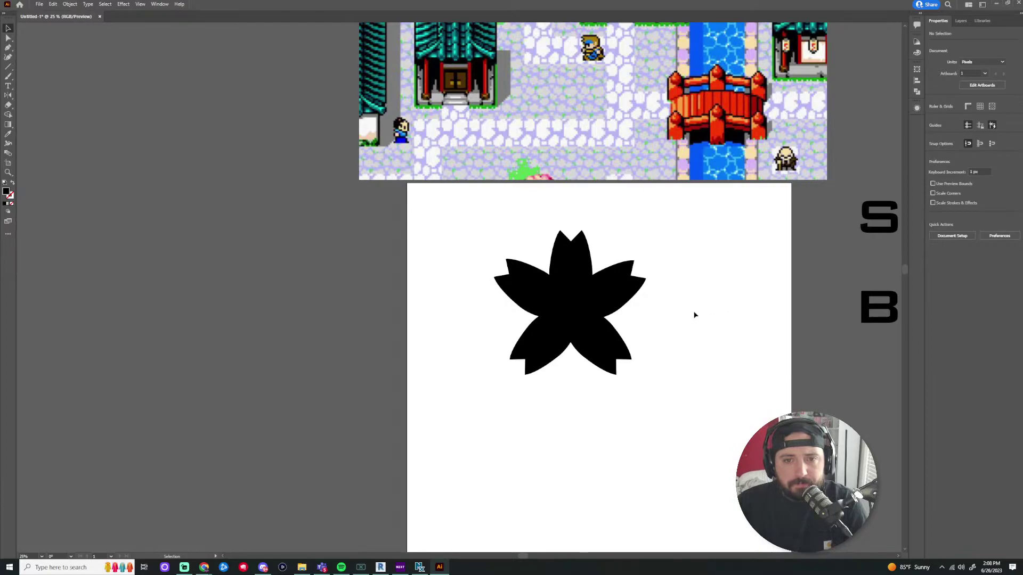
pyautogui.scroll(2, 694, 316)
pyautogui.scroll(-4, 669, 303)
pyautogui.scroll(3, 687, 351)
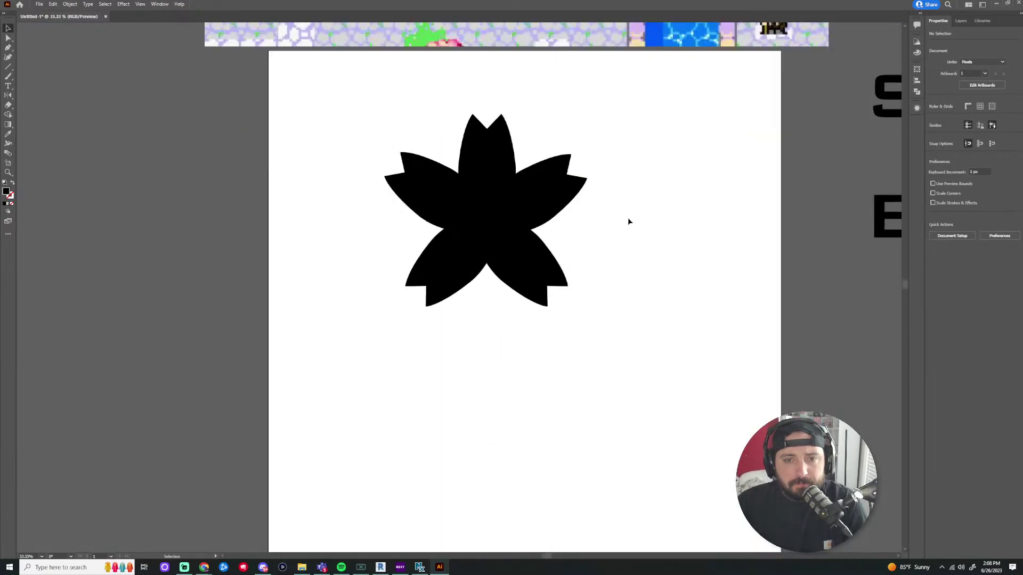
pyautogui.moveTo(634, 119); pyautogui.dragTo(386, 298)
pyautogui.press('Delete')
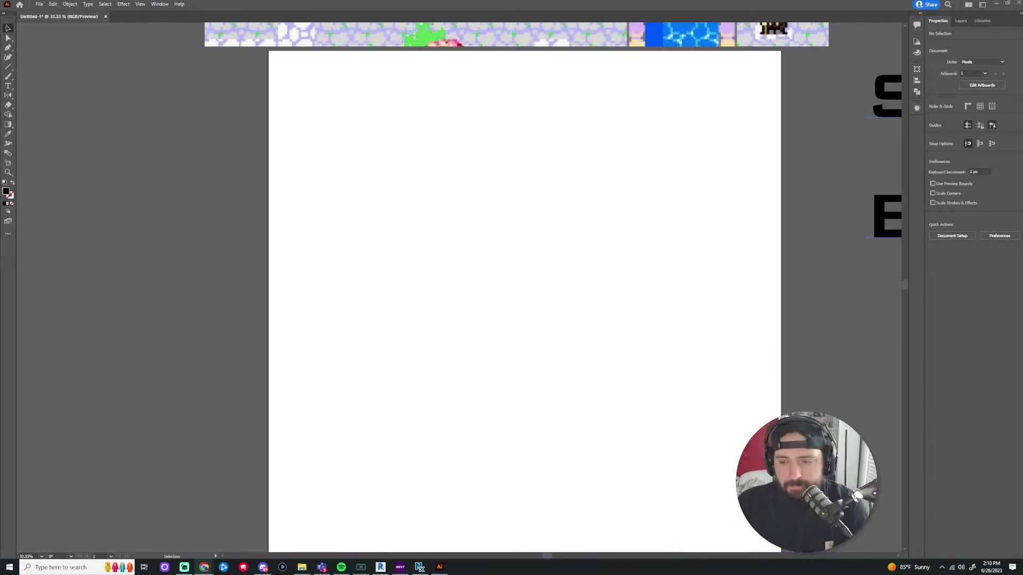
# Bring the pink cherry blossom reference image into the document, beside the blank artboard
pyautogui.scroll(-3, 666, 414)
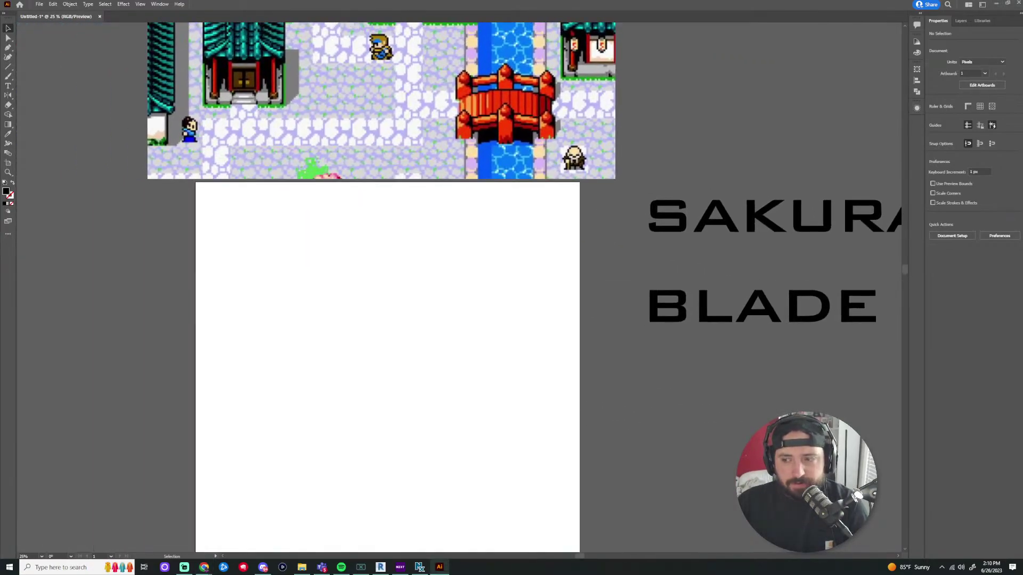
pyautogui.moveTo(1022, 448); pyautogui.dragTo(73, 283)
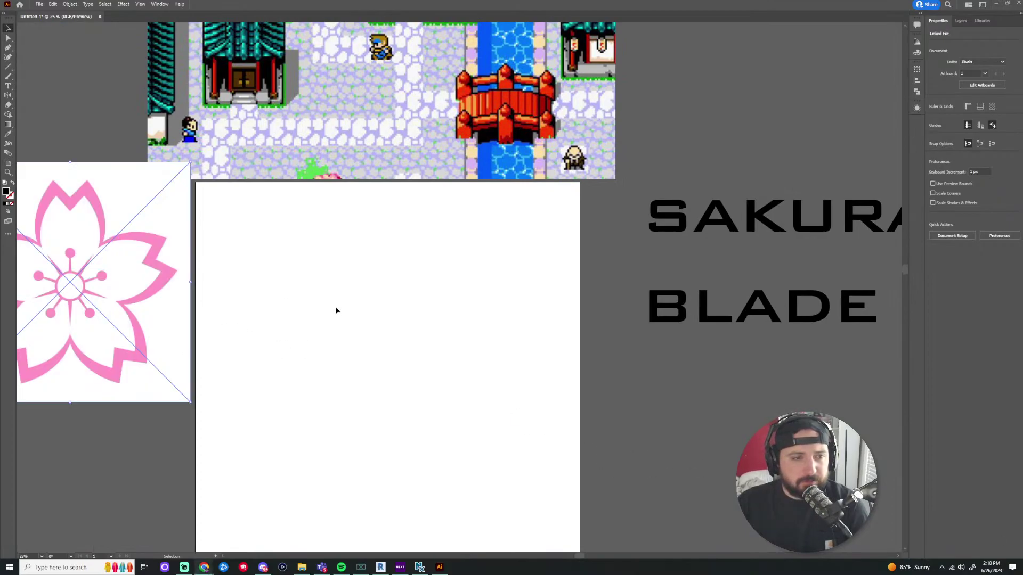
pyautogui.hotkey('ctrl', '-')
pyautogui.hotkey('ctrl', '-')
pyautogui.hotkey('ctrl', '-')
pyautogui.hotkey('ctrl', '+')
pyautogui.hotkey('ctrl', '+')
pyautogui.moveTo(381, 290); pyautogui.dragTo(347, 256)
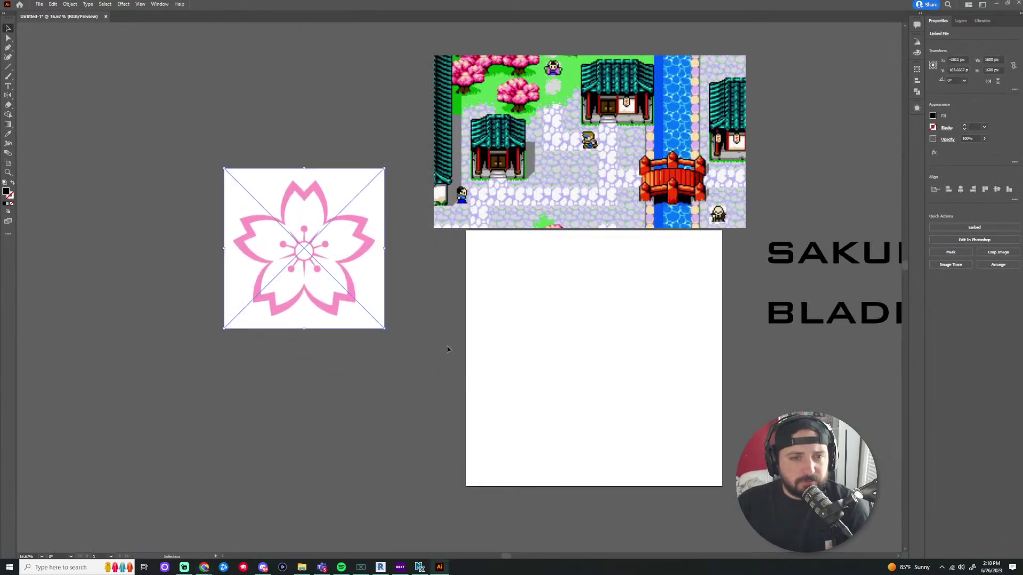
pyautogui.click(448, 349)
# Move the cherry blossom reference image onto the artboard and centre it for tracing
pyautogui.hotkey('ctrl', '+')
pyautogui.scroll(-1, 399, 334)
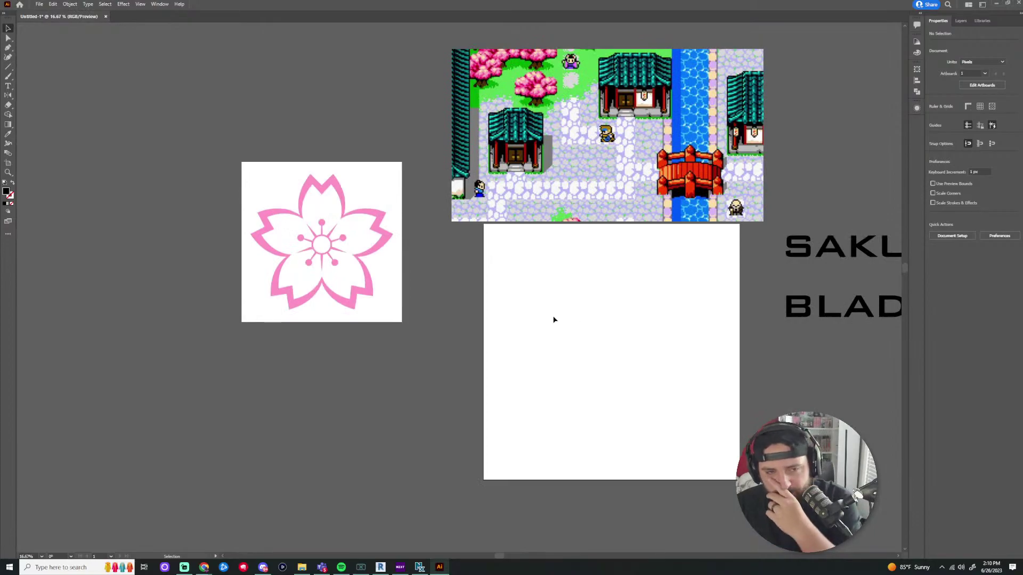
pyautogui.moveTo(453, 347); pyautogui.dragTo(400, 379)
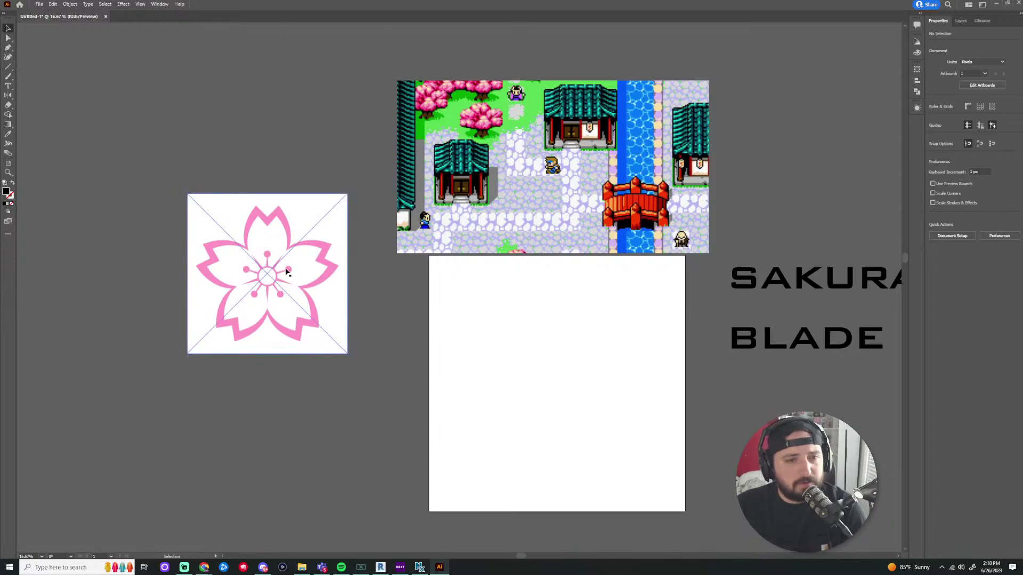
pyautogui.moveTo(288, 274); pyautogui.dragTo(310, 333)
pyautogui.scroll(1, 539, 369)
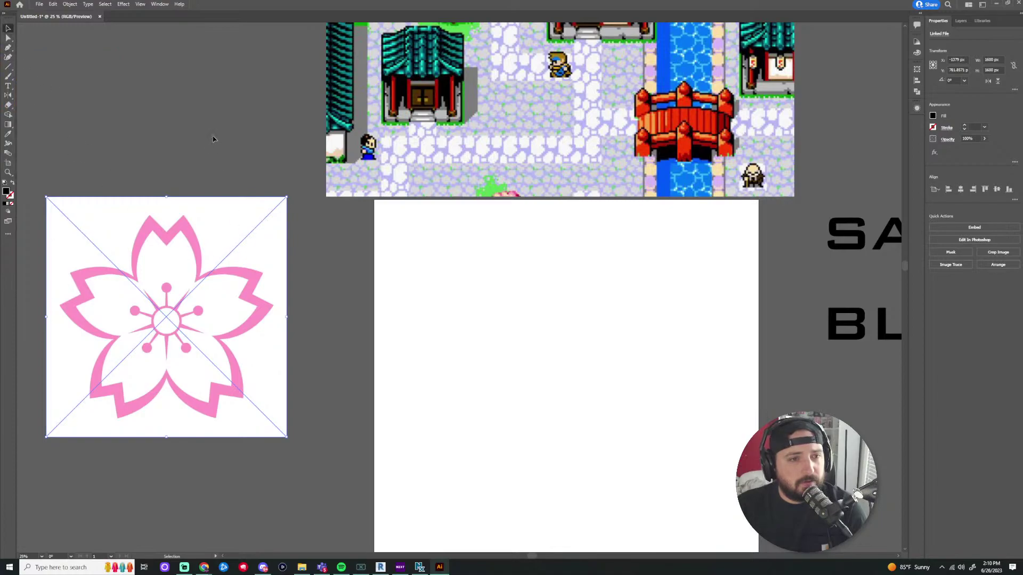
pyautogui.moveTo(170, 275); pyautogui.dragTo(568, 354)
pyautogui.click(816, 409)
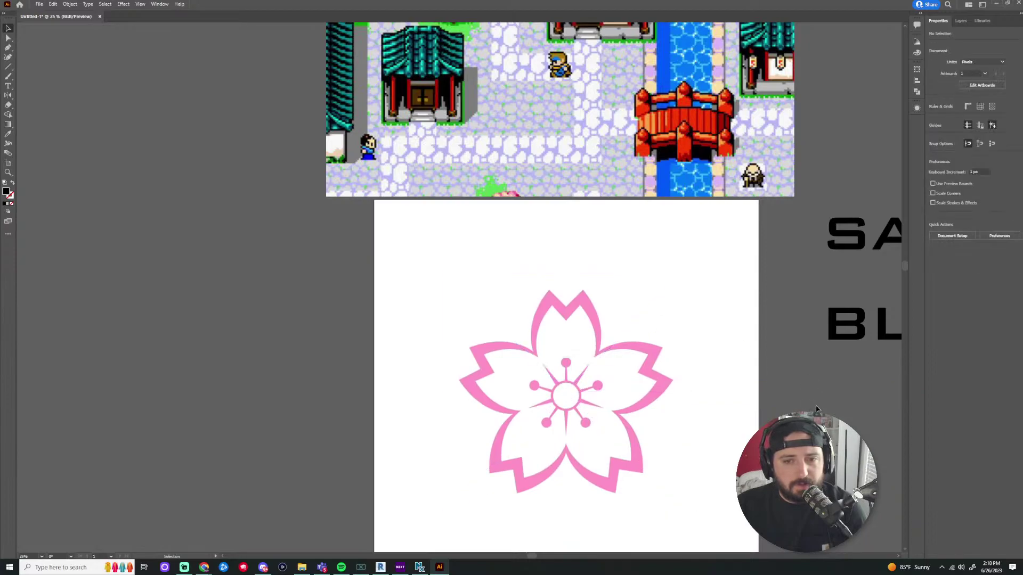
pyautogui.moveTo(770, 407); pyautogui.dragTo(634, 345)
pyautogui.click(8, 47)
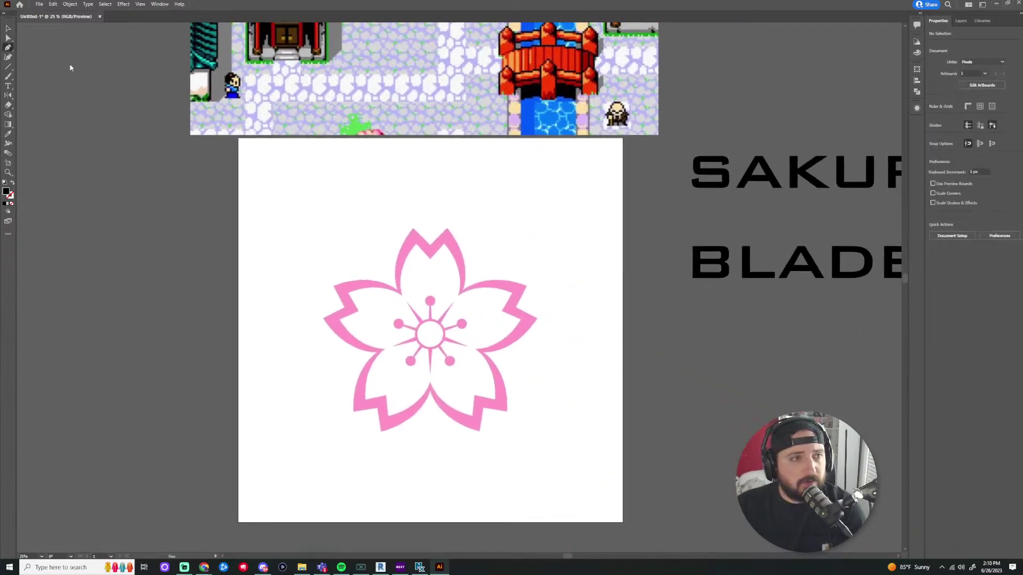
pyautogui.click(399, 293)
pyautogui.click(404, 248)
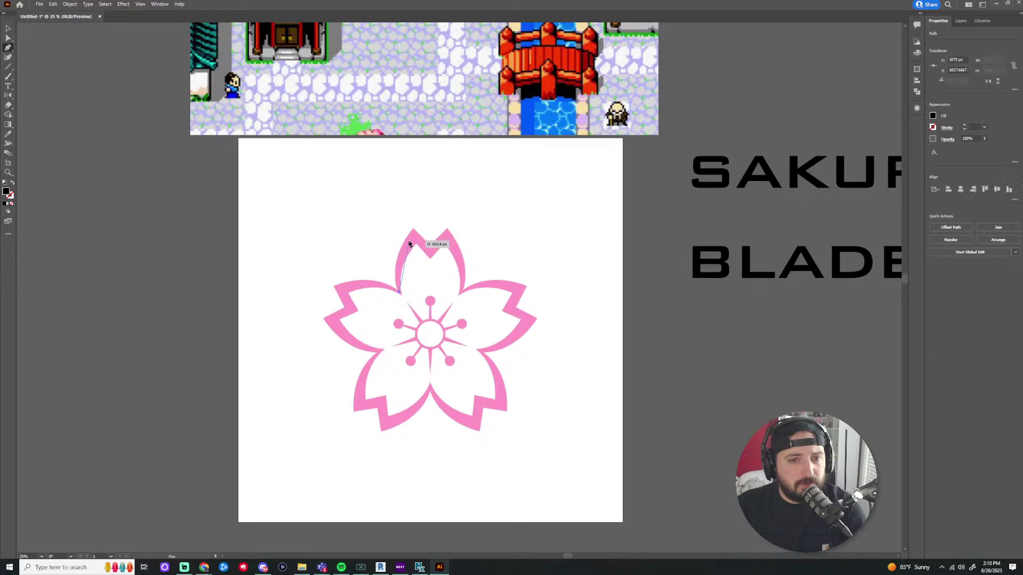
pyautogui.click(8, 58)
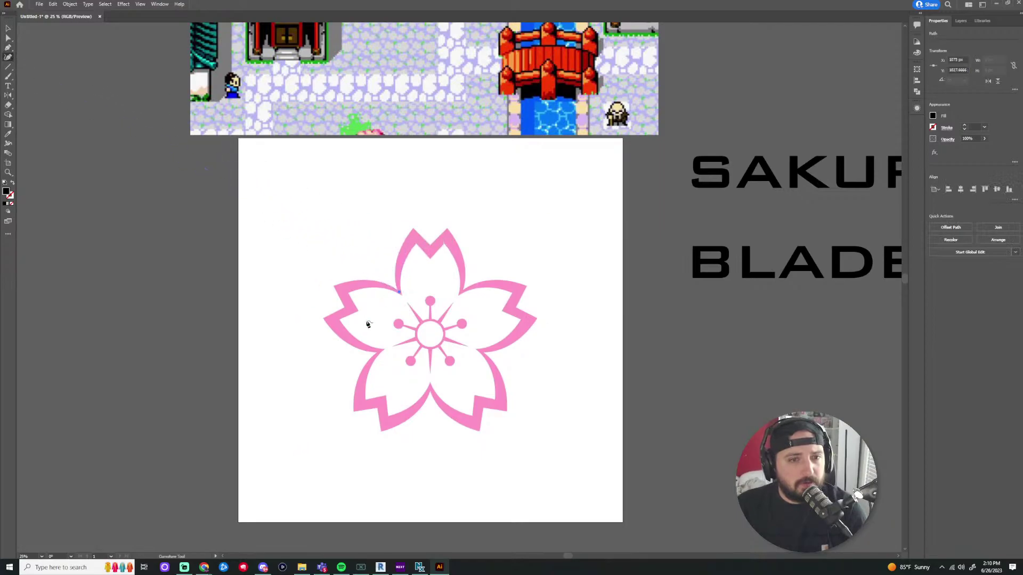
pyautogui.click(400, 293)
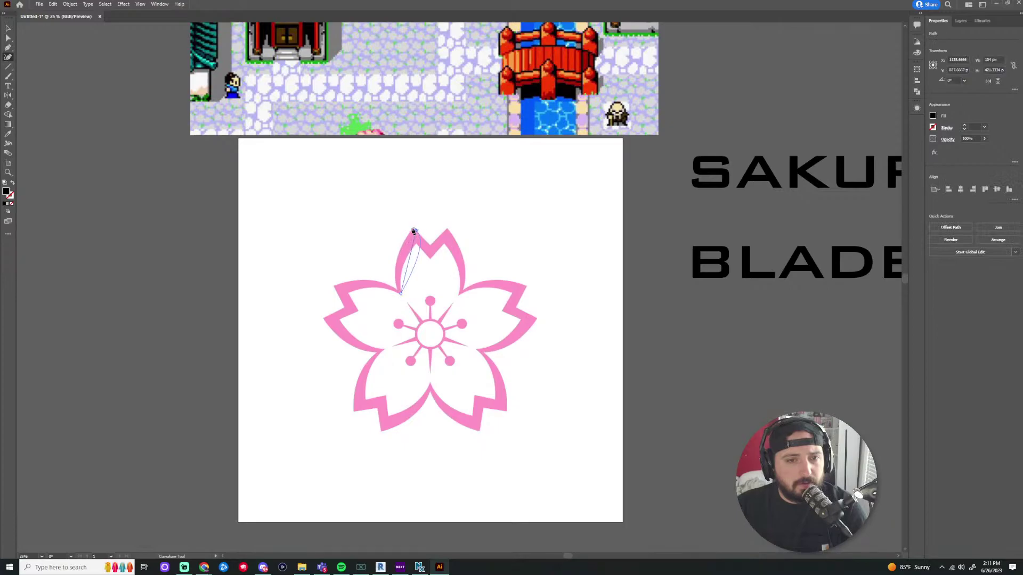
pyautogui.click(437, 216)
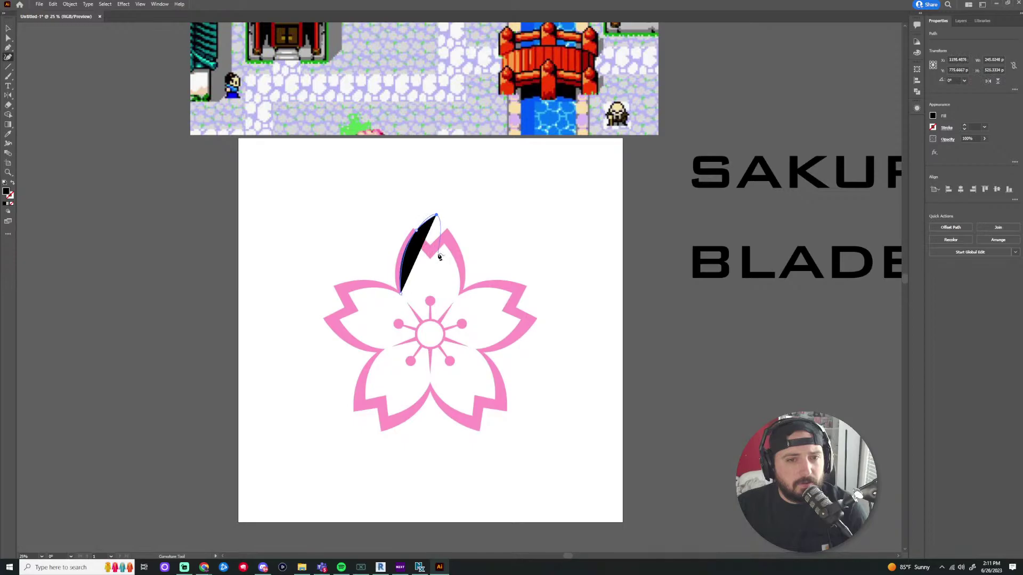
pyautogui.hotkey('ctrl', 'z')
pyautogui.hotkey('ctrl', 'z')
pyautogui.hotkey('ctrl', 'z')
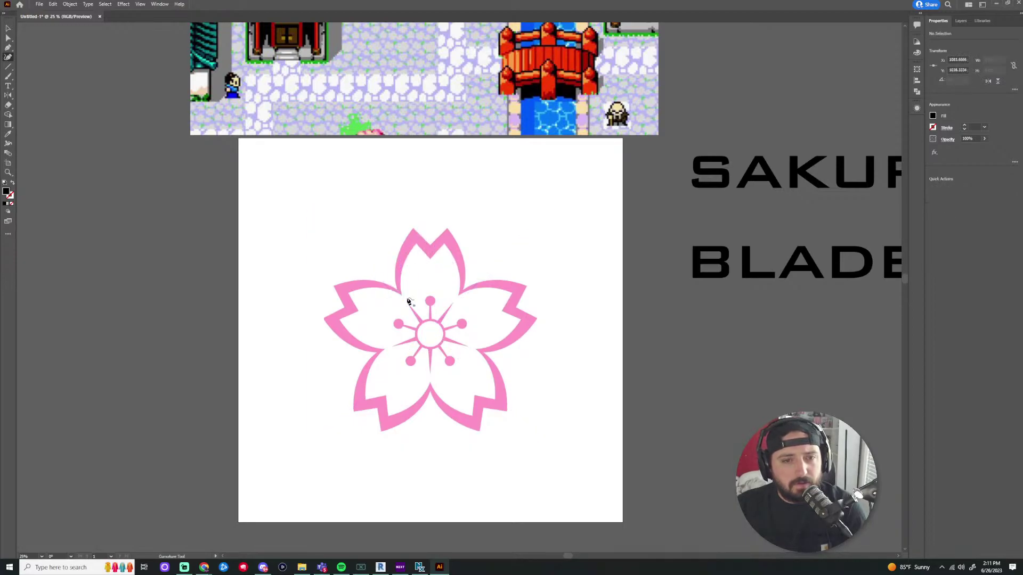
pyautogui.click(400, 294)
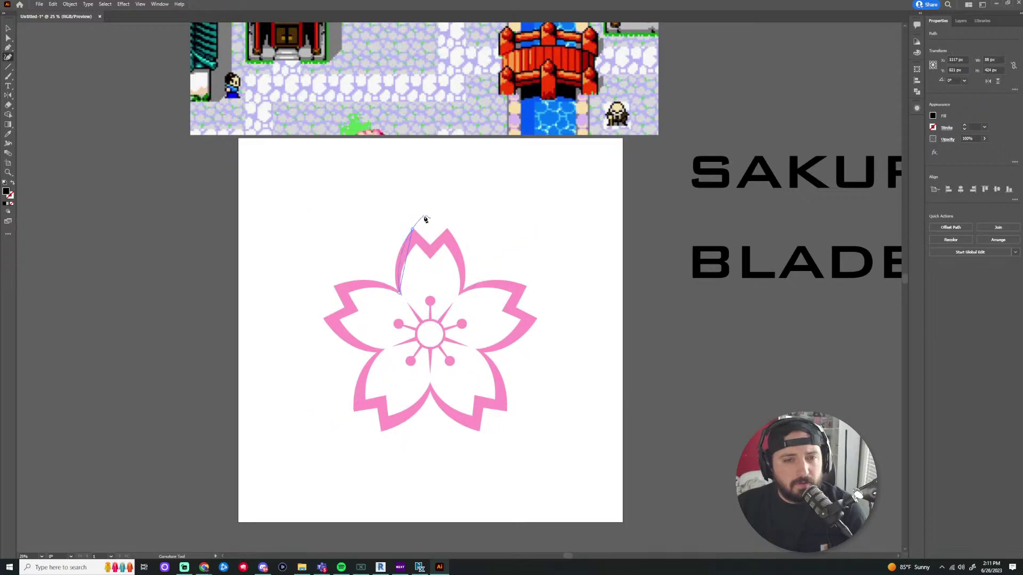
pyautogui.hotkey('ctrl', 'z')
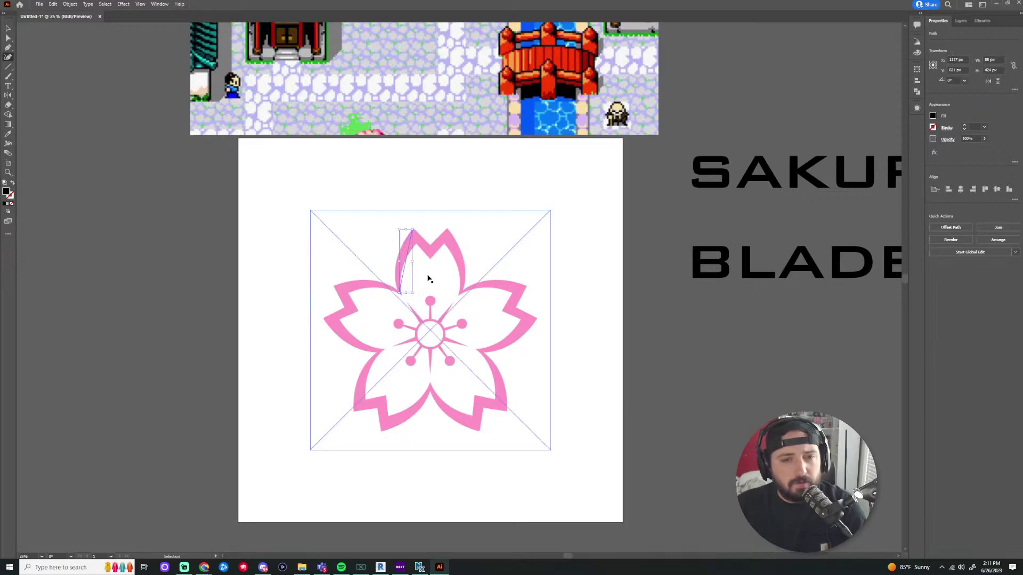
pyautogui.hotkey('ctrl', 'z')
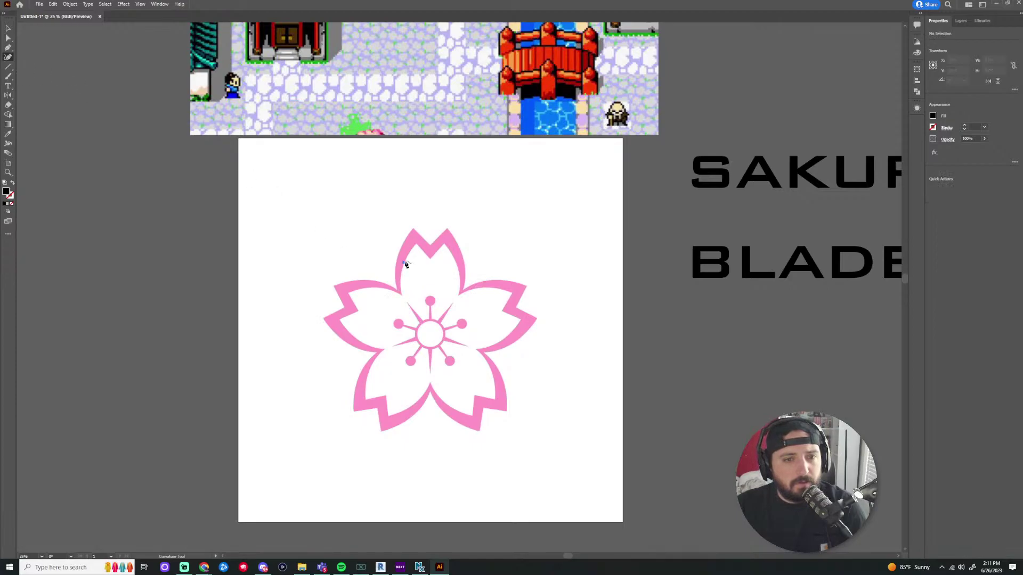
# Trace the upper petal's left half, about 216 by 515 px, using the Curvature tool for its side and the Pen tool for the notch
pyautogui.click(414, 233)
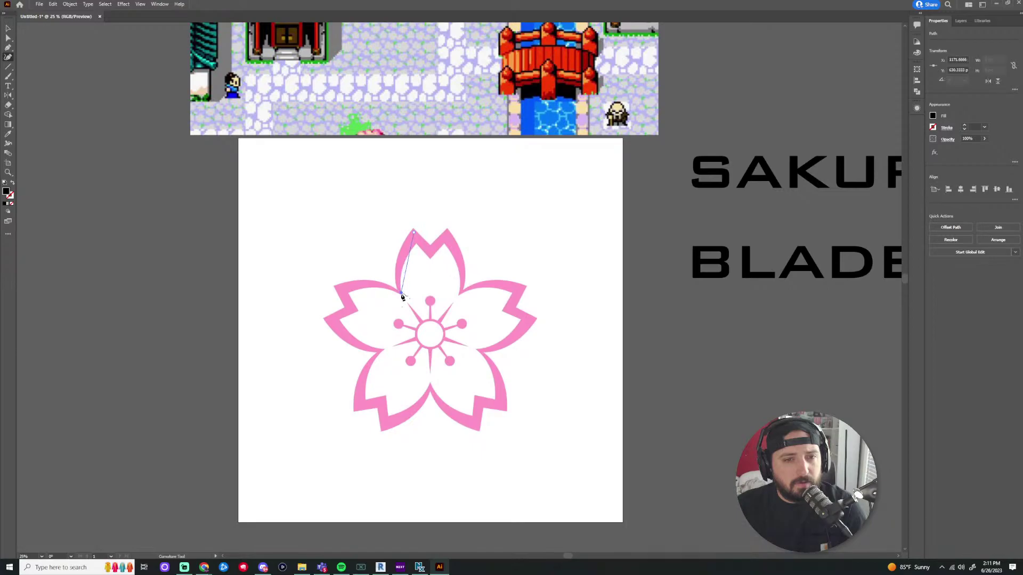
pyautogui.click(400, 292)
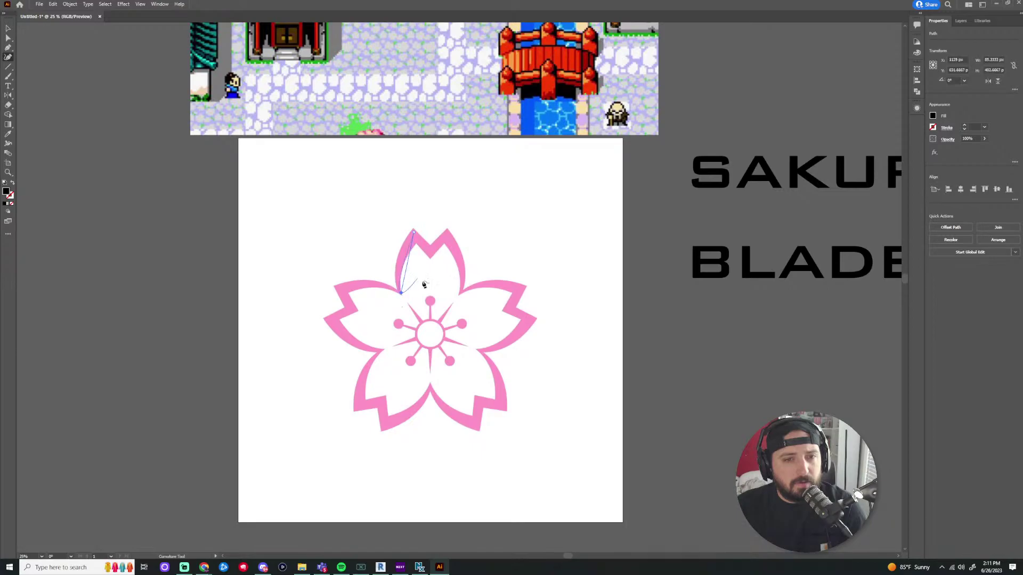
pyautogui.click(413, 309)
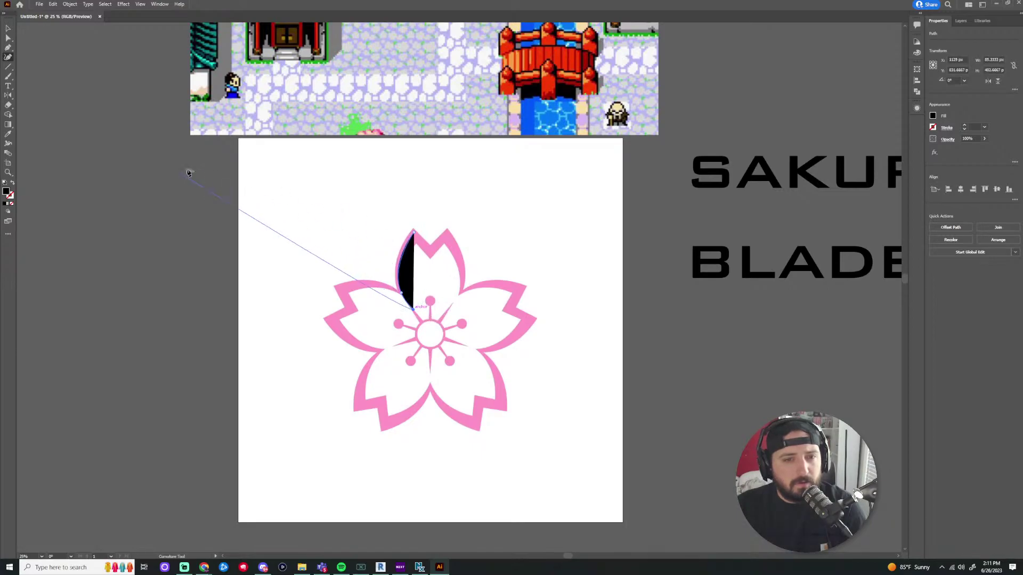
pyautogui.click(8, 49)
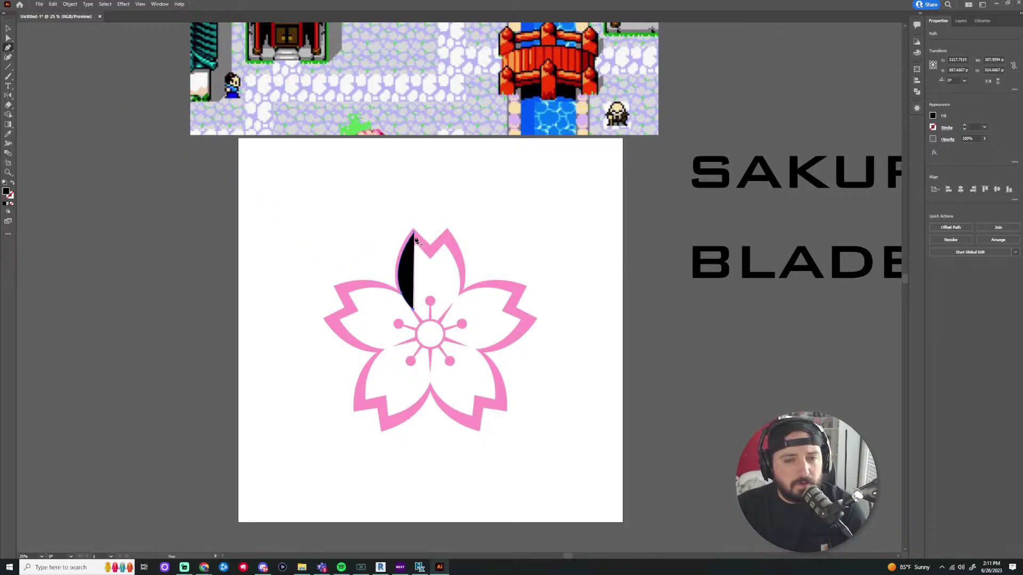
pyautogui.moveTo(414, 231); pyautogui.dragTo(462, 291)
pyautogui.click(8, 29)
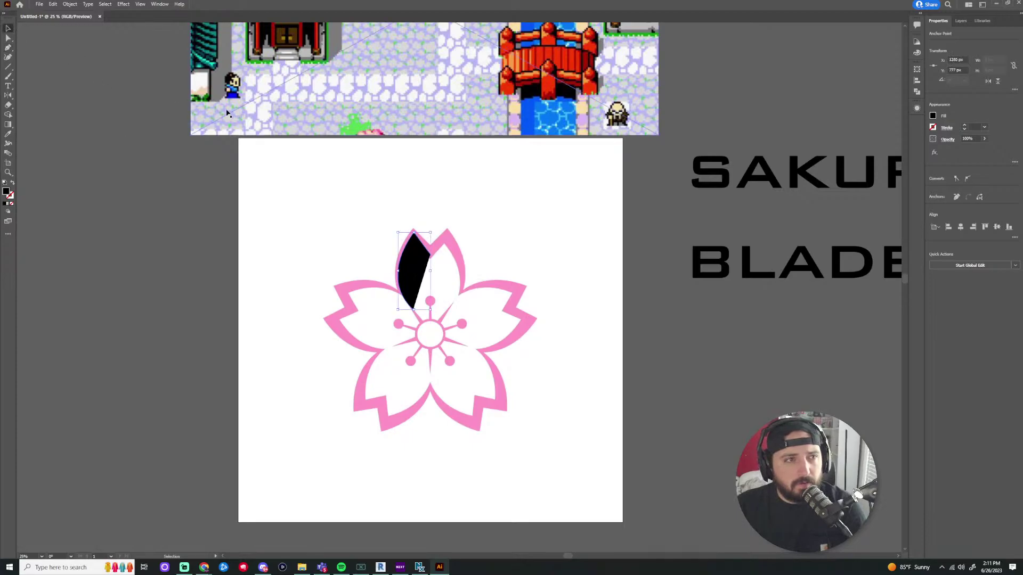
# Move the cherry blossom reference image off the artboard, leaving only the traced half petal on it
pyautogui.click(533, 224)
pyautogui.scroll(1, 597, 276)
pyautogui.click(596, 288)
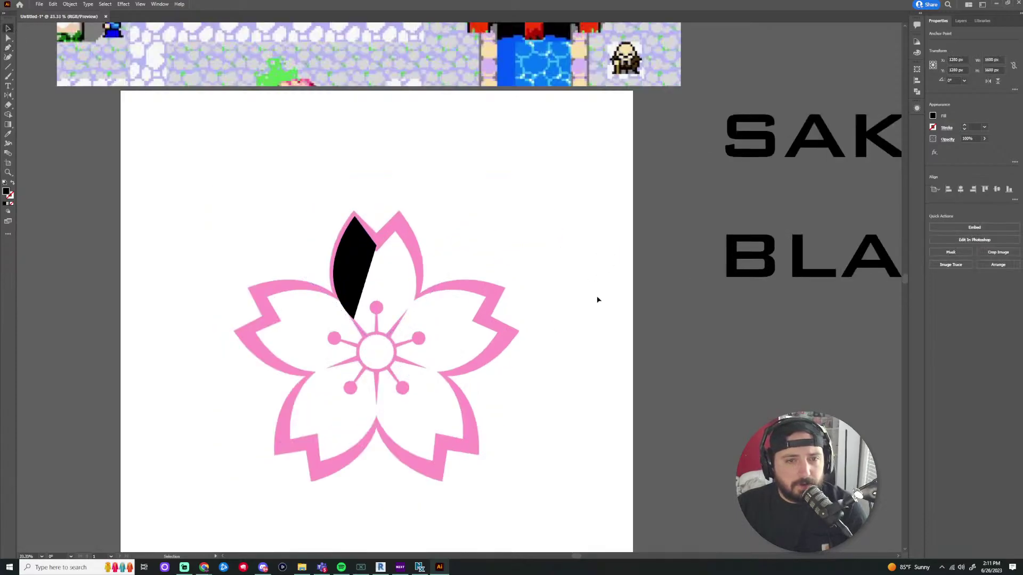
pyautogui.moveTo(503, 337); pyautogui.dragTo(595, 395)
pyautogui.moveTo(522, 321); pyautogui.dragTo(142, 266)
pyautogui.scroll(-3, 377, 327)
pyautogui.moveTo(337, 321); pyautogui.dragTo(236, 302)
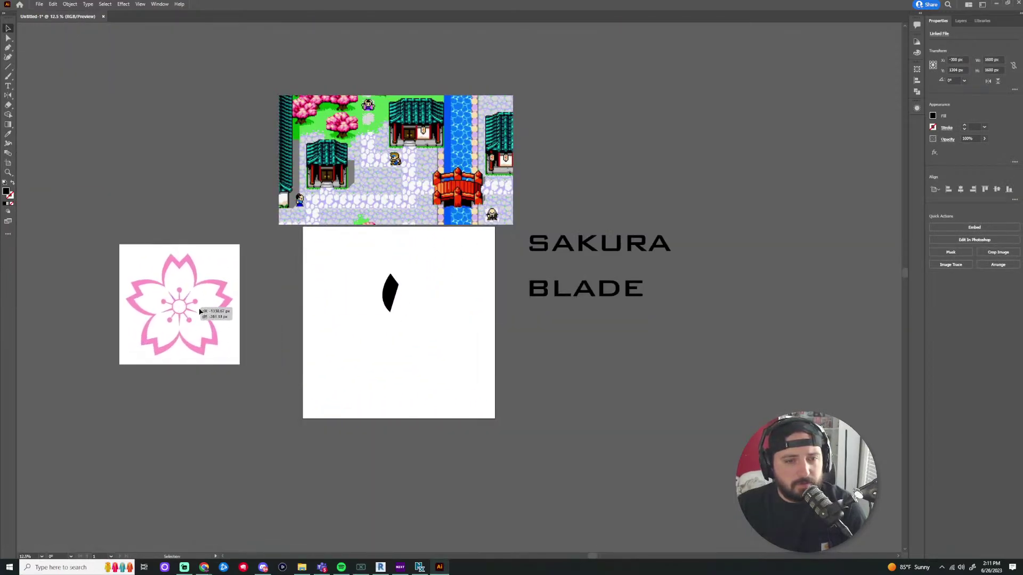
# Duplicate the traced half petal beside the original and reflect the copy across the vertical axis
pyautogui.click(381, 296)
pyautogui.click(393, 304)
pyautogui.scroll(2, 399, 305)
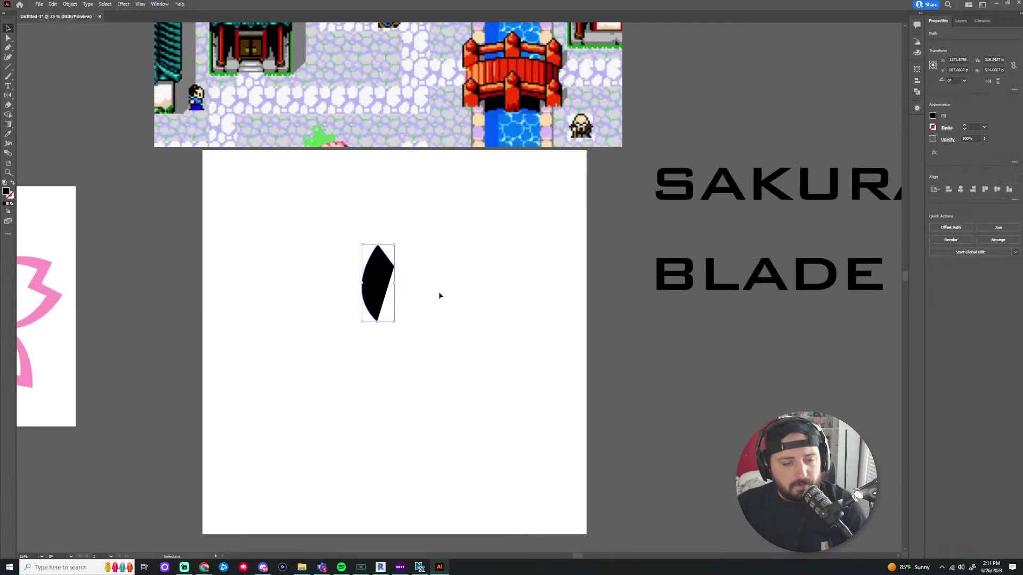
pyautogui.hotkey('ctrl', 'c')
pyautogui.hotkey('ctrl', 'v')
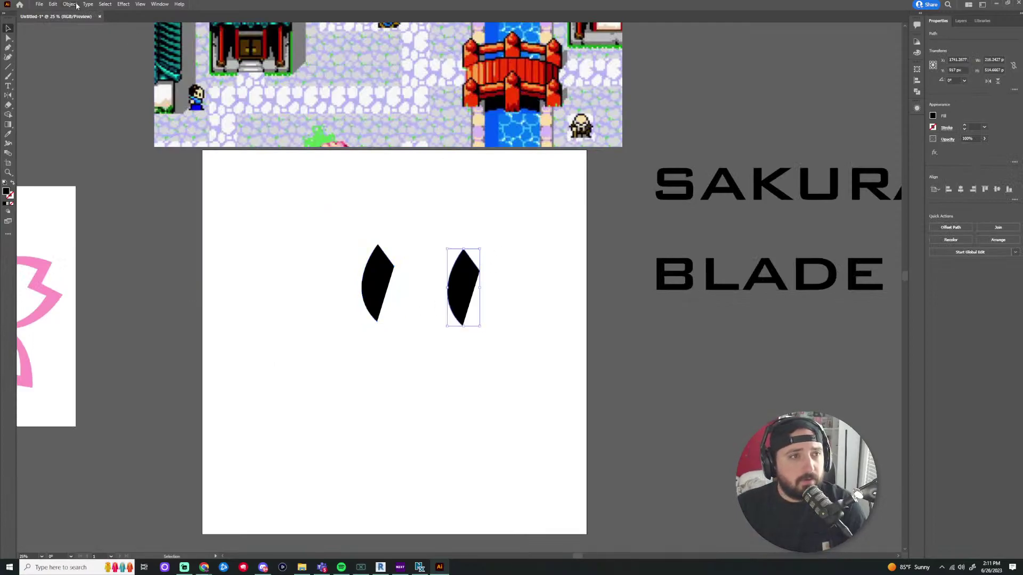
pyautogui.click(76, 5)
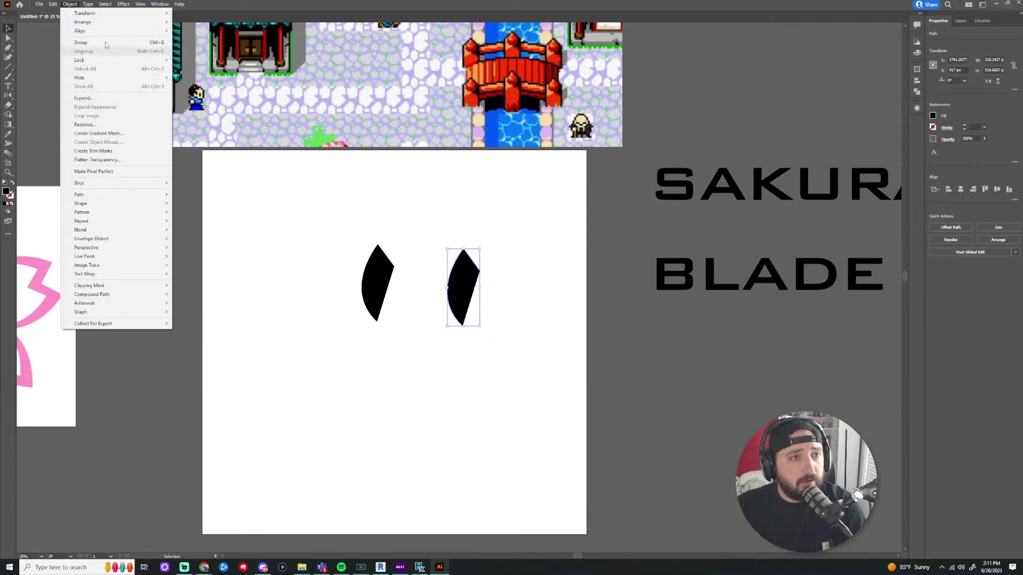
pyautogui.moveTo(141, 14)
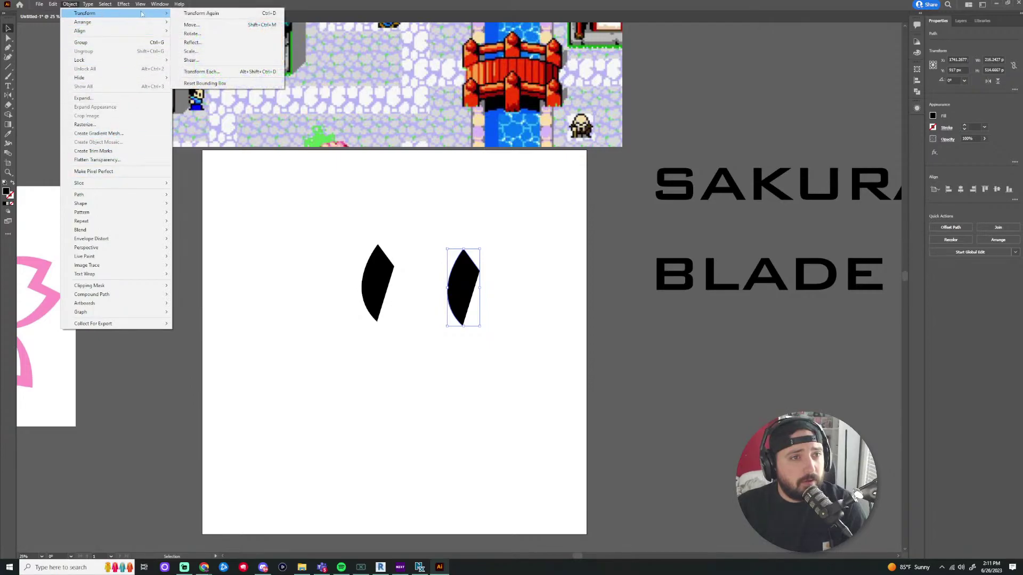
pyautogui.click(192, 42)
pyautogui.click(524, 338)
pyautogui.scroll(2, 474, 285)
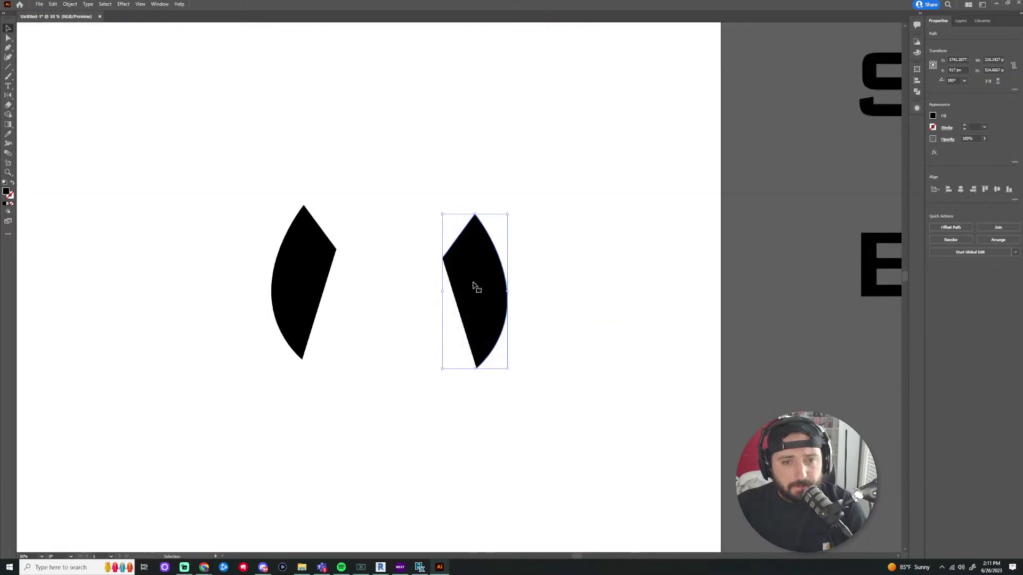
# Move the mirrored half petal against the original so the two halves meet at the inner point of the notch
pyautogui.moveTo(474, 286); pyautogui.dragTo(368, 275)
pyautogui.click(498, 263)
pyautogui.scroll(3, 312, 254)
pyautogui.hotkey('ctrl', '0')
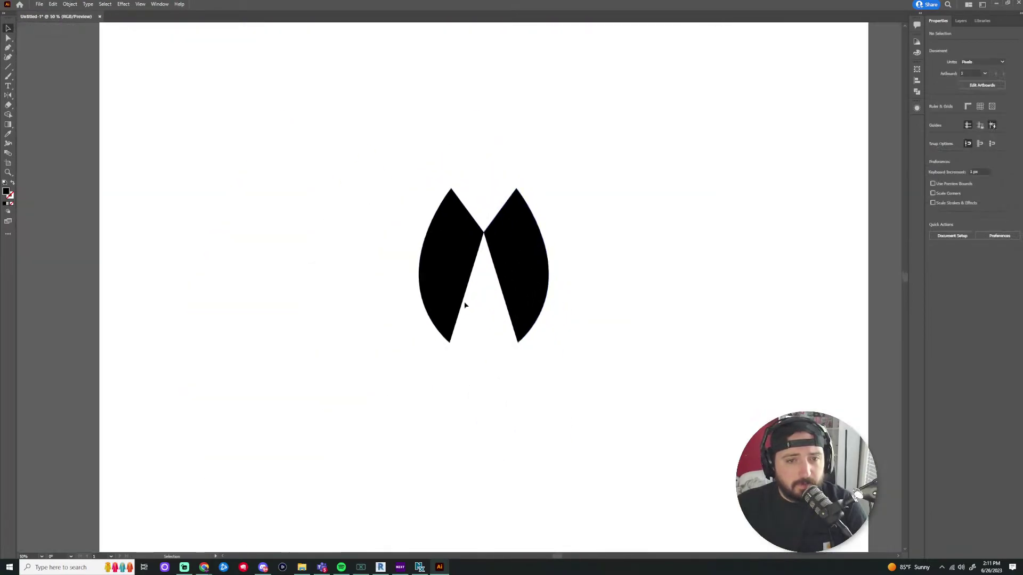
pyautogui.click(464, 305)
pyautogui.scroll(-2, 583, 261)
pyautogui.click(616, 275)
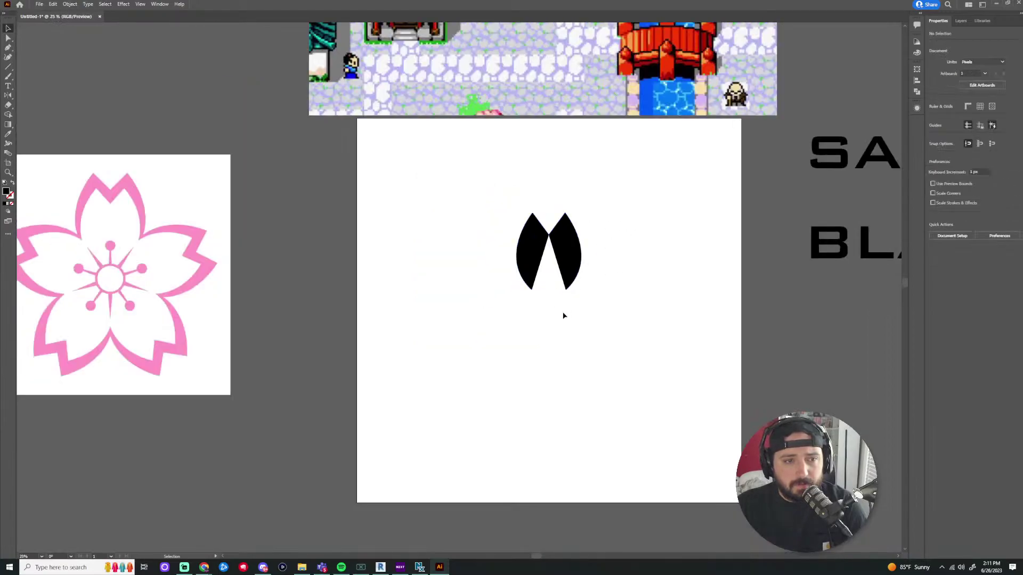
# Try to place another half-petal copy, rotated outward, against the lower tip of the left half as the start of a neighbouring petal
pyautogui.click(523, 282)
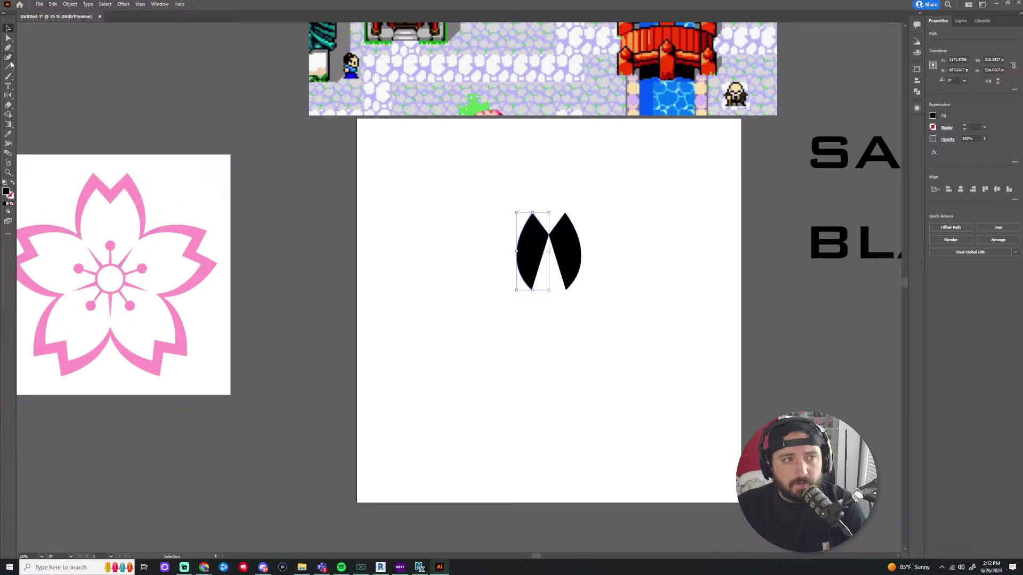
pyautogui.click(535, 283)
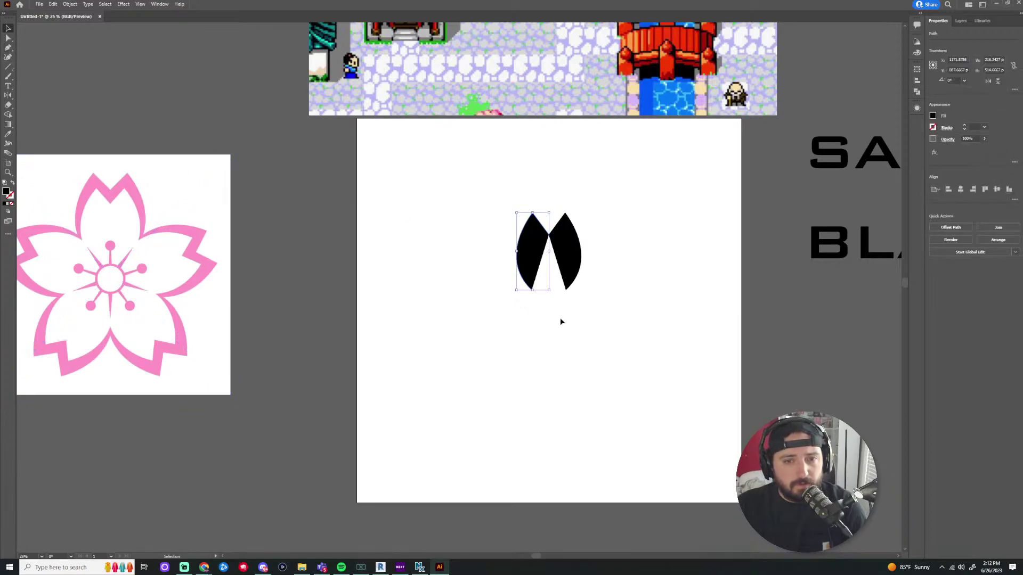
pyautogui.hotkey('ctrl', 'v')
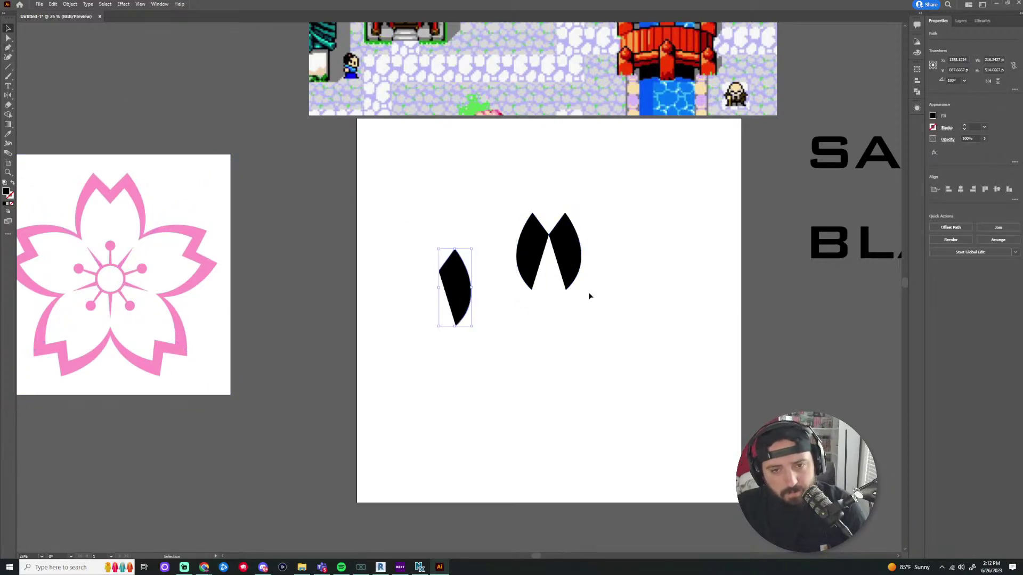
pyautogui.moveTo(467, 283); pyautogui.dragTo(493, 274)
pyautogui.moveTo(501, 237); pyautogui.dragTo(458, 224)
pyautogui.moveTo(498, 292); pyautogui.dragTo(523, 285)
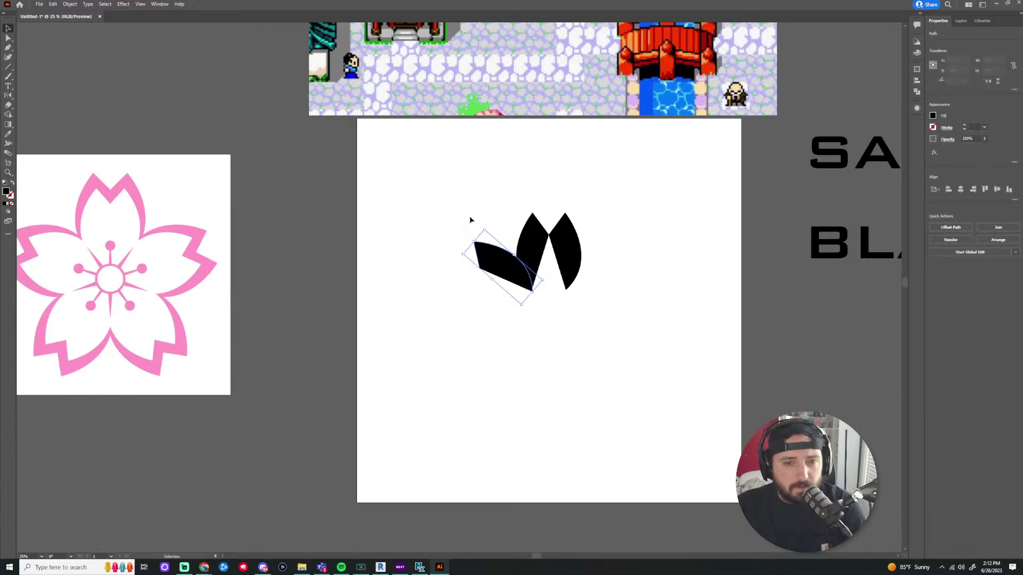
pyautogui.moveTo(458, 250); pyautogui.dragTo(485, 281)
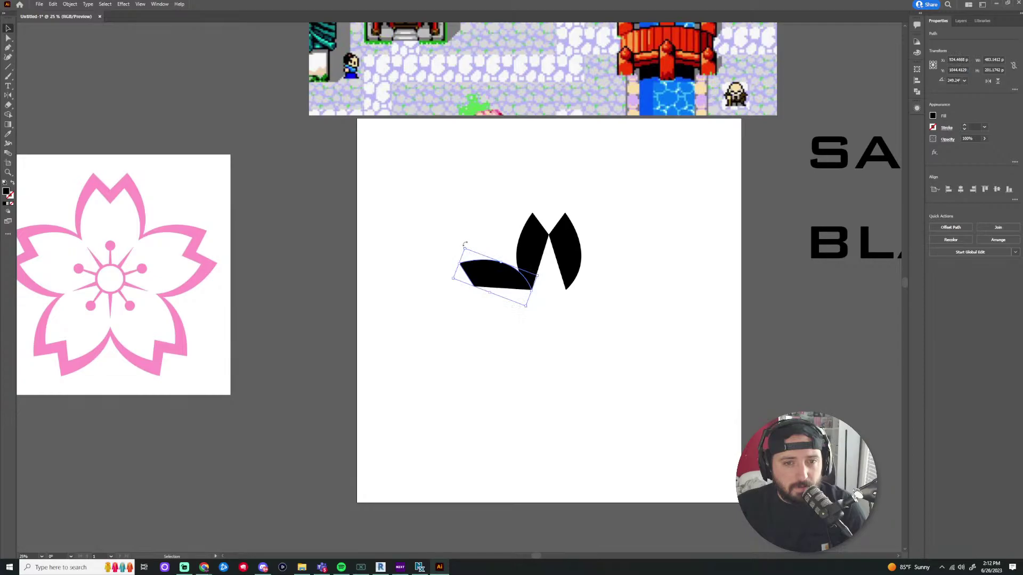
pyautogui.moveTo(464, 244); pyautogui.dragTo(484, 255)
pyautogui.hotkey('ctrl', '=')
pyautogui.hotkey('ctrl', '=')
pyautogui.hotkey('ctrl', '=')
pyautogui.click(625, 343)
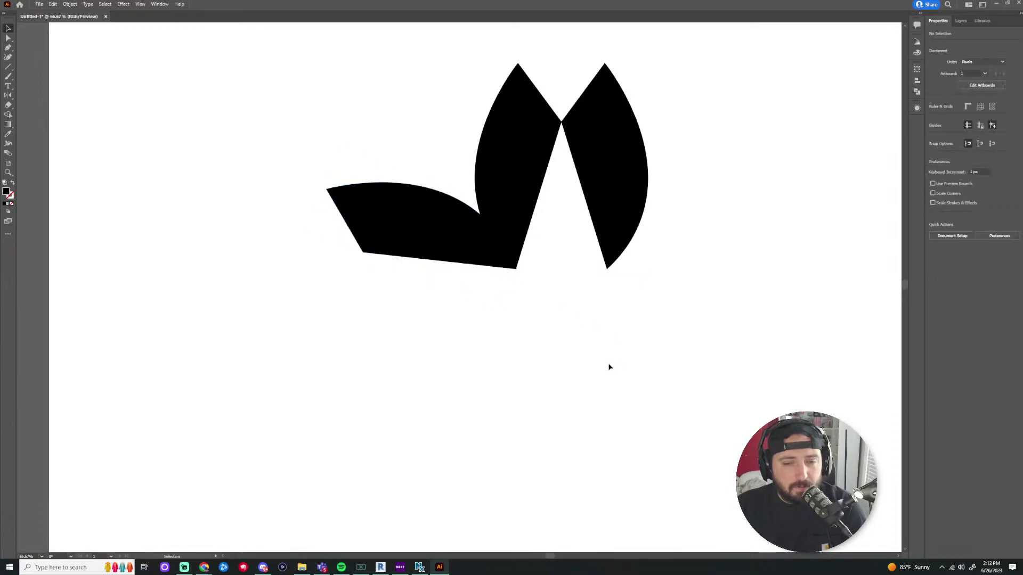
pyautogui.click(462, 243)
pyautogui.hotkey('ctrl', '-')
pyautogui.hotkey('ctrl', '-')
pyautogui.hotkey('ctrl', '-')
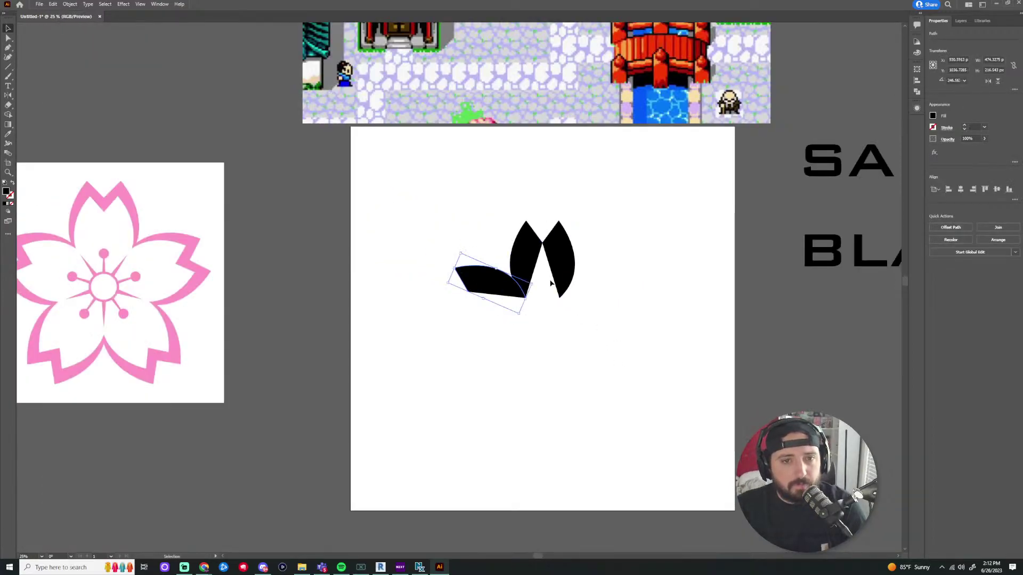
# Delete the rotated half-petal copy, leaving only the two mirrored halves on the artboard
pyautogui.click(589, 273)
pyautogui.click(535, 247)
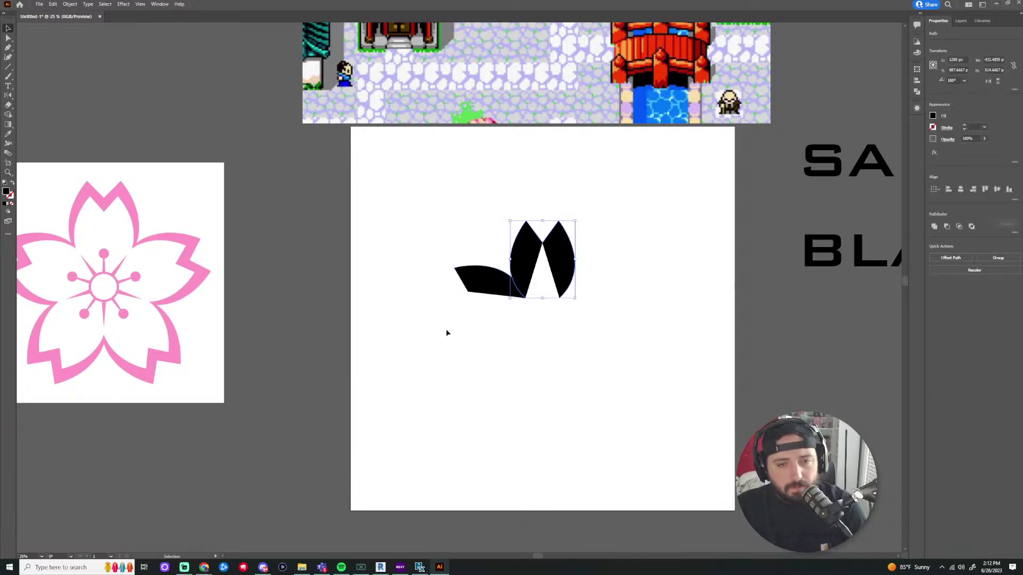
pyautogui.click(448, 333)
pyautogui.click(481, 288)
pyautogui.press('Delete')
pyautogui.moveTo(611, 269); pyautogui.dragTo(466, 340)
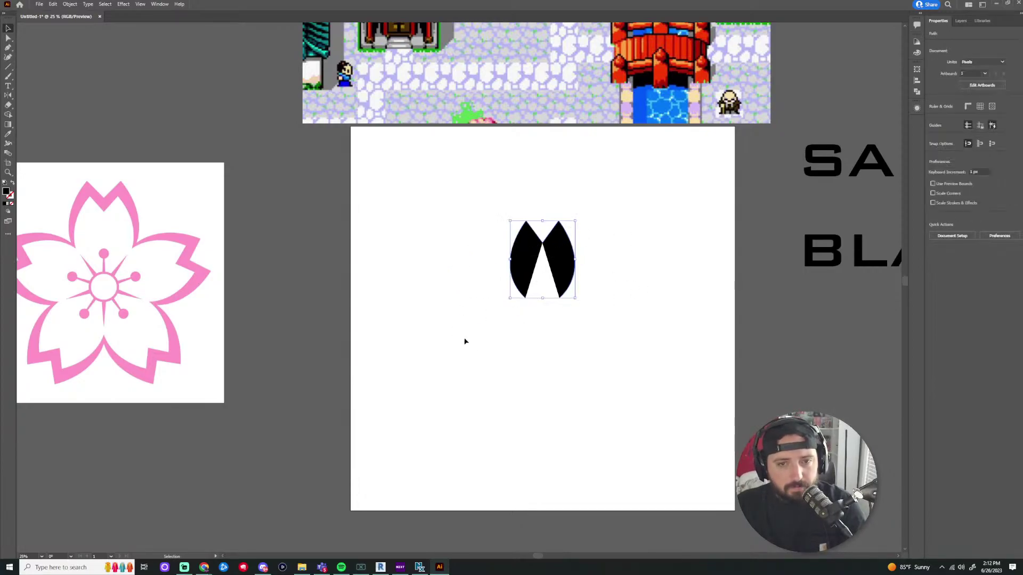
pyautogui.click(358, 231)
# Extend the left half with the Pen tool to the right half's lower tip, filling the gap with a straight base edge
pyautogui.click(8, 49)
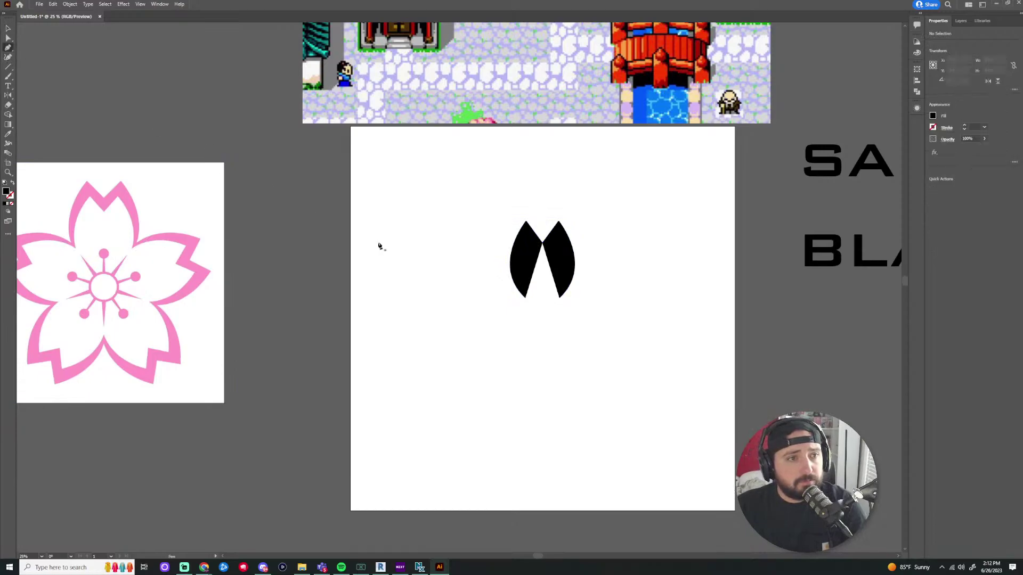
pyautogui.scroll(3, 511, 297)
pyautogui.click(642, 298)
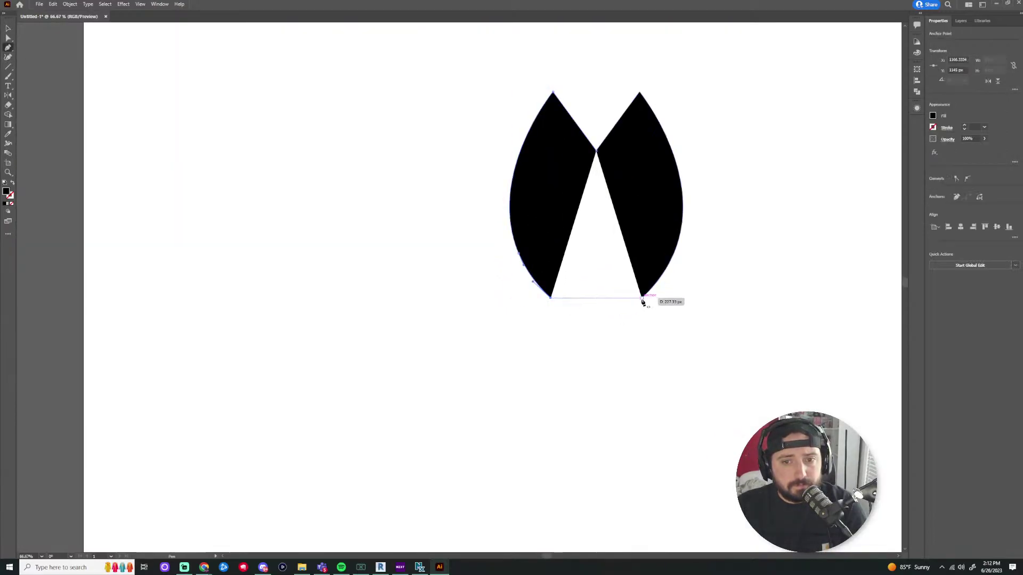
pyautogui.click(8, 29)
pyautogui.click(512, 346)
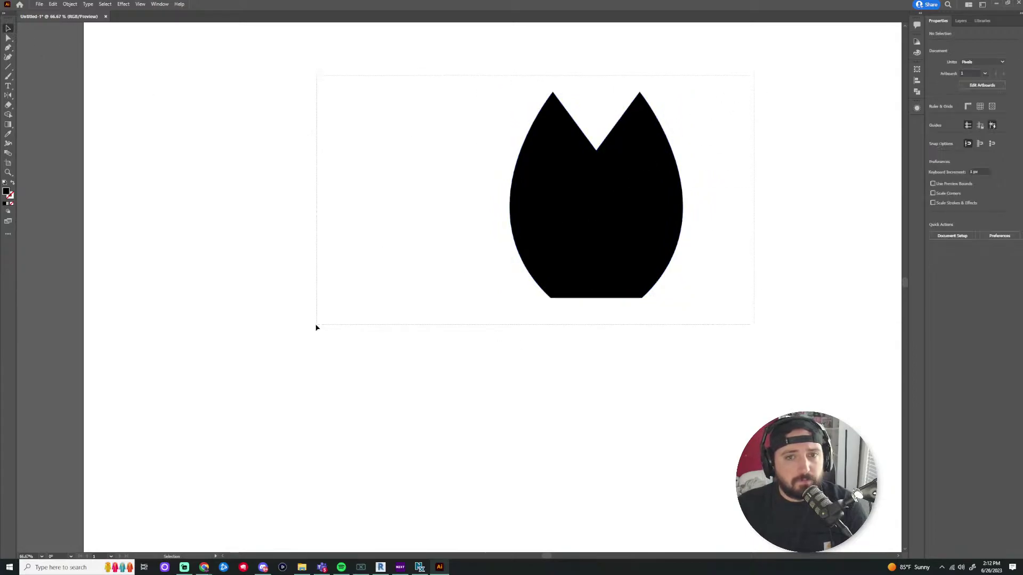
# Merge the two petal halves into one shape about 432 by 515 px with the Shape Builder tool
pyautogui.hotkey('ctrl', 'a')
pyautogui.click(8, 114)
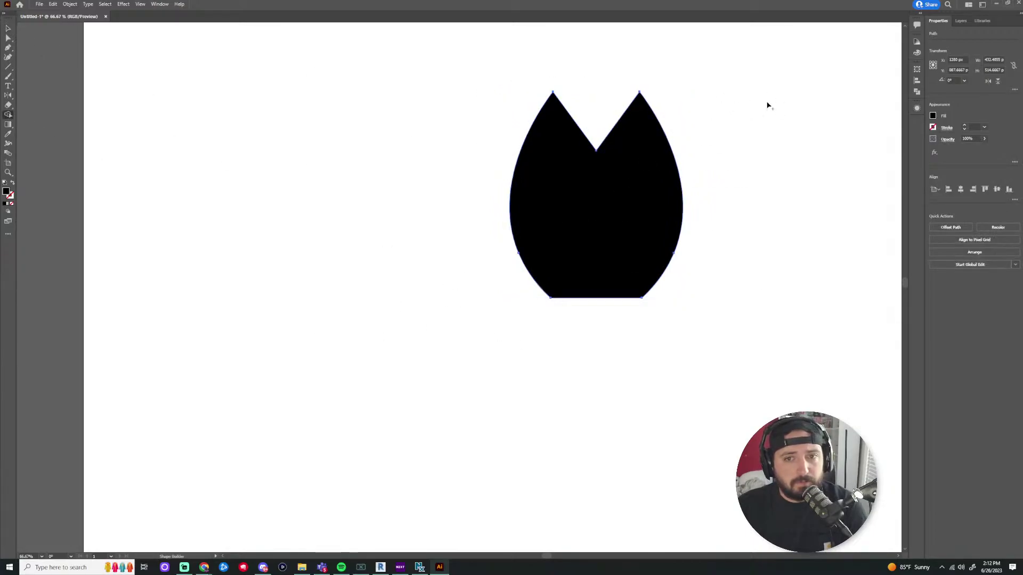
pyautogui.click(7, 30)
pyautogui.click(641, 270)
# Duplicate the full petal, rotate the copy about 65° to the left, and join its base corner to the original's lower-left corner
pyautogui.scroll(-3, 735, 261)
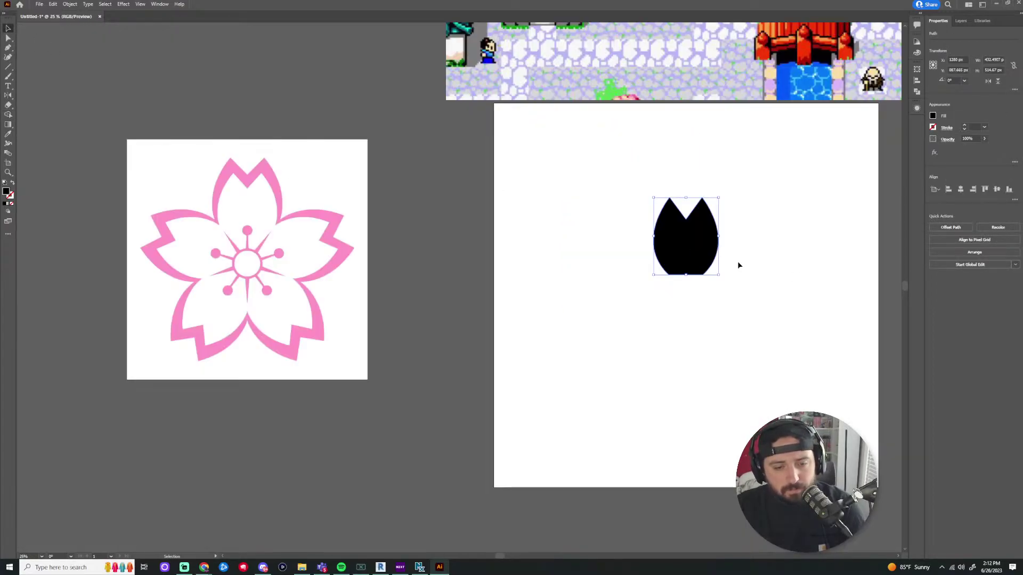
pyautogui.hotkey('ctrl', 'c')
pyautogui.hotkey('ctrl', 'v')
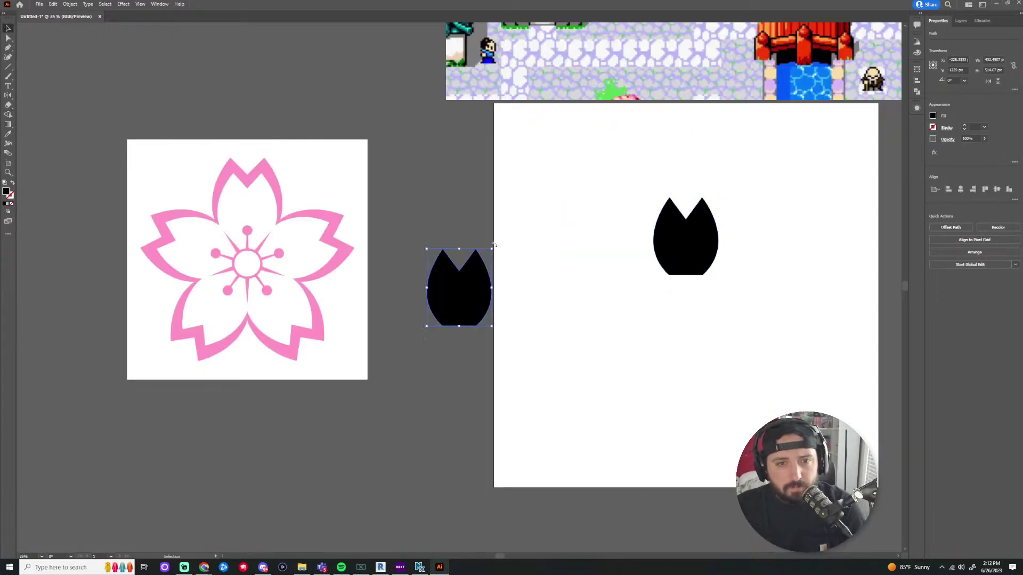
pyautogui.moveTo(494, 244); pyautogui.dragTo(450, 233)
pyautogui.moveTo(506, 292); pyautogui.dragTo(660, 272)
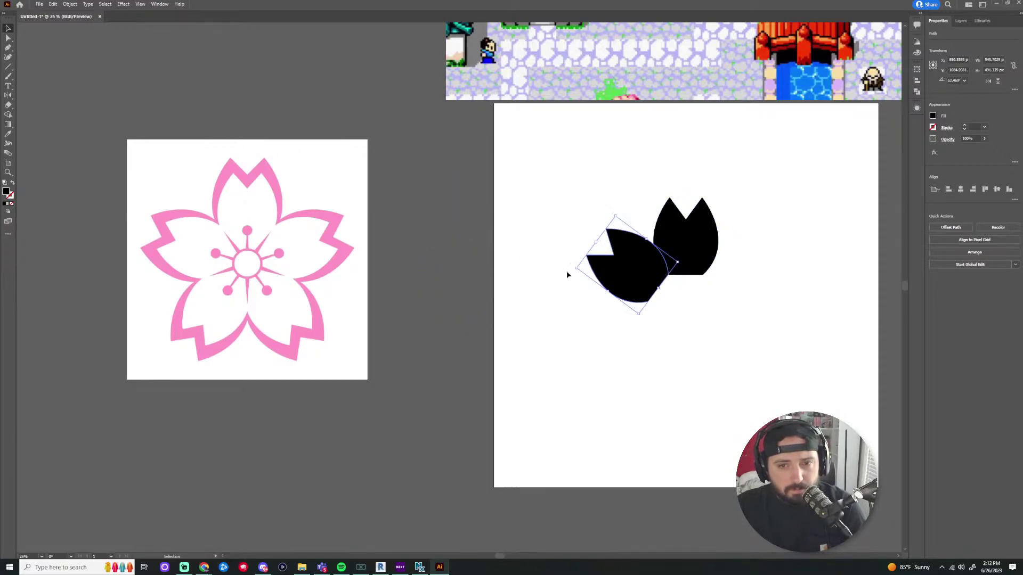
pyautogui.moveTo(573, 269); pyautogui.dragTo(630, 277)
pyautogui.click(783, 341)
pyautogui.hscroll(3, 799, 337)
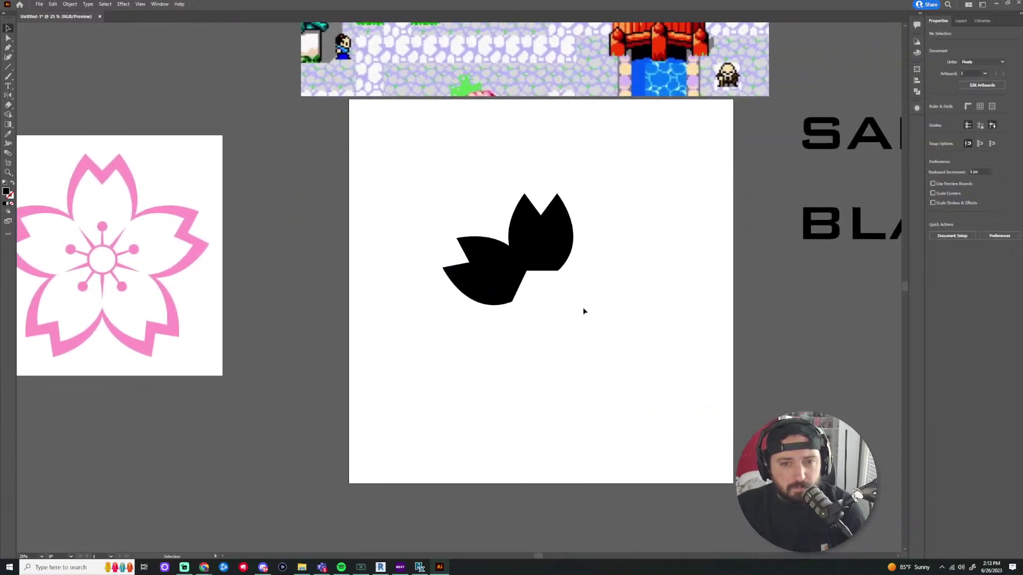
# Duplicate the left petal onto the opposite side of the upper petal and reflect the copy across the vertical axis
pyautogui.click(506, 288)
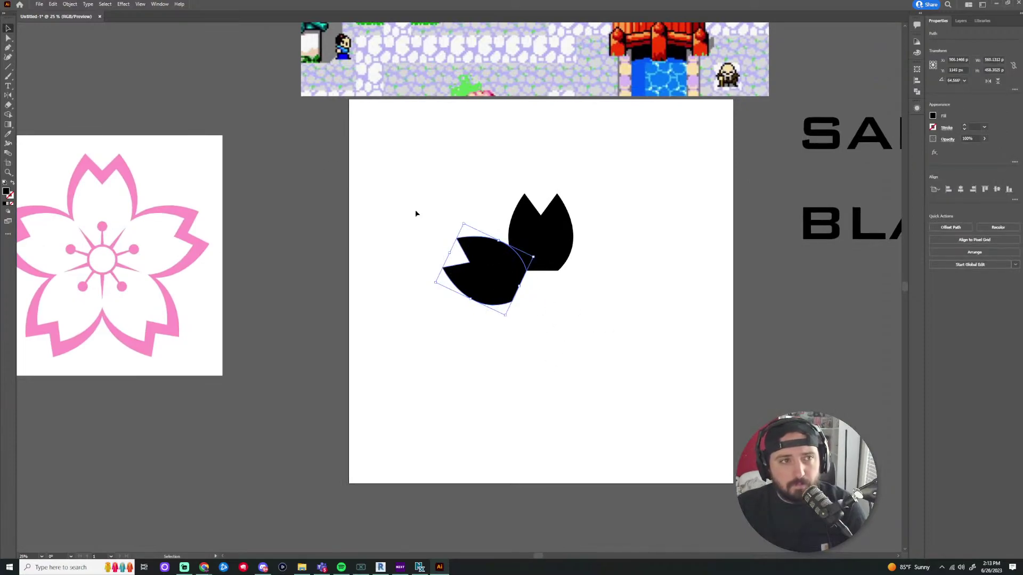
pyautogui.press('a')
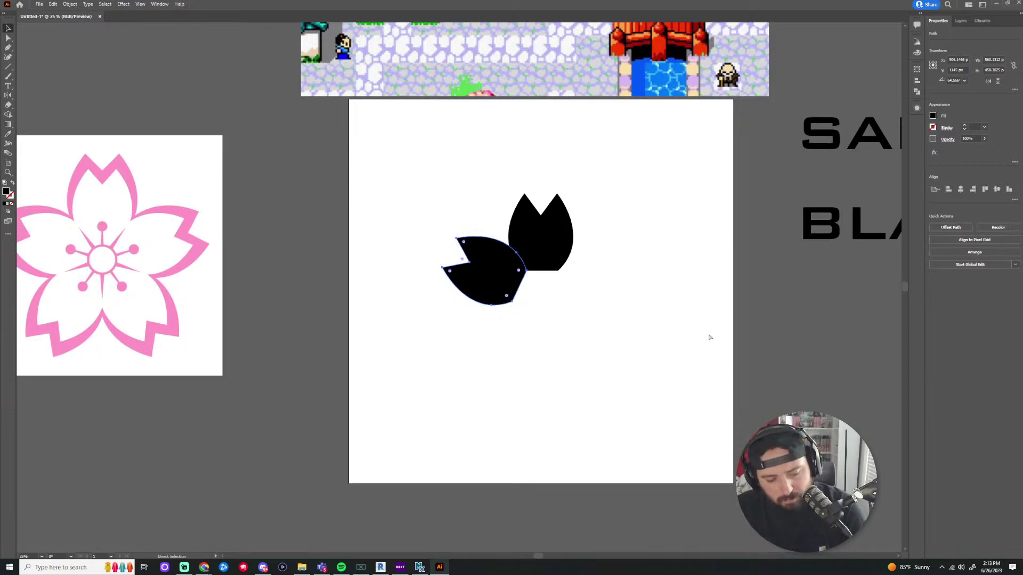
pyautogui.press('v')
pyautogui.moveTo(514, 279); pyautogui.dragTo(647, 285)
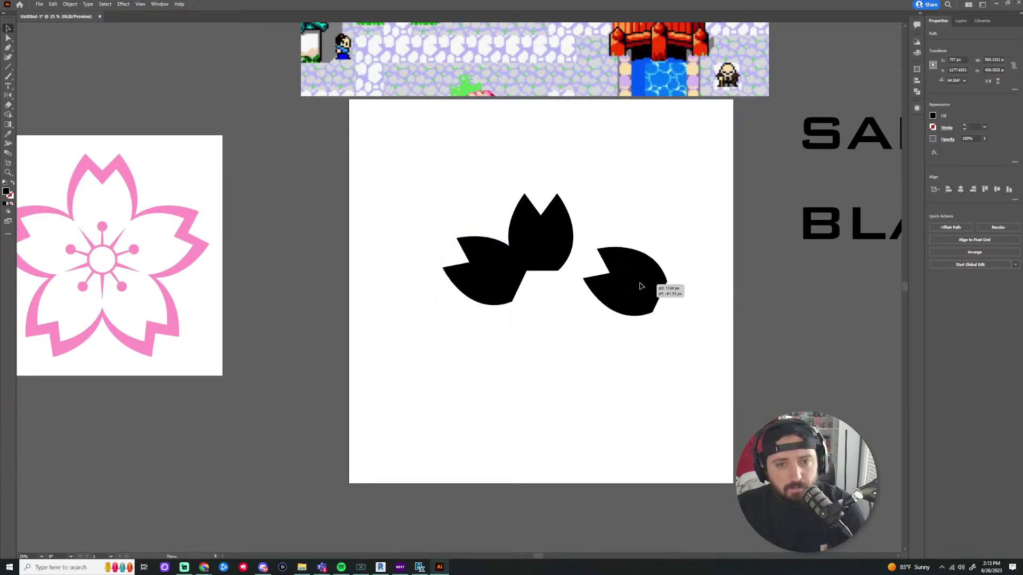
pyautogui.click(70, 4)
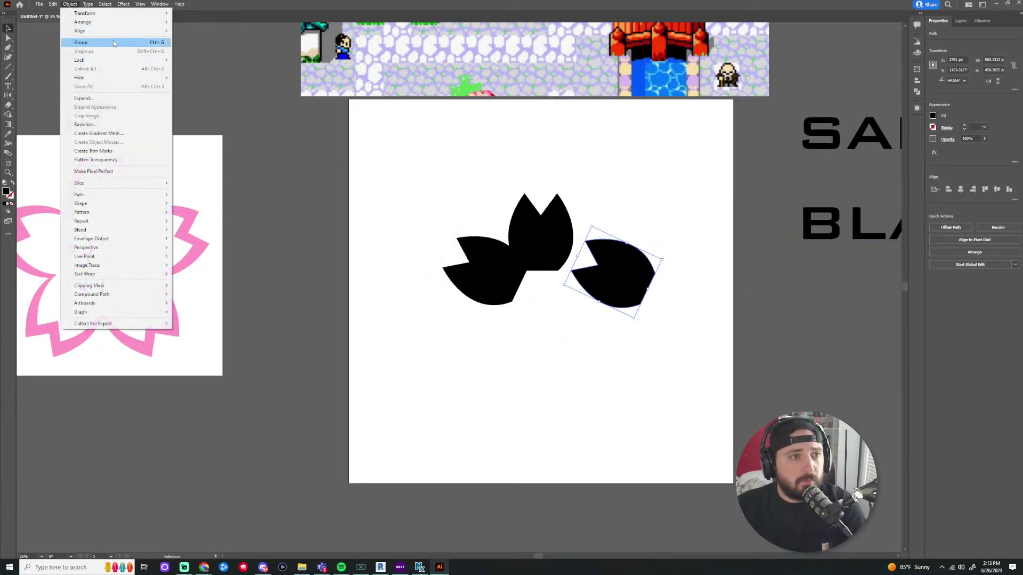
pyautogui.moveTo(108, 13)
pyautogui.click(228, 42)
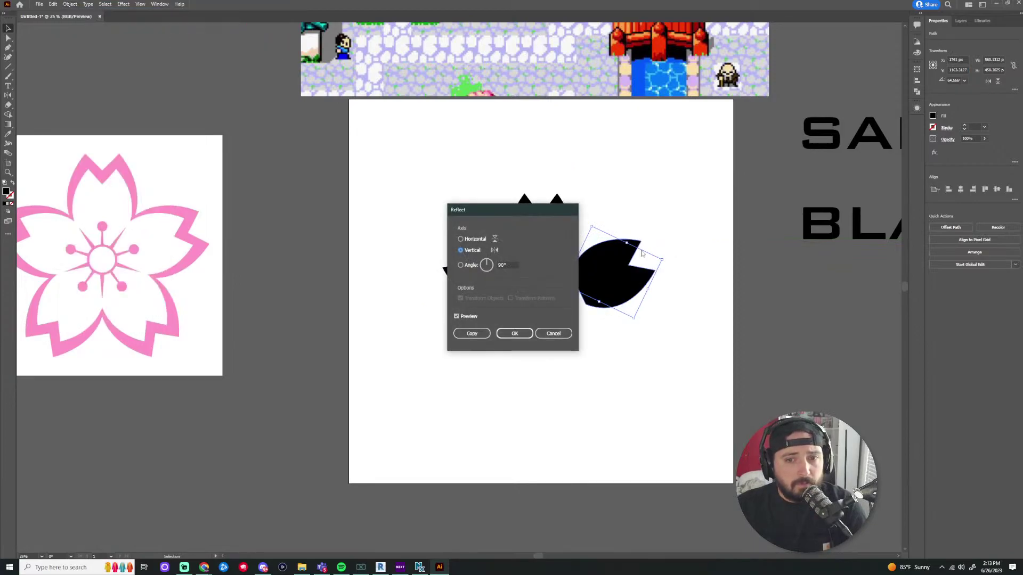
pyautogui.click(515, 333)
# Move the mirrored petal so its base corner meets the upper petal's lower-right corner
pyautogui.scroll(1, 607, 292)
pyautogui.moveTo(610, 293); pyautogui.dragTo(585, 278)
pyautogui.click(669, 228)
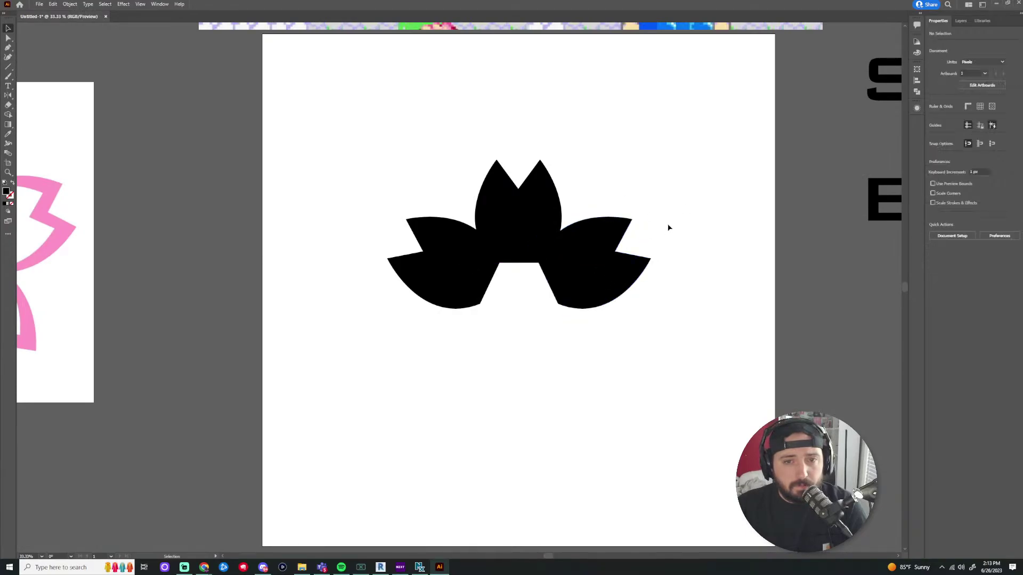
# Duplicate the left petal and rotate the copy so its notch points down and to the left for a lower petal
pyautogui.scroll(-3, 617, 212)
pyautogui.scroll(3, 568, 250)
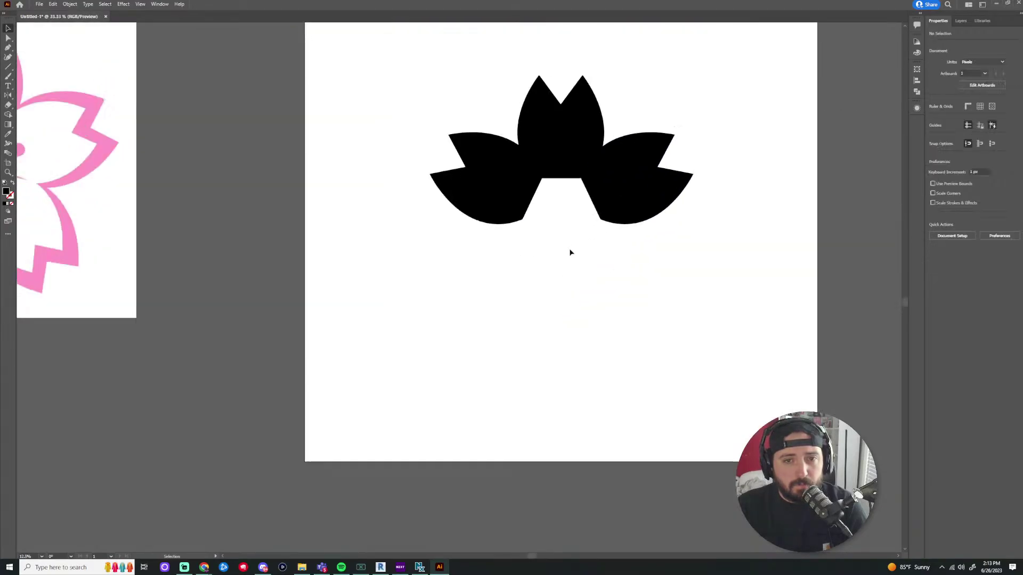
pyautogui.click(504, 206)
pyautogui.hotkey('ctrl', 'c')
pyautogui.hotkey('ctrl', 'v')
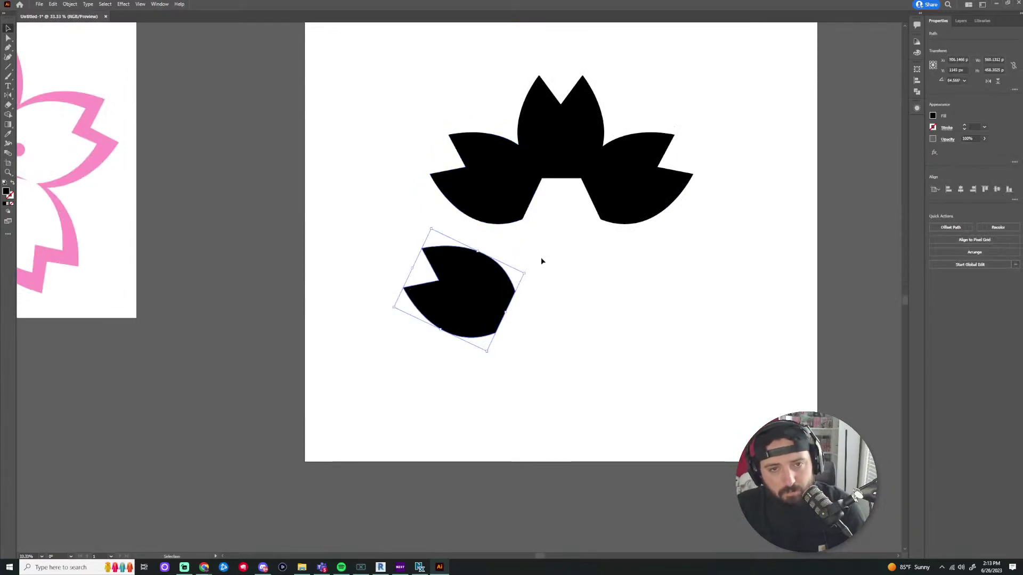
pyautogui.moveTo(530, 277); pyautogui.dragTo(498, 229)
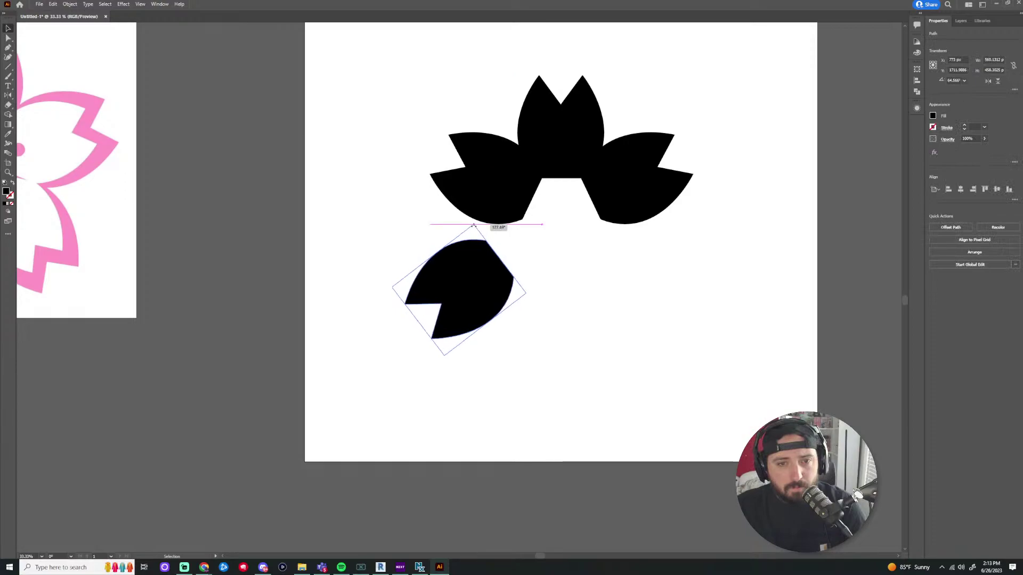
pyautogui.moveTo(484, 285); pyautogui.dragTo(651, 230)
pyautogui.click(613, 301)
# Add a mirrored copy of the lower petal and place the pair beneath the side petals to make five petals
pyautogui.click(524, 276)
pyautogui.press('a')
pyautogui.press('v')
pyautogui.moveTo(606, 282); pyautogui.dragTo(586, 251)
pyautogui.moveTo(516, 266); pyautogui.dragTo(586, 254)
# Move the side petals inward, lower the upper petal slightly and bring the two lower petals together beneath it
pyautogui.moveTo(609, 197); pyautogui.dragTo(605, 201)
pyautogui.moveTo(515, 195); pyautogui.dragTo(520, 198)
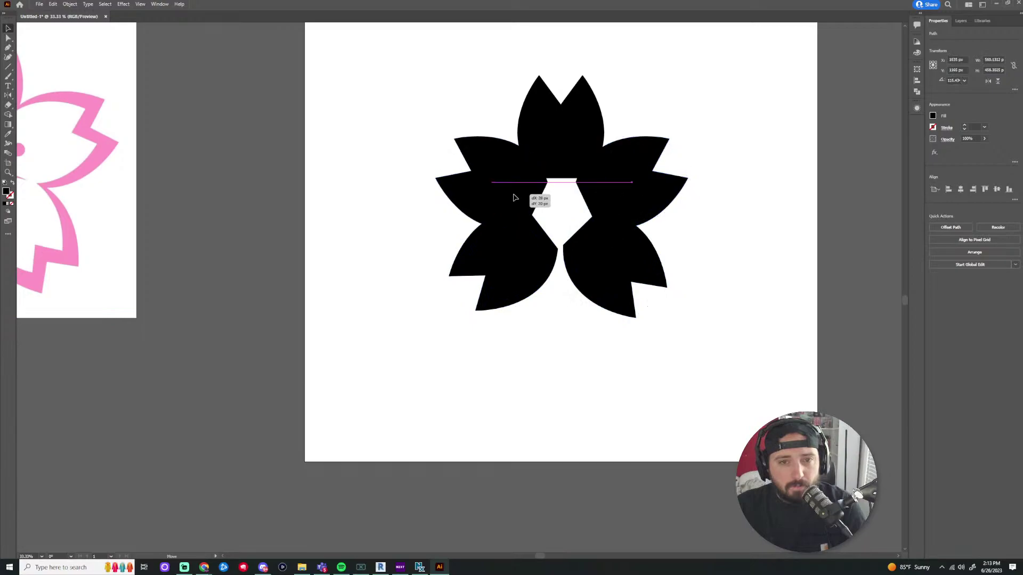
pyautogui.moveTo(536, 249); pyautogui.dragTo(602, 241)
pyautogui.moveTo(560, 162); pyautogui.dragTo(561, 170)
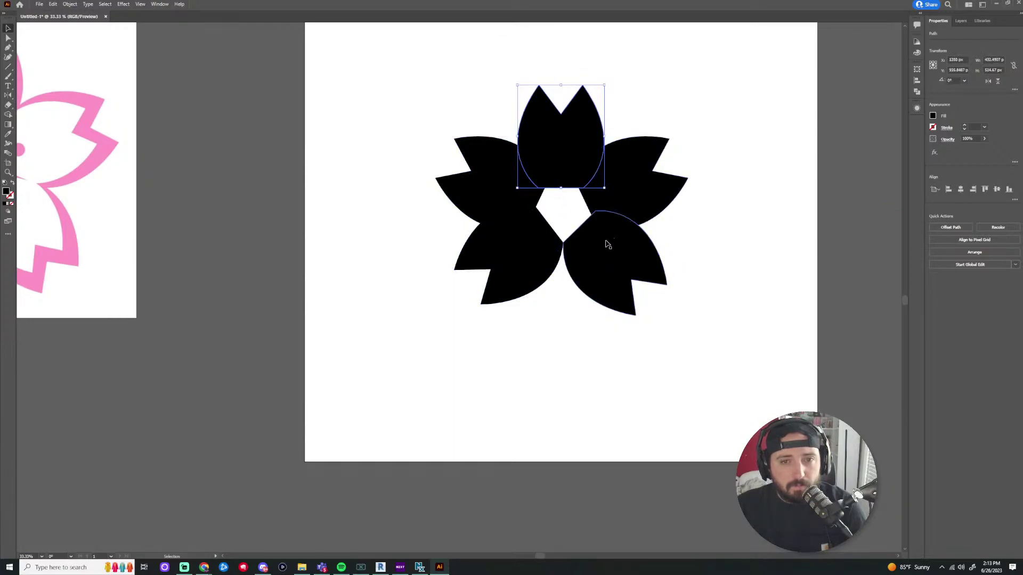
pyautogui.moveTo(605, 240); pyautogui.dragTo(523, 240)
pyautogui.click(726, 242)
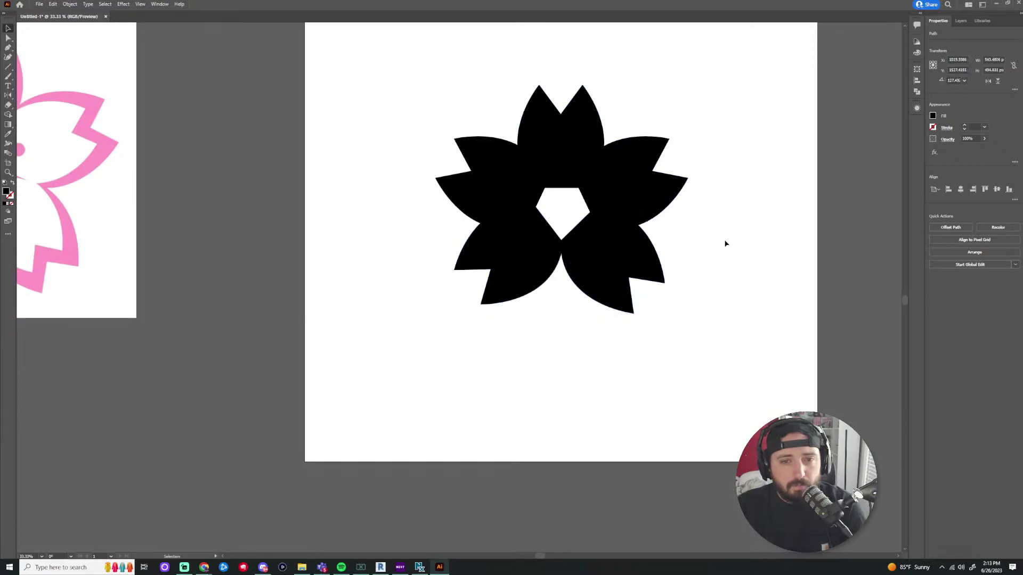
# Spread the two side petals slightly outward and adjust the two lower petals so their edges meet them
pyautogui.moveTo(520, 200); pyautogui.dragTo(517, 204)
pyautogui.moveTo(634, 195)
pyautogui.mouseDown()
pyautogui.moveTo(637, 179)
pyautogui.moveTo(638, 195)
pyautogui.mouseUp()
pyautogui.moveTo(548, 222); pyautogui.dragTo(540, 226)
pyautogui.moveTo(592, 247); pyautogui.dragTo(586, 255)
pyautogui.click(737, 276)
pyautogui.scroll(-3, 740, 306)
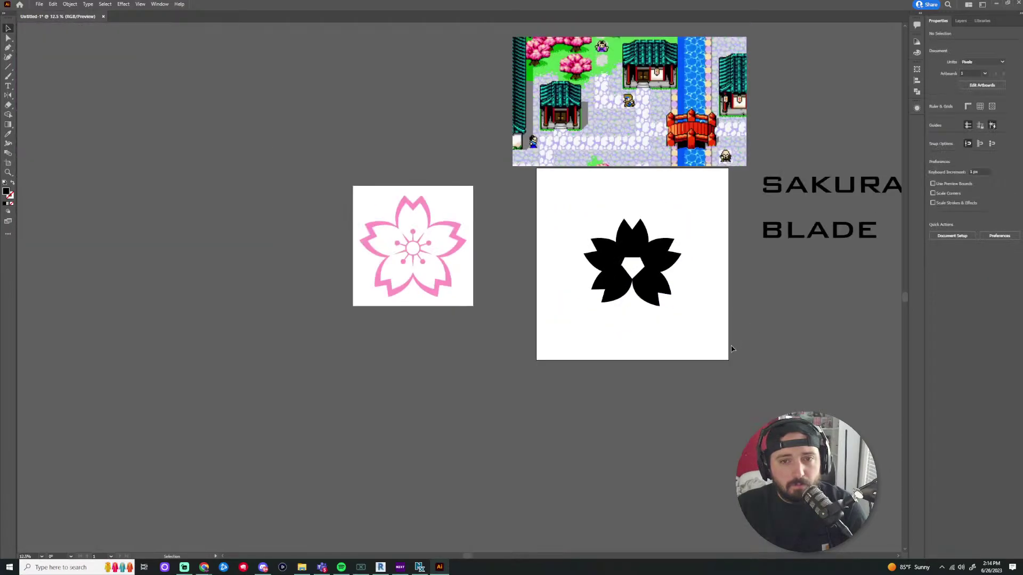
pyautogui.scroll(3, 724, 336)
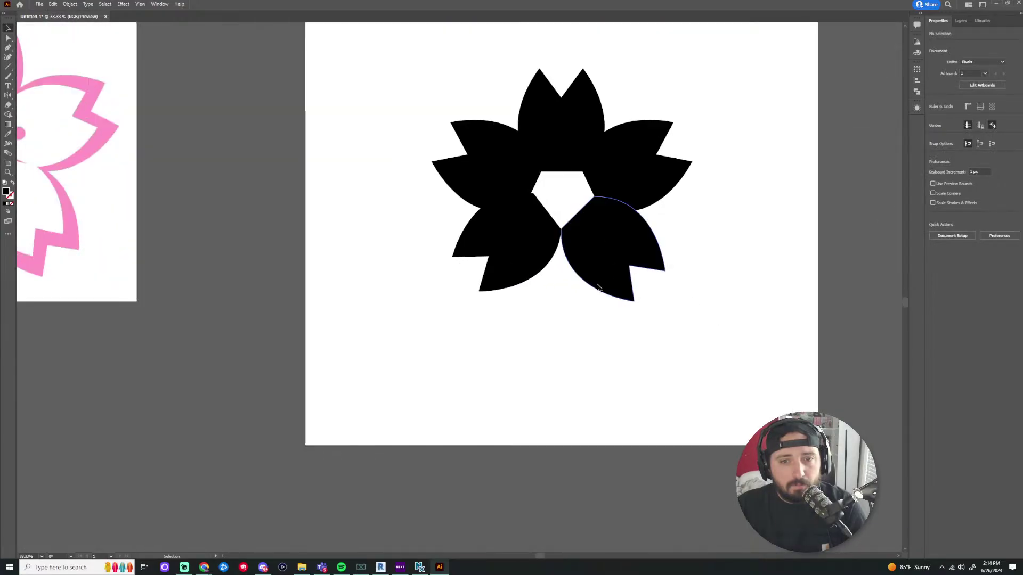
# Delete the lower-left petal, then duplicate the lower-right petal and reflect the copy across the vertical axis
pyautogui.click(533, 255)
pyautogui.press('Delete')
pyautogui.click(612, 247)
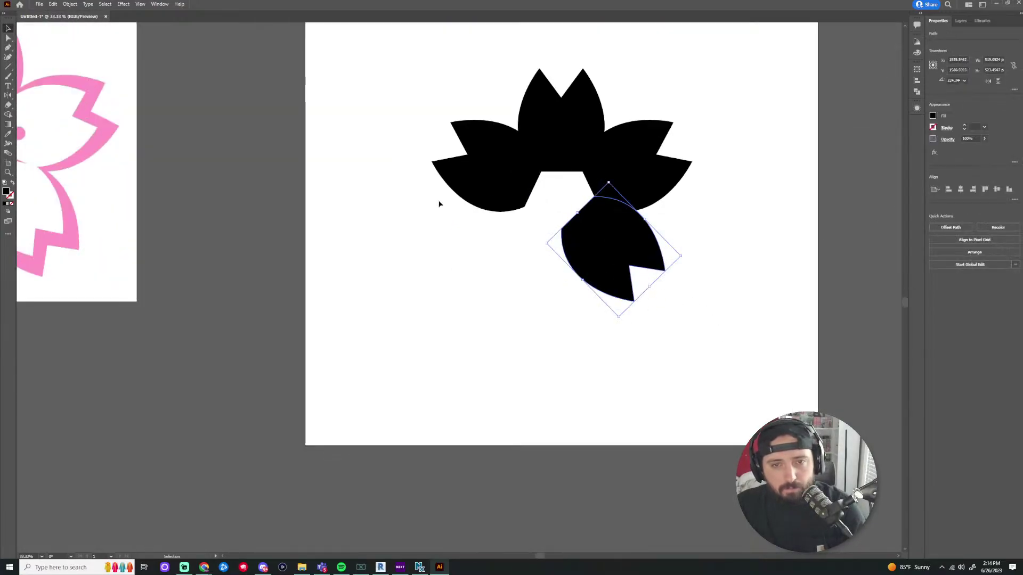
pyautogui.hotkey('ctrl', 'c')
pyautogui.hotkey('ctrl', 'v')
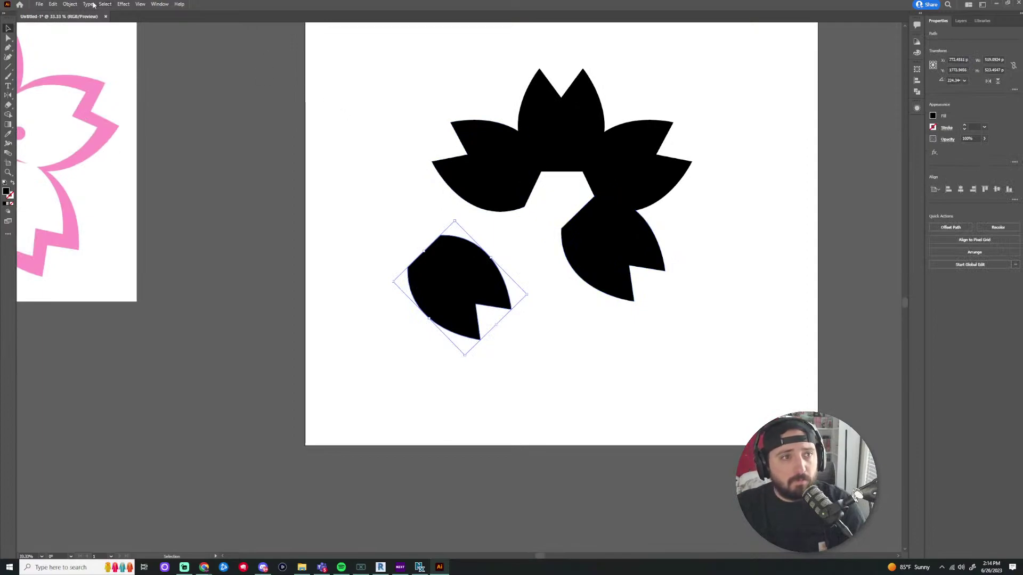
pyautogui.click(71, 4)
pyautogui.moveTo(106, 13)
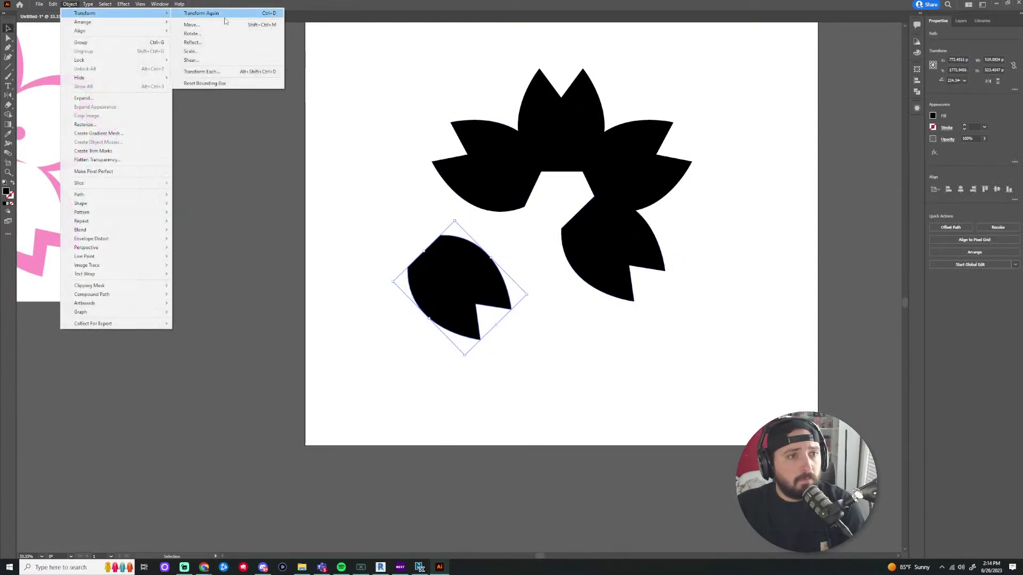
pyautogui.click(214, 47)
pyautogui.click(516, 334)
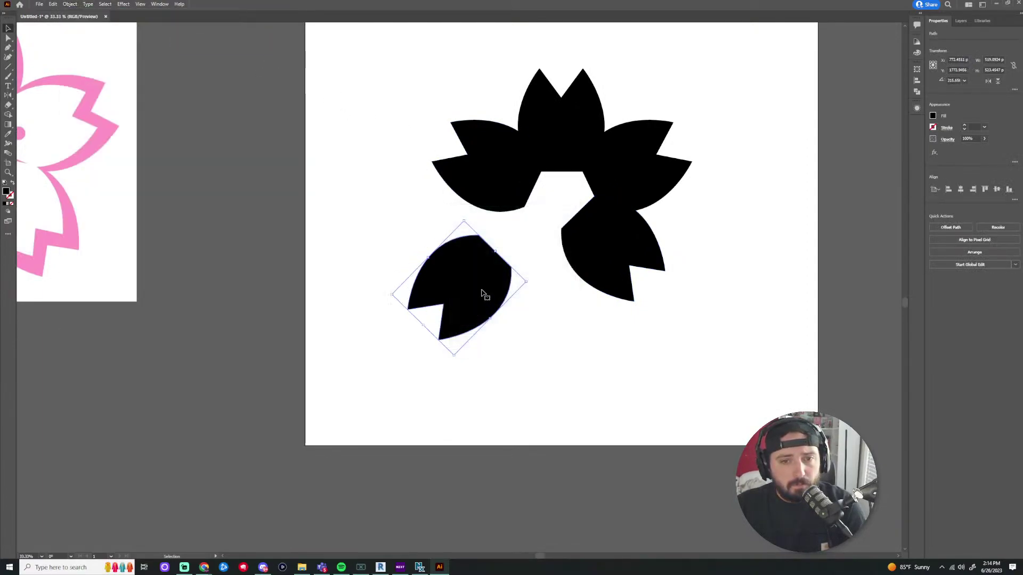
# Move the reflected petal into the lower-left gap so its base corner meets the lower-right petal on the flower's centre line
pyautogui.moveTo(484, 293); pyautogui.dragTo(533, 261)
pyautogui.moveTo(529, 261); pyautogui.dragTo(539, 253)
pyautogui.click(725, 253)
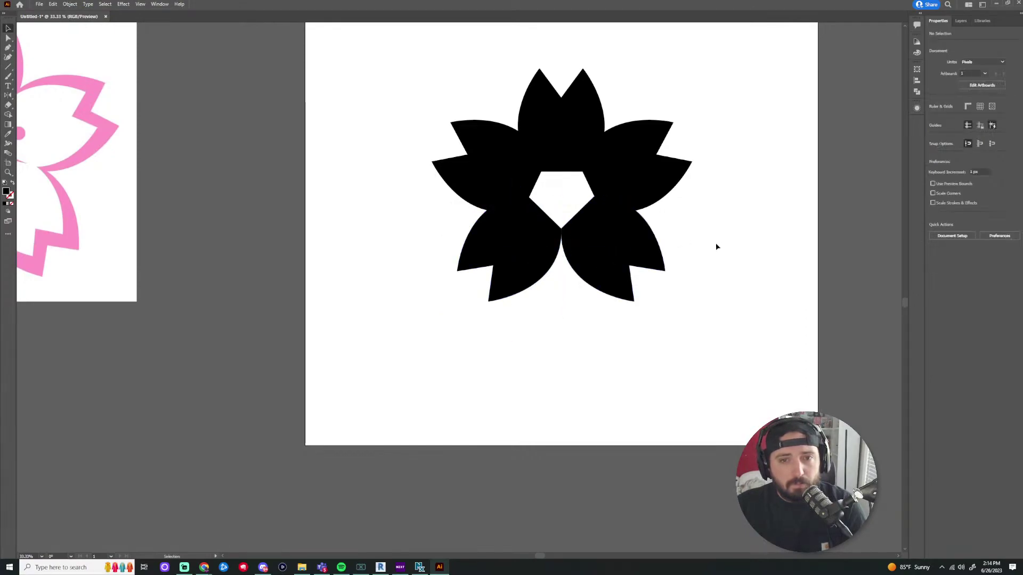
pyautogui.scroll(-1, 714, 239)
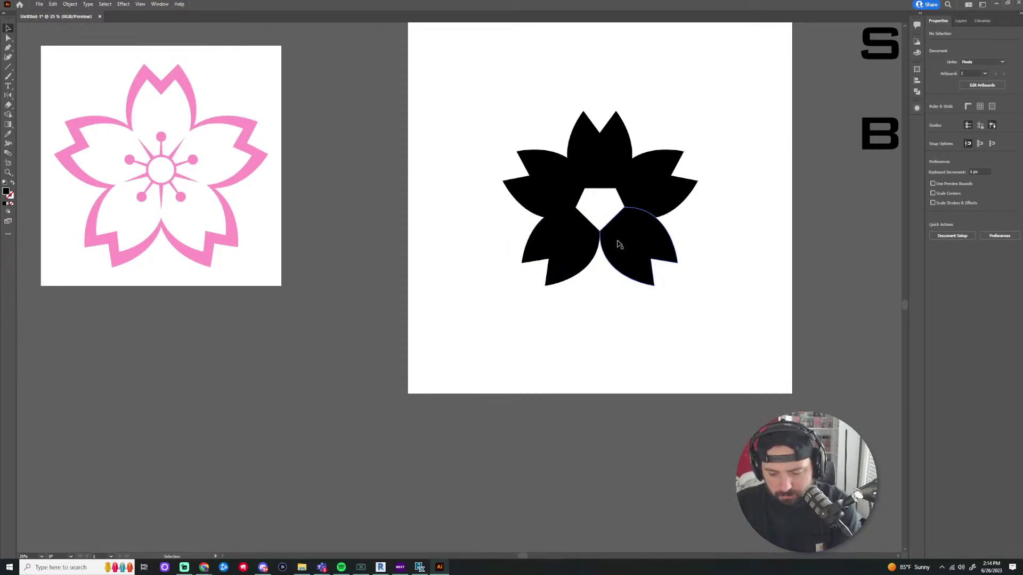
# Rotate the upper-left petal slightly counterclockwise and delete the upper-right petal
pyautogui.click(548, 178)
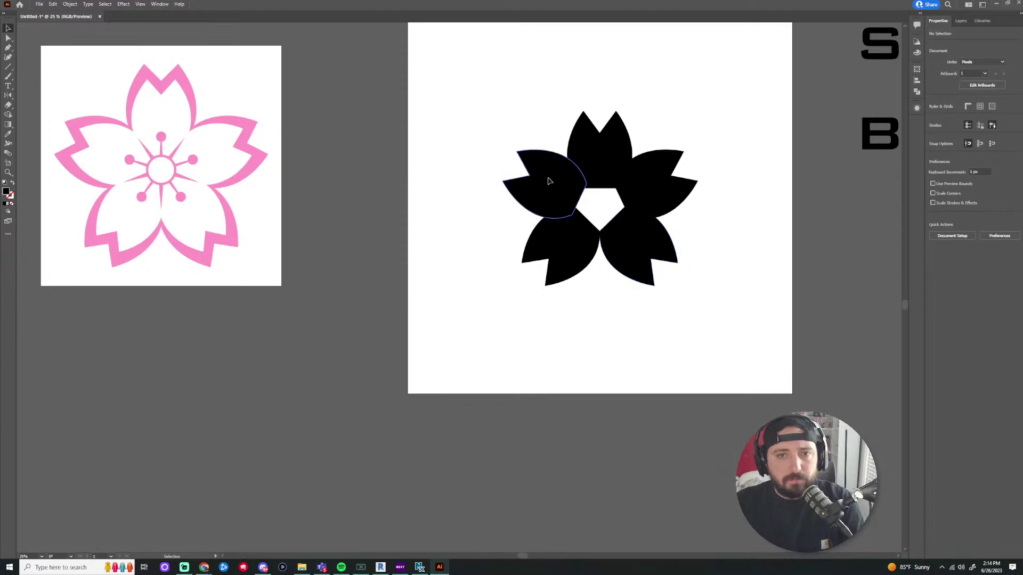
pyautogui.scroll(2, 537, 137)
pyautogui.moveTo(498, 134); pyautogui.dragTo(484, 131)
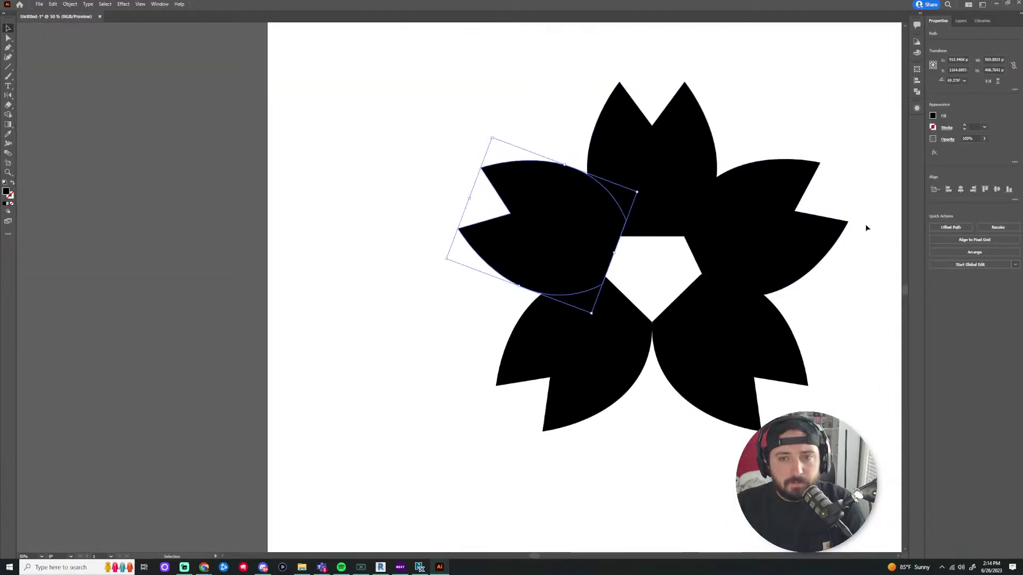
pyautogui.click(772, 212)
pyautogui.press('Delete')
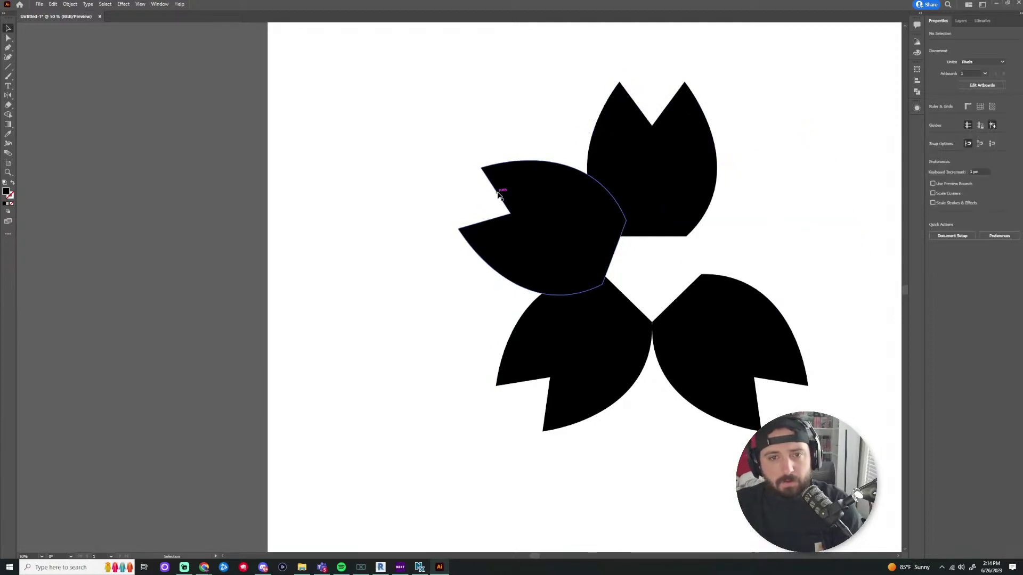
# Duplicate the upper-left petal and reflect the copy across the vertical axis
pyautogui.click(535, 216)
pyautogui.press('a')
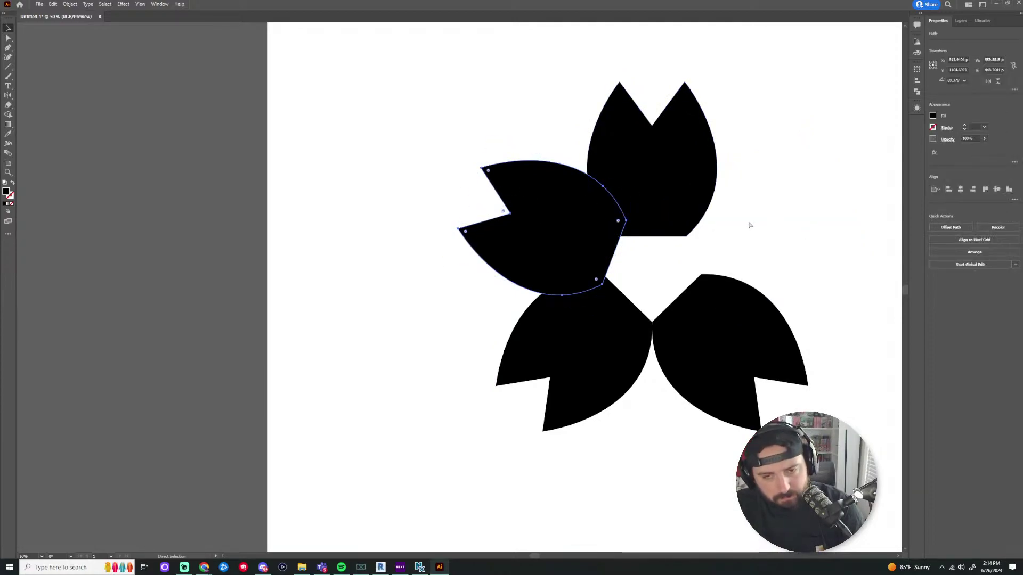
pyautogui.press('v')
pyautogui.moveTo(602, 218); pyautogui.dragTo(714, 331)
pyautogui.click(829, 201)
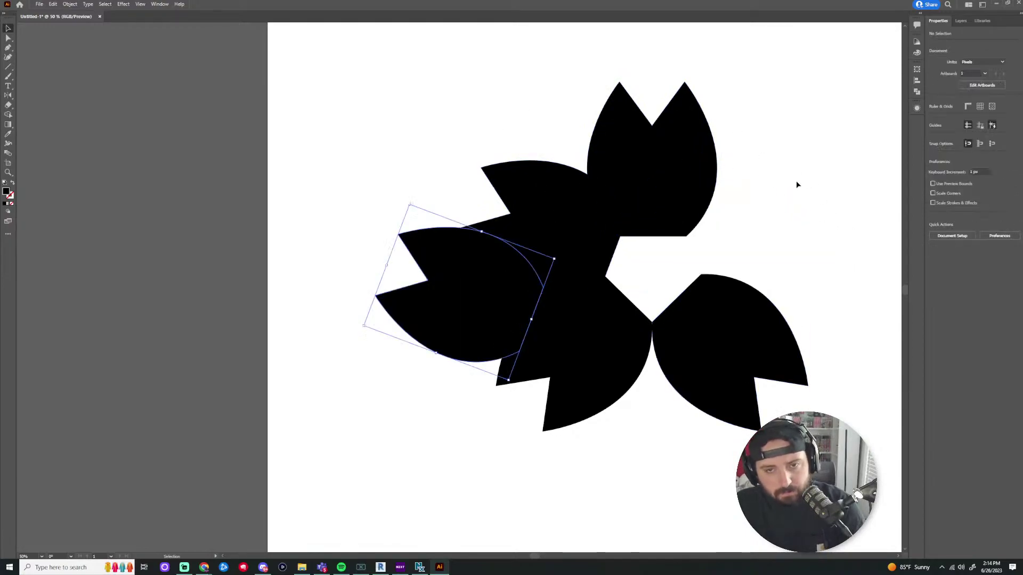
pyautogui.hotkey('ctrl', 'v')
pyautogui.click(68, 4)
pyautogui.moveTo(96, 14)
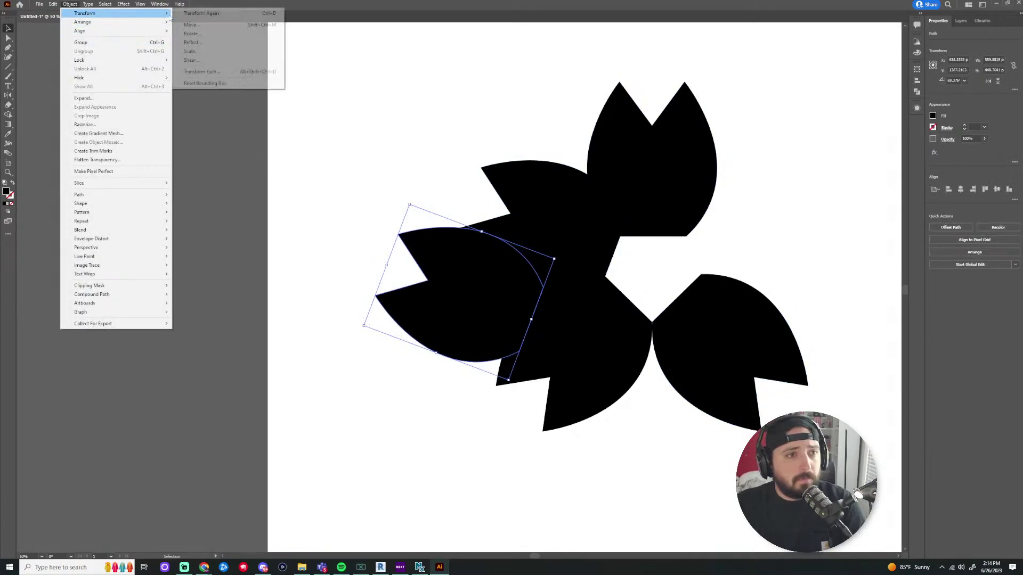
pyautogui.click(204, 36)
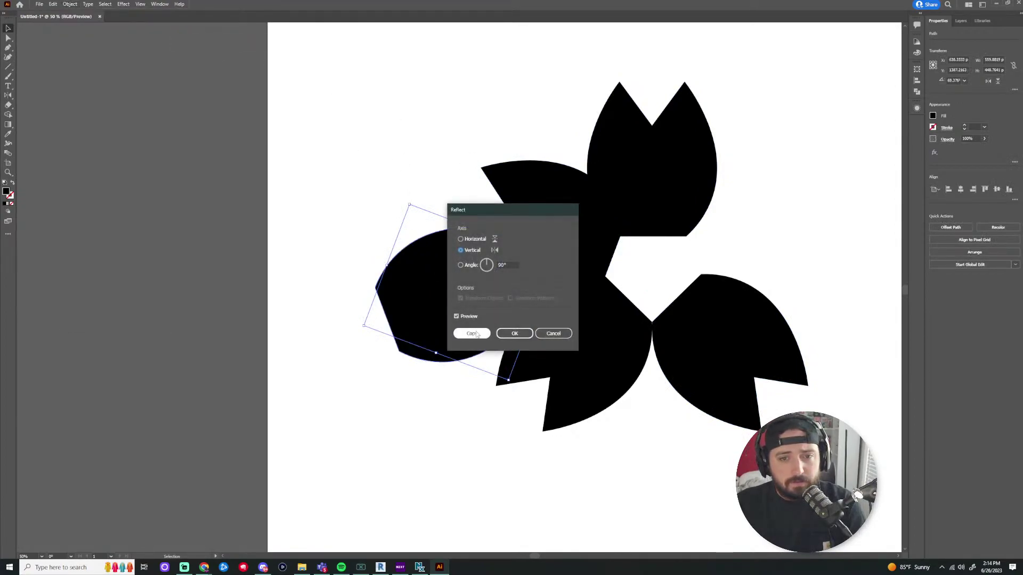
pyautogui.click(515, 333)
# Move the reflected copy to the upper-right gap so it mirrors the upper-left petal around the centre
pyautogui.moveTo(479, 310); pyautogui.dragTo(743, 243)
pyautogui.click(838, 321)
pyautogui.scroll(-1, 863, 321)
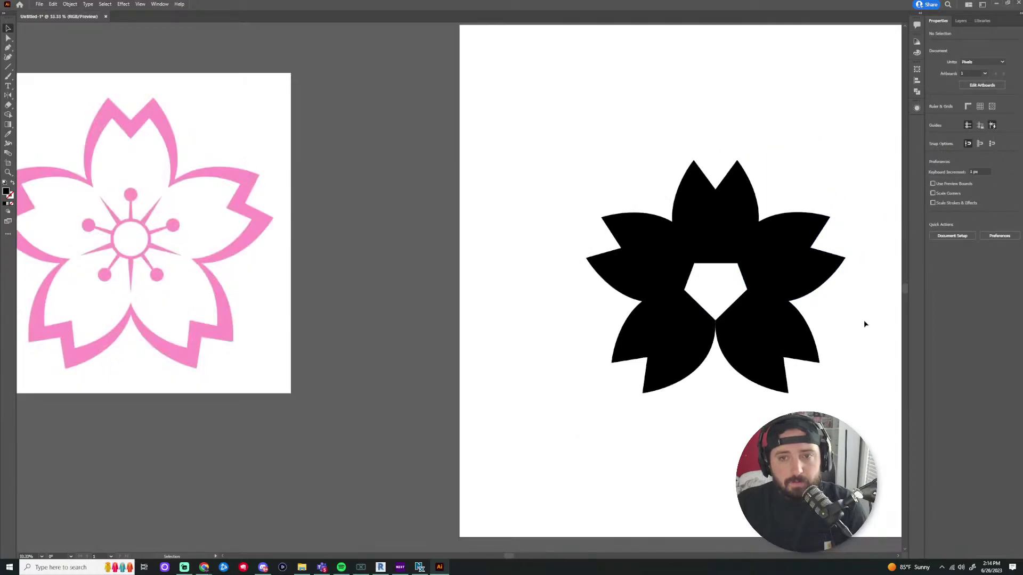
pyautogui.hscroll(3, 589, 308)
# Shift the two lower petals toward each other so their inner edges overlap, and check the whole flower
pyautogui.moveTo(532, 291); pyautogui.dragTo(590, 285)
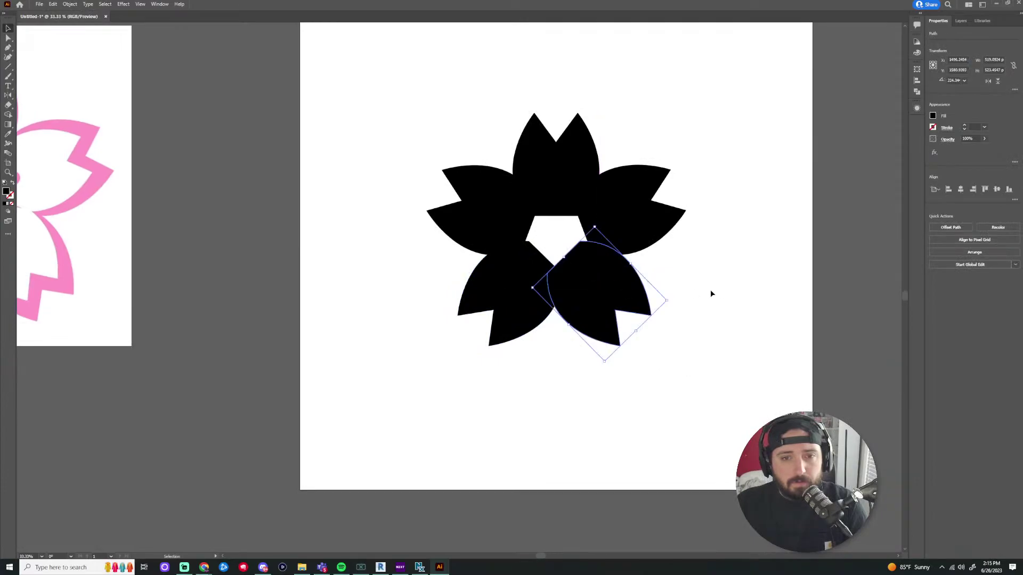
pyautogui.click(719, 294)
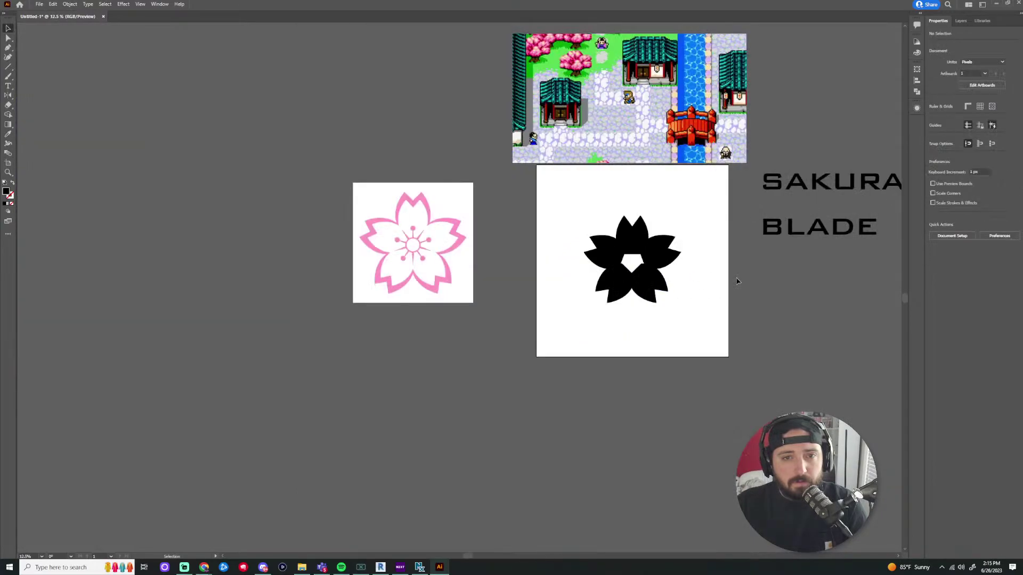
pyautogui.hotkey('ctrl', '-')
pyautogui.hotkey('ctrl', '-')
pyautogui.hotkey('ctrl', '-')
pyautogui.scroll(4, 713, 272)
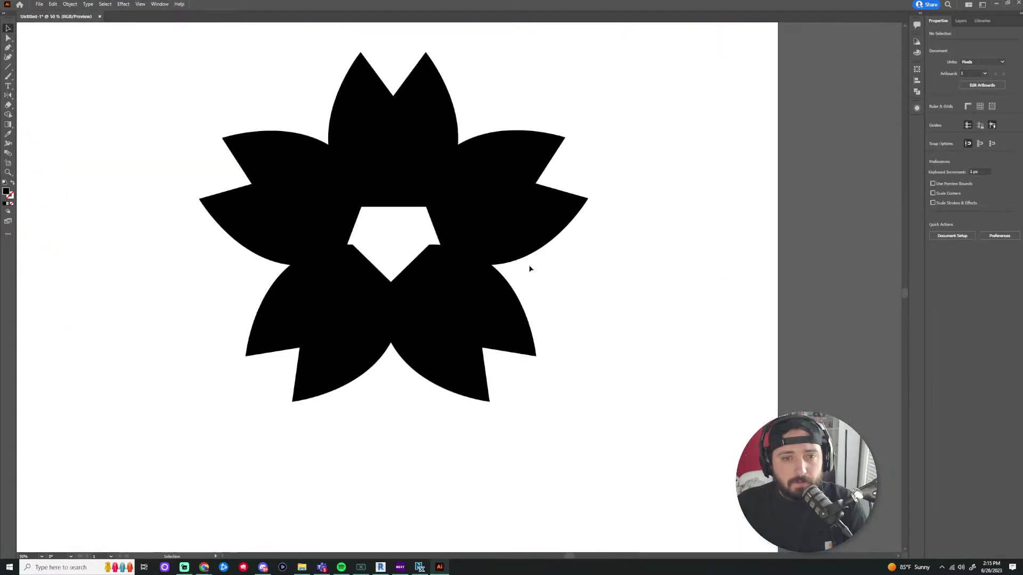
pyautogui.scroll(-4, 532, 269)
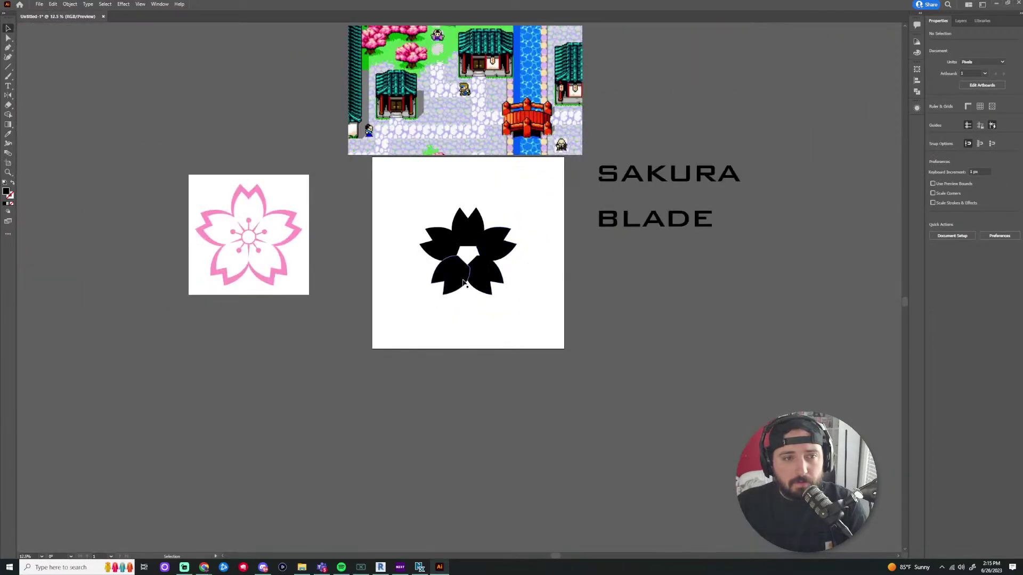
# Move both lower petals slightly down and outward so they sit symmetrically beneath the upper petal with a small overlap
pyautogui.scroll(2, 462, 277)
pyautogui.moveTo(431, 270); pyautogui.dragTo(426, 275)
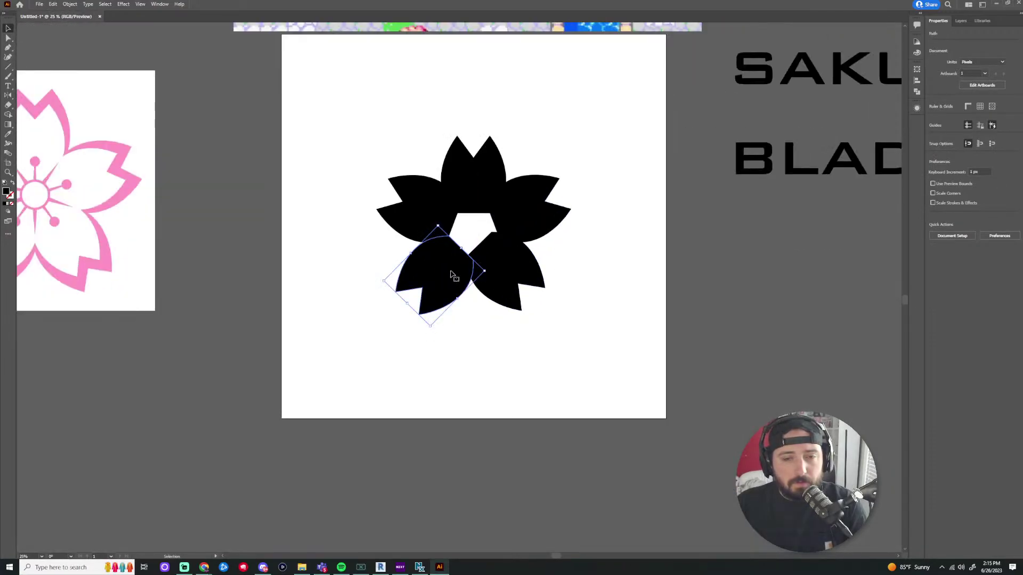
pyautogui.moveTo(496, 275); pyautogui.dragTo(445, 267)
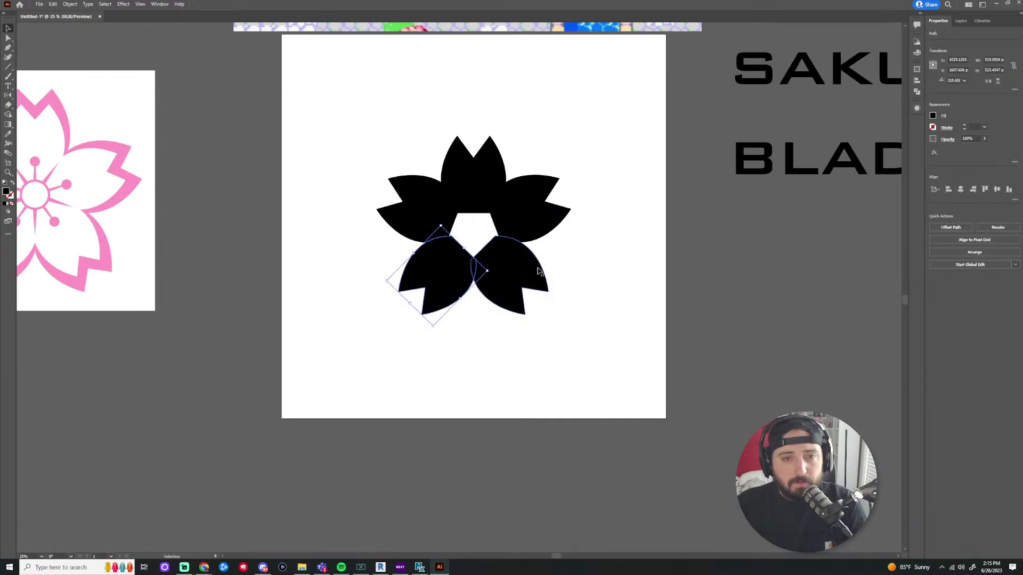
pyautogui.click(613, 322)
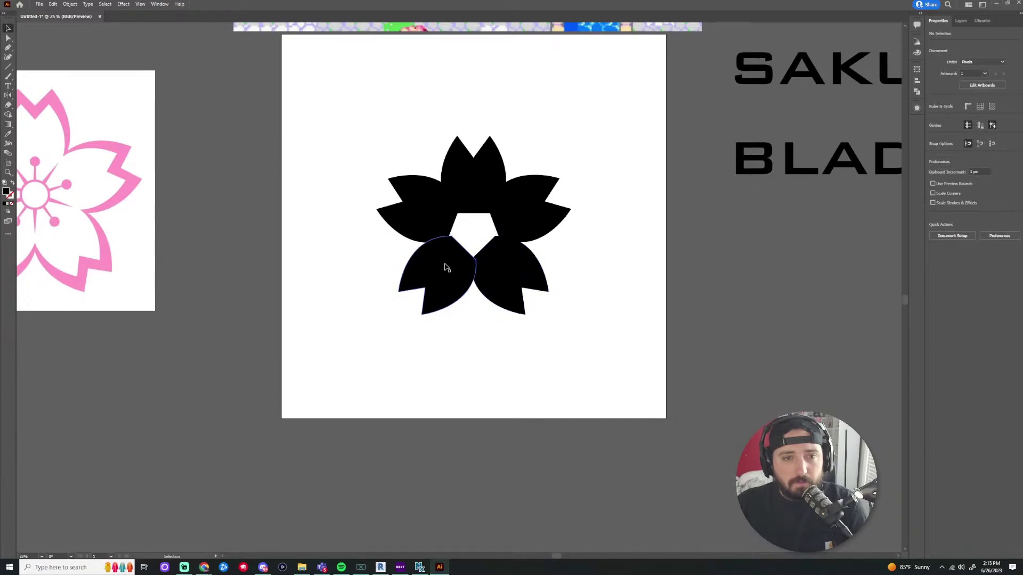
pyautogui.scroll(-1, 582, 299)
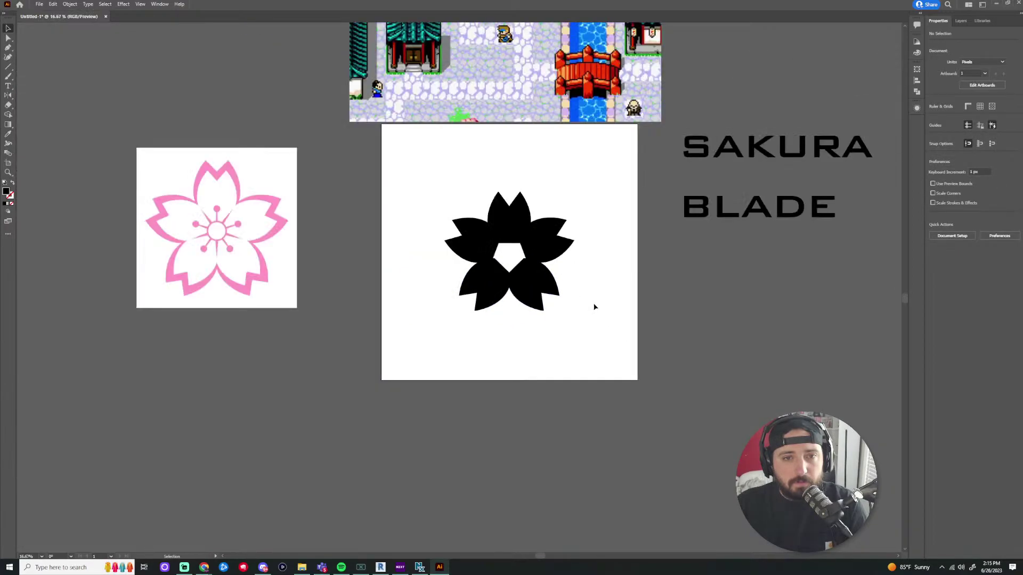
pyautogui.scroll(1, 538, 243)
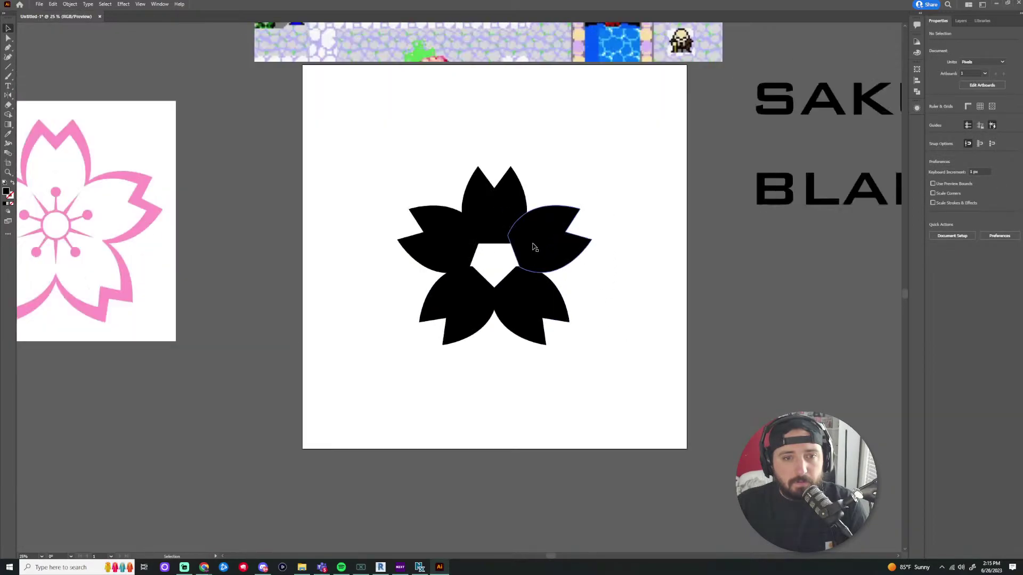
# Select all five petals and merge them with the centre gap into one solid flower using the Shape Builder tool
pyautogui.moveTo(296, 383); pyautogui.dragTo(479, 240)
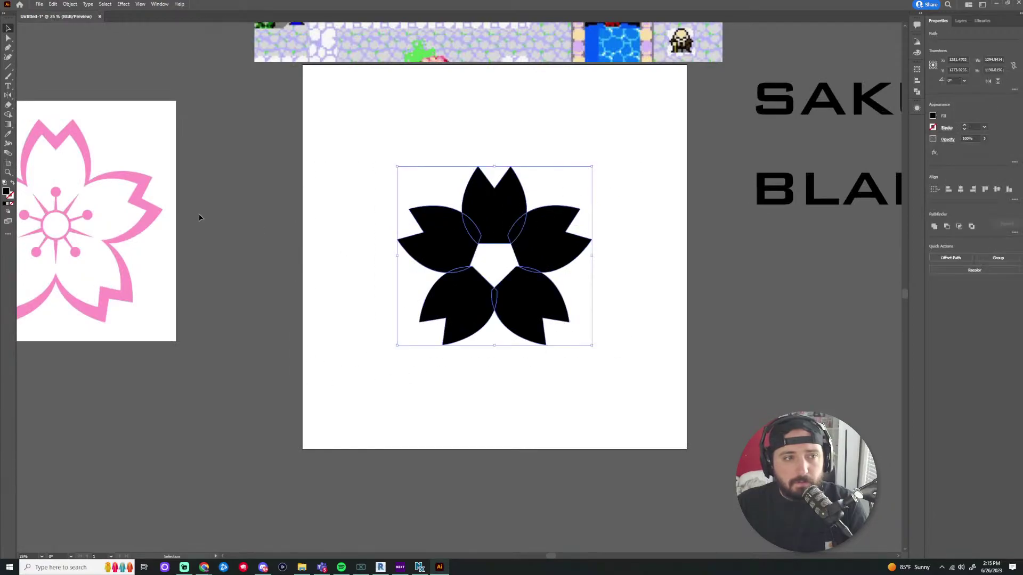
pyautogui.hotkey('shift', 'm')
pyautogui.moveTo(550, 327)
pyautogui.mouseDown()
pyautogui.moveTo(507, 308)
pyautogui.moveTo(528, 270)
pyautogui.moveTo(518, 223)
pyautogui.moveTo(465, 227)
pyautogui.moveTo(456, 272)
pyautogui.moveTo(510, 294)
pyautogui.moveTo(489, 251)
pyautogui.moveTo(503, 270)
pyautogui.mouseUp()
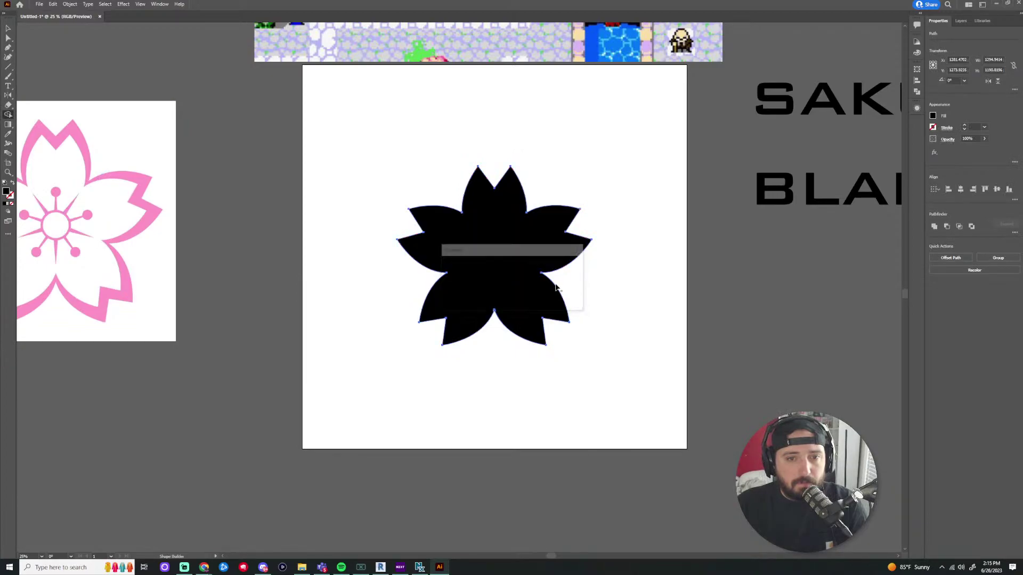
pyautogui.scroll(-1, 649, 284)
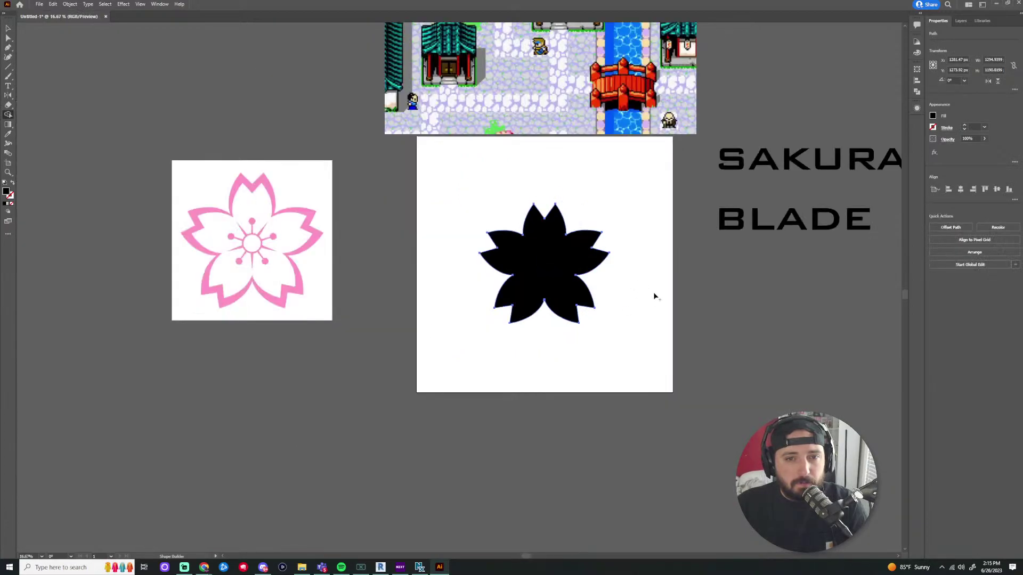
pyautogui.scroll(-2, 649, 231)
pyautogui.scroll(5, 520, 235)
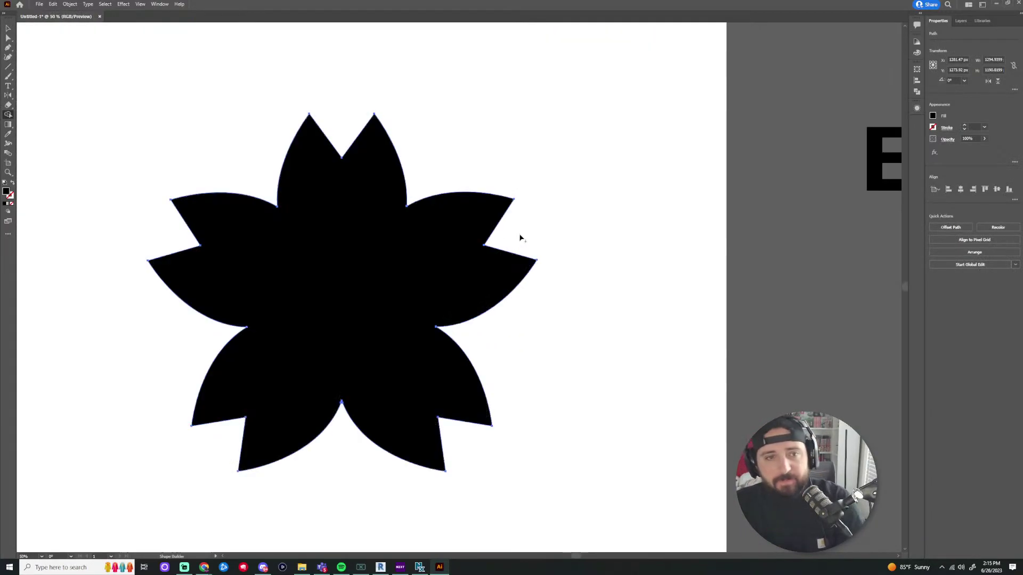
# Give the merged flower a 1 pt stroke and set its fill to none
pyautogui.click(932, 127)
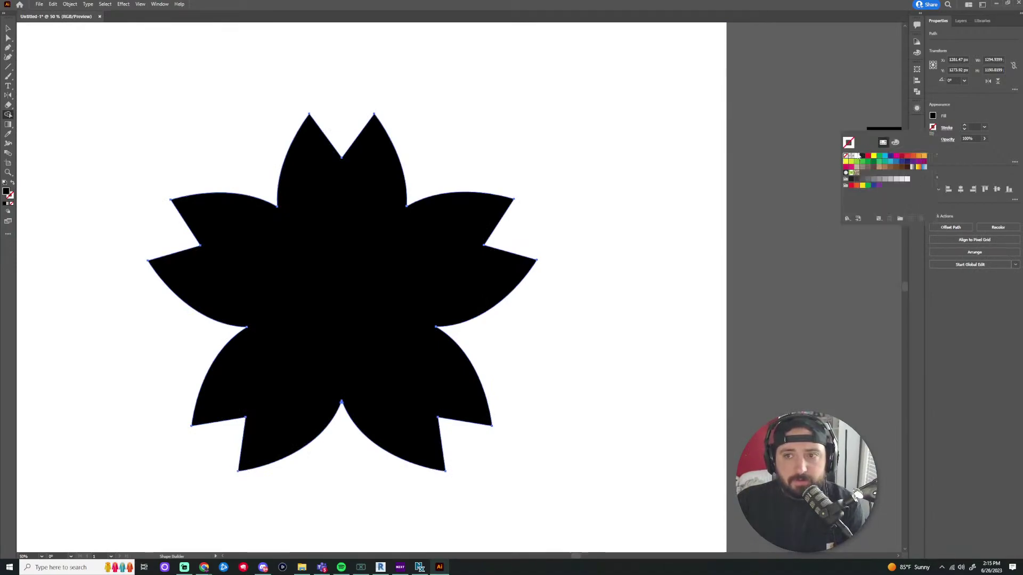
pyautogui.click(932, 120)
pyautogui.click(932, 116)
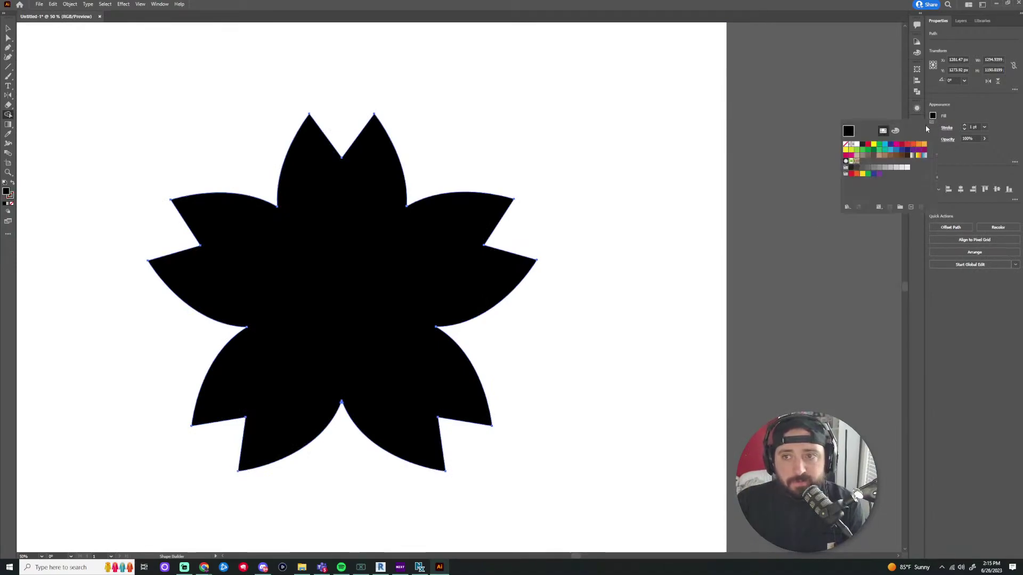
pyautogui.click(846, 144)
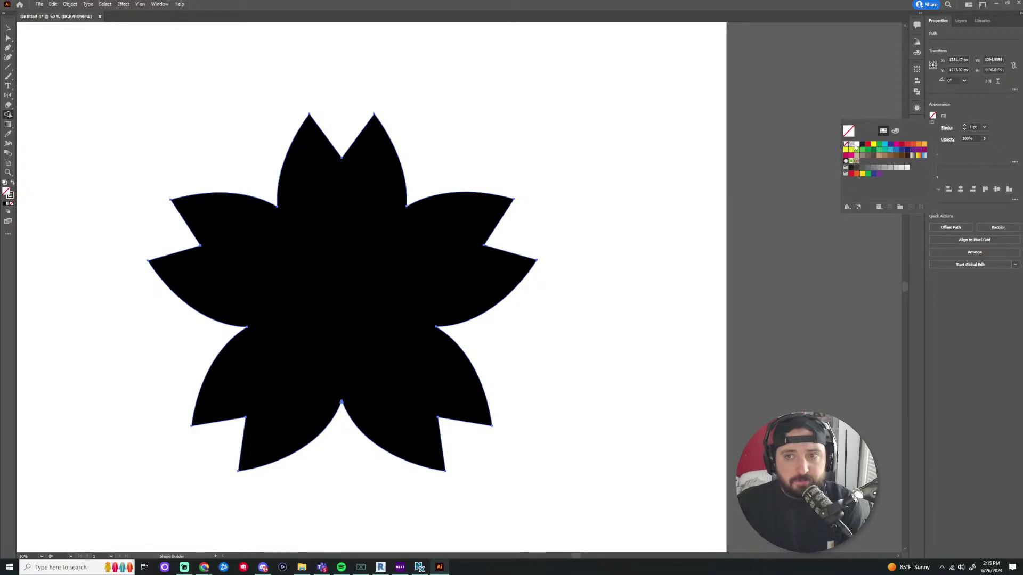
# Keep the flower's fill at none, apply a black stroke and increase its weight into a bold outline
pyautogui.press('Escape')
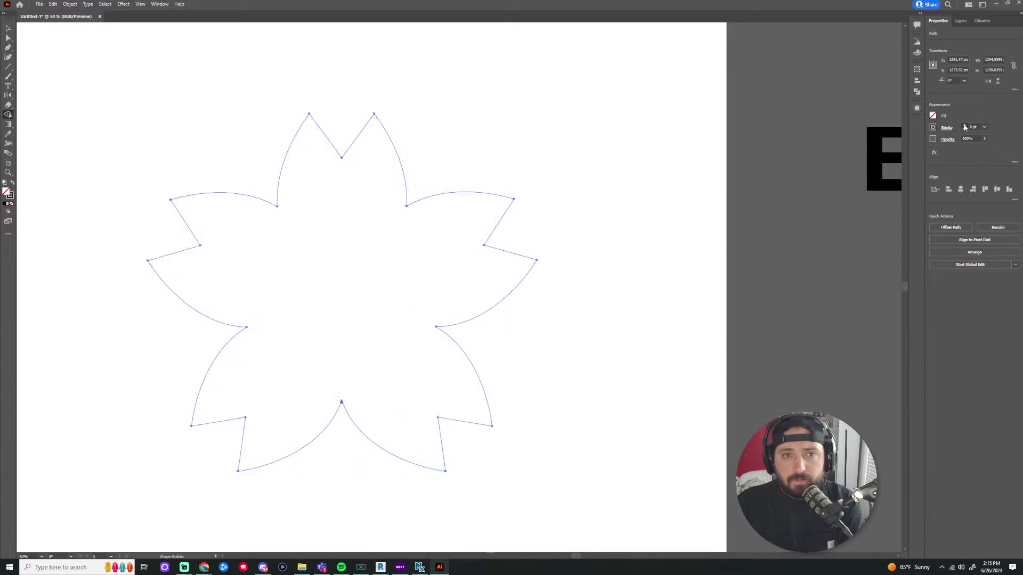
pyautogui.click(8, 28)
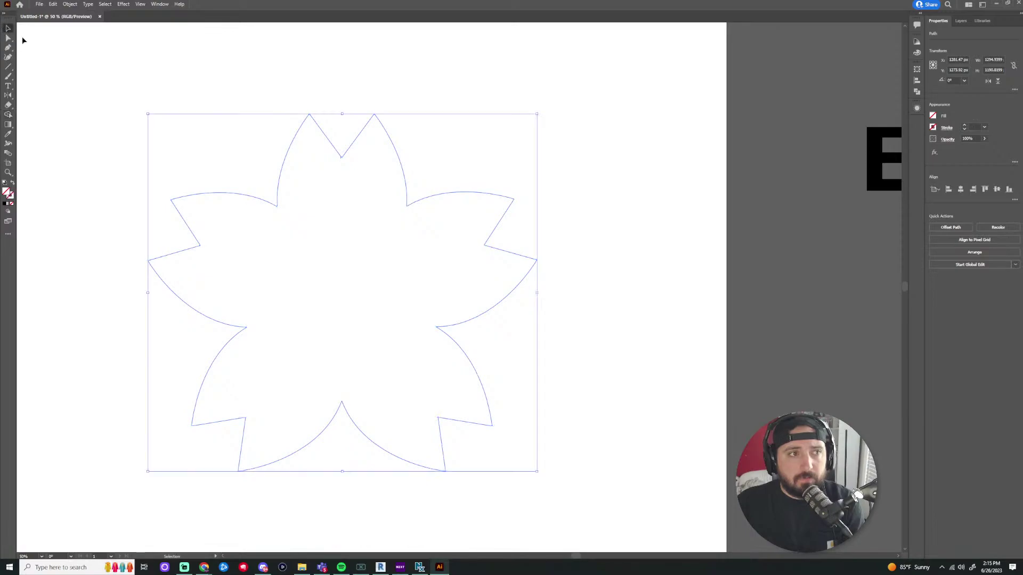
pyautogui.click(933, 128)
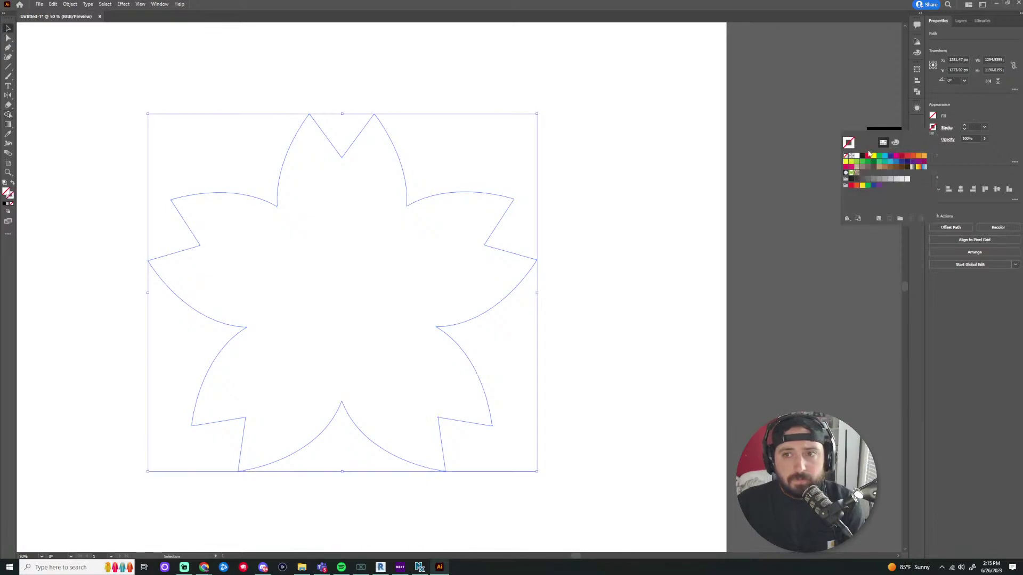
pyautogui.press('Escape')
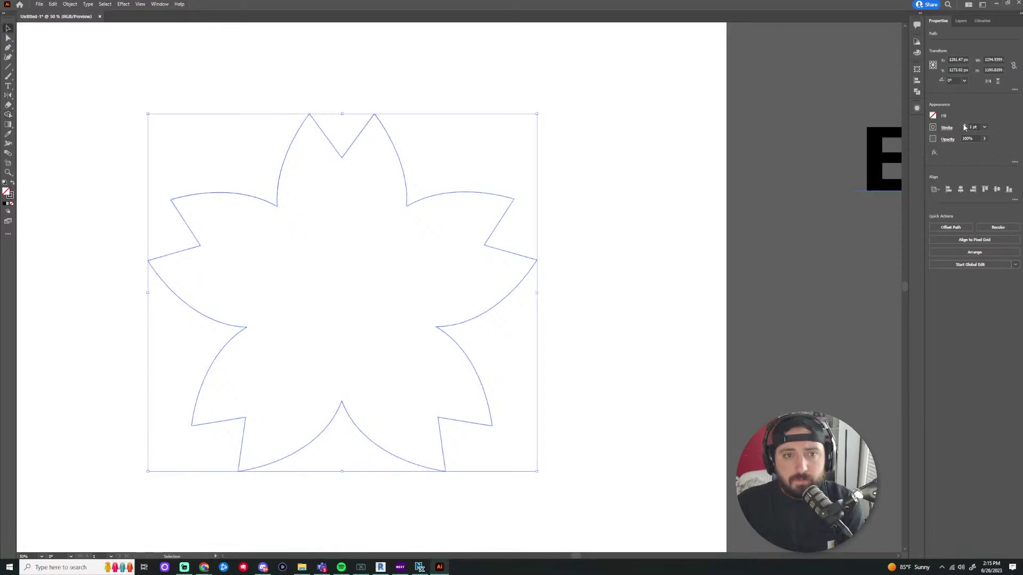
pyautogui.click(964, 126)
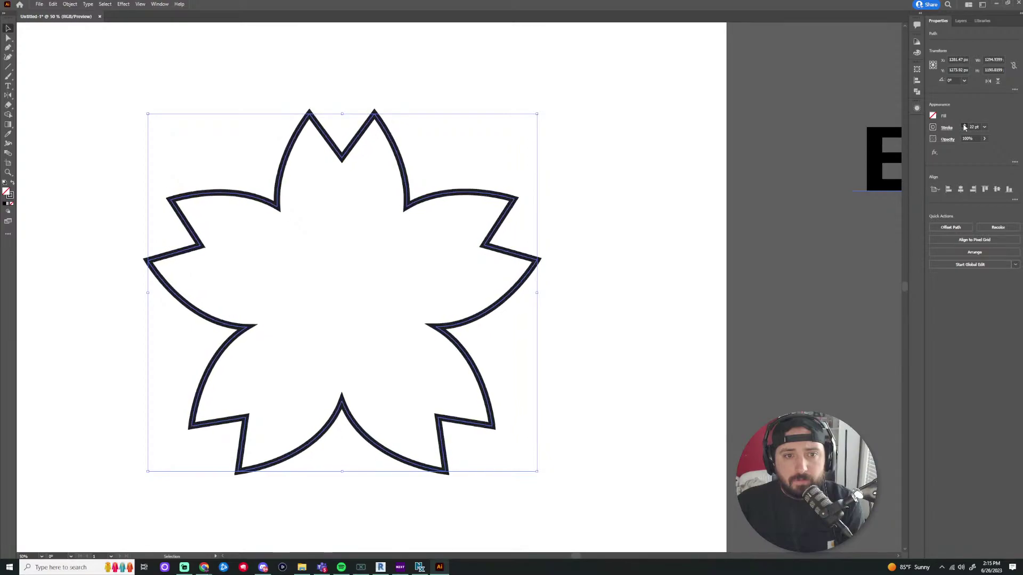
pyautogui.click(606, 178)
# Examine the outlined flower up close and compare it with the pink cherry blossom reference
pyautogui.scroll(-2, 651, 170)
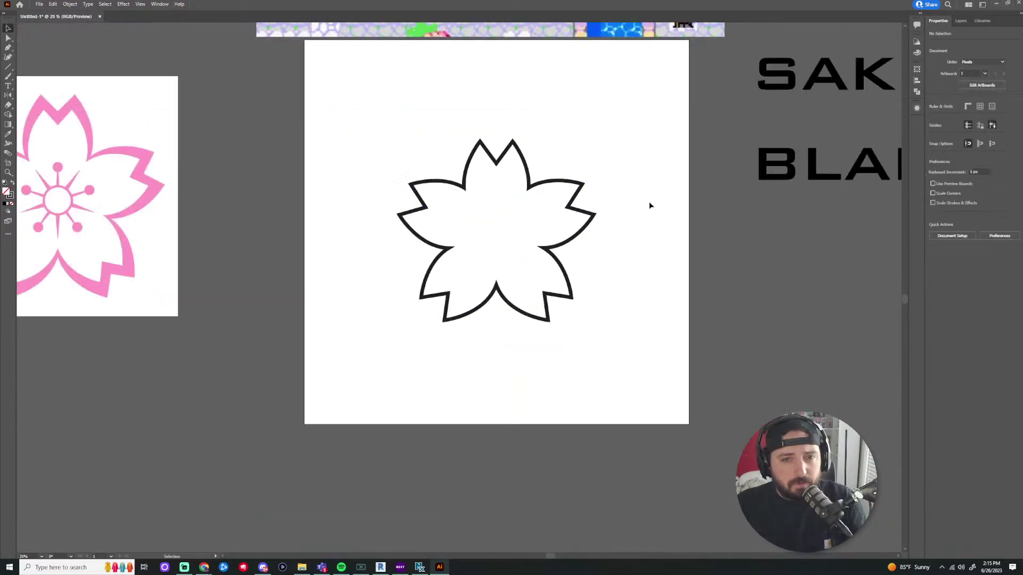
pyautogui.scroll(-3, 391, 205)
pyautogui.scroll(1, 471, 216)
pyautogui.scroll(1, 499, 242)
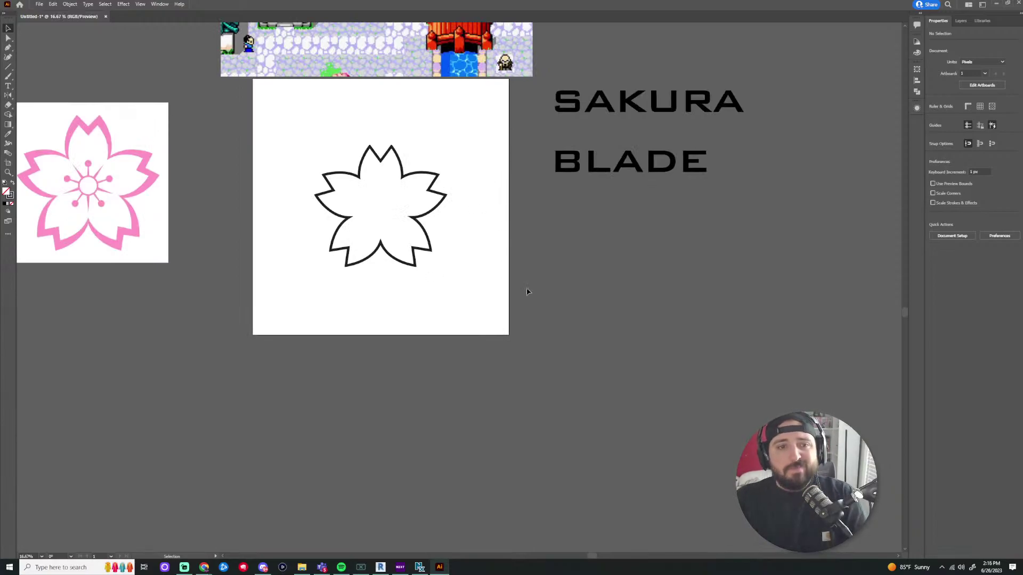
pyautogui.scroll(1, 380, 235)
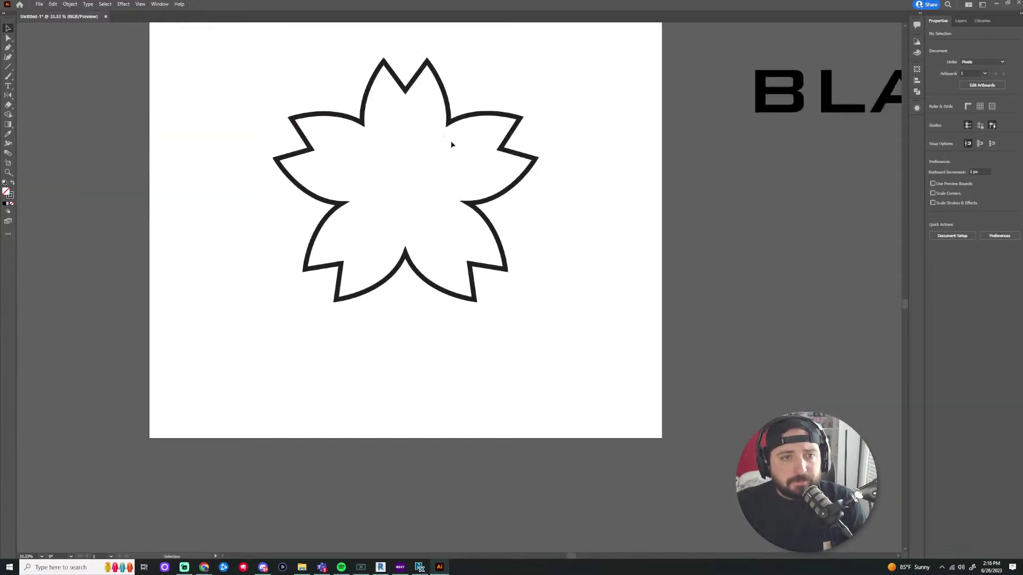
pyautogui.scroll(3, 452, 141)
pyautogui.scroll(-1, 687, 126)
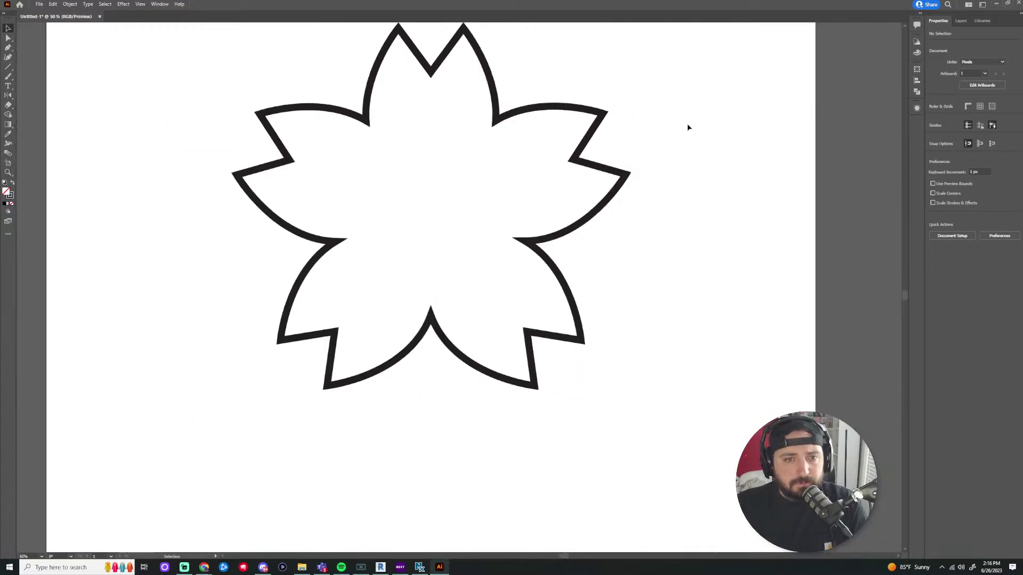
pyautogui.scroll(1, 685, 191)
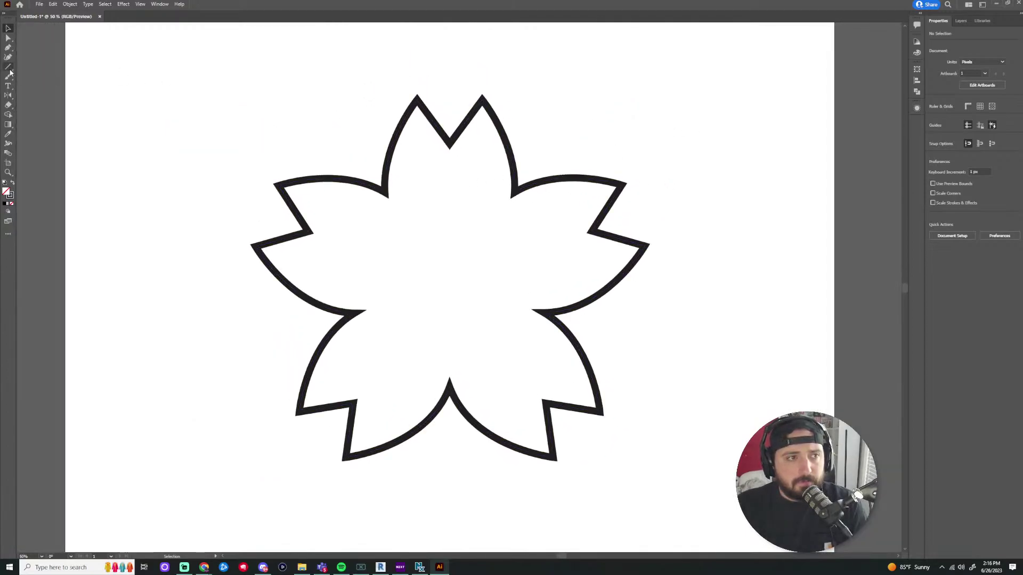
pyautogui.scroll(-4, 445, 192)
pyautogui.scroll(2, 560, 188)
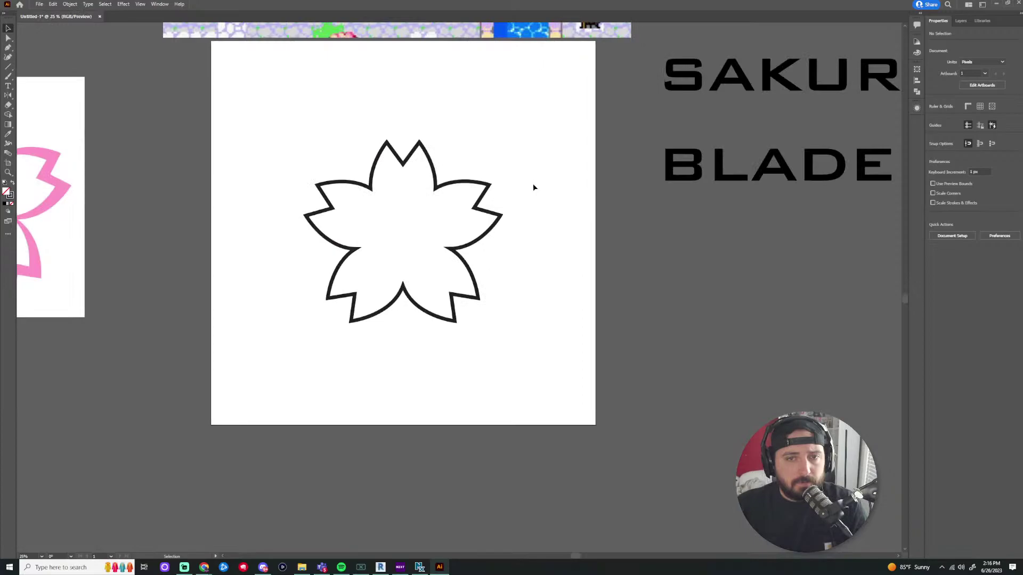
pyautogui.scroll(-2, 522, 142)
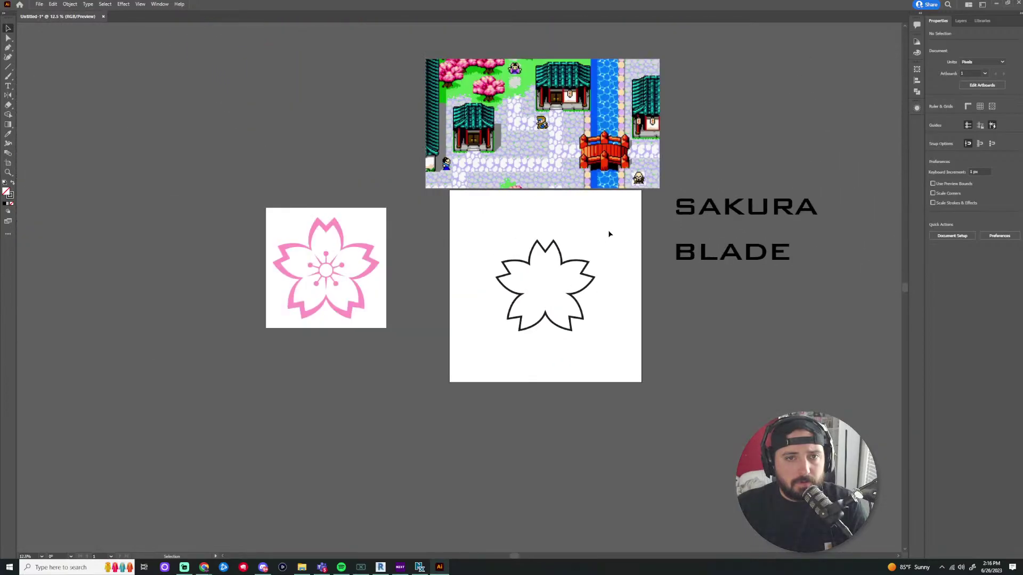
pyautogui.scroll(1, 624, 269)
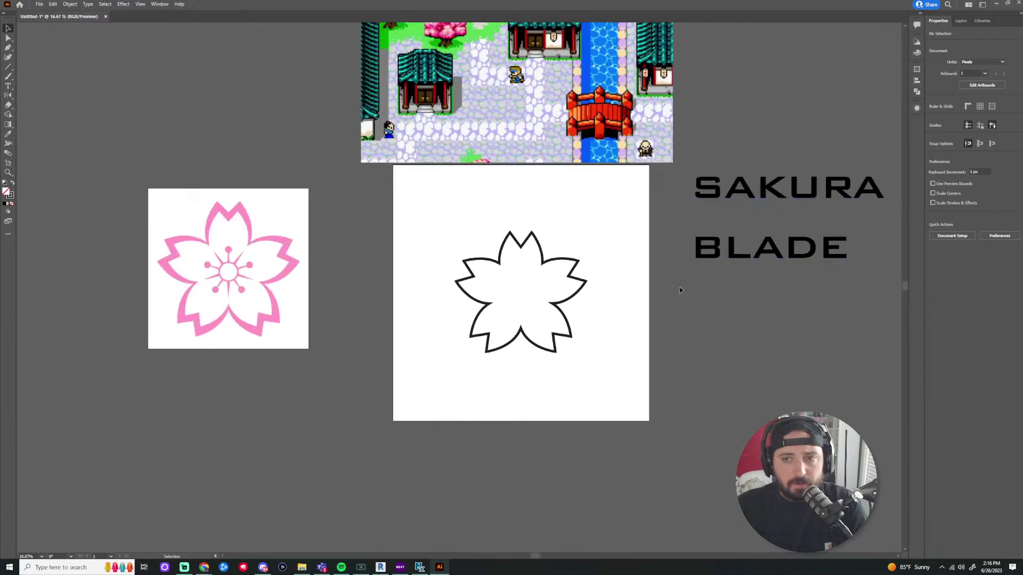
# Delete the SAKURA BLADE text beside the artboard
pyautogui.scroll(1, 811, 261)
pyautogui.click(700, 195)
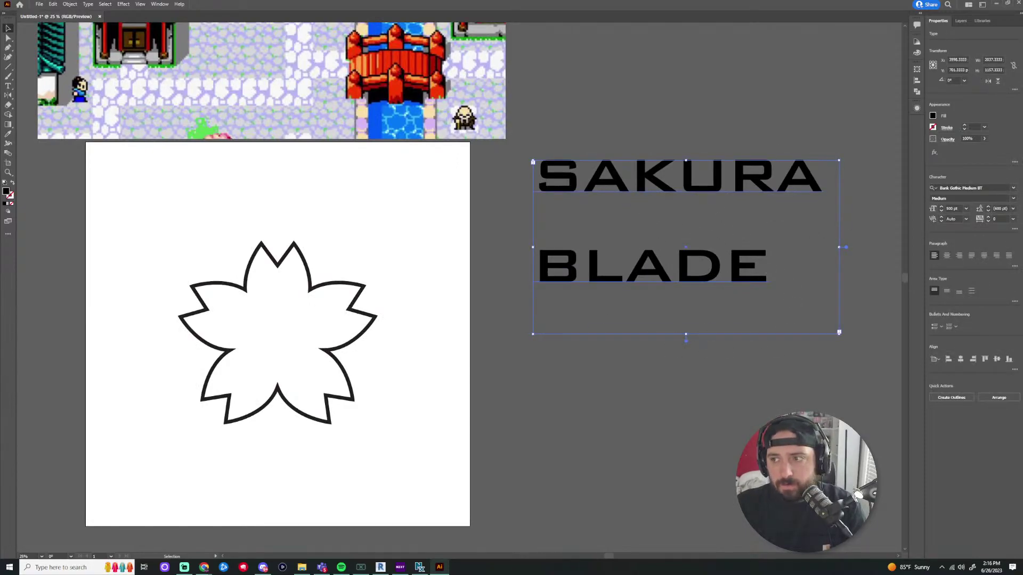
pyautogui.press('Delete')
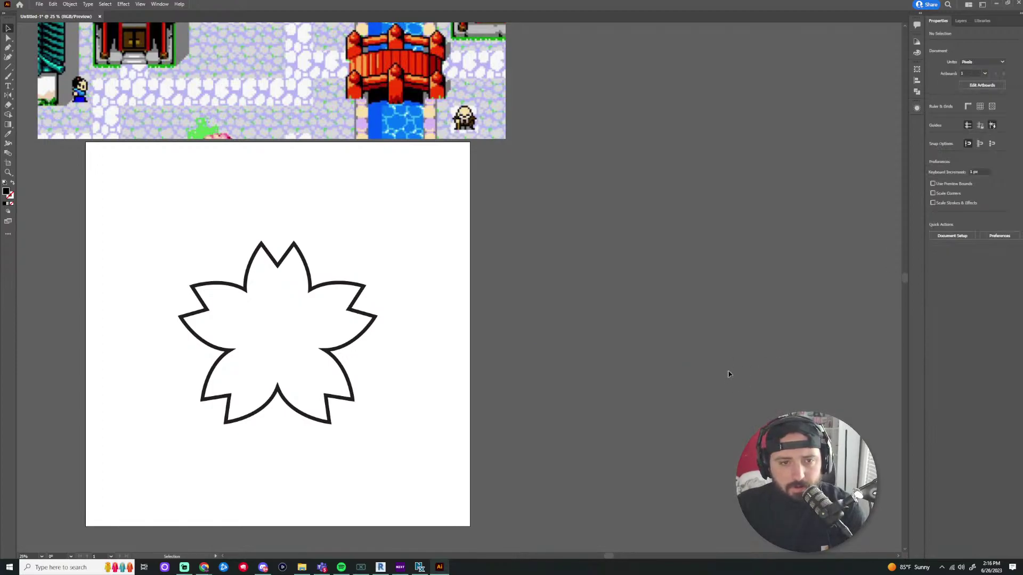
pyautogui.moveTo(472, 269); pyautogui.dragTo(730, 352)
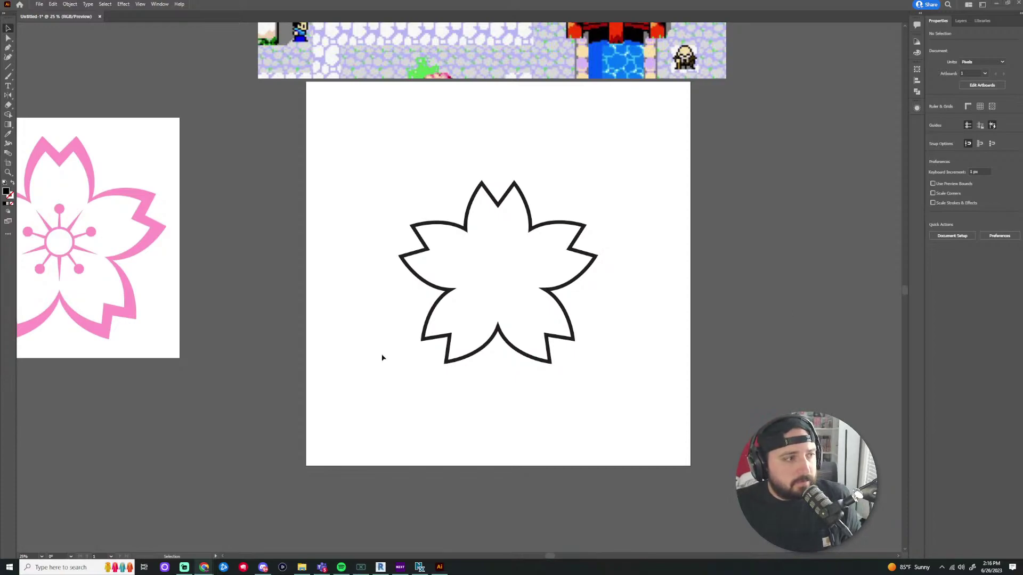
pyautogui.click(142, 356)
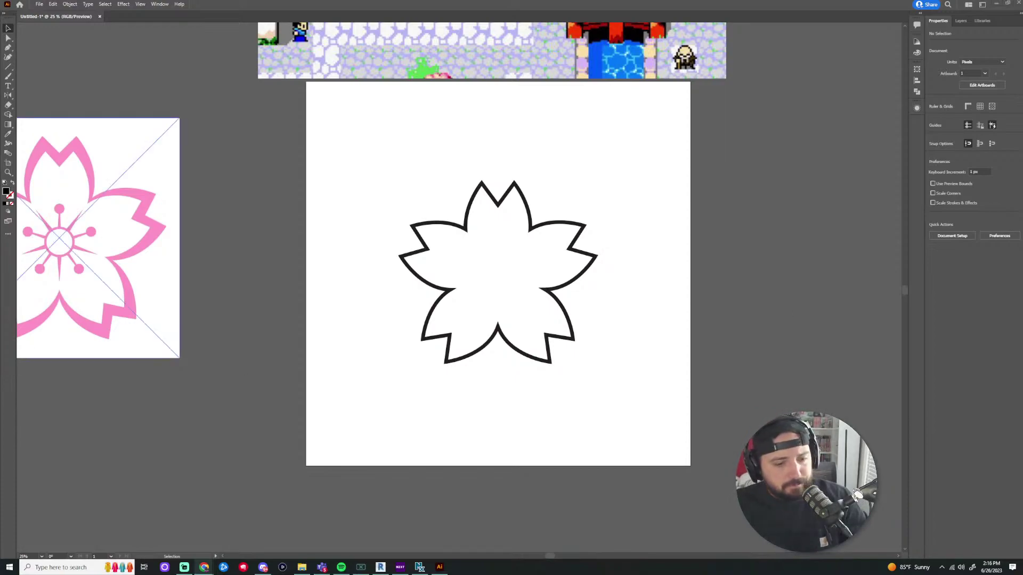
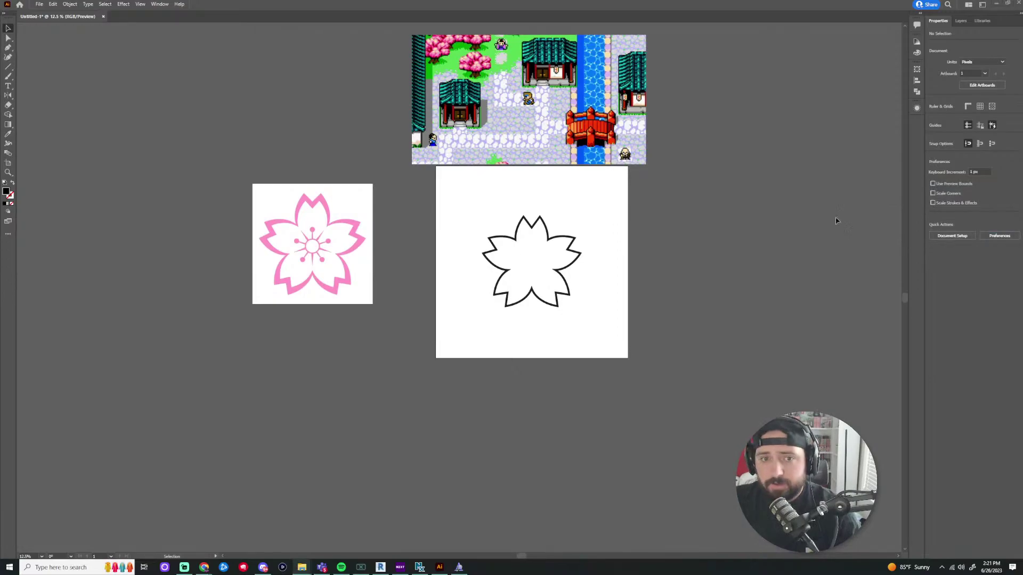
pyautogui.scroll(3, 676, 249)
pyautogui.scroll(-2, 709, 249)
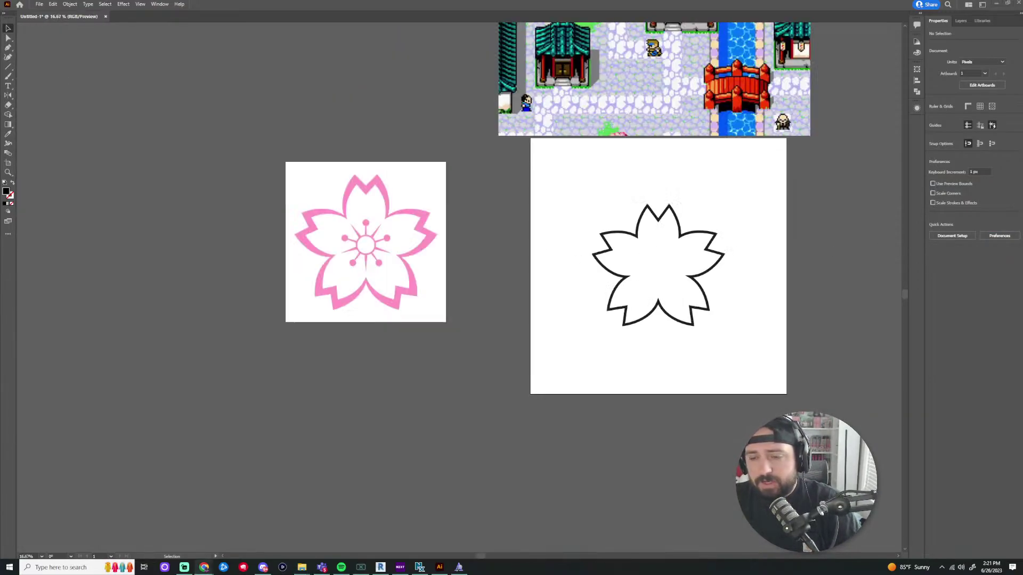
# Draw an area text box across the upper part of the artboard, above the flower, and enter Sakura
pyautogui.moveTo(745, 240); pyautogui.dragTo(636, 262)
pyautogui.click(8, 86)
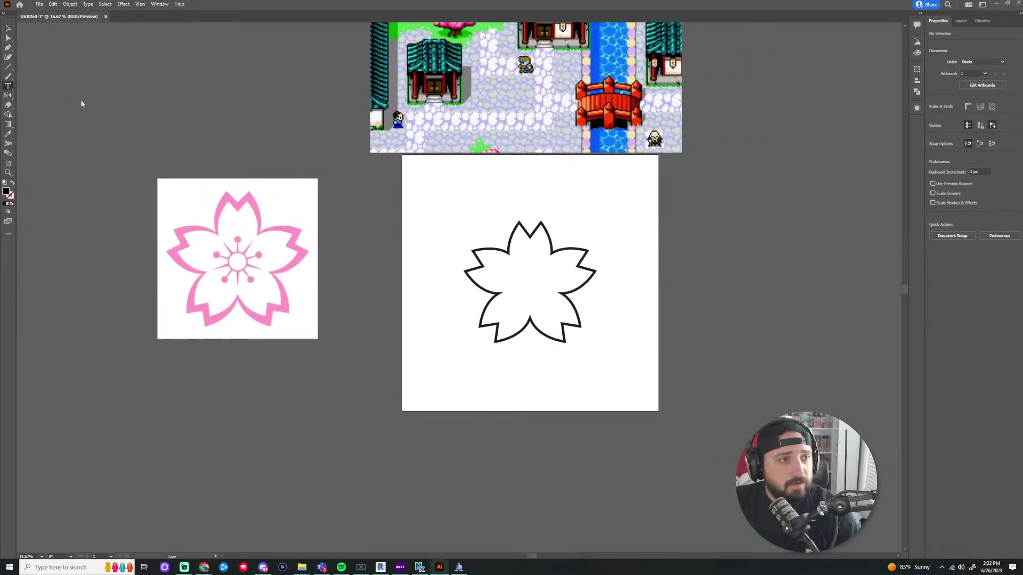
pyautogui.moveTo(434, 179); pyautogui.dragTo(664, 247)
pyautogui.write('S')
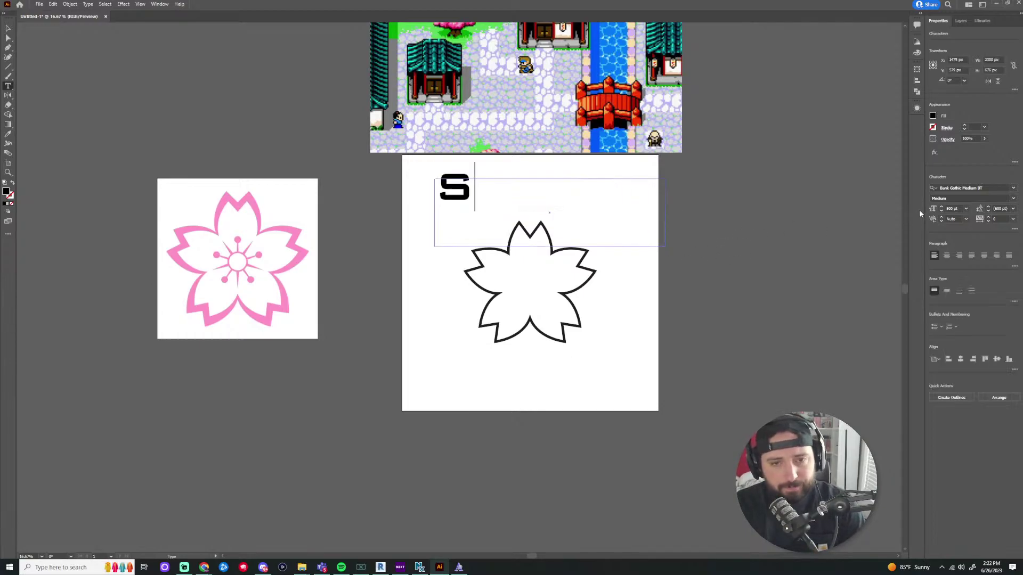
pyautogui.write('ak')
pyautogui.press('BackSpace')
pyautogui.press('BackSpace')
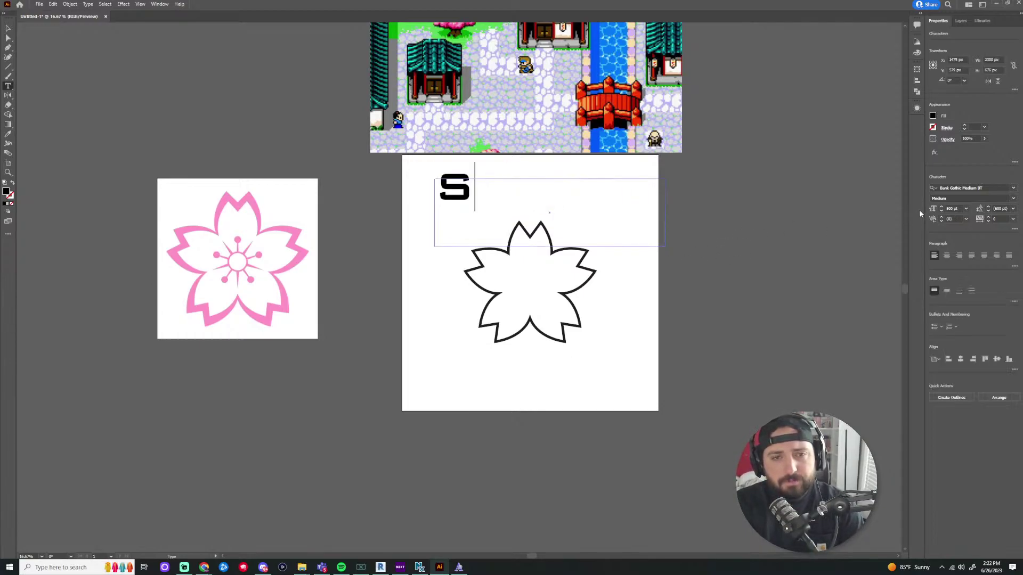
pyautogui.write('AKURA')
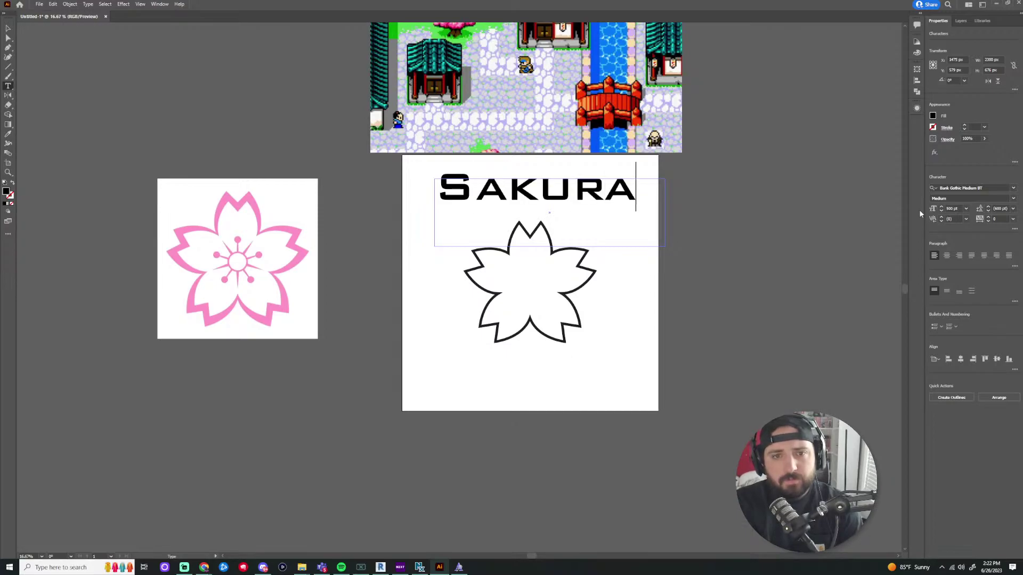
# Set the font of the whole word Sakura to Midorima - Personal Use Regular
pyautogui.moveTo(636, 192); pyautogui.dragTo(381, 205)
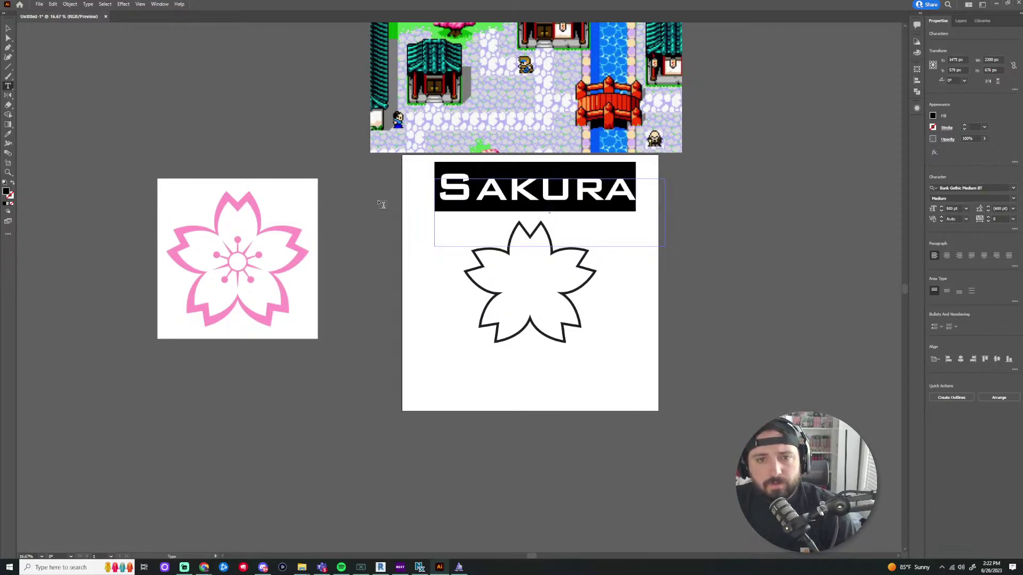
pyautogui.click(1013, 188)
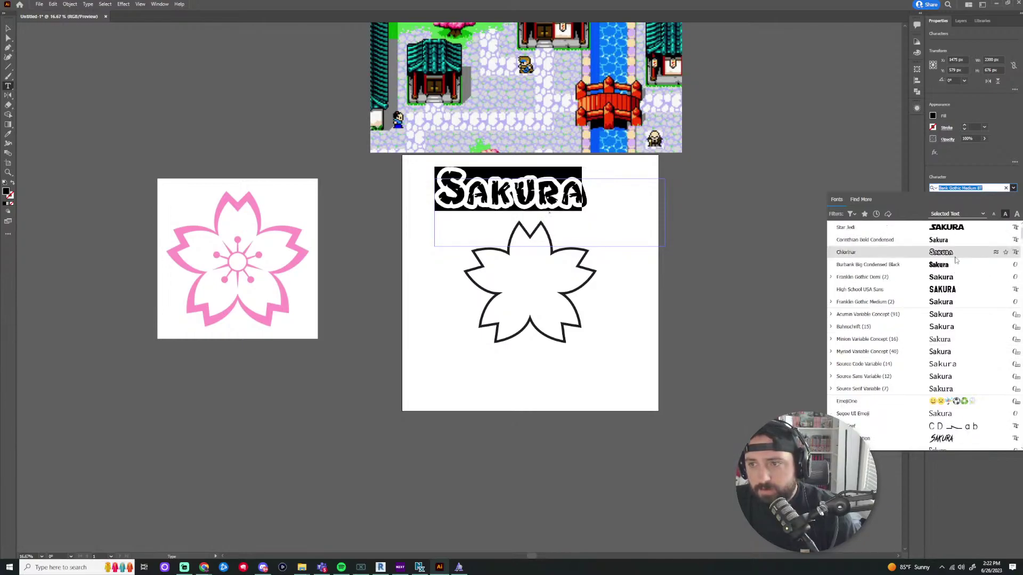
pyautogui.scroll(-3, 959, 269)
pyautogui.scroll(-20, 959, 272)
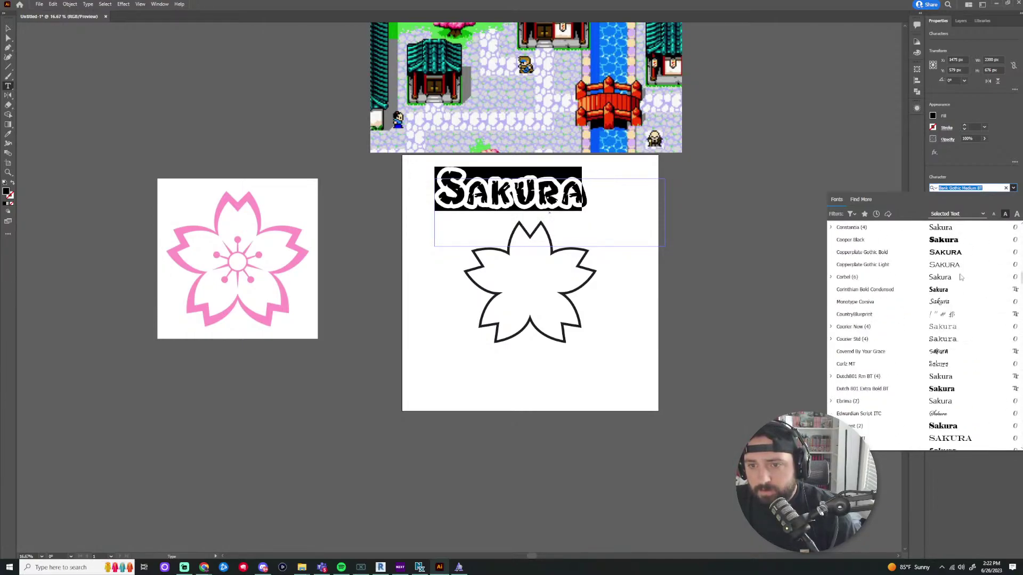
pyautogui.scroll(-15, 960, 275)
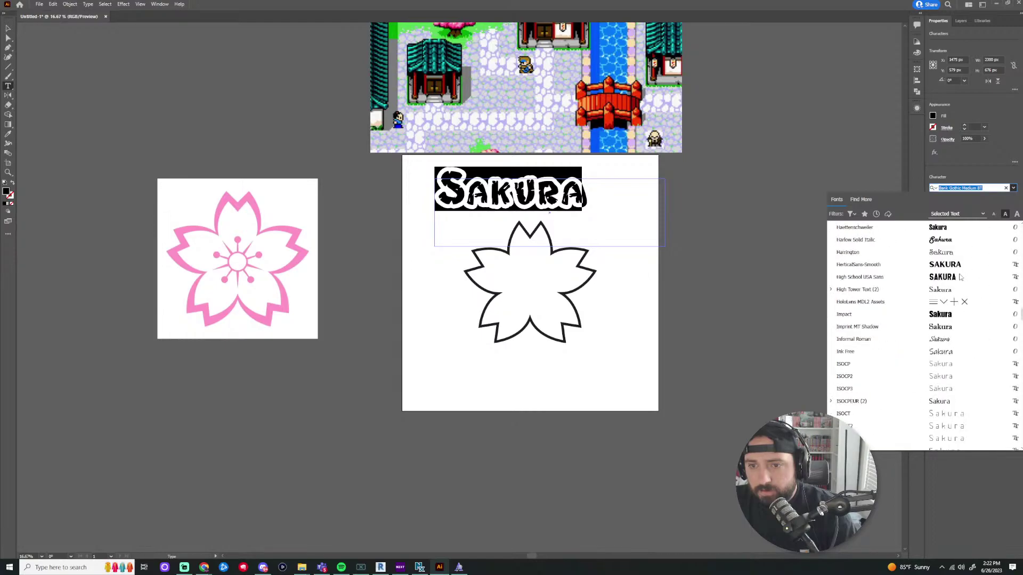
pyautogui.scroll(-4, 959, 277)
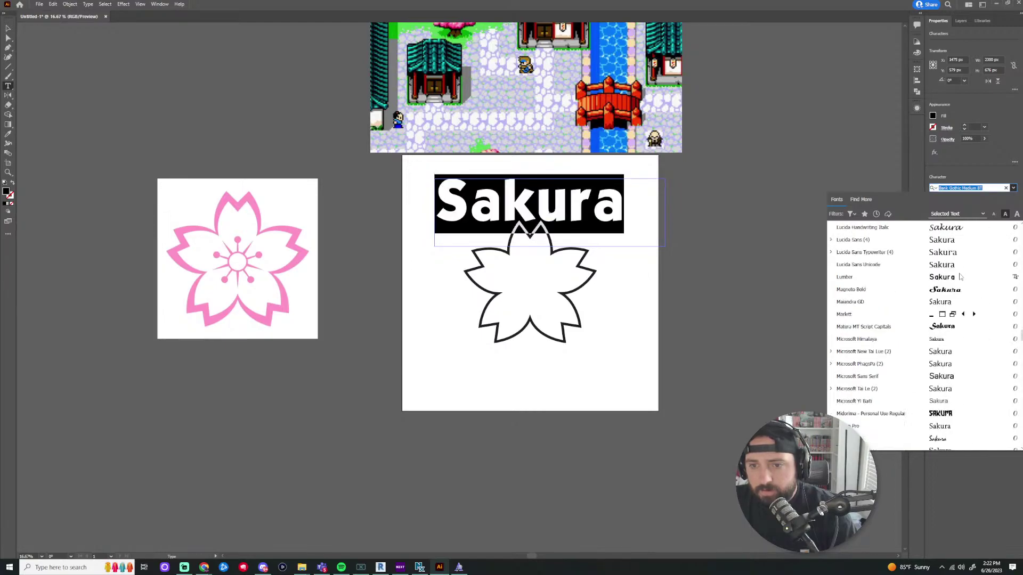
pyautogui.scroll(-2, 936, 345)
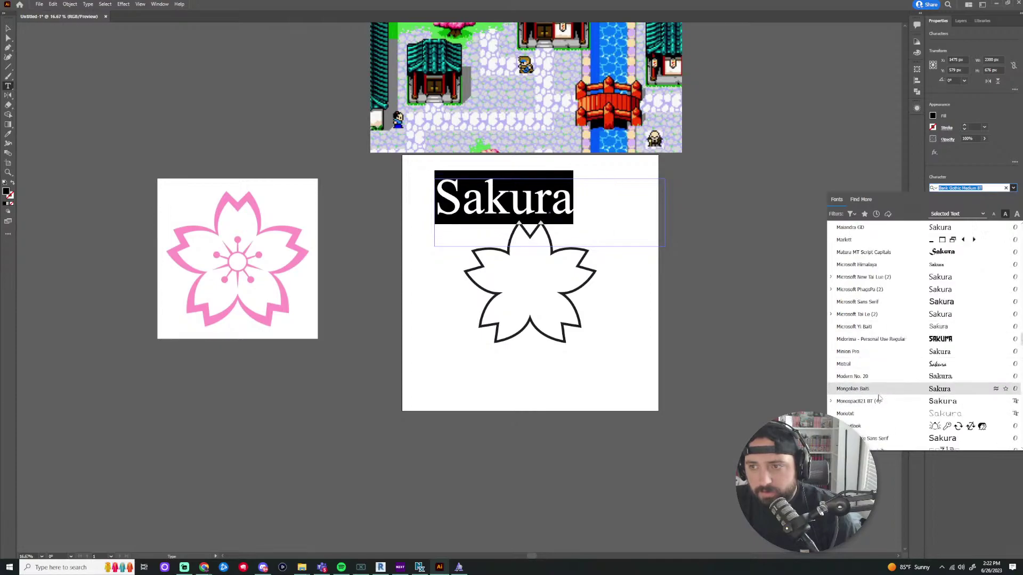
pyautogui.scroll(-4, 879, 396)
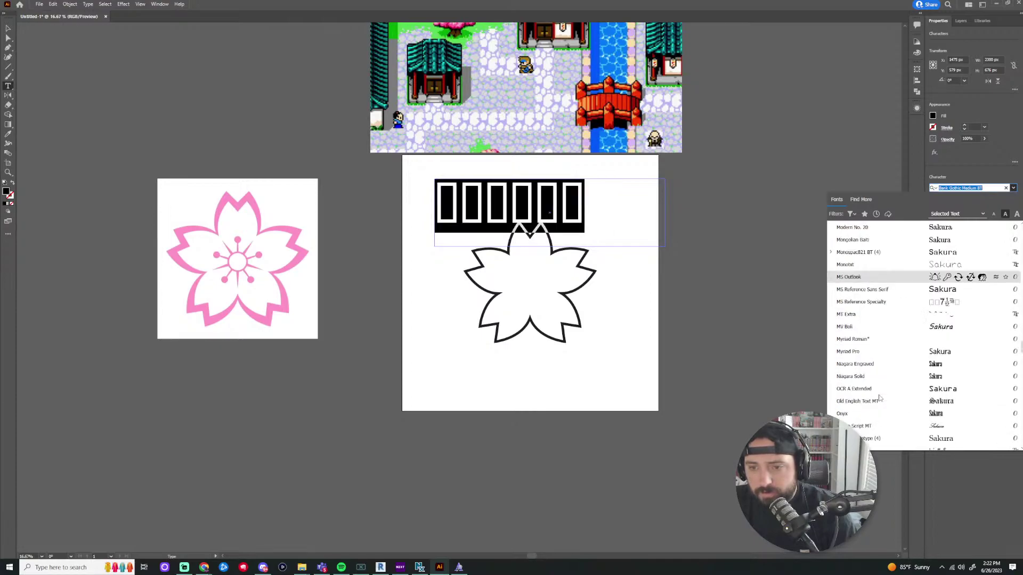
pyautogui.scroll(2, 885, 351)
pyautogui.click(895, 312)
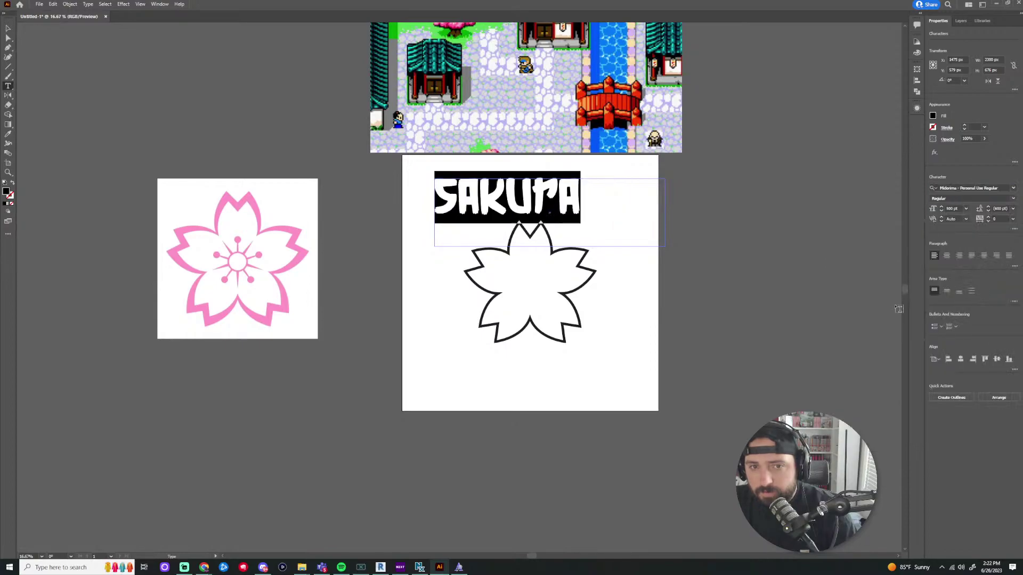
# Replace the lowercase r in the title word with a capital R
pyautogui.click(533, 206)
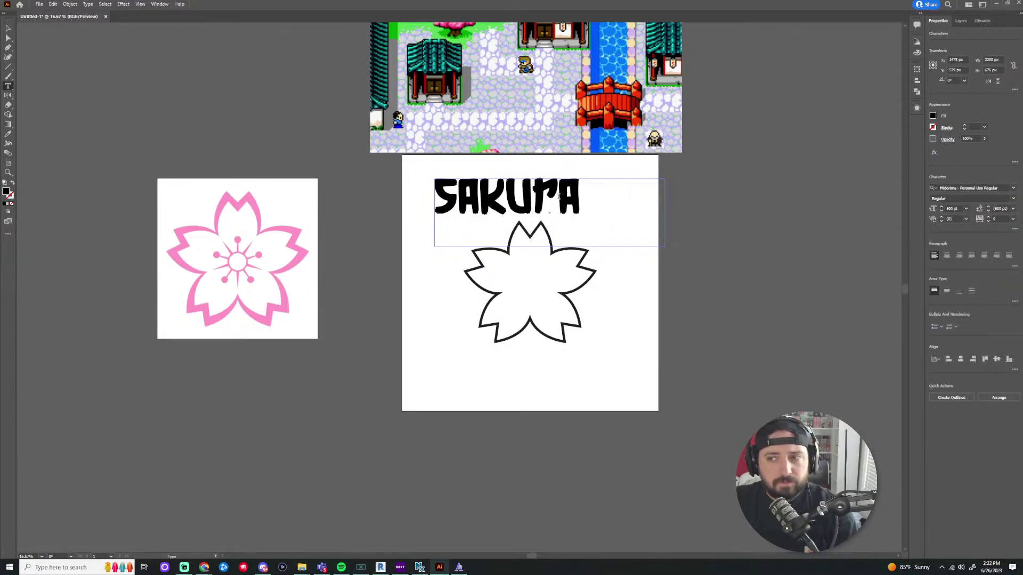
pyautogui.moveTo(561, 195); pyautogui.dragTo(534, 197)
pyautogui.press('Right')
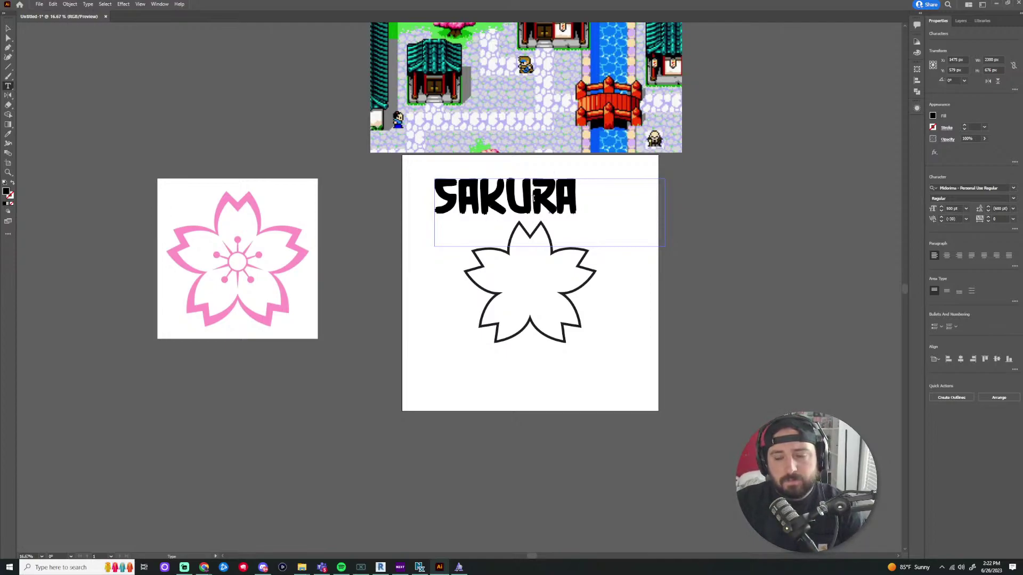
# Retype the letters after the S in the title so SAKURA ends with the tailed alternate form of the A
pyautogui.hotkey('ctrl', 'a')
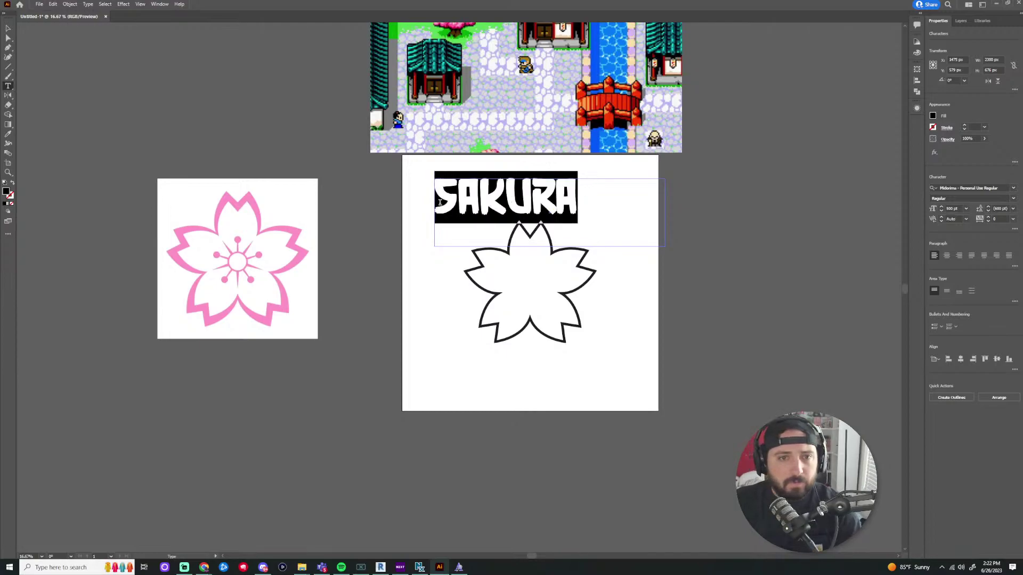
pyautogui.click(584, 201)
pyautogui.moveTo(584, 201); pyautogui.dragTo(462, 199)
pyautogui.write('AK')
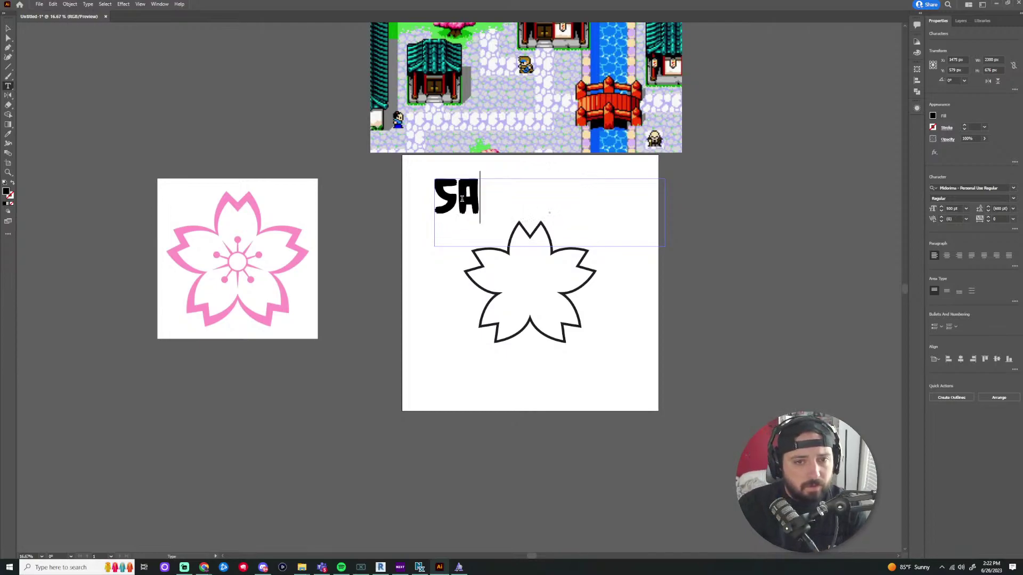
pyautogui.write('URA')
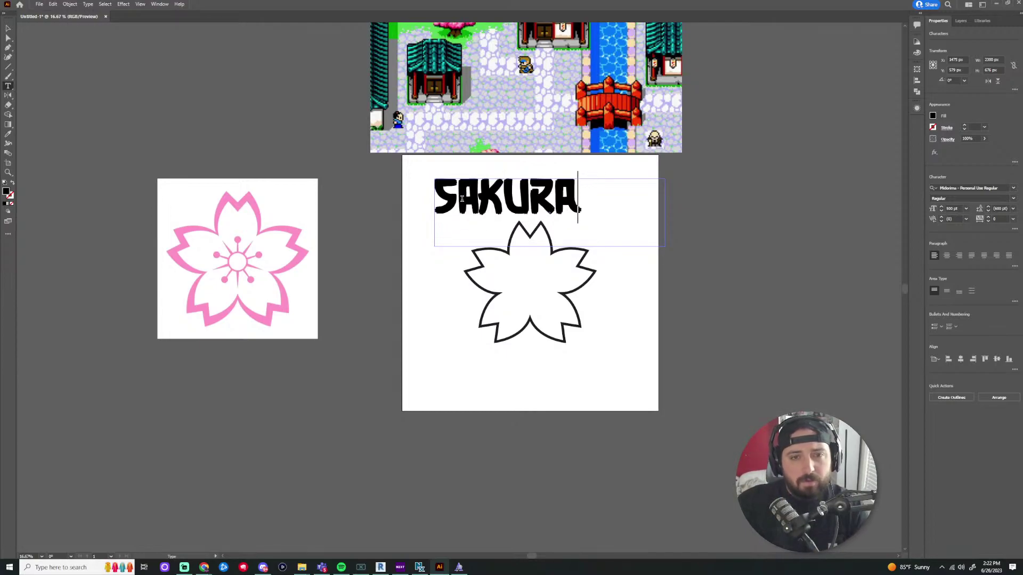
pyautogui.moveTo(606, 204); pyautogui.dragTo(451, 205)
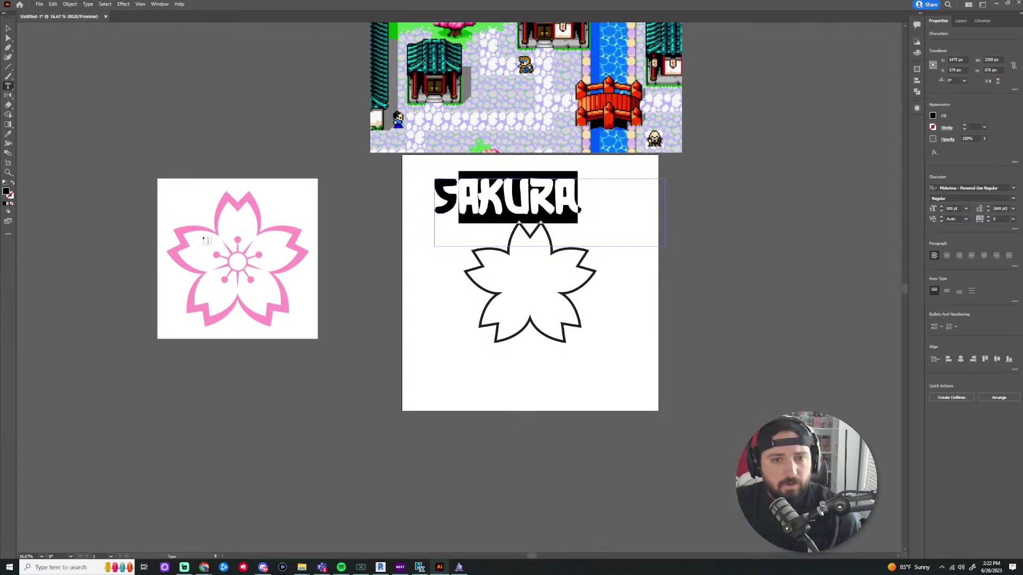
pyautogui.click(416, 276)
pyautogui.click(6, 30)
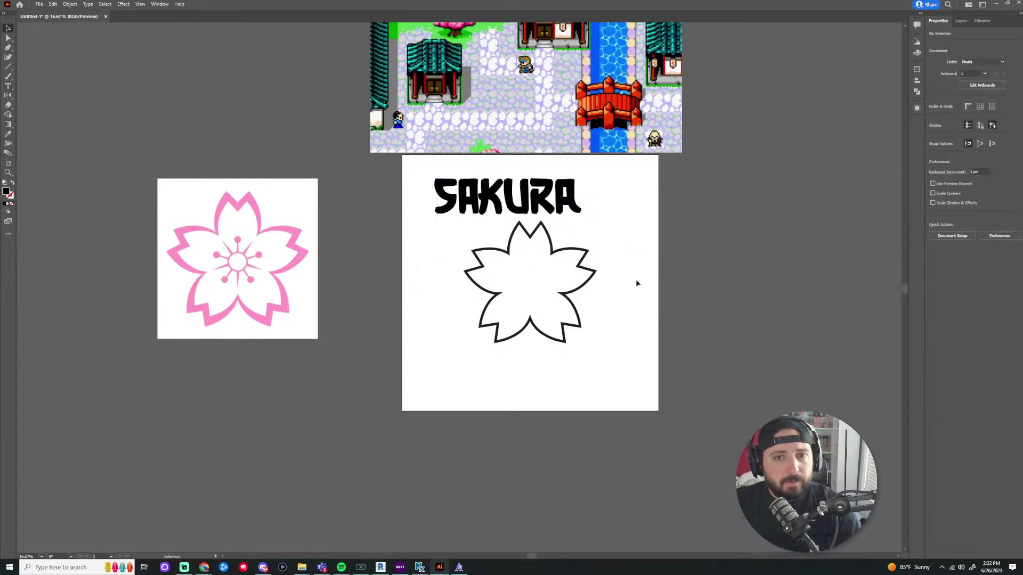
# Give the SAKURA title a black stroke and remove its fill so only the letter outlines remain
pyautogui.scroll(1, 610, 245)
pyautogui.click(580, 221)
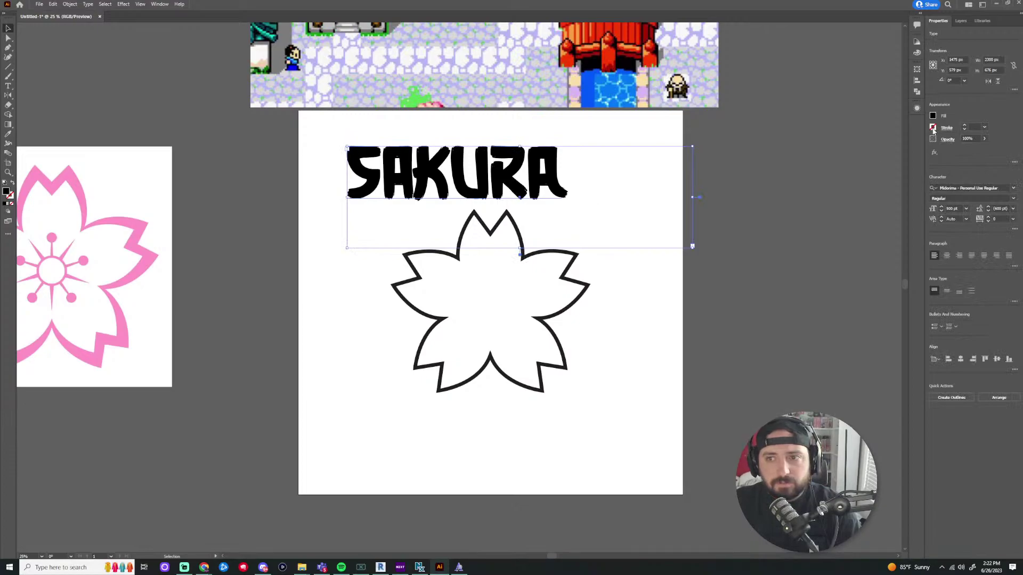
pyautogui.click(932, 128)
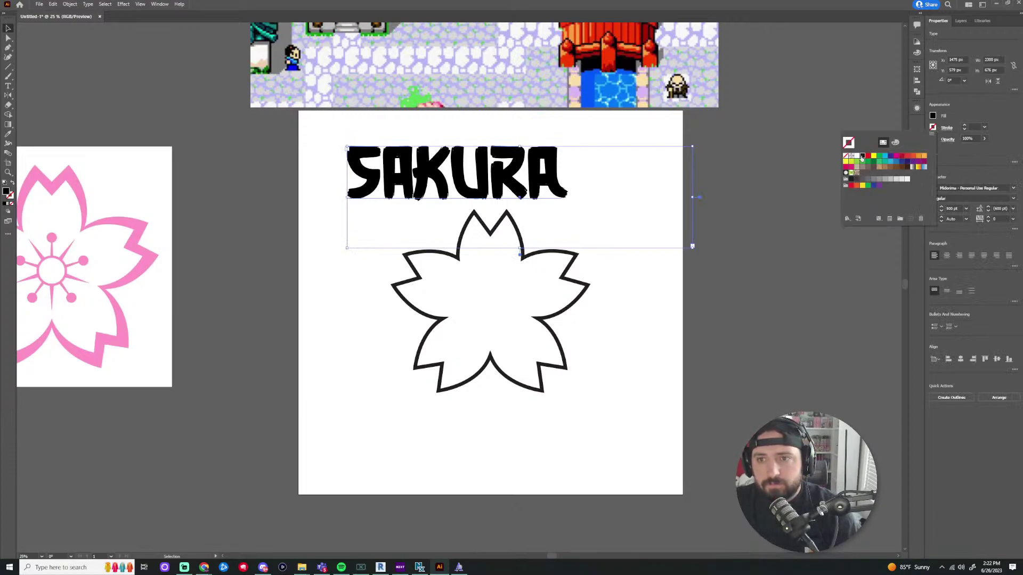
pyautogui.click(862, 156)
pyautogui.click(932, 116)
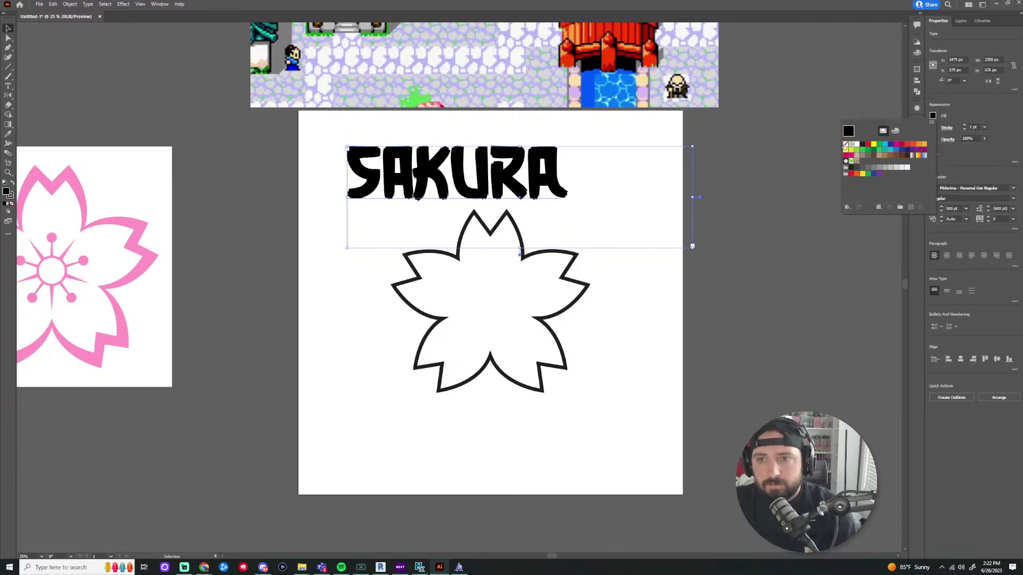
pyautogui.click(846, 145)
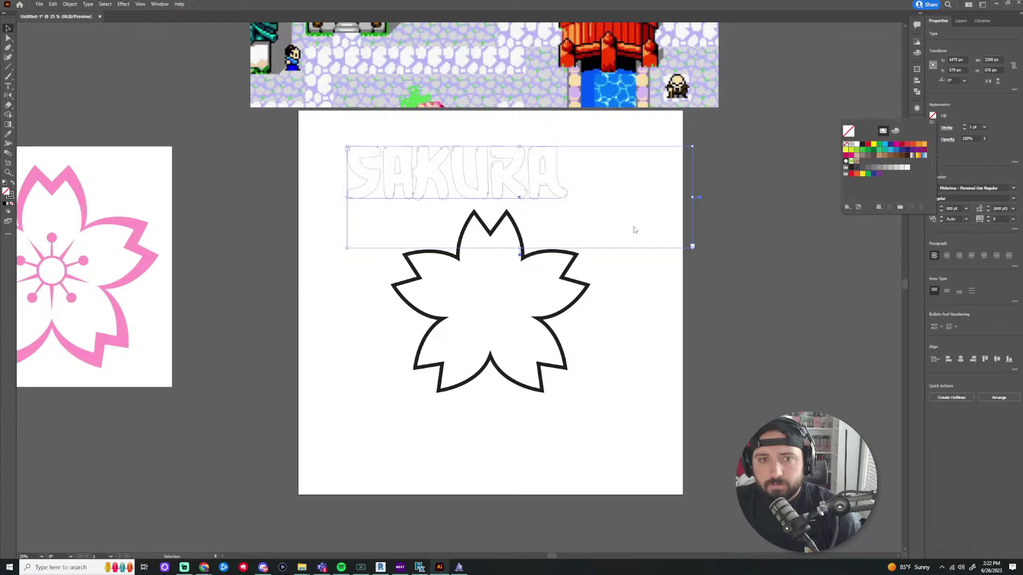
# Raise the SAKURA title's stroke weight to 10 pt
pyautogui.click(966, 129)
pyautogui.click(964, 127)
pyautogui.click(964, 127)
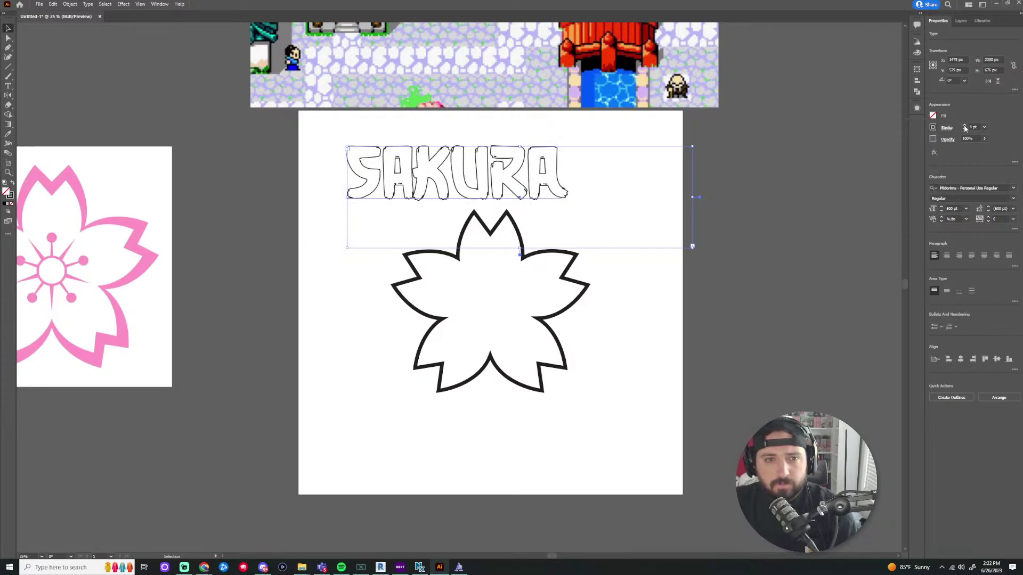
pyautogui.click(964, 127)
pyautogui.click(964, 127)
pyautogui.click(964, 127)
pyautogui.click(964, 127)
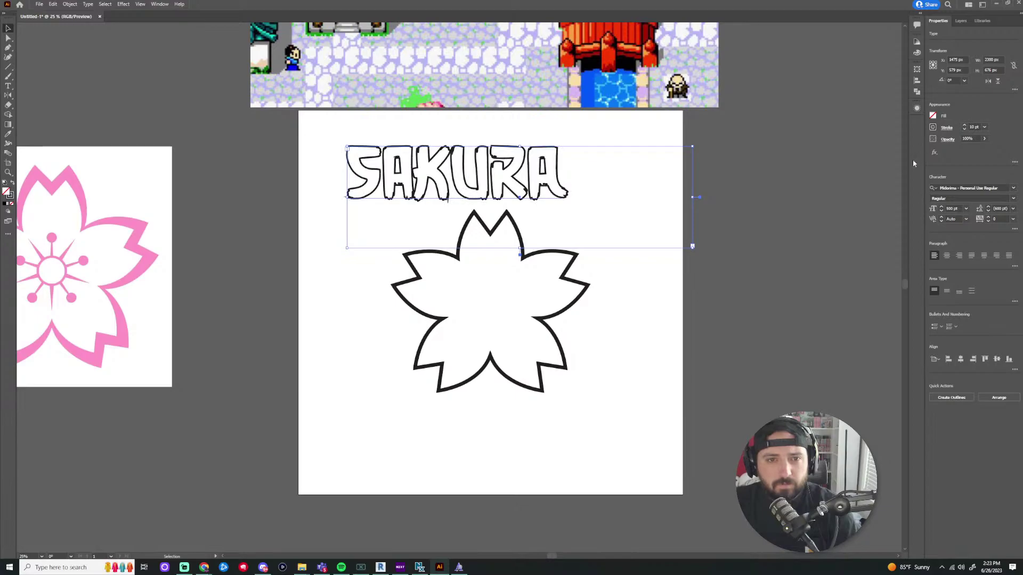
pyautogui.click(617, 314)
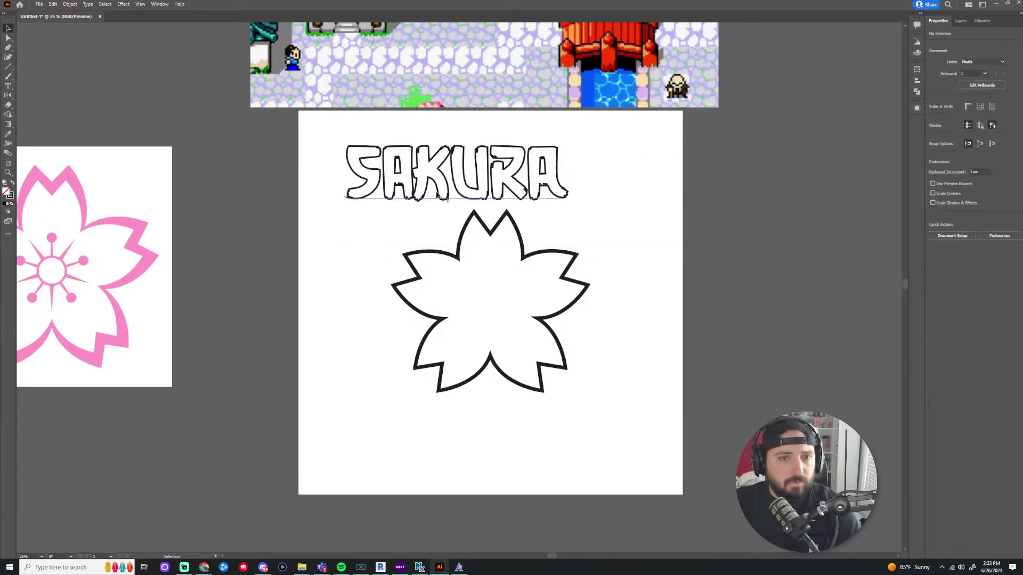
# Try the title across the middle of the flower, and place it above the flower, roughly centred over the petals
pyautogui.moveTo(439, 196); pyautogui.dragTo(484, 337)
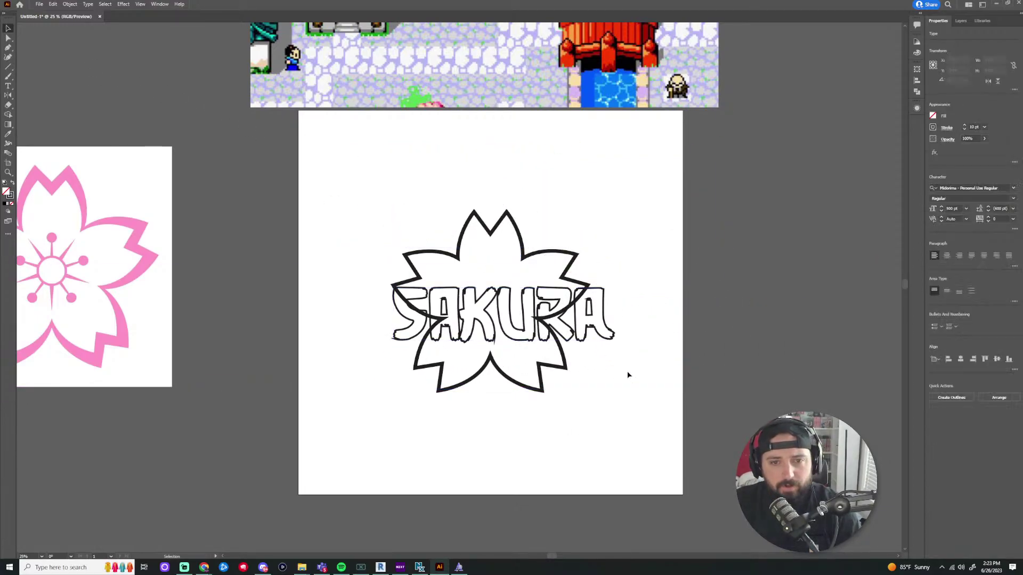
pyautogui.click(620, 356)
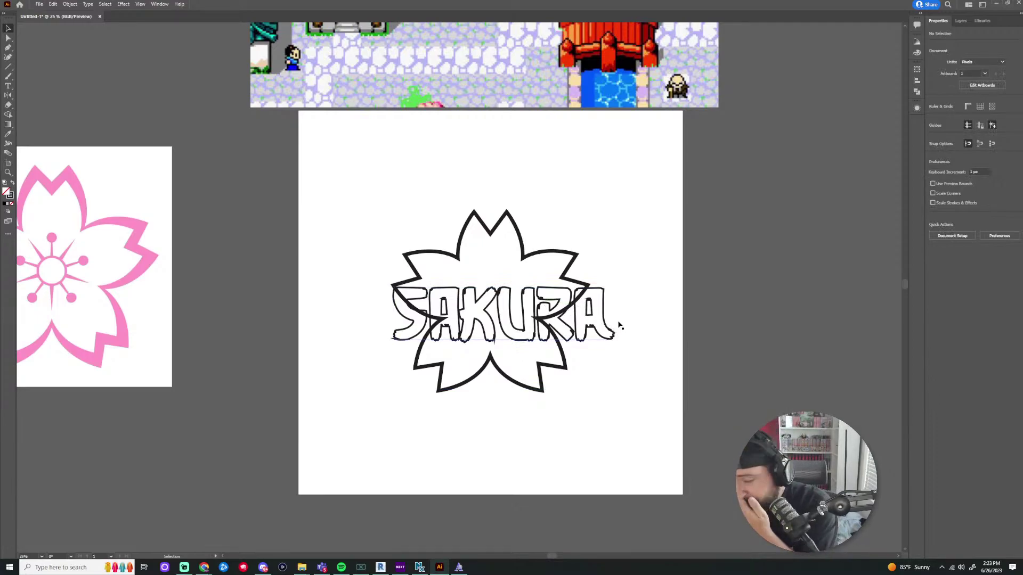
pyautogui.moveTo(598, 343); pyautogui.dragTo(599, 207)
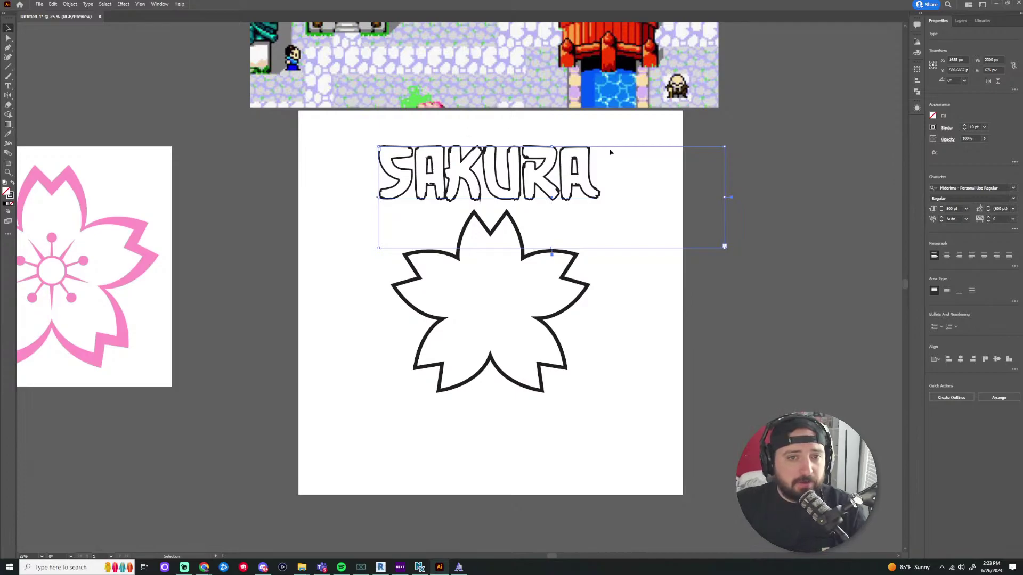
# Expand the title text with Object and Fill enabled, and ungroup the result into separate letters
pyautogui.click(69, 4)
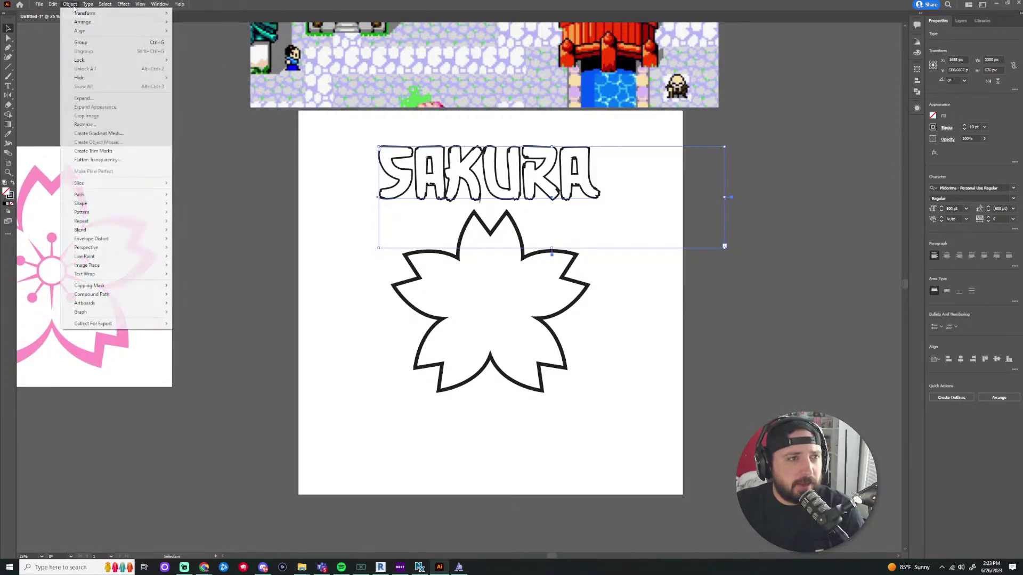
pyautogui.click(83, 98)
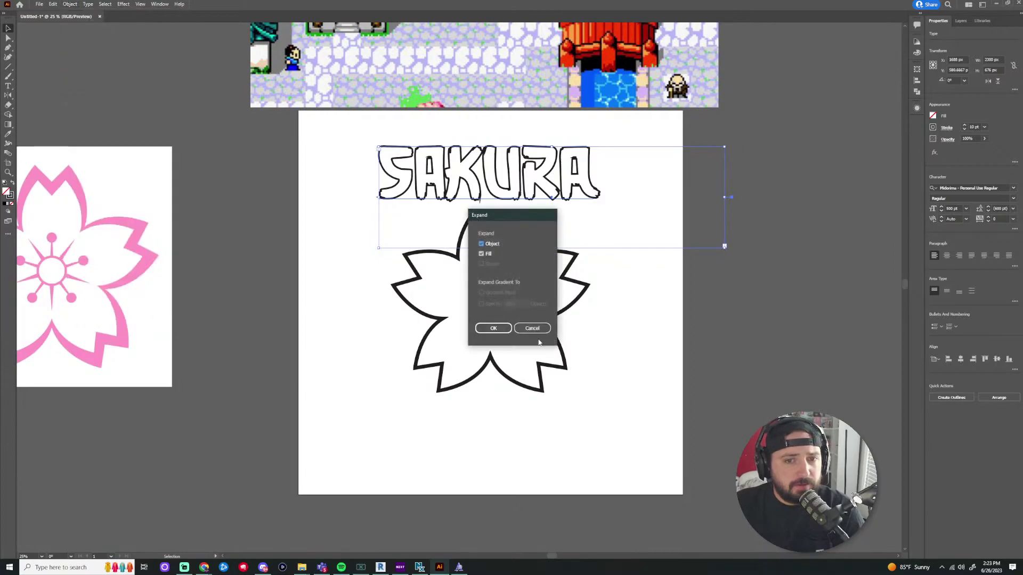
pyautogui.click(500, 330)
pyautogui.click(671, 247)
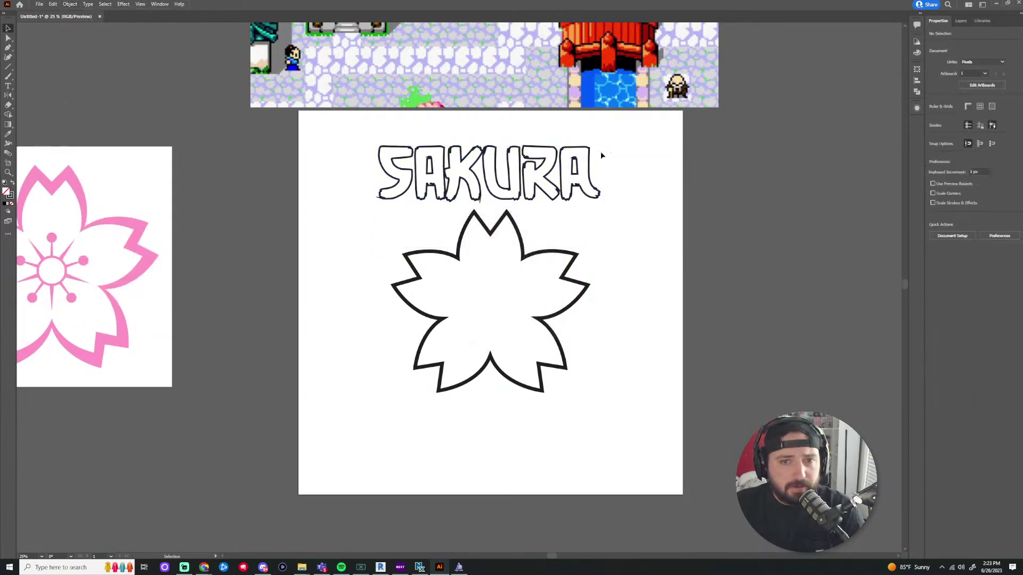
pyautogui.moveTo(394, 166); pyautogui.dragTo(348, 253)
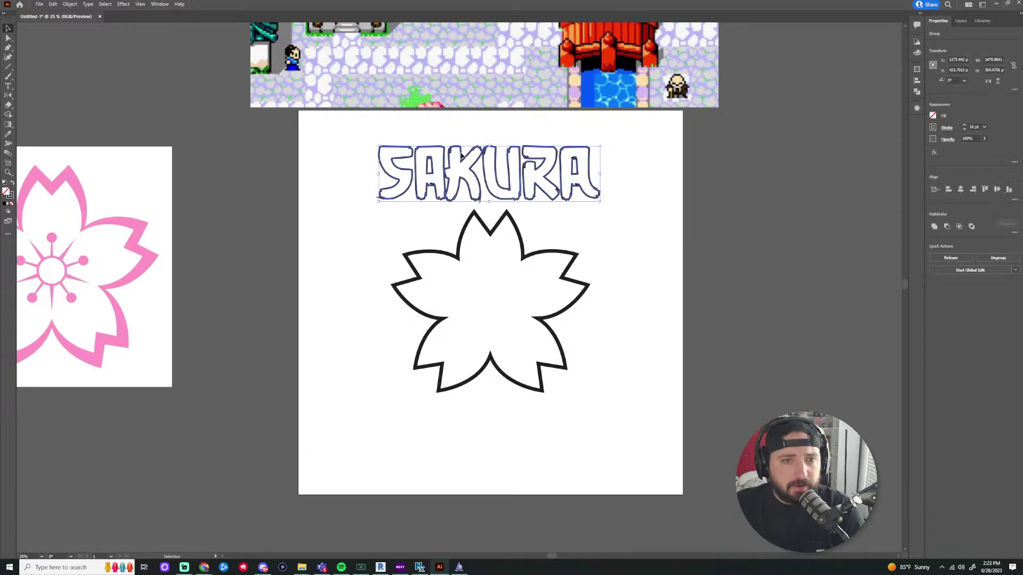
pyautogui.click(75, 5)
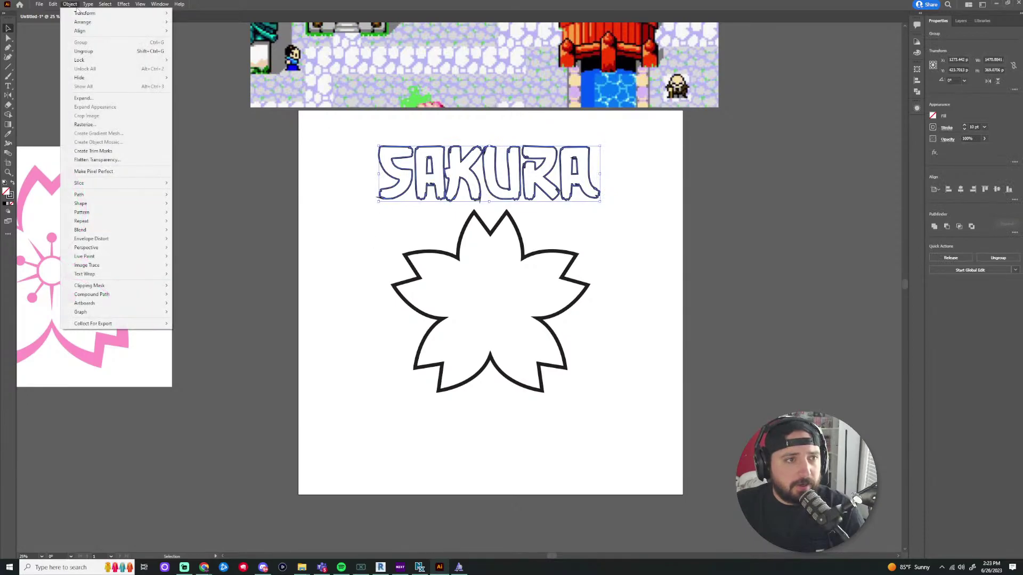
pyautogui.click(83, 51)
pyautogui.click(564, 219)
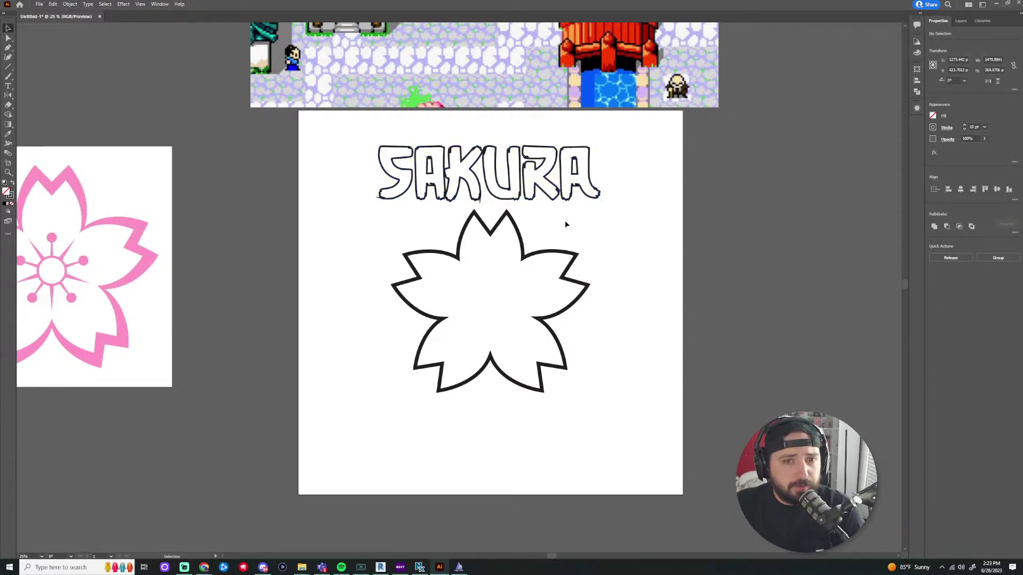
# Enlarge the first letter S outward and downward to about 635 px tall, keeping its top level with the other letters
pyautogui.click(376, 203)
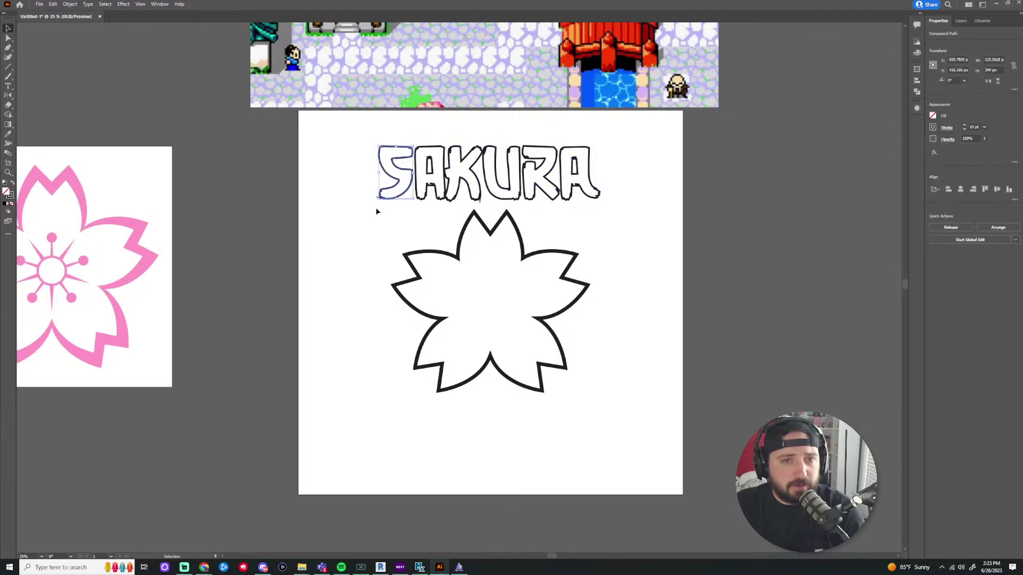
pyautogui.moveTo(377, 201); pyautogui.dragTo(345, 243)
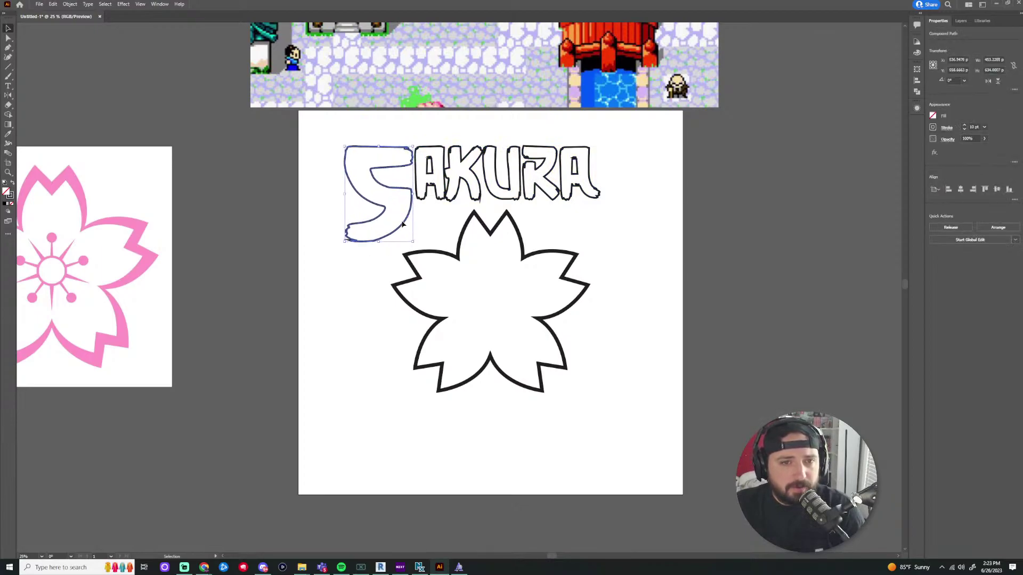
pyautogui.click(596, 238)
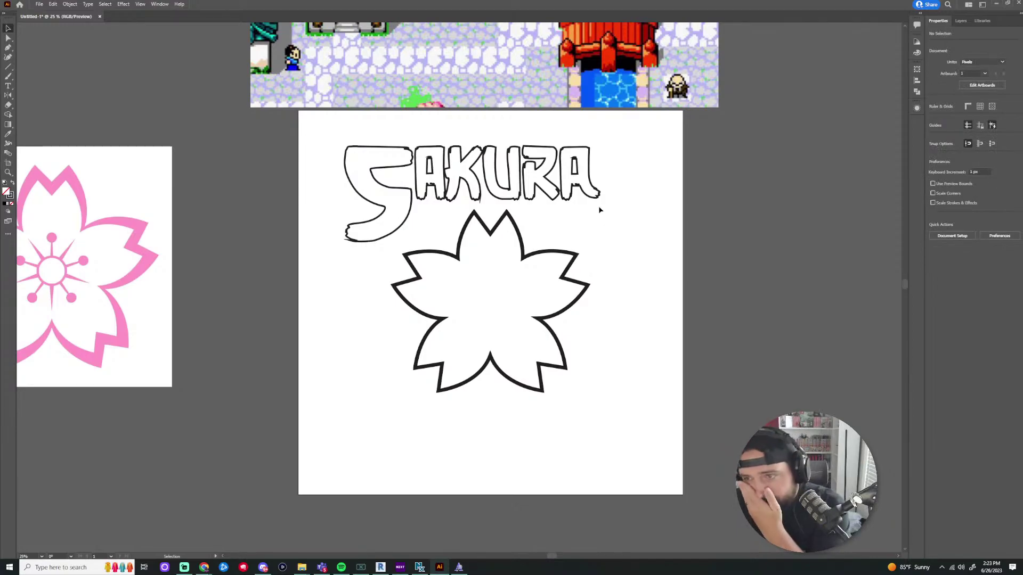
pyautogui.moveTo(655, 155); pyautogui.dragTo(315, 198)
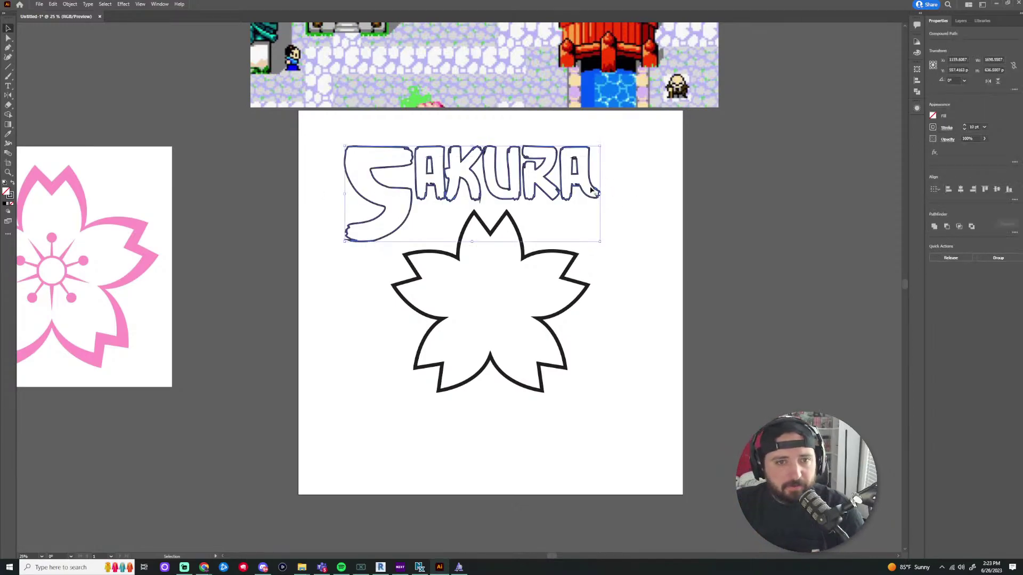
pyautogui.moveTo(515, 216); pyautogui.dragTo(546, 196)
pyautogui.click(631, 220)
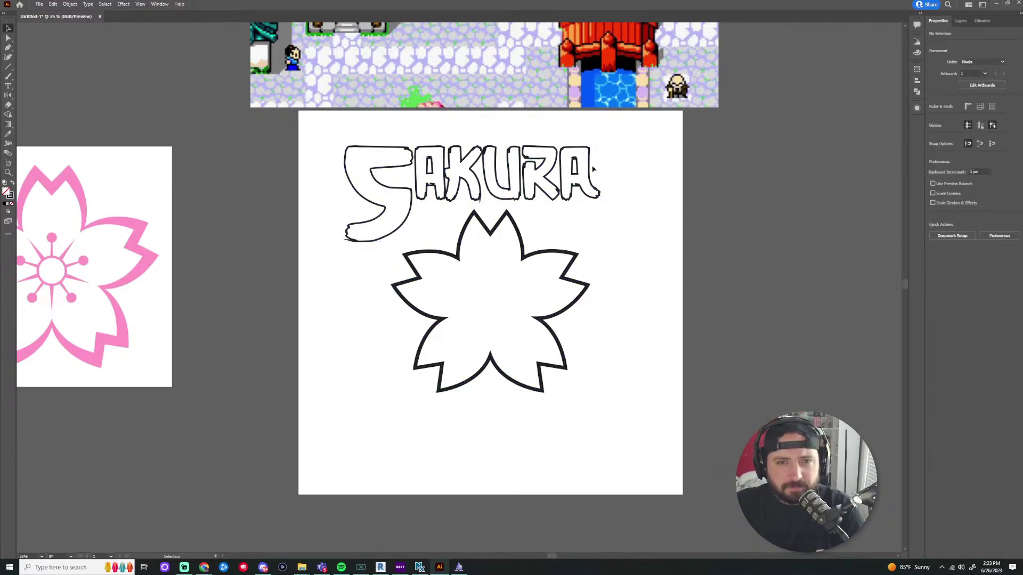
# Enlarge the final A slightly outward and downward so its legs extend below the middle letters
pyautogui.click(599, 172)
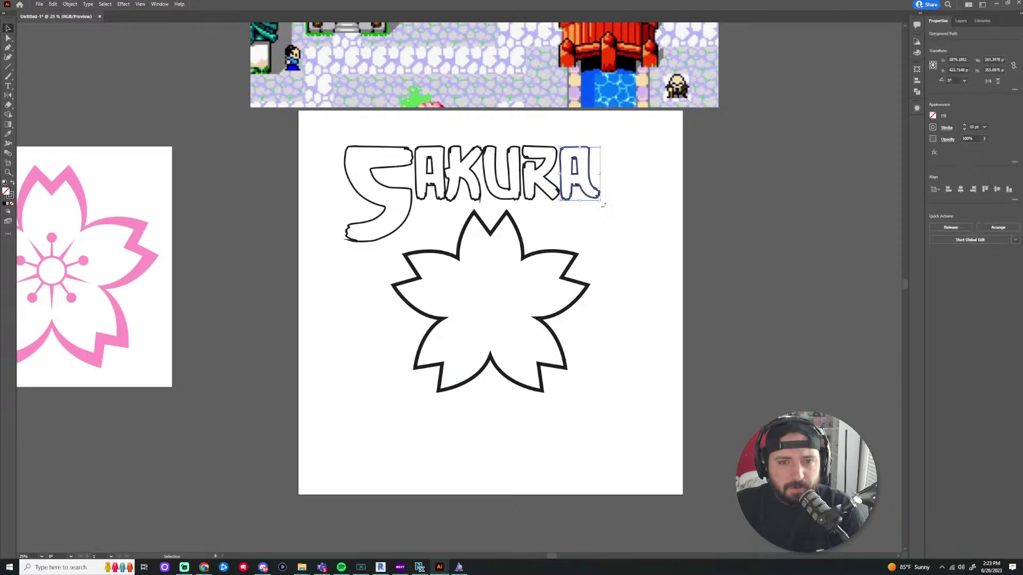
pyautogui.moveTo(601, 200); pyautogui.dragTo(642, 244)
pyautogui.hotkey('ctrl', 'z')
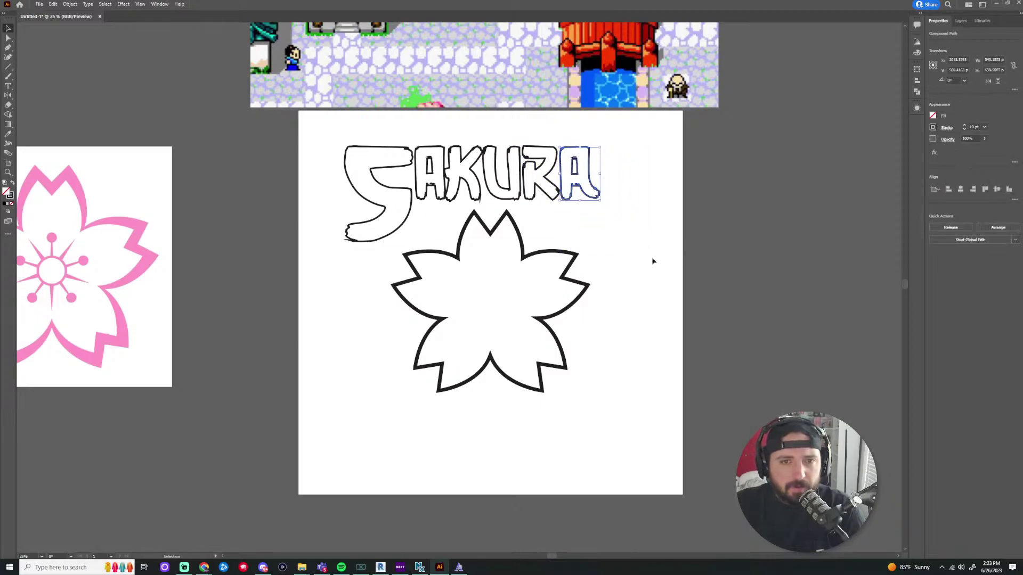
pyautogui.moveTo(601, 200); pyautogui.dragTo(617, 219)
pyautogui.click(648, 273)
pyautogui.scroll(-3, 634, 253)
pyautogui.scroll(2, 464, 234)
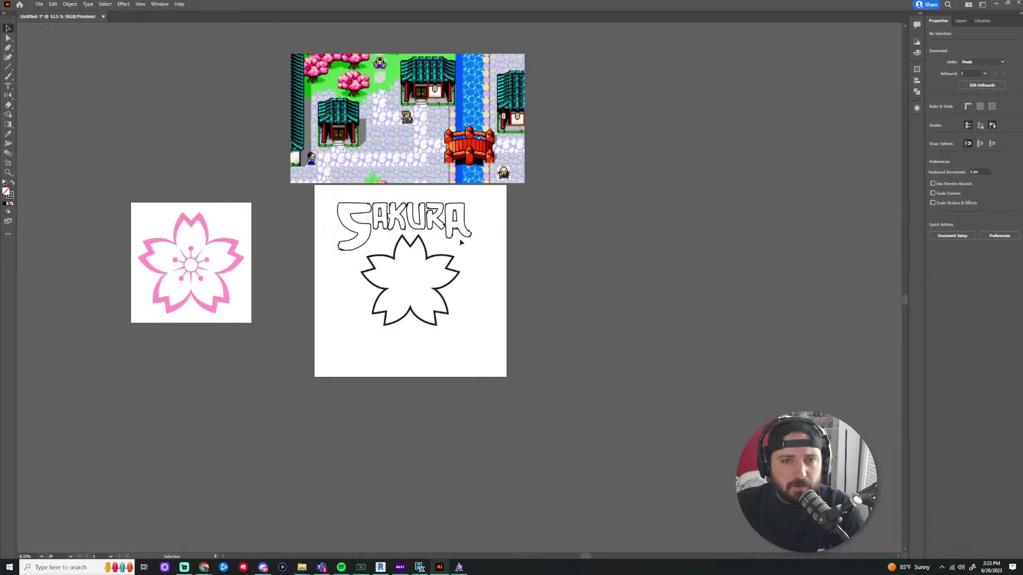
# Move all the title letters together off the artboard onto the empty canvas beside it, opposite the pink blossom reference
pyautogui.click(298, 221)
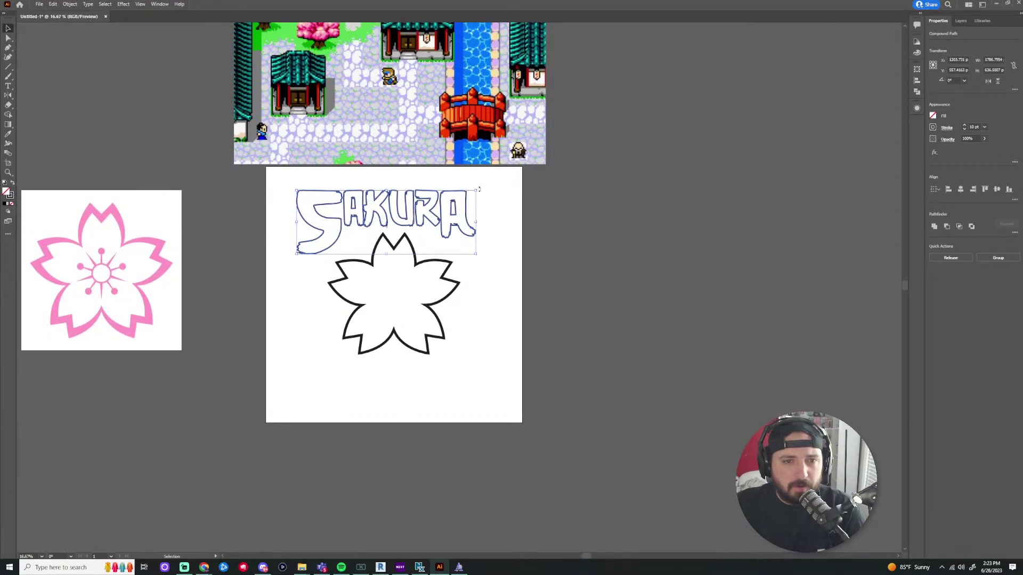
pyautogui.moveTo(478, 192); pyautogui.dragTo(471, 173)
pyautogui.hotkey('ctrl', 'z')
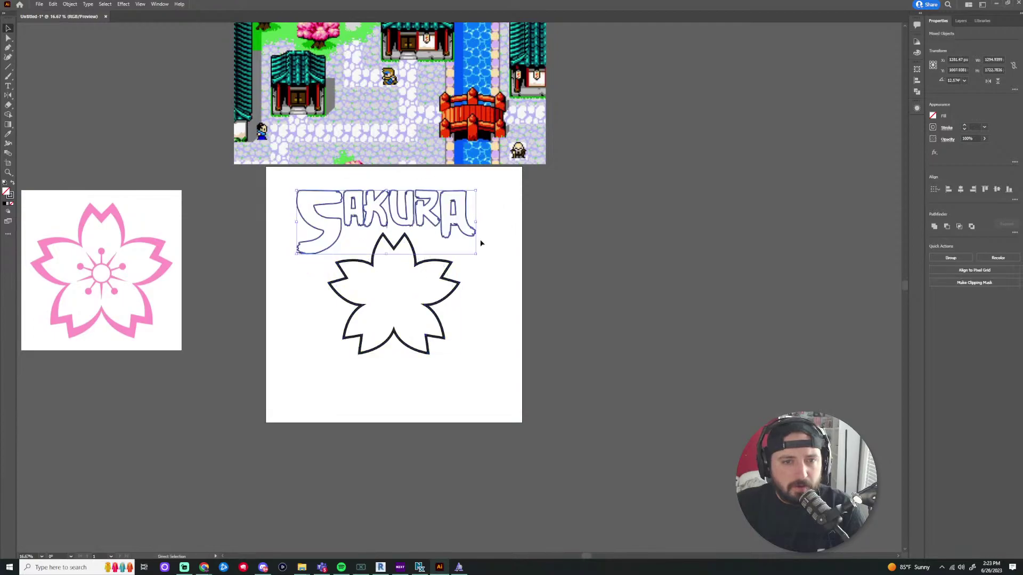
pyautogui.moveTo(466, 211); pyautogui.dragTo(719, 245)
pyautogui.click(502, 332)
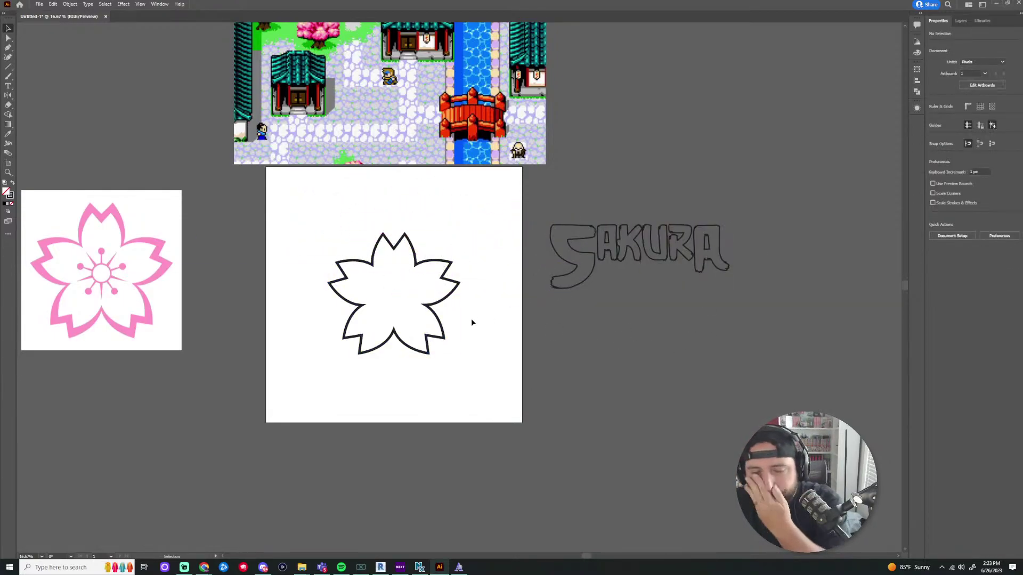
# Duplicate the outlined blossom and place the copy off the artboard, beneath the SAKURA title
pyautogui.scroll(1, 420, 313)
pyautogui.scroll(1, 418, 311)
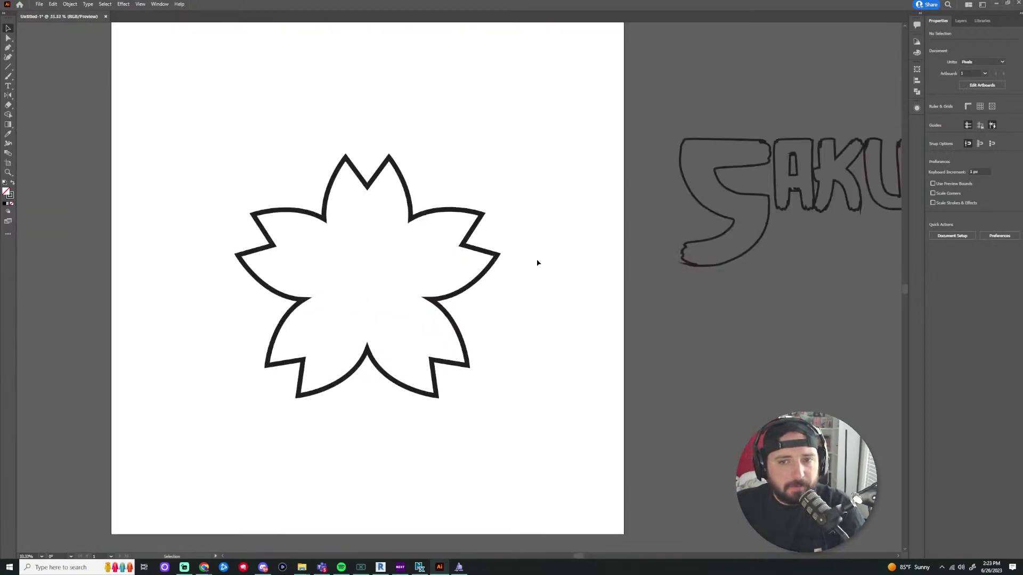
pyautogui.click(472, 229)
pyautogui.scroll(-3, 520, 228)
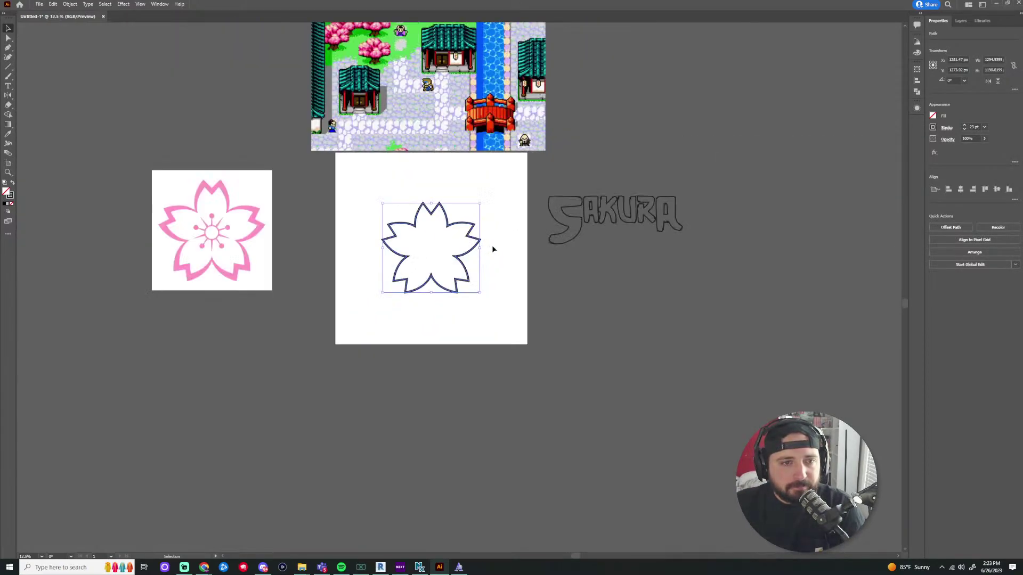
pyautogui.scroll(2, 297, 231)
pyautogui.scroll(-2, 407, 231)
pyautogui.scroll(2, 478, 252)
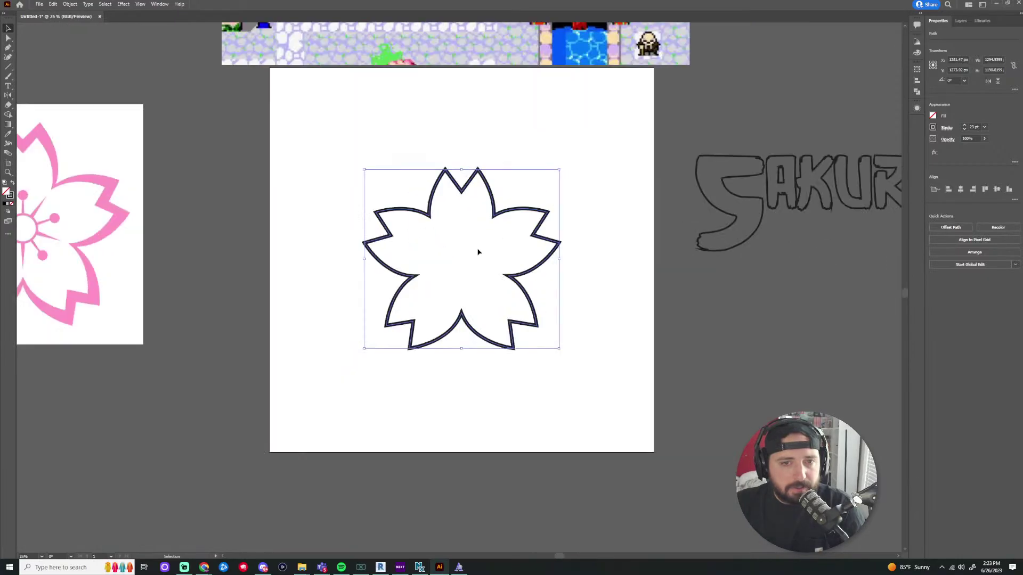
pyautogui.click(597, 367)
pyautogui.click(525, 292)
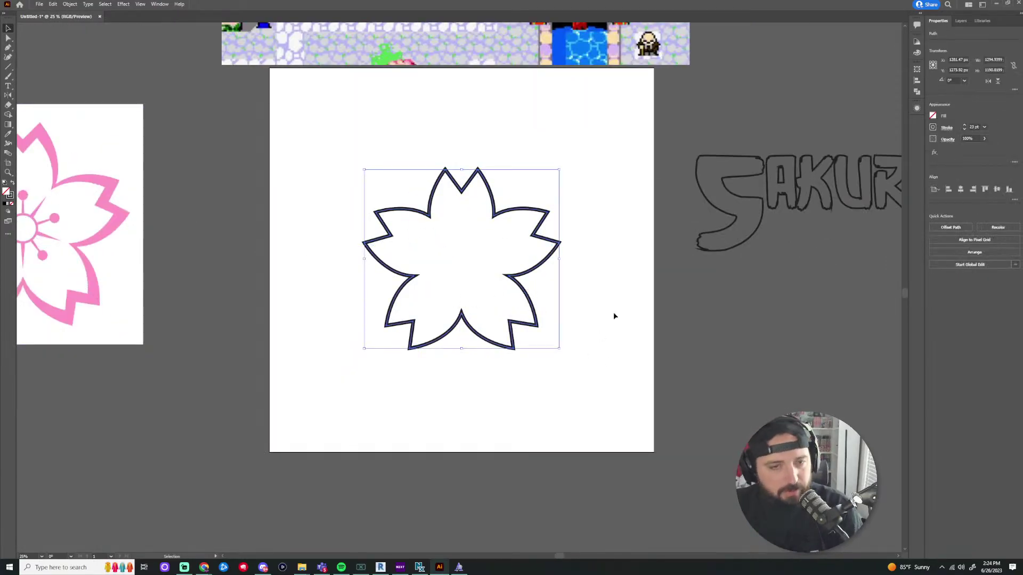
pyautogui.hotkey('ctrl', 'c')
pyautogui.hotkey('ctrl', 'v')
pyautogui.moveTo(535, 315); pyautogui.dragTo(744, 393)
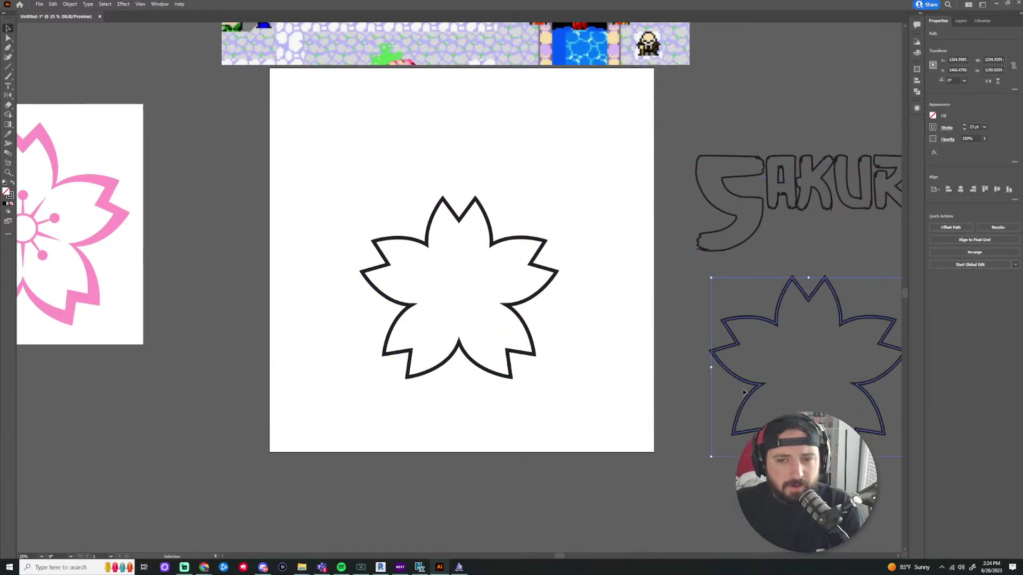
# Move the original blossom slightly higher on the artboard
pyautogui.scroll(-2, 612, 322)
pyautogui.click(557, 316)
pyautogui.scroll(2, 559, 319)
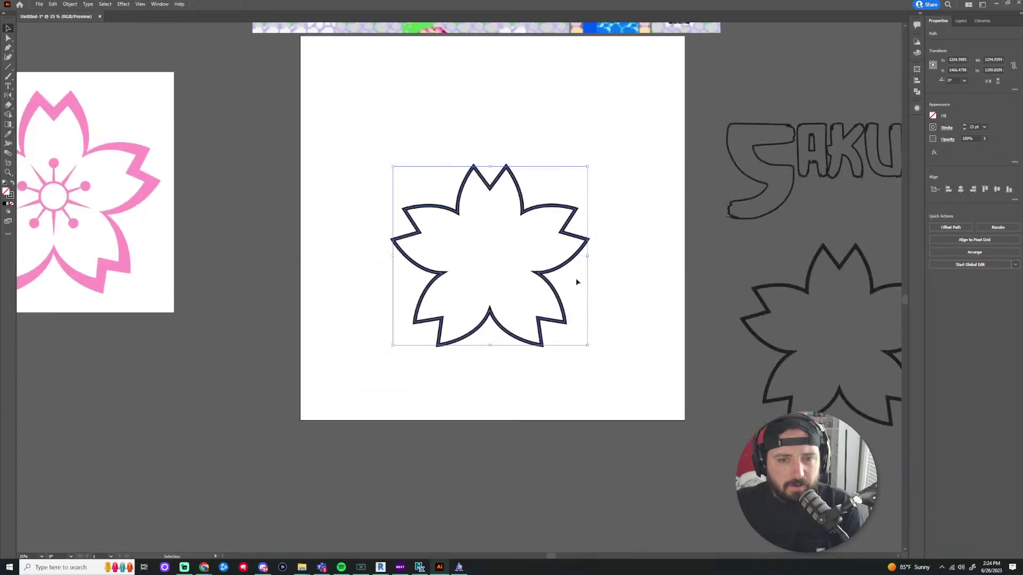
pyautogui.moveTo(550, 288); pyautogui.dragTo(547, 244)
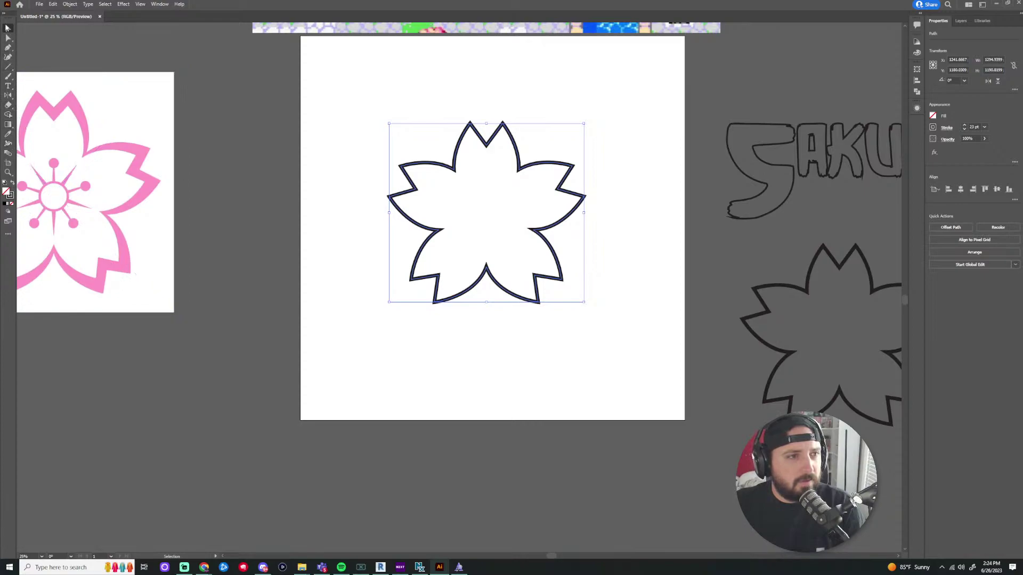
# Cut the blossom diagonally in two with the Eraser, rising from the left inner notch to the right petal, and shift both pieces up and left
pyautogui.click(10, 106)
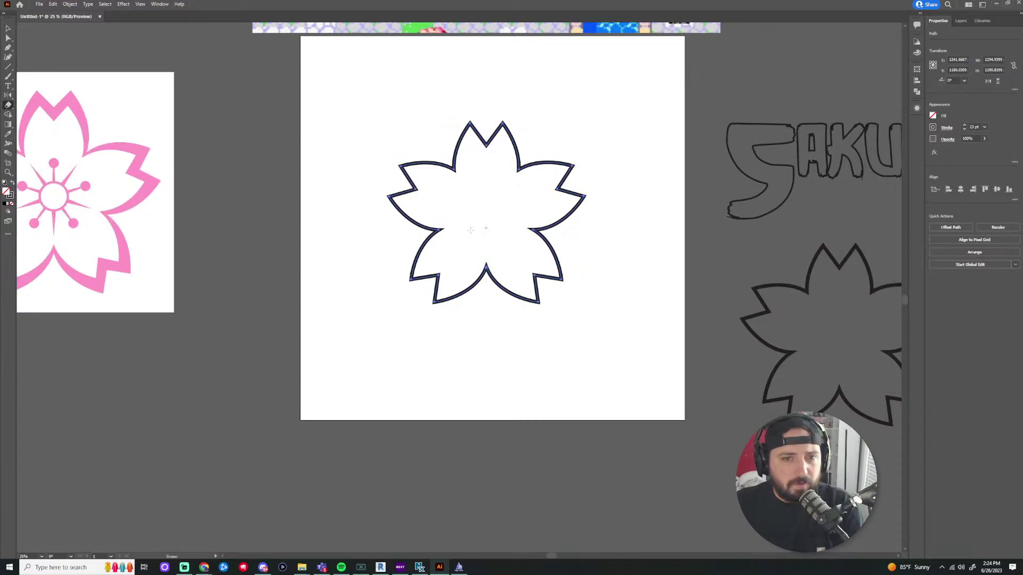
pyautogui.moveTo(419, 235); pyautogui.dragTo(574, 192)
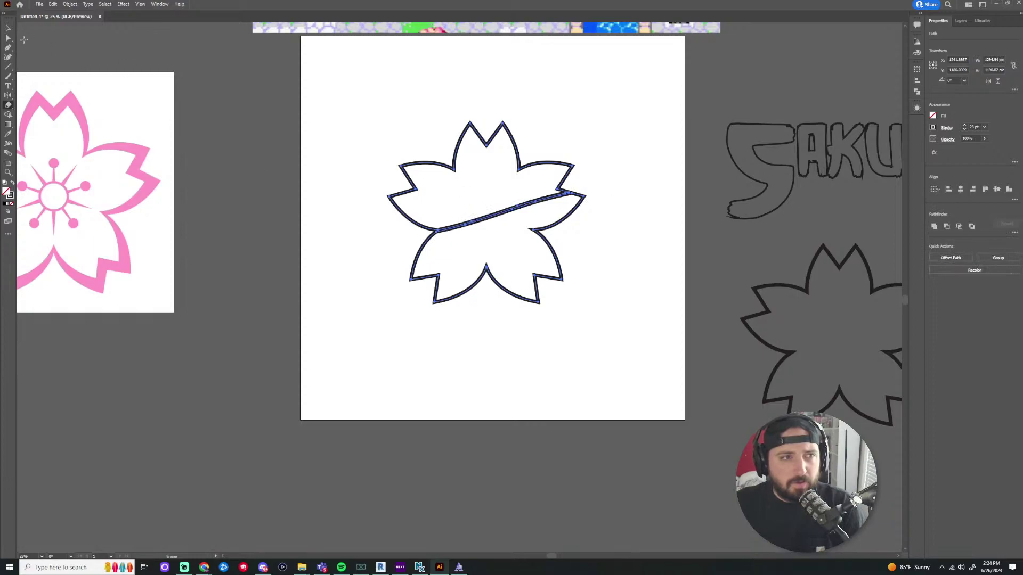
pyautogui.click(9, 29)
pyautogui.moveTo(452, 171); pyautogui.dragTo(441, 154)
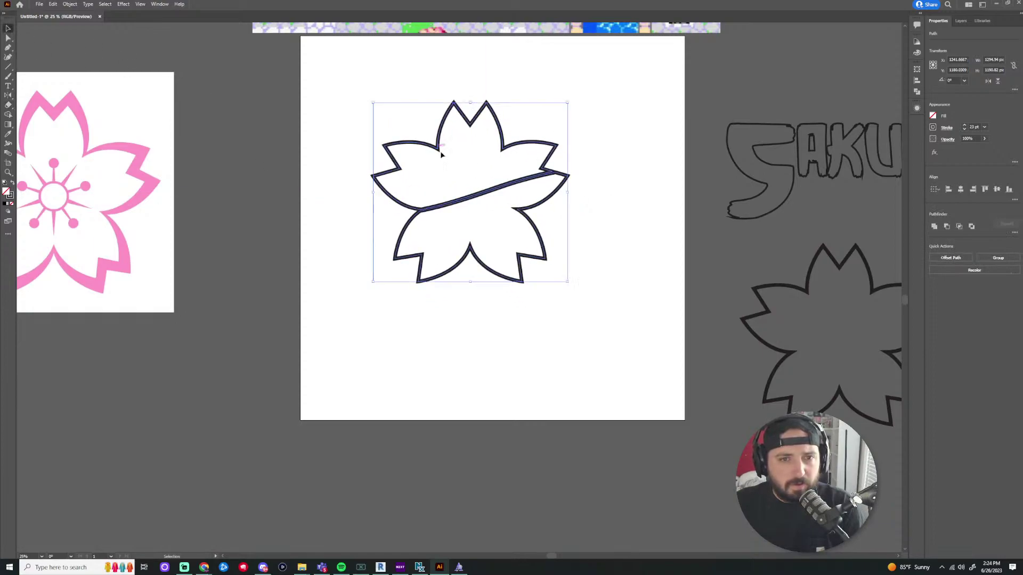
# Separate the two blossom pieces vertically, offsetting the lower one to the right and leaving a diagonal gap between them
pyautogui.click(586, 125)
pyautogui.click(502, 132)
pyautogui.moveTo(502, 133); pyautogui.dragTo(501, 110)
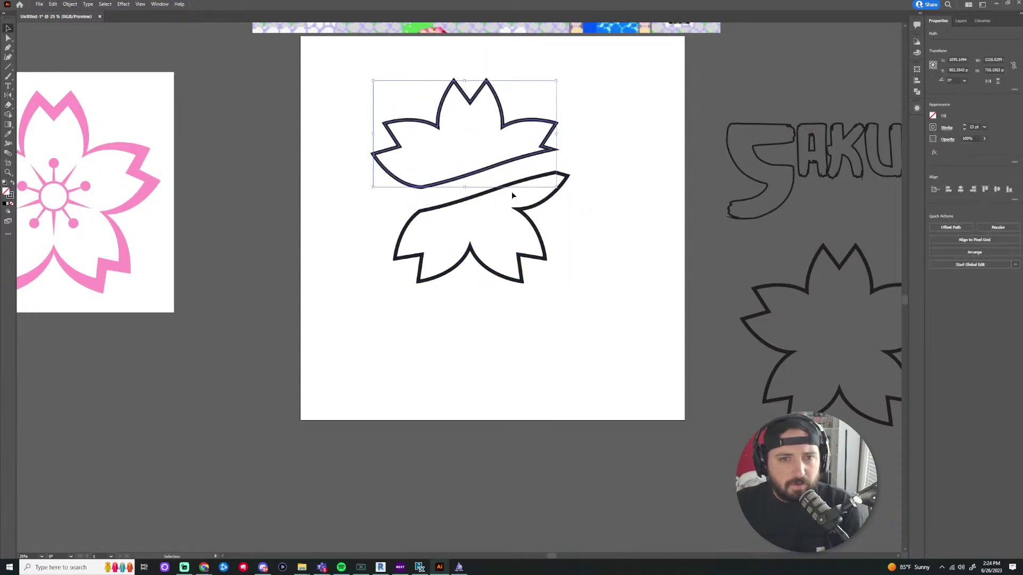
pyautogui.moveTo(527, 215); pyautogui.dragTo(557, 260)
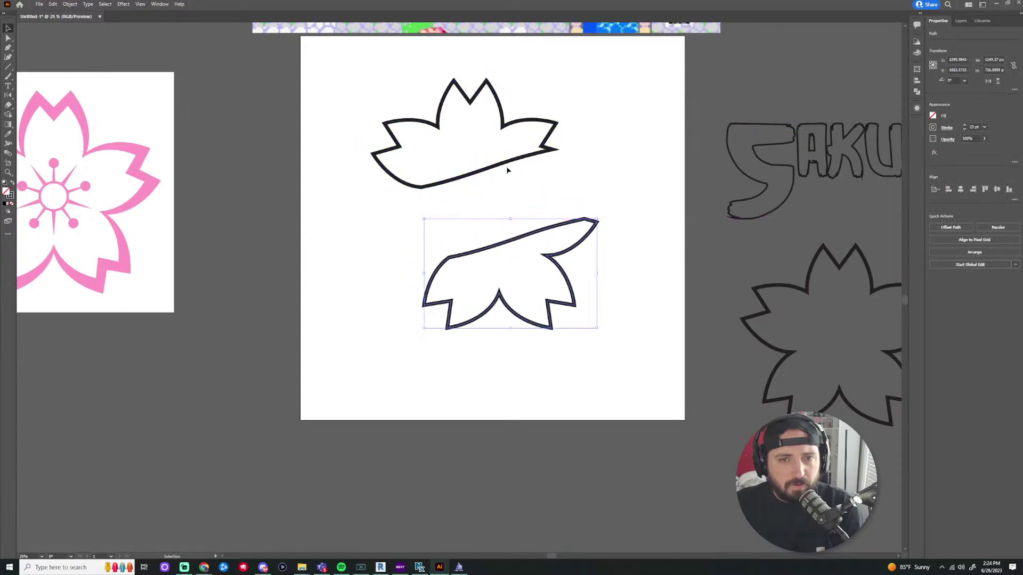
pyautogui.moveTo(495, 169); pyautogui.dragTo(501, 181)
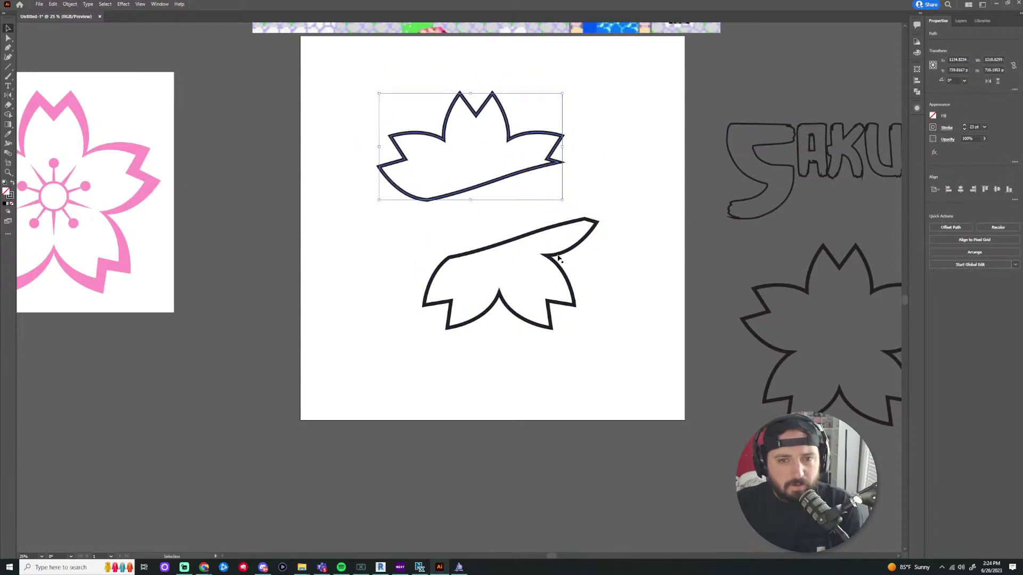
pyautogui.moveTo(558, 257); pyautogui.dragTo(558, 263)
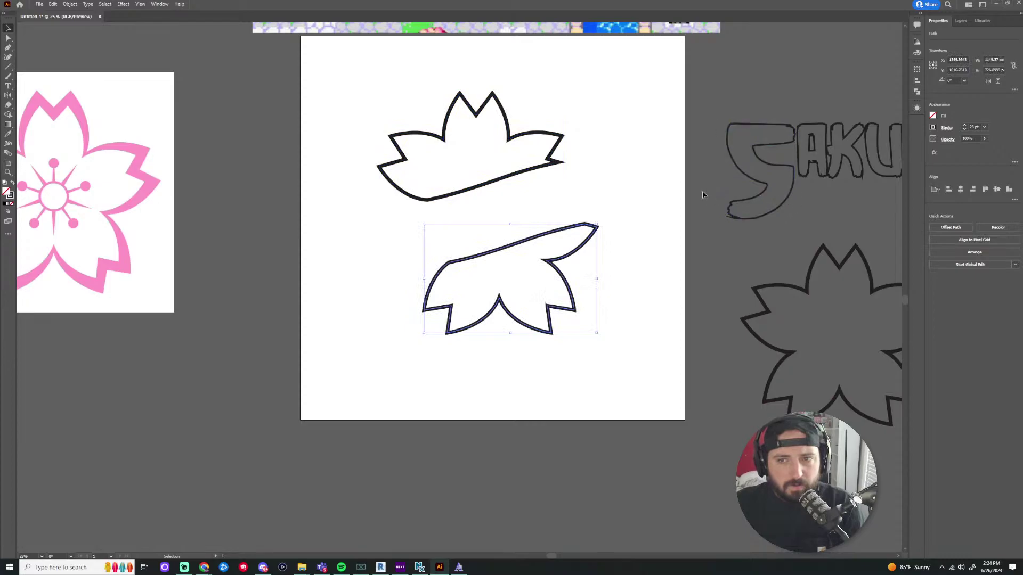
# Move all the SAKURA title letters together onto the artboard, between the upper and lower blossom halves
pyautogui.hotkey('ctrl', '-')
pyautogui.click(449, 187)
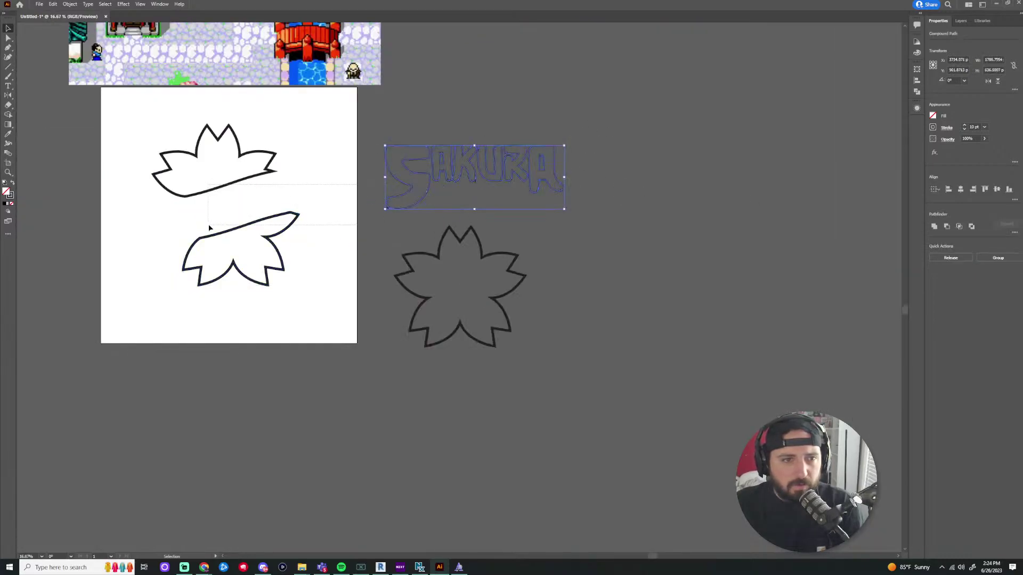
pyautogui.moveTo(209, 224); pyautogui.dragTo(209, 224)
pyautogui.moveTo(554, 187); pyautogui.dragTo(589, 155)
pyautogui.moveTo(425, 159); pyautogui.dragTo(196, 209)
pyautogui.hotkey('ctrl', '+')
pyautogui.hotkey('ctrl', '+')
pyautogui.moveTo(422, 163); pyautogui.dragTo(607, 213)
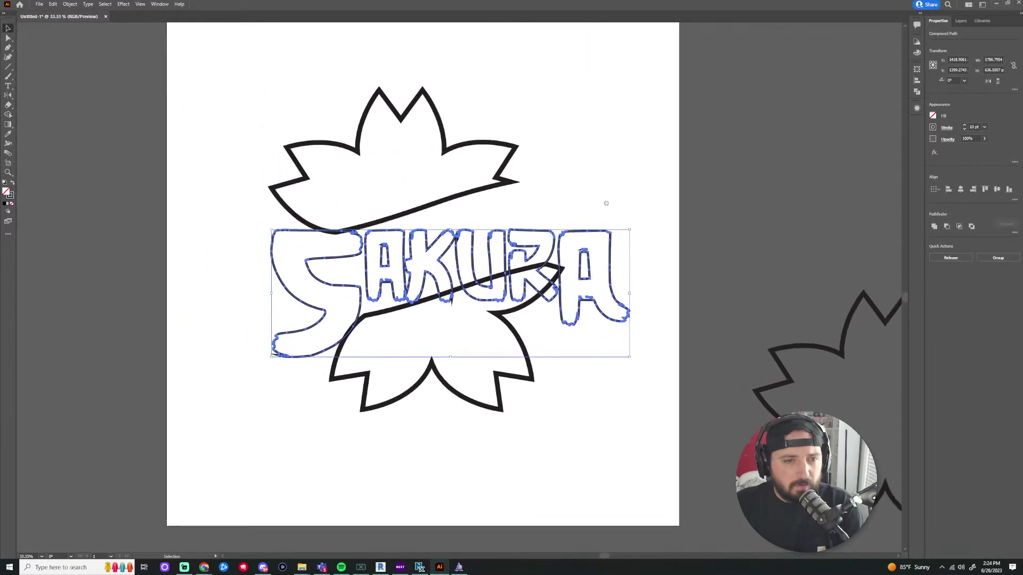
# Try to shrink the upper and lower blossom halves separately and position them around the title
pyautogui.click(456, 197)
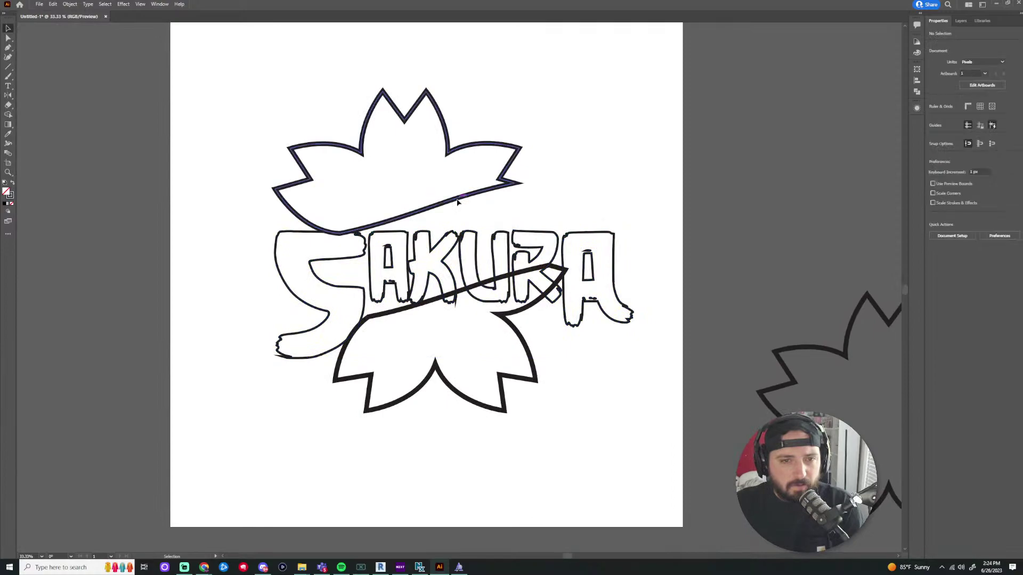
pyautogui.moveTo(519, 93); pyautogui.dragTo(476, 137)
pyautogui.hotkey('ctrl', 'z')
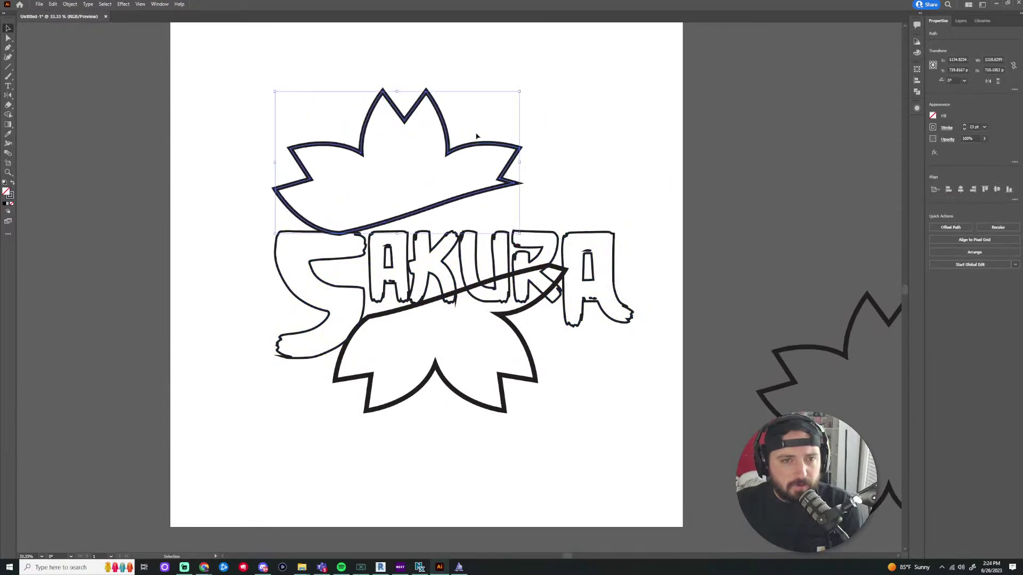
pyautogui.moveTo(519, 91); pyautogui.dragTo(410, 150)
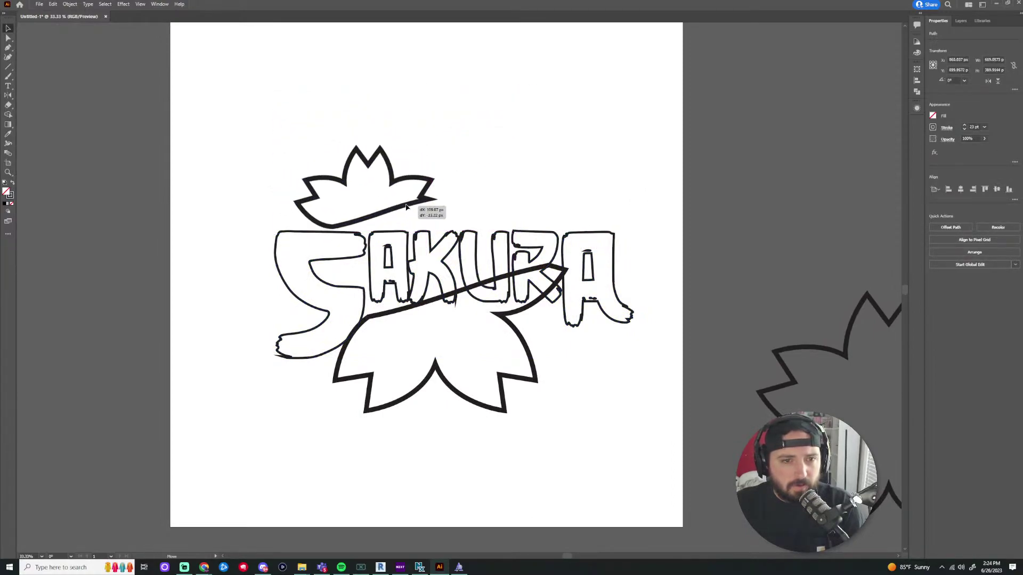
pyautogui.moveTo(390, 214); pyautogui.dragTo(484, 206)
pyautogui.click(557, 277)
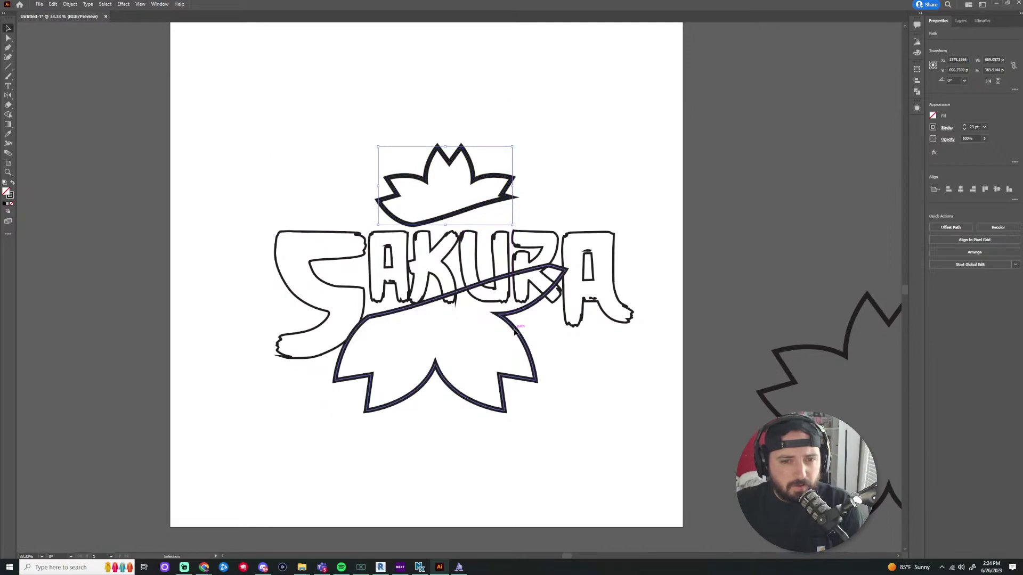
pyautogui.moveTo(566, 265); pyautogui.dragTo(468, 336)
# Undo the separate resizing and moving of the two blossom halves
pyautogui.hotkey('ctrl', 'z')
pyautogui.hotkey('ctrl', 'z')
pyautogui.hotkey('ctrl', 'z')
pyautogui.hotkey('ctrl', 'z')
pyautogui.hotkey('ctrl', 'z')
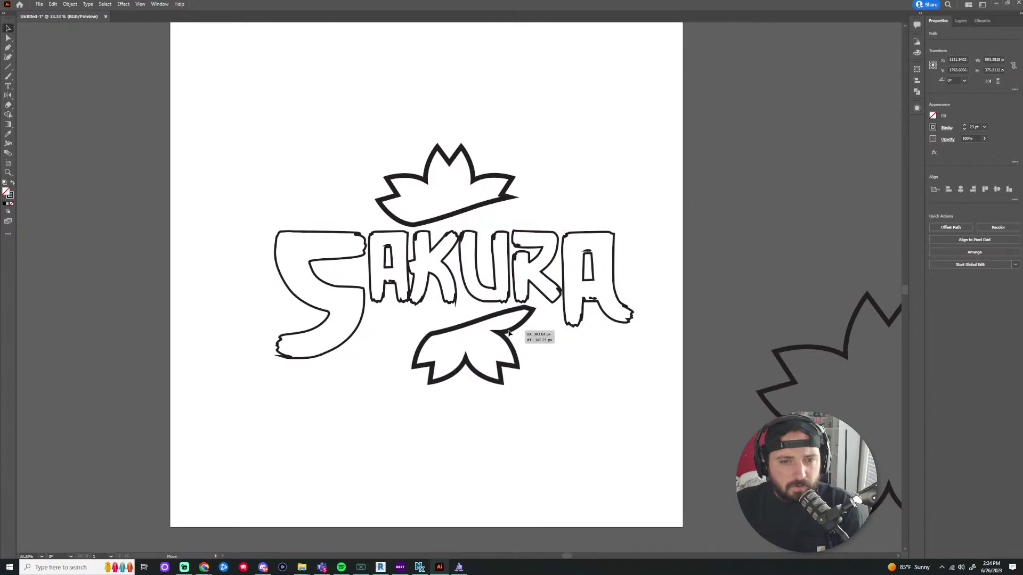
pyautogui.press('v')
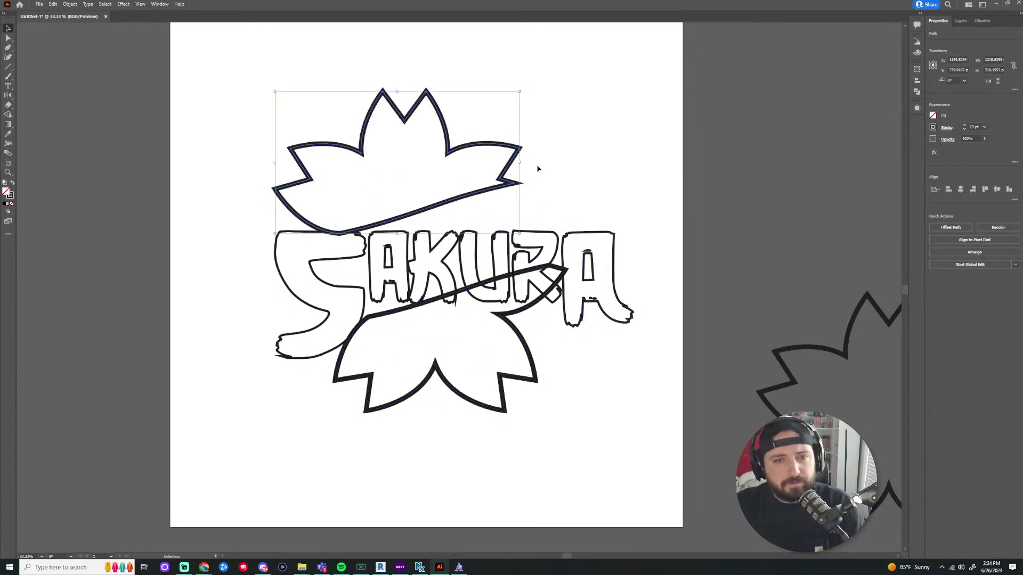
# Scale both blossom halves down together to about 820 px wide and 900 px high
pyautogui.keyDown('shift'); pyautogui.click(499, 319); pyautogui.keyUp('shift')
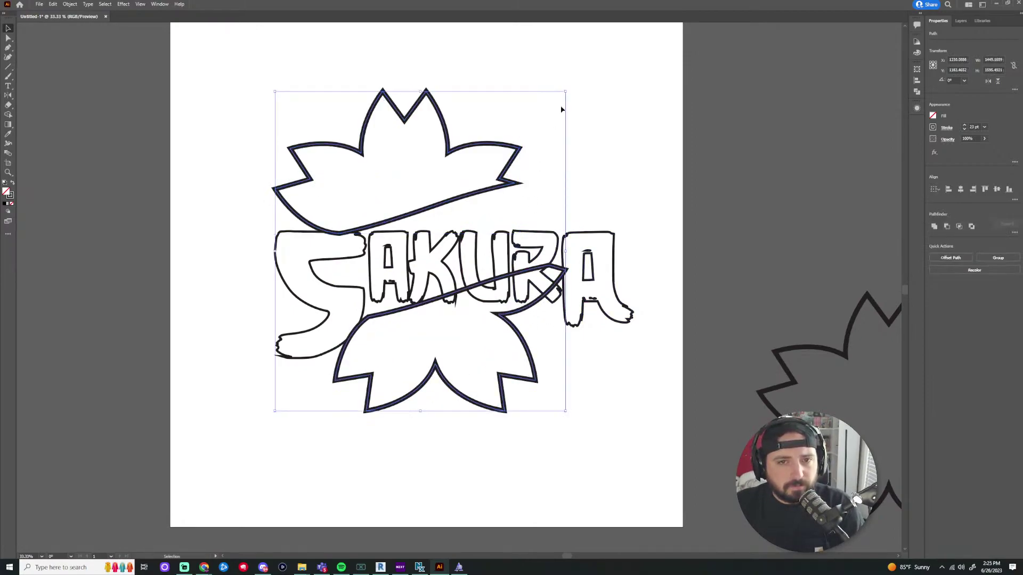
pyautogui.moveTo(564, 92); pyautogui.dragTo(440, 211)
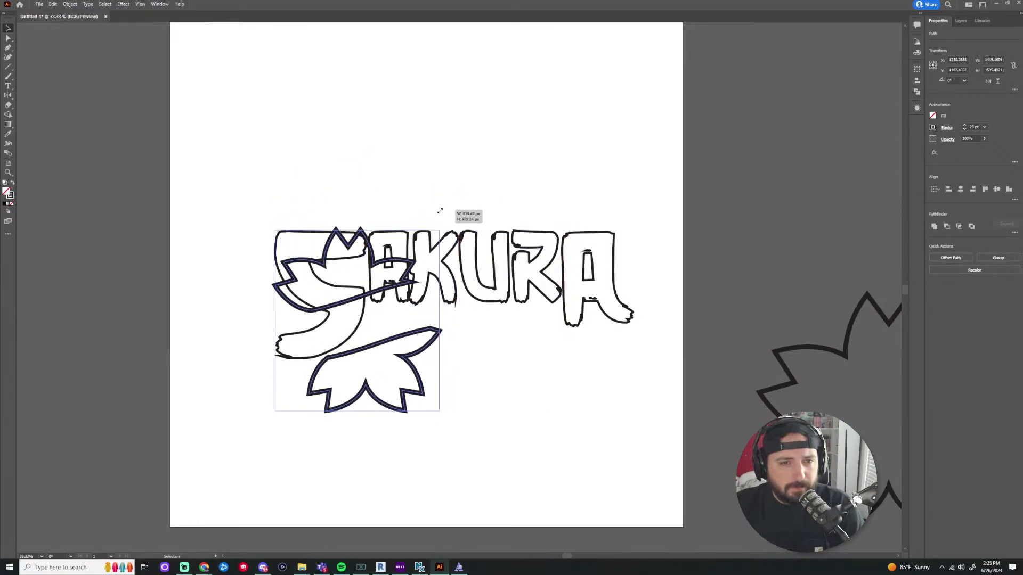
pyautogui.click(413, 365)
# Set the stroke of both blossom halves to 15 pt, and center one half above the title and the other below it
pyautogui.click(416, 371)
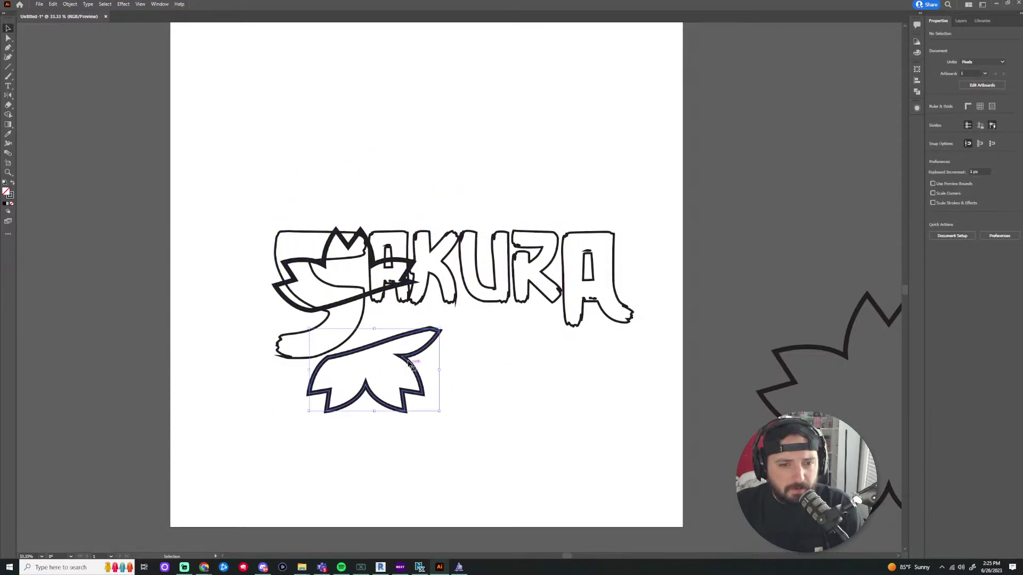
pyautogui.keyDown('shift'); pyautogui.click(397, 286); pyautogui.keyUp('shift')
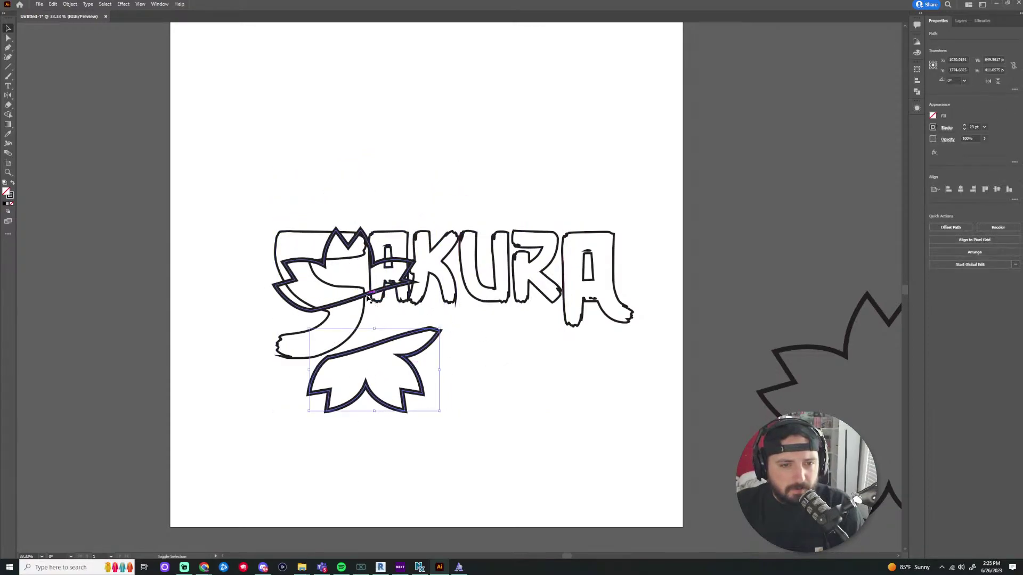
pyautogui.click(964, 130)
pyautogui.click(964, 129)
pyautogui.click(964, 130)
pyautogui.click(964, 129)
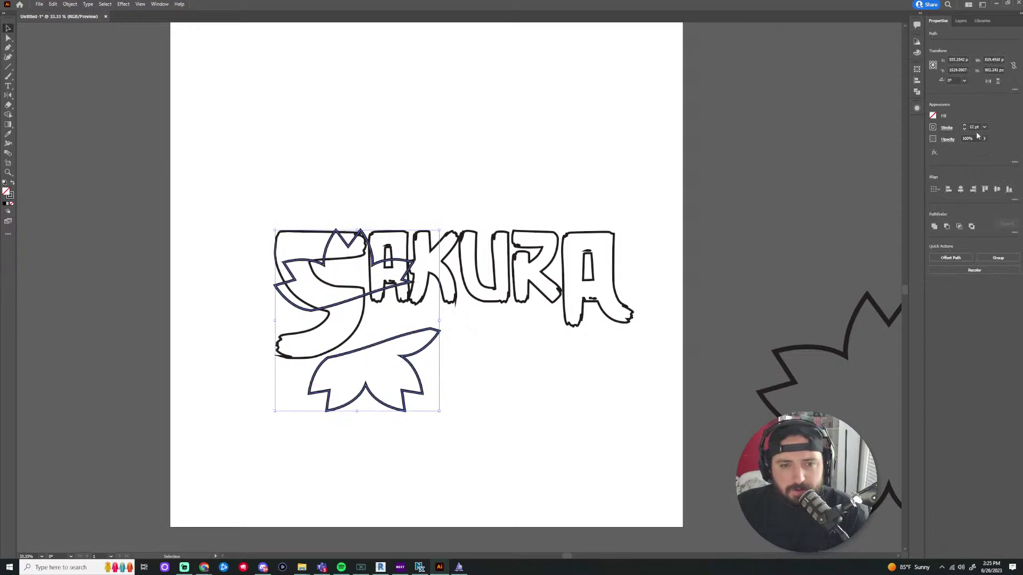
pyautogui.click(628, 408)
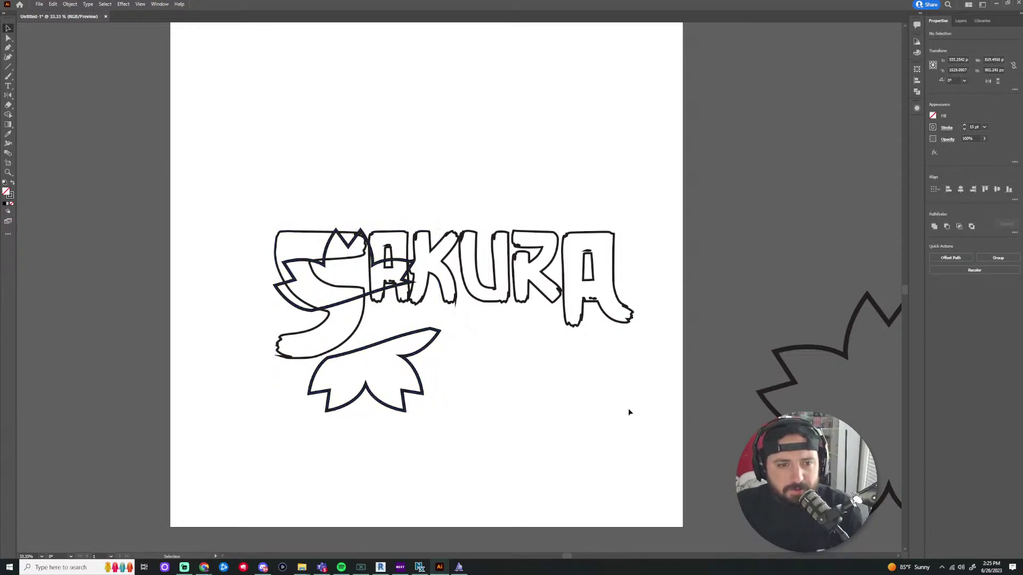
pyautogui.moveTo(395, 287); pyautogui.dragTo(485, 200)
pyautogui.moveTo(413, 357); pyautogui.dragTo(498, 337)
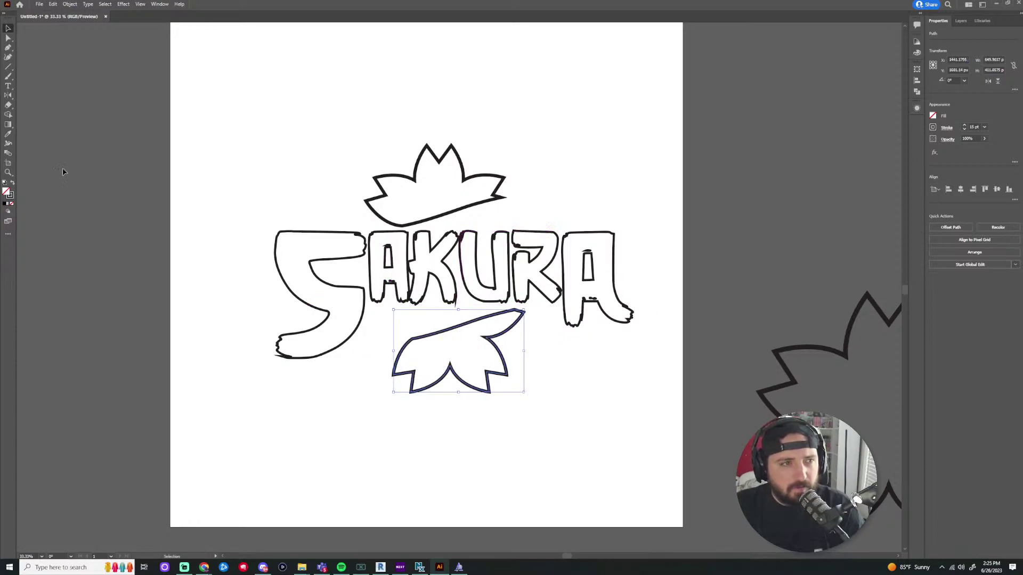
# Draw a horizontal line about 2130 px long across the middle of the SAKURA title, with a 48 pt stroke
pyautogui.click(8, 68)
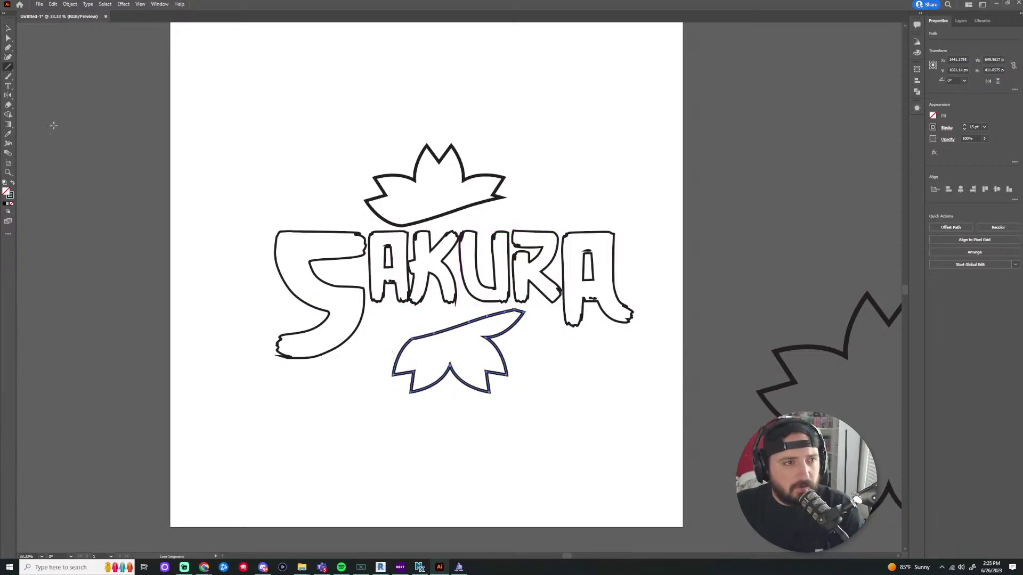
pyautogui.moveTo(218, 275); pyautogui.dragTo(646, 266)
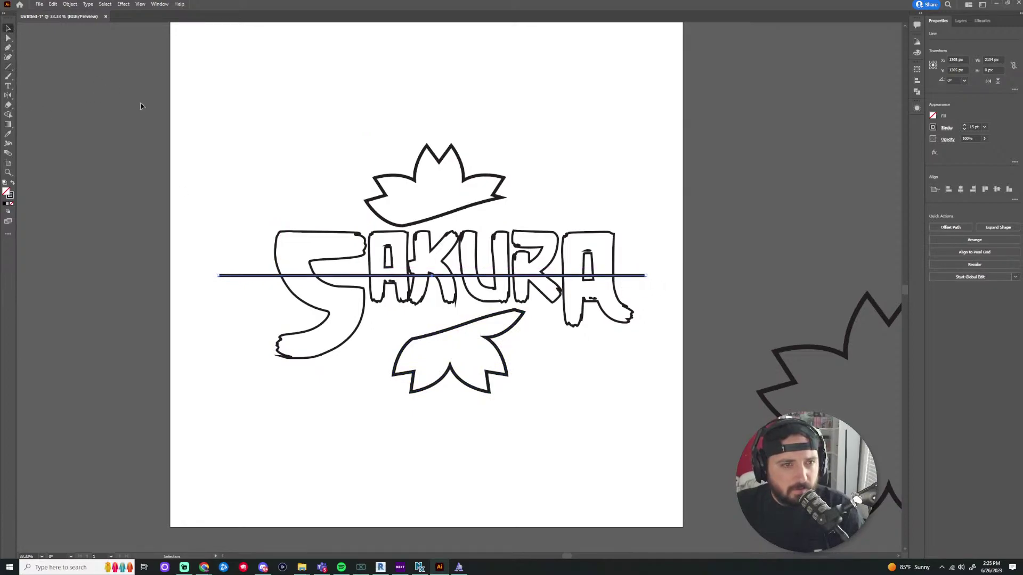
pyautogui.moveTo(440, 278); pyautogui.dragTo(456, 271)
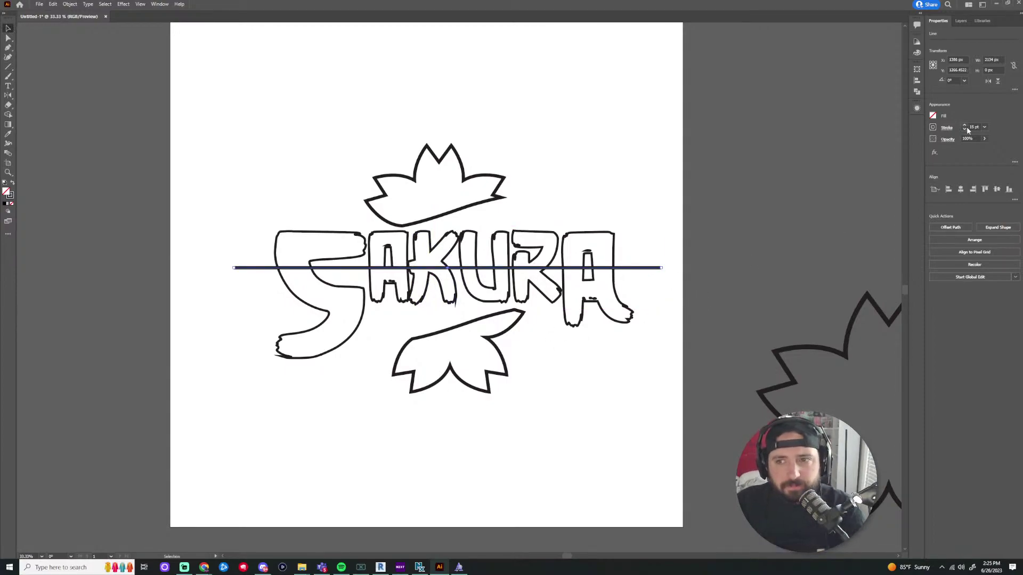
pyautogui.moveTo(964, 126); pyautogui.dragTo(964, 126)
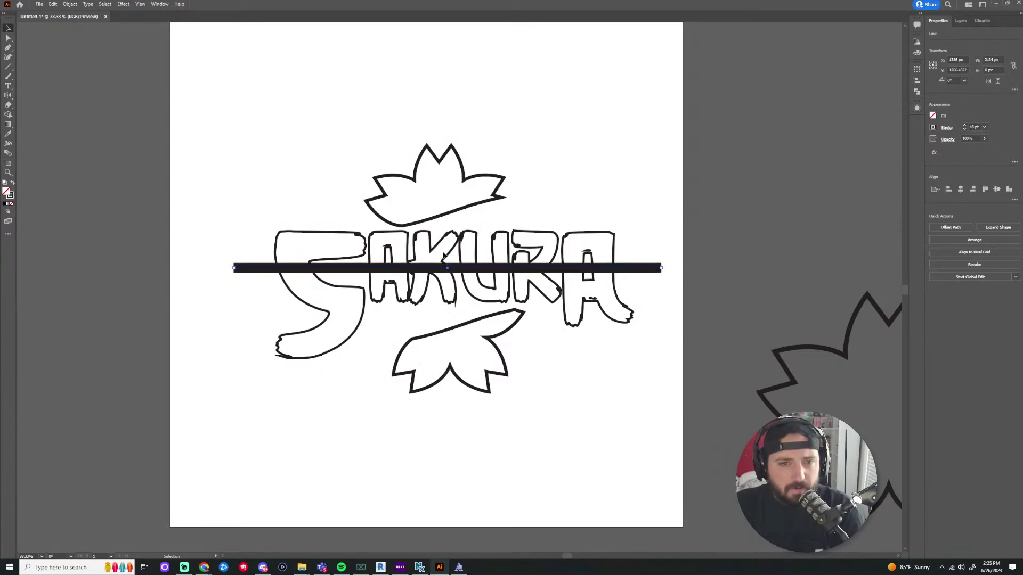
pyautogui.moveTo(465, 271); pyautogui.dragTo(463, 269)
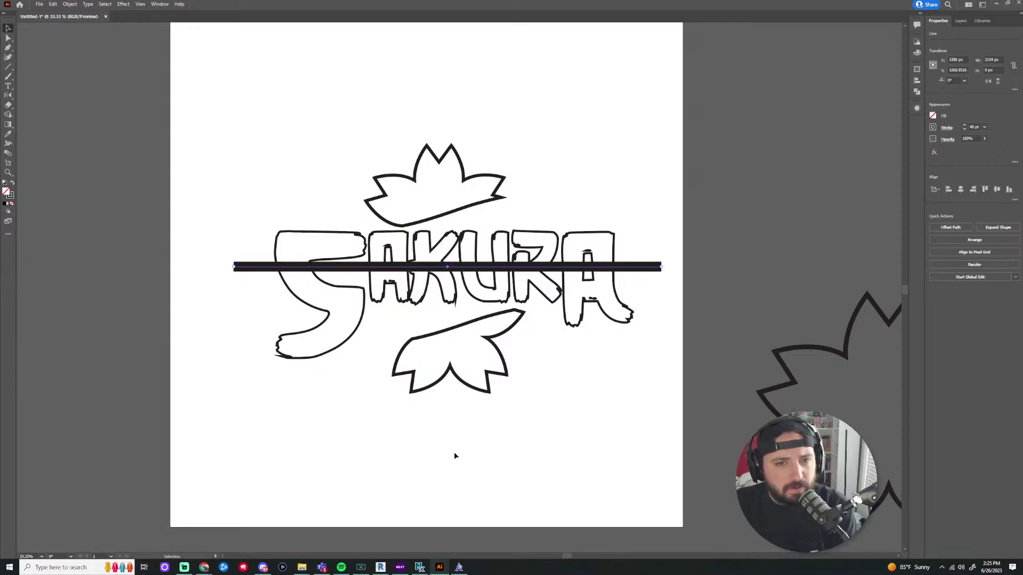
# Rotate the lower blossom half slightly clockwise and raise it closer to the title, and move the upper half slightly up and right
pyautogui.click(435, 382)
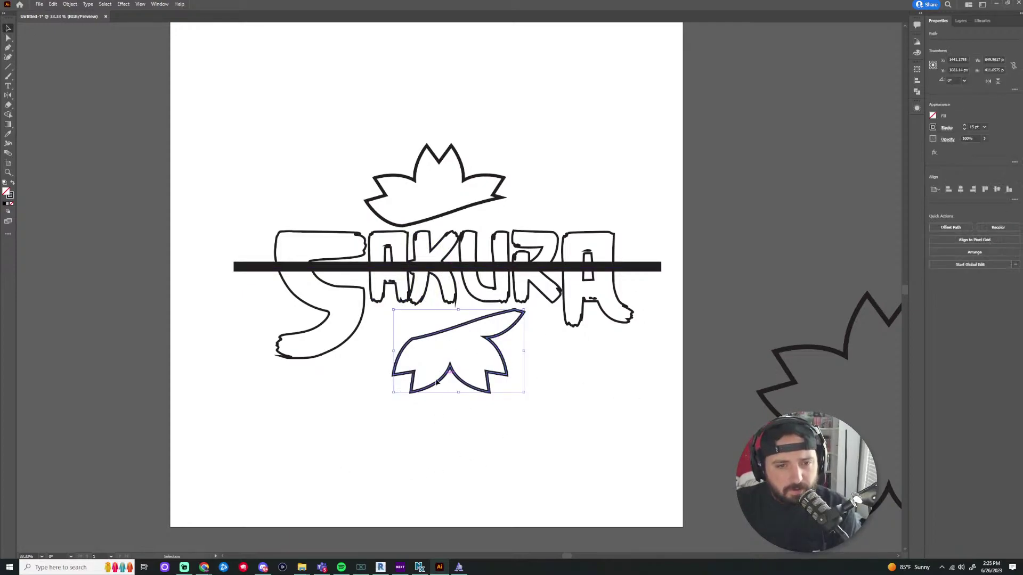
pyautogui.moveTo(394, 395); pyautogui.dragTo(375, 392)
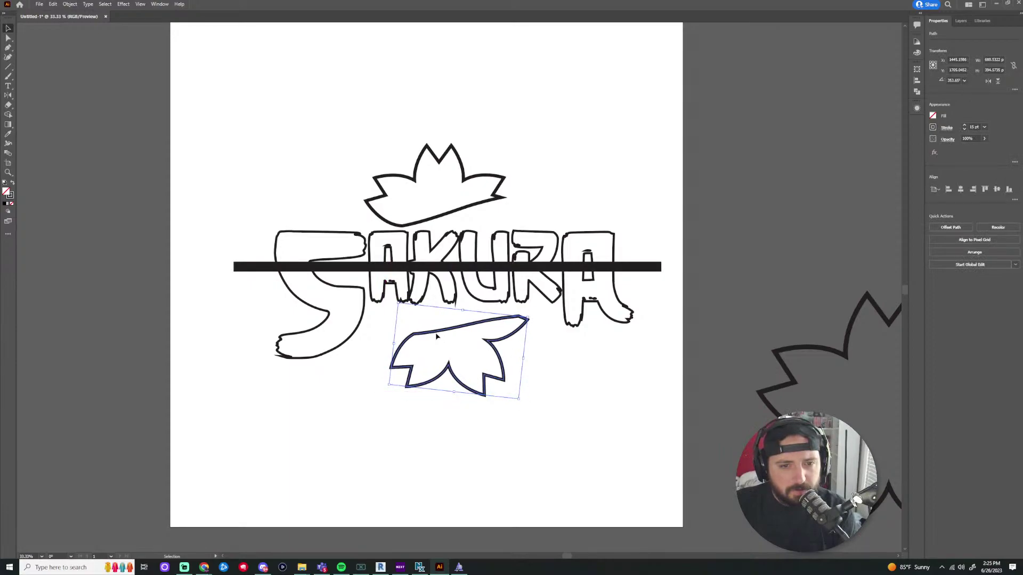
pyautogui.moveTo(436, 336); pyautogui.dragTo(436, 329)
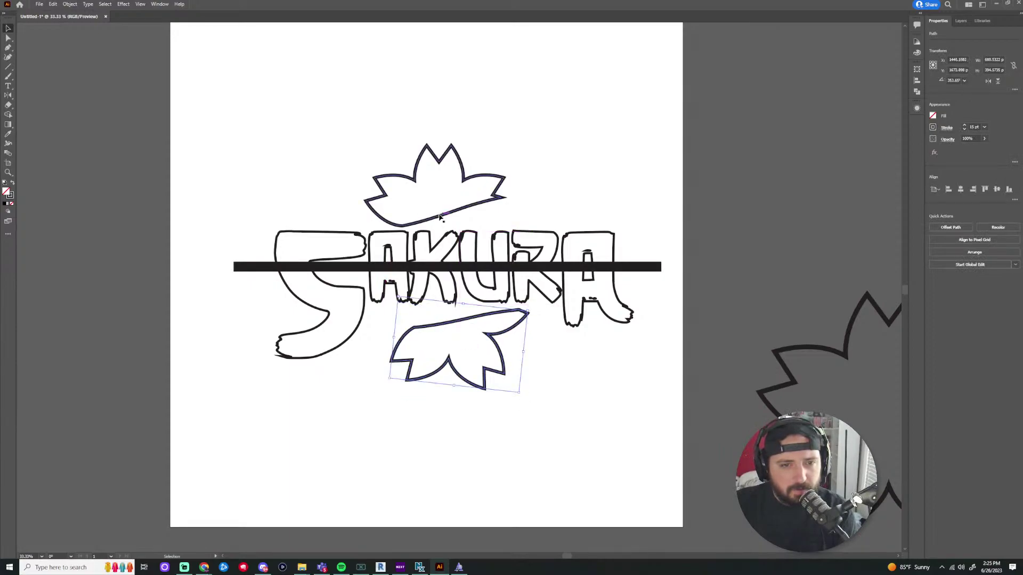
pyautogui.moveTo(440, 217); pyautogui.dragTo(446, 209)
pyautogui.click(593, 354)
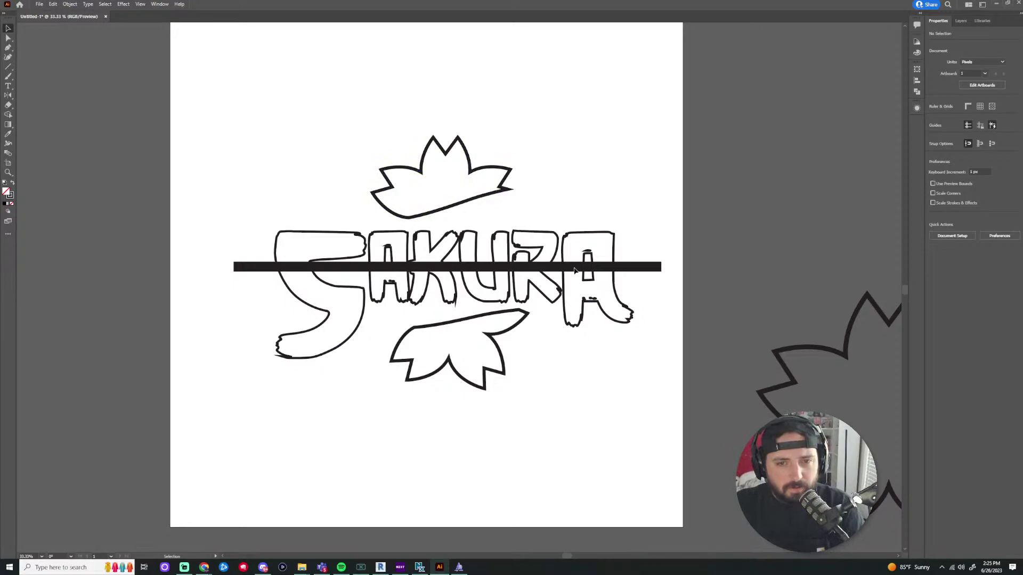
pyautogui.click(552, 270)
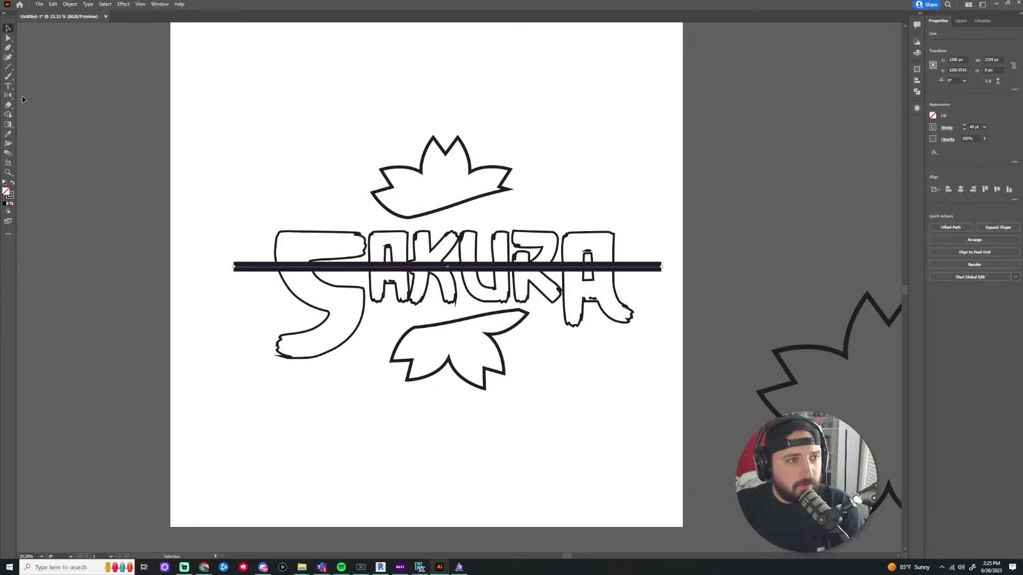
pyautogui.click(12, 99)
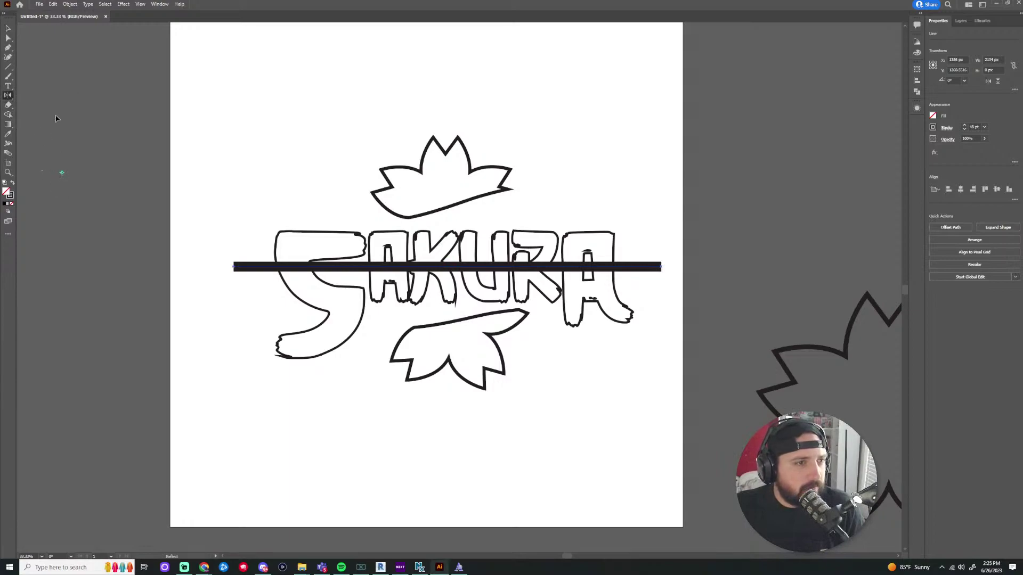
pyautogui.moveTo(56, 117); pyautogui.dragTo(15, 90)
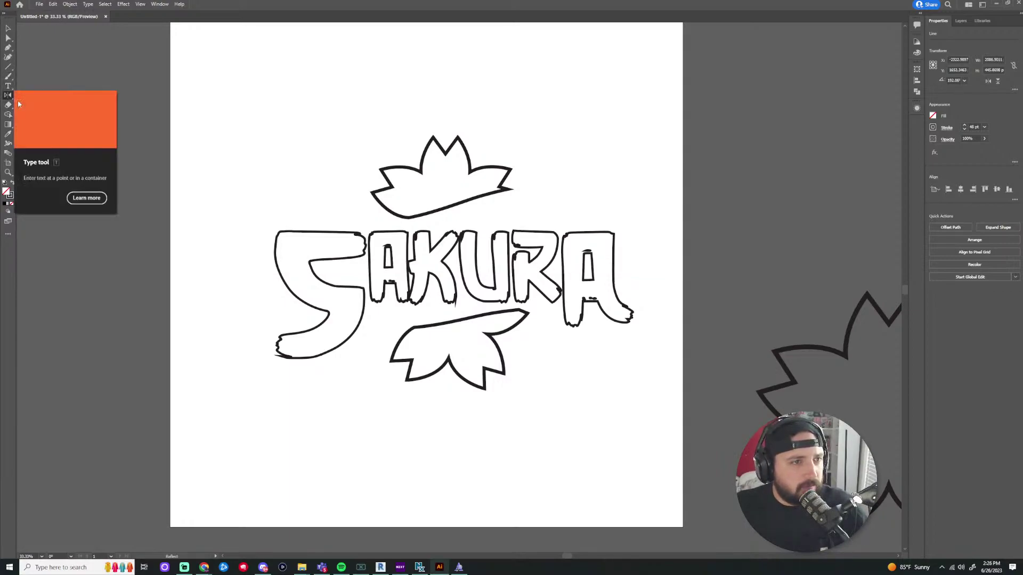
pyautogui.click(8, 144)
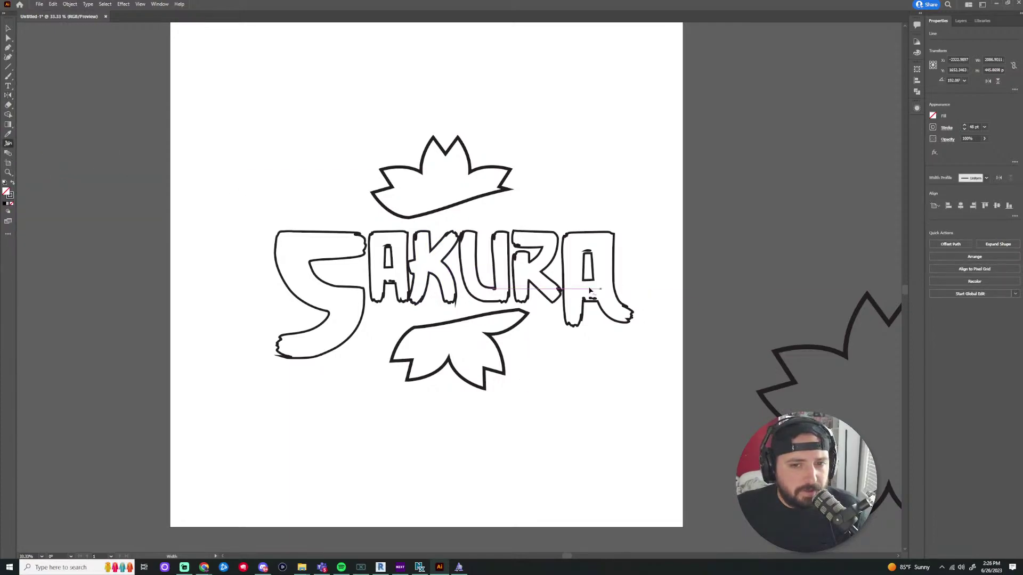
pyautogui.hotkey('ctrl', 'z')
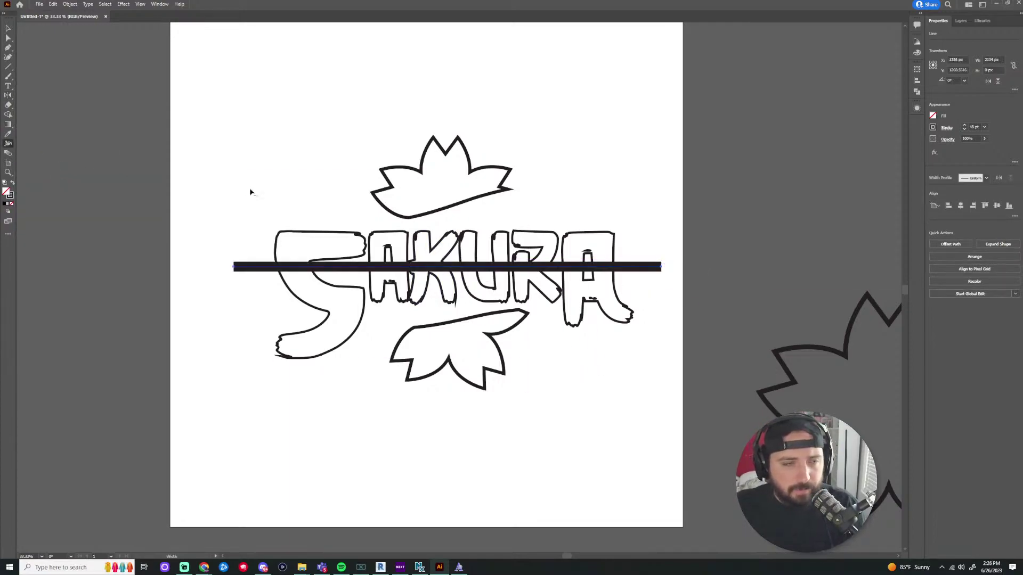
pyautogui.click(9, 96)
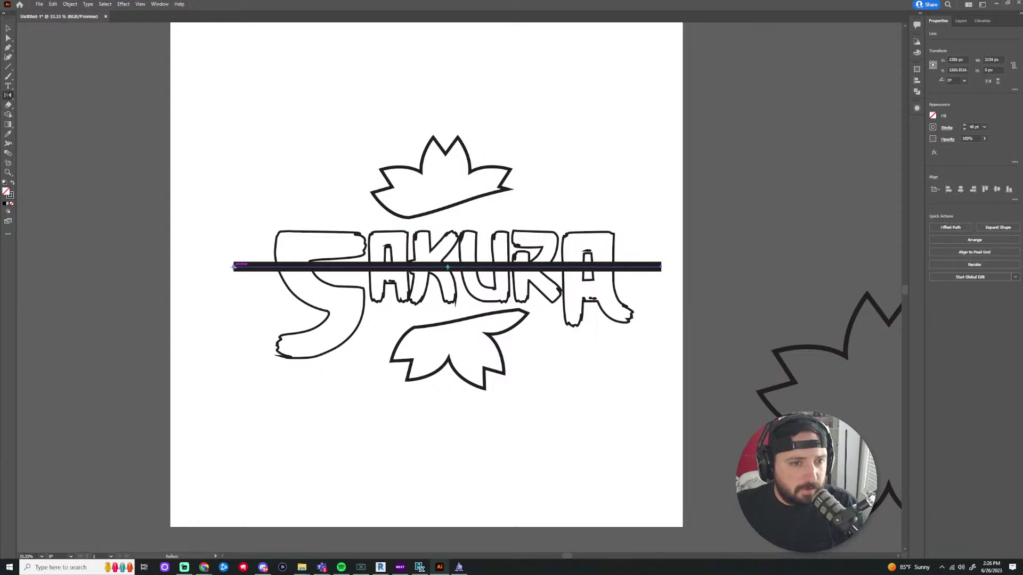
pyautogui.moveTo(235, 266); pyautogui.dragTo(237, 275)
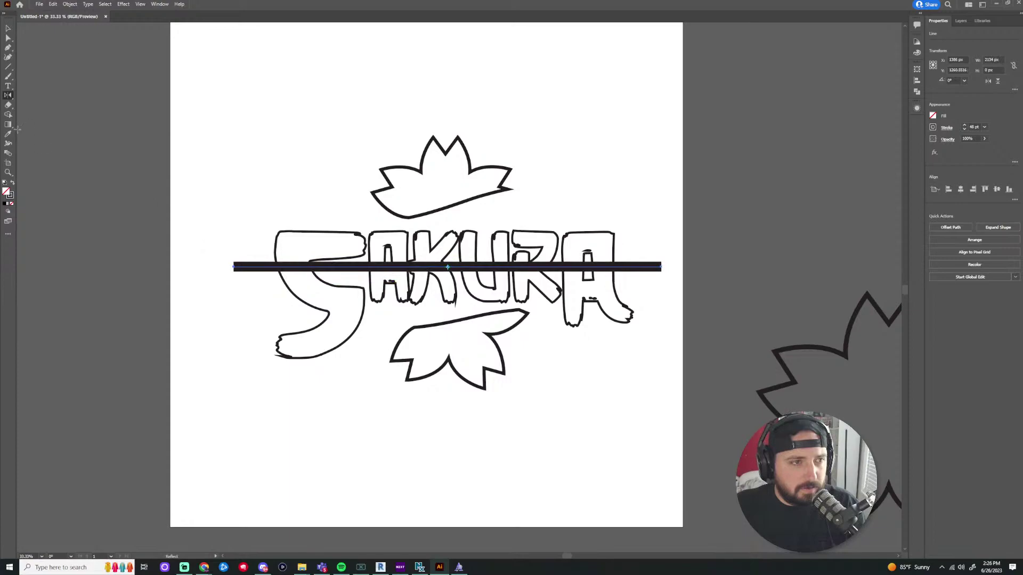
# Try to widen both ends of the horizontal bar with the Width tool, and undo the changes
pyautogui.click(8, 143)
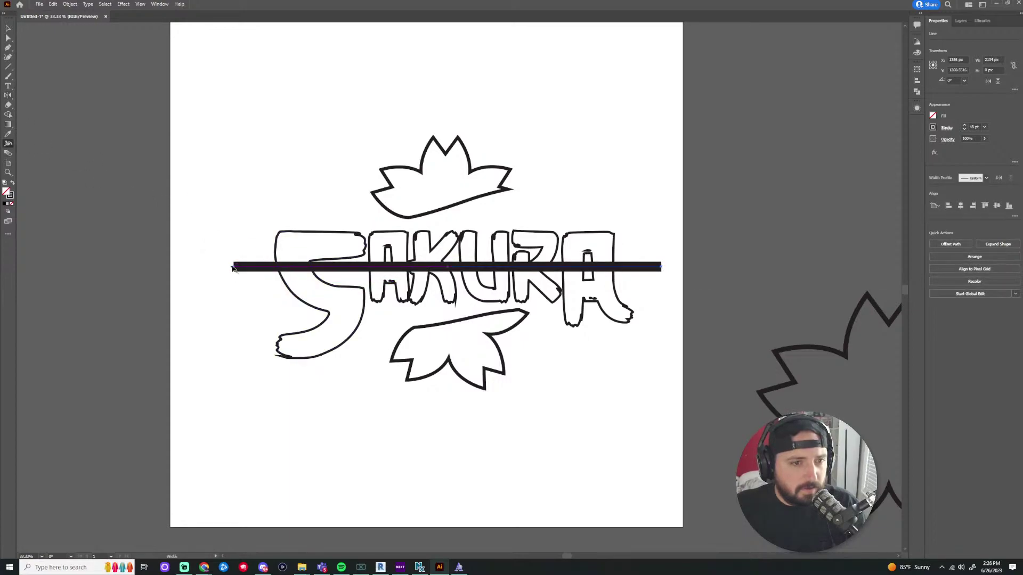
pyautogui.moveTo(235, 268); pyautogui.dragTo(241, 258)
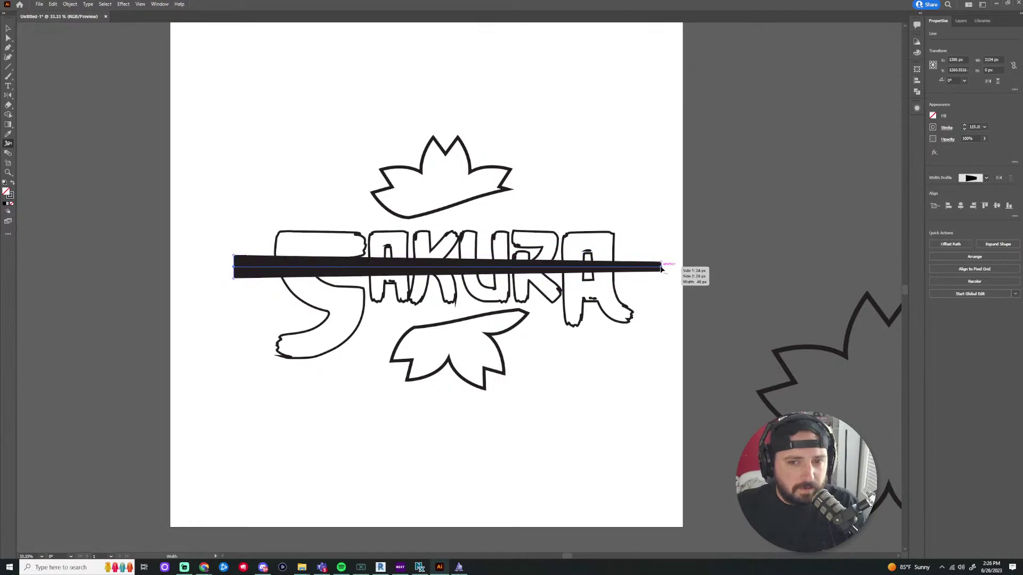
pyautogui.moveTo(662, 272)
pyautogui.mouseDown()
pyautogui.moveTo(661, 310)
pyautogui.moveTo(661, 285)
pyautogui.mouseUp()
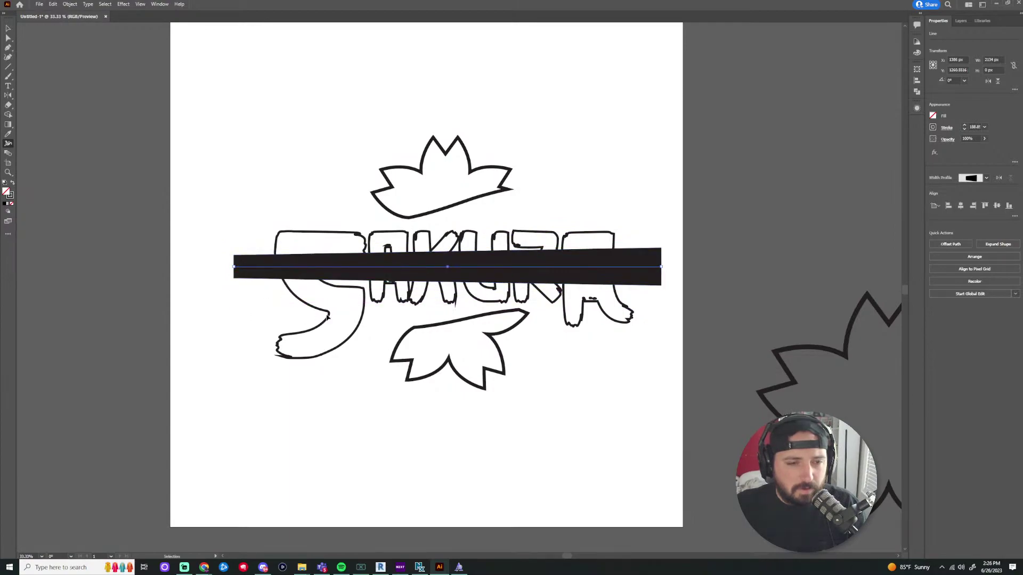
pyautogui.moveTo(666, 295); pyautogui.dragTo(664, 272)
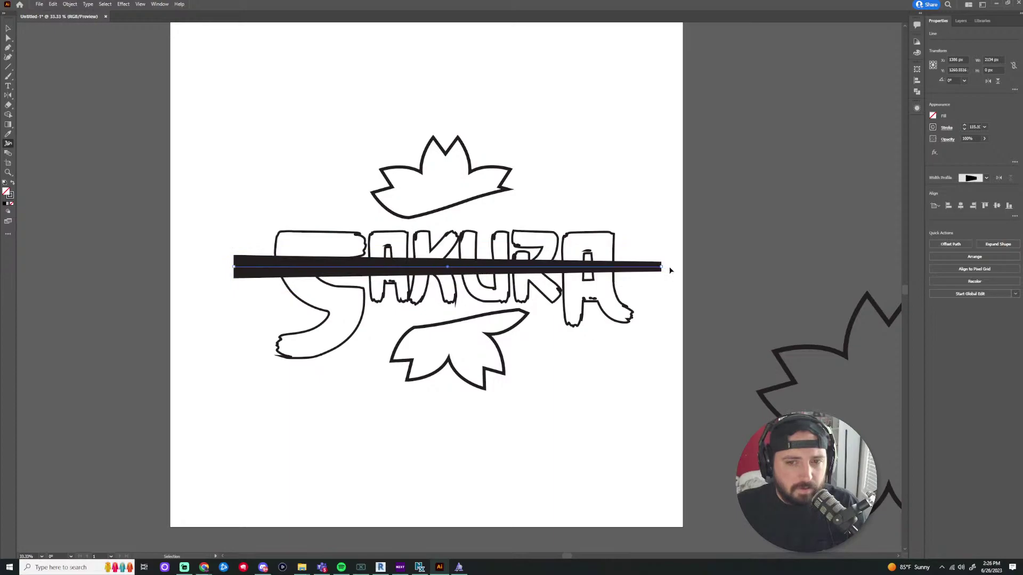
pyautogui.hotkey('ctrl', 'z')
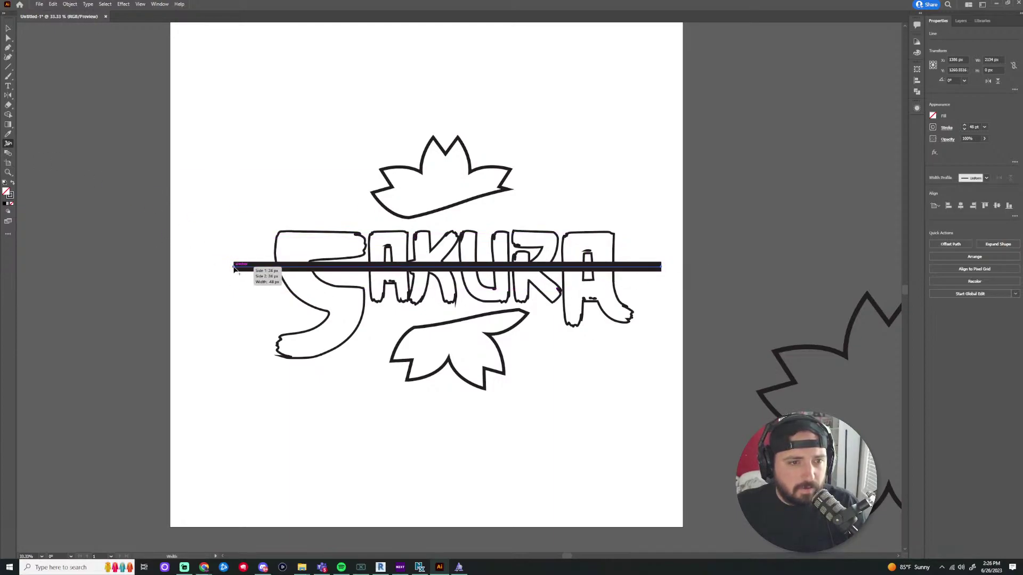
# Taper the bar with the Width tool from a thin left end to a right end about 75 px wide, and nudge it slightly down
pyautogui.moveTo(235, 269); pyautogui.dragTo(238, 267)
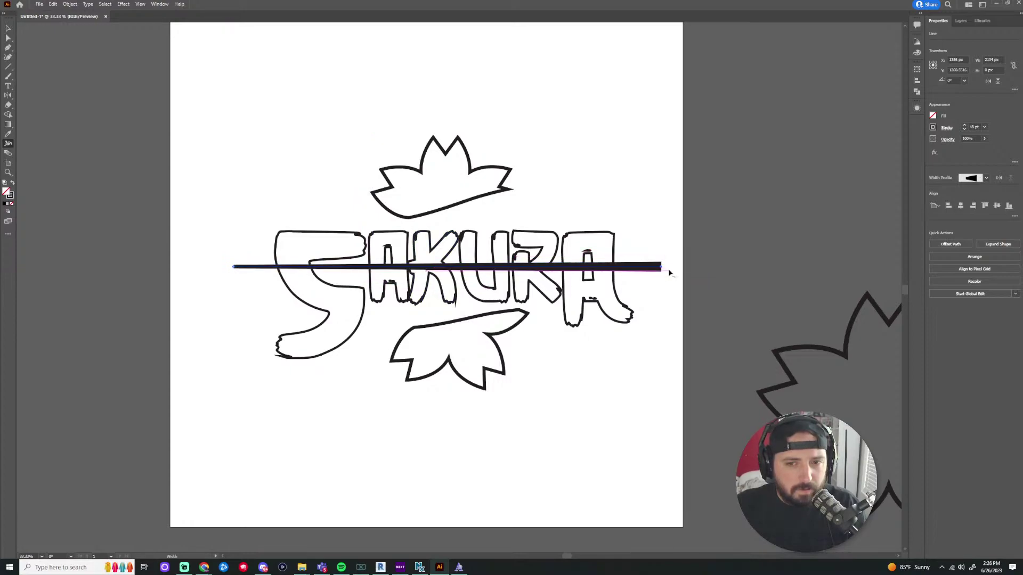
pyautogui.moveTo(661, 266); pyautogui.dragTo(662, 260)
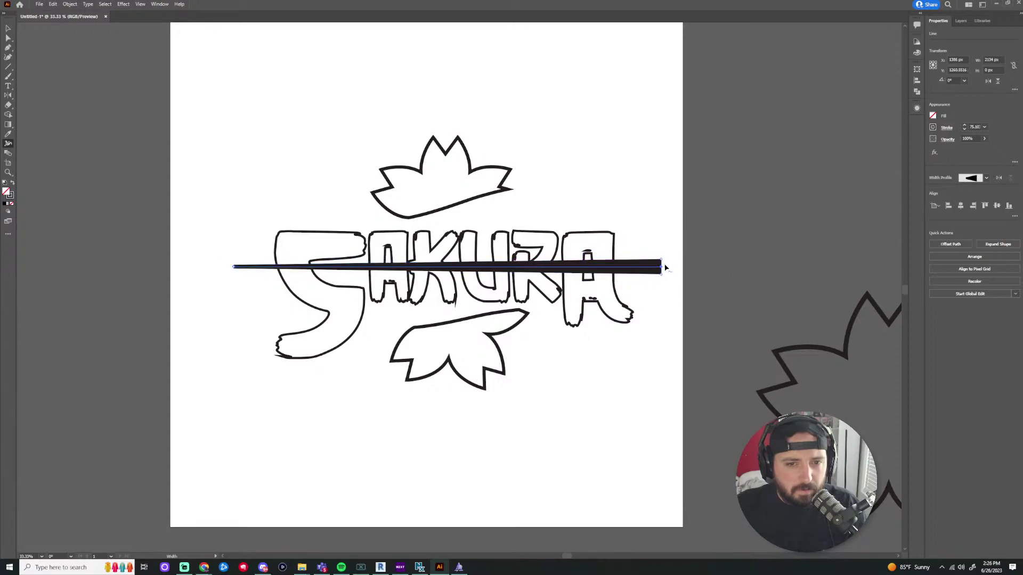
pyautogui.press('v')
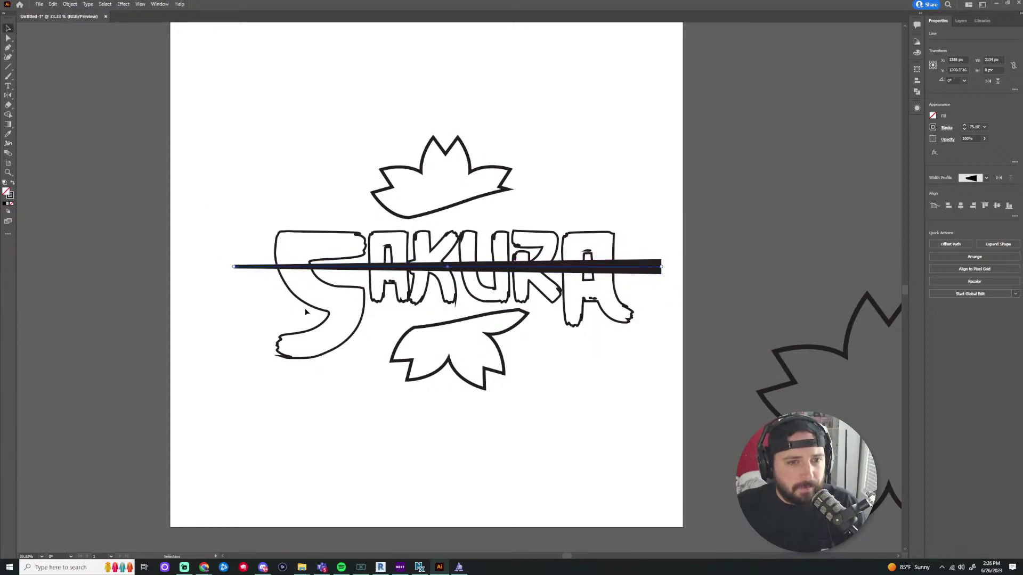
pyautogui.click(224, 282)
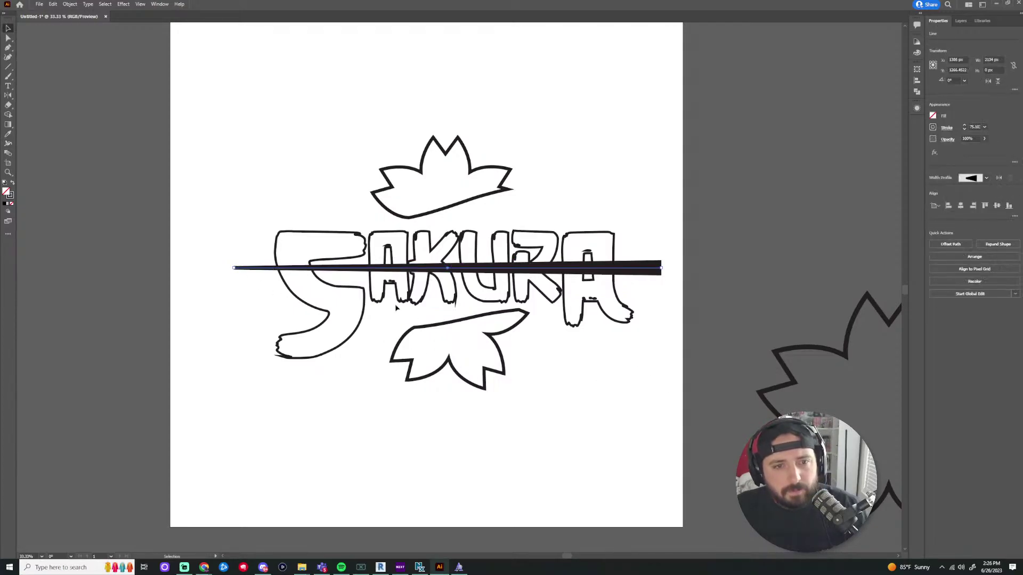
pyautogui.scroll(1, 395, 308)
pyautogui.moveTo(458, 254)
pyautogui.mouseDown()
pyautogui.moveTo(459, 244)
pyautogui.moveTo(459, 273)
pyautogui.moveTo(457, 255)
pyautogui.mouseUp()
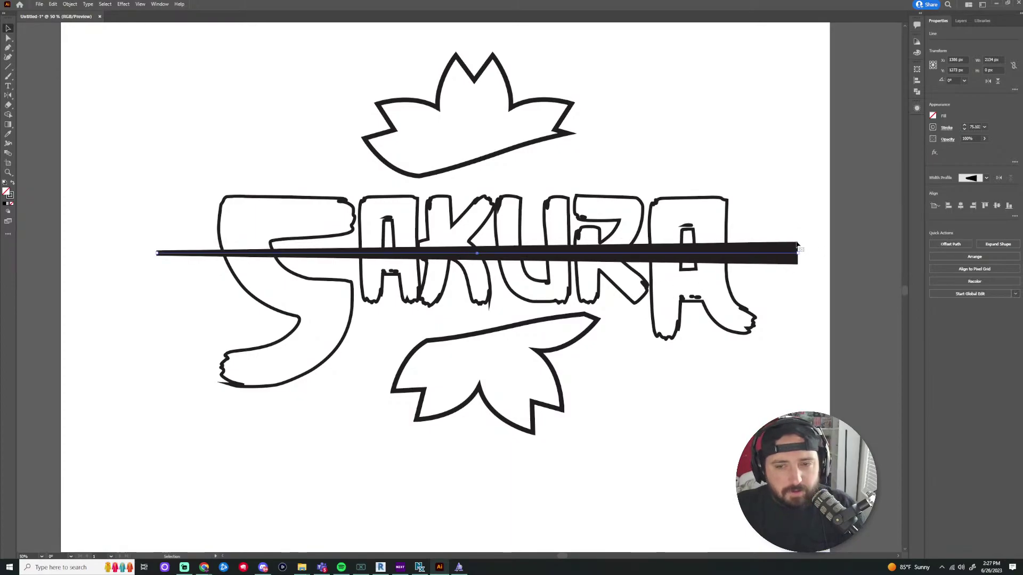
# Expand the appearance of the tapered bar to turn its stroke into a filled shape
pyautogui.hotkey('ctrl', 't')
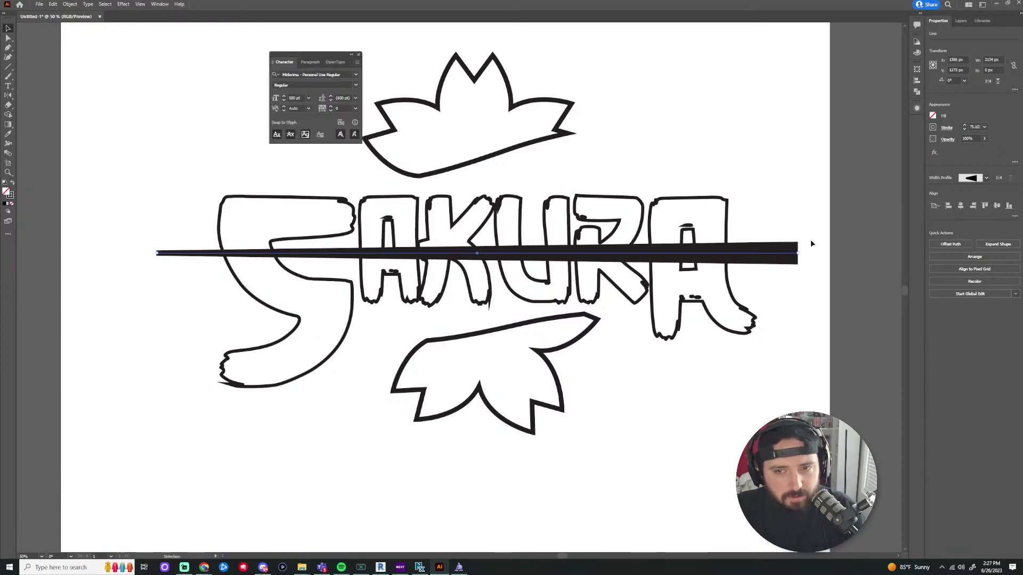
pyautogui.click(87, 4)
pyautogui.click(95, 6)
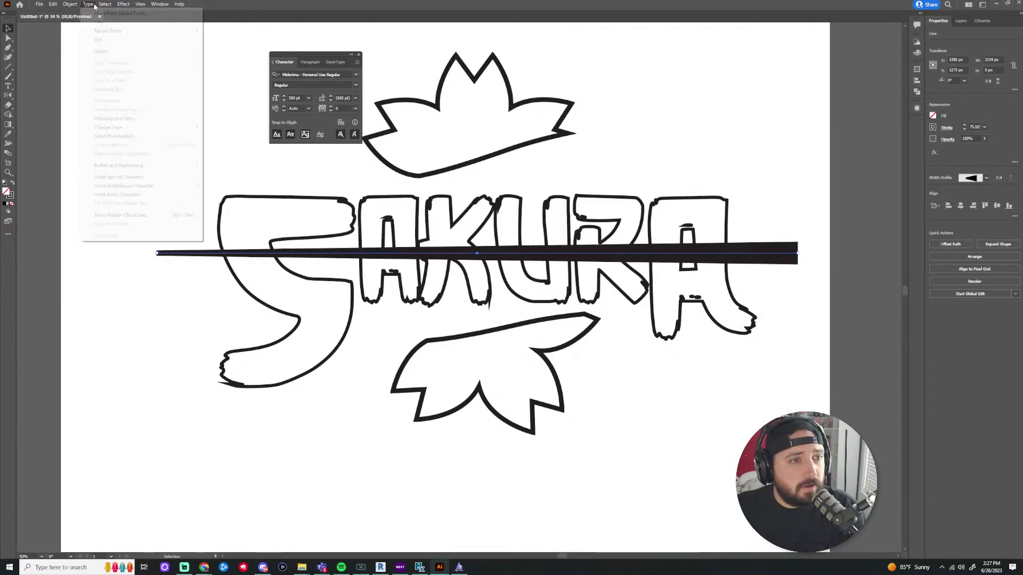
pyautogui.click(70, 4)
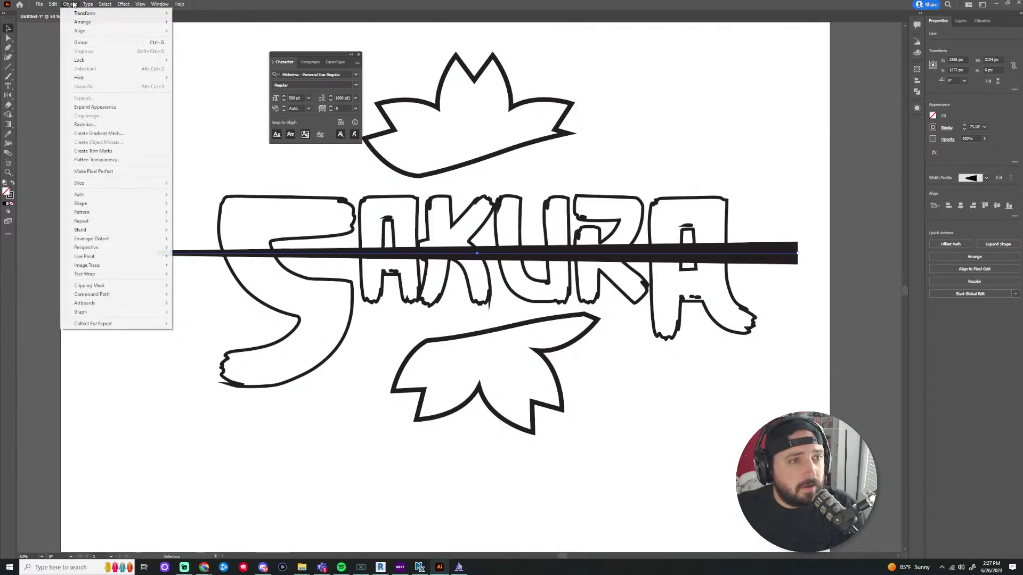
pyautogui.click(96, 109)
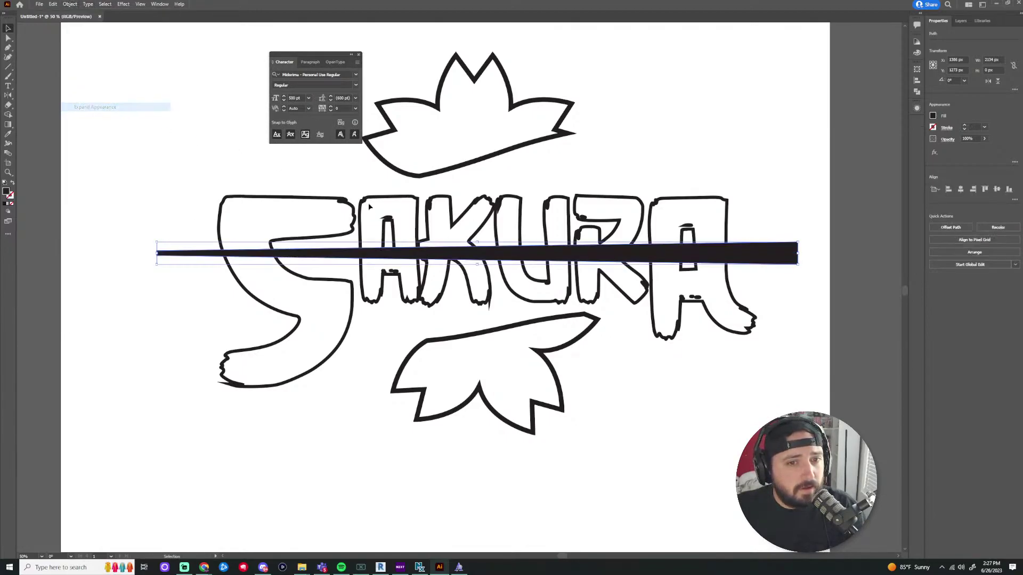
# Nudge the bar slightly up and pull in its wide right end to make it about 2085 px long
pyautogui.click(680, 387)
pyautogui.moveTo(580, 255); pyautogui.dragTo(579, 253)
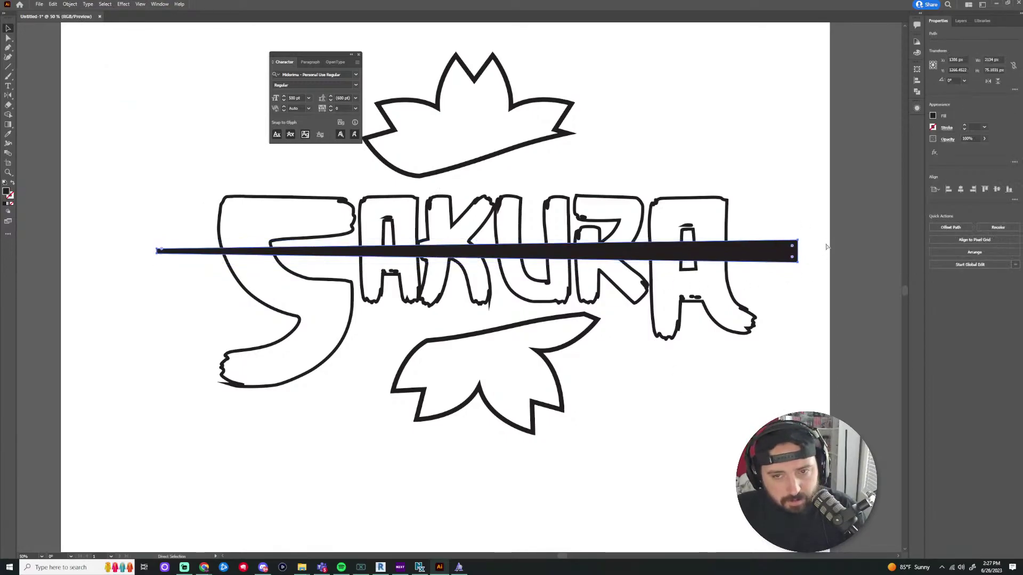
pyautogui.hotkey('ctrl', 't')
pyautogui.moveTo(798, 240)
pyautogui.mouseDown()
pyautogui.moveTo(770, 250)
pyautogui.moveTo(784, 242)
pyautogui.mouseUp()
# Select the SAKURA title and the bar together, and separate the bar sections crossing the letters with the Shape Builder tool
pyautogui.moveTo(778, 183); pyautogui.dragTo(730, 274)
pyautogui.moveTo(819, 182); pyautogui.dragTo(729, 235)
pyautogui.moveTo(205, 299); pyautogui.dragTo(63, 203)
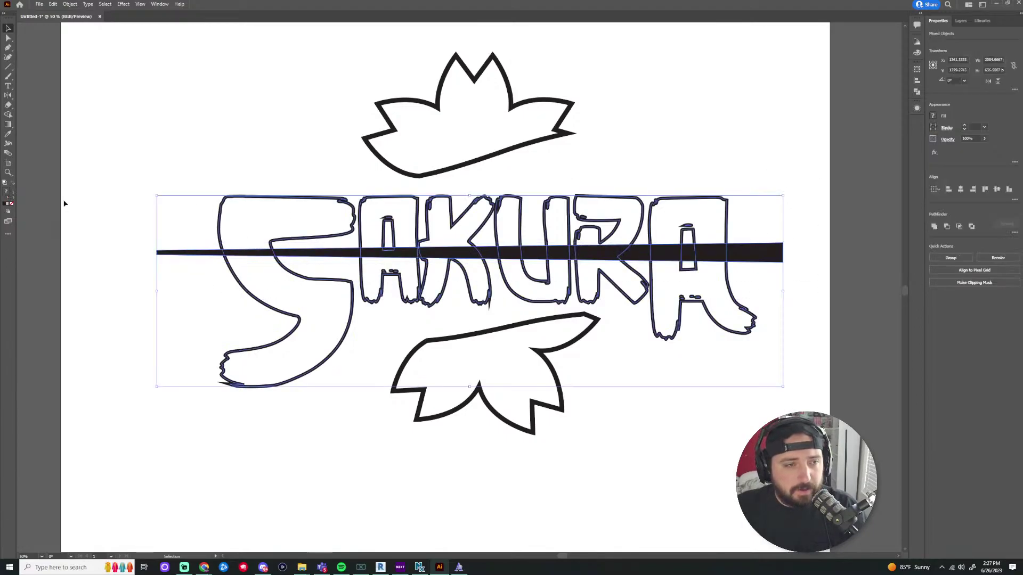
pyautogui.click(8, 114)
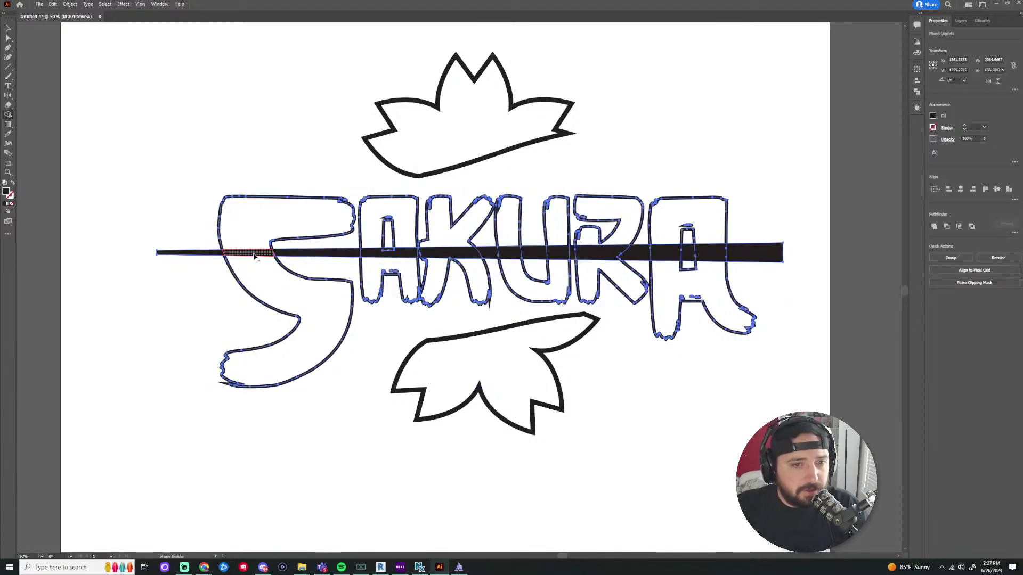
pyautogui.scroll(3, 254, 256)
pyautogui.click(334, 214)
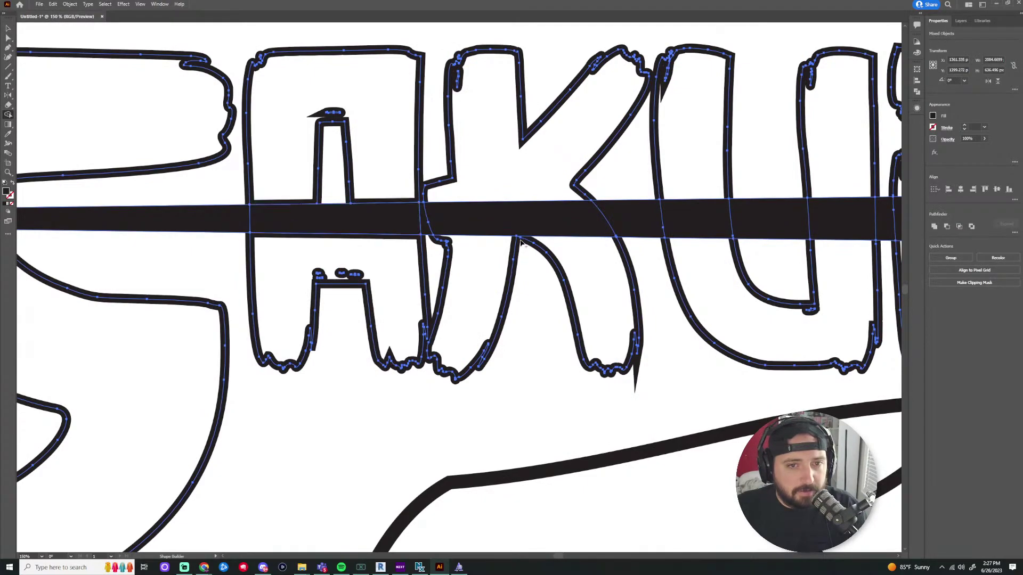
pyautogui.click(537, 227)
pyautogui.click(723, 222)
pyautogui.scroll(-5, 858, 226)
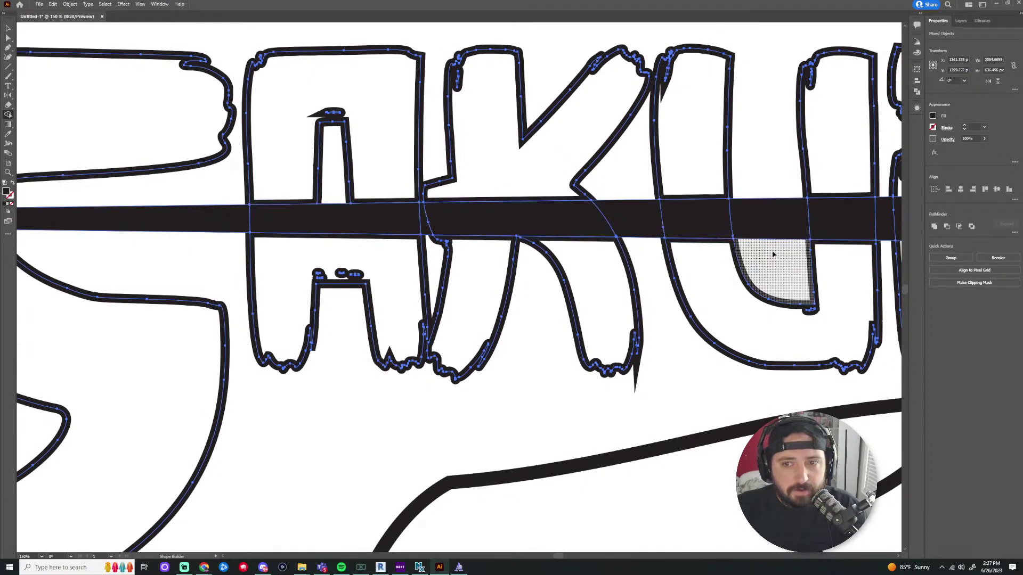
pyautogui.scroll(2, 844, 279)
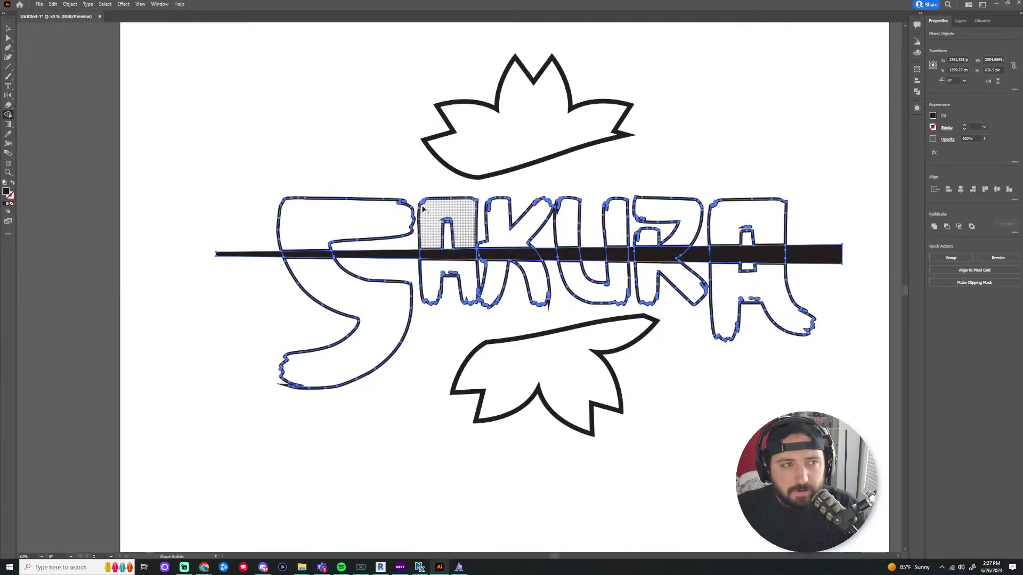
# Delete the separated bar sections that cross the S, the first A and the K of the SAKURA title
pyautogui.press('v')
pyautogui.click(129, 302)
pyautogui.click(317, 258)
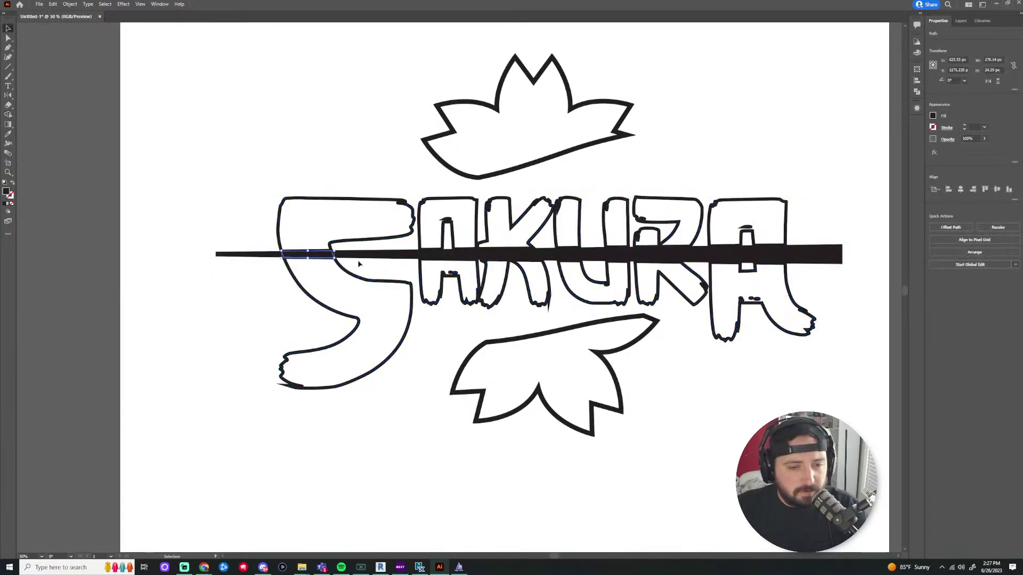
pyautogui.press('Delete')
pyautogui.click(462, 256)
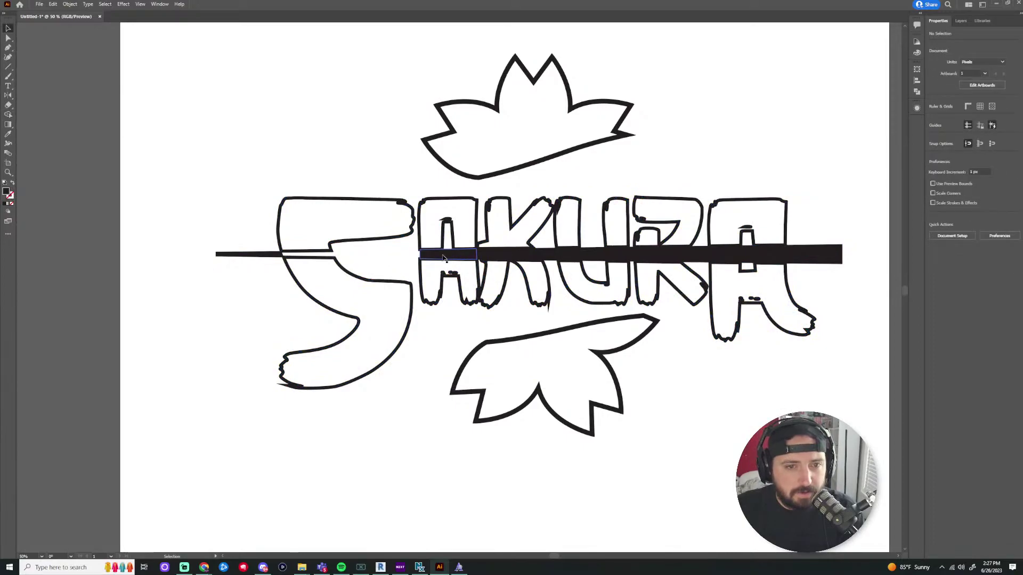
pyautogui.press('Delete')
pyautogui.press('Delete')
pyautogui.click(563, 256)
pyautogui.press('Delete')
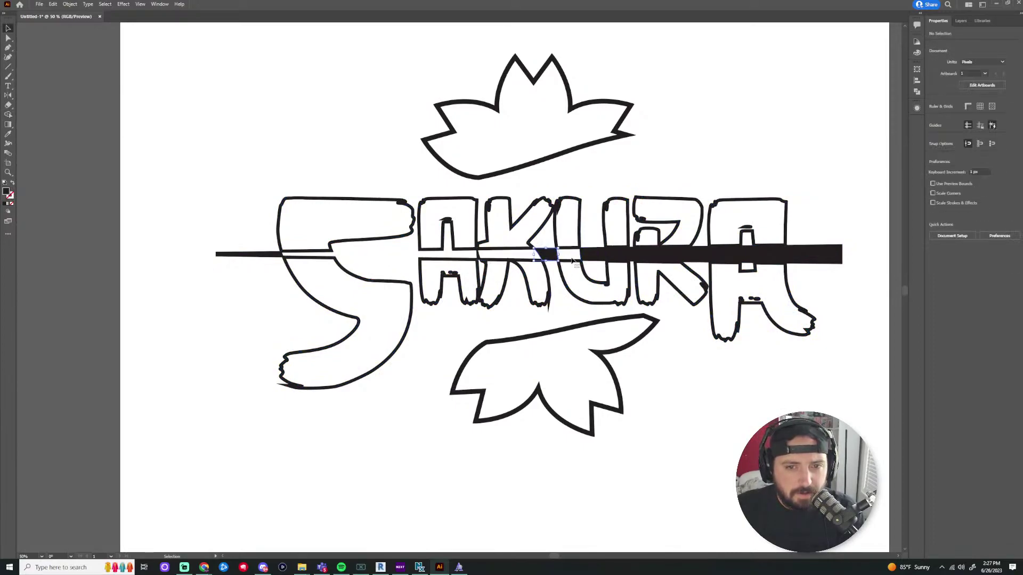
# Delete the remaining bar sections across the U, R and last A, including the protruding ends of the bar
pyautogui.click(594, 258)
pyautogui.press('Delete')
pyautogui.click(618, 256)
pyautogui.press('Delete')
pyautogui.click(666, 256)
pyautogui.press('Delete')
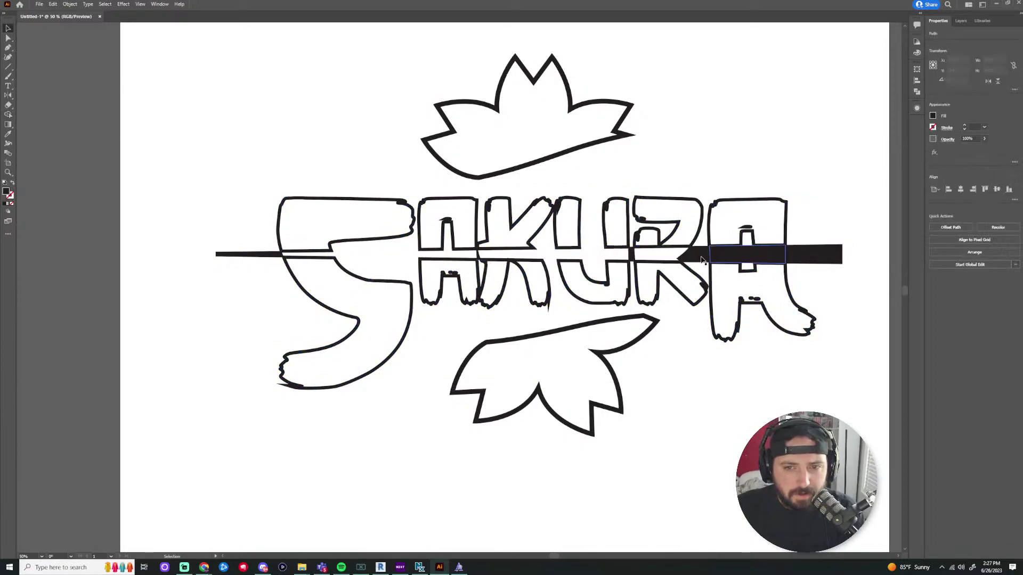
pyautogui.click(740, 262)
pyautogui.press('Delete')
pyautogui.click(815, 255)
pyautogui.press('Delete')
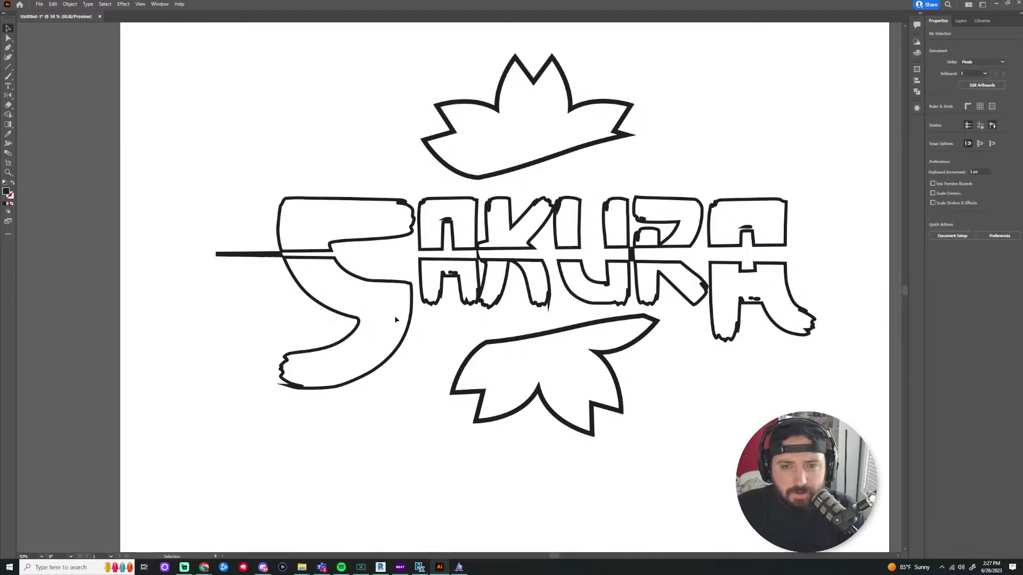
pyautogui.press('Delete')
pyautogui.scroll(-1, 292, 317)
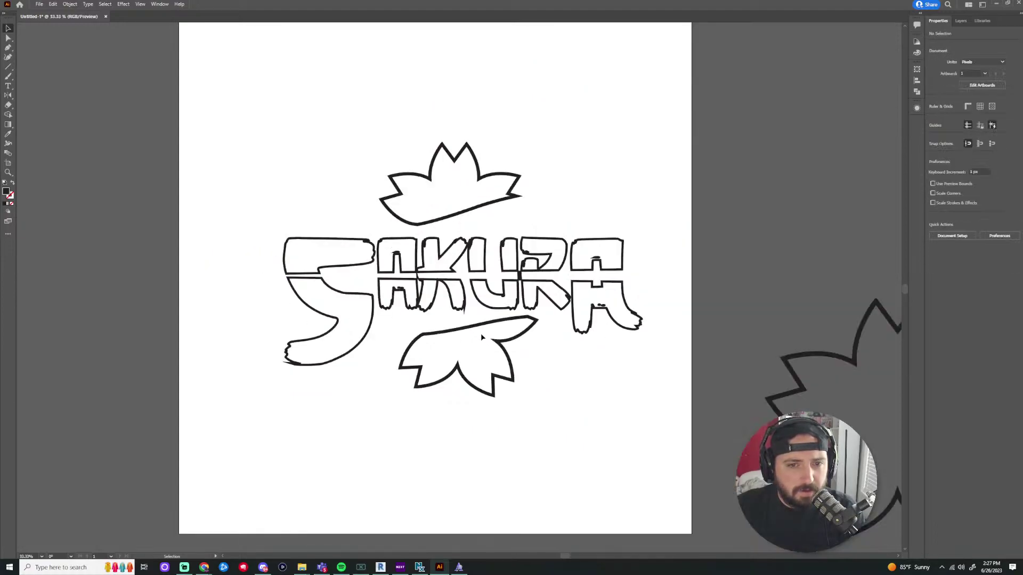
# Delete the leftover bar sliver in the gap between the first A and the K
pyautogui.scroll(2, 533, 332)
pyautogui.scroll(-1, 496, 283)
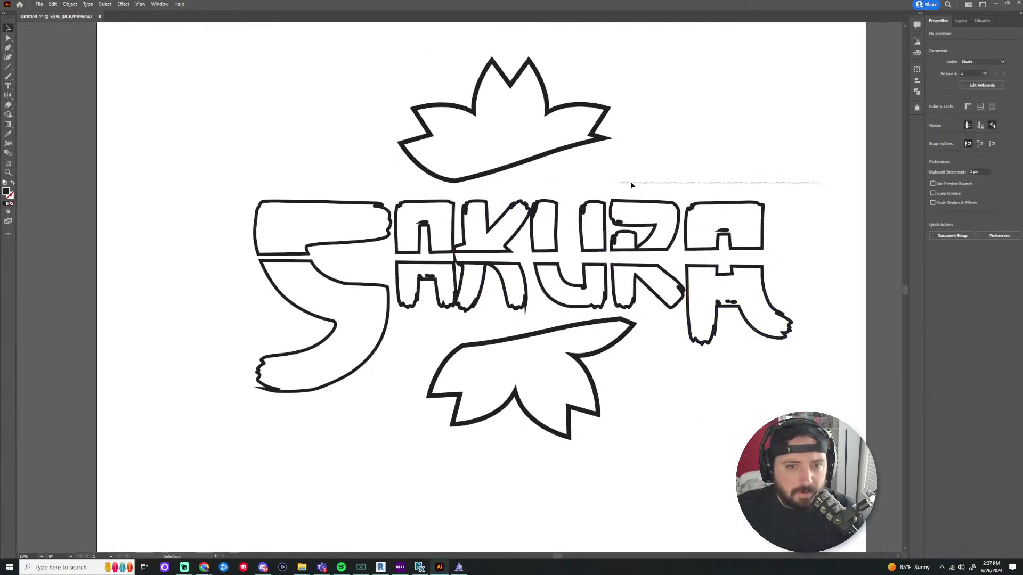
pyautogui.scroll(6, 575, 269)
pyautogui.click(578, 271)
pyautogui.press('Delete')
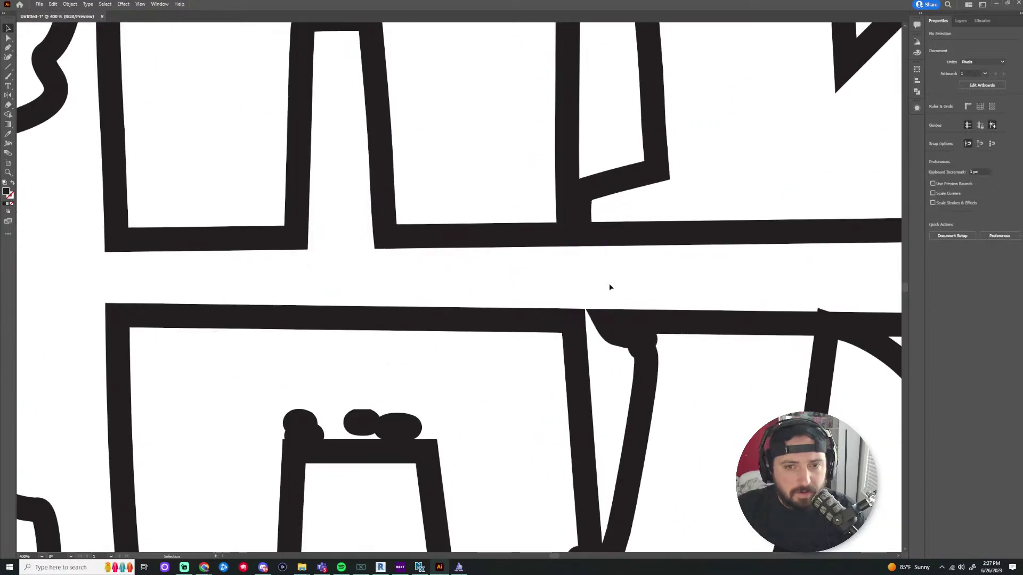
# Try to select only the upper halves of the title's letters
pyautogui.scroll(-8, 609, 287)
pyautogui.scroll(2, 830, 236)
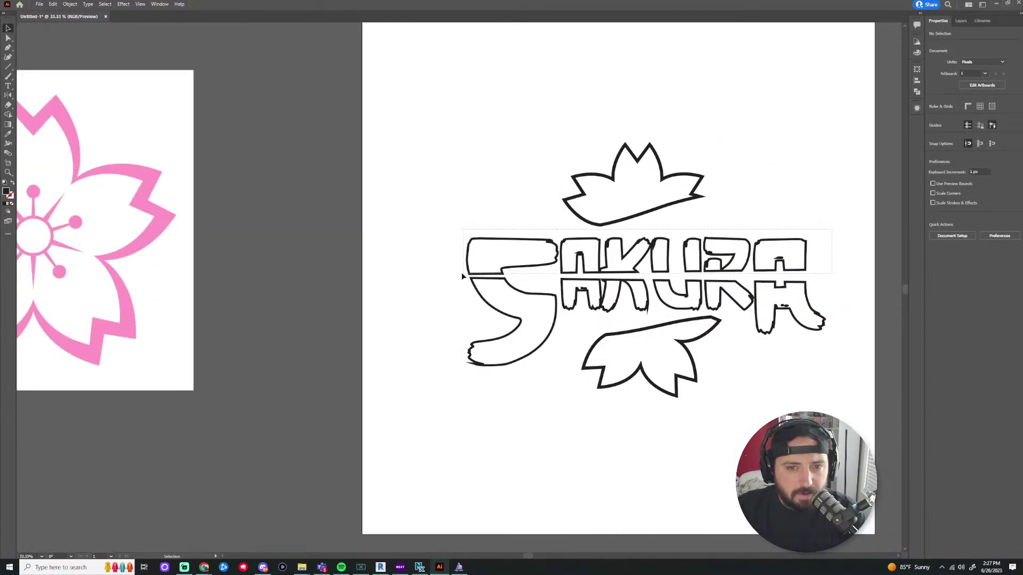
pyautogui.moveTo(462, 273); pyautogui.dragTo(607, 260)
pyautogui.scroll(2, 607, 260)
pyautogui.click(589, 189)
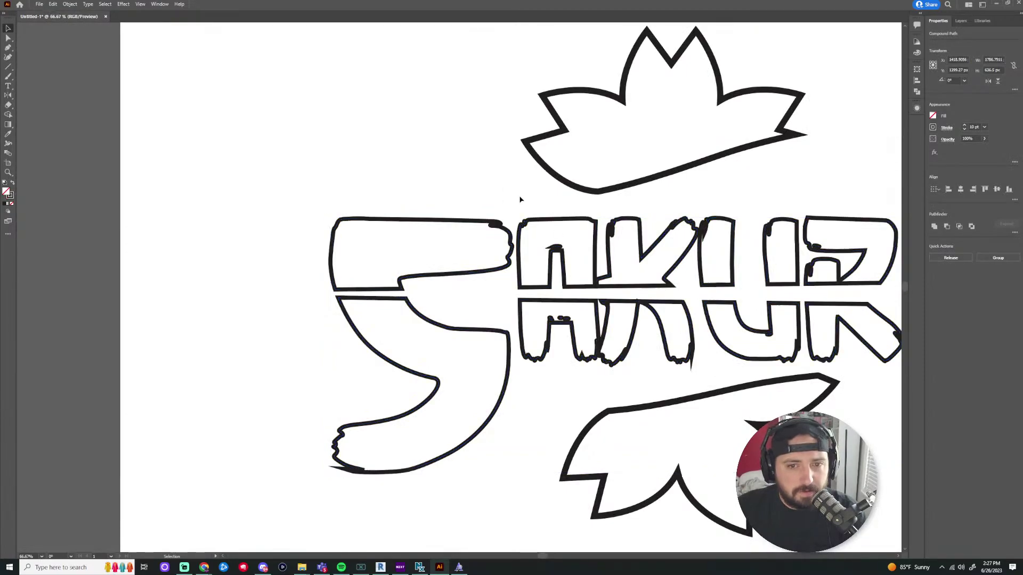
# Try to delete the stray mark inside the first A and undo the deletion
pyautogui.scroll(4, 554, 246)
pyautogui.click(536, 273)
pyautogui.press('Delete')
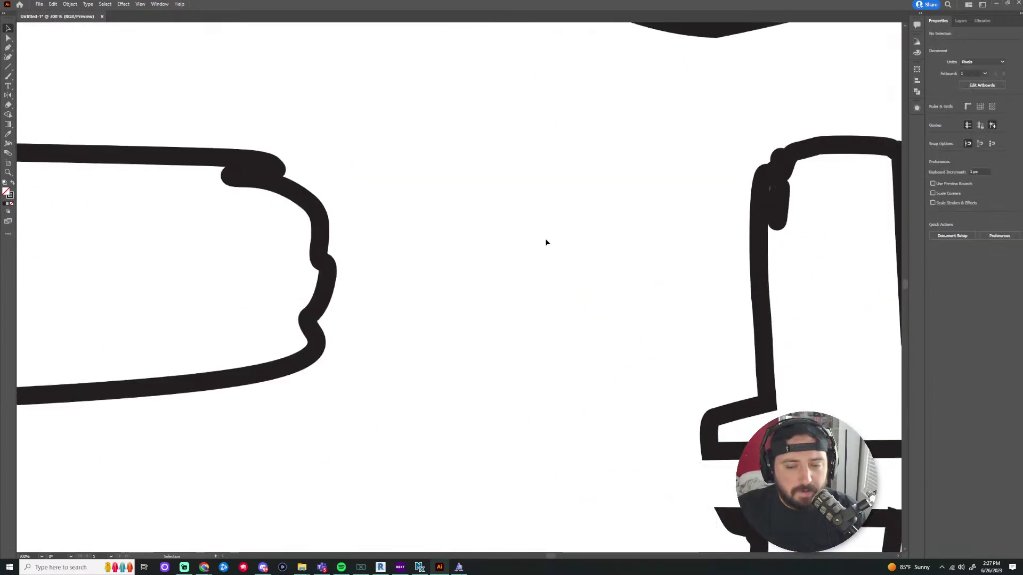
pyautogui.hotkey('ctrl', 'z')
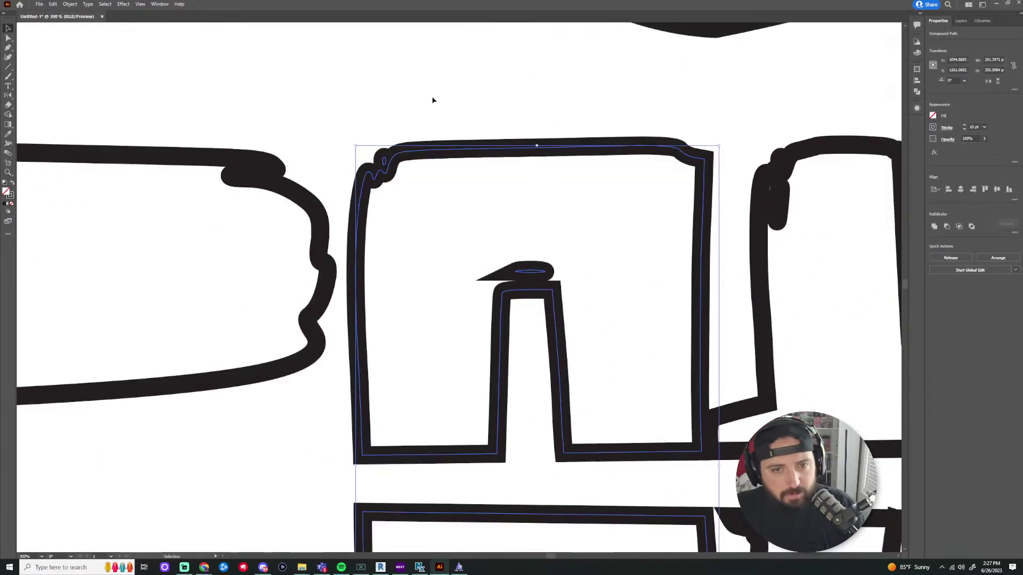
pyautogui.hotkey('ctrl', 'z')
pyautogui.hotkey('ctrl', 'shift', 'z')
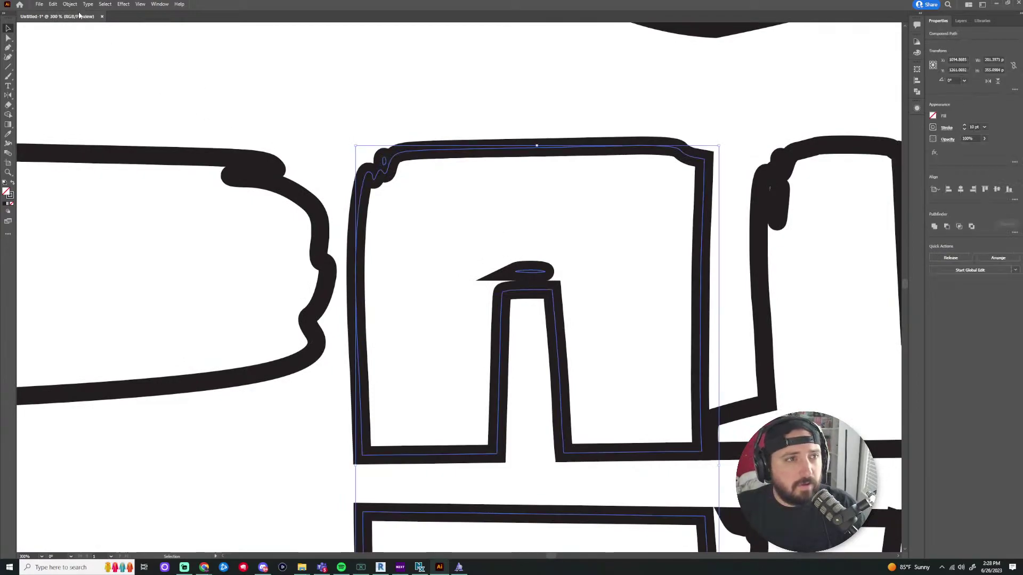
# Try to ungroup the first A and delete the stray mark above its lower opening
pyautogui.click(70, 4)
pyautogui.click(366, 64)
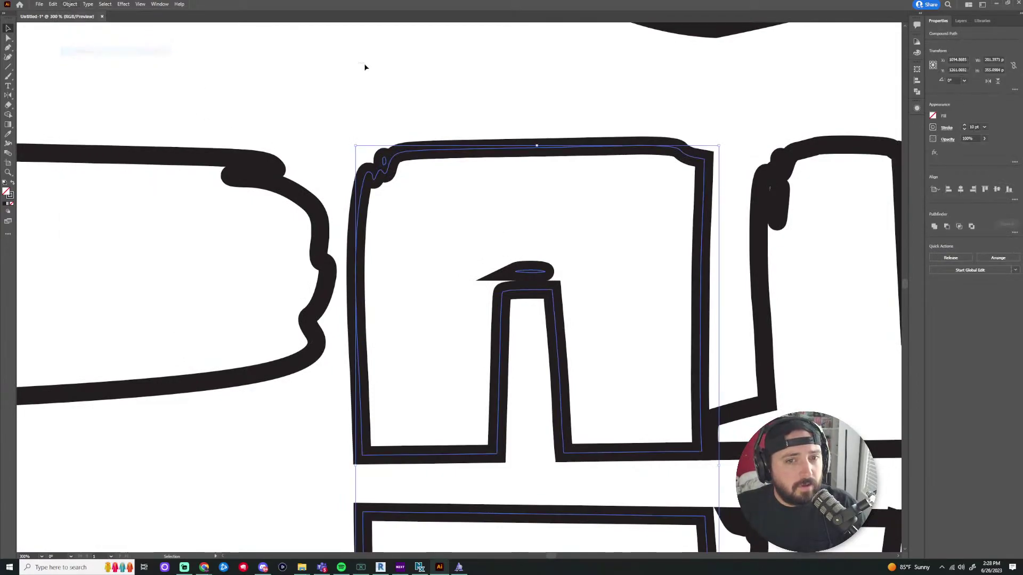
pyautogui.click(530, 273)
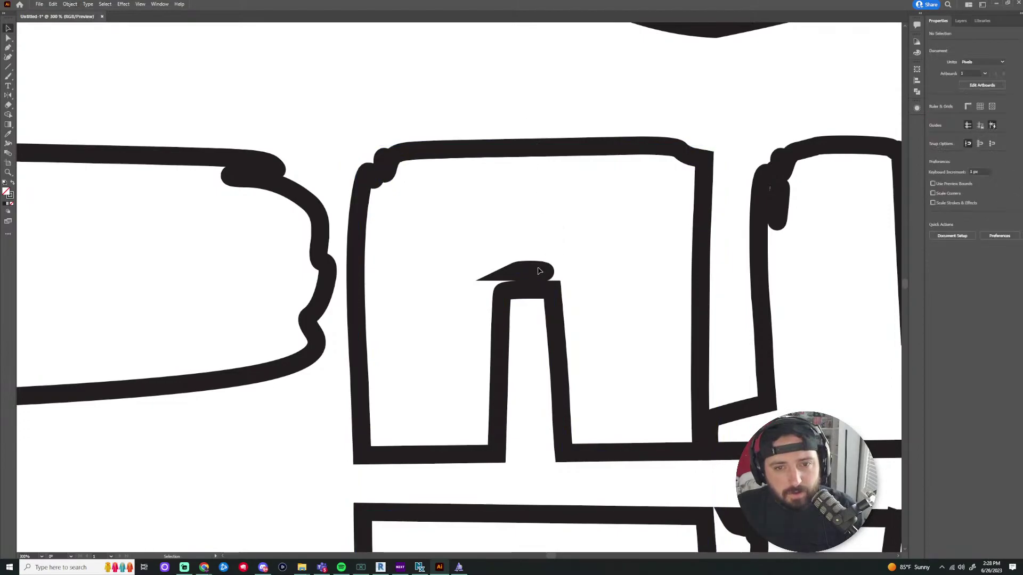
pyautogui.press('Delete')
pyautogui.scroll(-5, 544, 222)
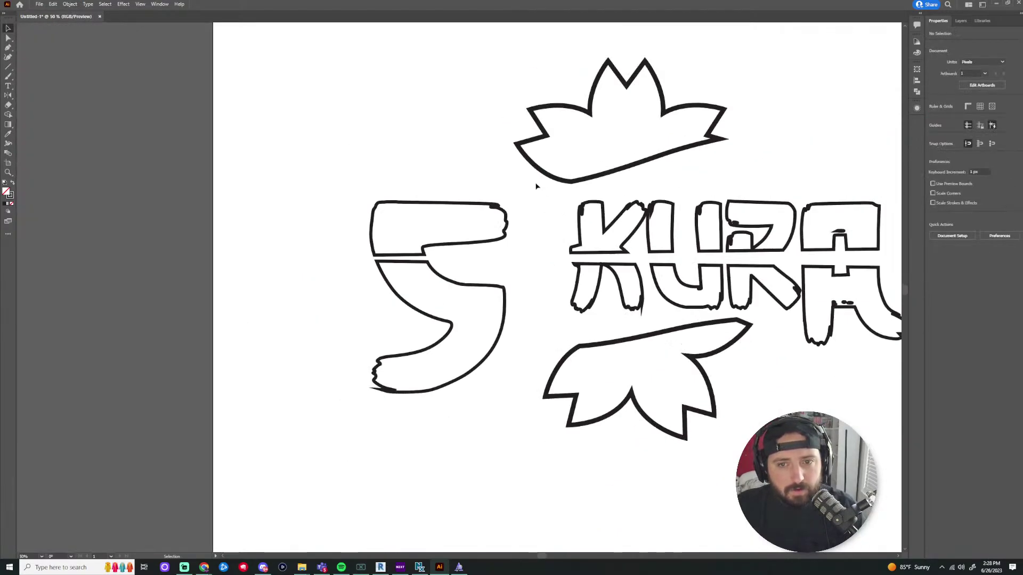
# Undo the last deletion to restore the first A of the title
pyautogui.press('super+x')
pyautogui.press('super+x')
pyautogui.press('super+x')
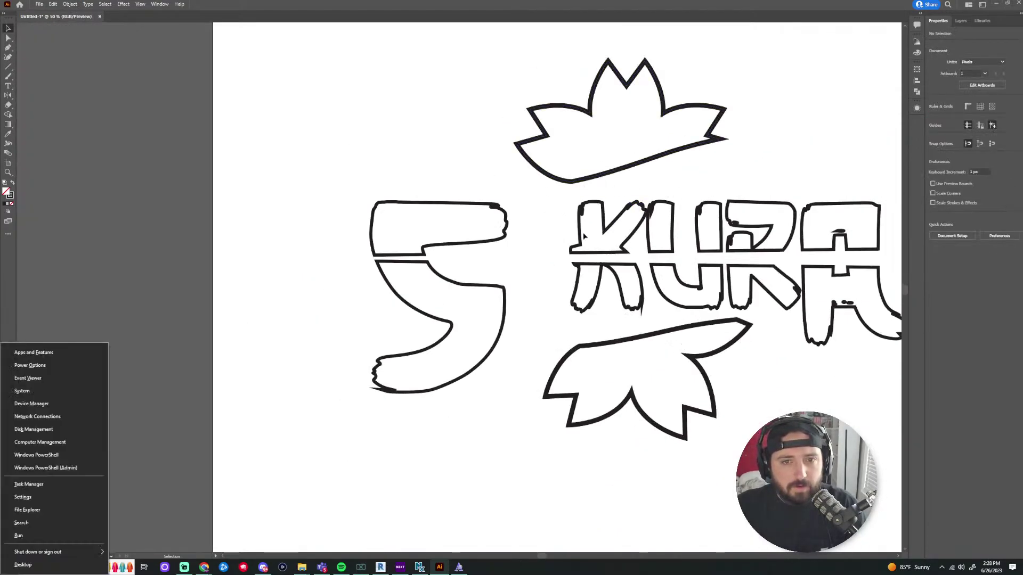
pyautogui.press('super+x')
pyautogui.press('super+x')
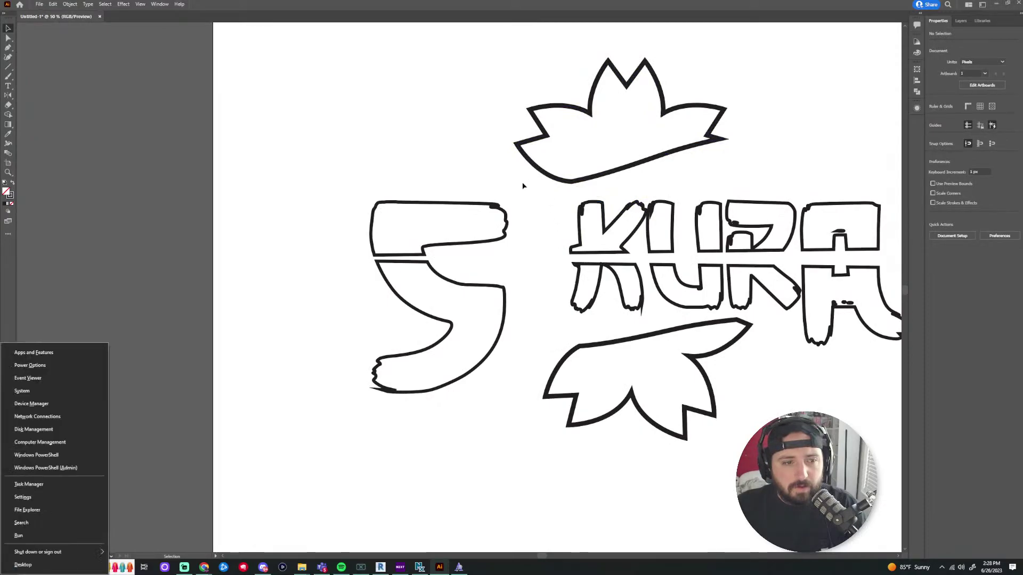
pyautogui.press('super+x')
pyautogui.press('super')
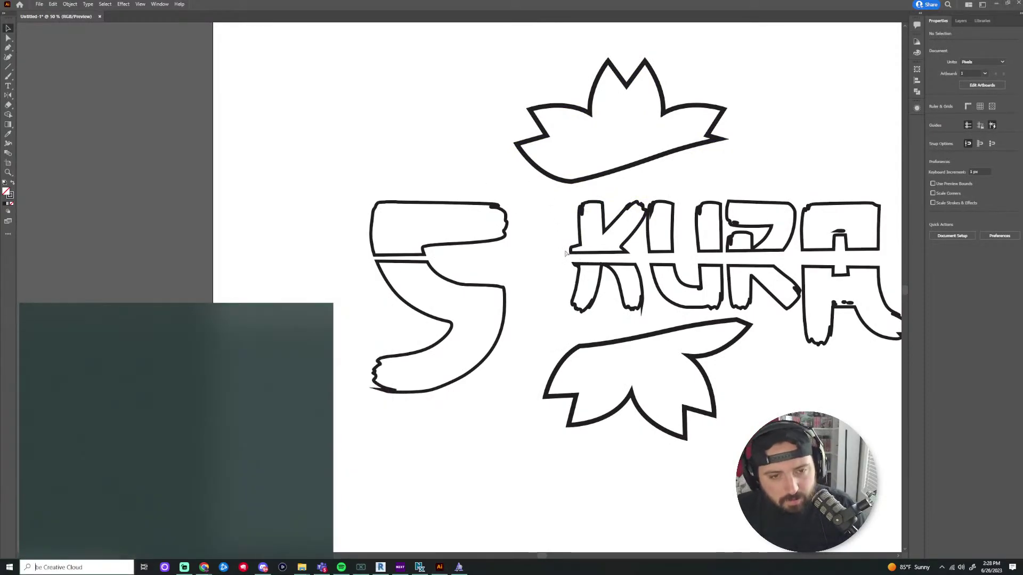
pyautogui.click(546, 263)
pyautogui.hotkey('ctrl', 'z')
pyautogui.click(692, 190)
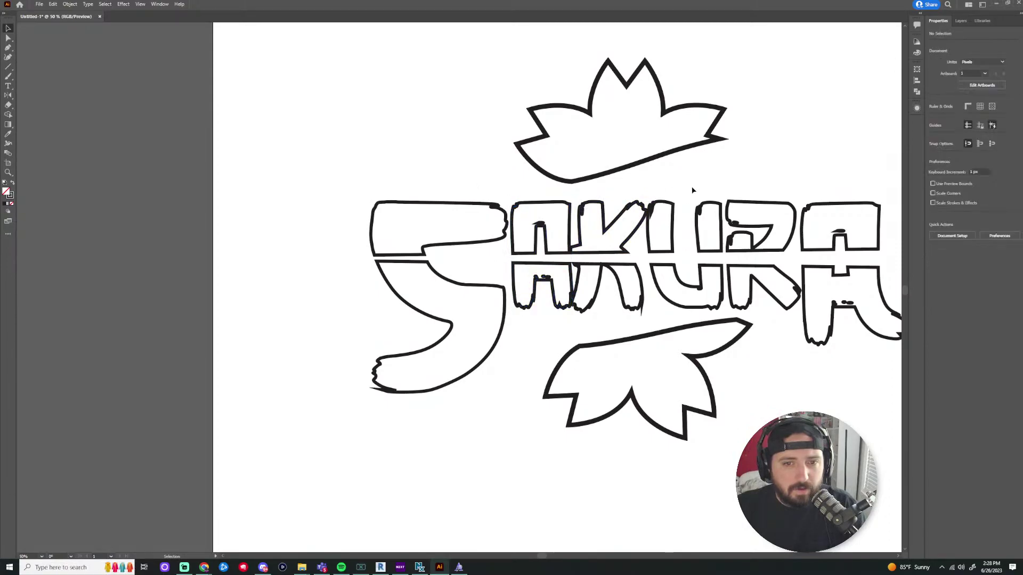
pyautogui.hotkey('ctrl', '0')
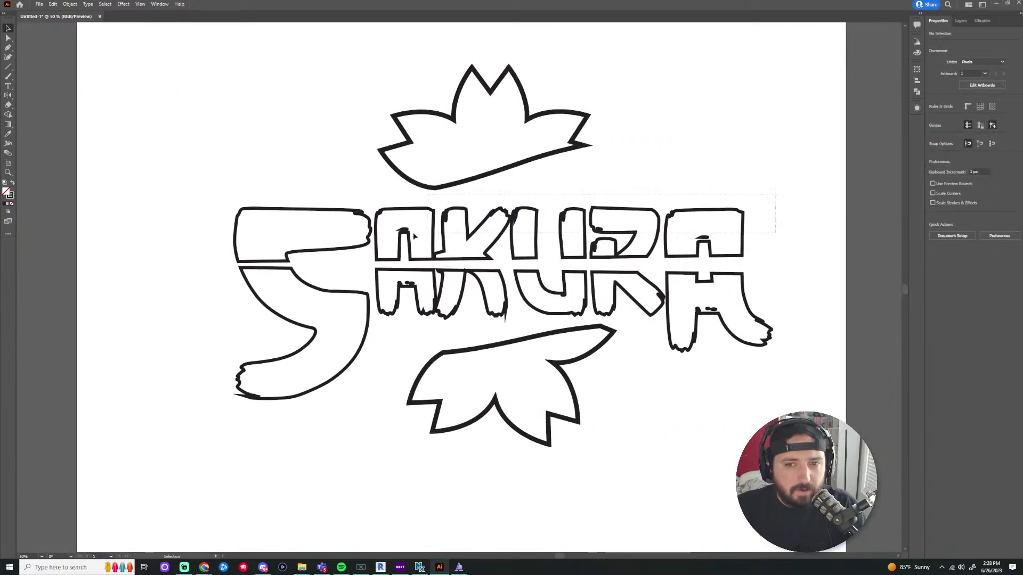
# Ungroup the SAKURA title and shift the S slightly away from the other letters
pyautogui.moveTo(184, 251); pyautogui.dragTo(184, 250)
pyautogui.click(70, 3)
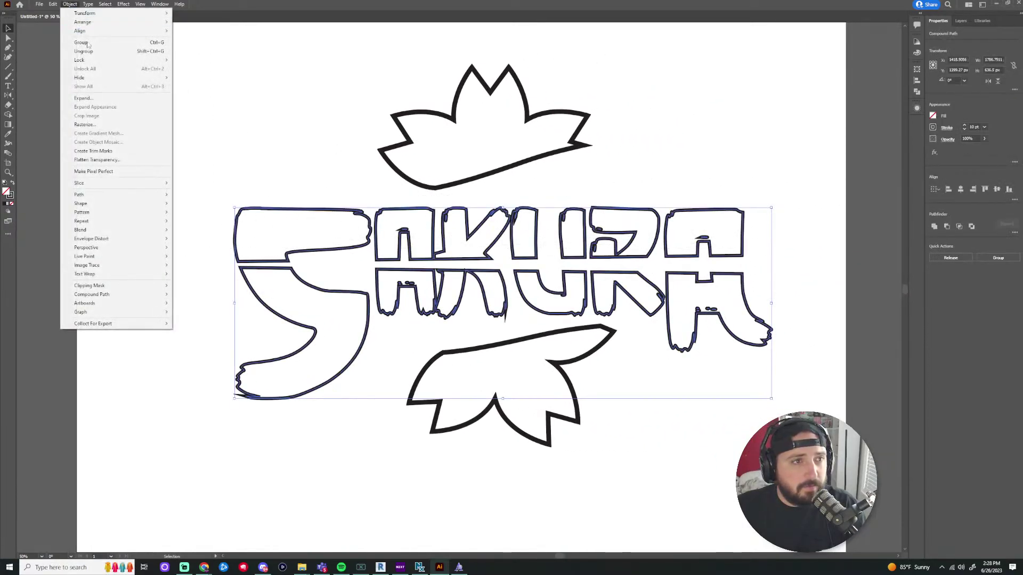
pyautogui.click(99, 52)
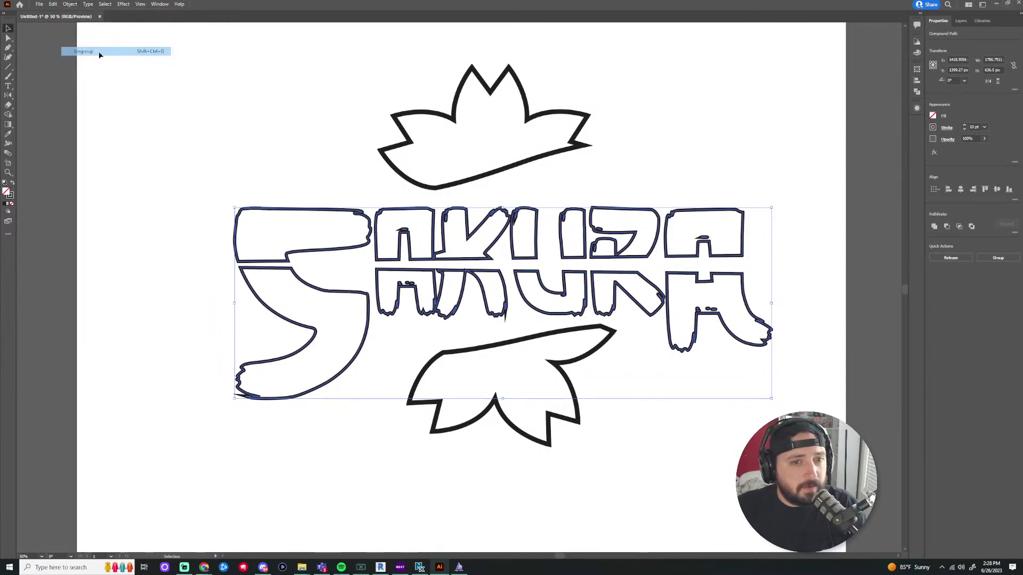
pyautogui.click(628, 176)
pyautogui.click(262, 248)
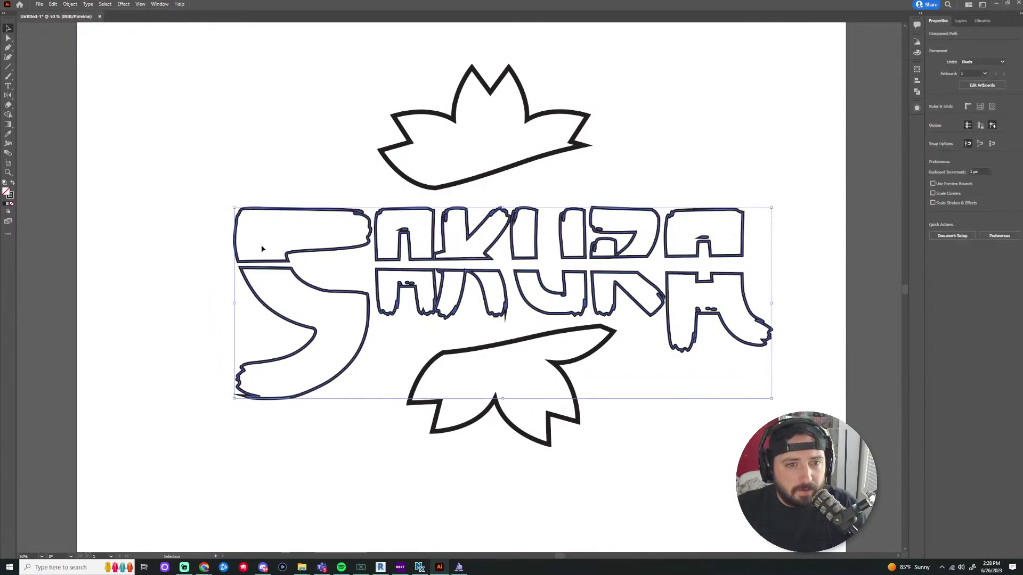
pyautogui.click(468, 299)
pyautogui.moveTo(305, 253); pyautogui.dragTo(302, 252)
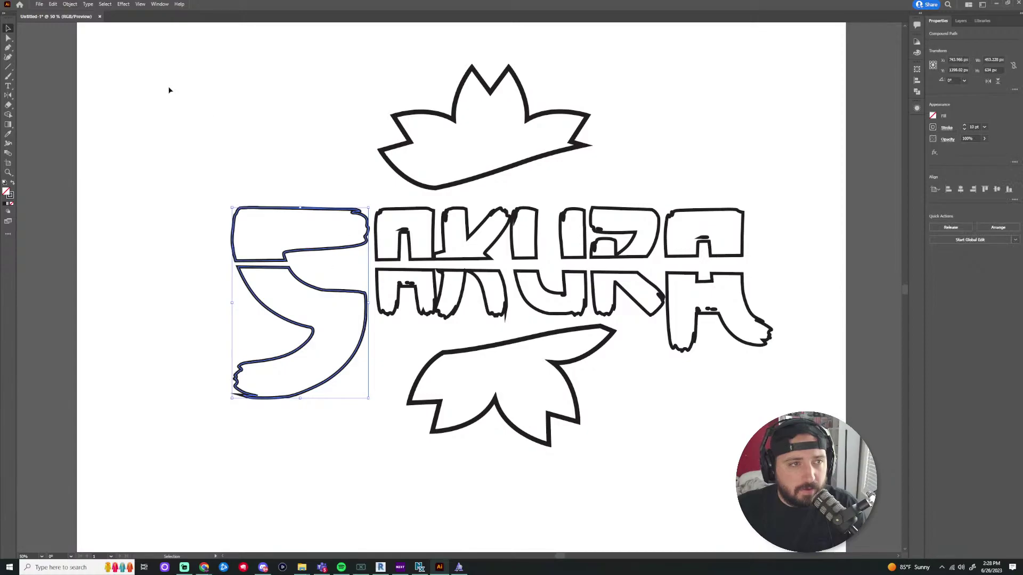
# Try to ungroup the two halves of the S by grouping and ungrouping the letter
pyautogui.click(69, 4)
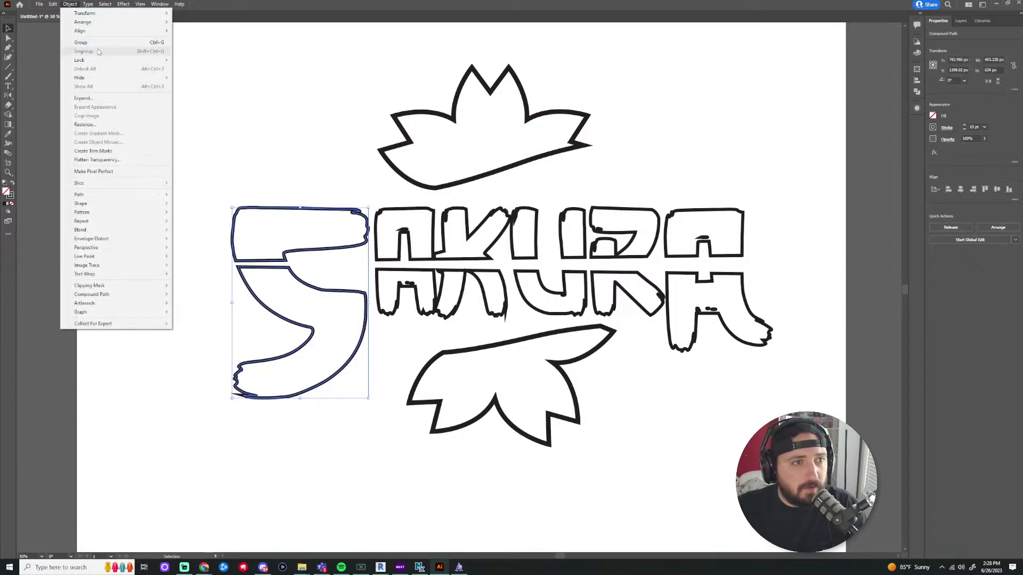
pyautogui.click(251, 157)
pyautogui.scroll(1, 295, 282)
pyautogui.click(290, 284)
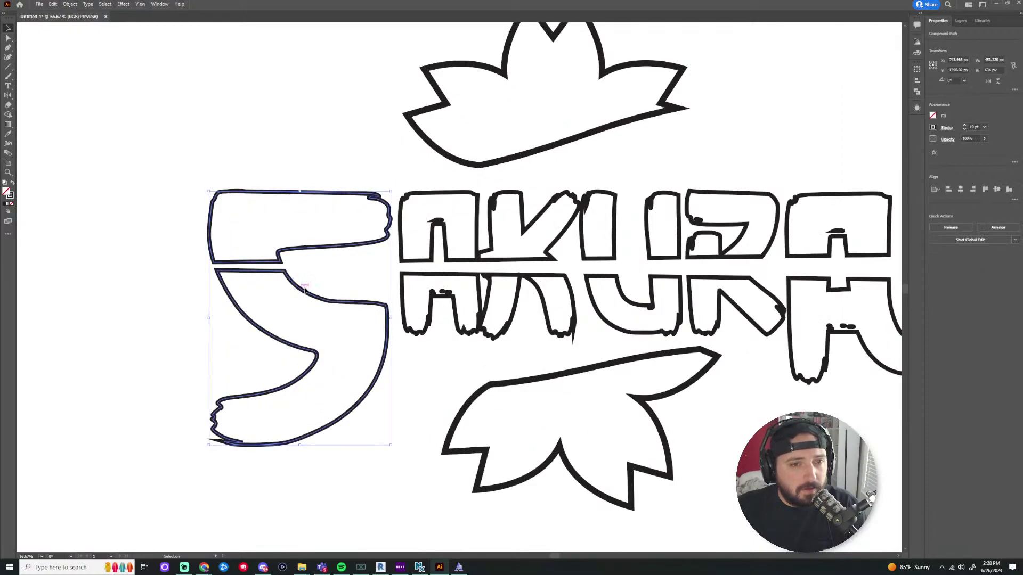
pyautogui.click(70, 5)
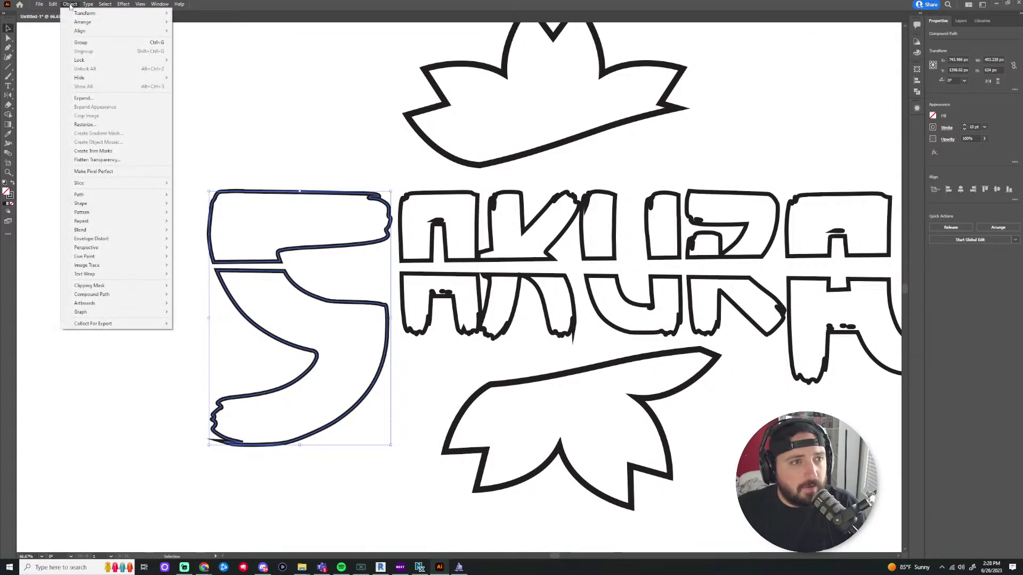
pyautogui.click(81, 42)
pyautogui.click(70, 4)
pyautogui.click(84, 51)
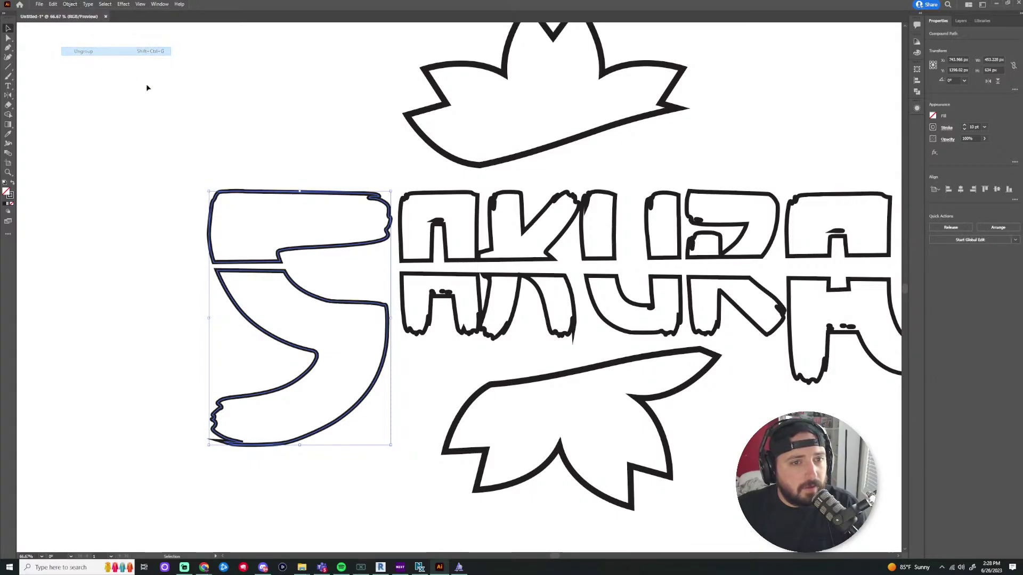
# Try to select the upper half of the S on its own
pyautogui.click(367, 234)
pyautogui.click(356, 245)
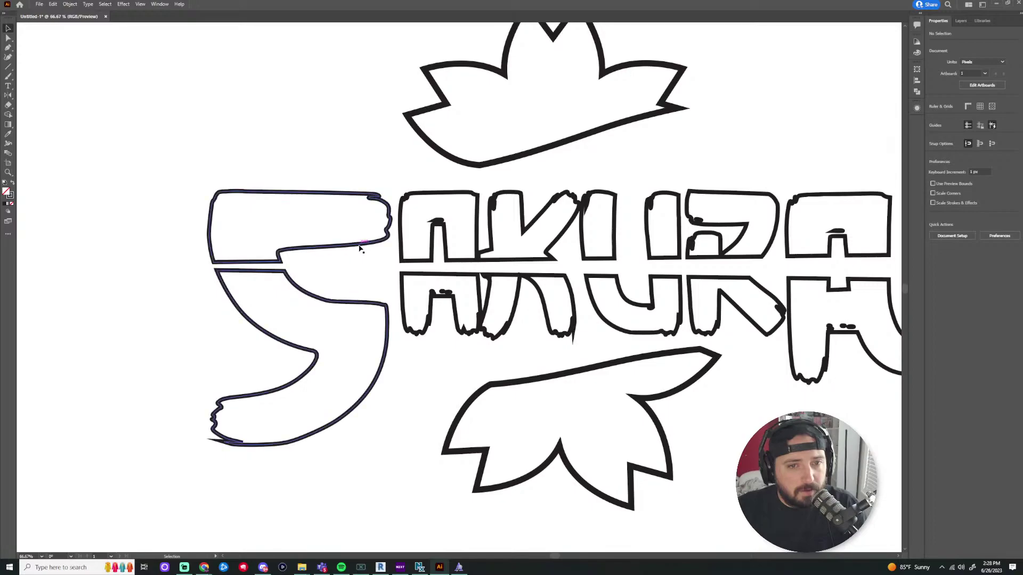
pyautogui.press('a')
pyautogui.hotkey('ctrl', '8')
pyautogui.press('v')
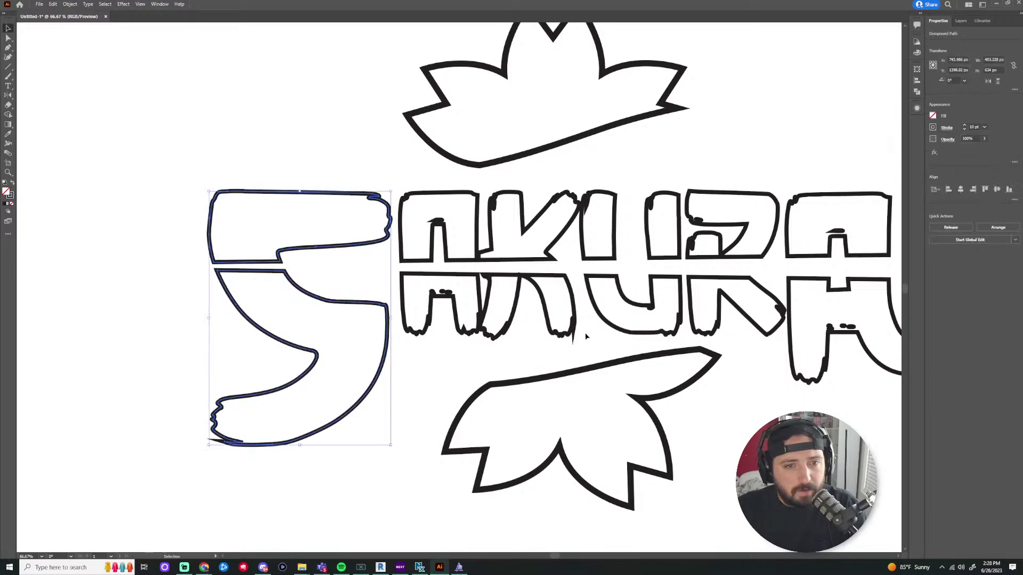
# Select the whole SAKURA title and separate the sliced letters into individual pieces with the Shape Builder tool
pyautogui.hotkey('ctrl', '-')
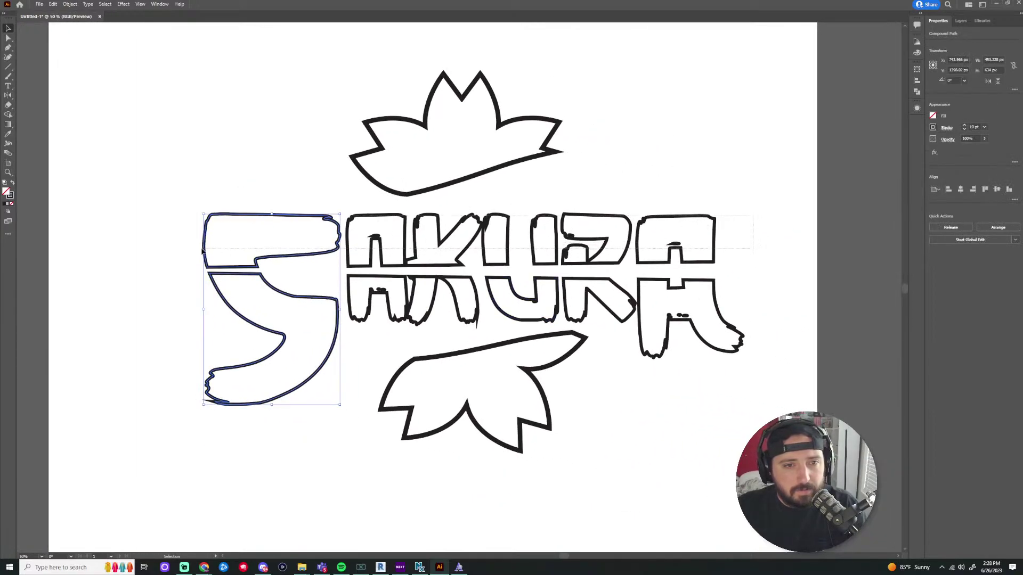
pyautogui.hotkey('ctrl', 'a')
pyautogui.click(10, 114)
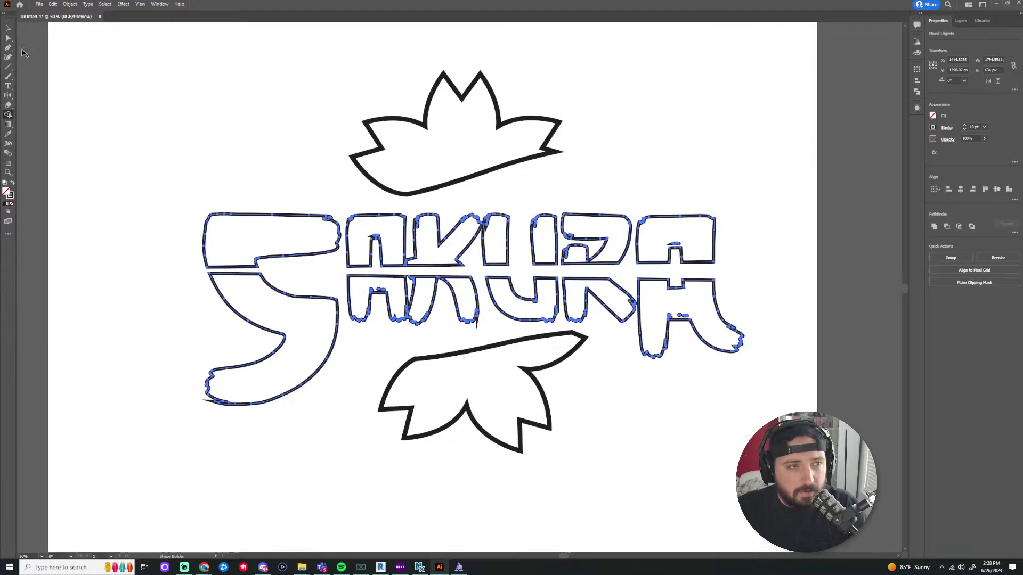
pyautogui.click(8, 28)
pyautogui.click(175, 160)
pyautogui.click(284, 256)
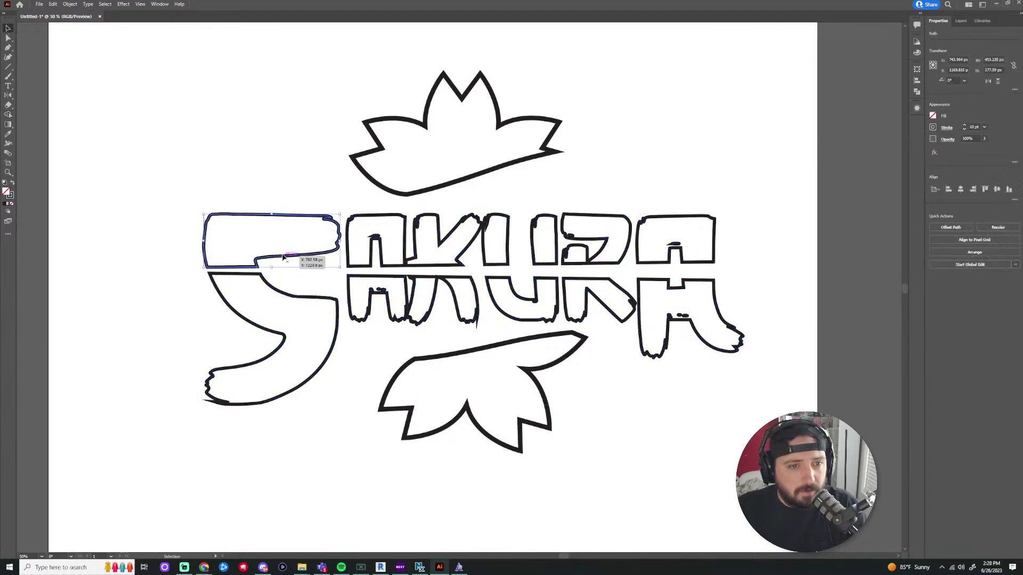
pyautogui.moveTo(284, 256)
pyautogui.mouseDown()
pyautogui.moveTo(258, 225)
pyautogui.moveTo(283, 255)
pyautogui.mouseUp()
pyautogui.keyDown('shift'); pyautogui.click(600, 231); pyautogui.keyUp('shift')
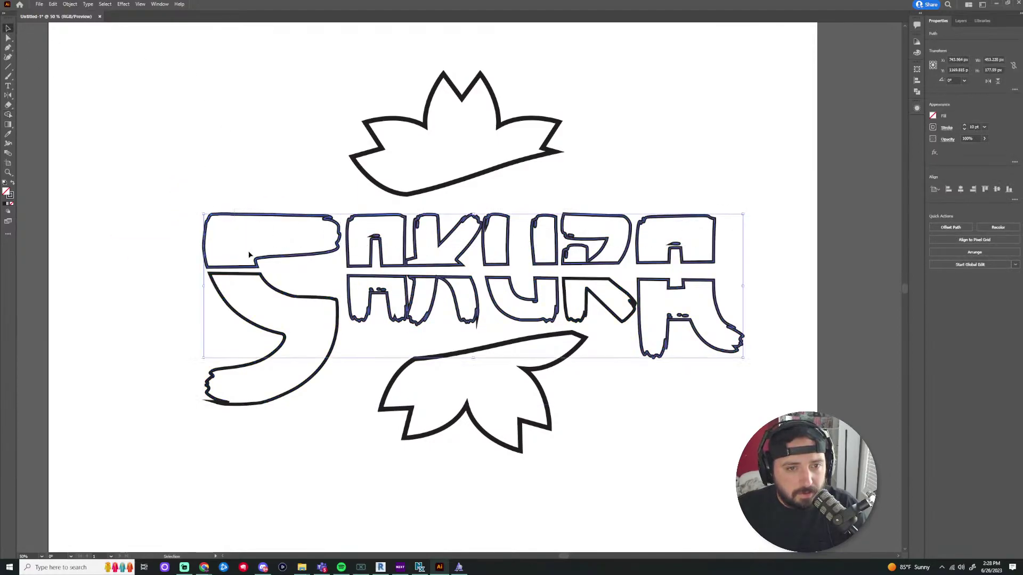
pyautogui.click(345, 436)
# Select the upper halves of all six sliced SAKURA letters together
pyautogui.click(348, 240)
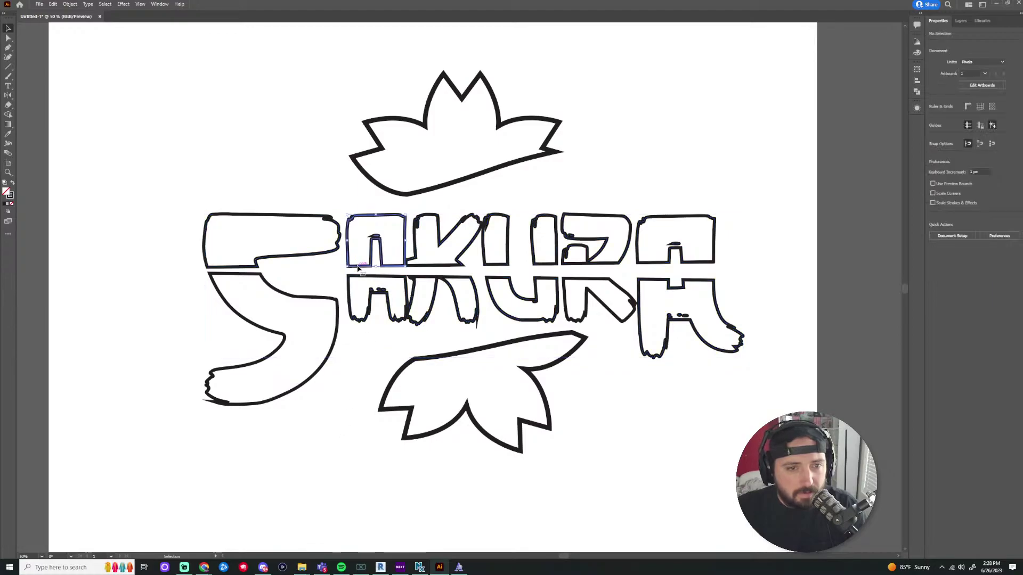
pyautogui.keyDown('shift'); pyautogui.click(320, 259); pyautogui.keyUp('shift')
pyautogui.keyDown('shift'); pyautogui.click(442, 263); pyautogui.keyUp('shift')
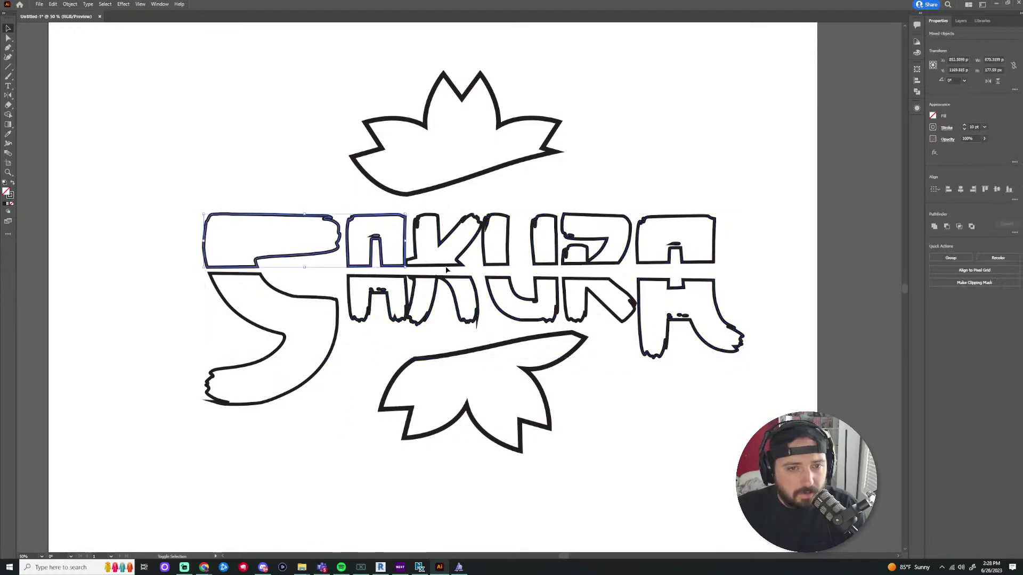
pyautogui.keyDown('shift'); pyautogui.click(499, 267); pyautogui.keyUp('shift')
pyautogui.keyDown('shift'); pyautogui.click(615, 264); pyautogui.keyUp('shift')
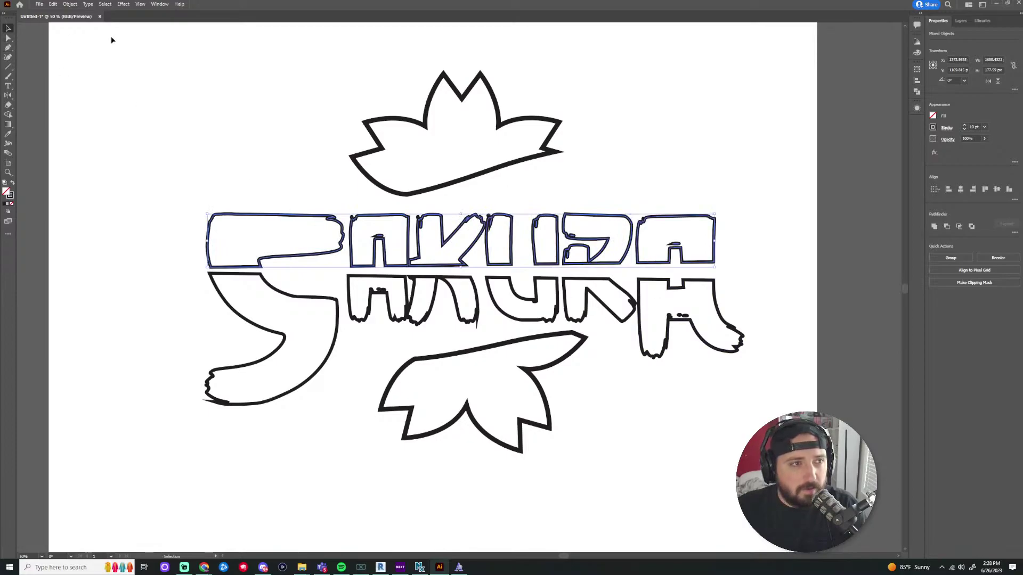
pyautogui.keyDown('shift'); pyautogui.click(718, 215); pyautogui.keyUp('shift')
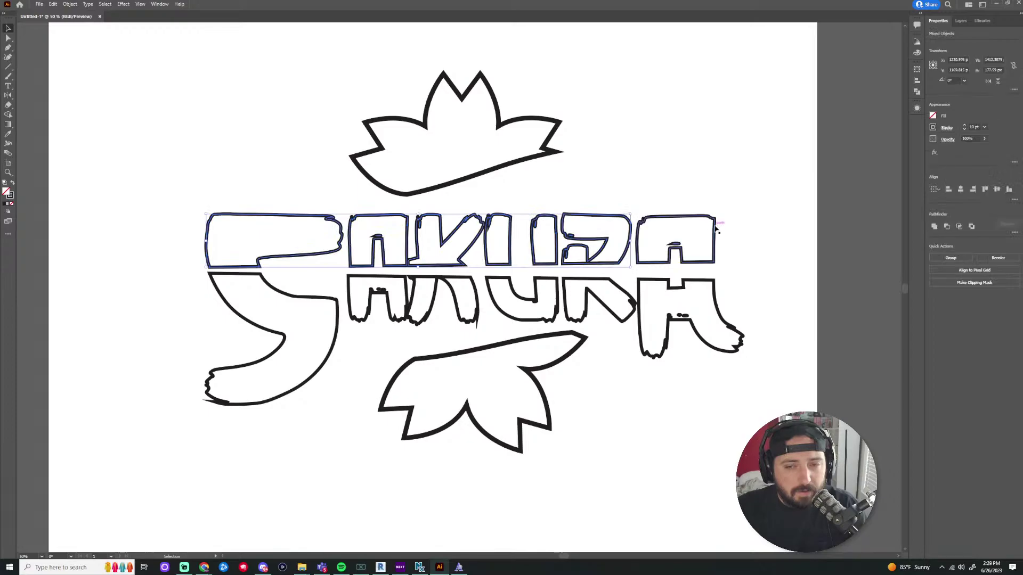
# Try to rotate the selected upper letter halves slightly counterclockwise and undo the rotation
pyautogui.moveTo(718, 213); pyautogui.dragTo(715, 203)
pyautogui.click(541, 231)
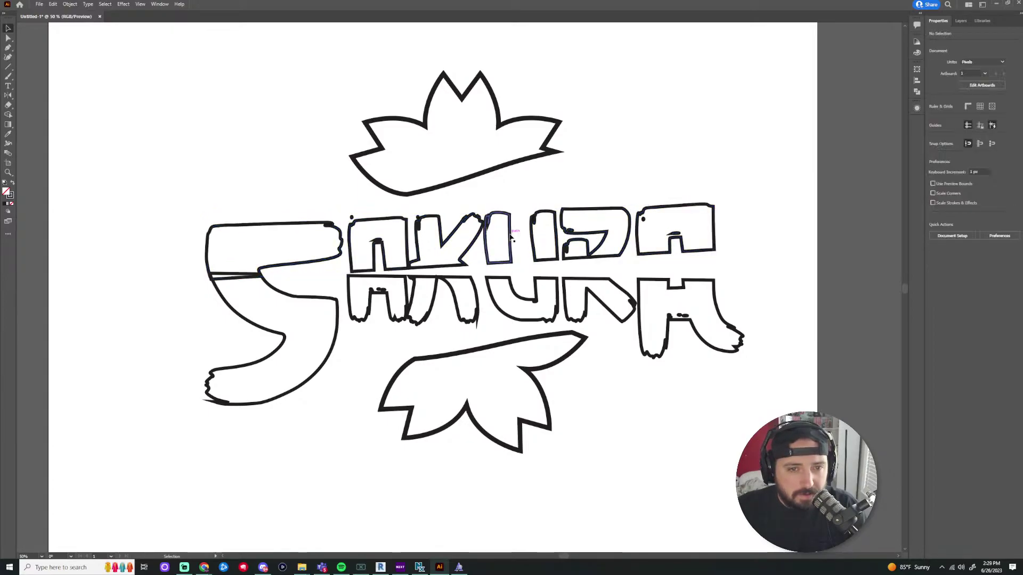
pyautogui.hotkey('ctrl', 'z')
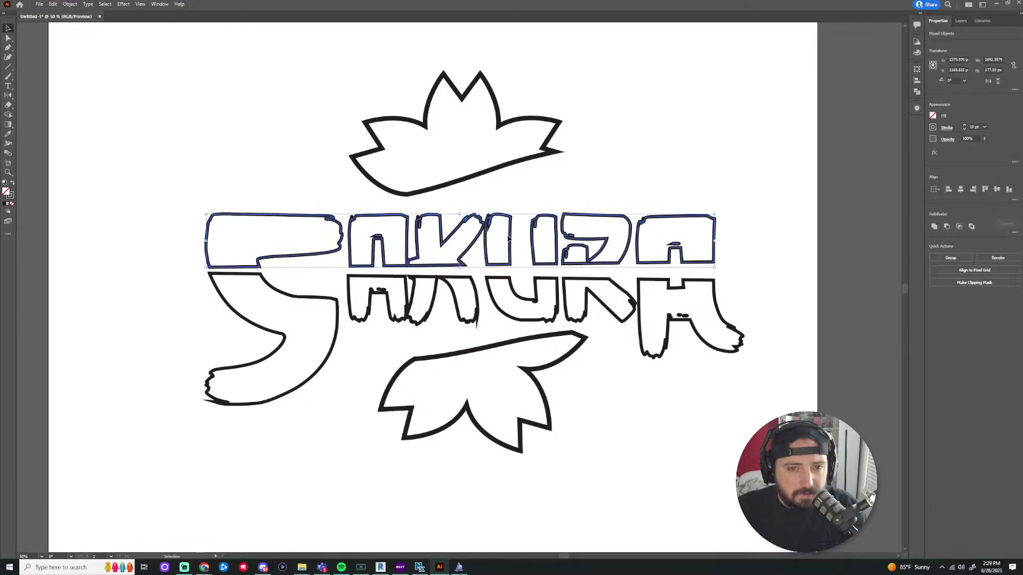
# Group the selected upper letter halves
pyautogui.click(70, 5)
pyautogui.click(80, 41)
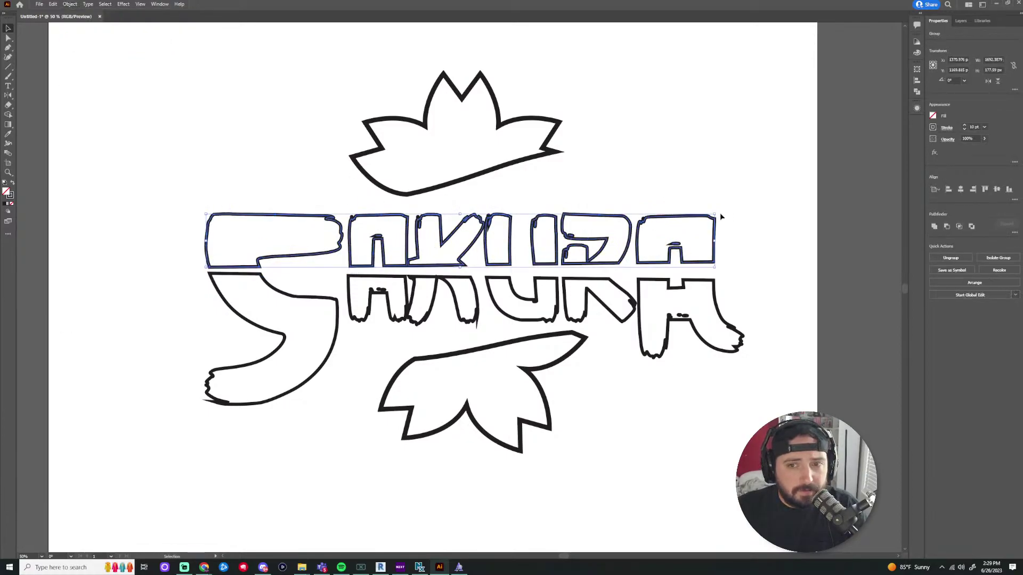
# Try to rotate the grouped upper halves about 3.5° counterclockwise and raise them, and undo both changes
pyautogui.moveTo(718, 212); pyautogui.dragTo(714, 200)
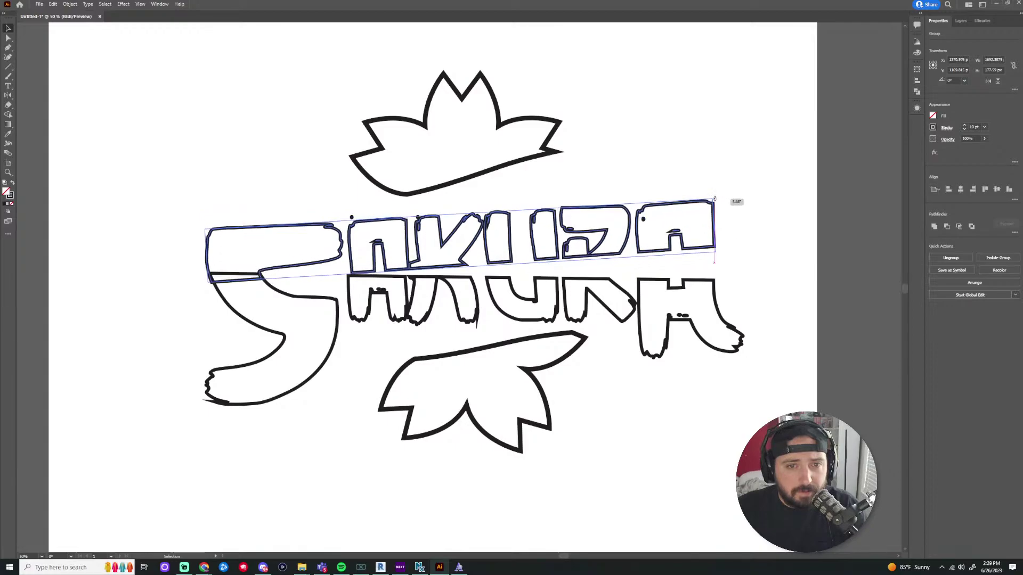
pyautogui.moveTo(466, 248); pyautogui.dragTo(464, 236)
pyautogui.hotkey('ctrl', 'z')
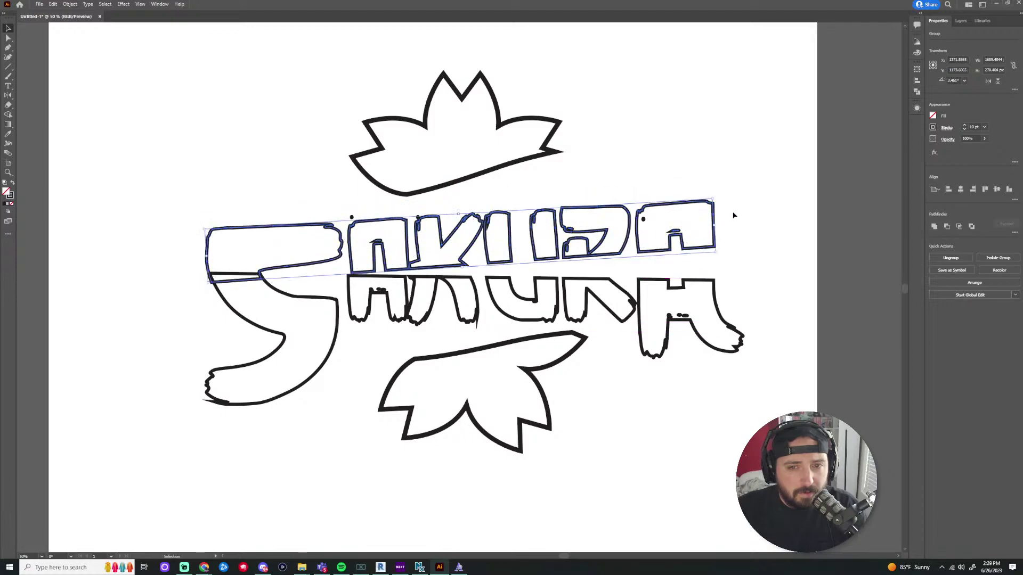
pyautogui.hotkey('ctrl', 'z')
# Rotate the grouped upper letter halves about 1.3° counterclockwise
pyautogui.moveTo(718, 213); pyautogui.dragTo(717, 208)
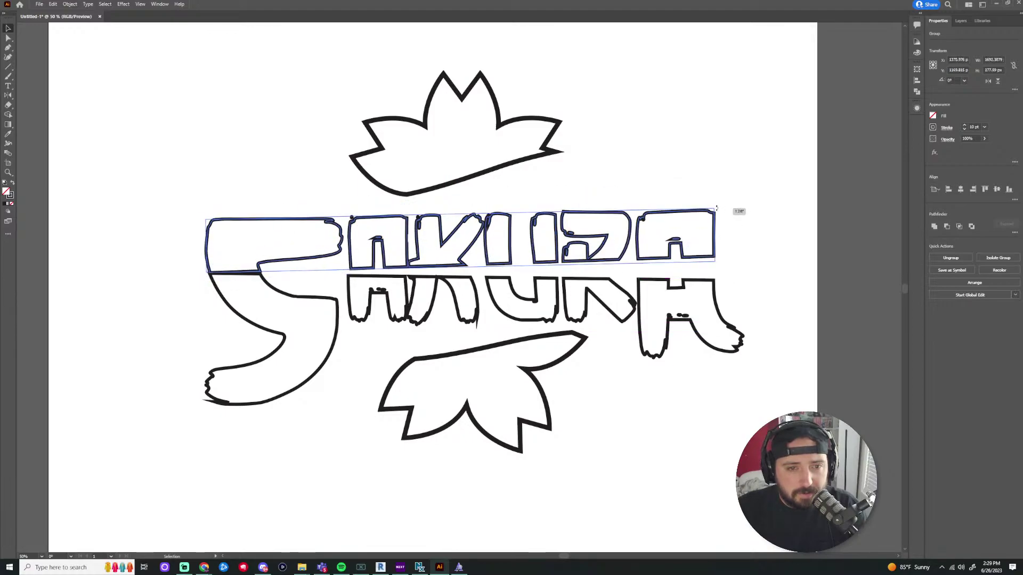
# Try to raise the upper group and select the lower letter halves, undoing the raise and clearing the selection
pyautogui.moveTo(408, 260); pyautogui.dragTo(408, 253)
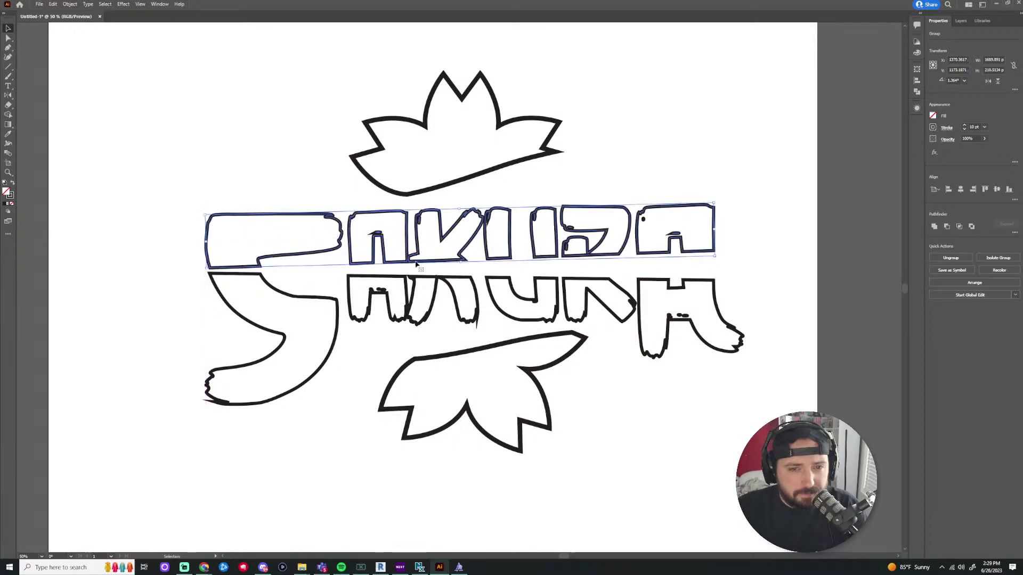
pyautogui.keyDown('shift'); pyautogui.click(428, 313); pyautogui.keyUp('shift')
pyautogui.hotkey('ctrl', '8')
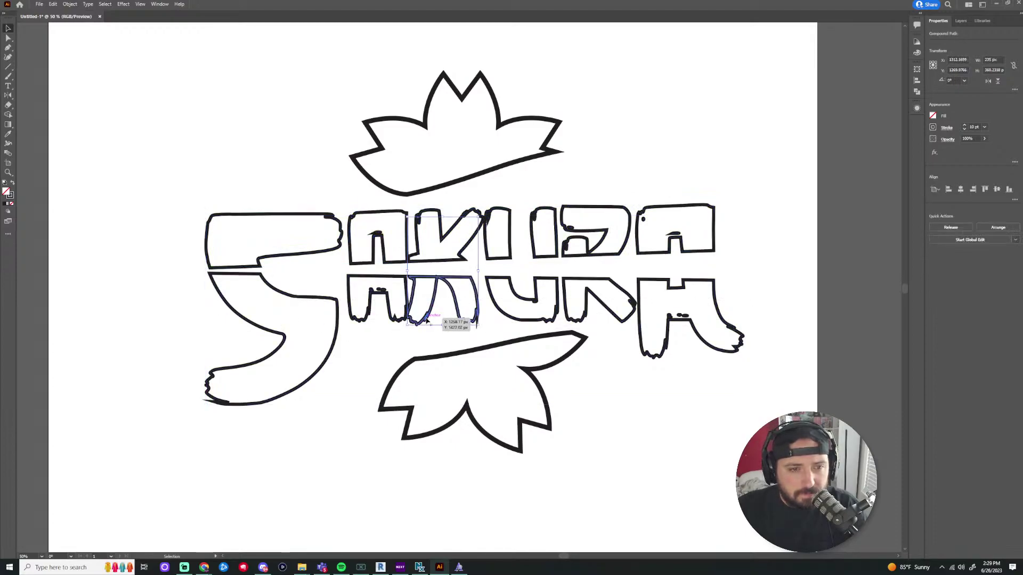
pyautogui.hotkey('ctrl', 'z')
pyautogui.hotkey('ctrl', 'z')
pyautogui.keyDown('shift'); pyautogui.click(364, 319); pyautogui.keyUp('shift')
pyautogui.hotkey('ctrl', '8')
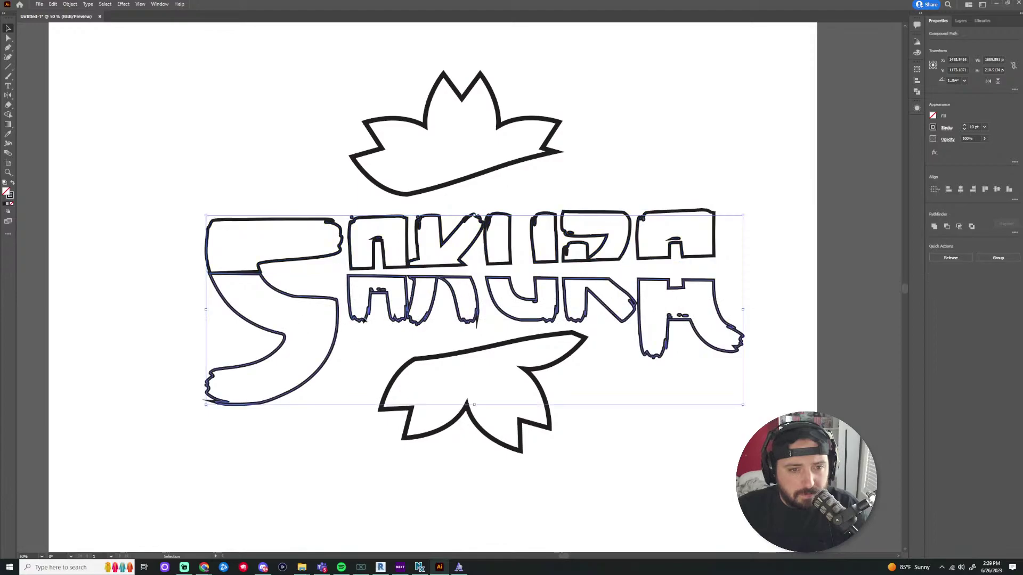
pyautogui.click(365, 336)
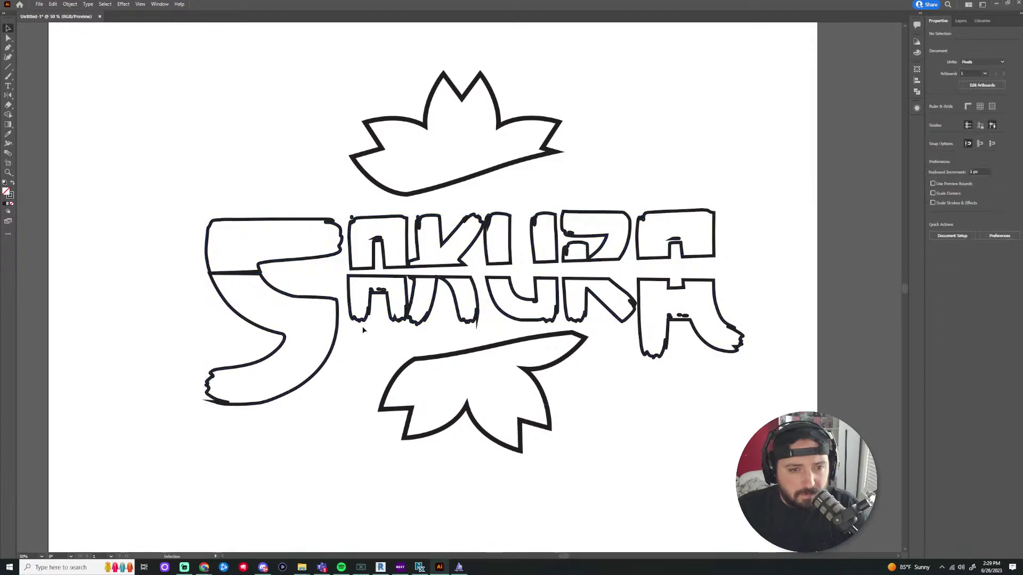
# Select the lower halves of all the SAKURA letters and move them slightly down to widen the gap
pyautogui.keyDown('shift'); pyautogui.click(406, 314); pyautogui.keyUp('shift')
pyautogui.keyDown('shift'); pyautogui.click(473, 308); pyautogui.keyUp('shift')
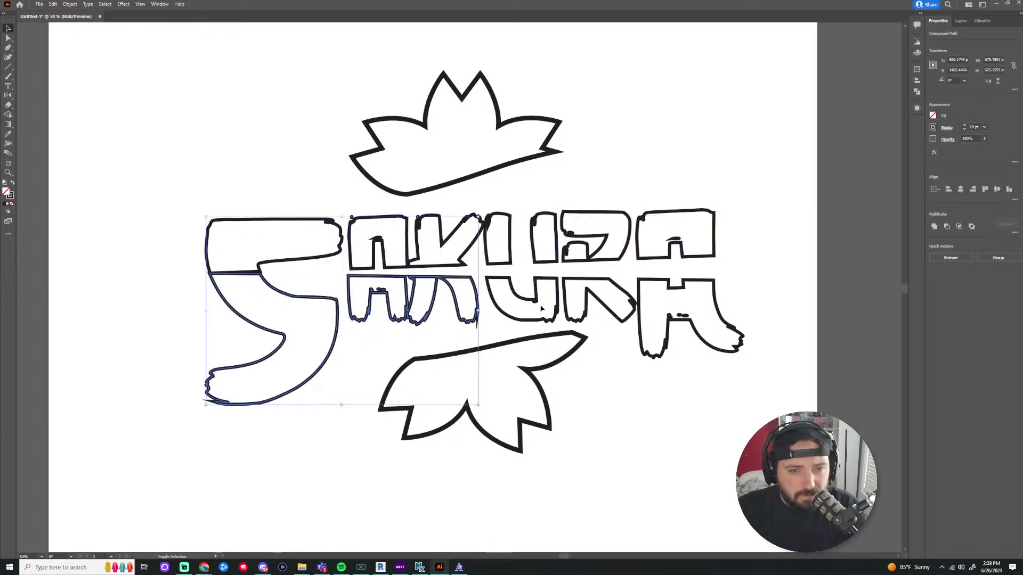
pyautogui.keyDown('shift'); pyautogui.click(526, 321); pyautogui.keyUp('shift')
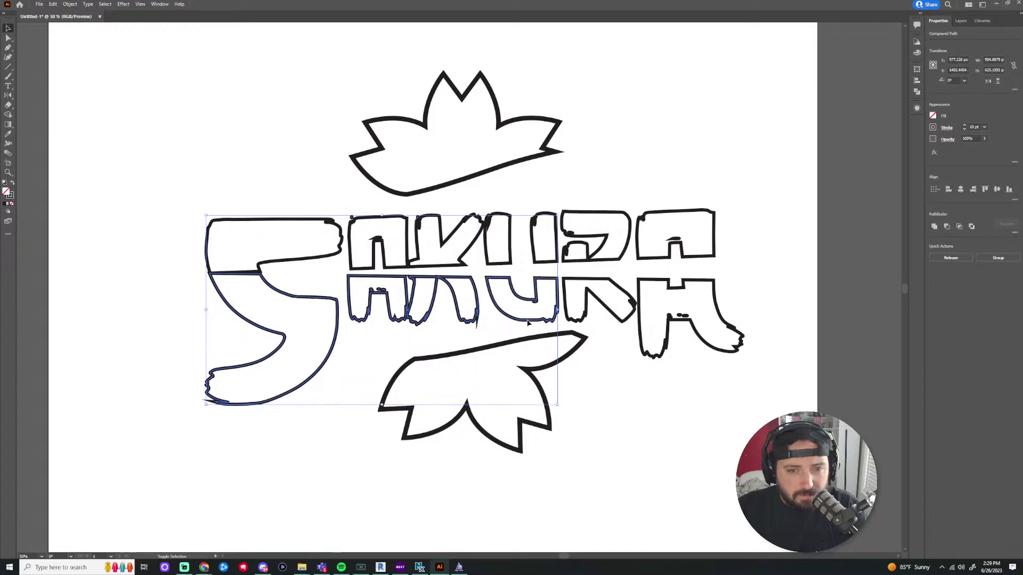
pyautogui.keyDown('shift'); pyautogui.click(611, 315); pyautogui.keyUp('shift')
pyautogui.keyDown('shift'); pyautogui.click(644, 333); pyautogui.keyUp('shift')
pyautogui.moveTo(621, 324); pyautogui.dragTo(625, 335)
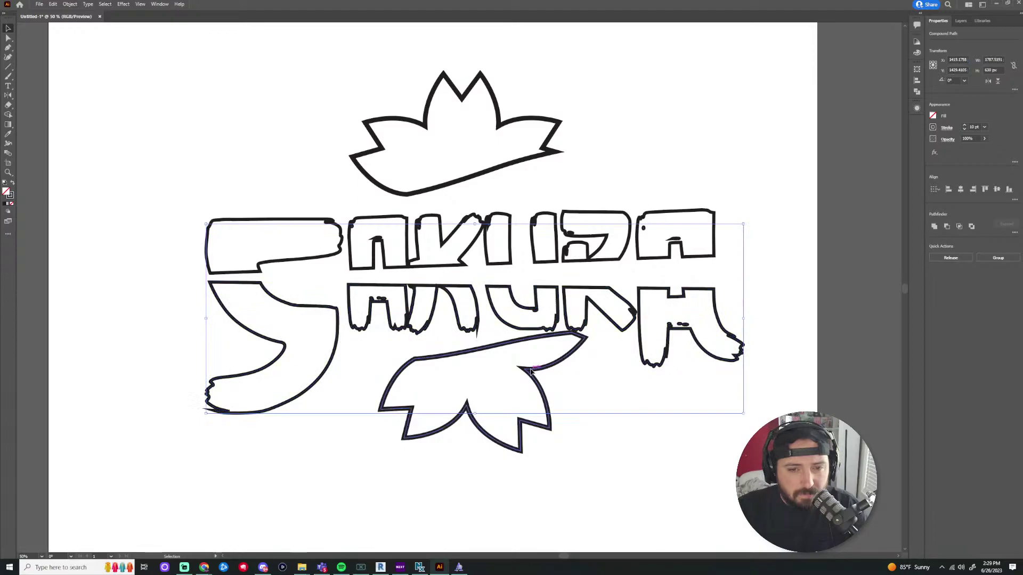
# Move the lower blossom half slightly down and rotate it a little clockwise
pyautogui.moveTo(531, 372); pyautogui.dragTo(534, 379)
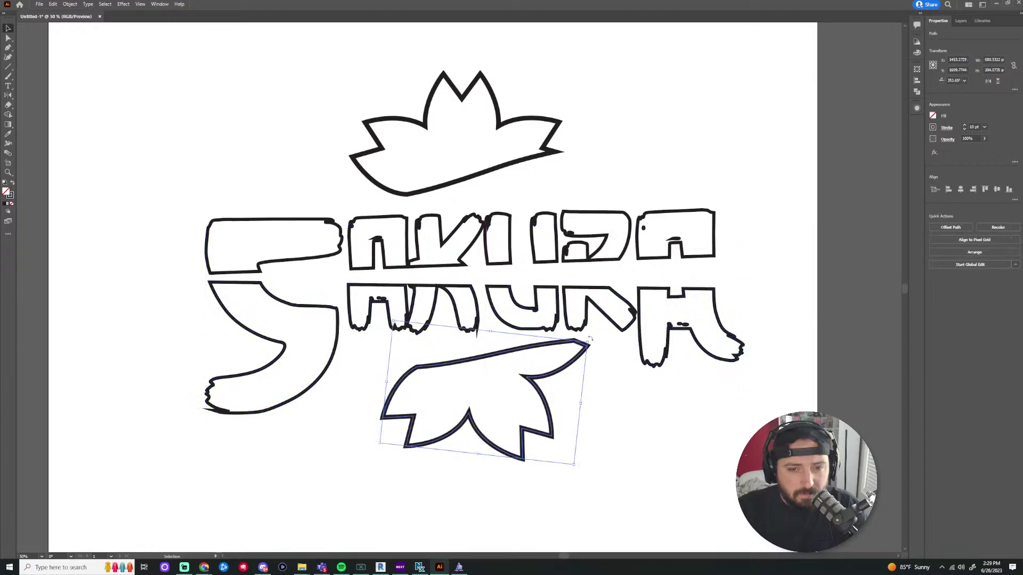
pyautogui.moveTo(590, 338); pyautogui.dragTo(604, 344)
# Move the upper blossom half down closer to the title
pyautogui.click(442, 191)
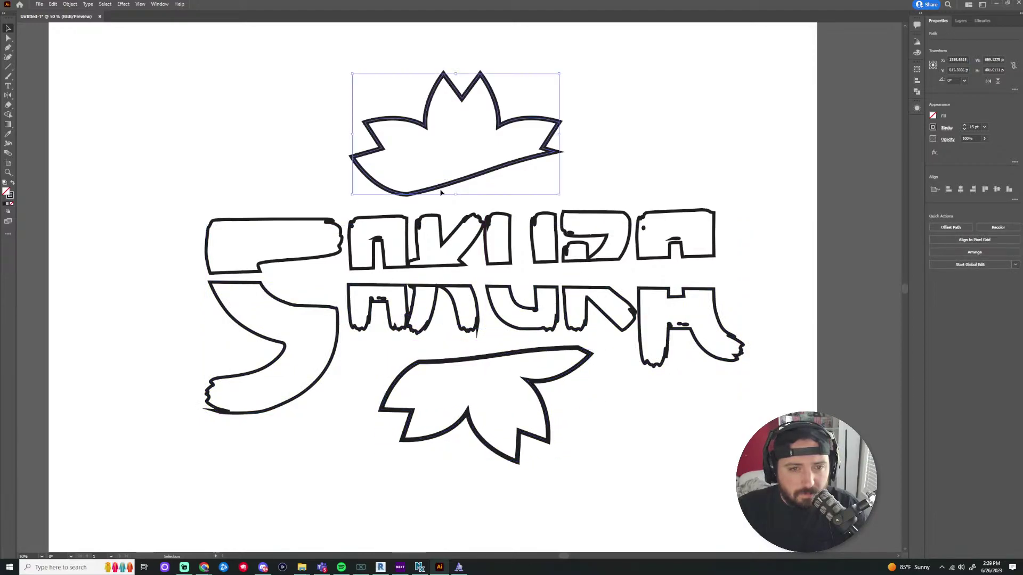
pyautogui.click(448, 195)
pyautogui.moveTo(439, 189); pyautogui.dragTo(440, 199)
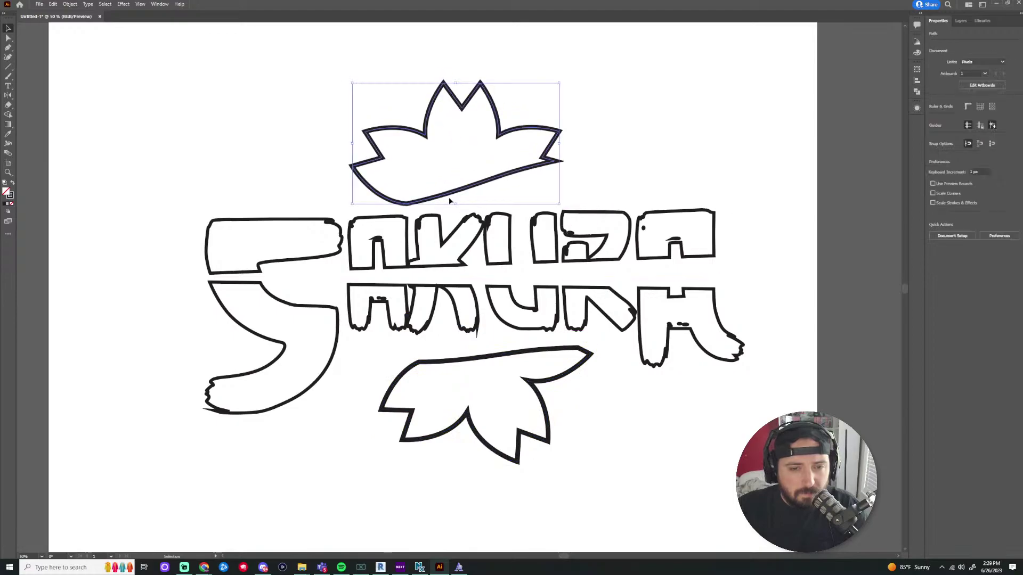
pyautogui.click(624, 196)
# Examine the balance and spacing of the whole logo, close up and from a distance beside the reference images
pyautogui.hotkey('ctrl', '-')
pyautogui.hotkey('ctrl', '-')
pyautogui.moveTo(716, 149); pyautogui.dragTo(450, 384)
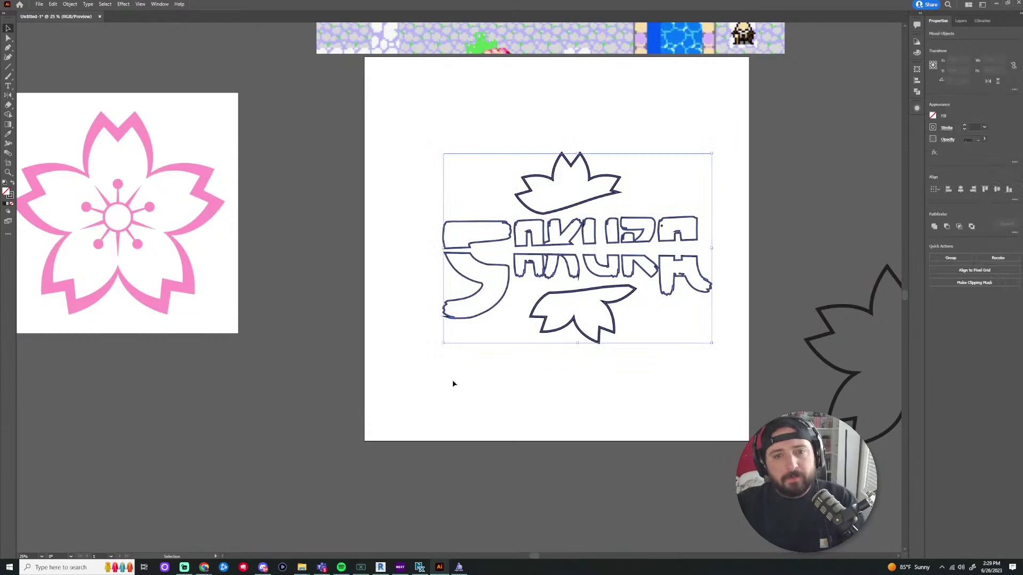
pyautogui.hotkey('ctrl', '+')
pyautogui.hotkey('ctrl', '+')
pyautogui.scroll(-1, 568, 233)
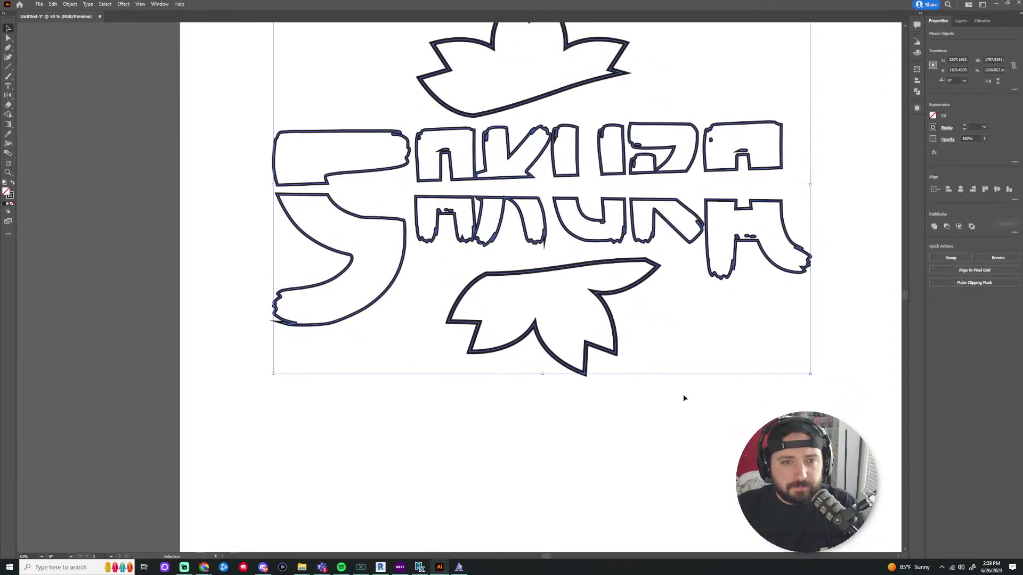
pyautogui.click(680, 398)
pyautogui.scroll(-3, 672, 384)
pyautogui.scroll(4, 571, 296)
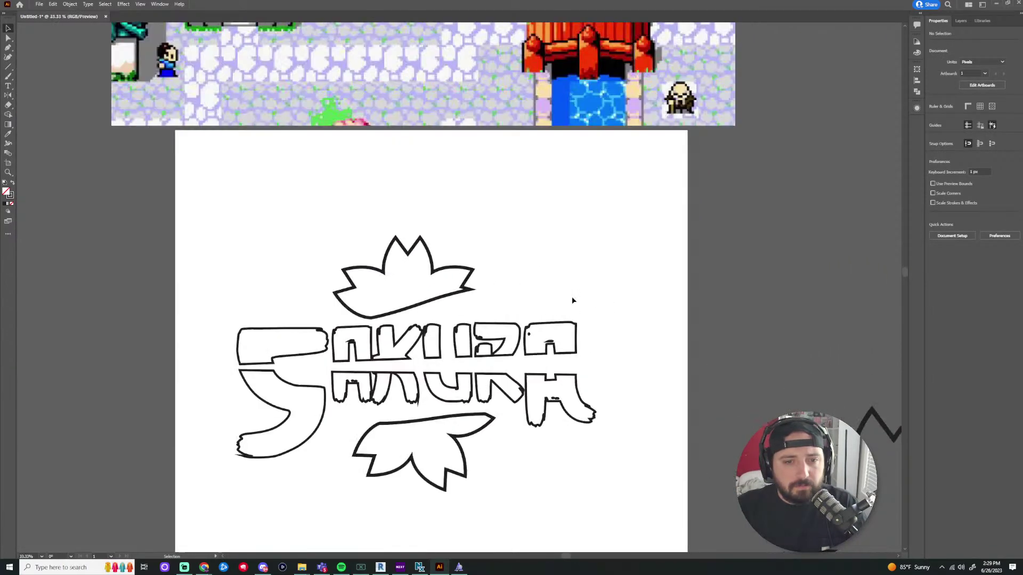
pyautogui.scroll(-2, 548, 214)
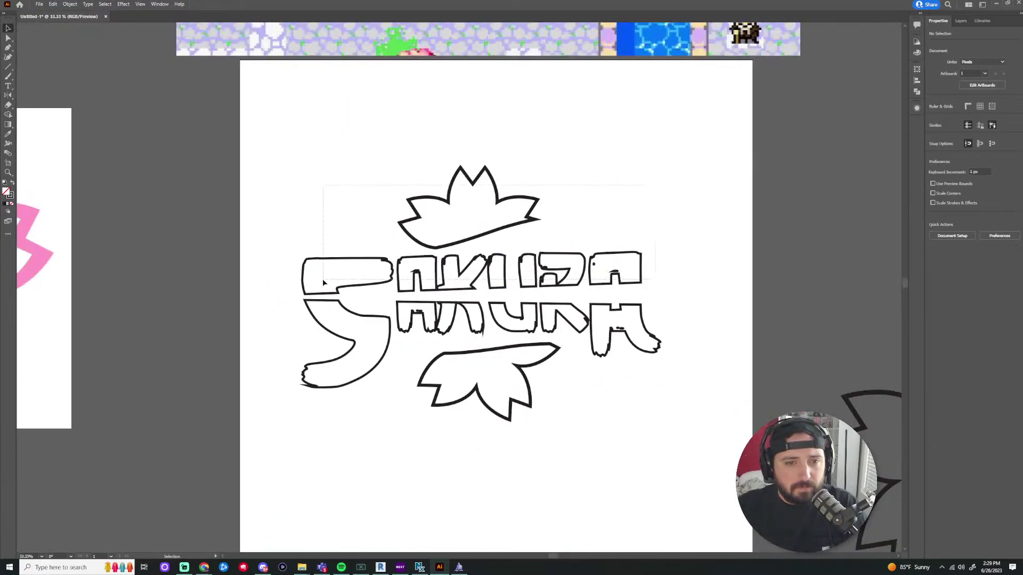
pyautogui.moveTo(323, 282); pyautogui.dragTo(325, 285)
pyautogui.click(570, 414)
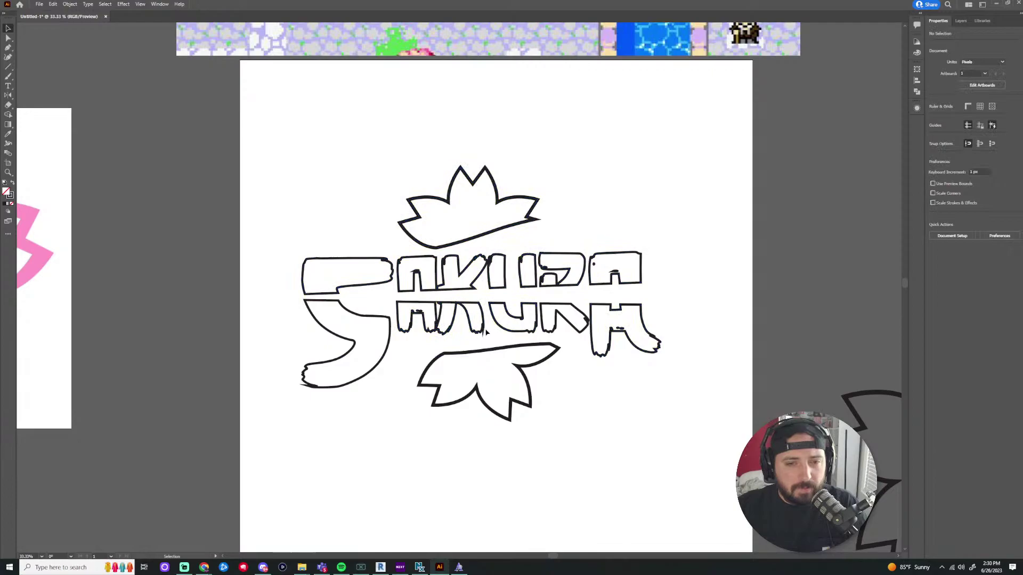
pyautogui.scroll(-3, 486, 332)
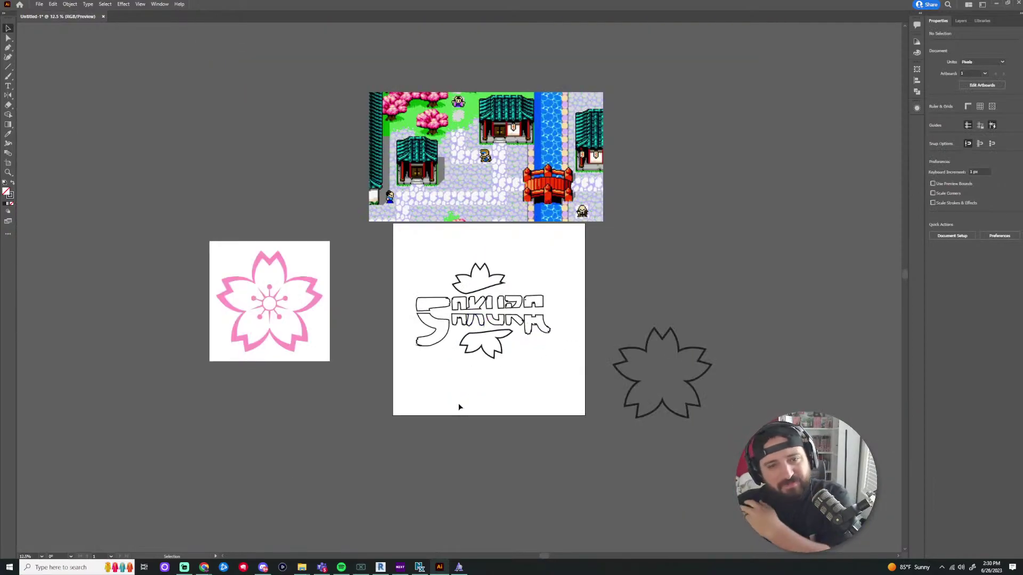
pyautogui.scroll(3, 458, 405)
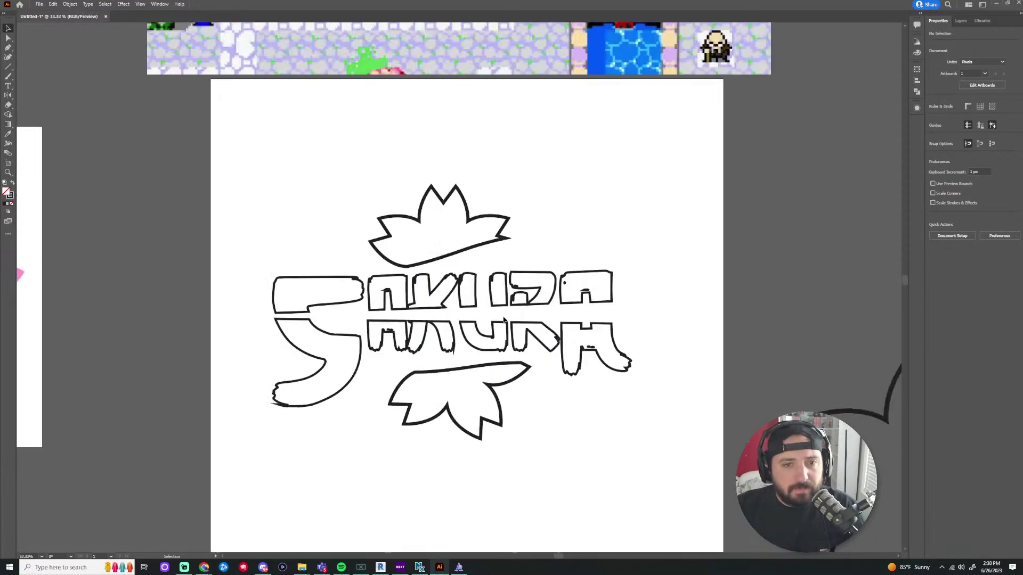
pyautogui.scroll(-2, 550, 310)
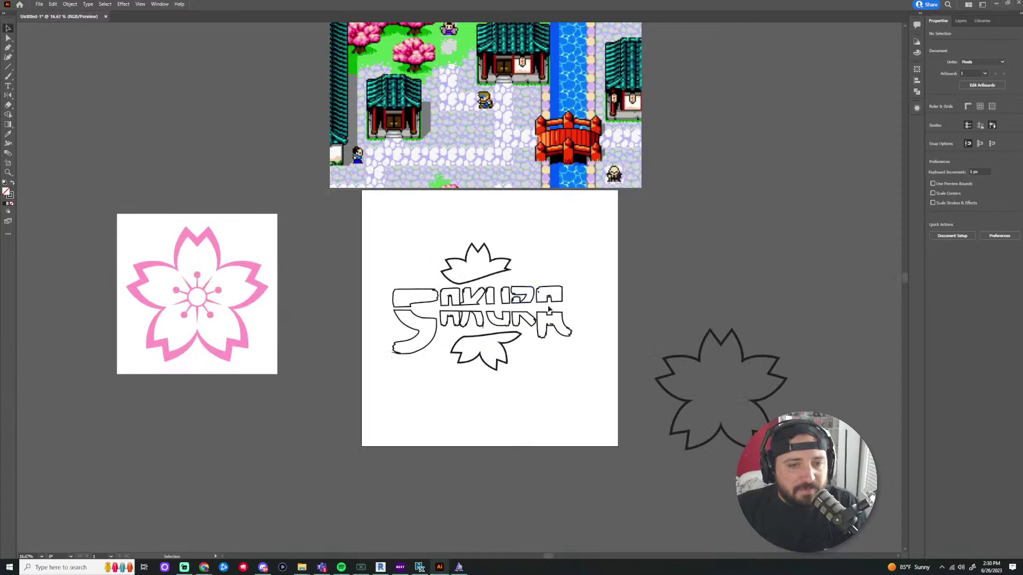
# Undo the recent blossom half adjustments and move the lower blossom half slightly down, away from the title
pyautogui.press('a')
pyautogui.click(539, 341)
pyautogui.scroll(2, 576, 336)
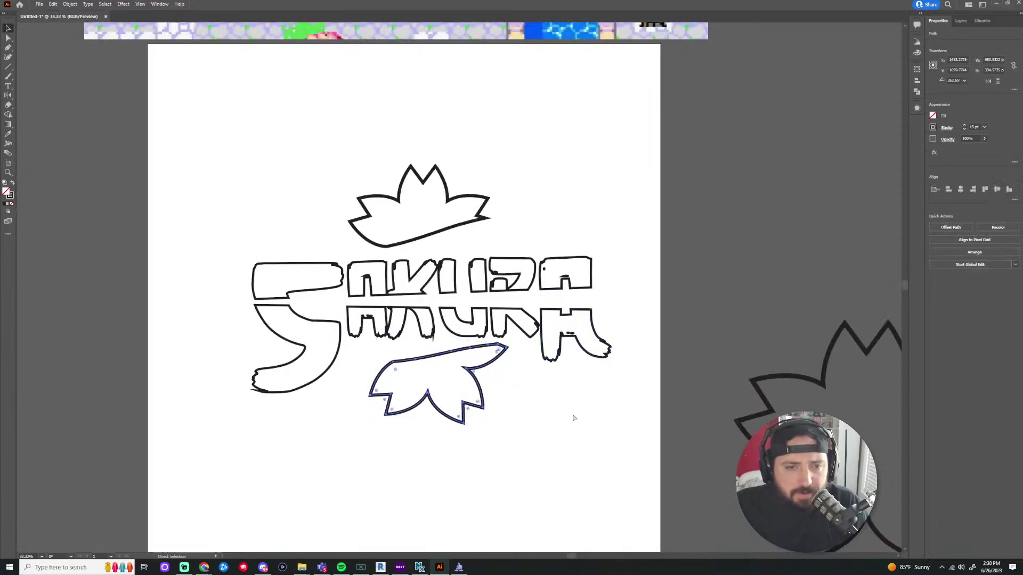
pyautogui.press('v')
pyautogui.click(582, 453)
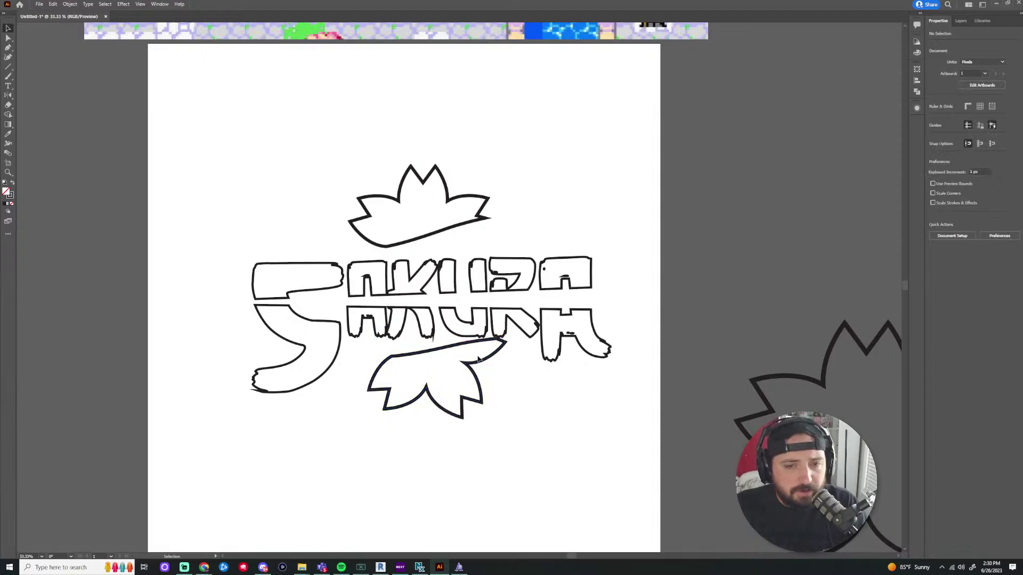
pyautogui.moveTo(478, 359); pyautogui.dragTo(484, 368)
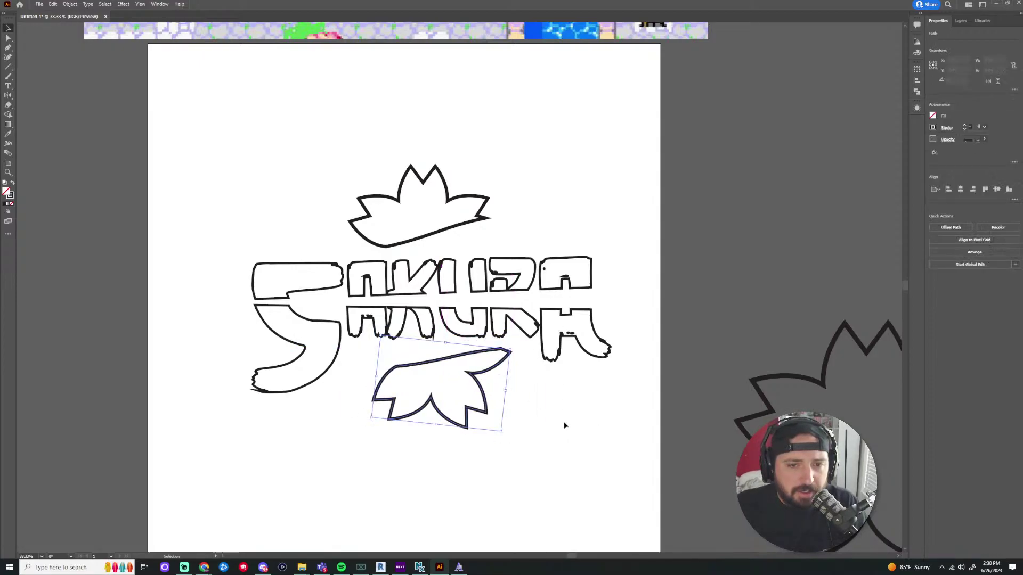
pyautogui.click(565, 425)
# Add a text box with the word BIADE in Midorima at the artboard's upper right, above the SAKURA title
pyautogui.scroll(-1, 583, 435)
pyautogui.scroll(1, 456, 333)
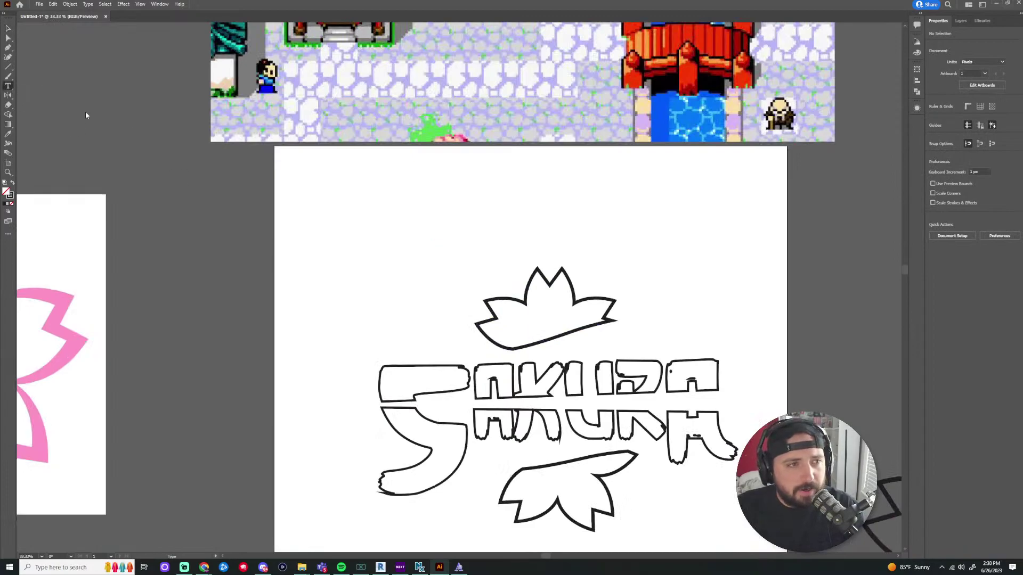
pyautogui.moveTo(620, 213); pyautogui.dragTo(841, 335)
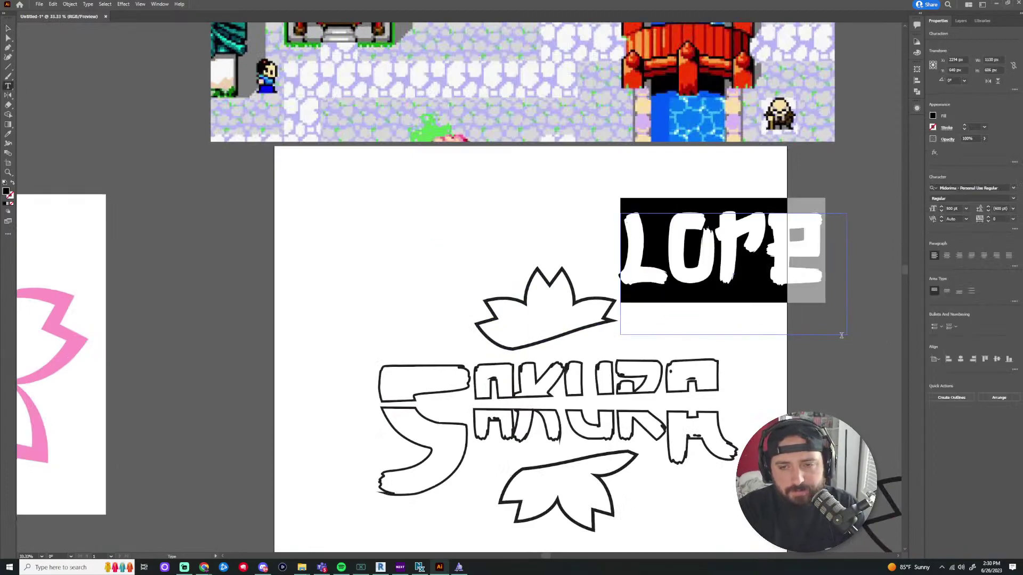
pyautogui.write('blasd')
pyautogui.press('BackSpace')
pyautogui.press('BackSpace')
pyautogui.press('BackSpace')
pyautogui.press('BackSpace')
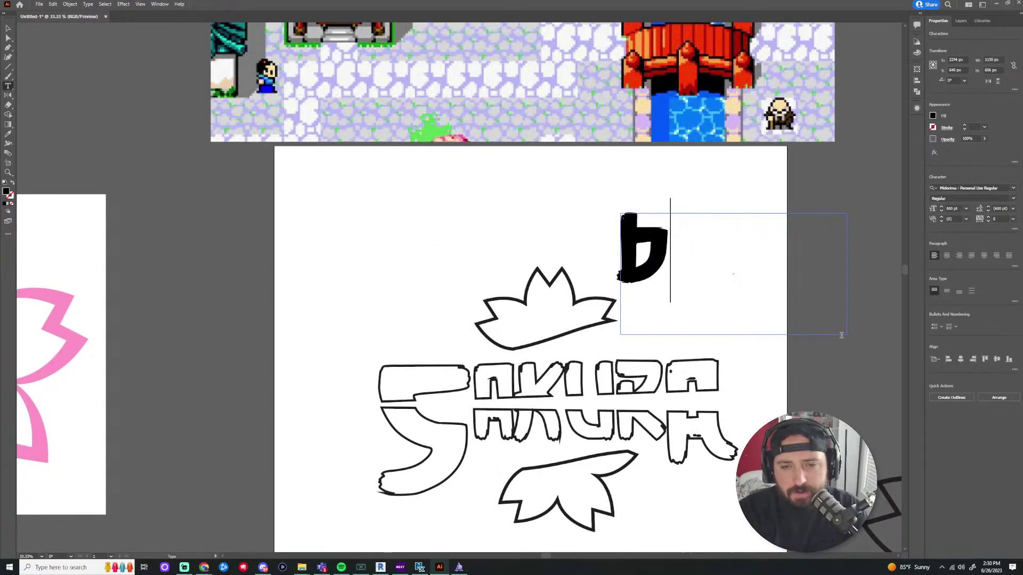
pyautogui.press('BackSpace')
pyautogui.write('BA')
pyautogui.press('BackSpace')
pyautogui.write('IA')
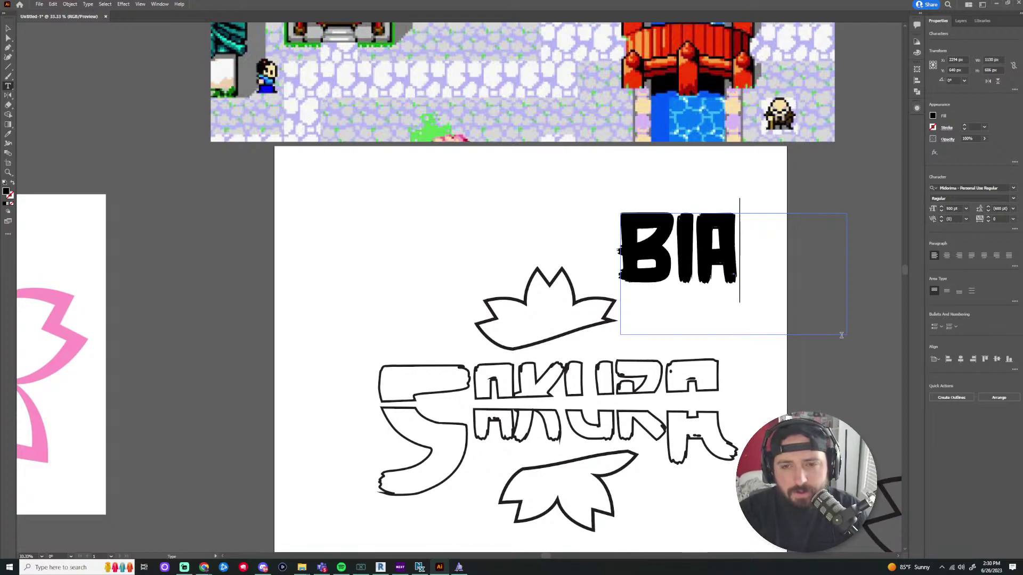
pyautogui.write('d')
pyautogui.press('BackSpace')
pyautogui.write('DE')
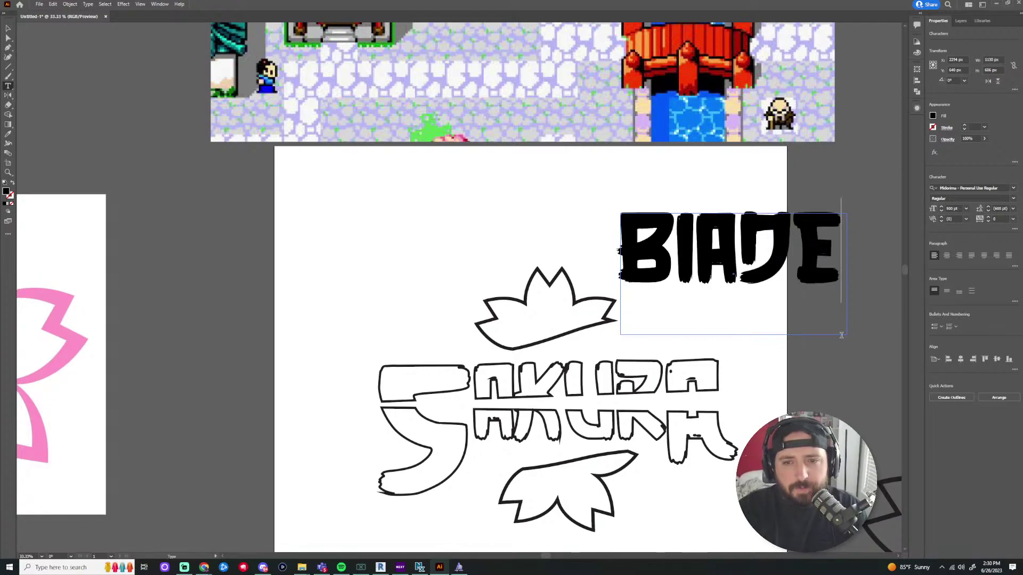
pyautogui.keyDown('ctrl'); pyautogui.click(750, 384); pyautogui.keyUp('ctrl')
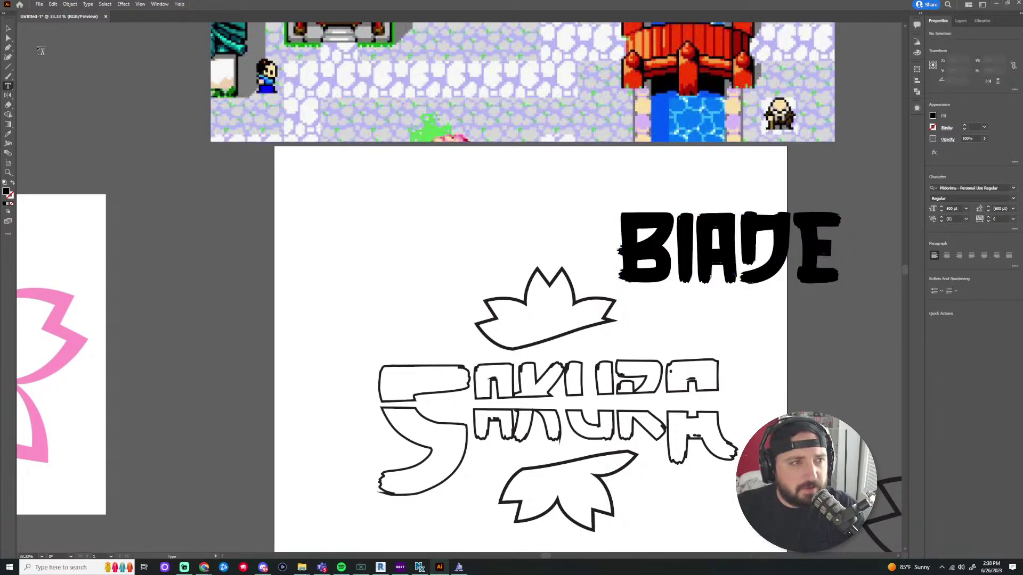
# Try the new word over the centre of the SAKURA title
pyautogui.moveTo(670, 237); pyautogui.dragTo(496, 410)
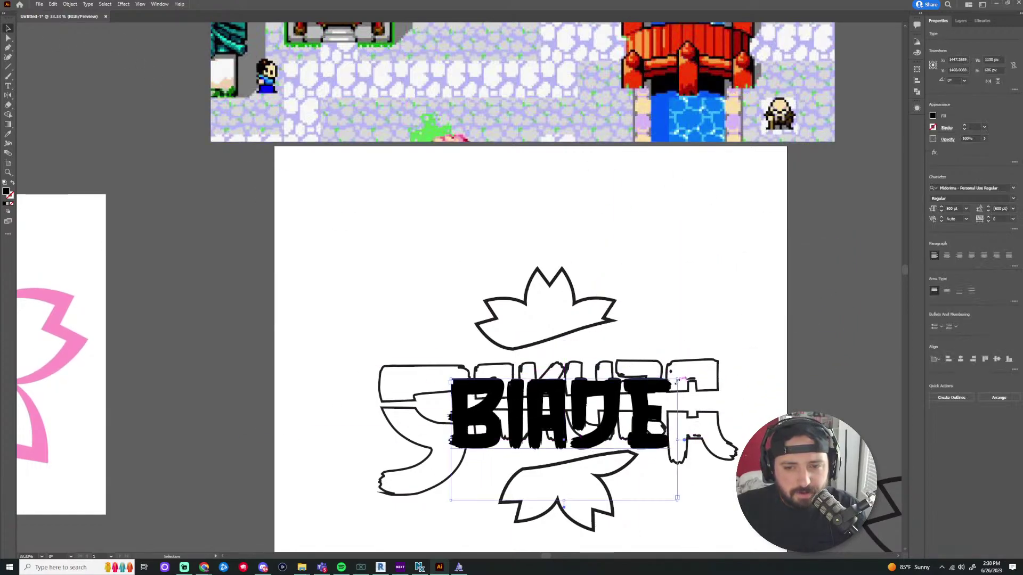
pyautogui.moveTo(672, 379)
pyautogui.mouseDown()
pyautogui.moveTo(656, 395)
pyautogui.moveTo(677, 379)
pyautogui.mouseUp()
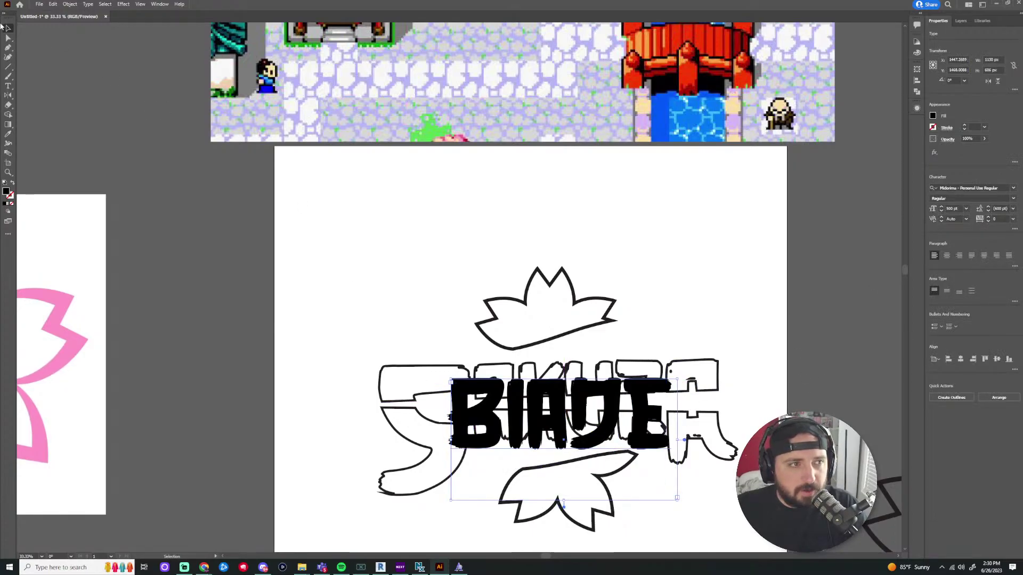
pyautogui.click(342, 226)
# Move the word above the upper blossom half, widen its text box and replace the second letter so it reads BLADE
pyautogui.moveTo(499, 397); pyautogui.dragTo(584, 197)
pyautogui.hotkey('ctrl', 't')
pyautogui.moveTo(757, 182); pyautogui.dragTo(792, 176)
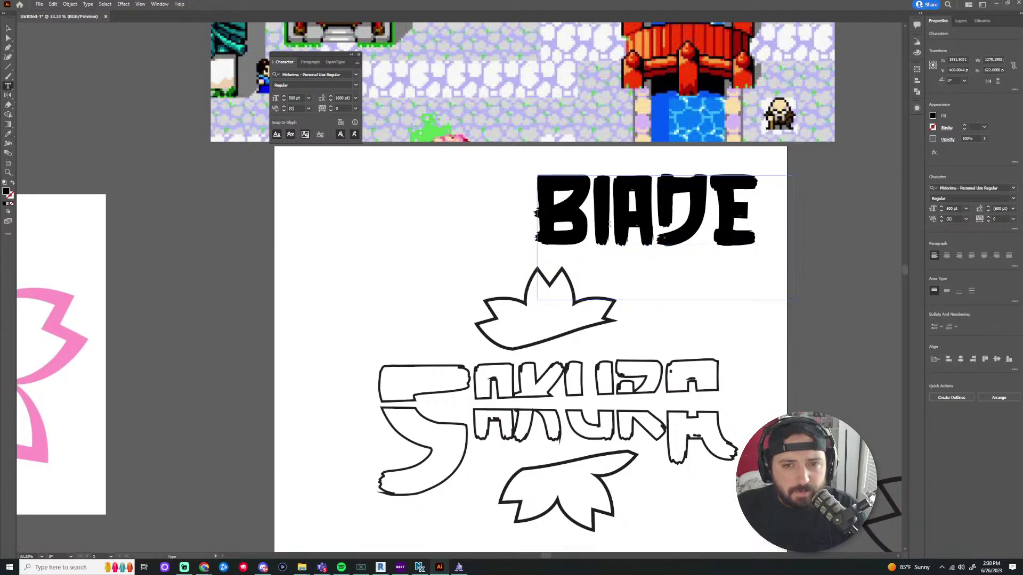
pyautogui.press('BackSpace')
pyautogui.write('L')
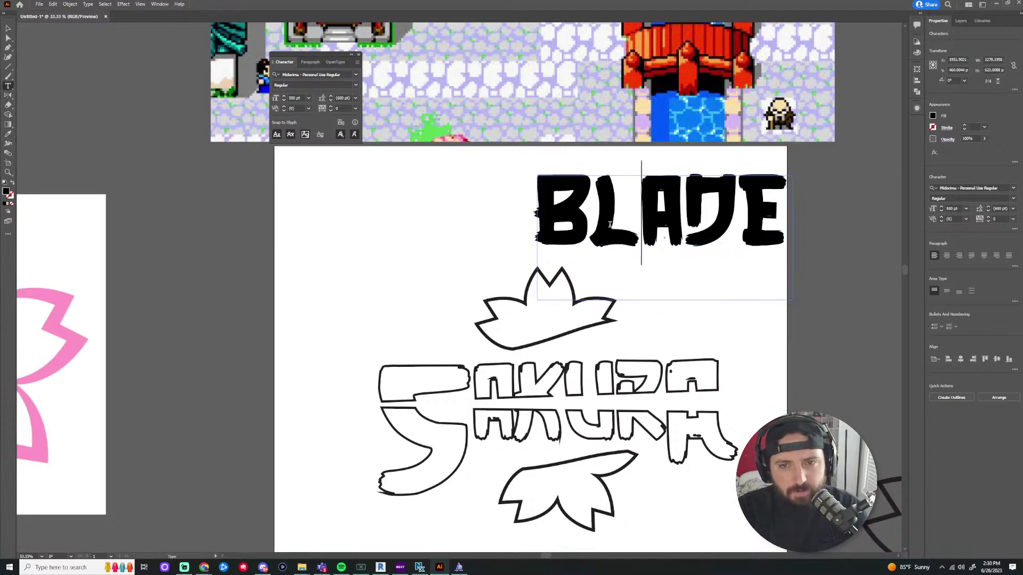
pyautogui.click(652, 277)
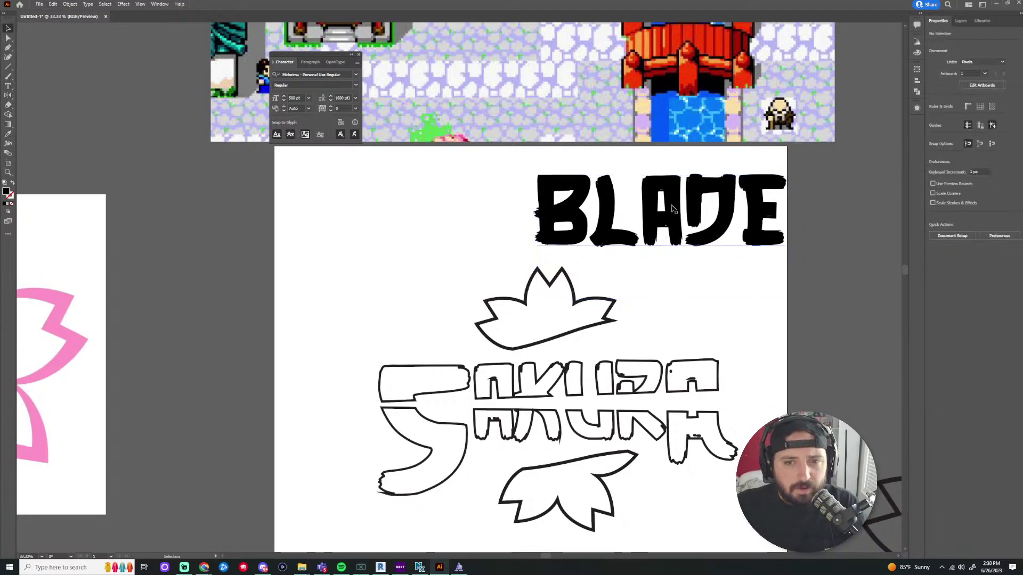
# Move the BLADE text over the right part of the SAKURA title and expand its object and fill into shapes
pyautogui.moveTo(670, 211); pyautogui.dragTo(575, 411)
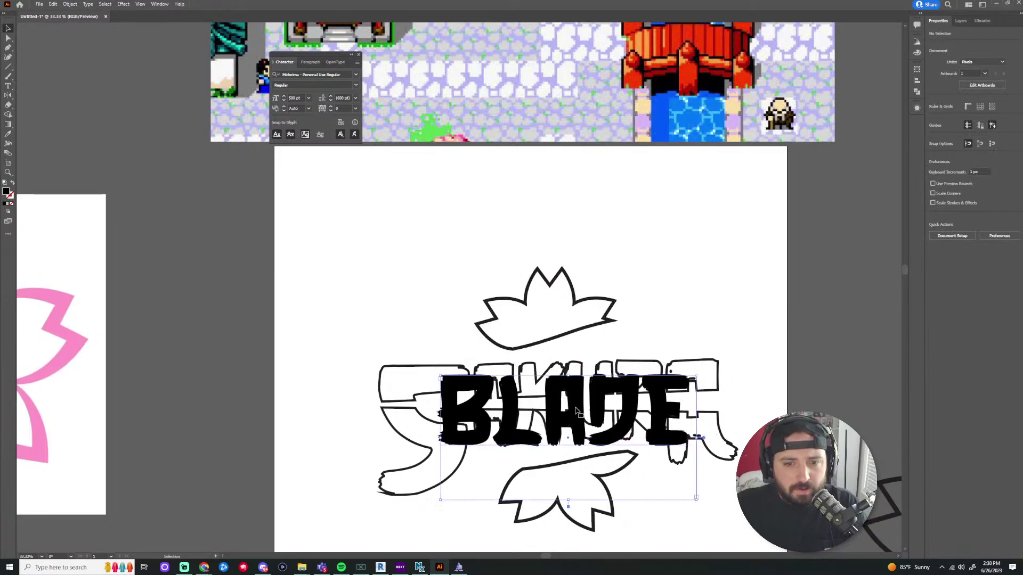
pyautogui.moveTo(696, 377)
pyautogui.mouseDown()
pyautogui.moveTo(628, 391)
pyautogui.moveTo(696, 377)
pyautogui.mouseUp()
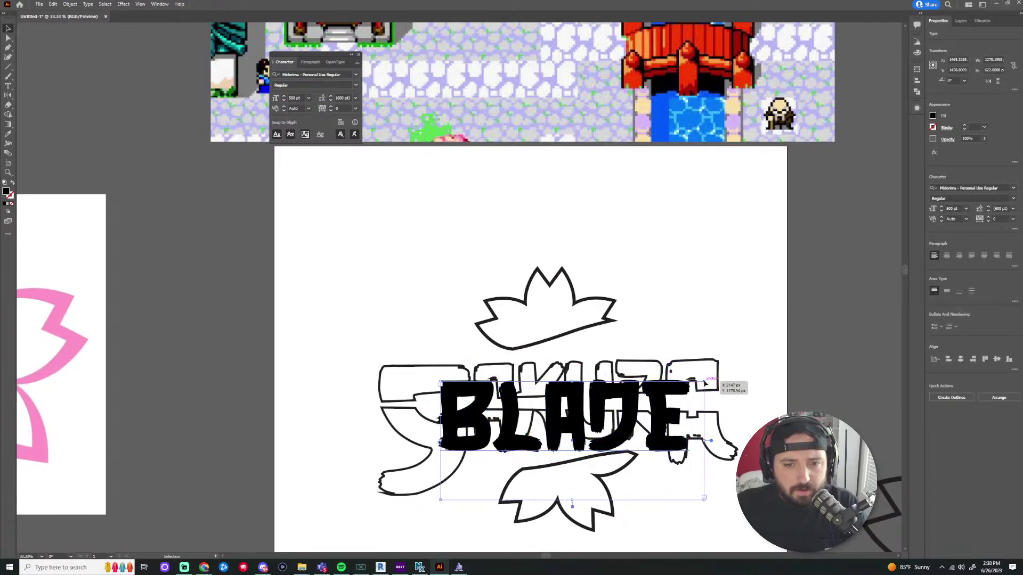
pyautogui.moveTo(588, 378); pyautogui.dragTo(627, 408)
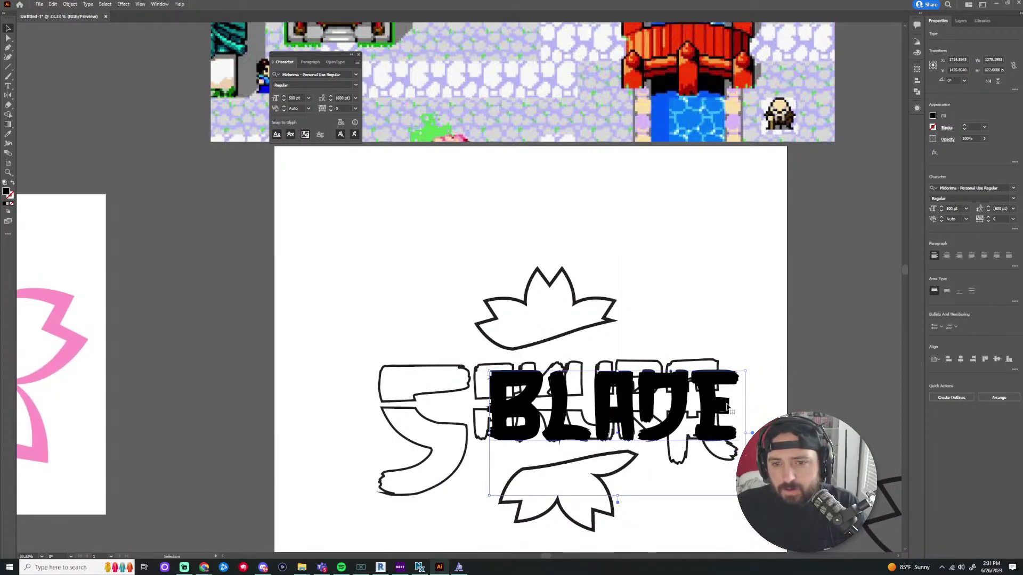
pyautogui.click(70, 4)
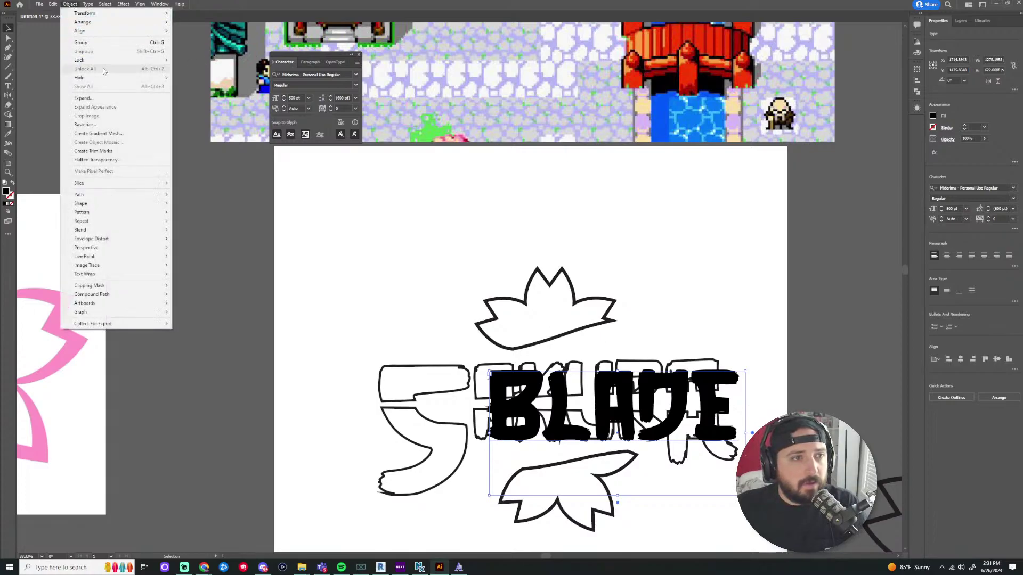
pyautogui.click(100, 98)
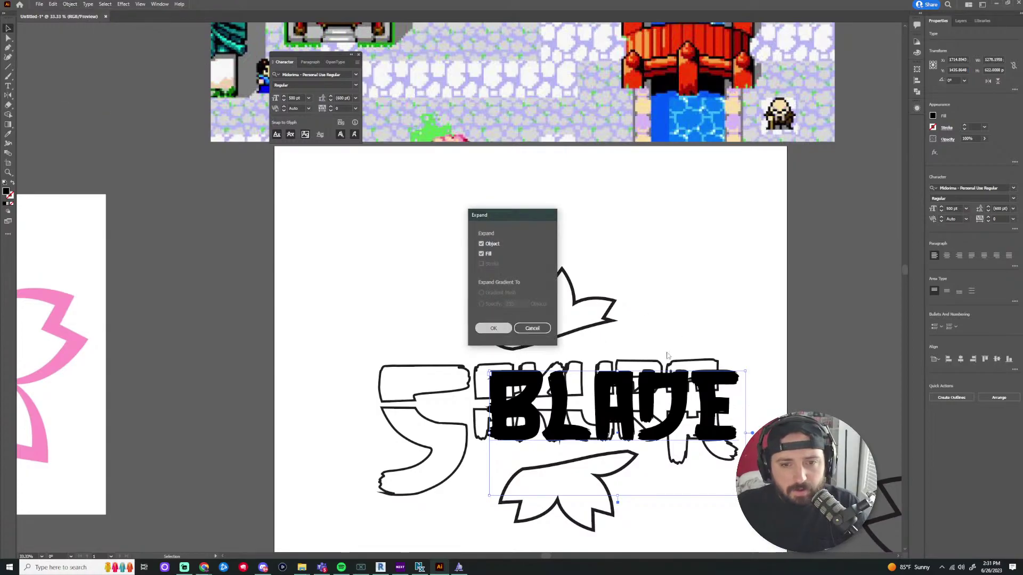
pyautogui.press('Return')
# Scale the expanded BLADE lettering down and place it across the gap over the last letters of SAKURA
pyautogui.moveTo(739, 369); pyautogui.dragTo(653, 412)
pyautogui.moveTo(595, 429); pyautogui.dragTo(666, 406)
pyautogui.click(764, 400)
# Examine how the BLADE lettering sits across the SAKURA title, close up and from a distance
pyautogui.scroll(-3, 758, 369)
pyautogui.scroll(4, 738, 432)
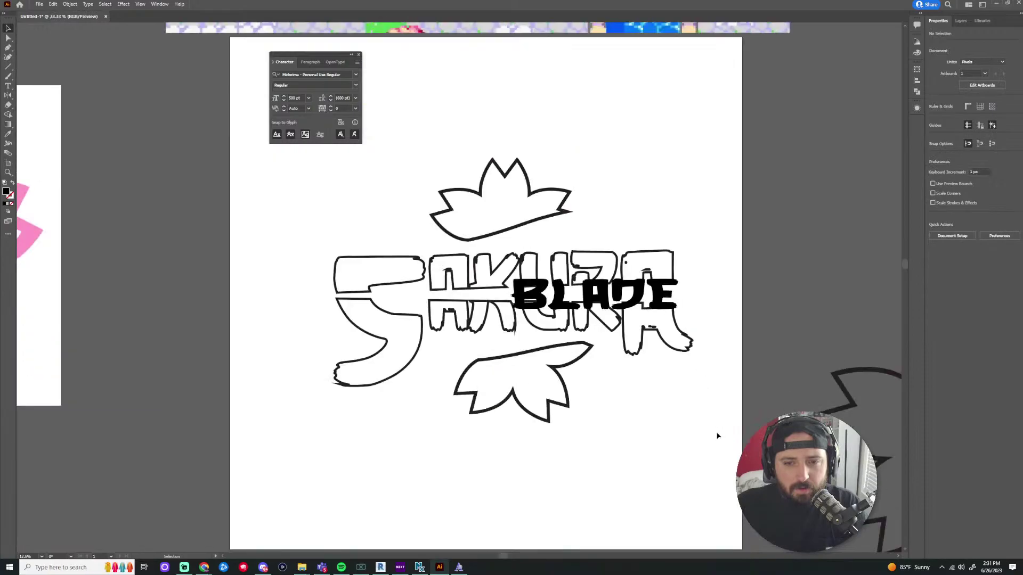
pyautogui.scroll(-3, 535, 350)
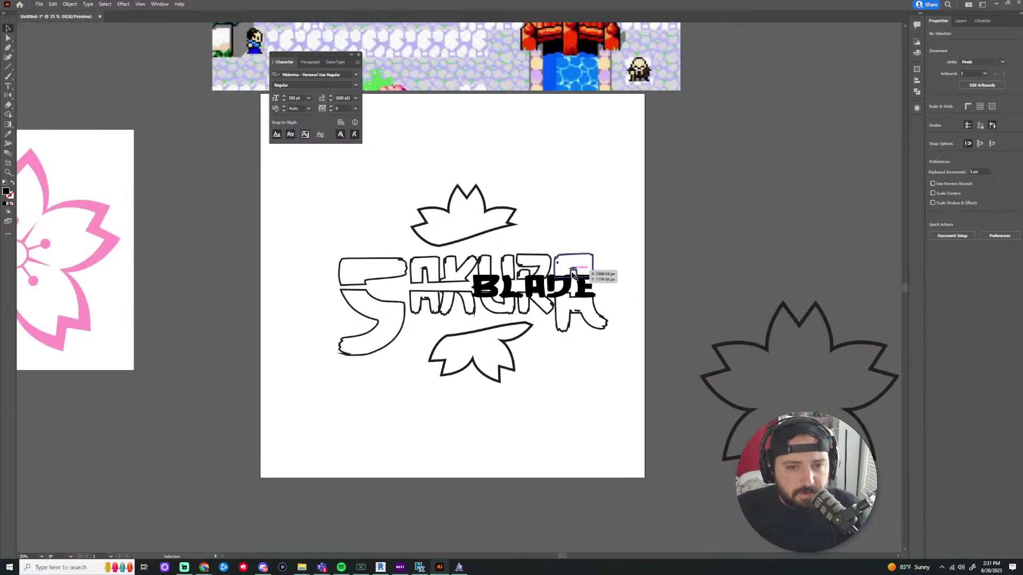
pyautogui.scroll(2, 545, 320)
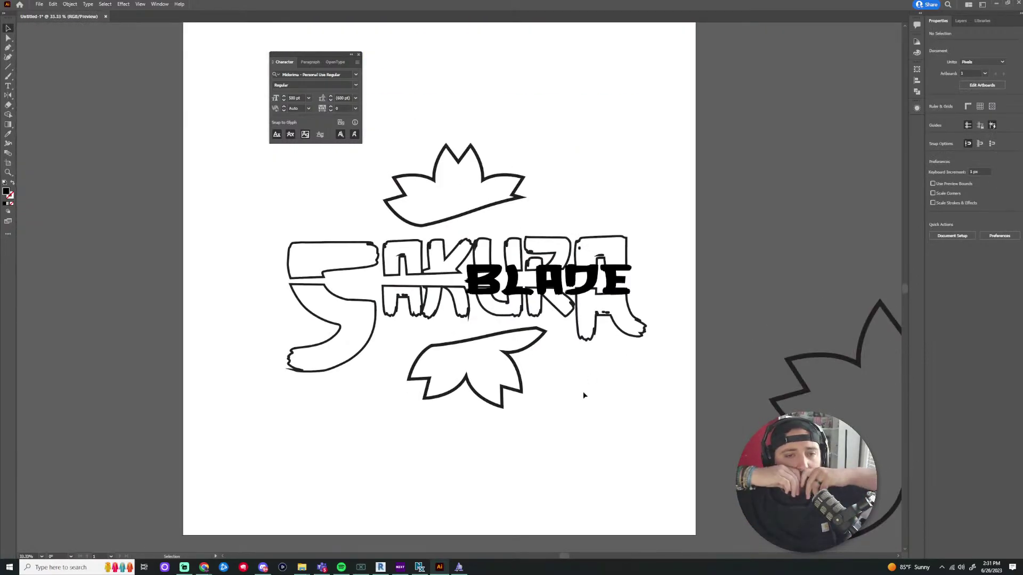
pyautogui.scroll(2, 495, 289)
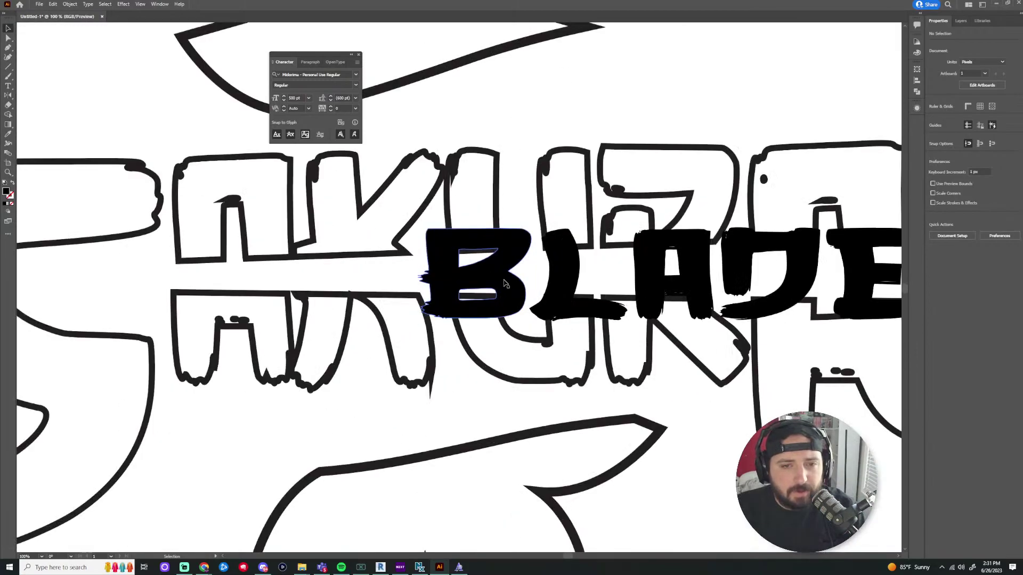
pyautogui.scroll(-3, 647, 283)
pyautogui.scroll(1, 544, 188)
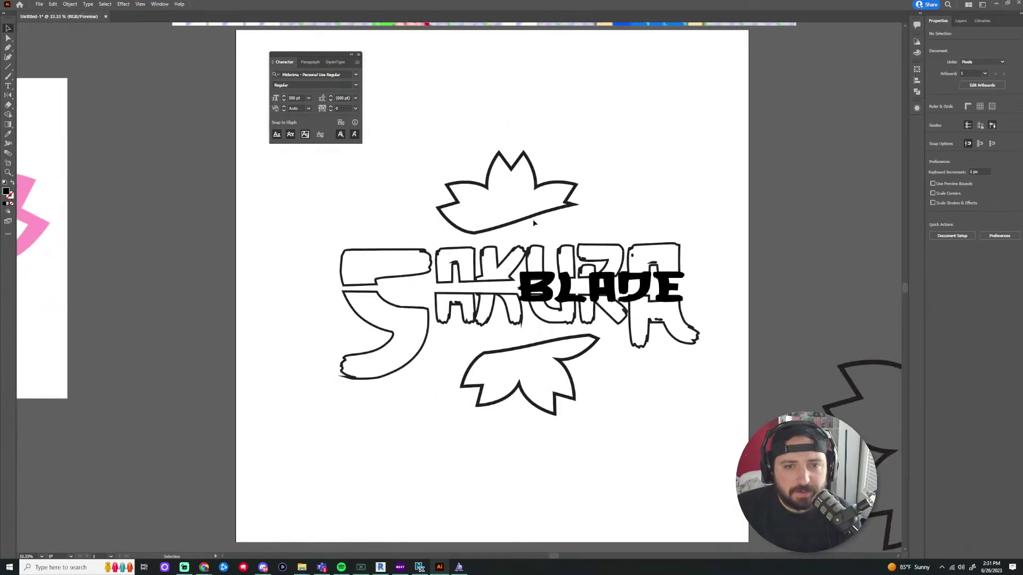
# Move the upper blossom half slightly down and right, and nudge the lower half up toward the title
pyautogui.moveTo(532, 219); pyautogui.dragTo(543, 229)
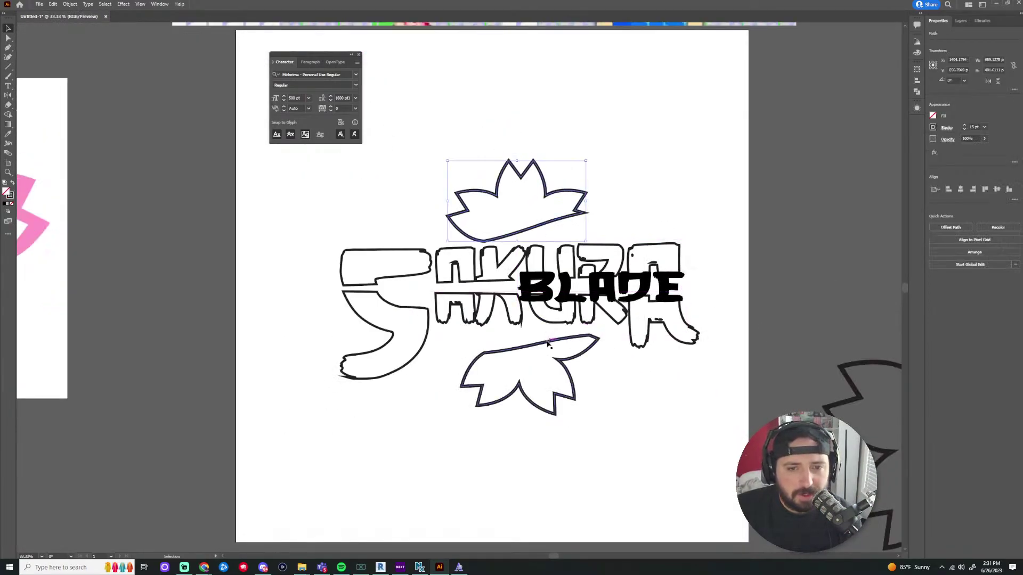
pyautogui.moveTo(548, 344); pyautogui.dragTo(546, 341)
pyautogui.click(676, 218)
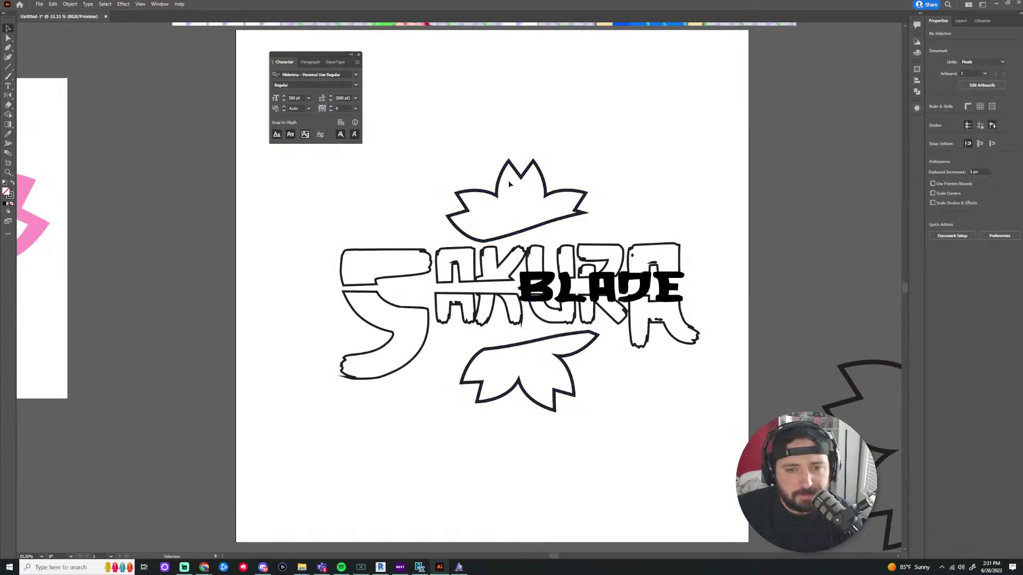
# Move both blossom halves off the artboard into the empty area to its right
pyautogui.scroll(-2, 618, 212)
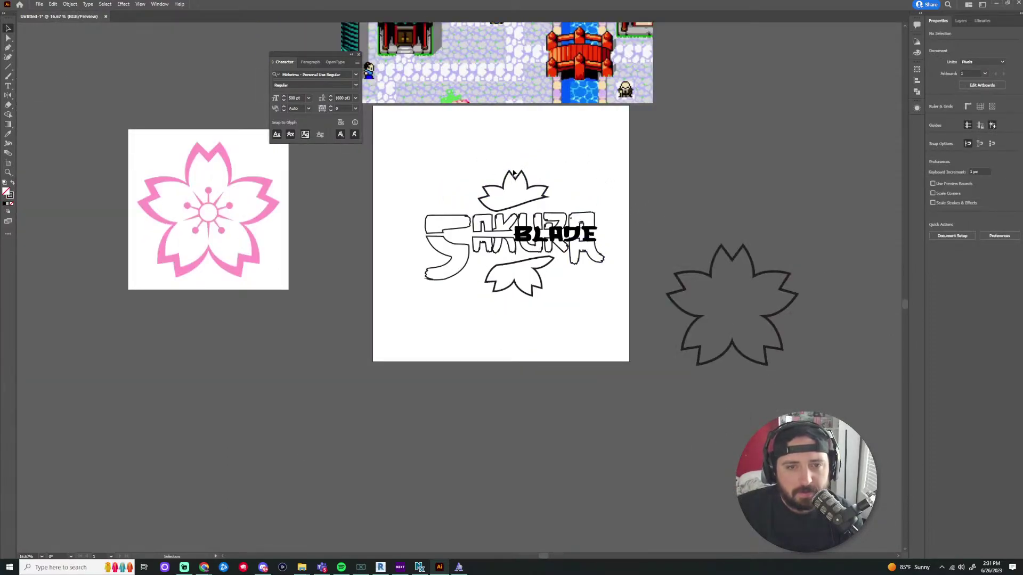
pyautogui.scroll(2, 512, 222)
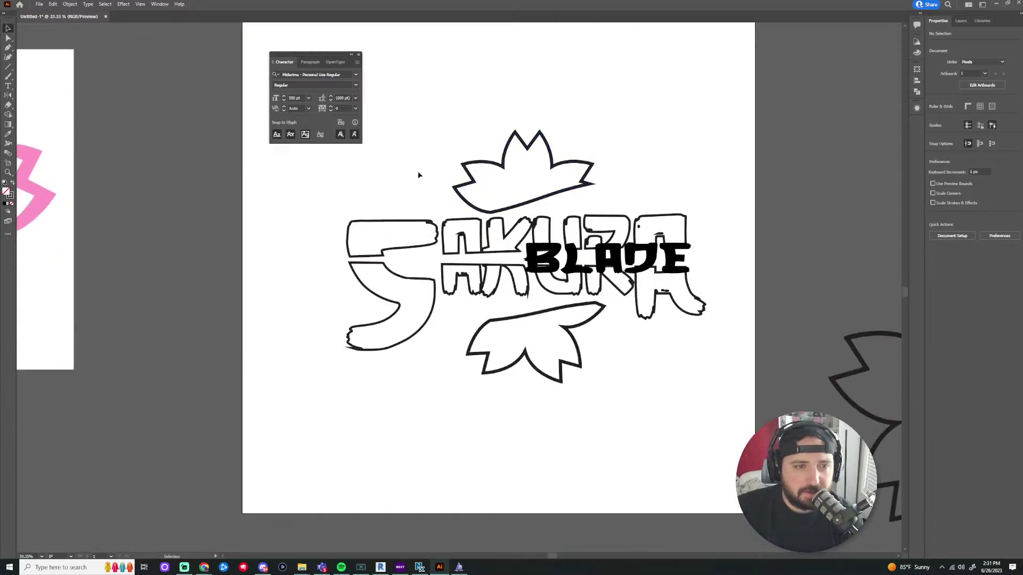
pyautogui.scroll(-2, 411, 208)
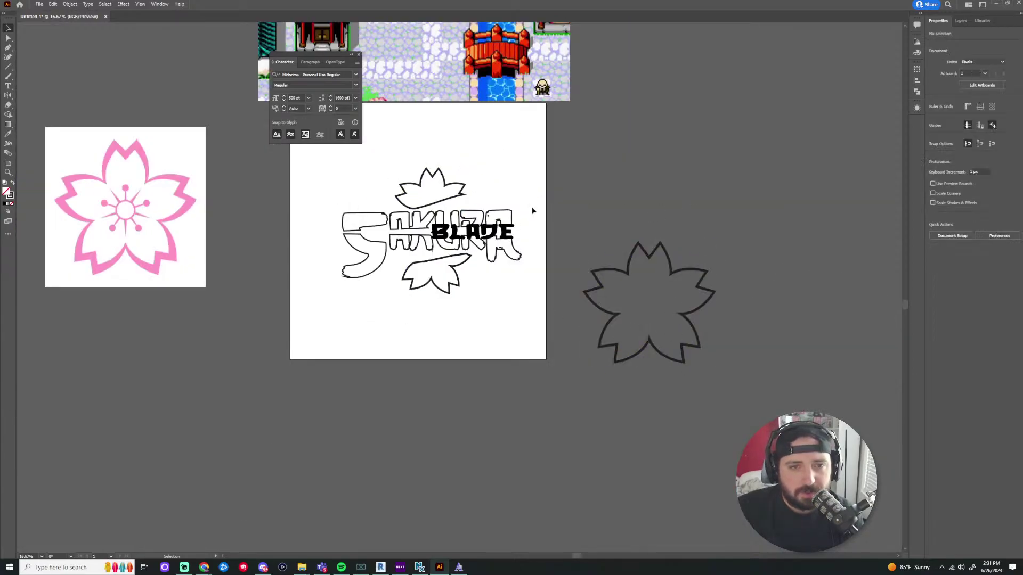
pyautogui.moveTo(698, 196); pyautogui.dragTo(696, 196)
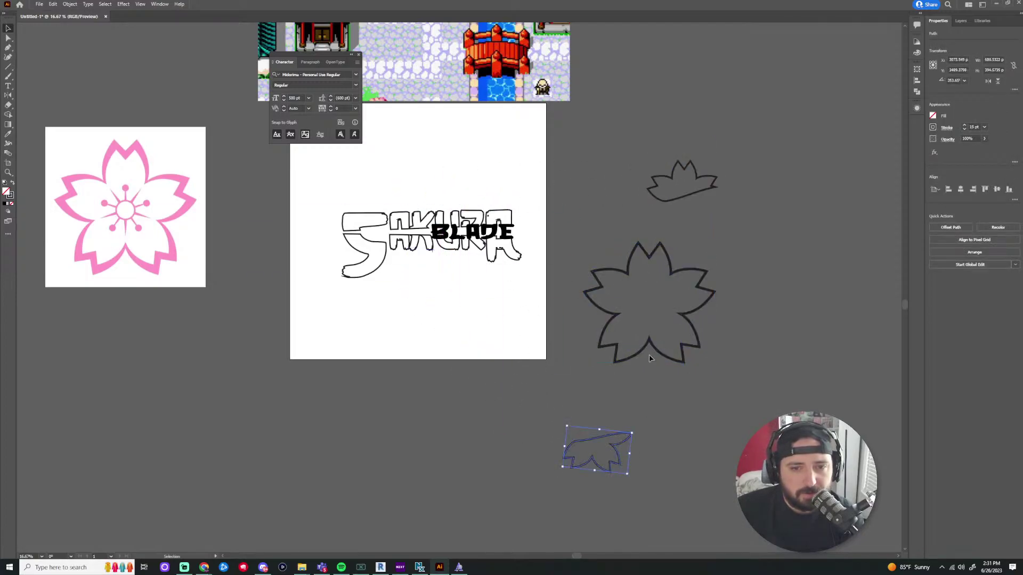
# Try the full blossom outline centred over the SAKURA title in place of the two halves
pyautogui.moveTo(649, 358); pyautogui.dragTo(438, 273)
pyautogui.scroll(3, 419, 263)
pyautogui.click(582, 382)
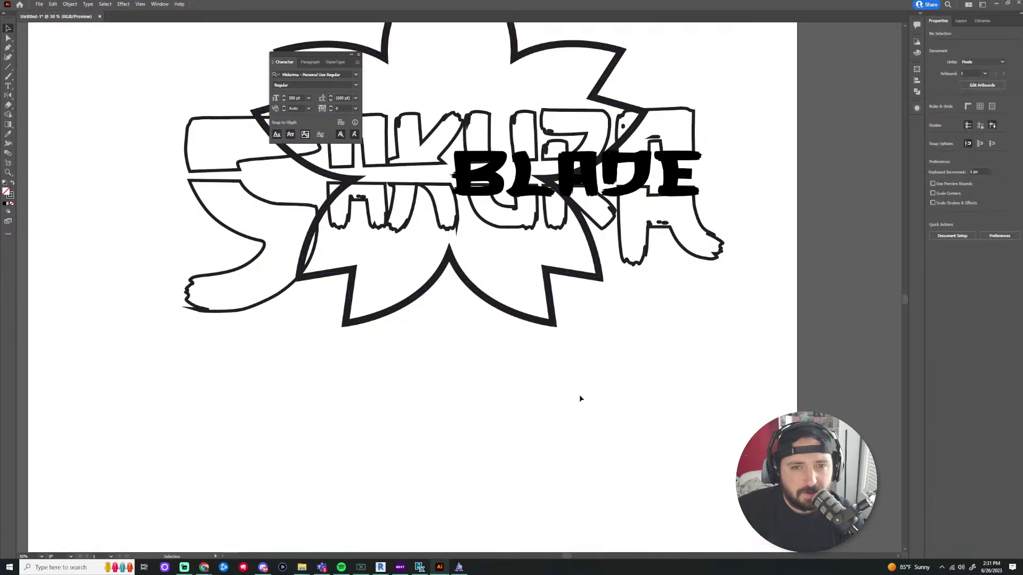
pyautogui.scroll(-1, 580, 394)
pyautogui.moveTo(519, 336); pyautogui.dragTo(519, 344)
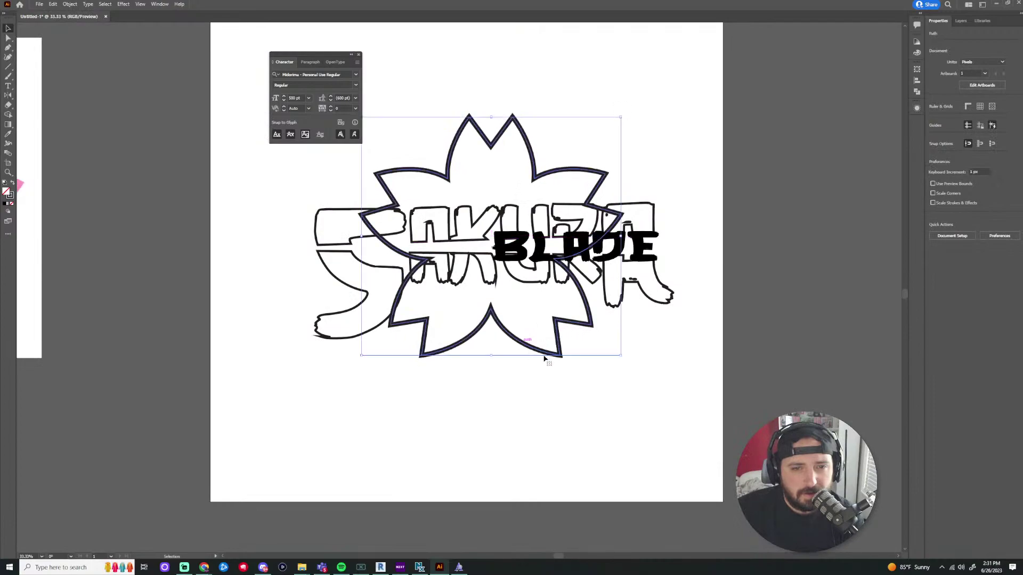
pyautogui.click(655, 413)
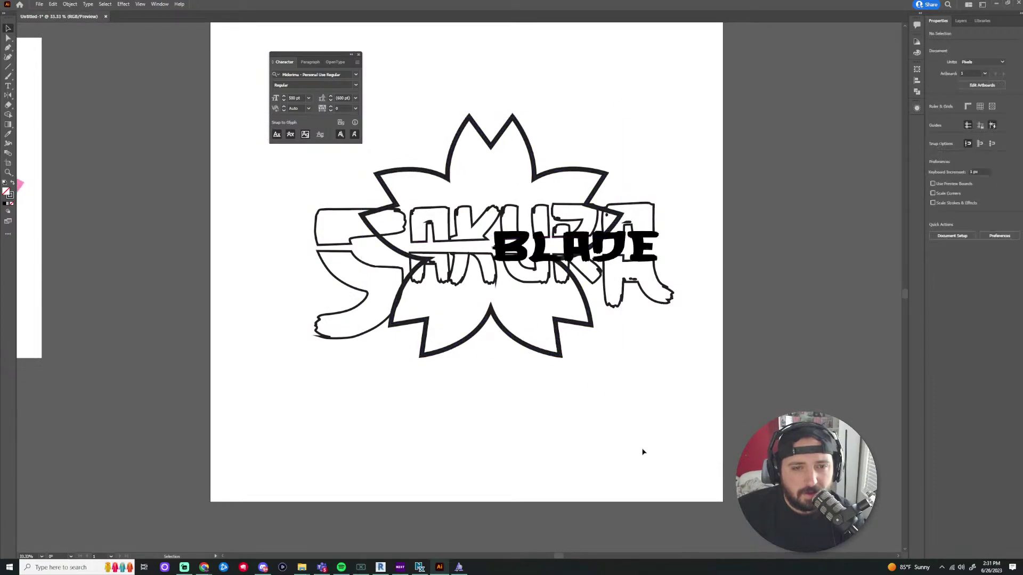
# Move the full blossom outline back beside the artboard and return the lower blossom half to below the title
pyautogui.scroll(-3, 505, 331)
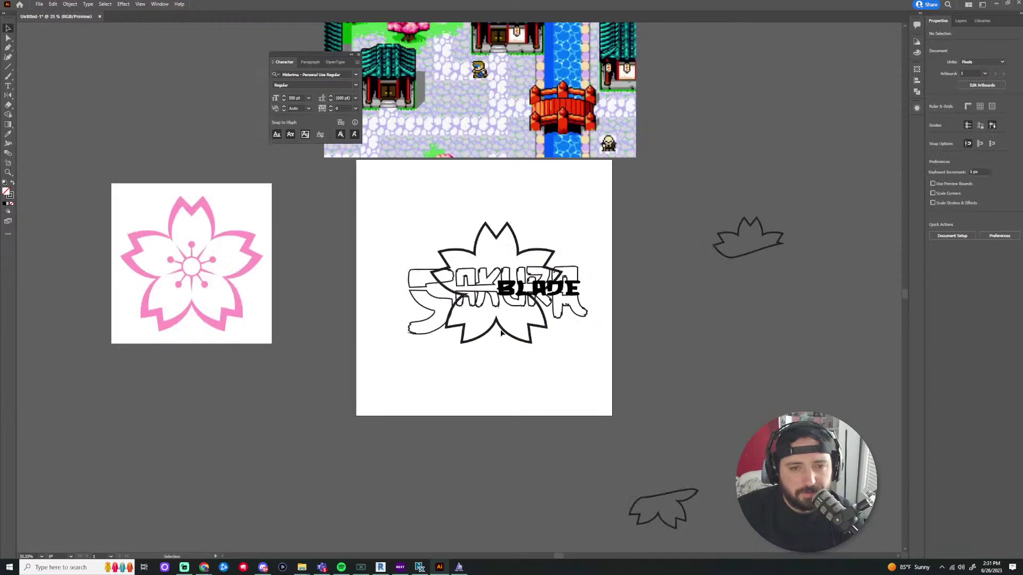
pyautogui.moveTo(505, 336); pyautogui.dragTo(646, 370)
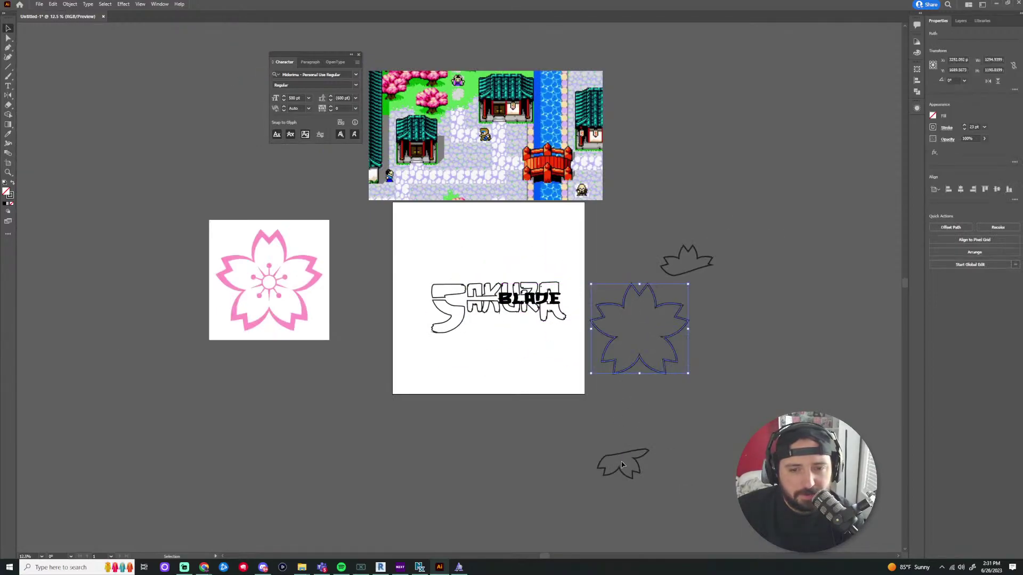
pyautogui.scroll(3, 501, 341)
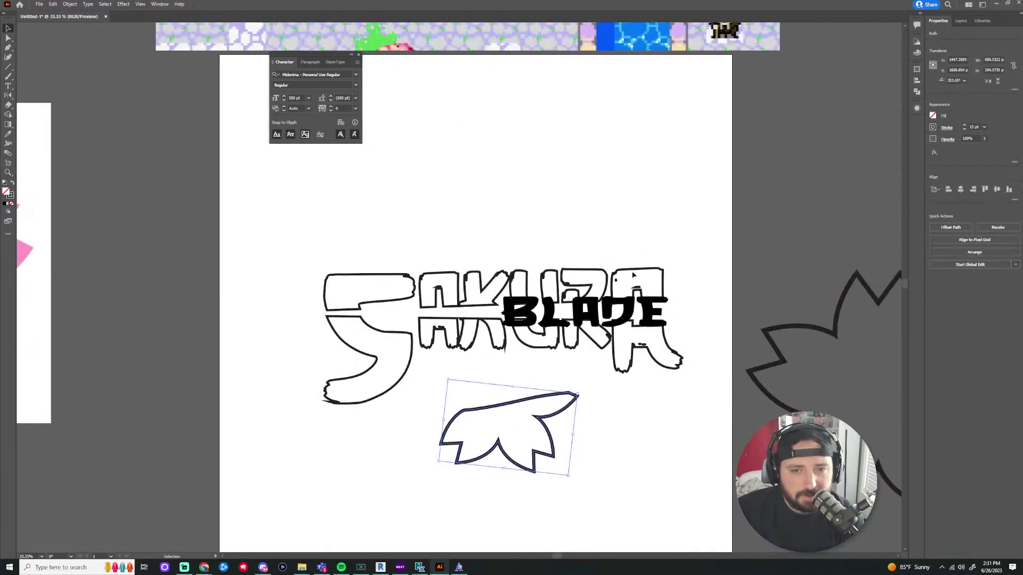
pyautogui.click(612, 224)
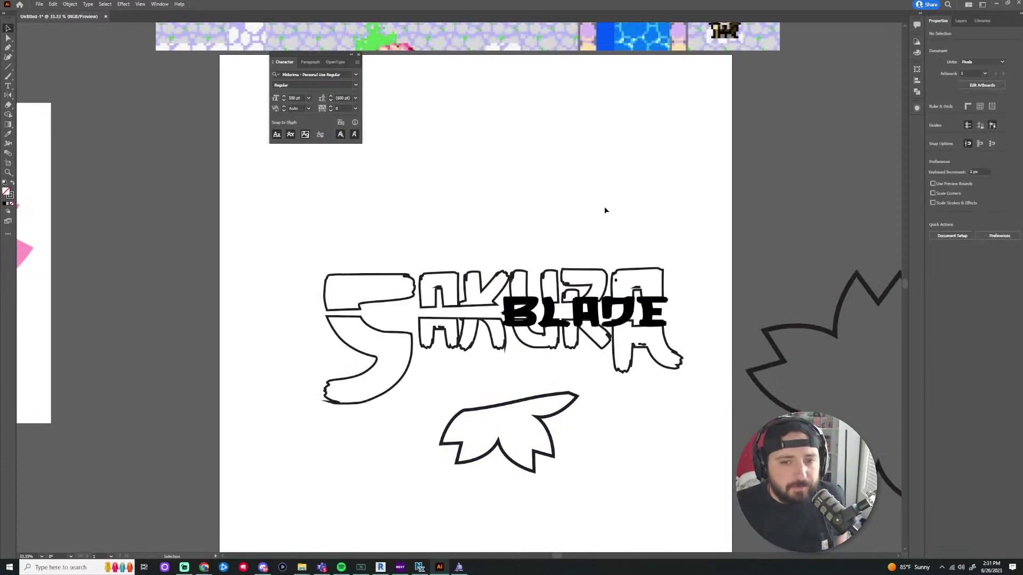